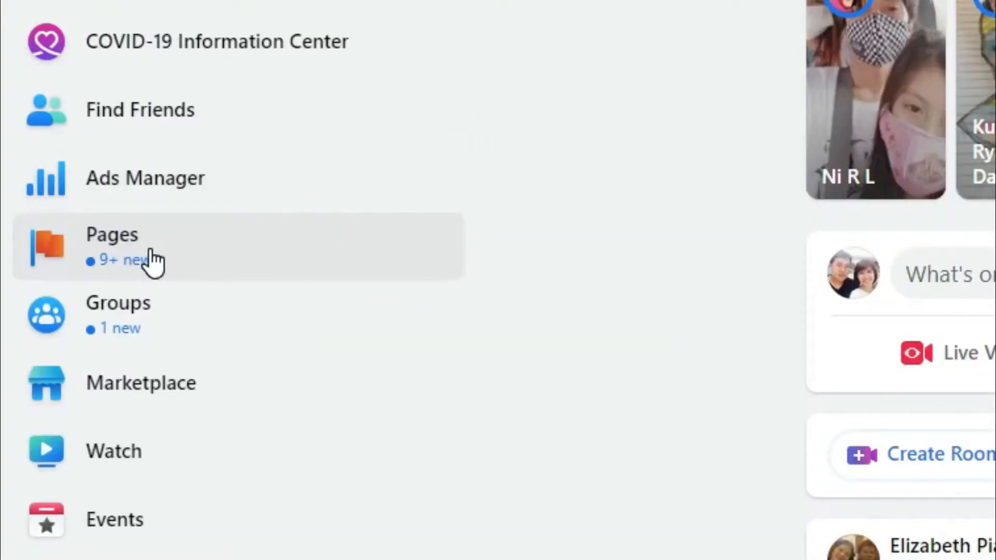
- Start a new page from the managed pages and name it "Kids and Baby Stuff"
click(130, 254)
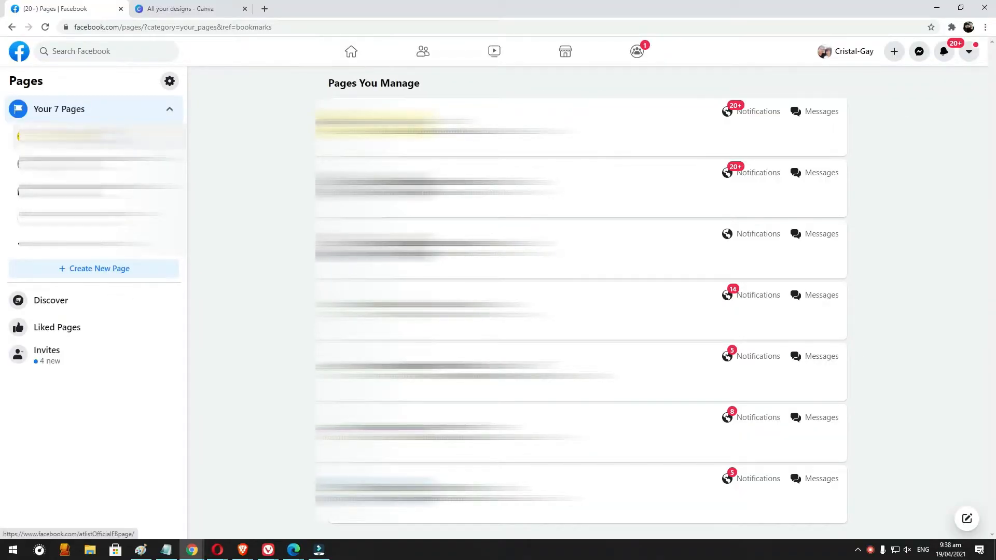
click(116, 276)
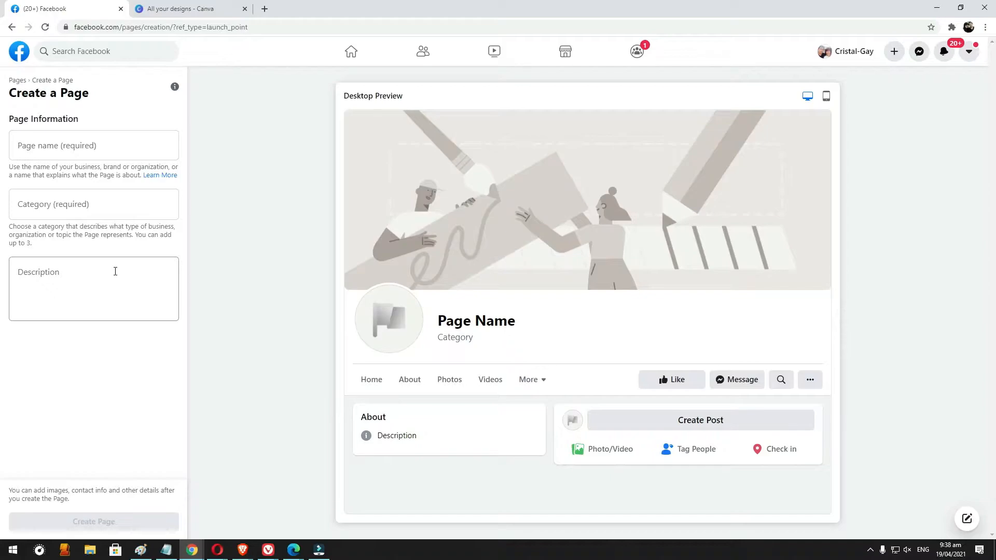
click(85, 150)
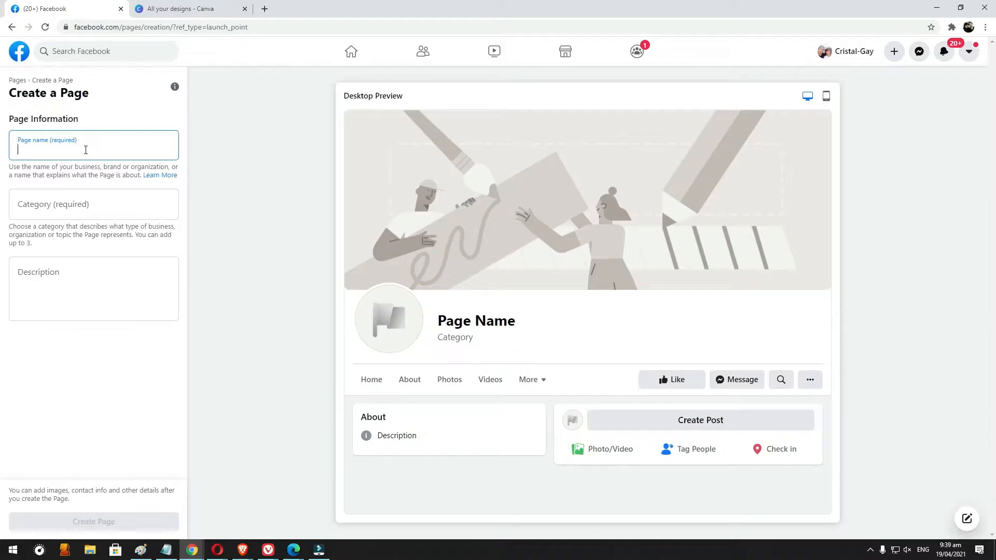
text(Ki)
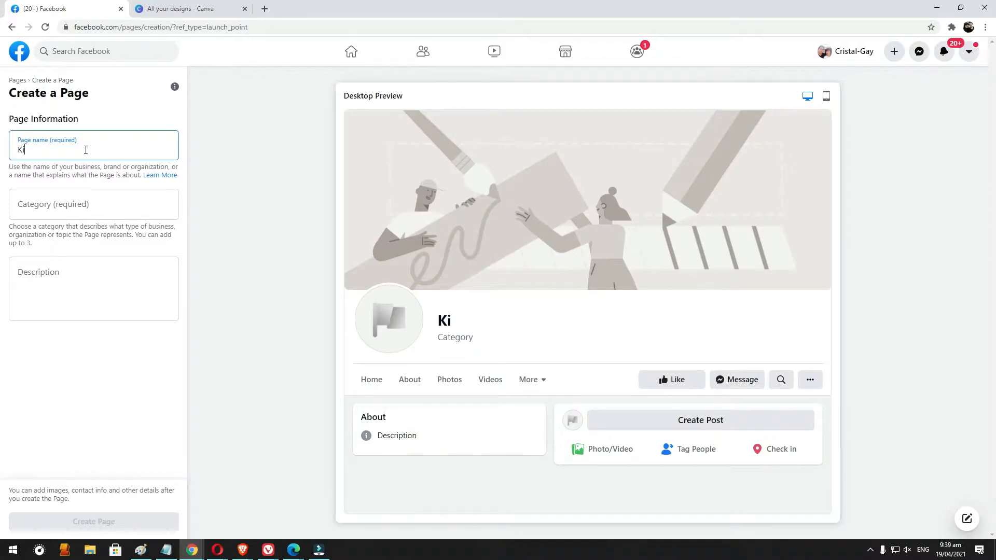
text(ds and Babuy)
key(BackSpace)
key(BackSpace)
text(y)
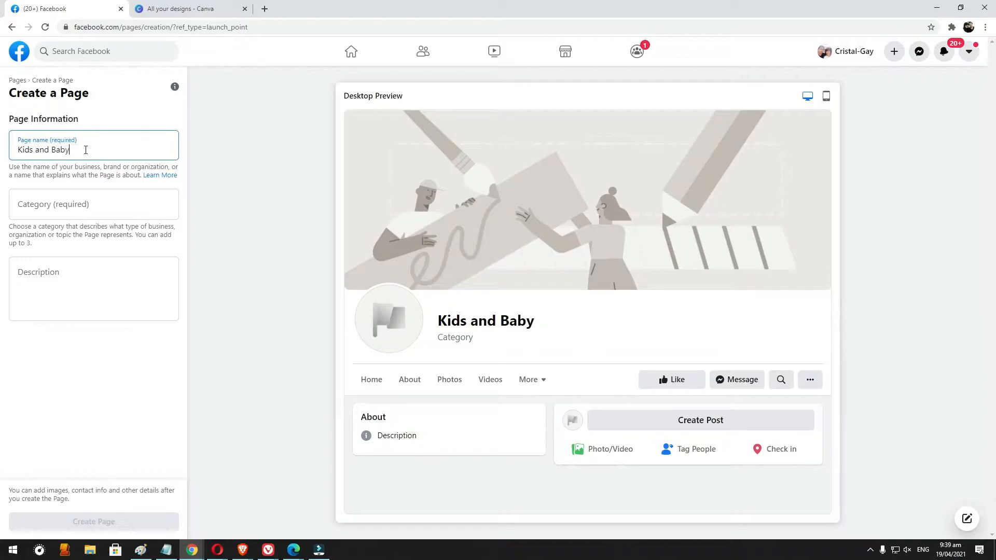
text( Stuff)
- Set the page category to Shopping & Retail
click(83, 193)
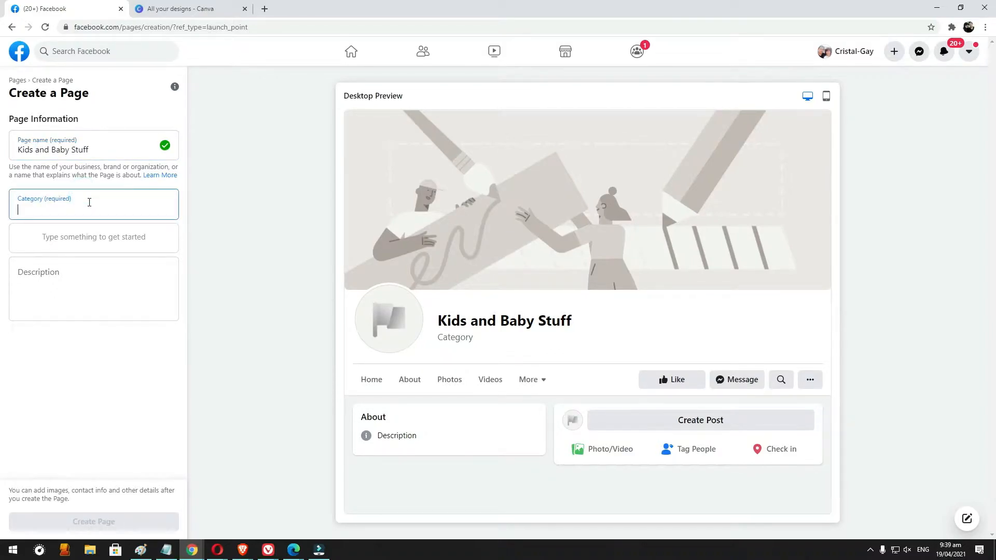
text(o)
key(ctrl+a)
text(r)
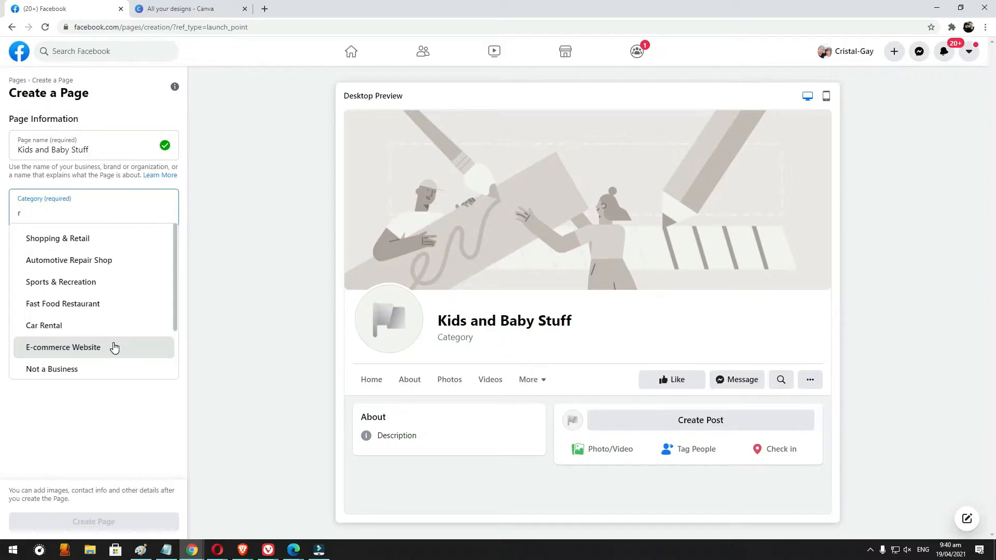
click(86, 244)
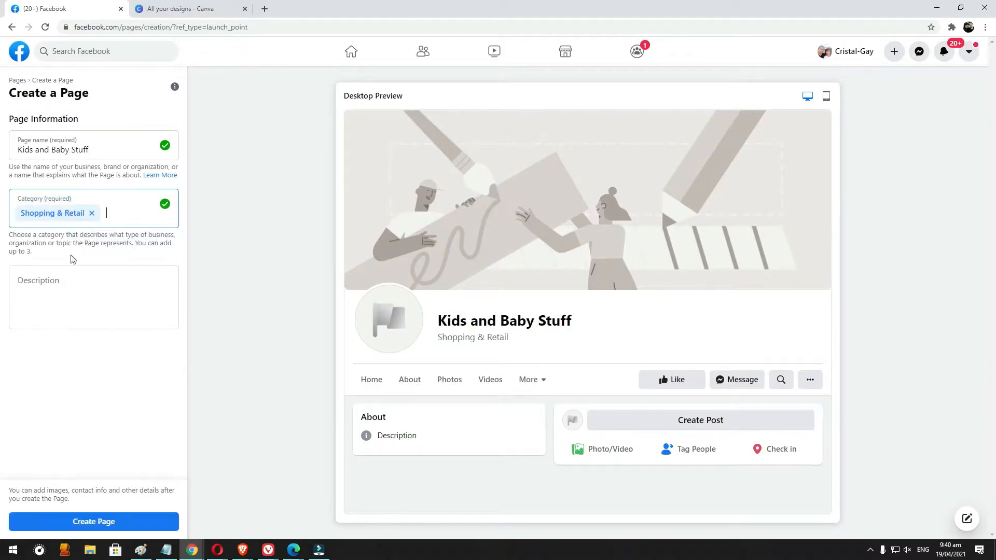
- Enter the description "Your number one Facebook shop for kids and baby stuff." and create the page
click(85, 319)
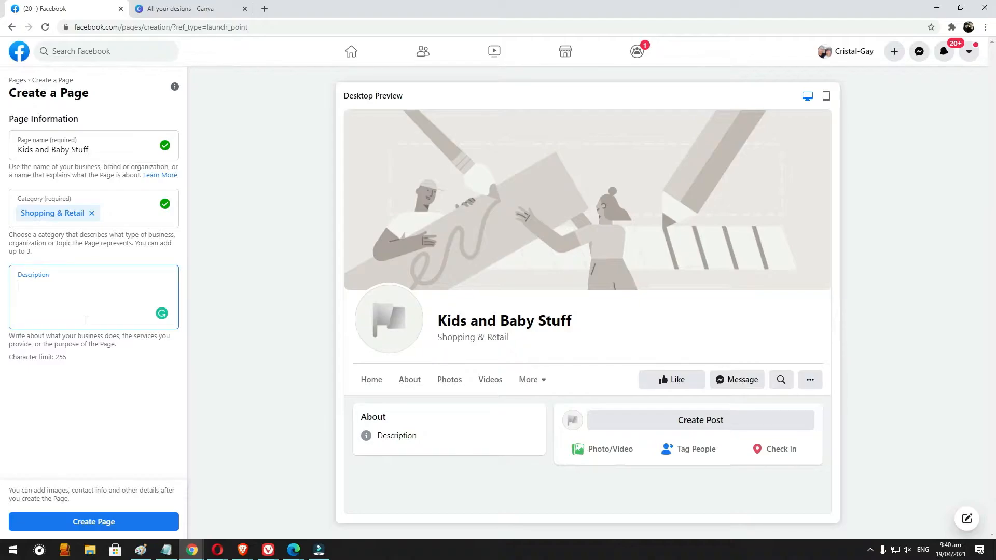
text(L)
key(BackSpace)
text(Loo)
key(ctrl+a)
text(Y)
key(BackSpace)
text(Your number )
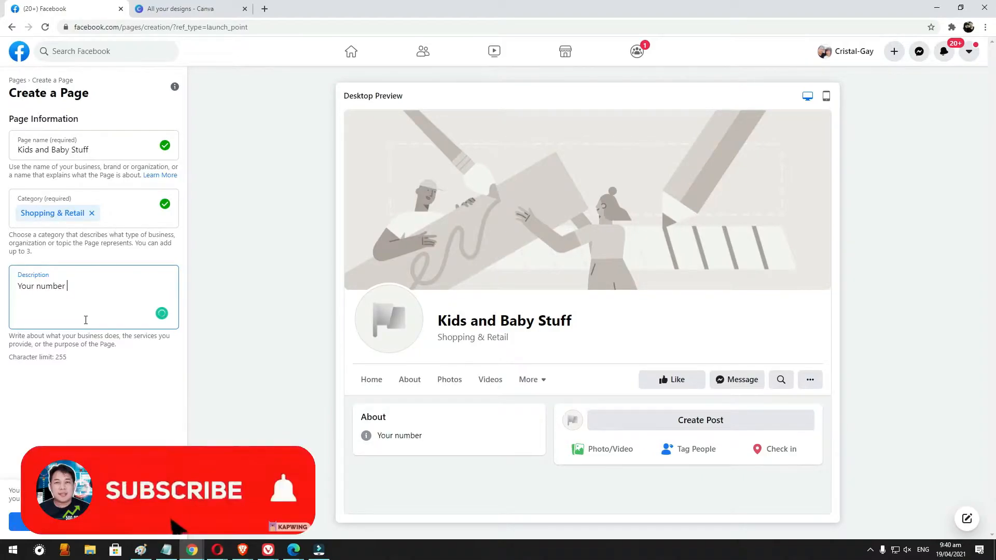
text(pm)
key(BackSpace)
key(BackSpace)
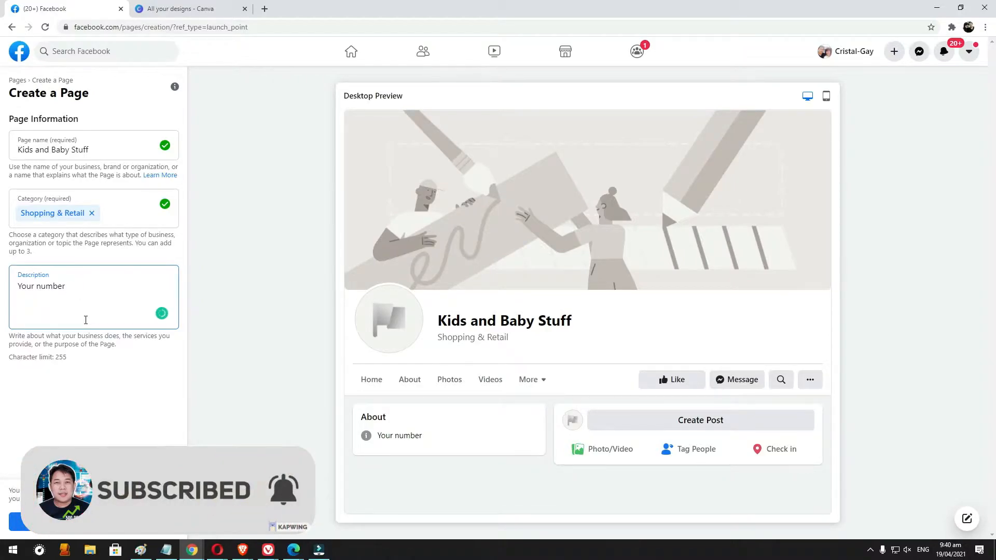
text(one Facebook s)
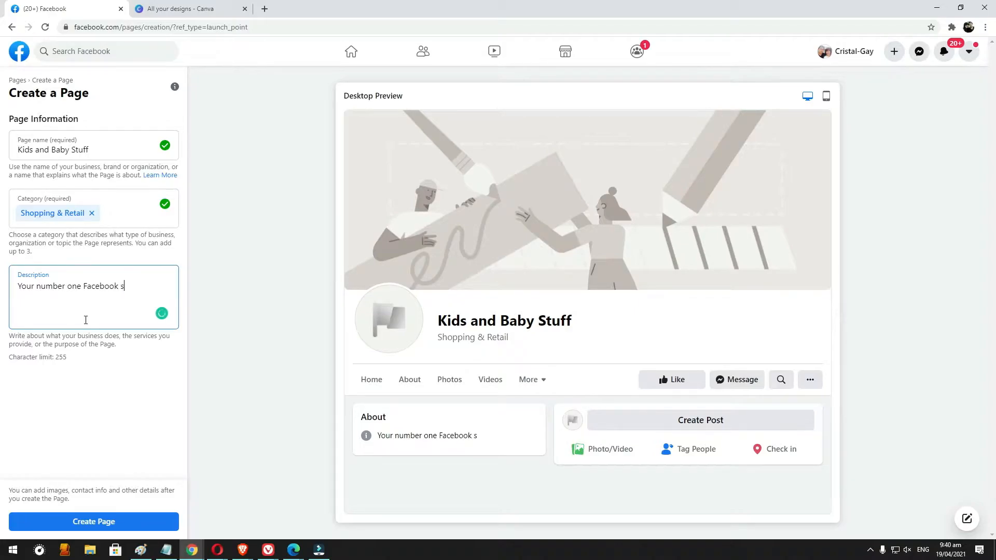
text(hop for kids and )
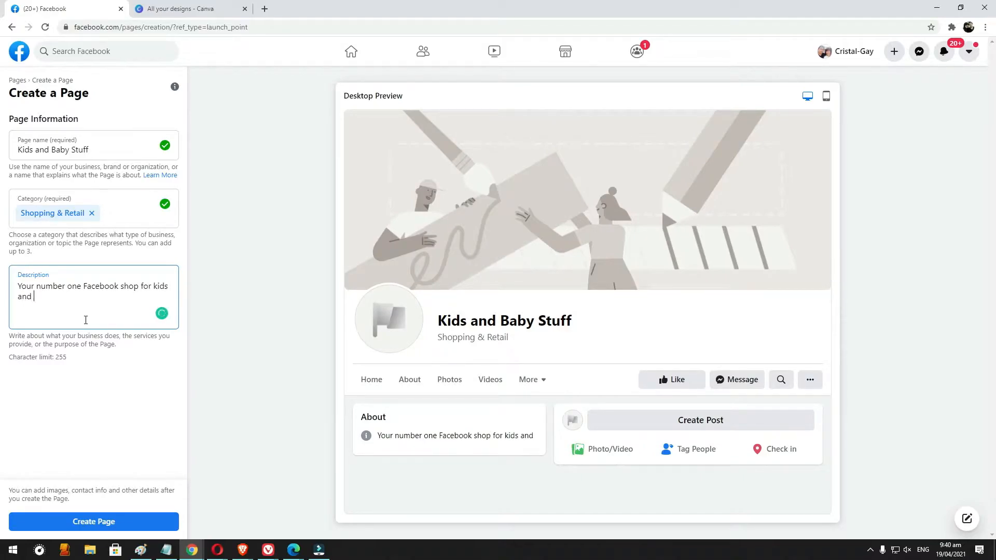
text(baby stuff)
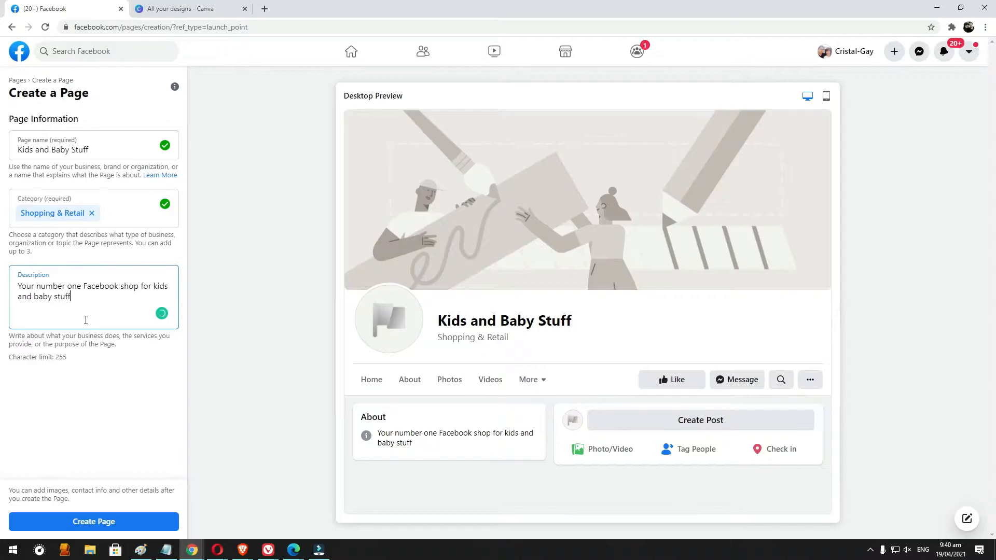
text(/)
key(BackSpace)
text(.)
click(104, 522)
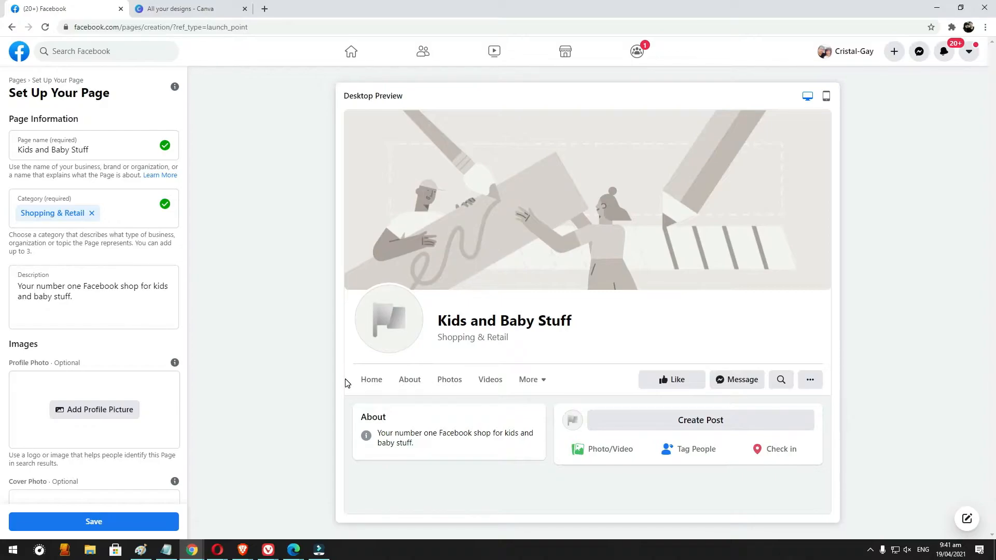
- Switch to Canva and open its home page with the recommended design types
click(131, 6)
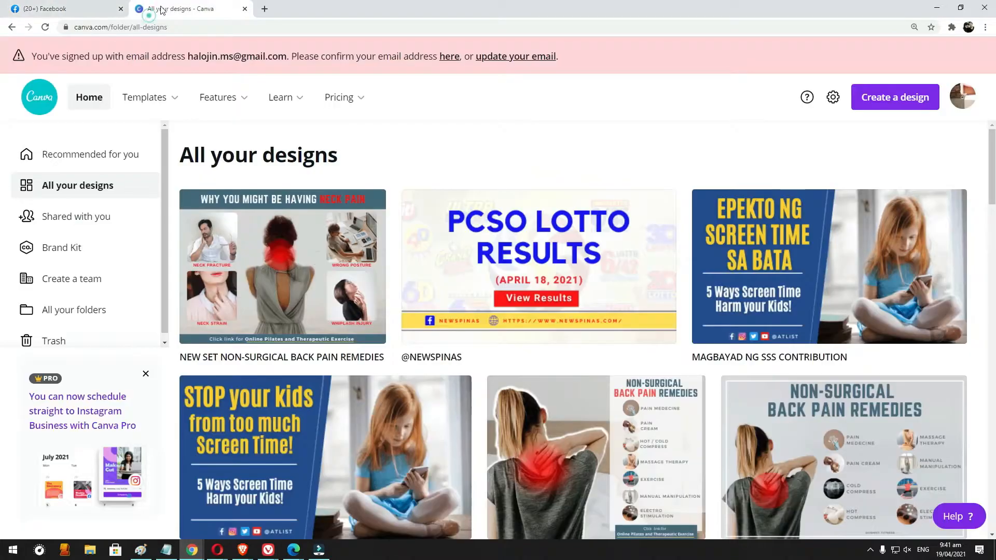
click(165, 27)
text(ca)
key(Return)
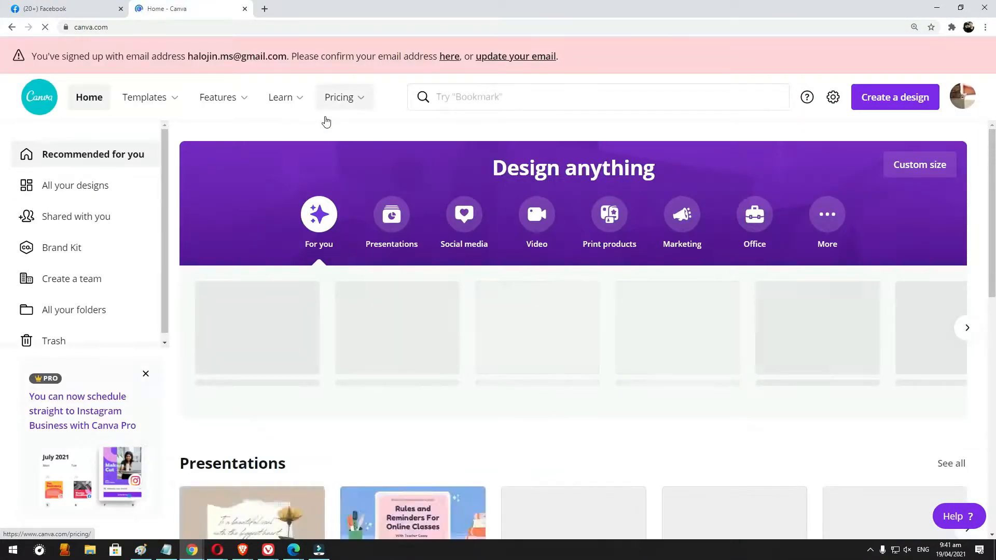
mouse_move(226, 104)
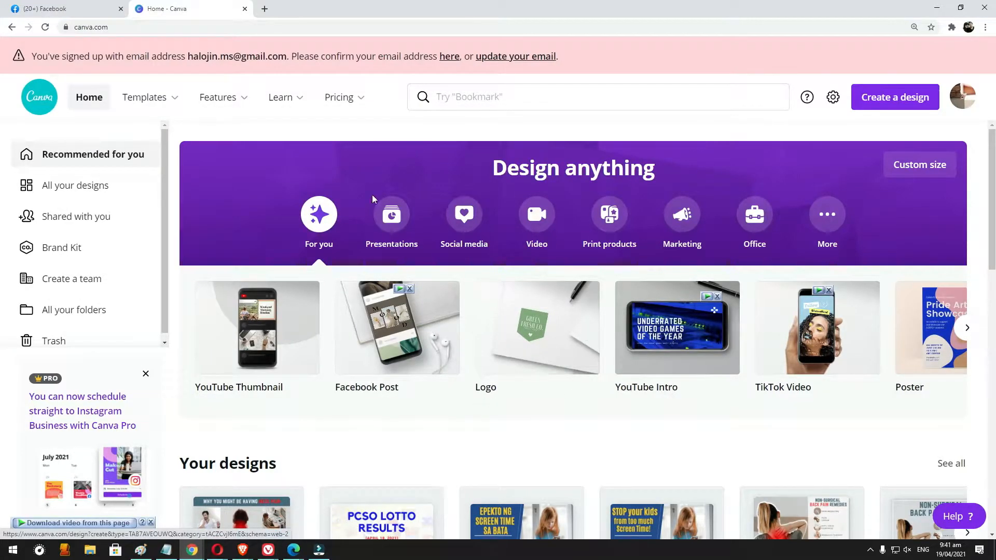
scroll(407, 207, down, 6)
scroll(612, 307, up, 6)
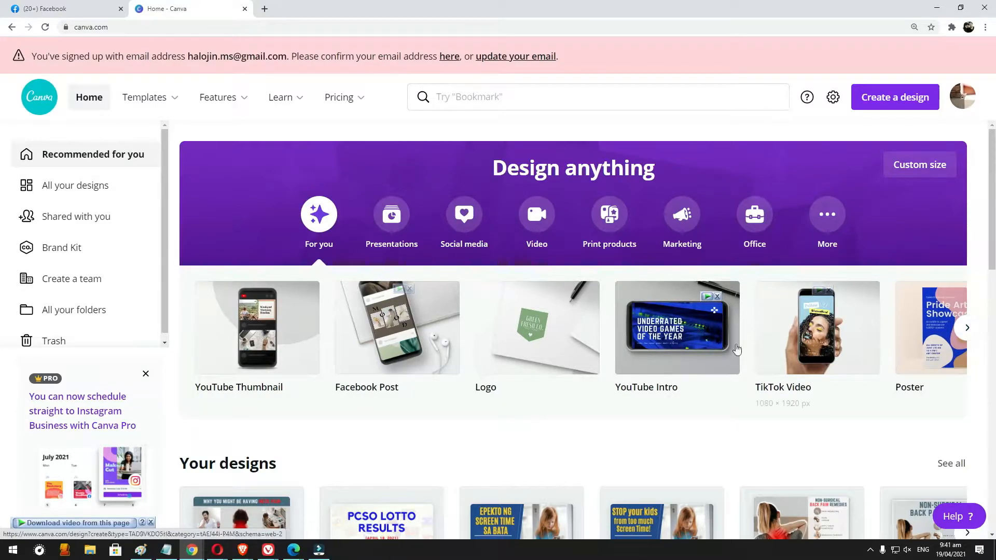
- Create a new blank 500 × 500 px logo design in Canva
click(30, 5)
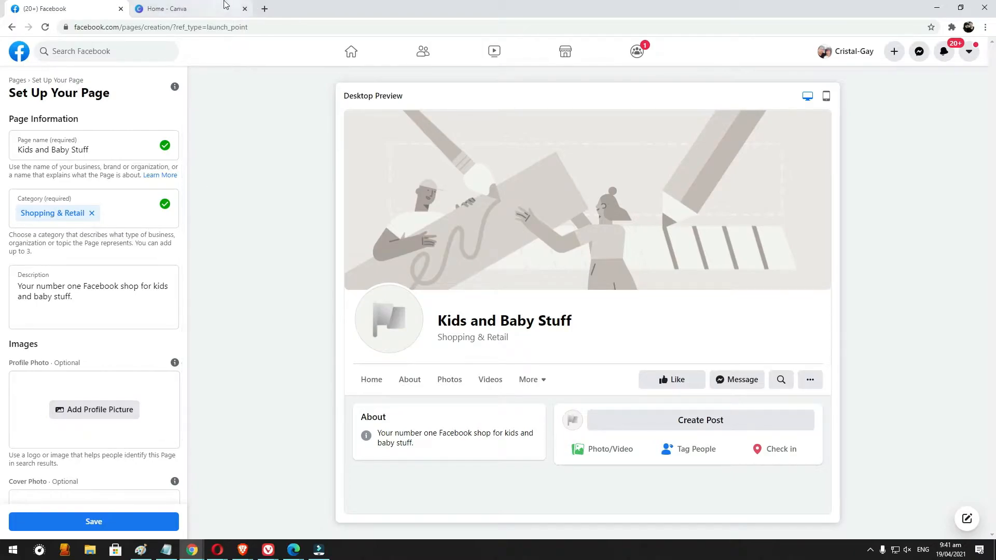
click(171, 9)
click(532, 325)
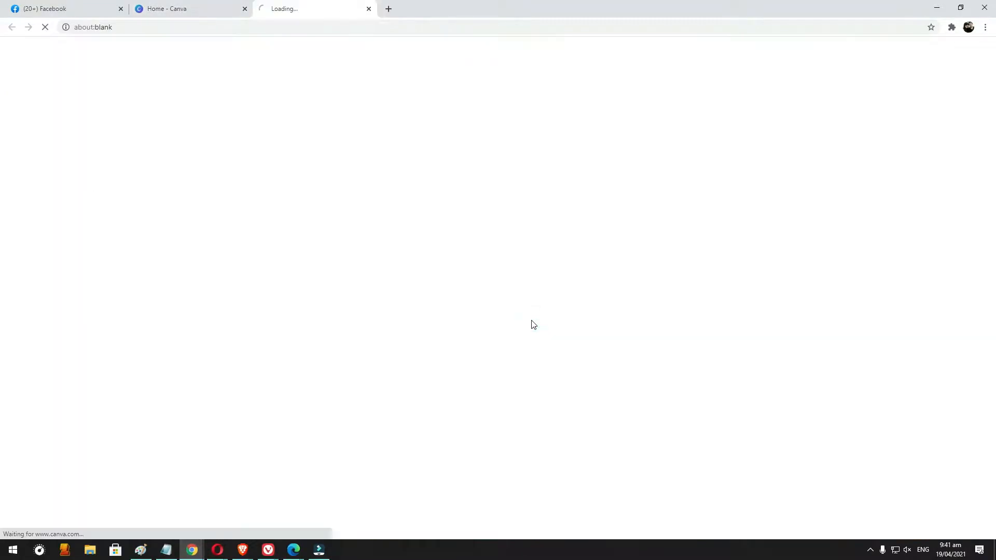
click(188, 7)
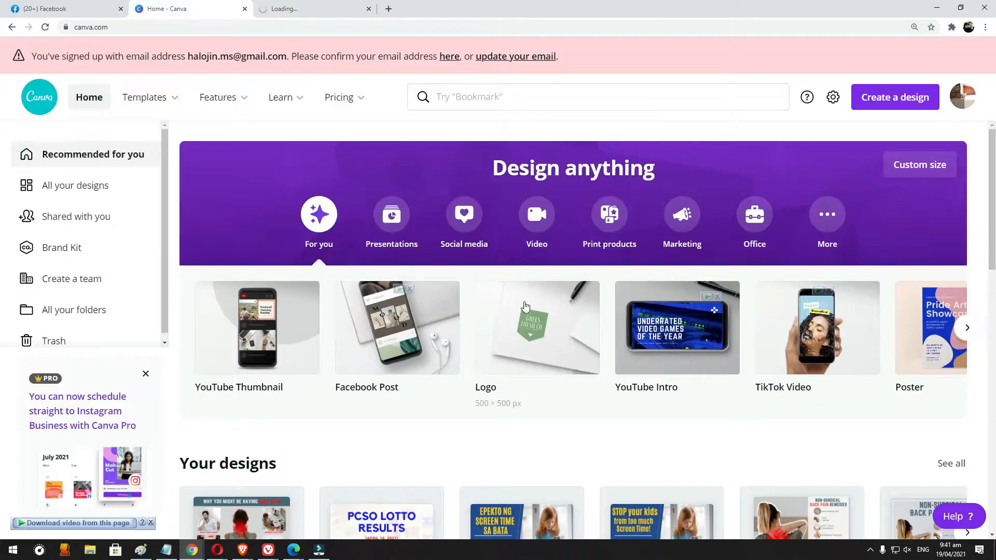
click(336, 6)
click(228, 8)
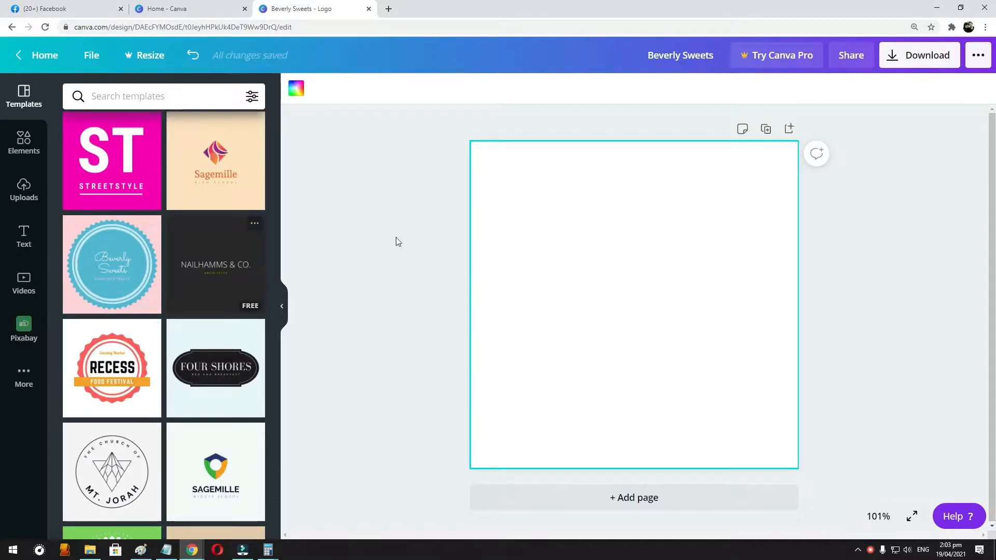
- Browse the logo templates for a design that suits the kids and baby shop
scroll(194, 272, up, 3)
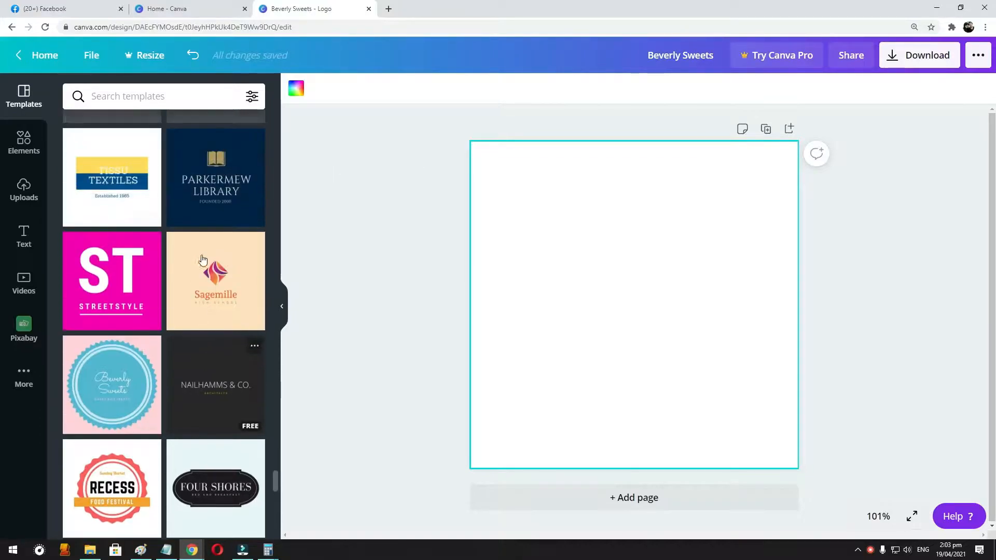
scroll(202, 259, up, 4)
scroll(202, 258, down, 4)
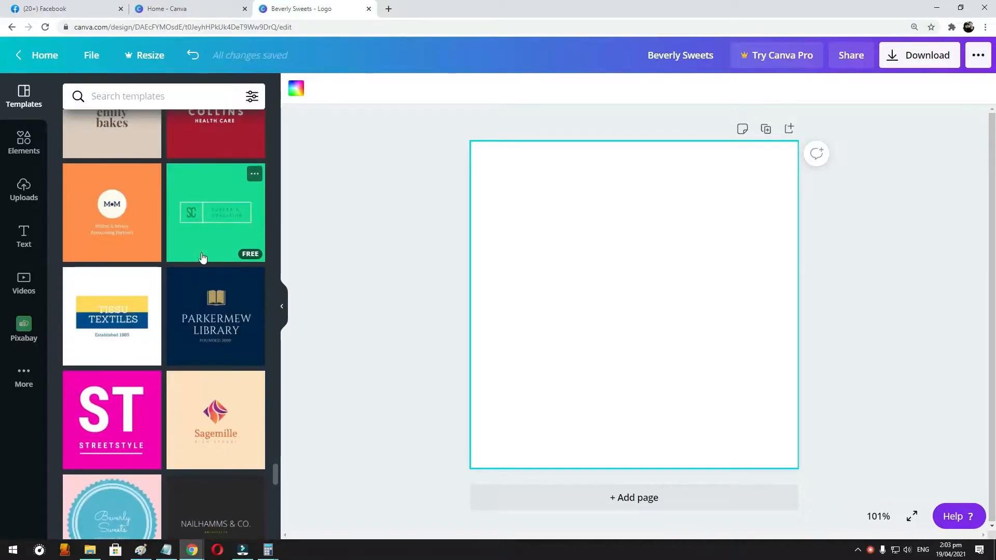
scroll(203, 258, down, 5)
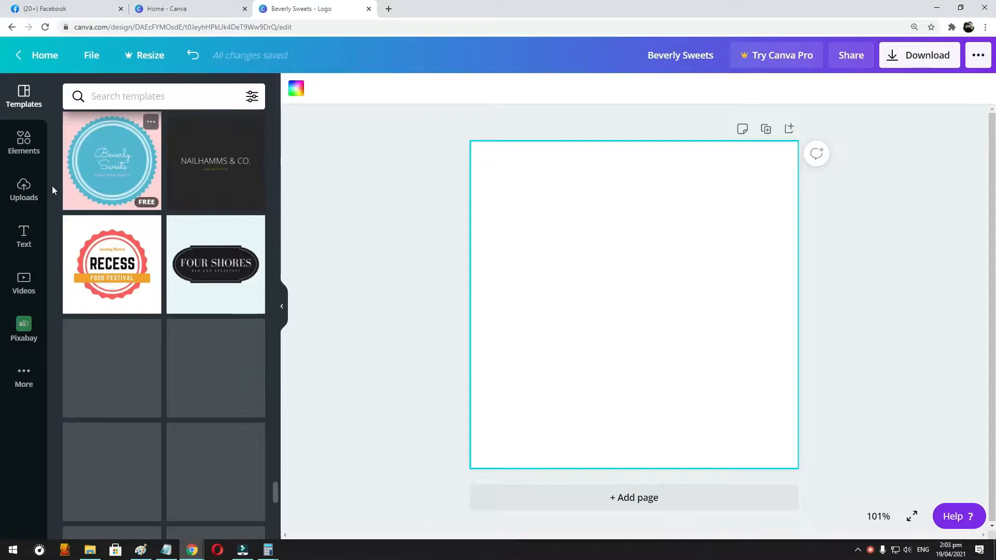
scroll(162, 285, down, 4)
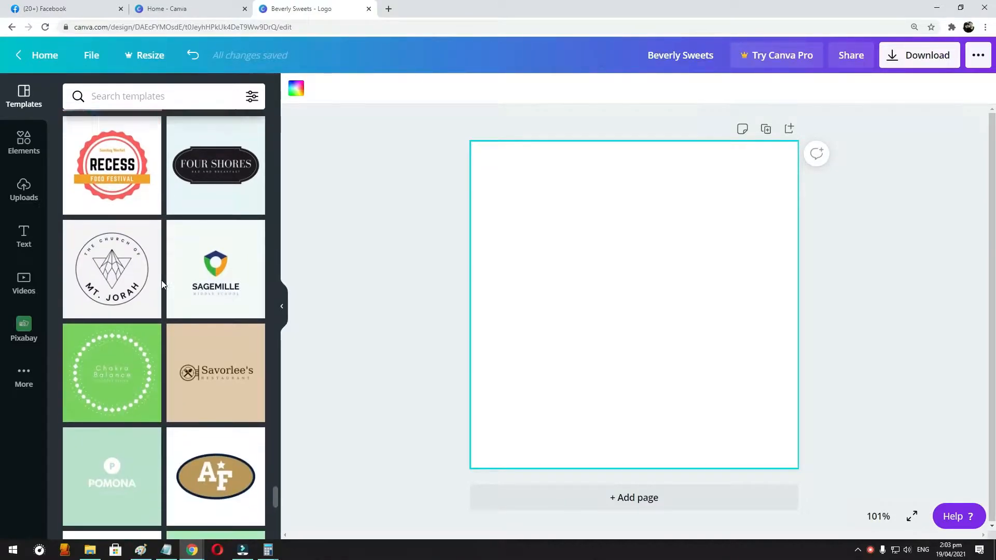
scroll(162, 284, down, 5)
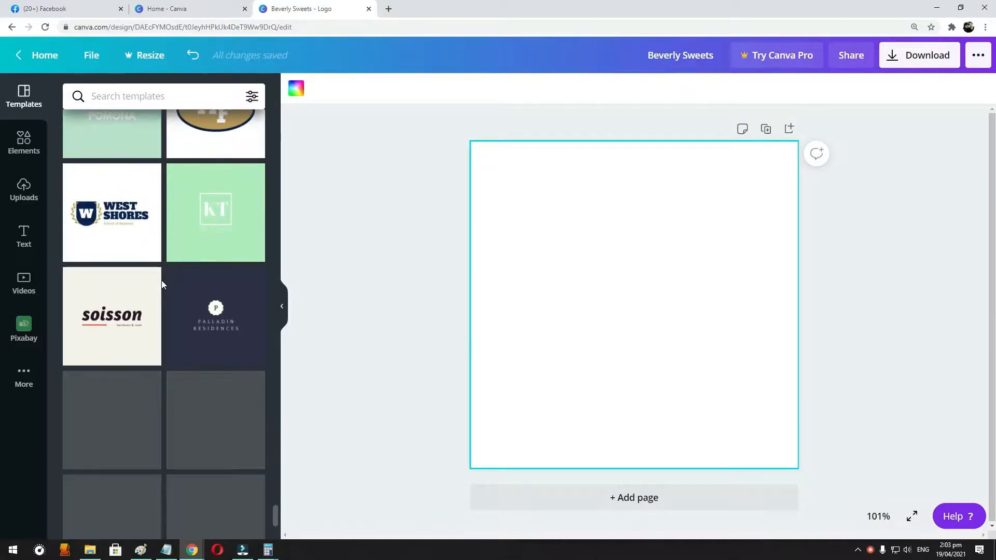
scroll(162, 285, down, 5)
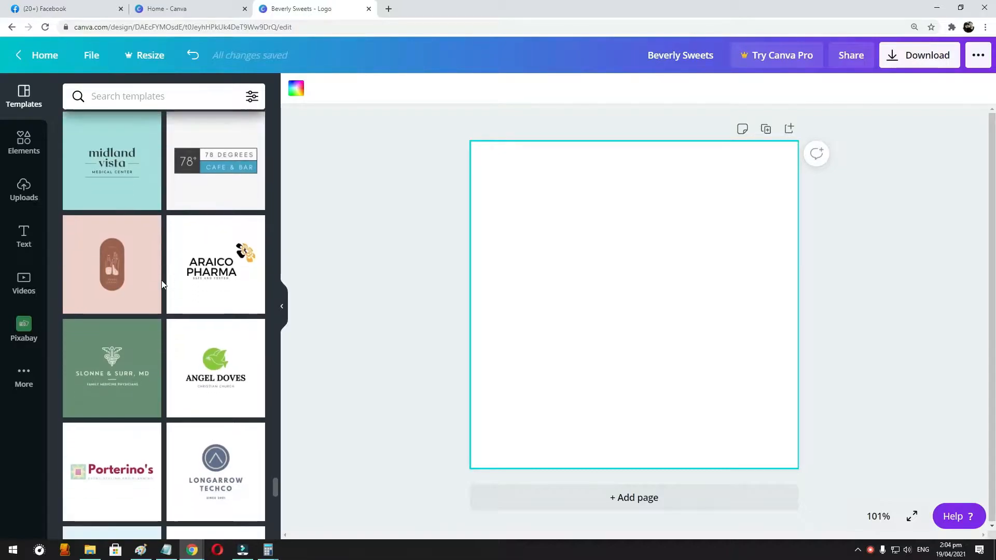
scroll(162, 284, down, 5)
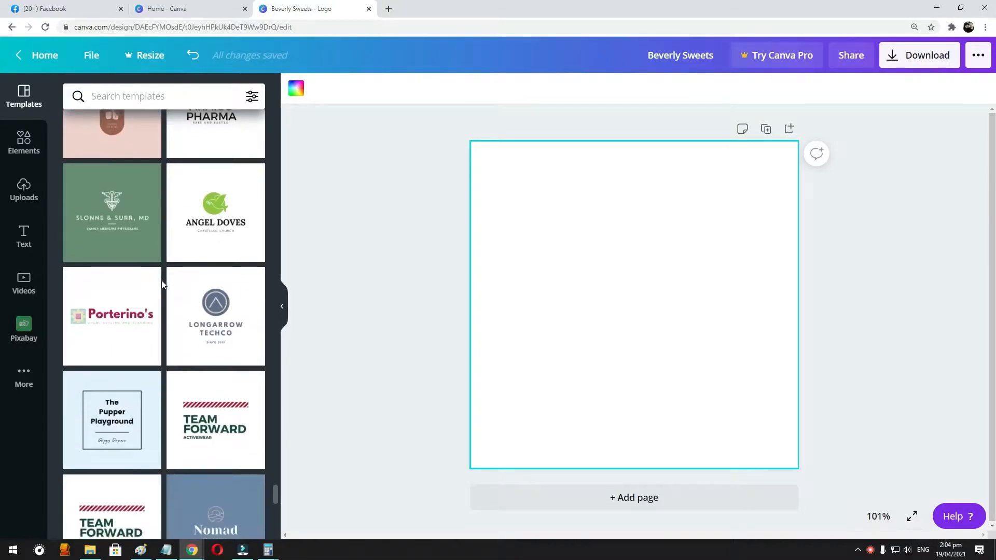
scroll(162, 284, down, 4)
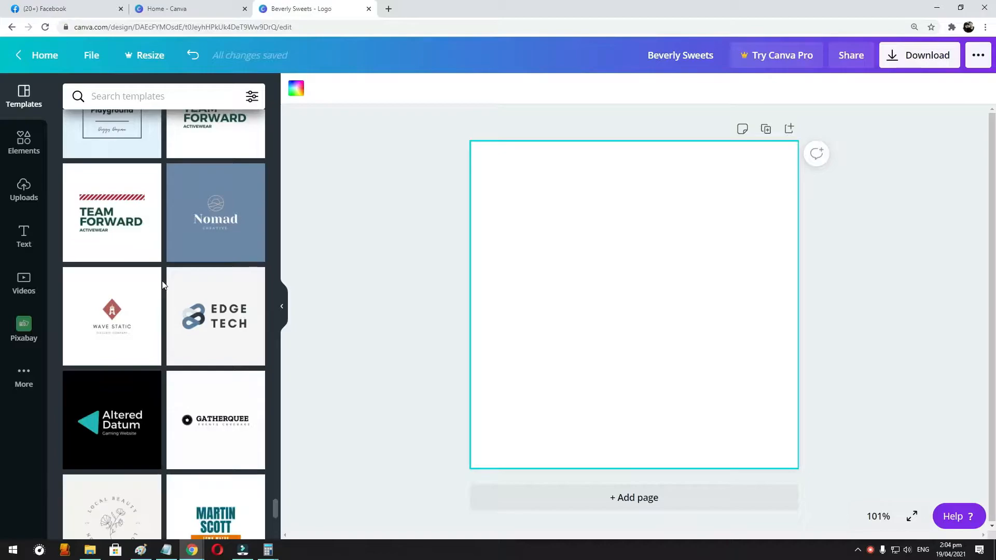
scroll(162, 284, down, 4)
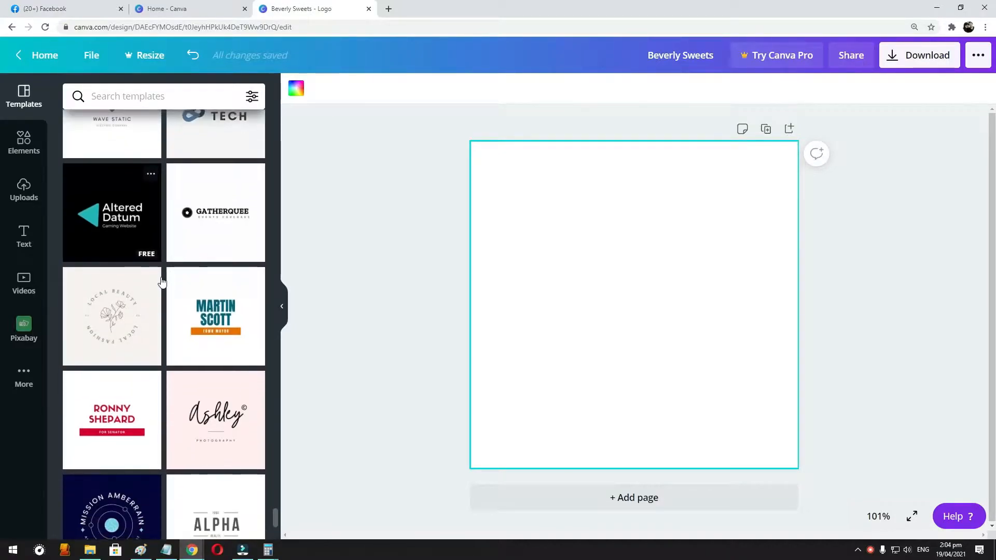
scroll(162, 282, down, 6)
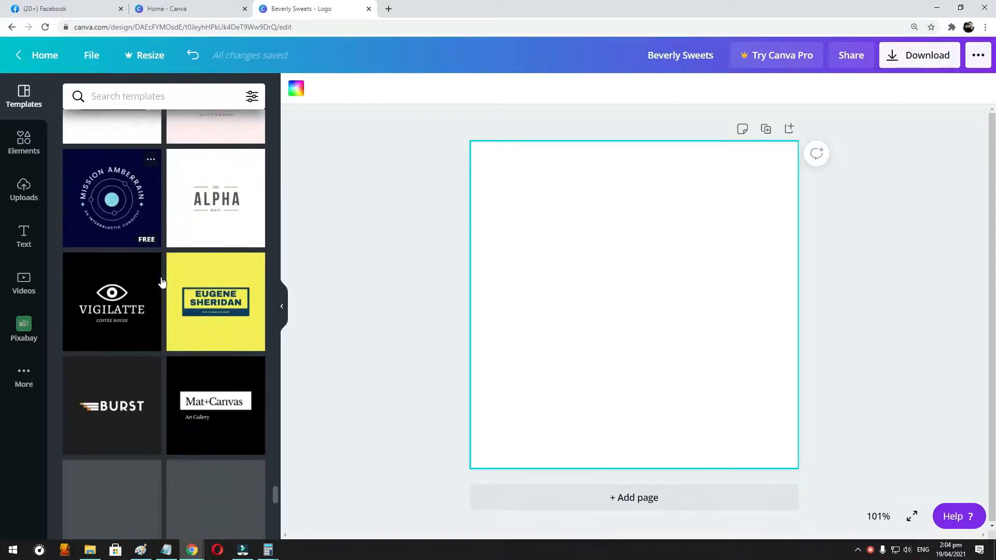
scroll(162, 282, down, 5)
scroll(181, 281, up, 1)
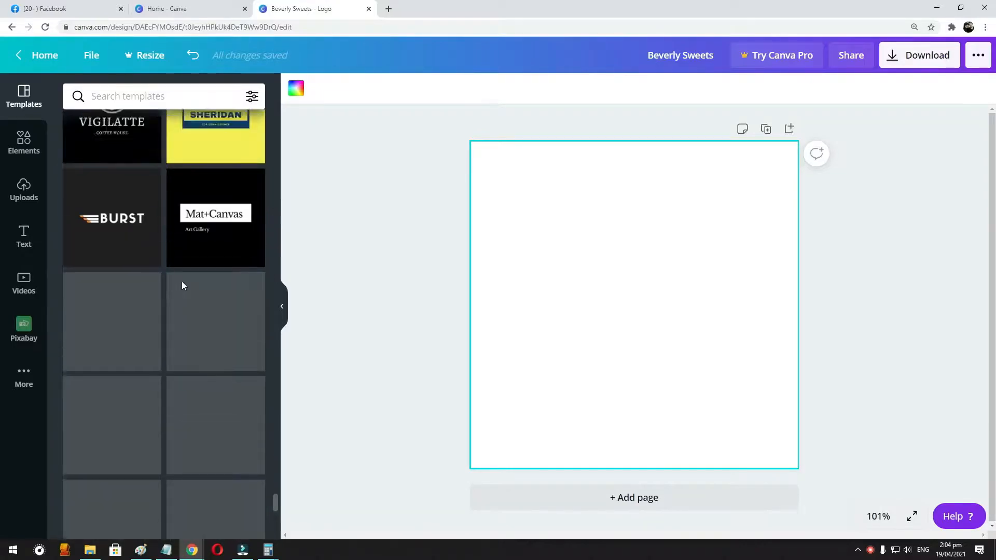
scroll(182, 285, up, 2)
scroll(182, 286, down, 1)
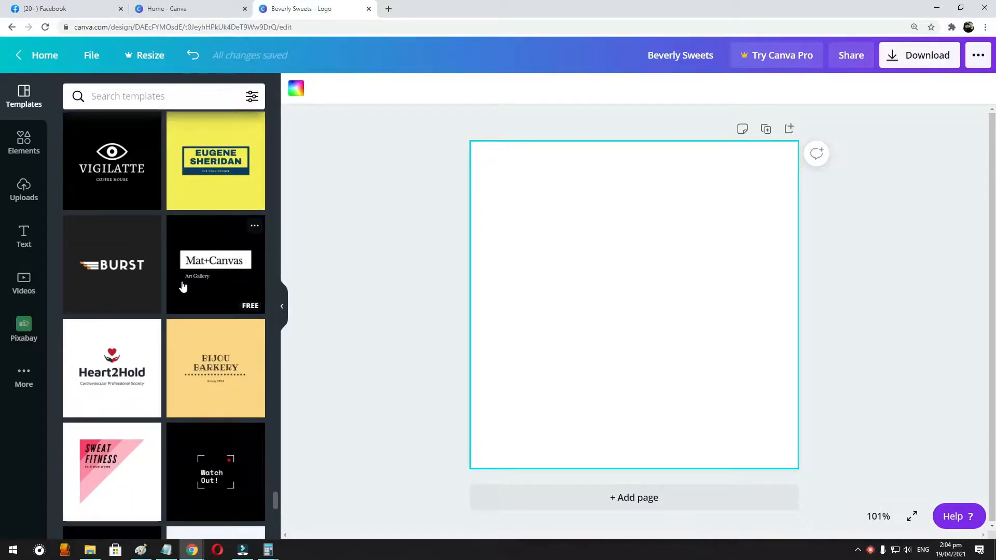
- Examine more logo templates further down the list for a playful design that fits a kids and baby store
scroll(183, 286, down, 4)
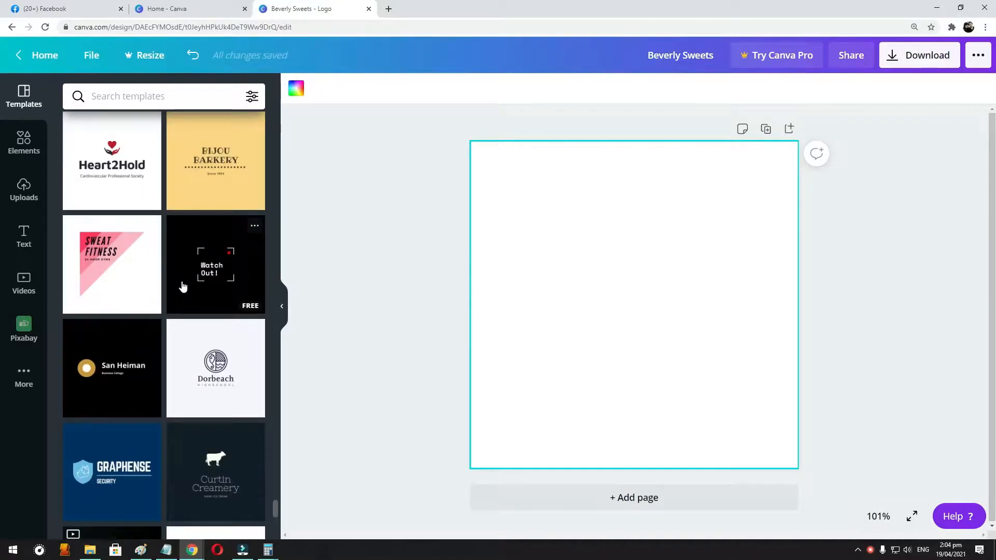
scroll(182, 286, down, 2)
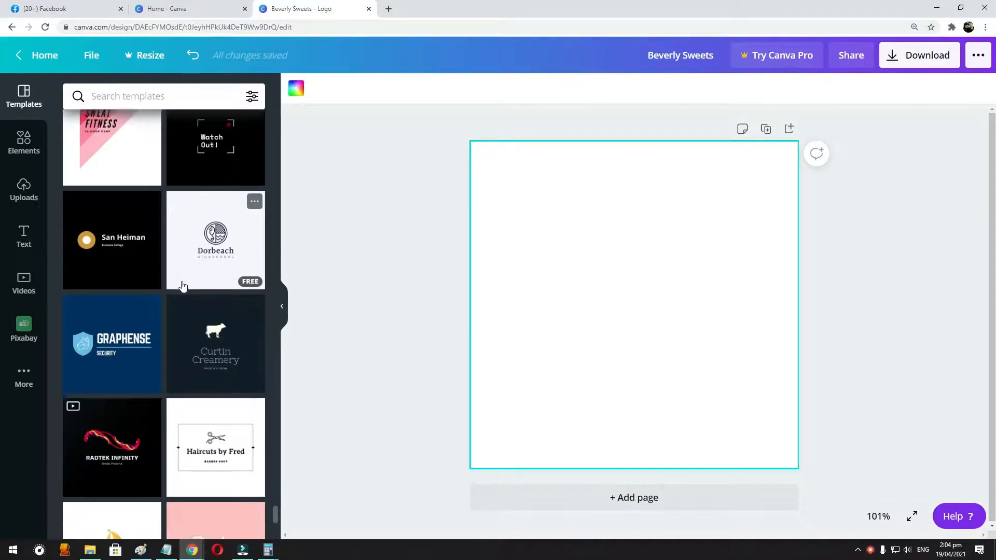
scroll(183, 286, down, 4)
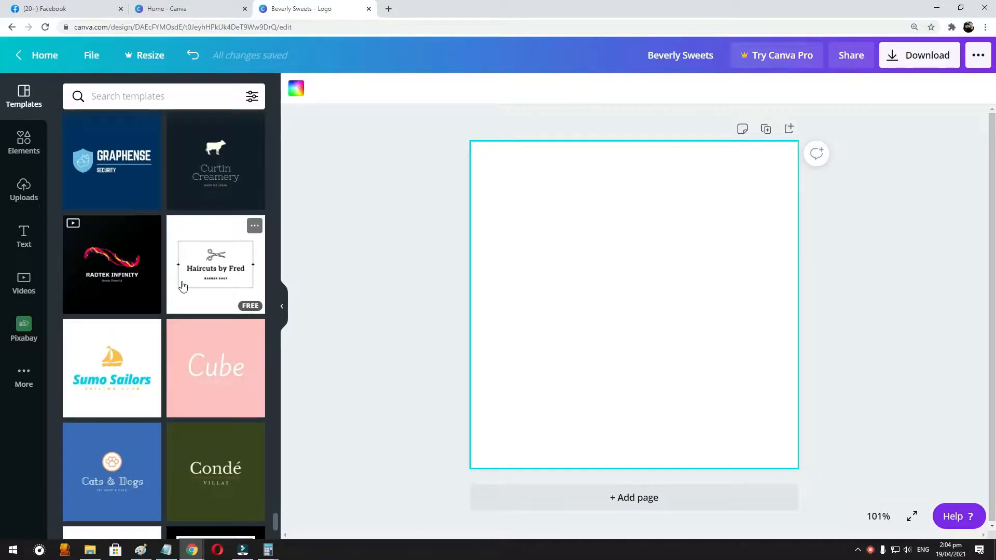
scroll(183, 287, down, 5)
scroll(182, 286, down, 9)
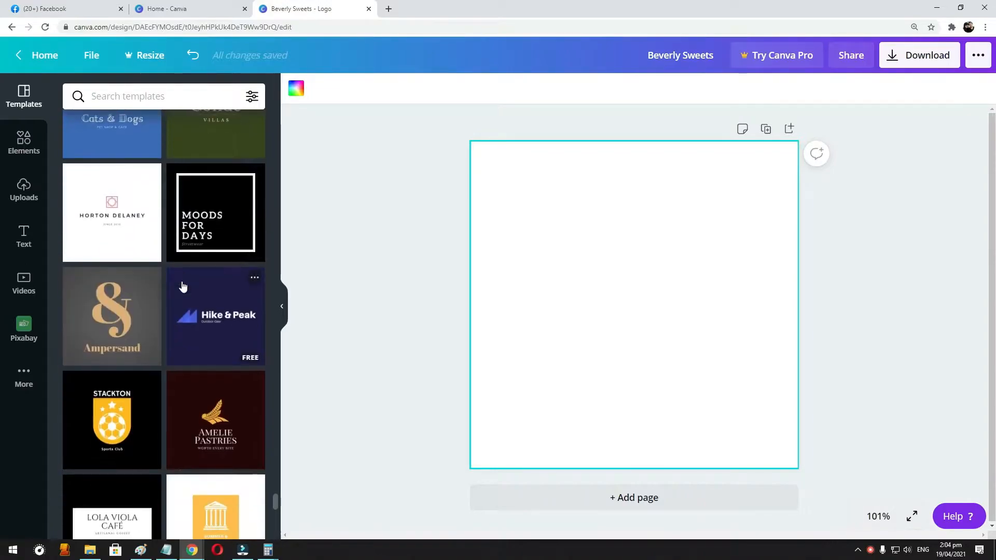
scroll(182, 286, down, 5)
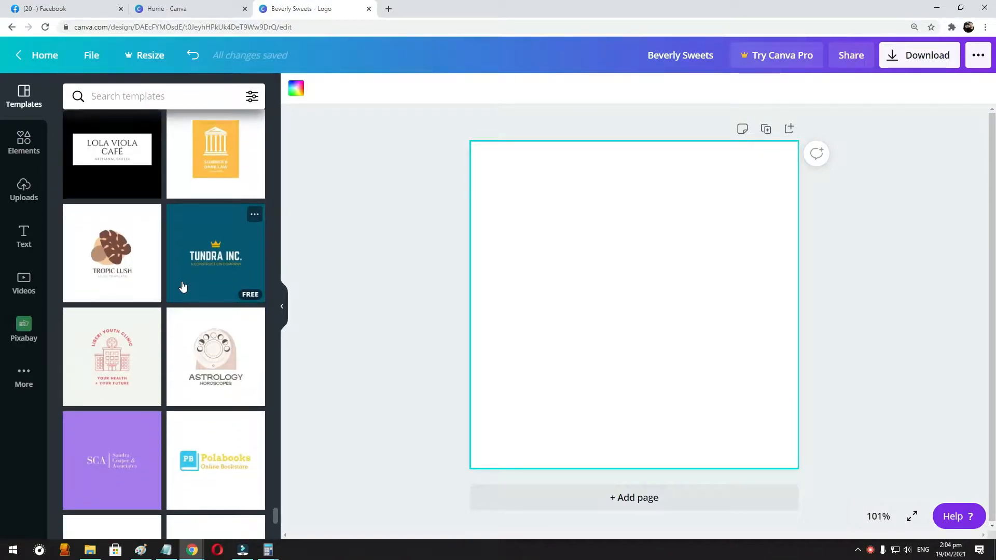
scroll(182, 286, down, 2)
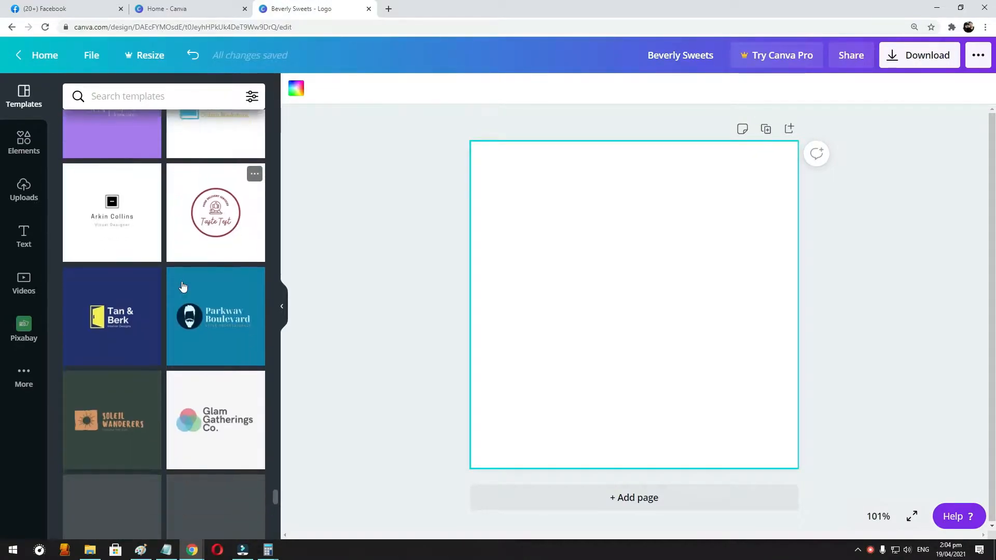
scroll(183, 286, down, 2)
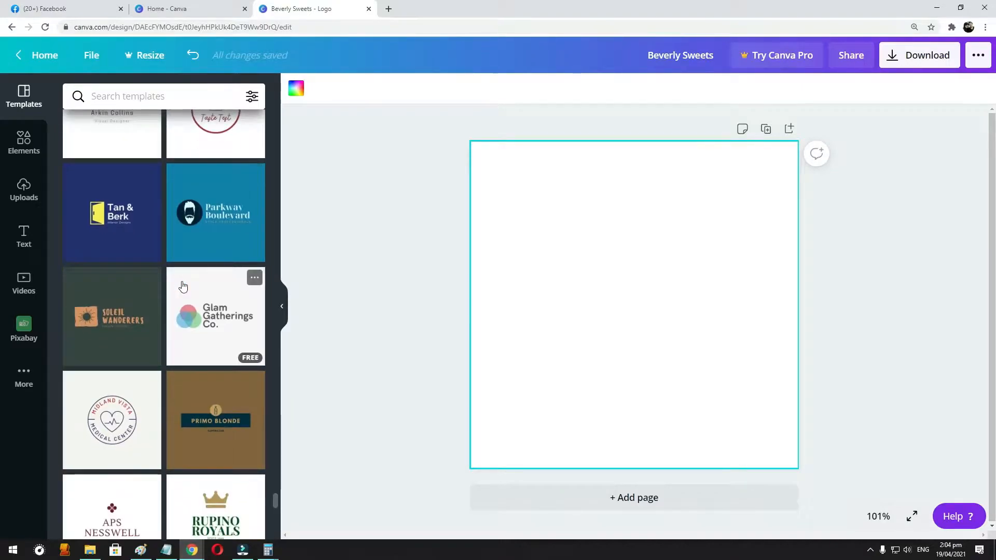
scroll(182, 286, down, 3)
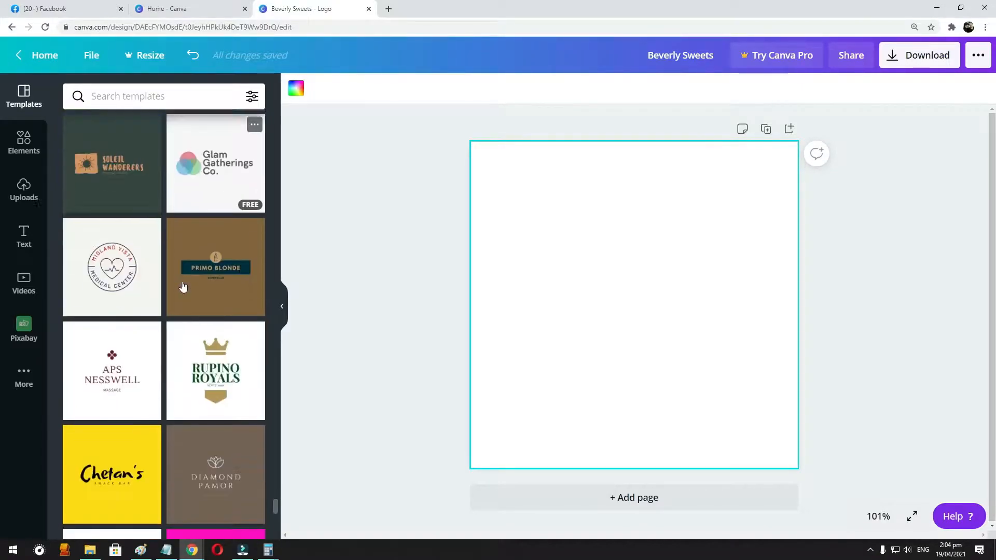
scroll(182, 286, down, 8)
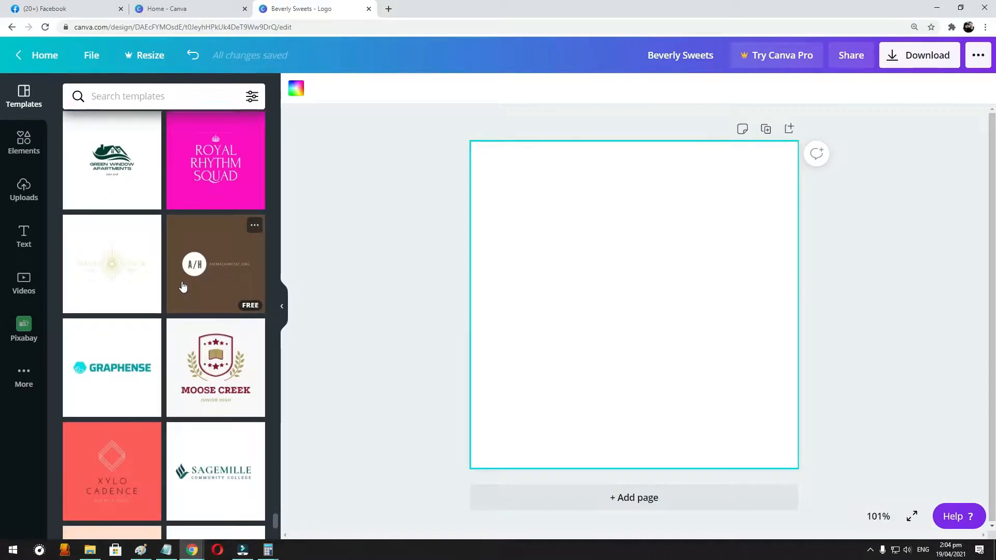
scroll(183, 286, down, 4)
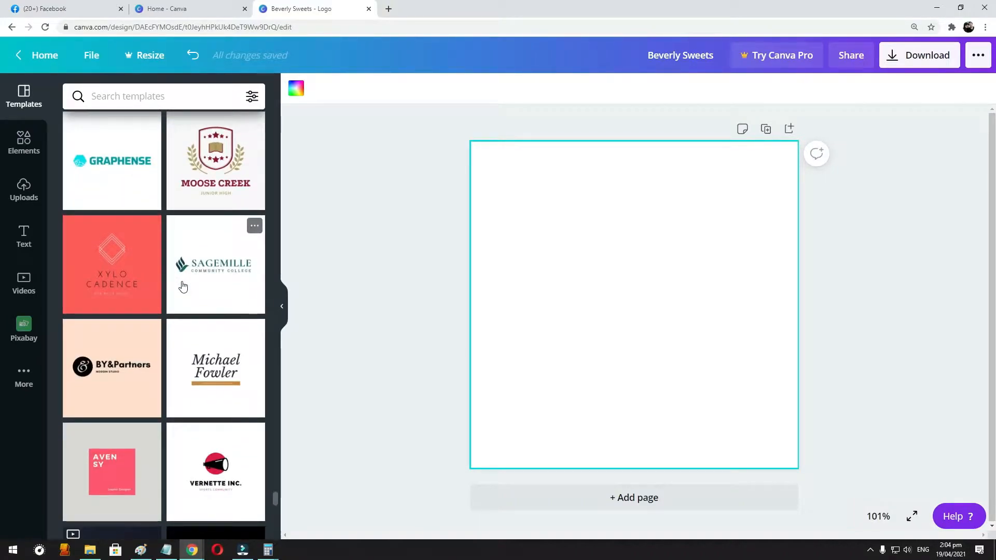
scroll(182, 286, down, 5)
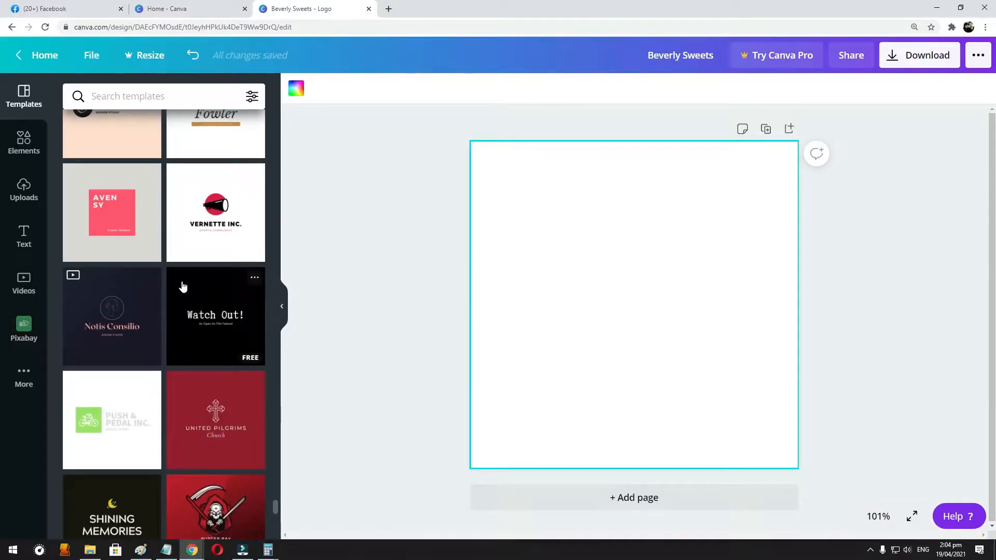
scroll(183, 287, down, 7)
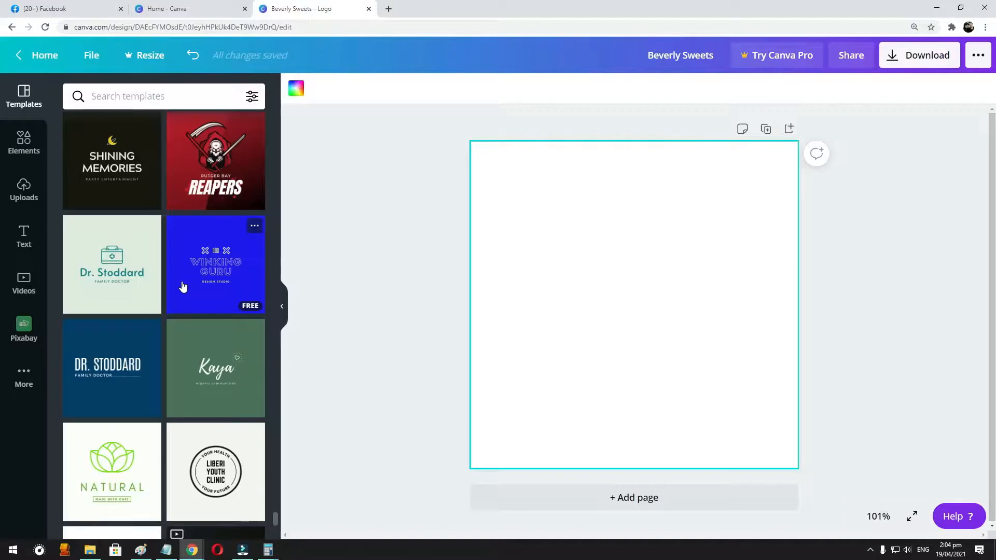
scroll(182, 286, down, 2)
scroll(183, 286, down, 4)
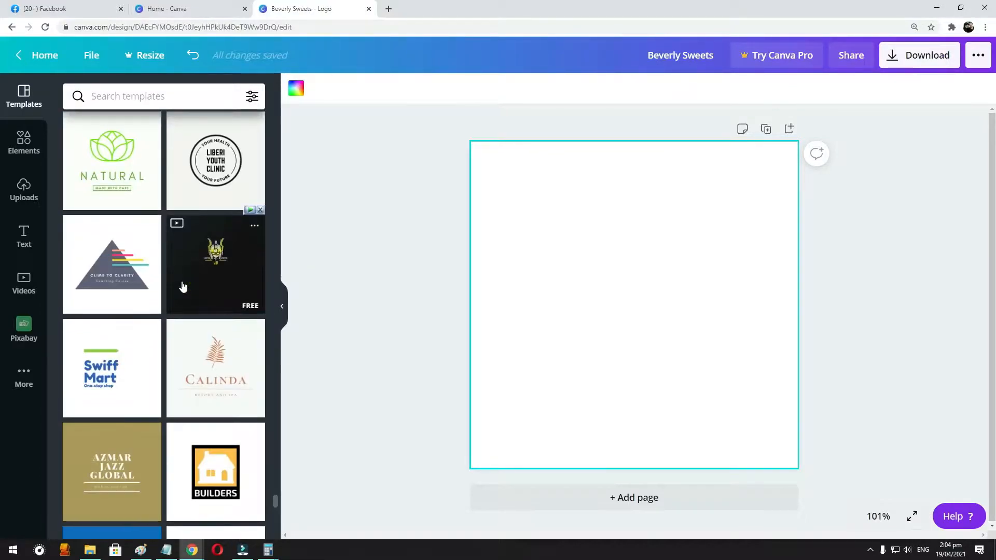
scroll(182, 286, down, 3)
scroll(182, 286, down, 10)
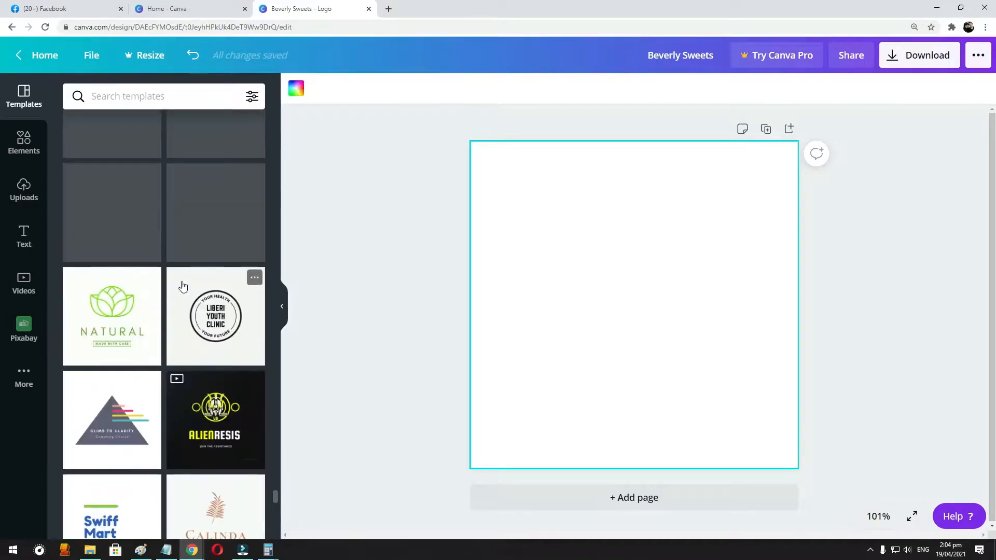
- Go back through the logo templates and apply the pink and blue round "Beverly Sweets" badge design to the blank page
scroll(193, 299, up, 11)
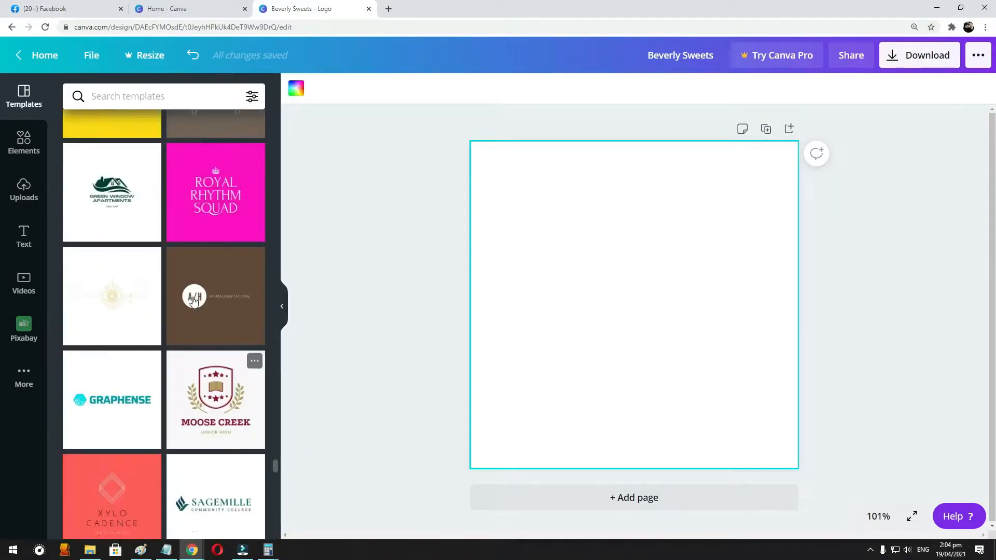
scroll(192, 297, up, 7)
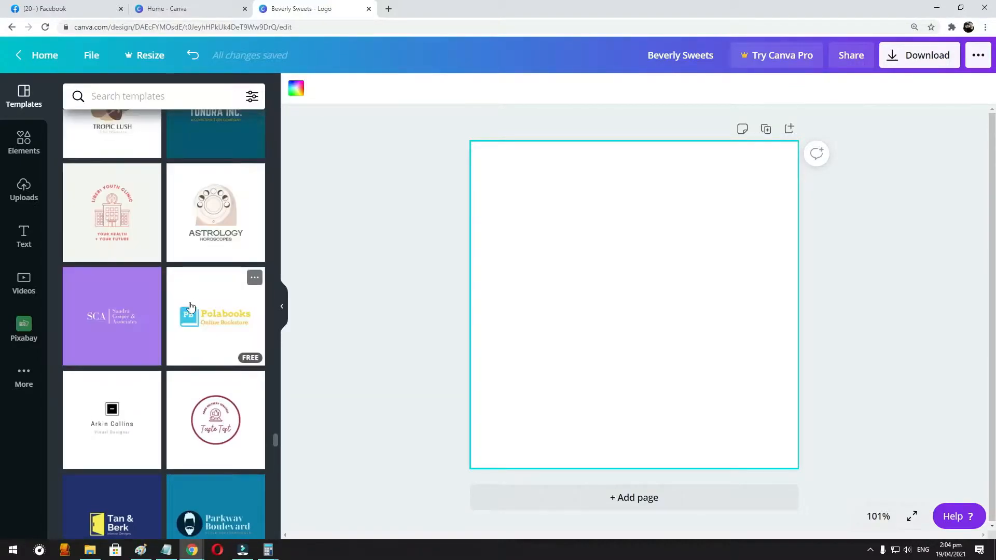
scroll(192, 301, up, 5)
scroll(190, 306, up, 7)
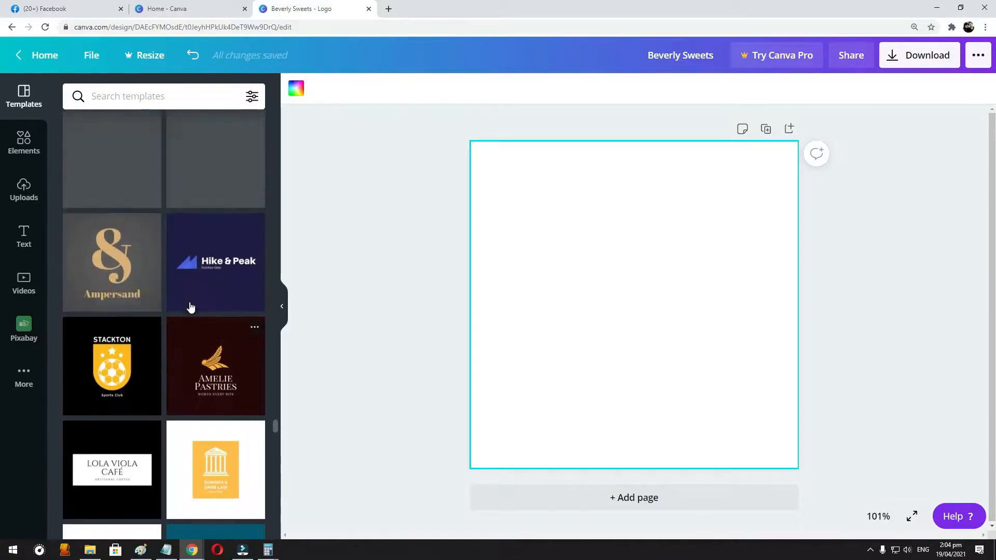
scroll(171, 285, up, 9)
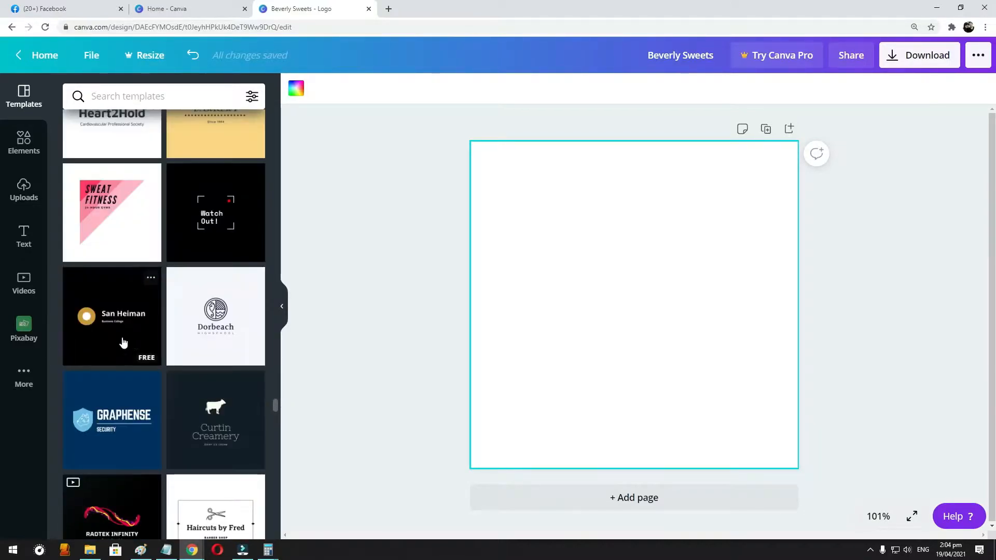
scroll(182, 324, up, 2)
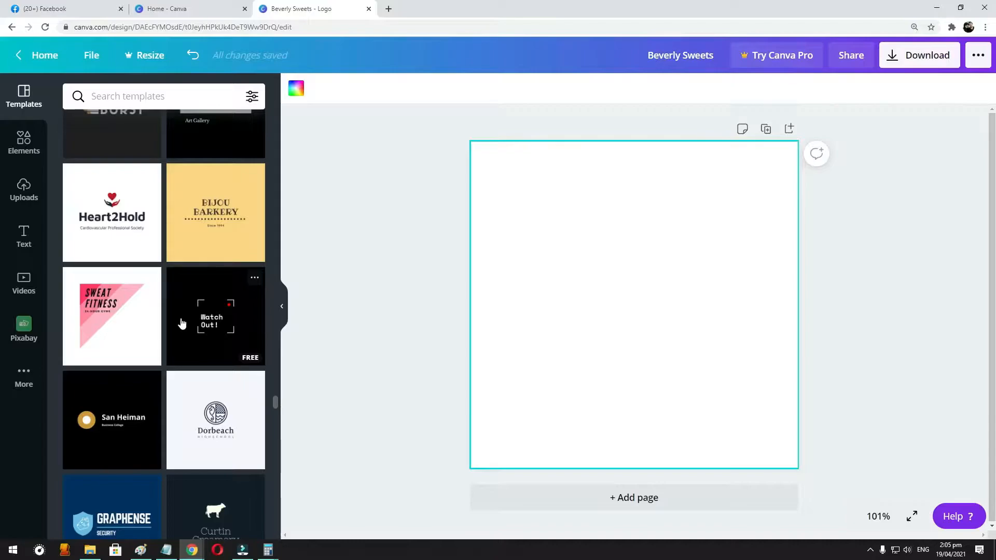
scroll(175, 305, up, 9)
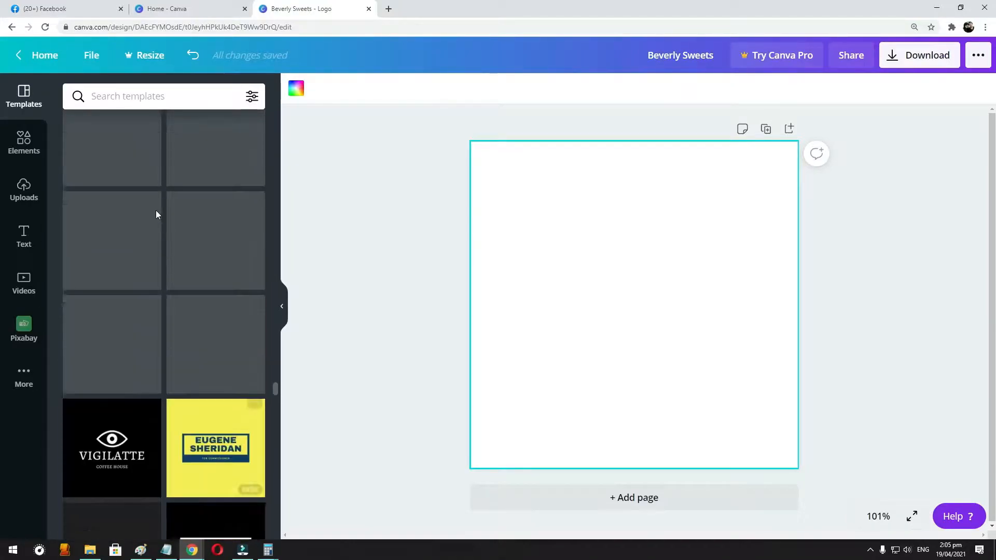
scroll(207, 312, up, 4)
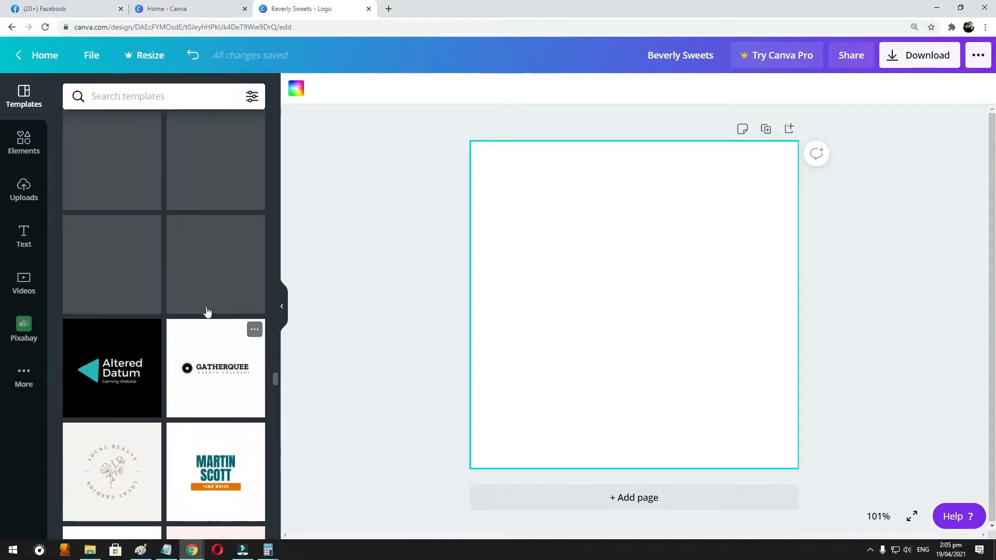
scroll(207, 311, up, 7)
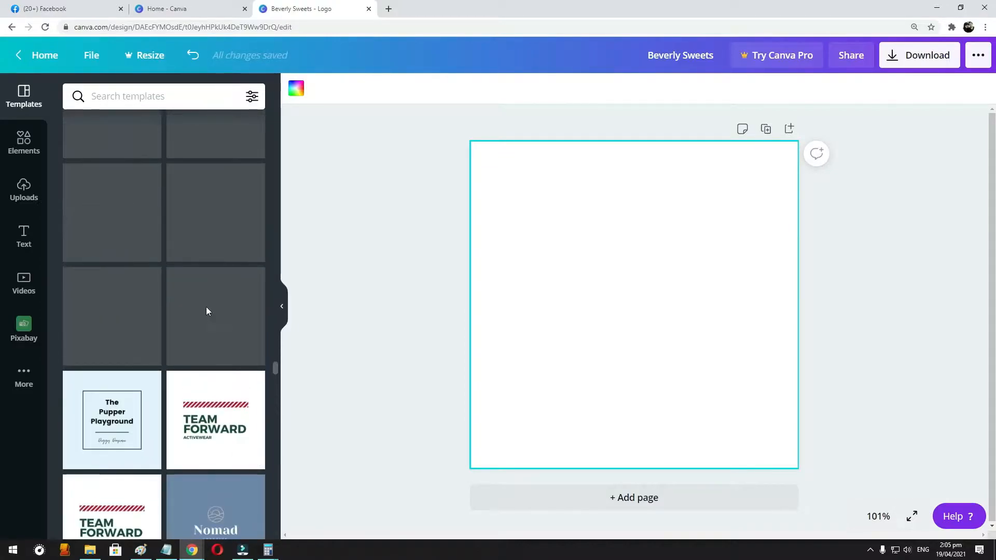
scroll(207, 310, up, 9)
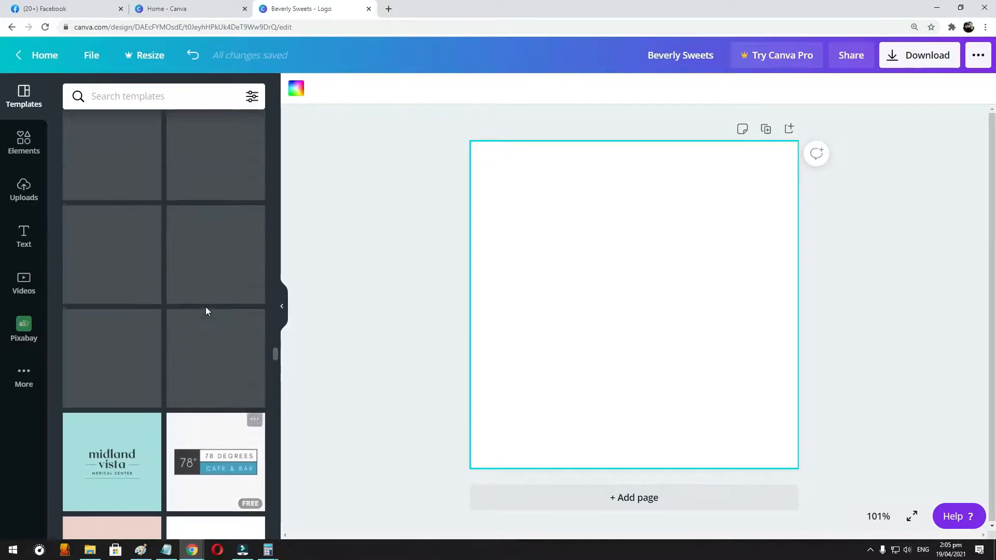
scroll(206, 311, up, 5)
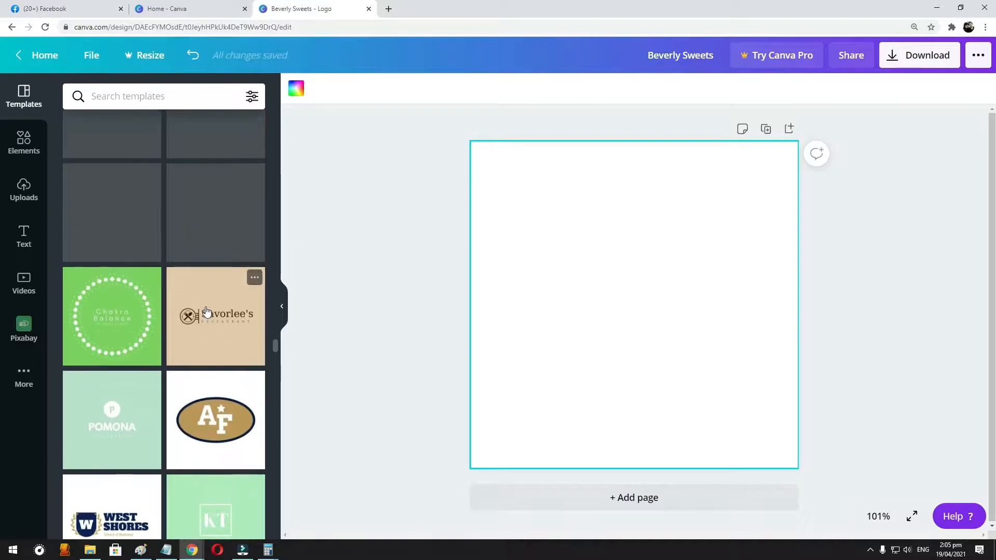
scroll(206, 311, up, 7)
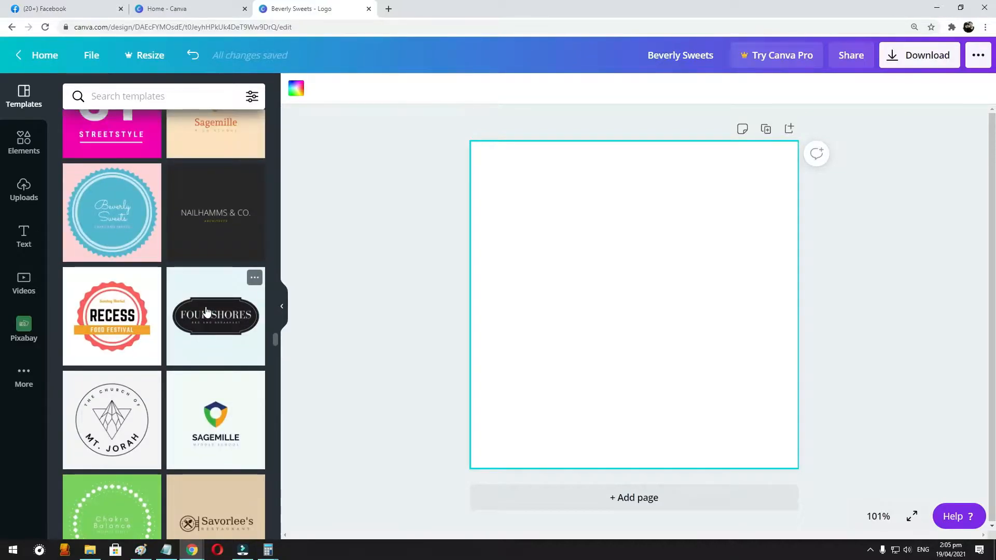
click(106, 352)
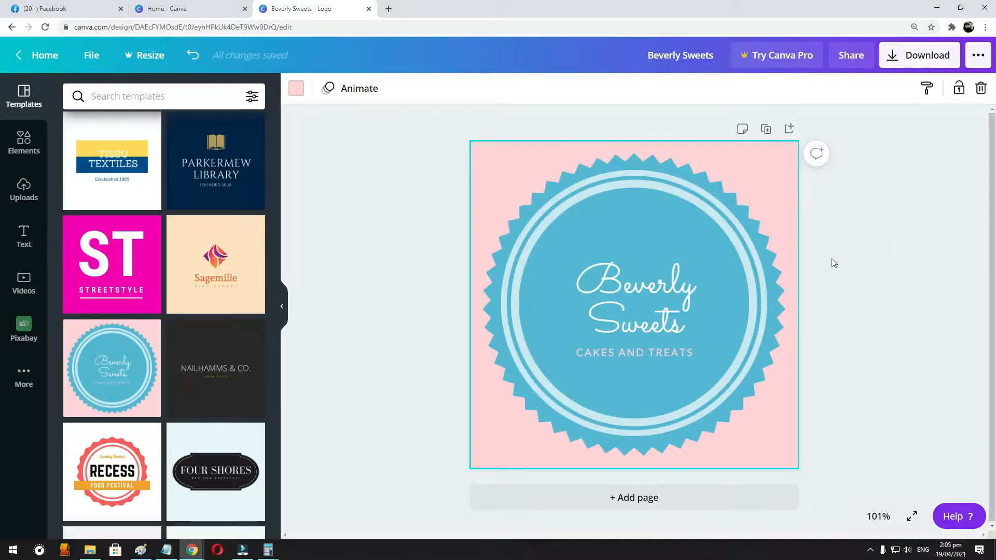
- Replace the "Beverly Sweets" heading in the centre of the badge with "Kids and Baby Stuff"
click(651, 307)
double_click(665, 293)
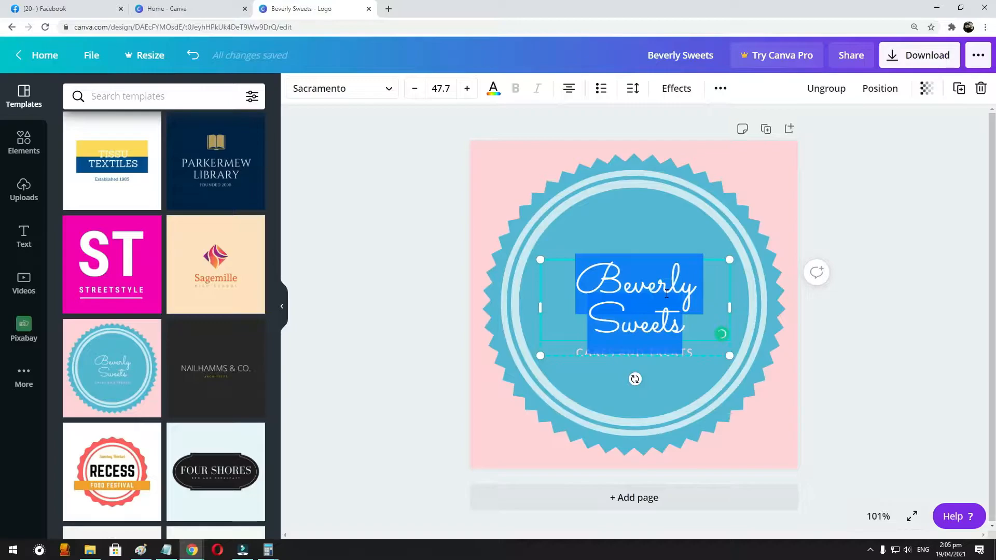
text(Kids ad)
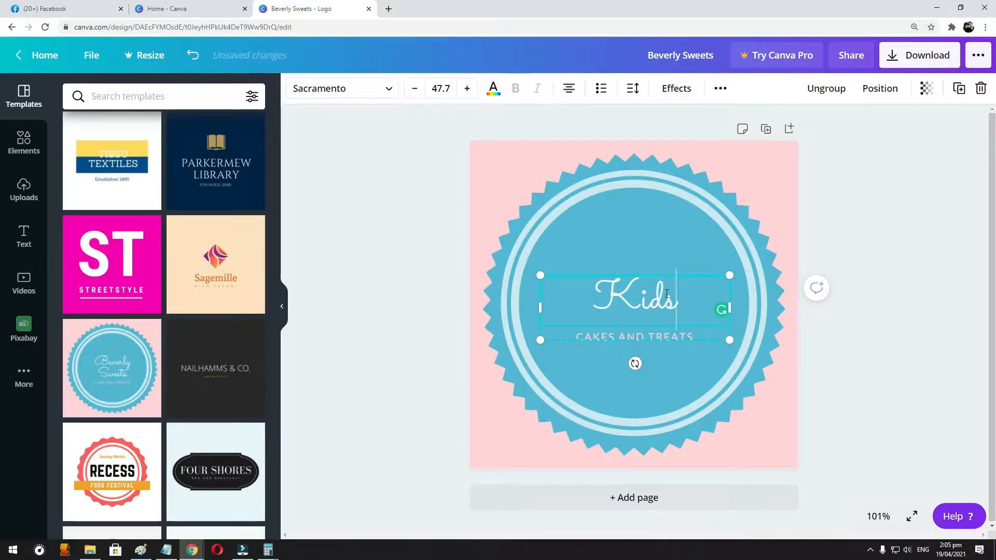
key(BackSpace)
text(nd bab)
key(BackSpace)
key(BackSpace)
key(BackSpace)
text(Baby Sdy)
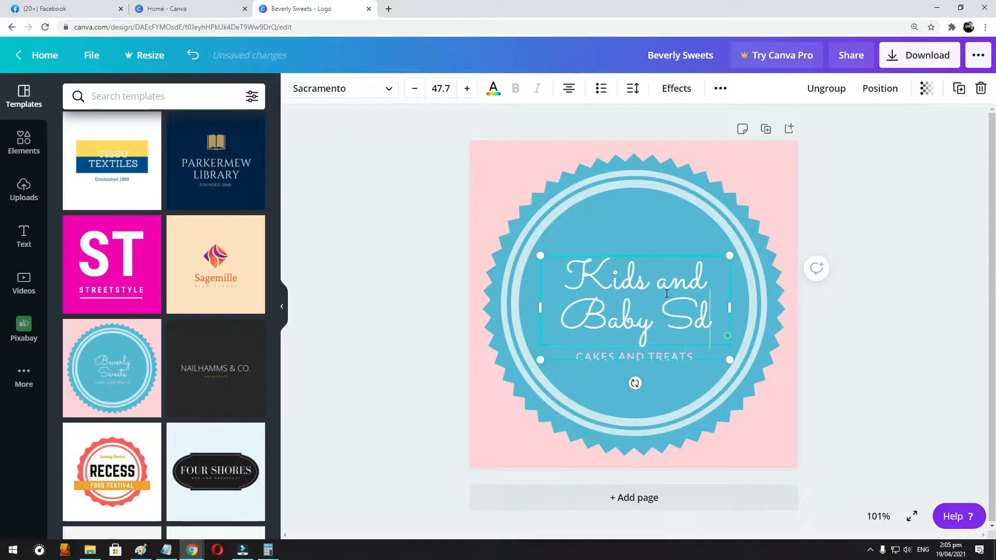
key(BackSpace)
key(BackSpace)
text(tuff)
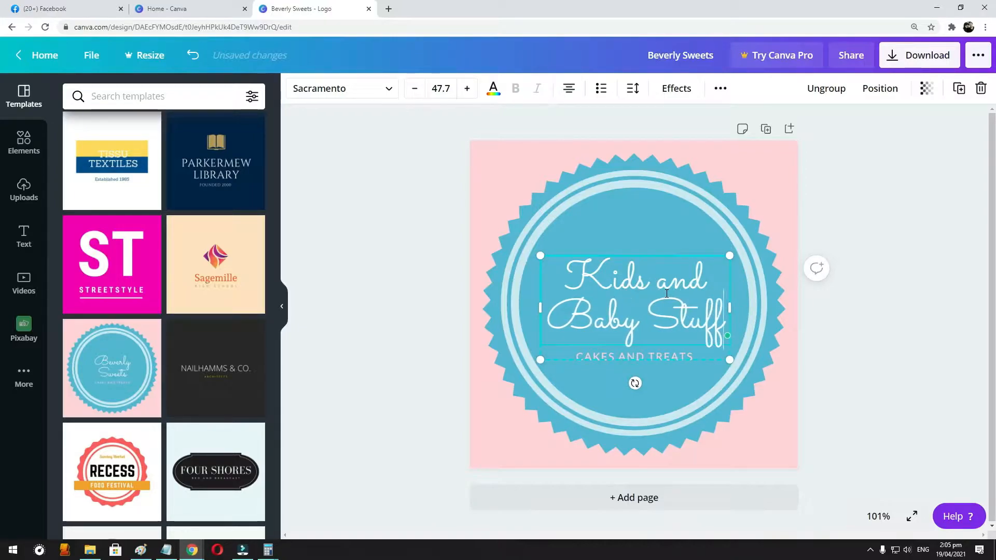
click(890, 352)
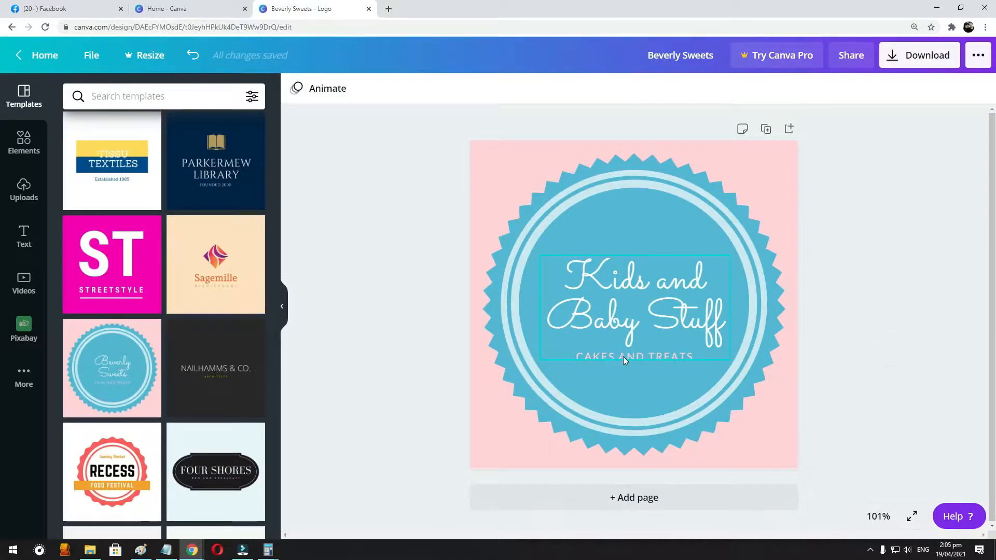
- Ungroup the badge's text and delete the "CAKES AND TREATS" tagline below the heading
click(629, 362)
right_click(629, 362)
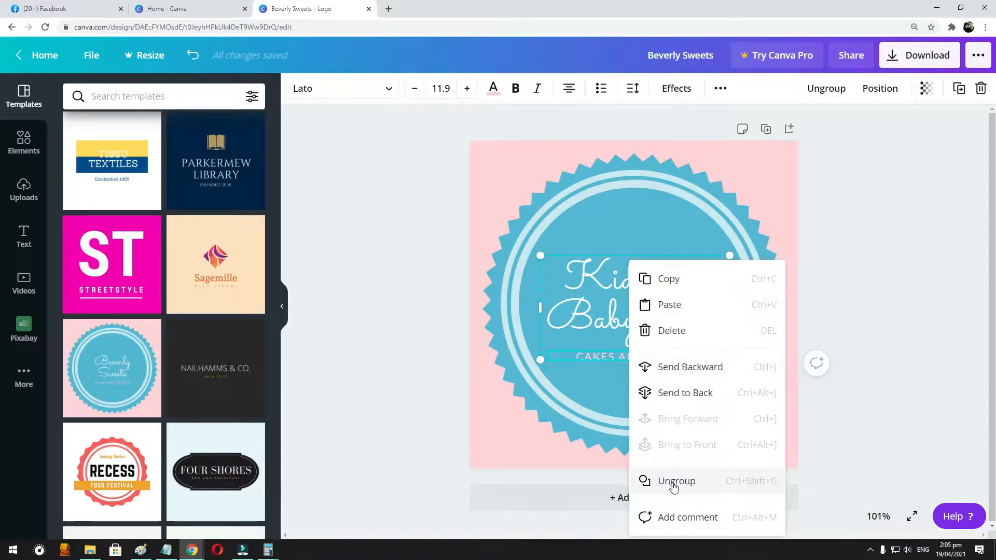
click(669, 478)
click(649, 360)
double_click(648, 359)
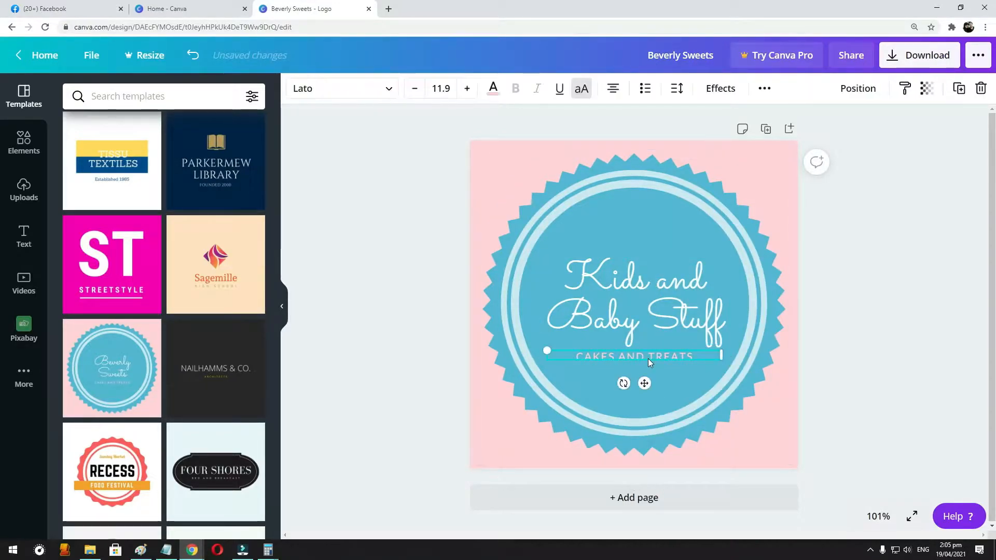
key(BackSpace)
click(943, 259)
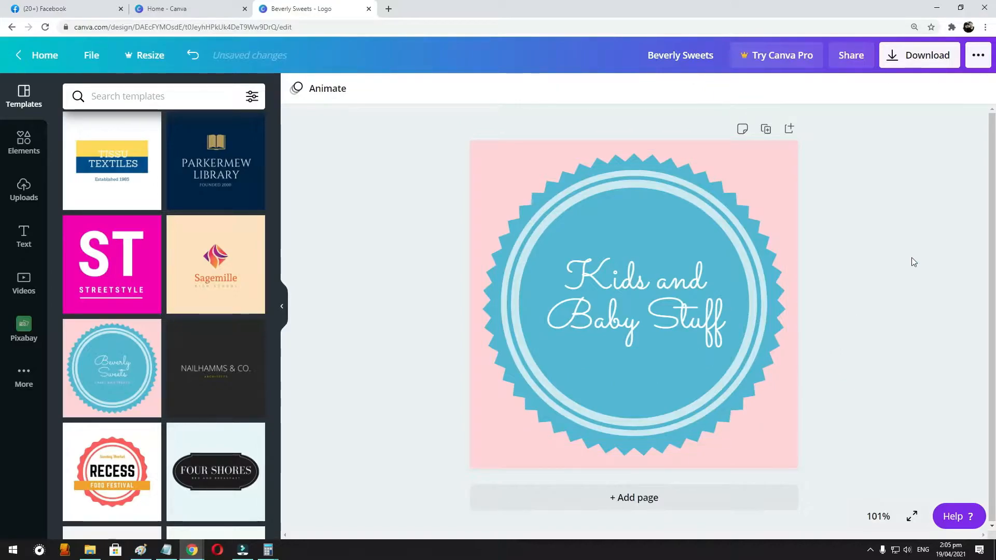
- Download the finished "Kids and Baby Stuff" logo as a PNG file
click(902, 58)
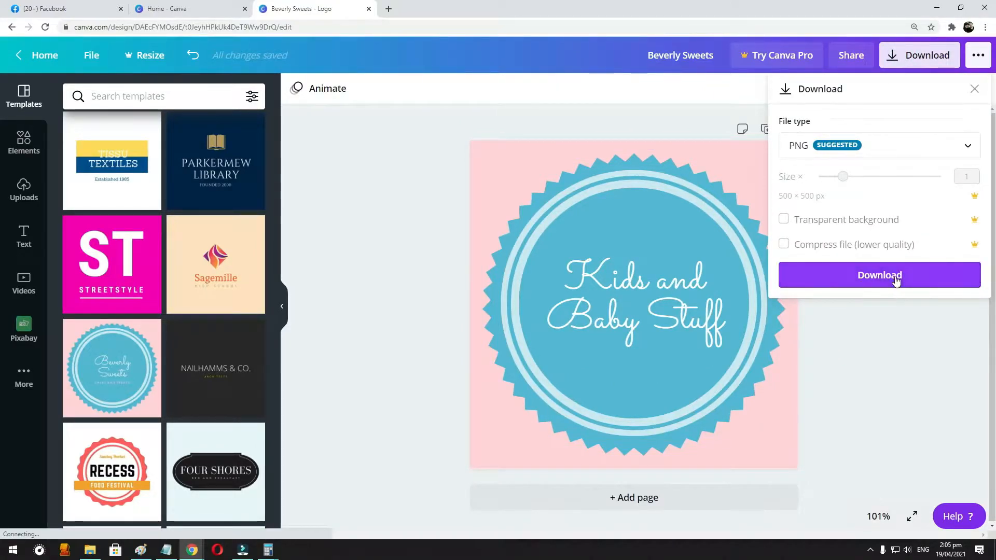
click(895, 279)
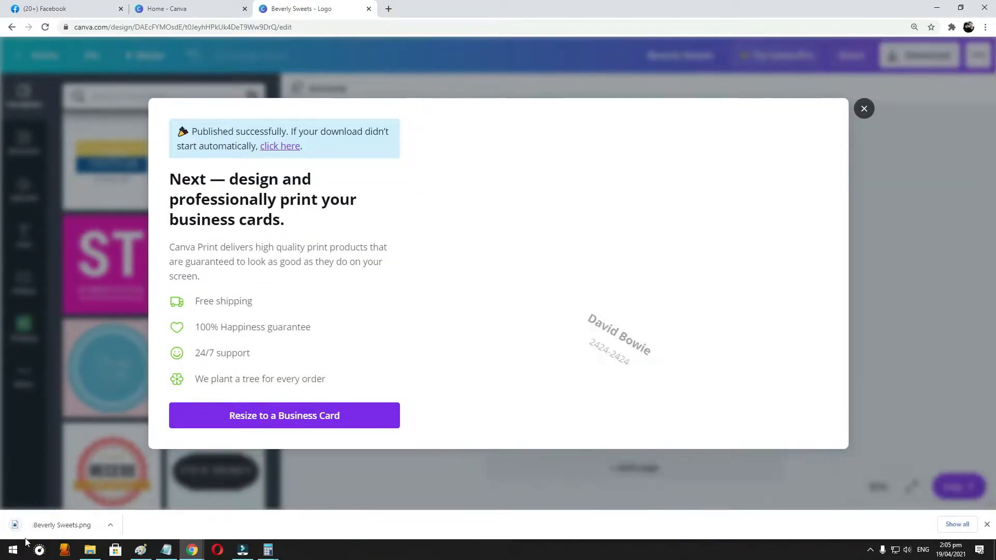
- Switch to the Facebook page setup and try to add the downloaded "Beverly Sweets" image as the profile photo
click(47, 8)
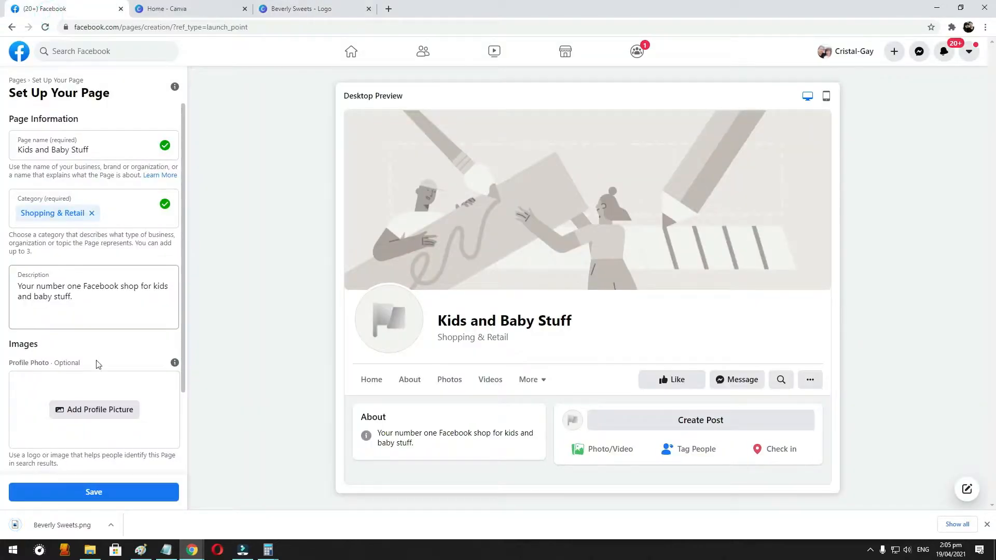
click(79, 412)
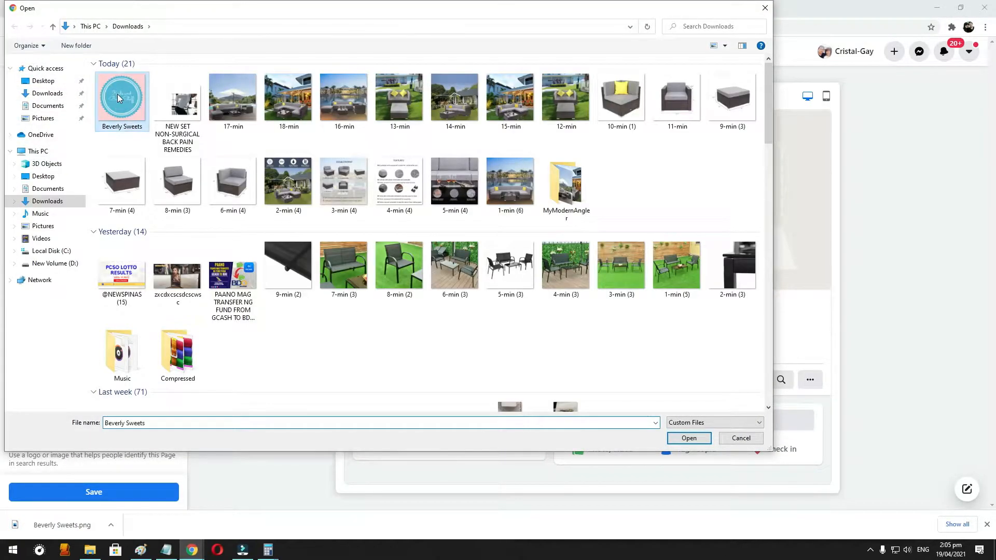
double_click(122, 97)
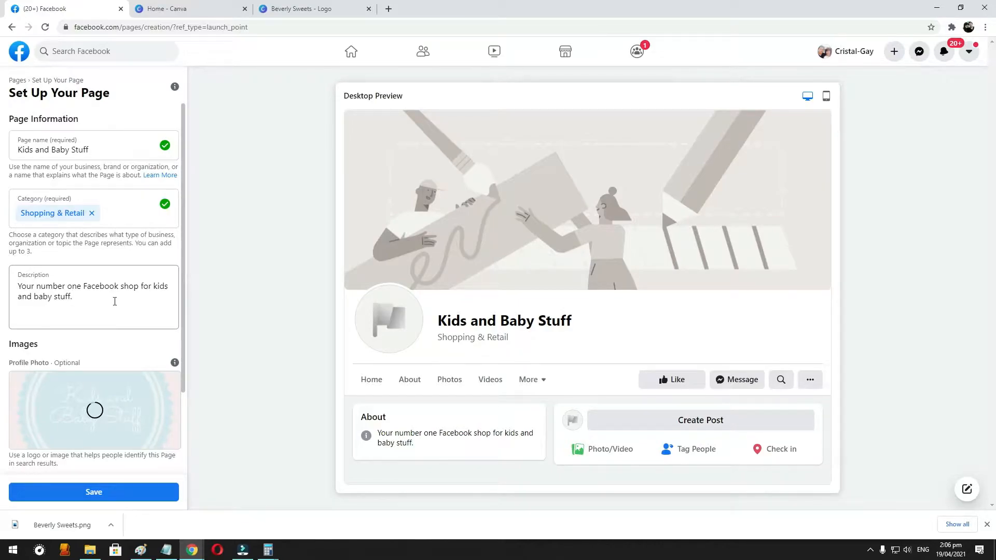
scroll(95, 372, down, 2)
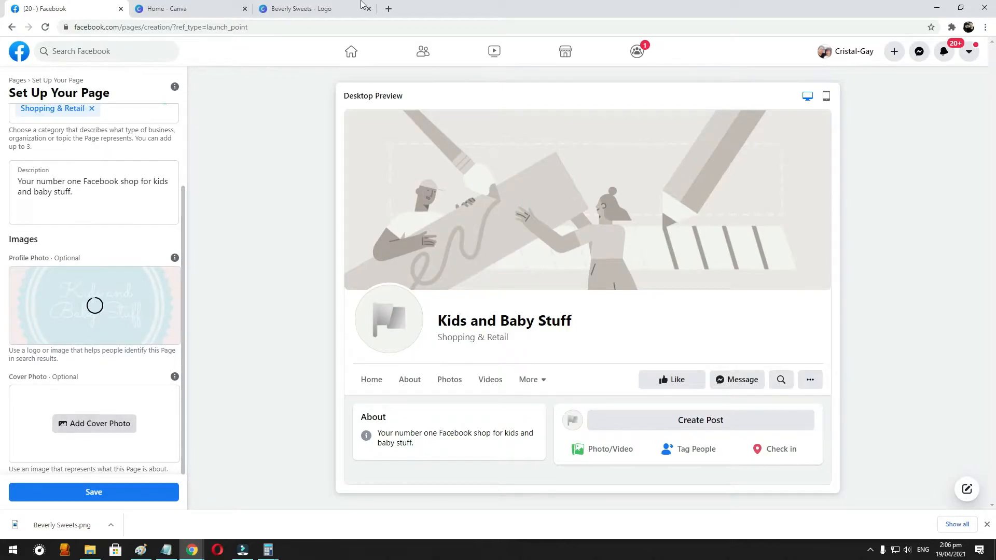
- Switch to the Canva home page and create a new blank Facebook Cover design of 1640 × 924 px
click(185, 8)
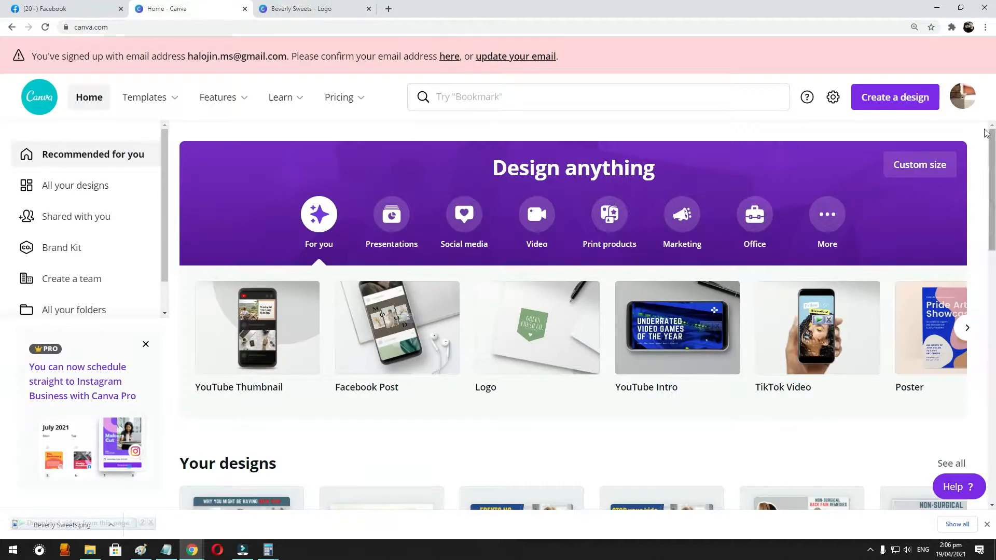
click(911, 105)
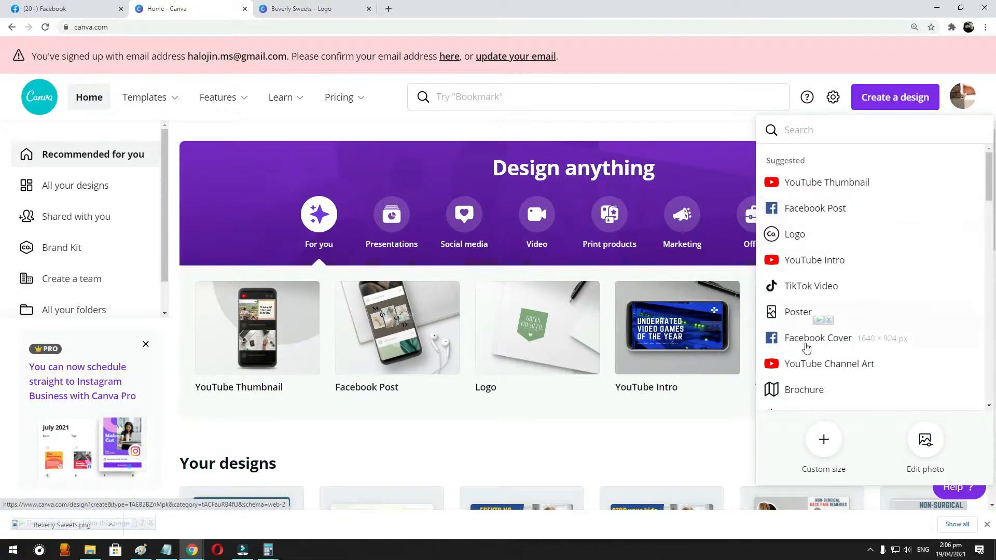
click(890, 349)
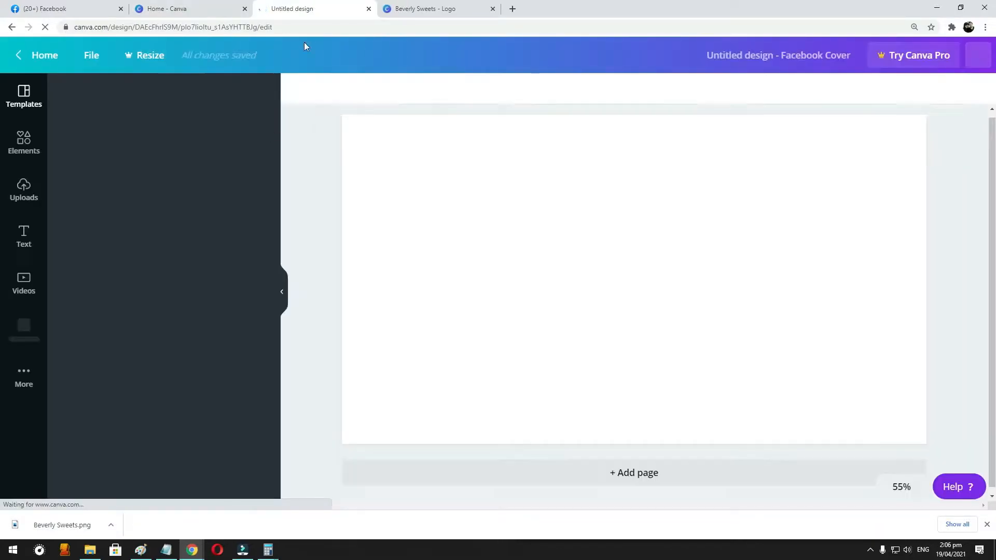
- Check the progress of the profile photo upload in the Facebook page setup
click(45, 8)
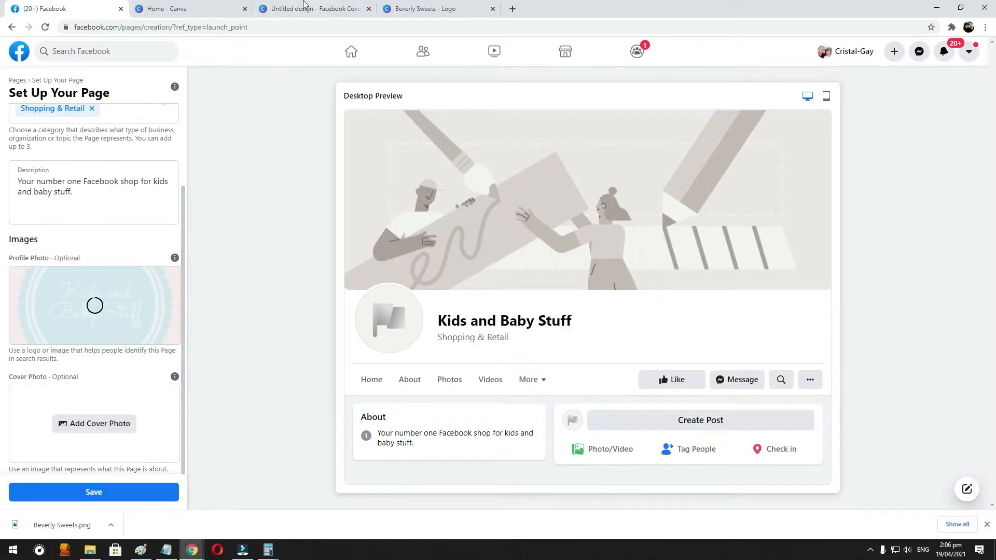
click(283, 9)
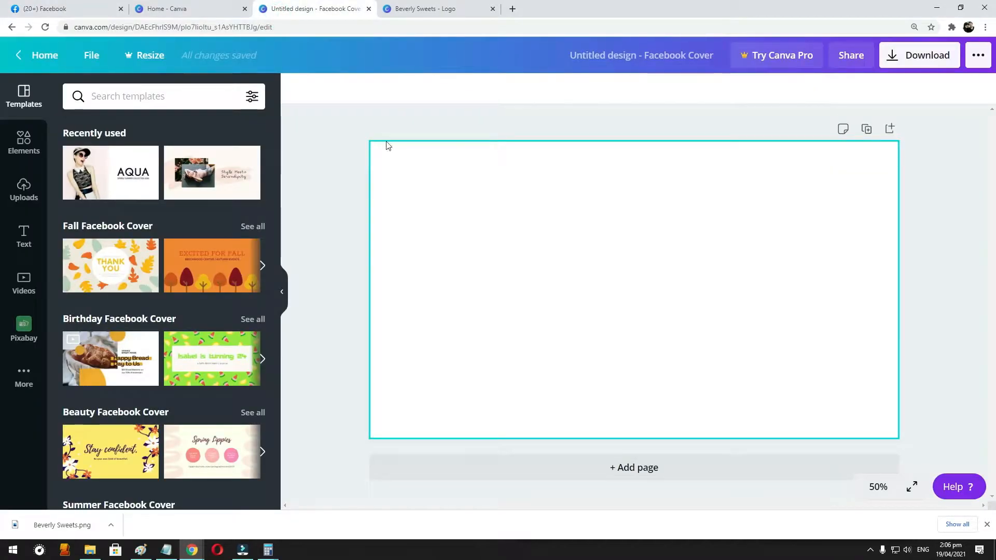
click(101, 7)
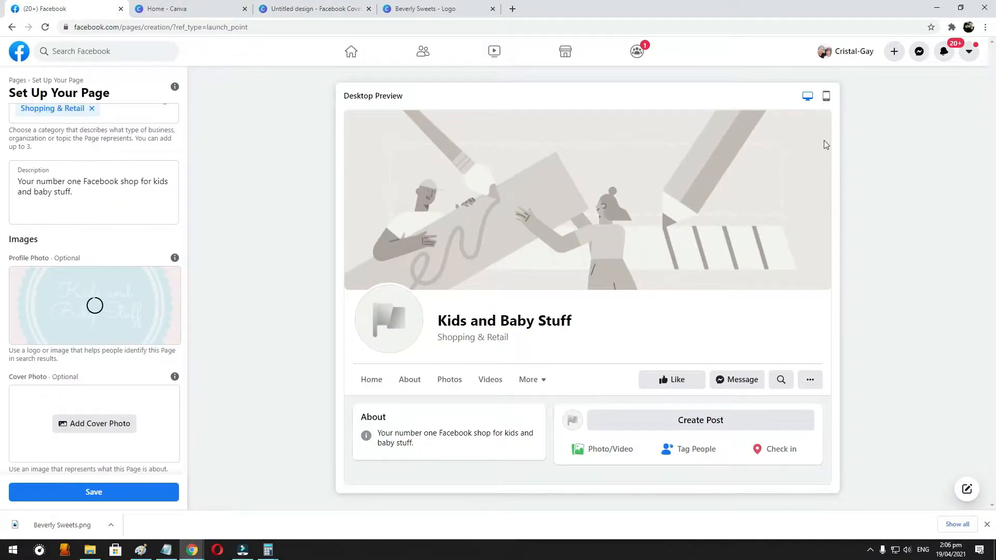
- Return to the blank Facebook Cover design in Canva and examine its templates, from the themed groups to all results
click(304, 9)
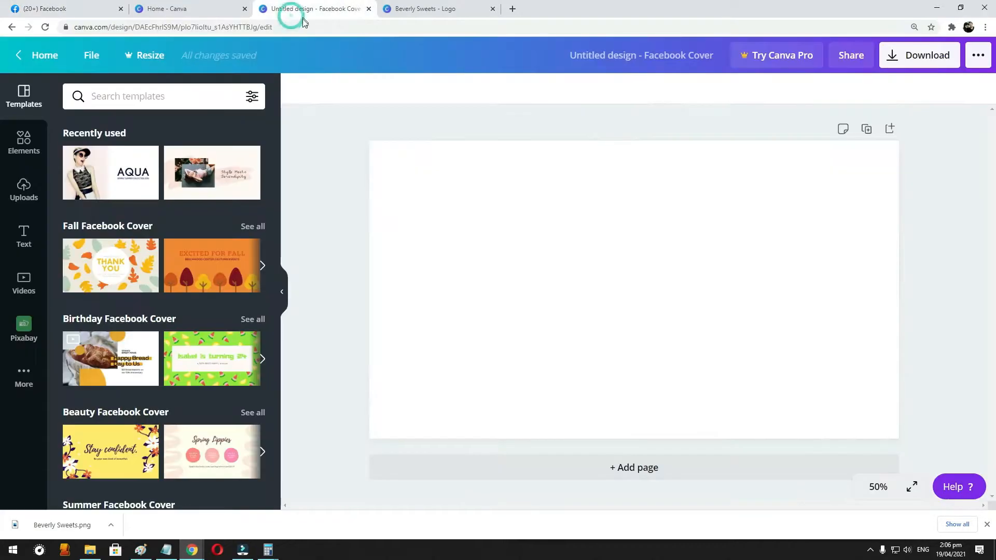
scroll(203, 234, down, 3)
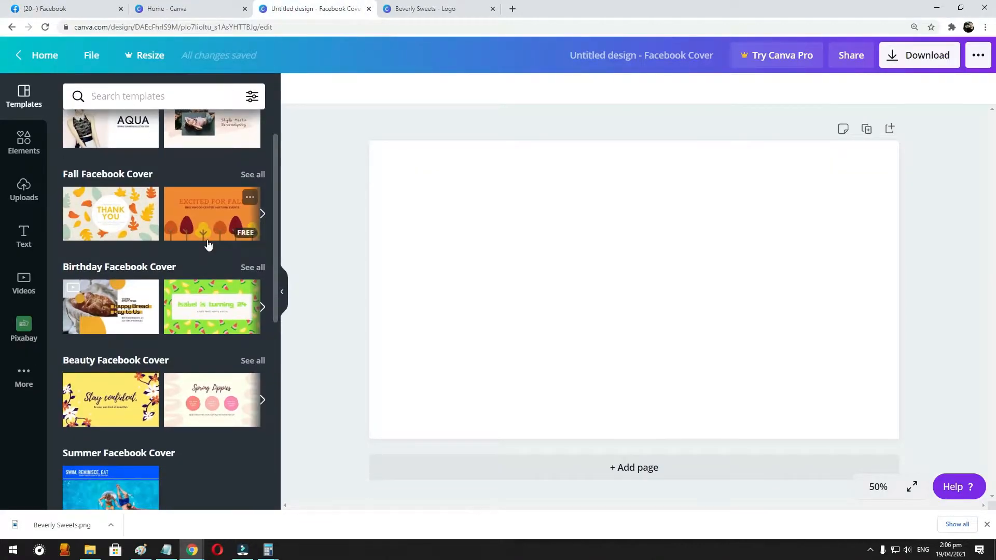
scroll(206, 240, up, 3)
scroll(215, 249, down, 8)
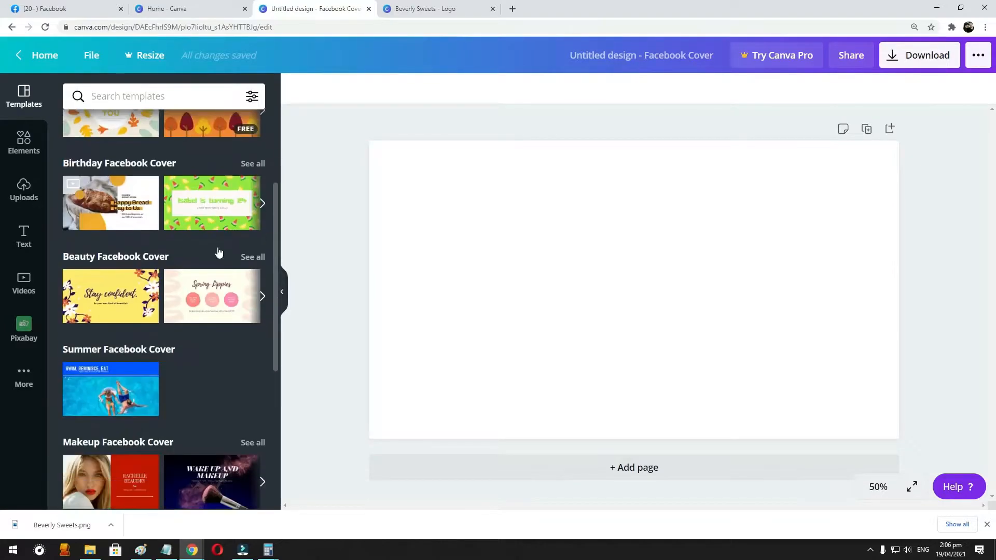
scroll(218, 252, down, 2)
scroll(216, 246, up, 10)
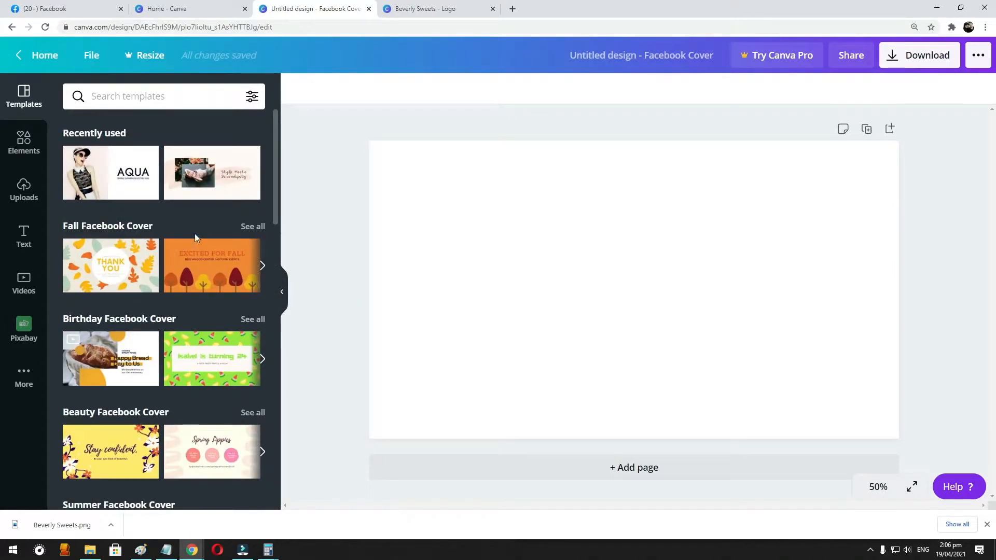
scroll(195, 233, down, 1)
scroll(194, 233, down, 1)
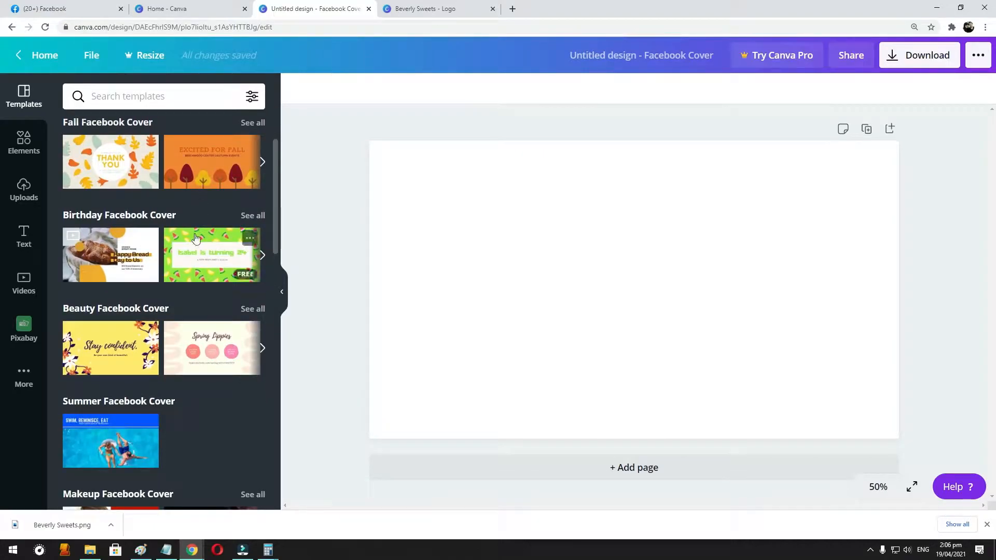
scroll(205, 341, down, 5)
scroll(206, 345, down, 3)
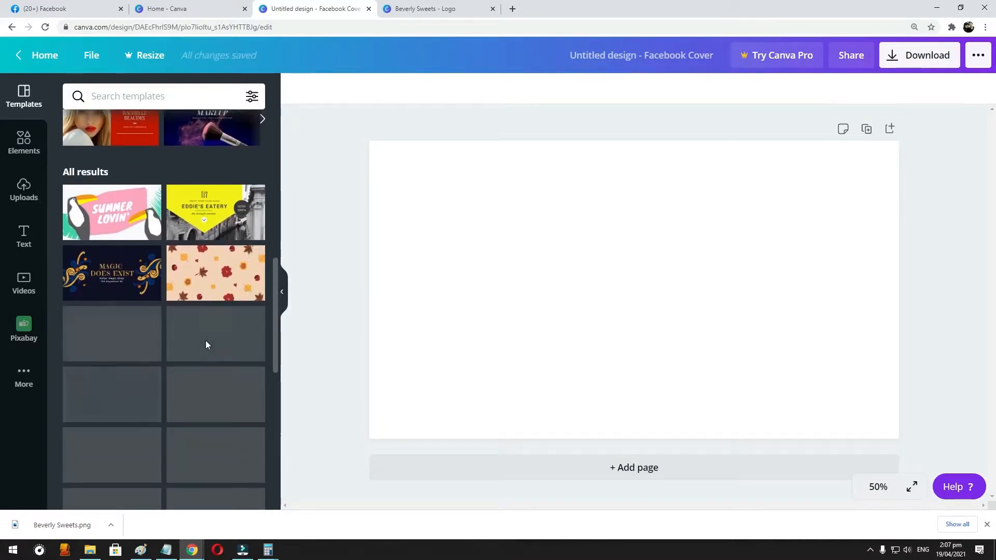
scroll(207, 344, down, 1)
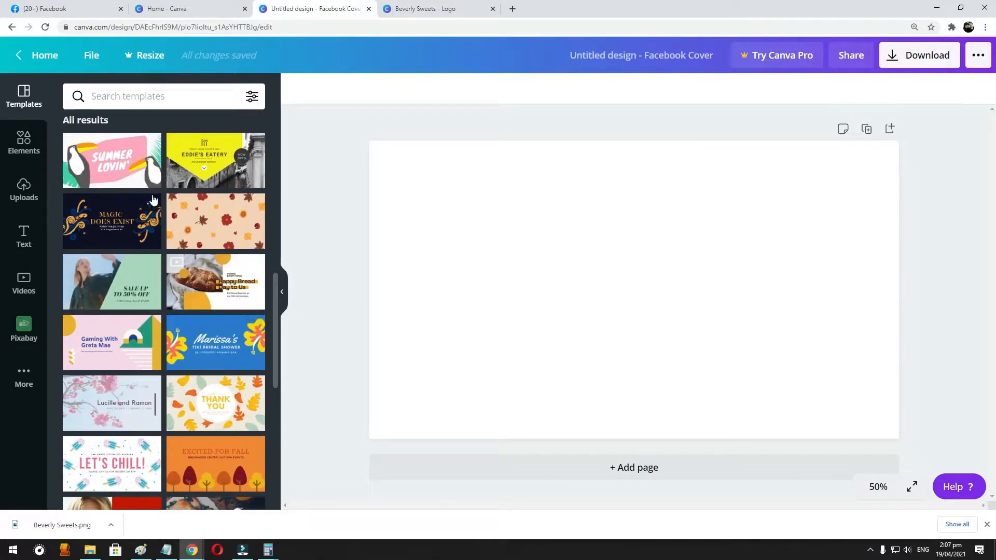
- Return to Facebook, reload the page setup and log back in with the saved account from the recent logins
click(57, 9)
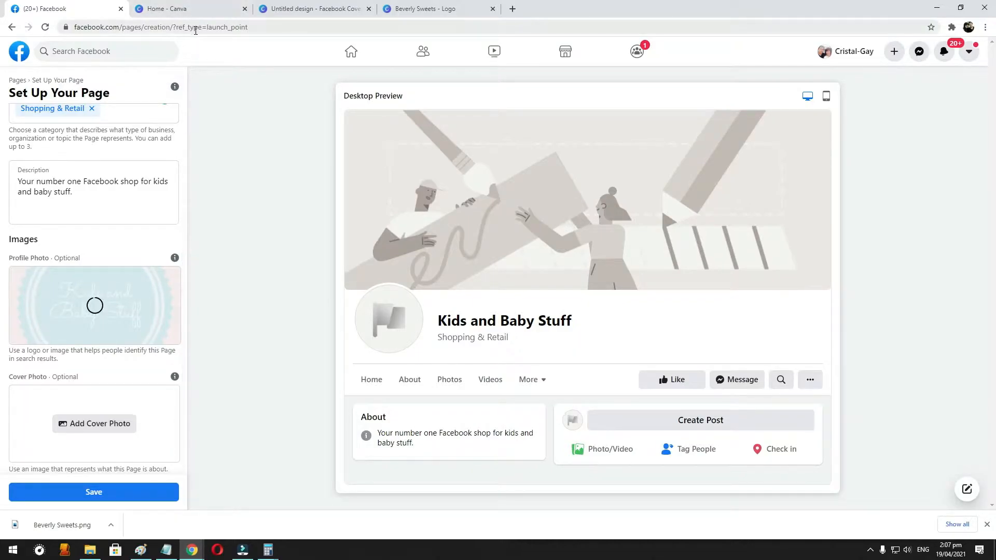
click(177, 7)
click(86, 8)
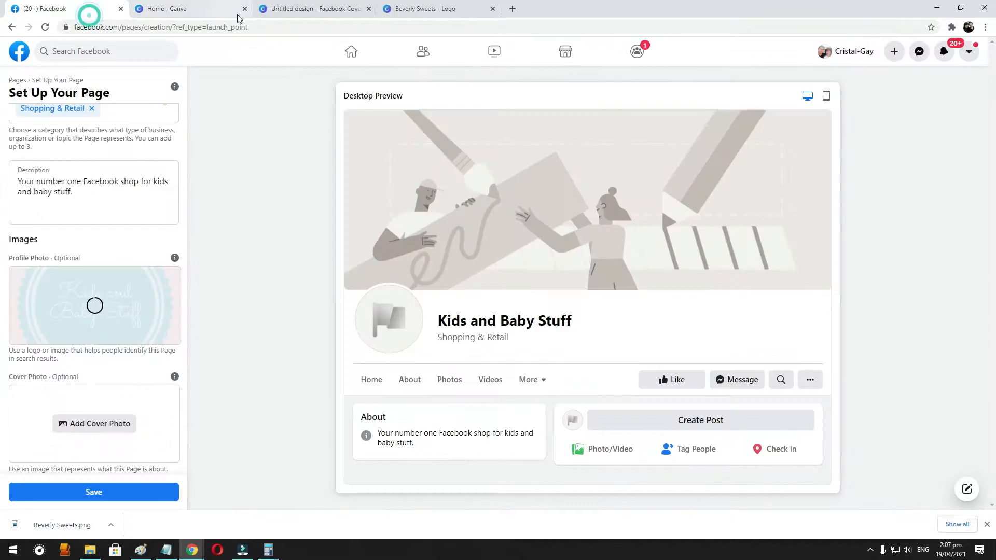
click(260, 32)
key(Return)
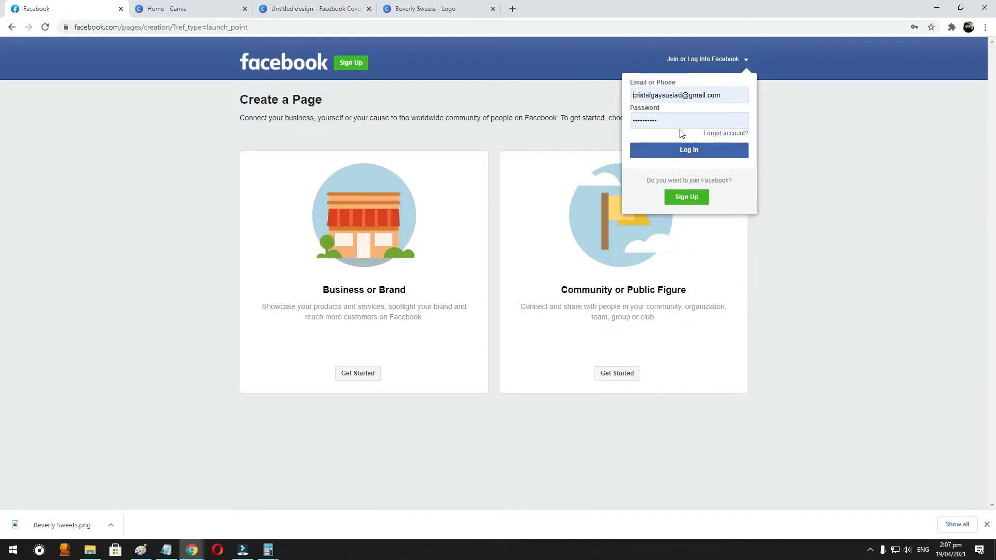
click(284, 72)
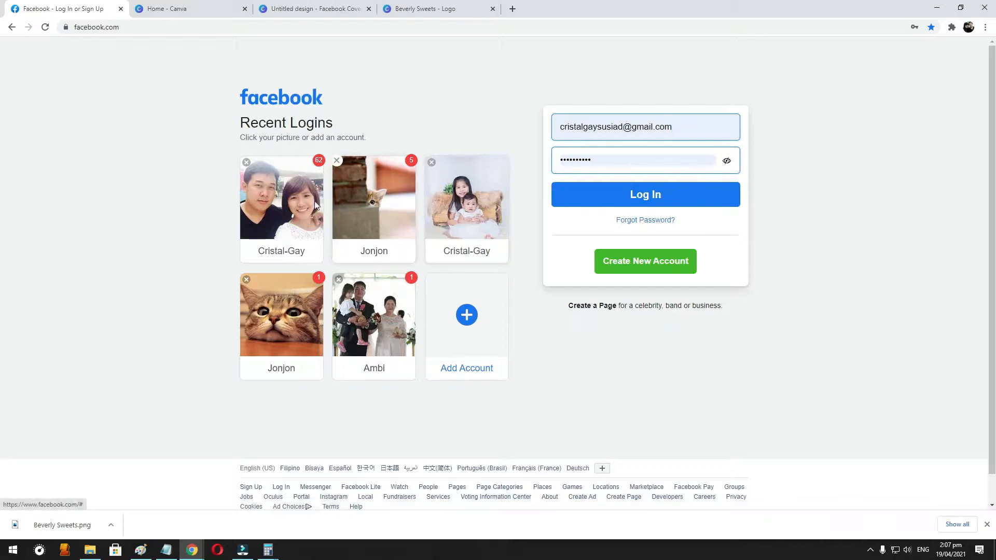
click(279, 204)
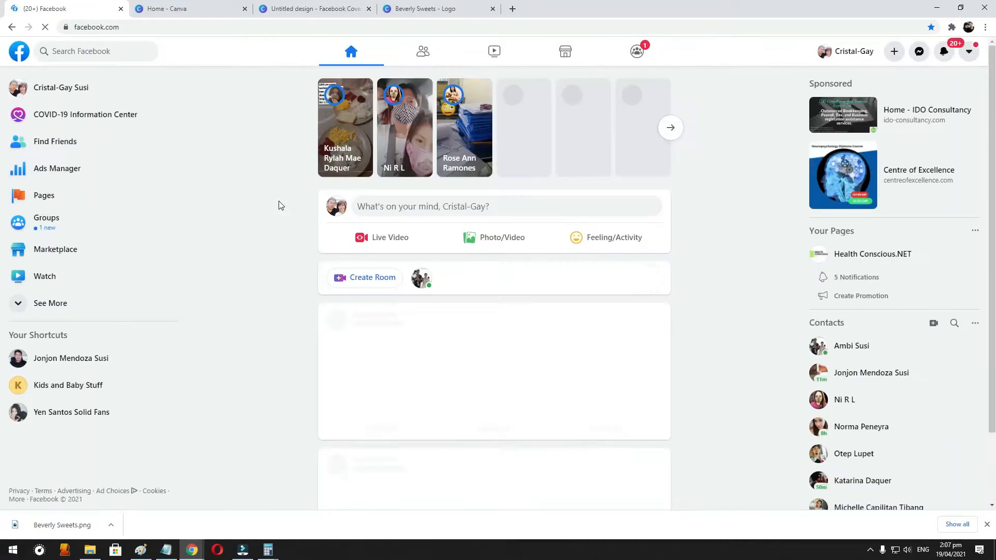
- Open the "Kids and Baby Stuff" page from the list of managed pages
click(50, 196)
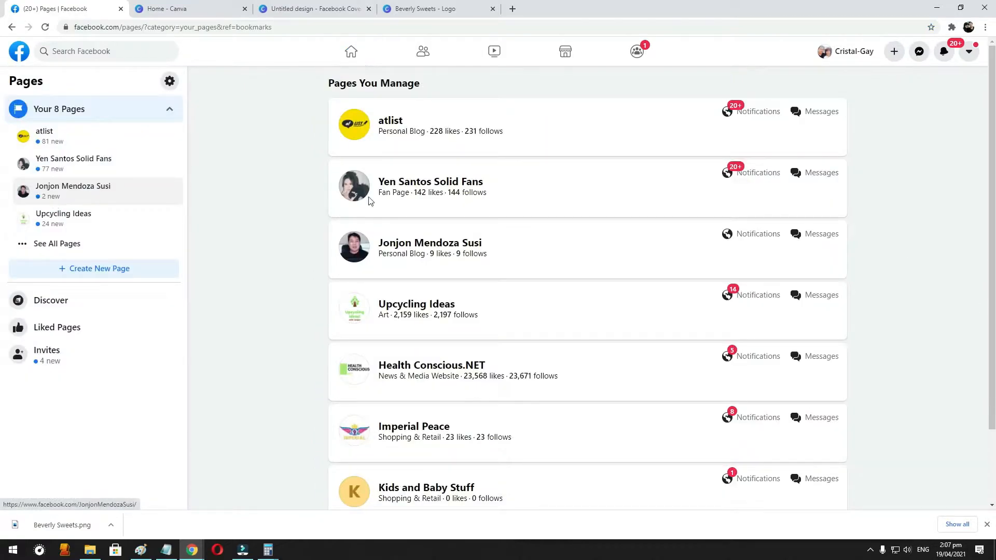
scroll(436, 433, down, 2)
click(436, 401)
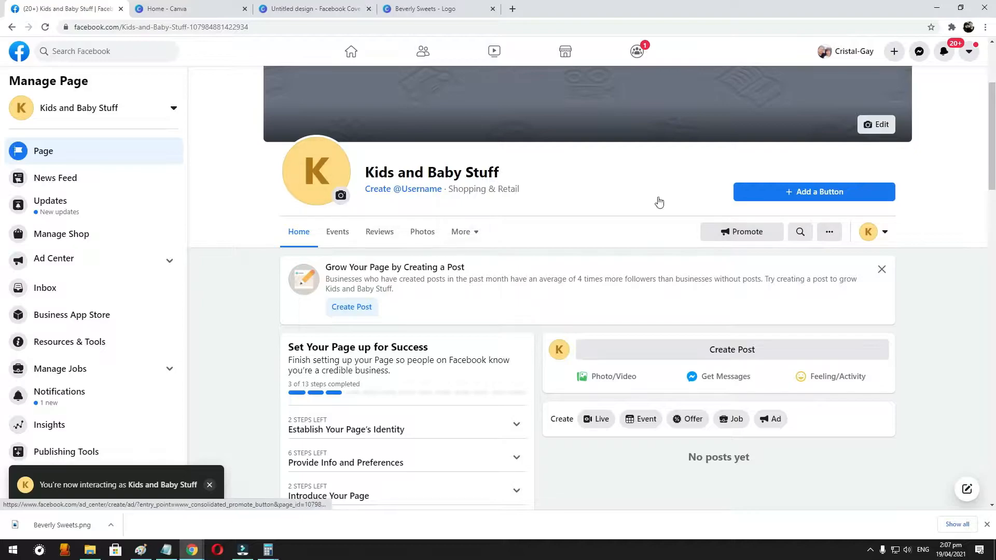
- Upload the "Beverly Sweets" logo image as the page's profile picture and save it
click(340, 197)
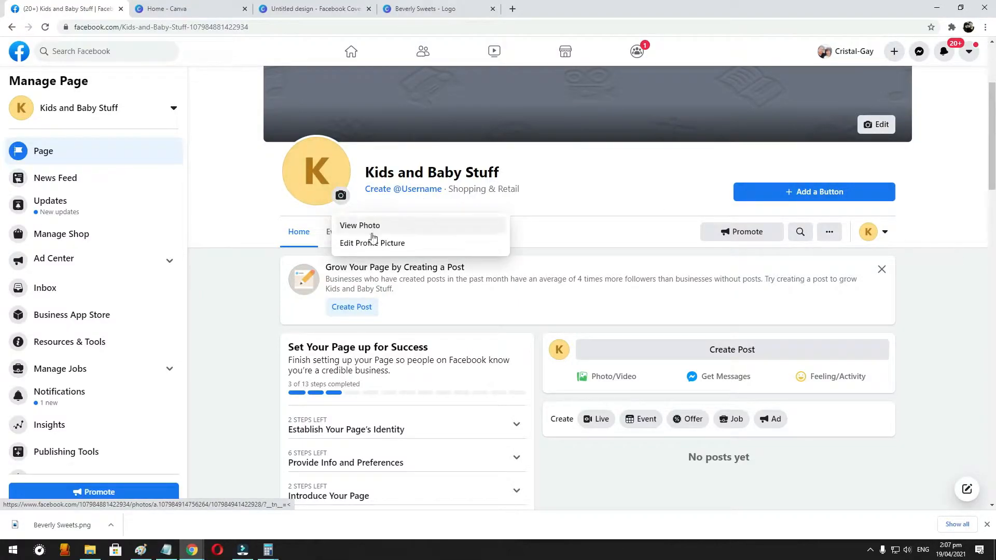
click(373, 244)
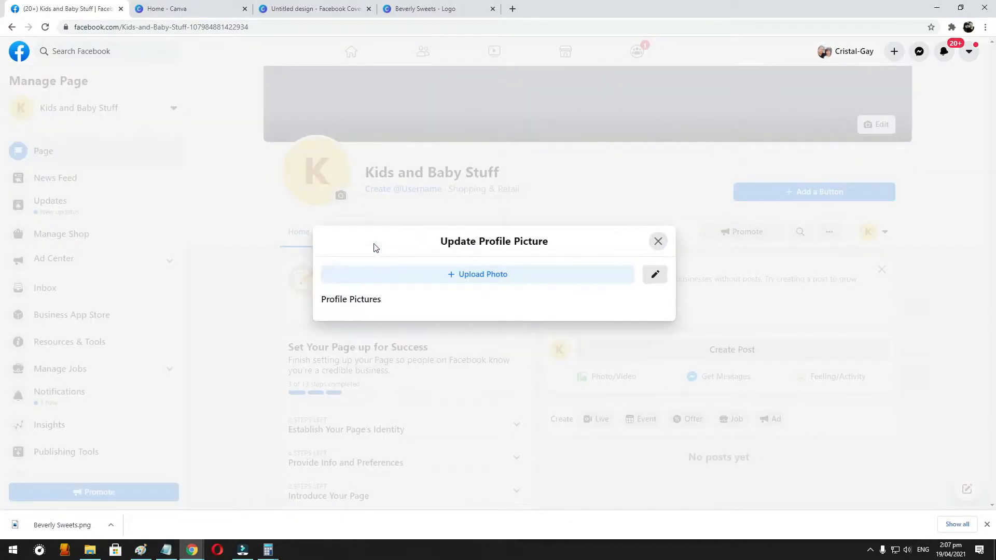
click(454, 251)
double_click(121, 98)
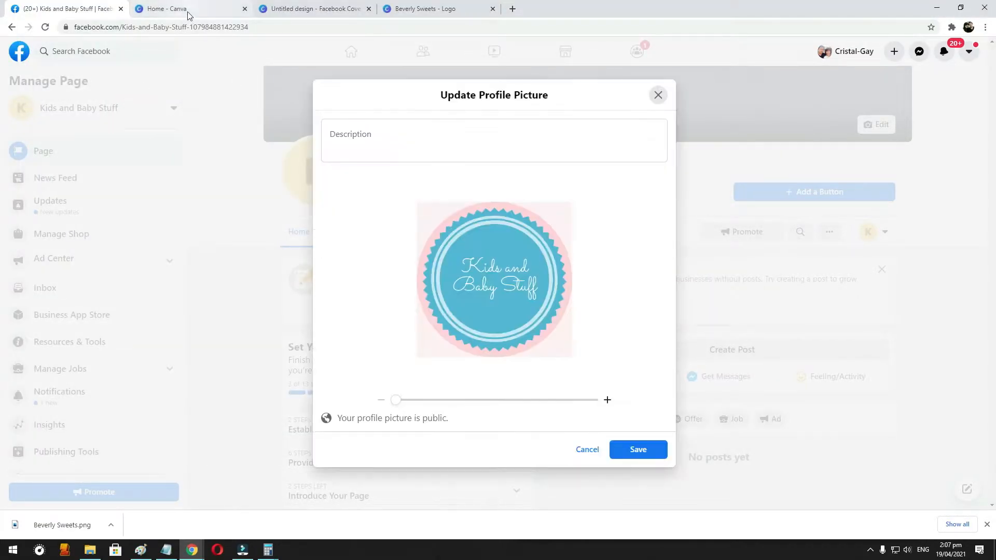
click(647, 453)
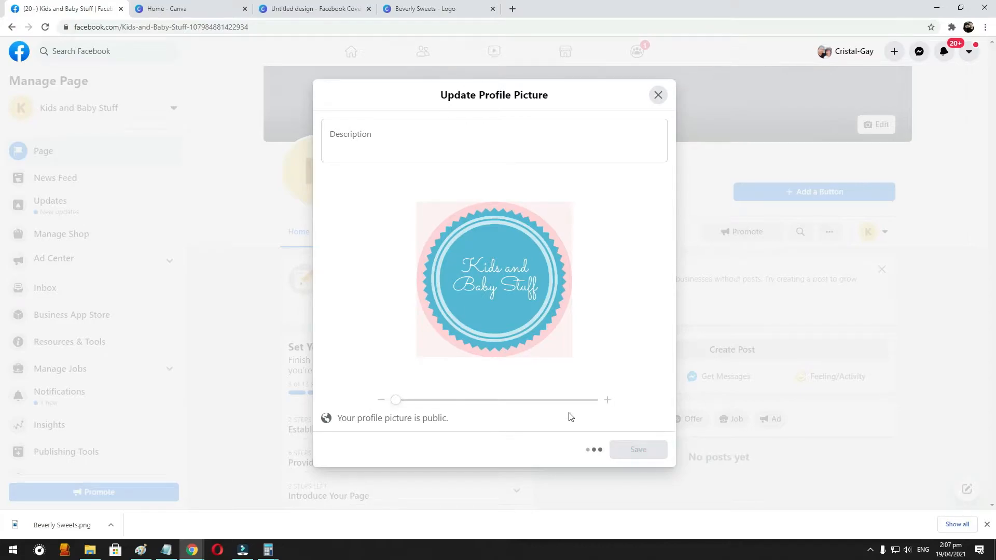
- Check on the Facebook page, return to the Facebook Cover design in Canva and examine the templates under all results
click(324, 9)
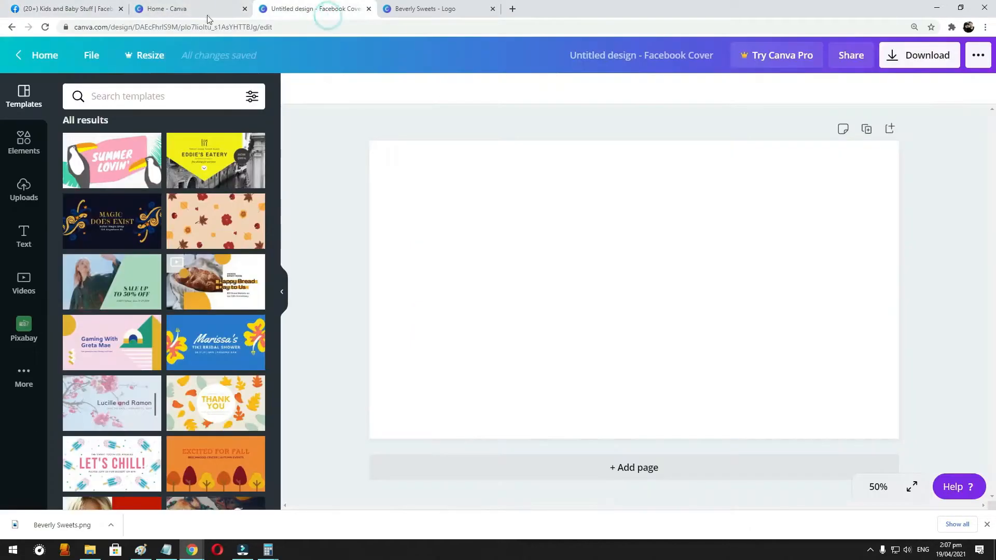
click(79, 4)
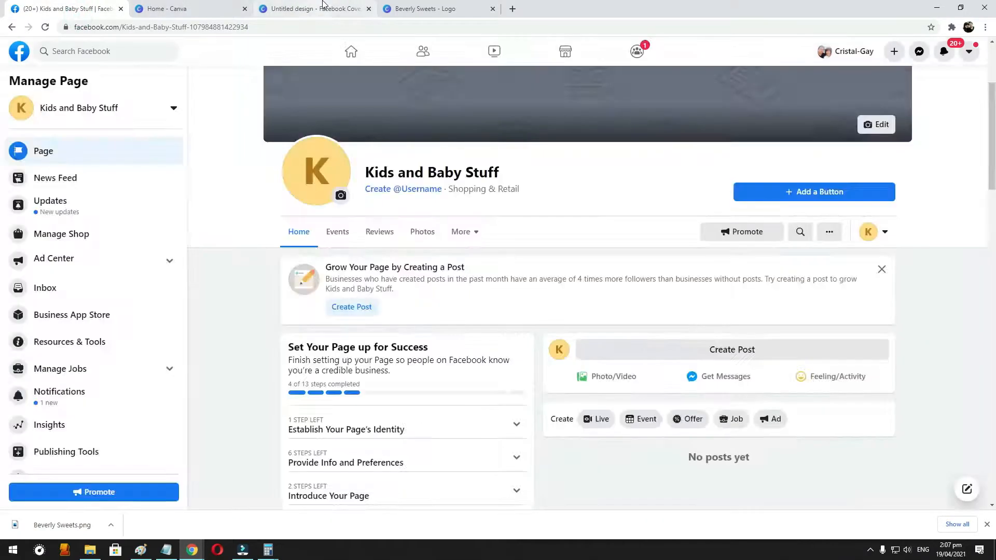
click(303, 8)
scroll(199, 307, down, 5)
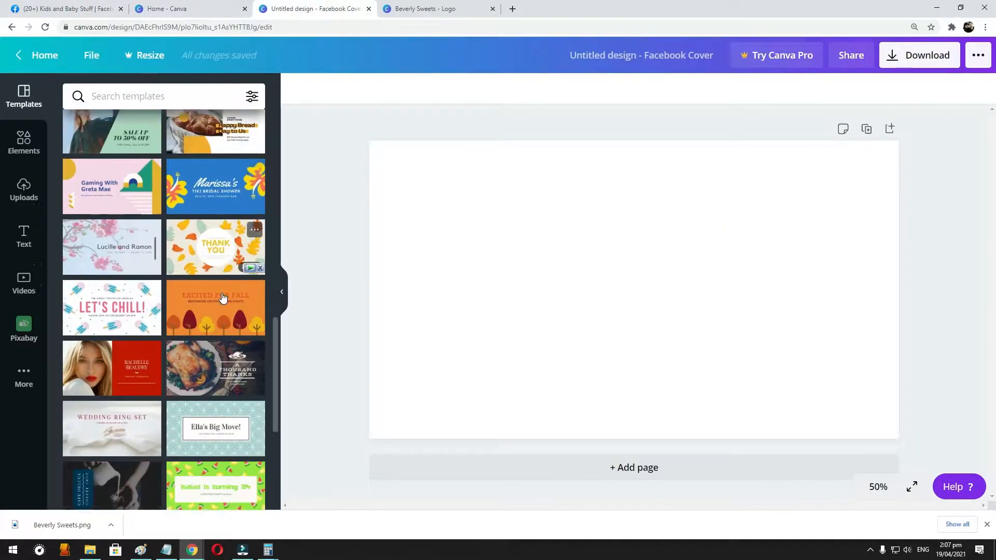
scroll(222, 297, down, 8)
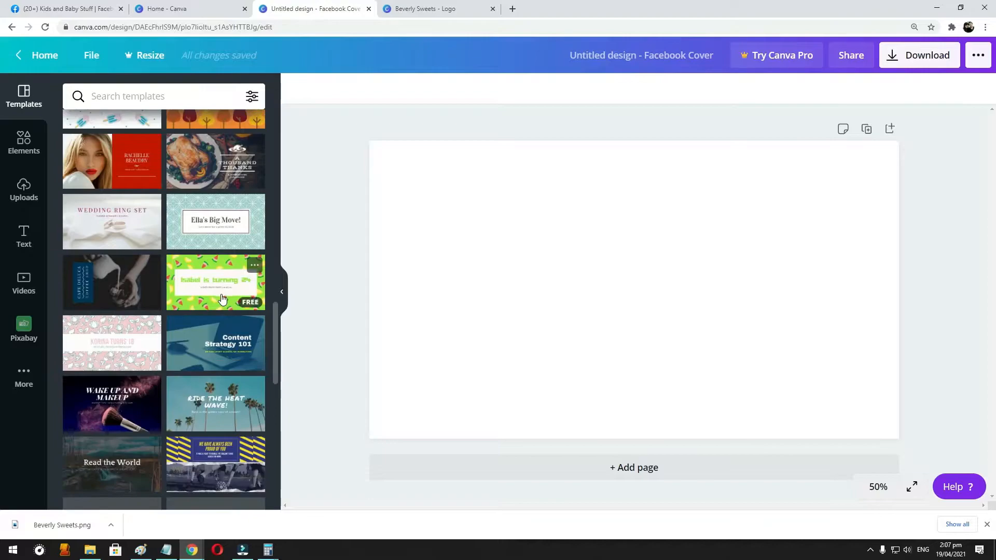
scroll(222, 299, down, 5)
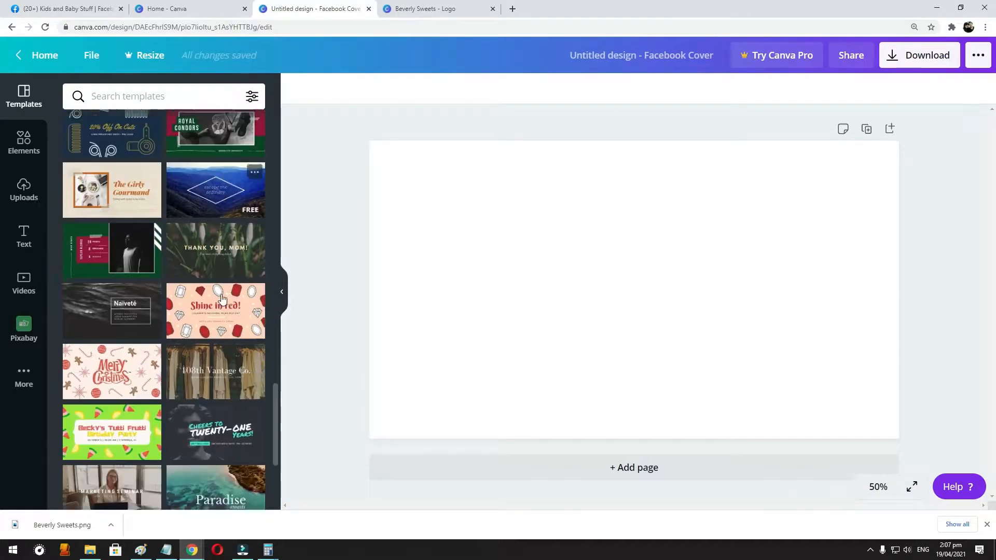
scroll(222, 299, down, 4)
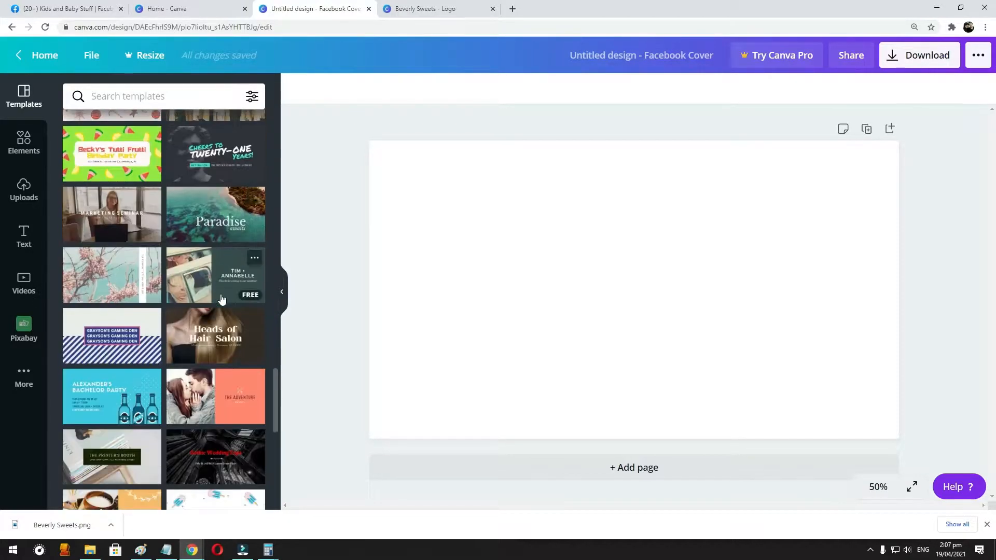
scroll(222, 299, down, 3)
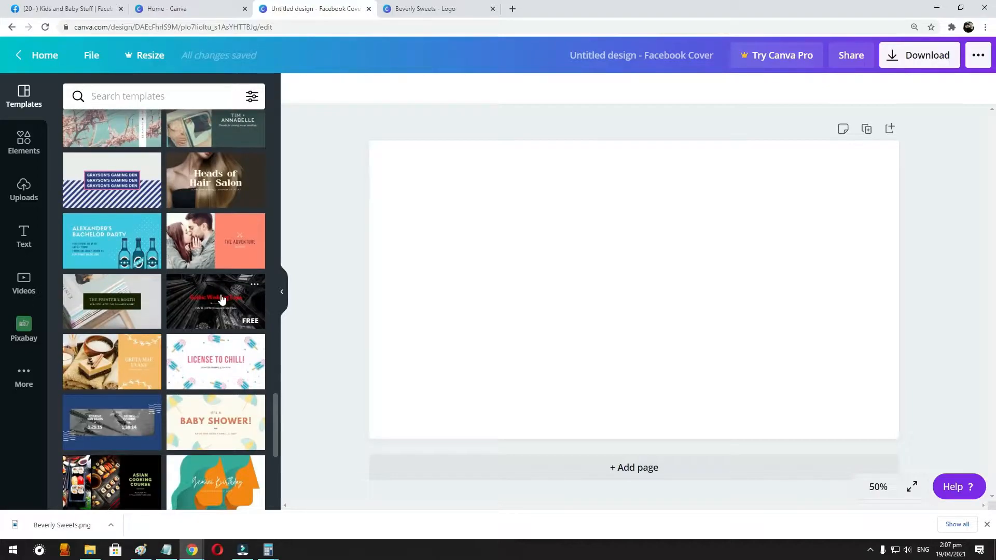
scroll(222, 299, down, 5)
scroll(253, 330, down, 1)
scroll(253, 330, down, 2)
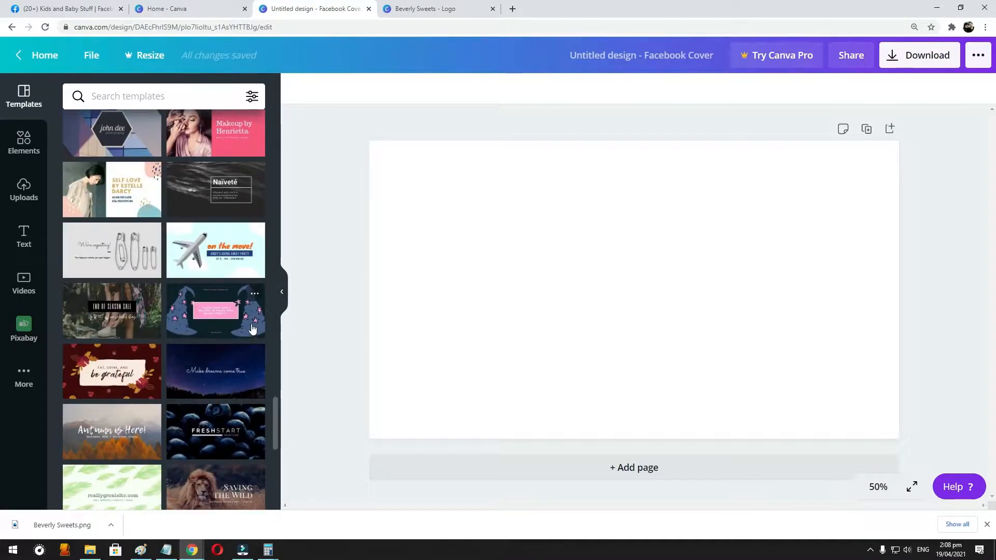
scroll(252, 330, down, 4)
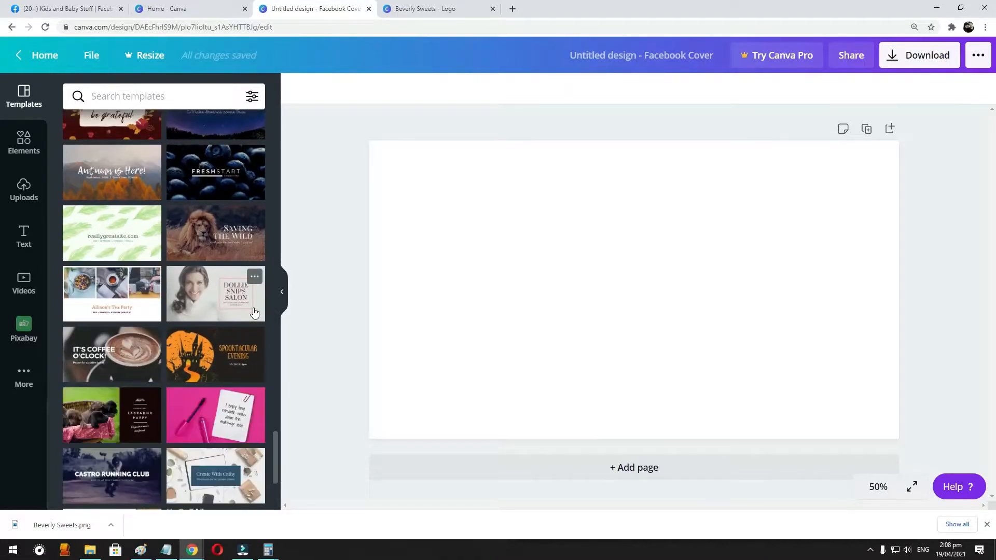
scroll(254, 311, up, 10)
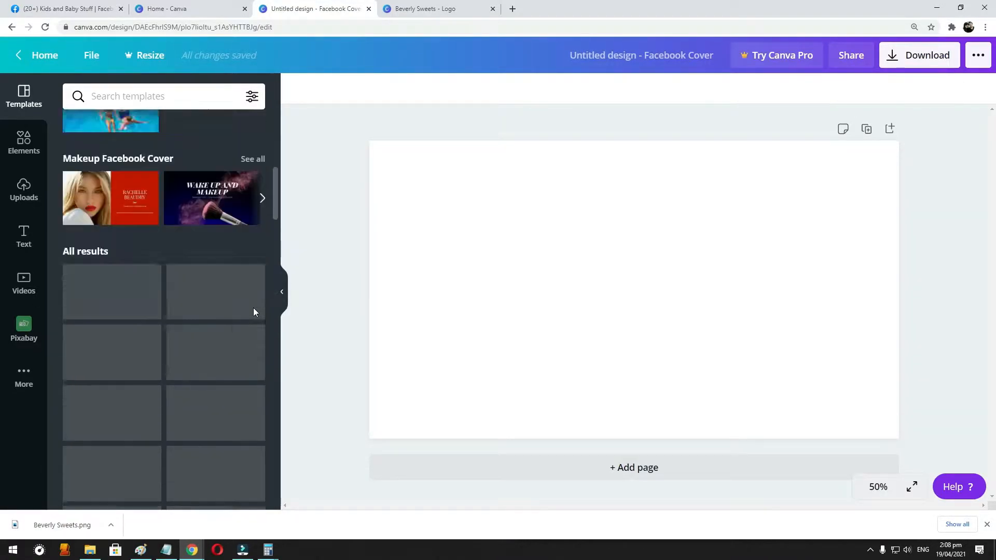
scroll(253, 311, up, 6)
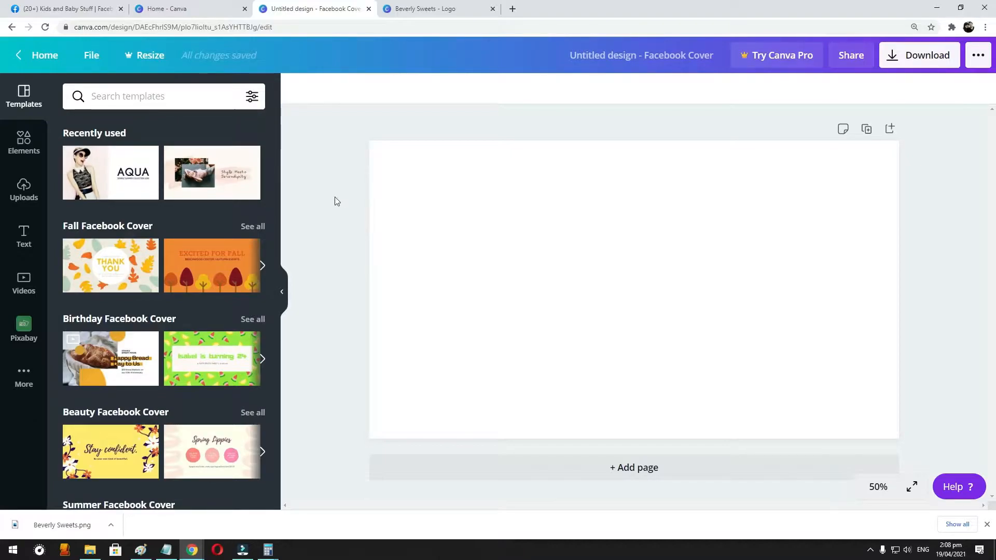
- Examine the cover templates again from the themed groups far down through all results for one suiting a kids and baby shop
scroll(200, 310, down, 5)
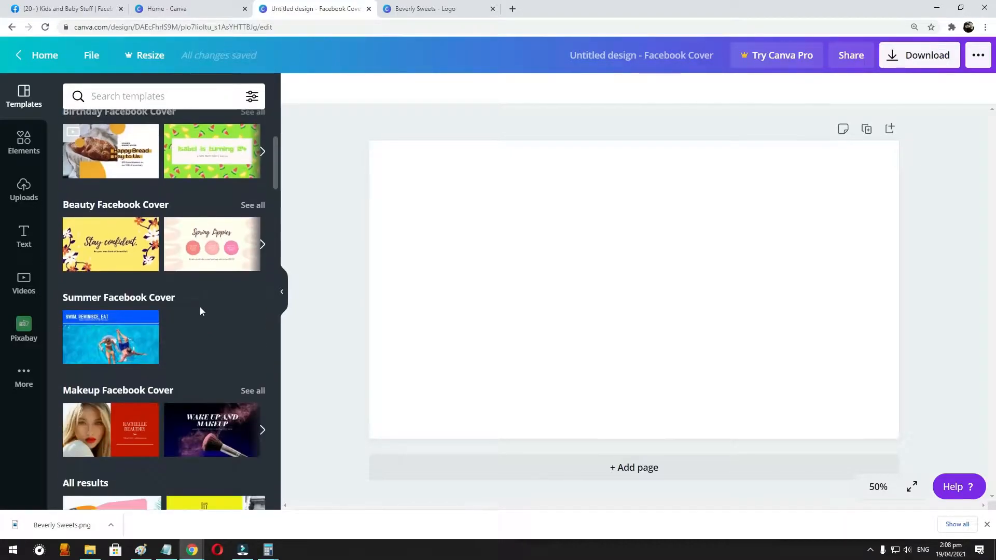
scroll(200, 310, down, 6)
scroll(200, 311, down, 6)
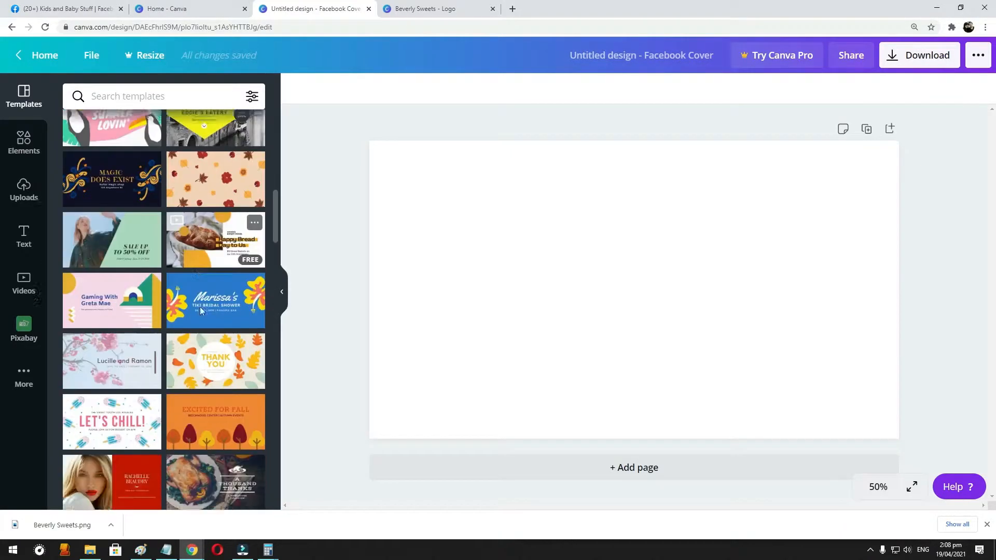
scroll(201, 311, down, 3)
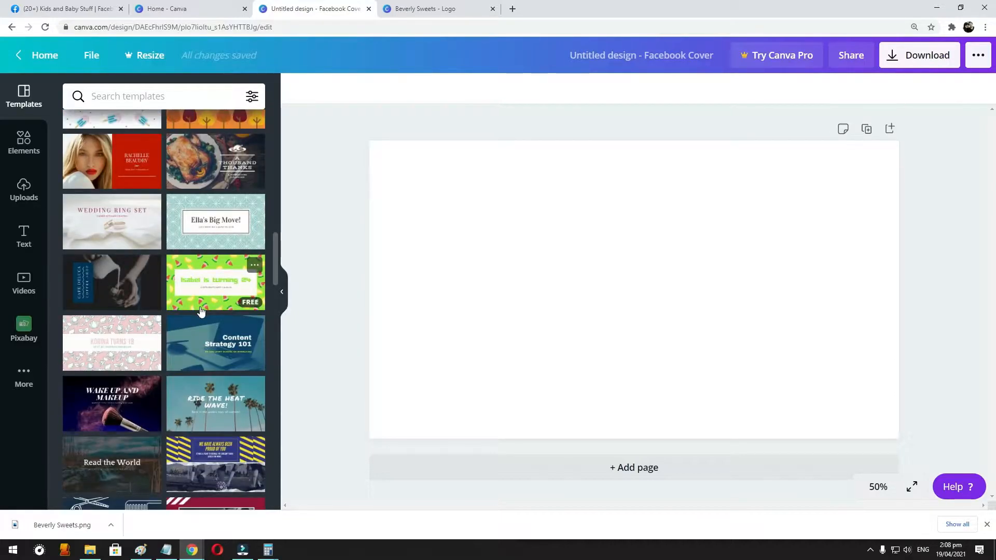
scroll(201, 311, down, 3)
scroll(201, 311, down, 3)
scroll(200, 310, down, 5)
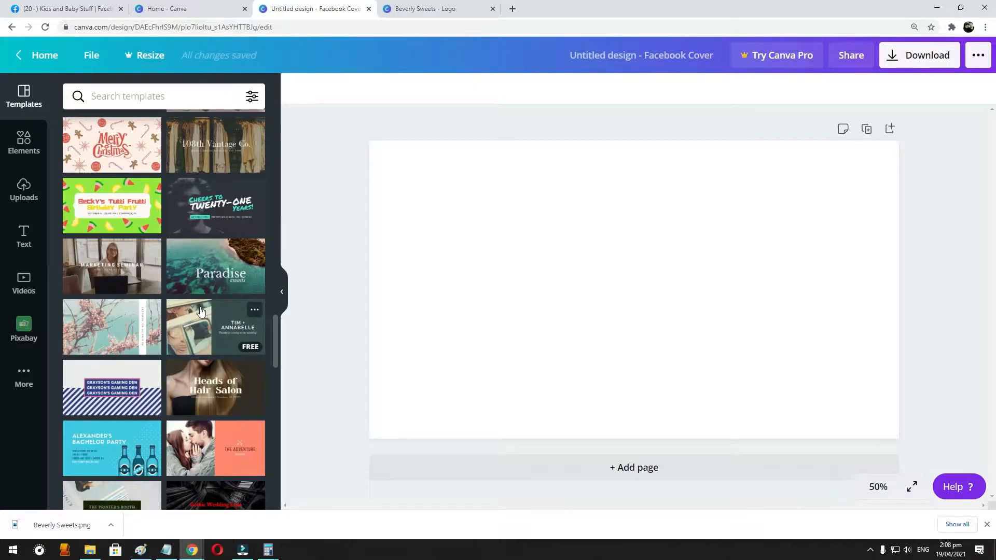
scroll(207, 299, down, 3)
scroll(208, 295, down, 3)
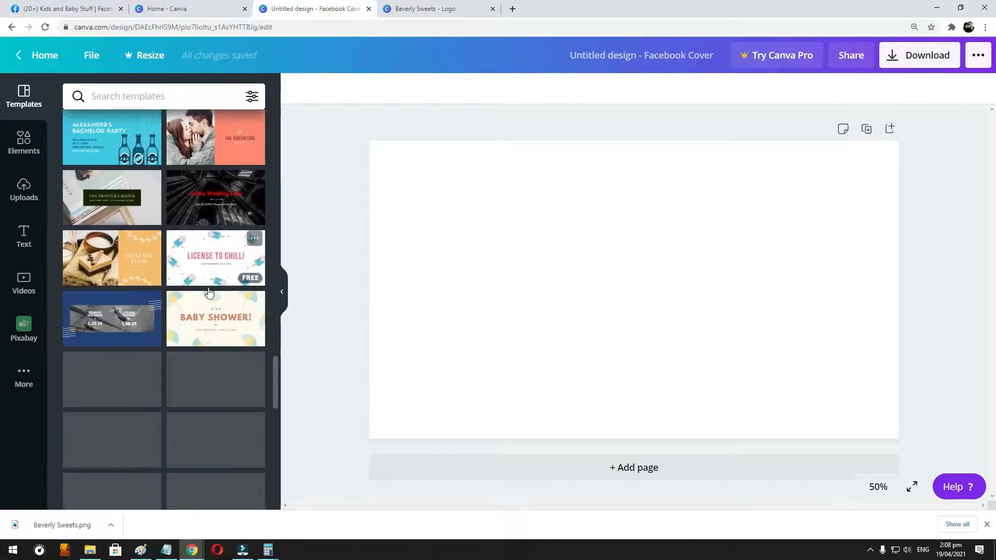
scroll(209, 292, down, 1)
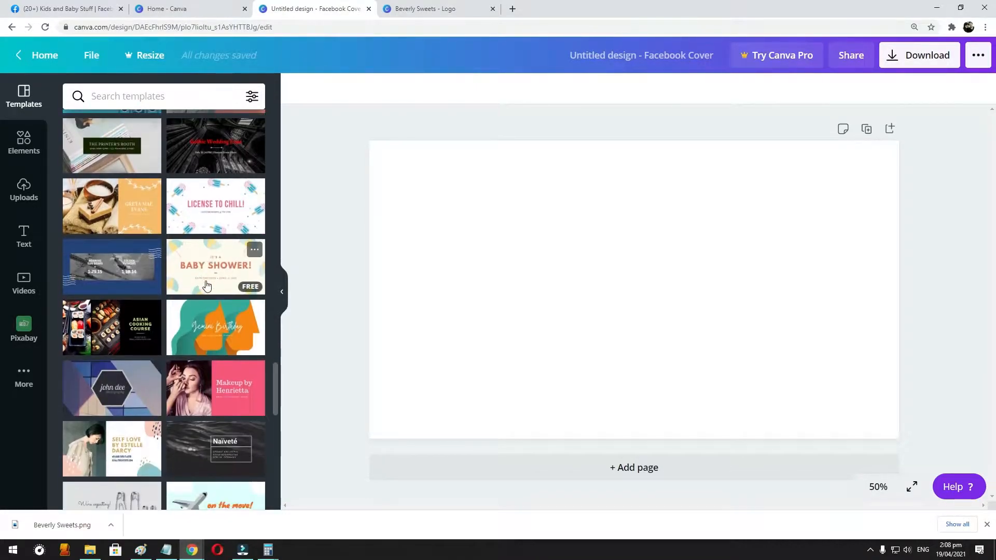
scroll(207, 285, down, 2)
scroll(207, 284, down, 2)
scroll(207, 285, down, 2)
scroll(207, 284, down, 1)
scroll(207, 285, down, 3)
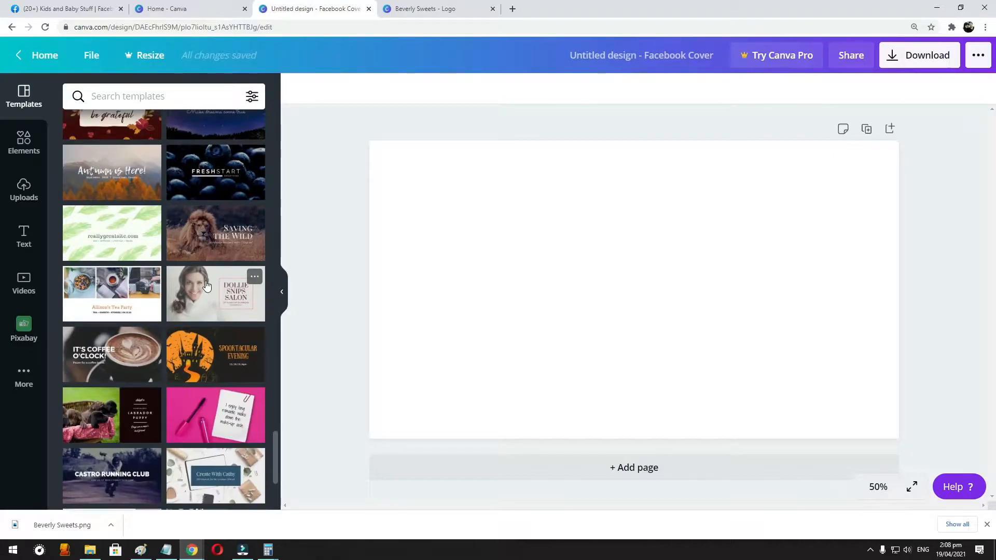
scroll(207, 285, down, 1)
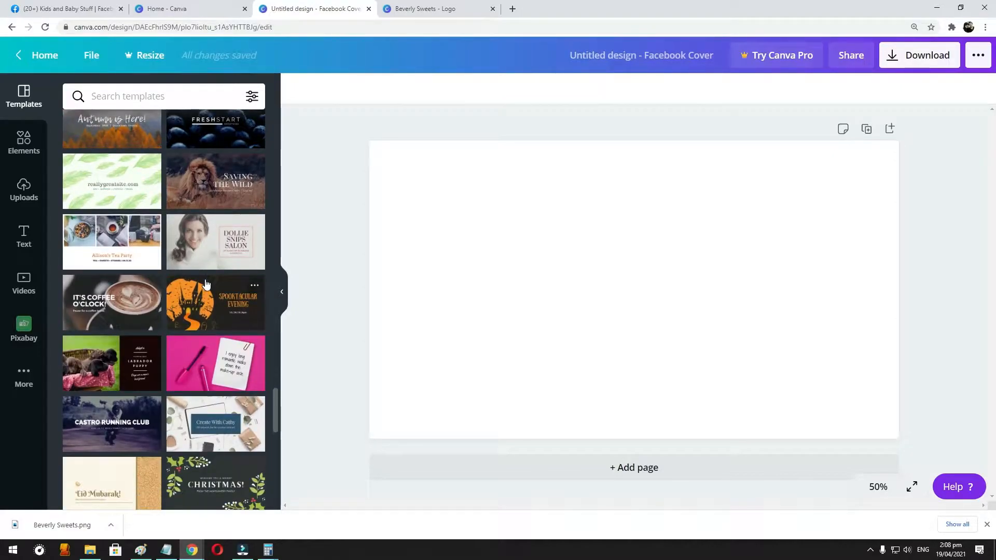
scroll(206, 284, down, 6)
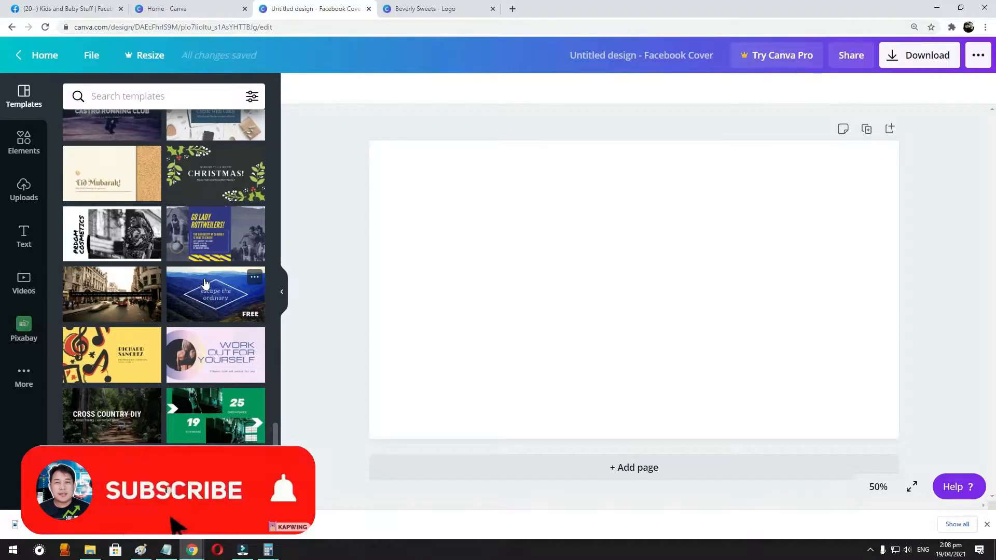
scroll(206, 285, down, 4)
scroll(204, 260, down, 1)
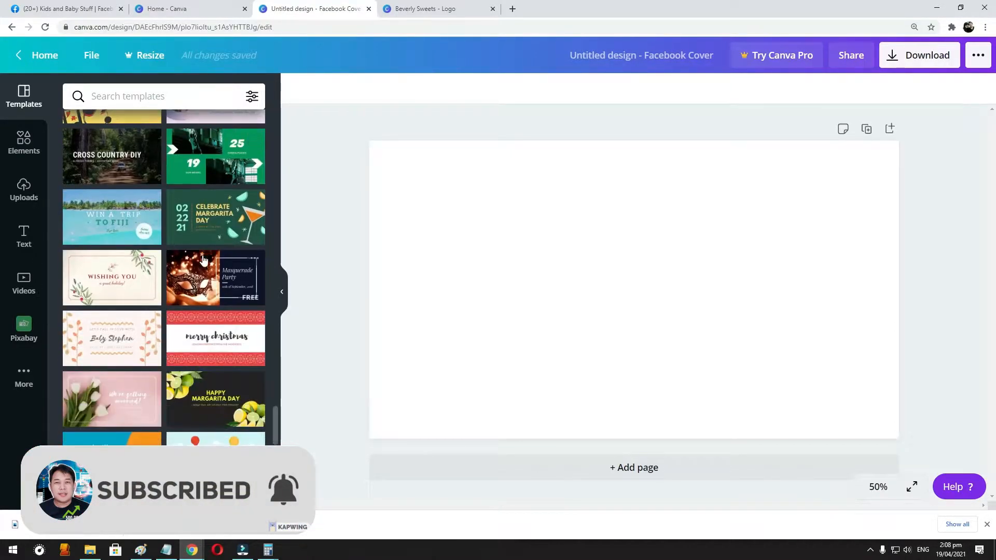
scroll(203, 260, down, 4)
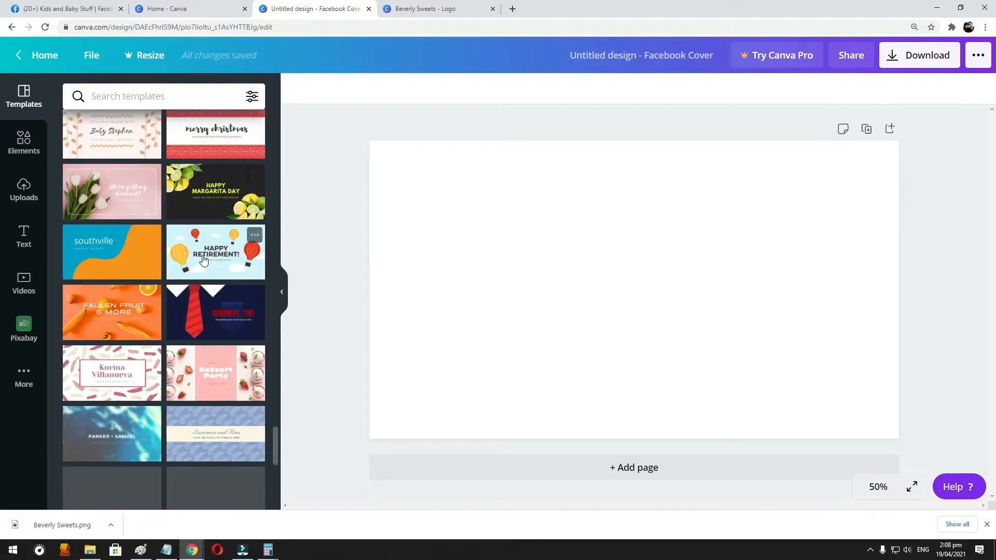
scroll(202, 260, down, 5)
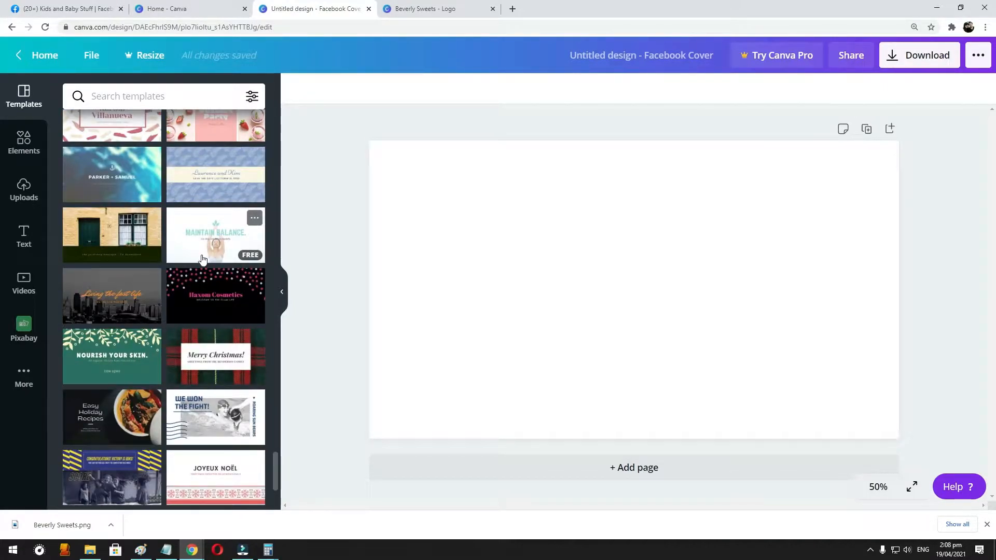
scroll(202, 259, down, 6)
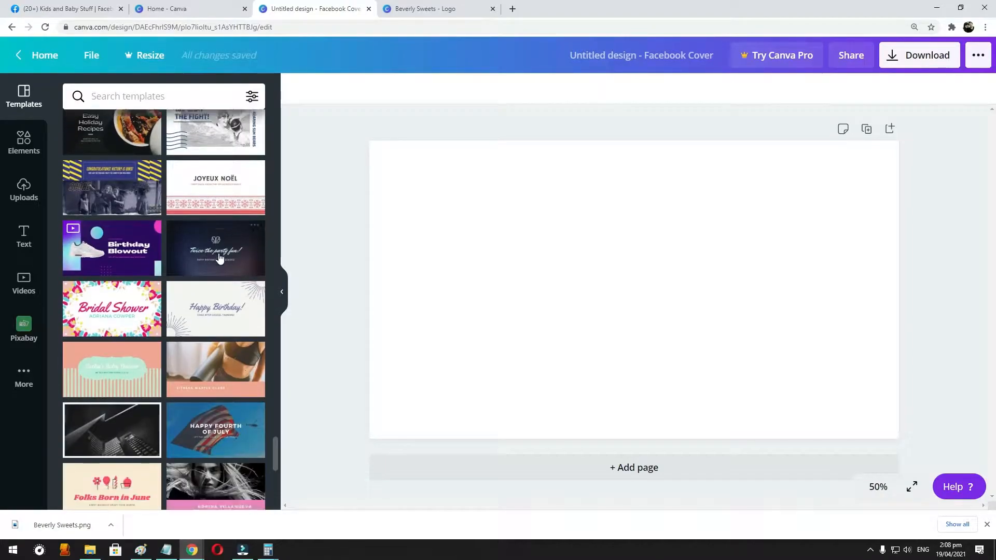
scroll(217, 252, down, 2)
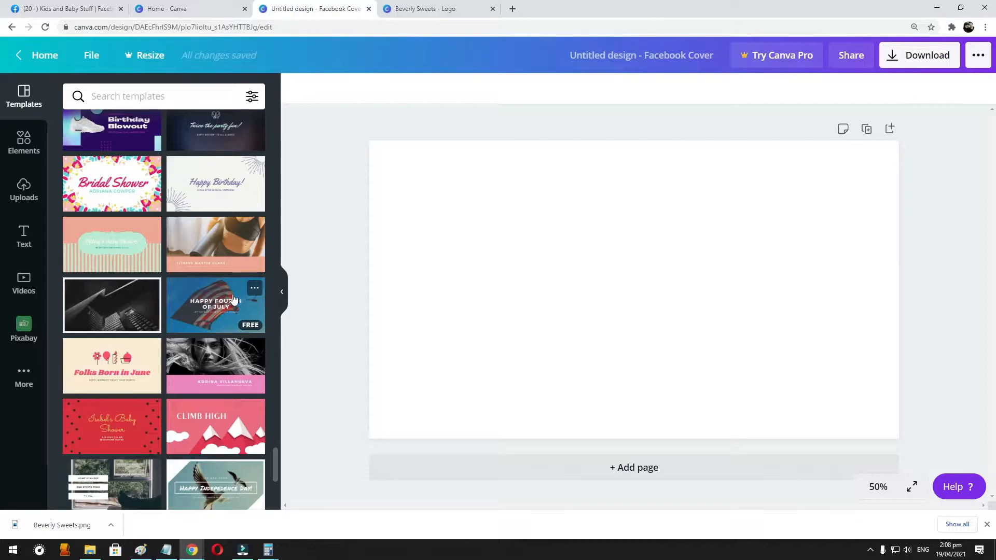
scroll(233, 300, down, 4)
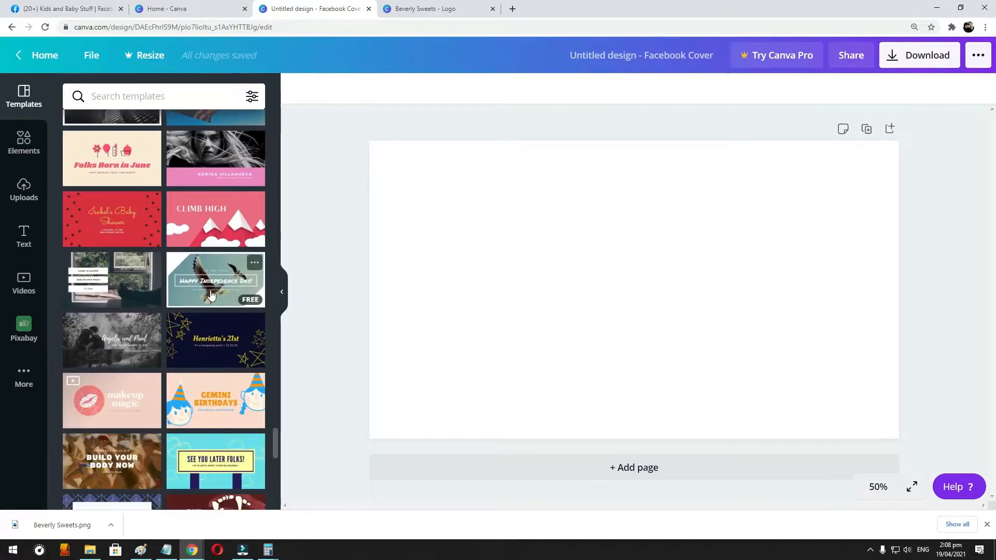
scroll(210, 295, down, 3)
scroll(245, 278, down, 3)
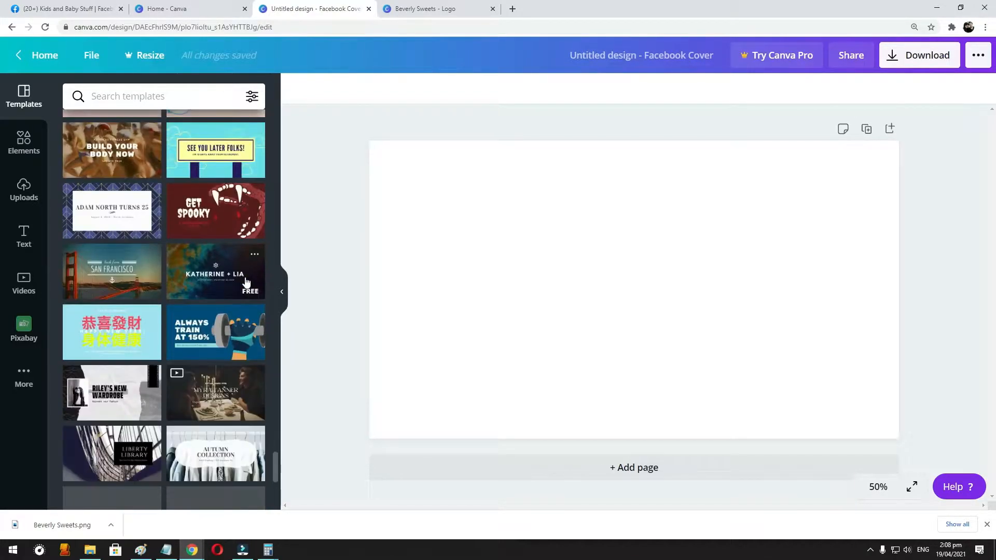
- Apply the "Becoming Little Ms. Mom" template to the blank Facebook cover
scroll(208, 275, down, 7)
scroll(207, 276, down, 8)
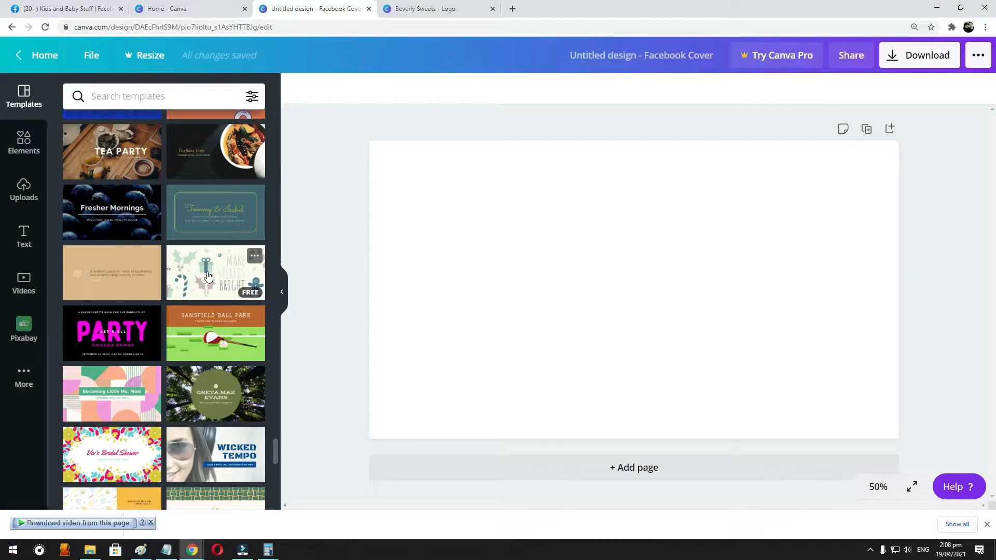
click(102, 378)
click(717, 277)
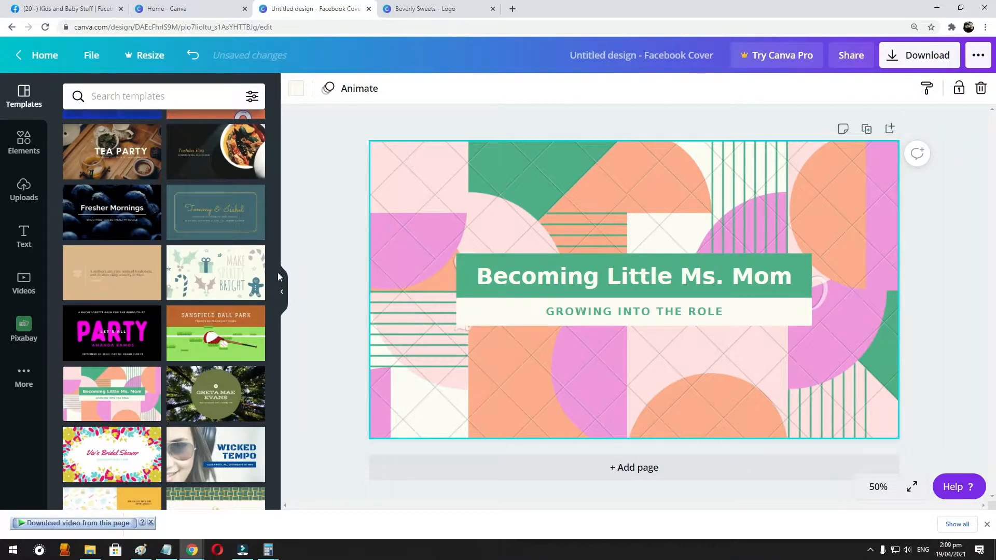
- Delete the applied template's patterned graphics, title and subtitle from the cover page
click(865, 396)
key(Delete)
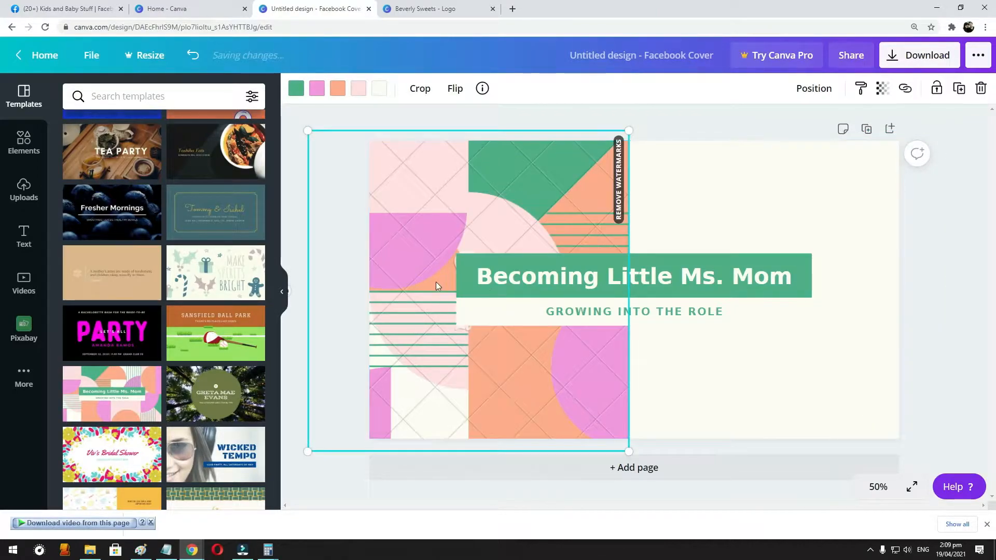
key(Delete)
drag(423, 221, 820, 347)
key(Delete)
- Examine further cover templates below the "Becoming Little Ms. Mom" design in the results
scroll(68, 315, down, 3)
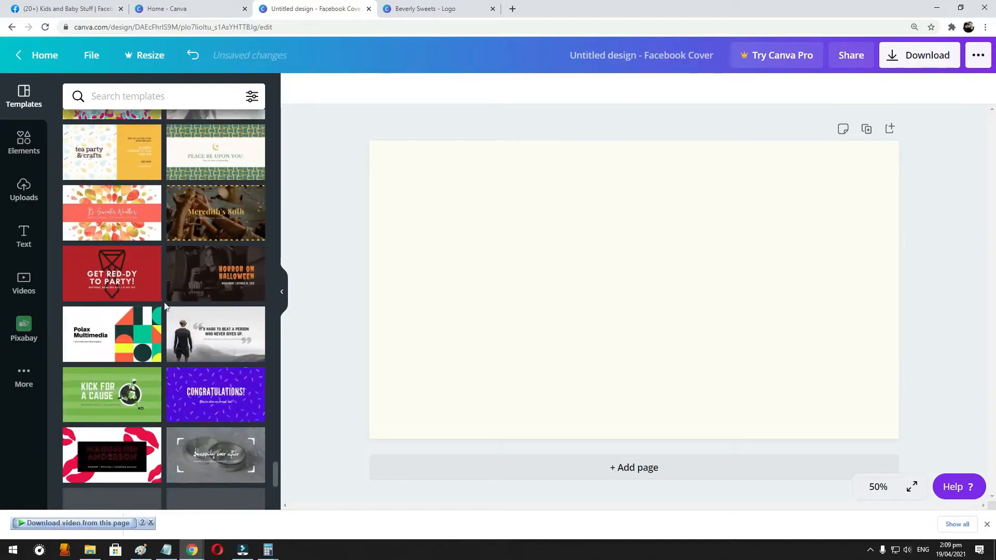
scroll(164, 304, down, 3)
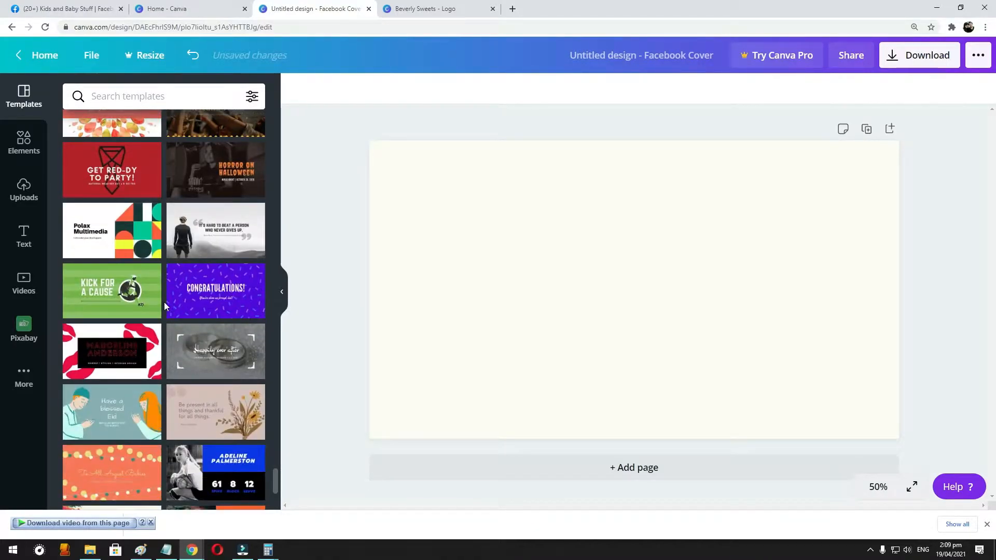
scroll(164, 303, down, 2)
scroll(164, 302, down, 7)
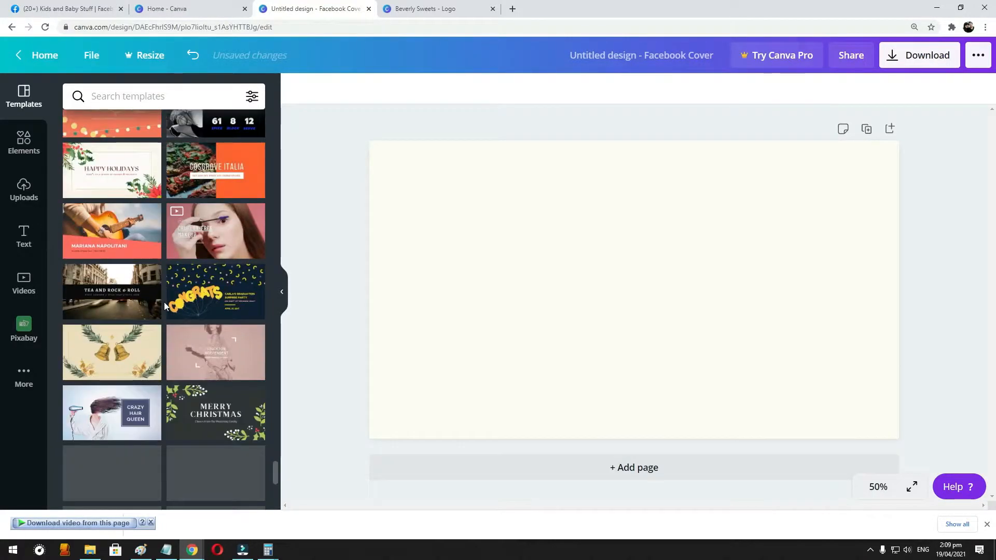
scroll(174, 304, down, 4)
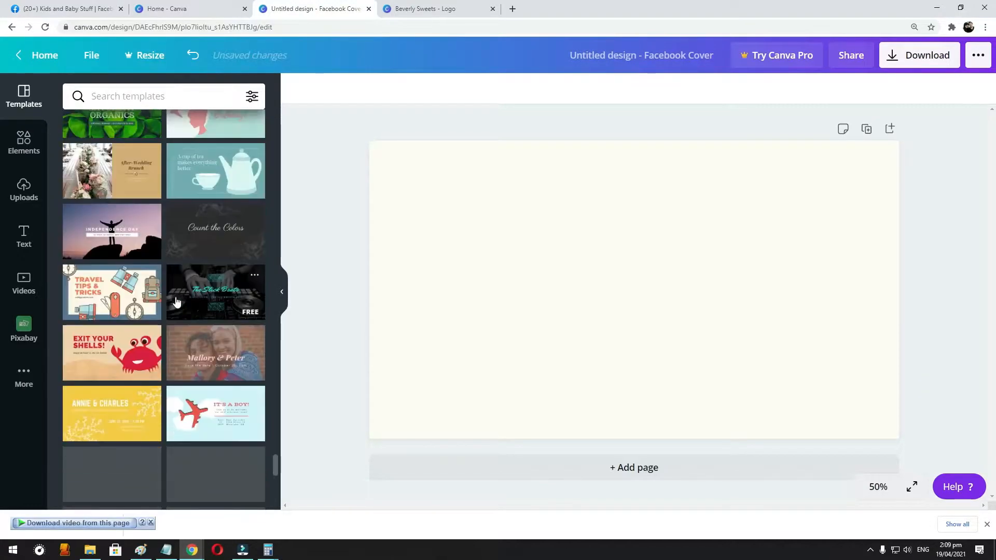
scroll(225, 307, down, 3)
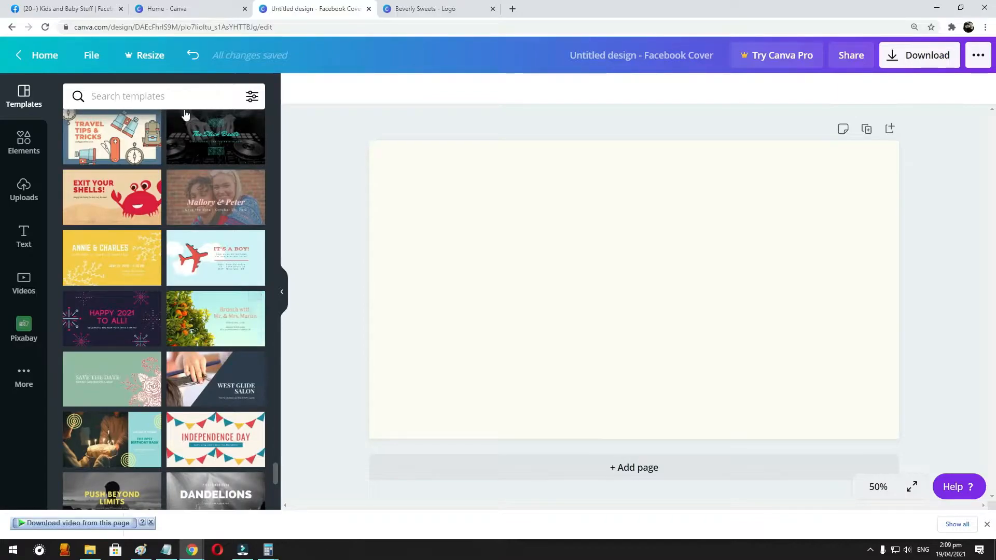
- Search the cover templates for "kids", look over the matching designs and clear the search
click(173, 94)
text(kids)
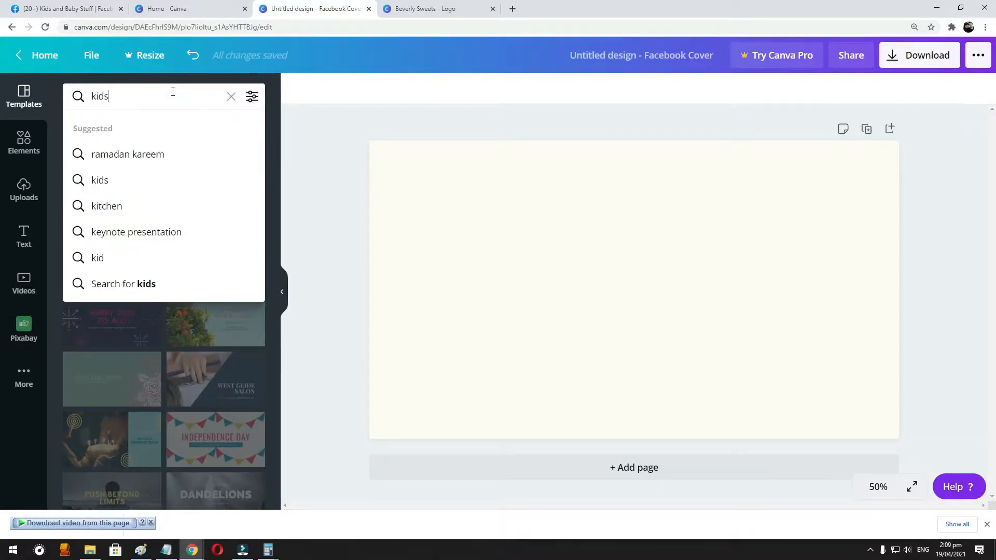
key(Return)
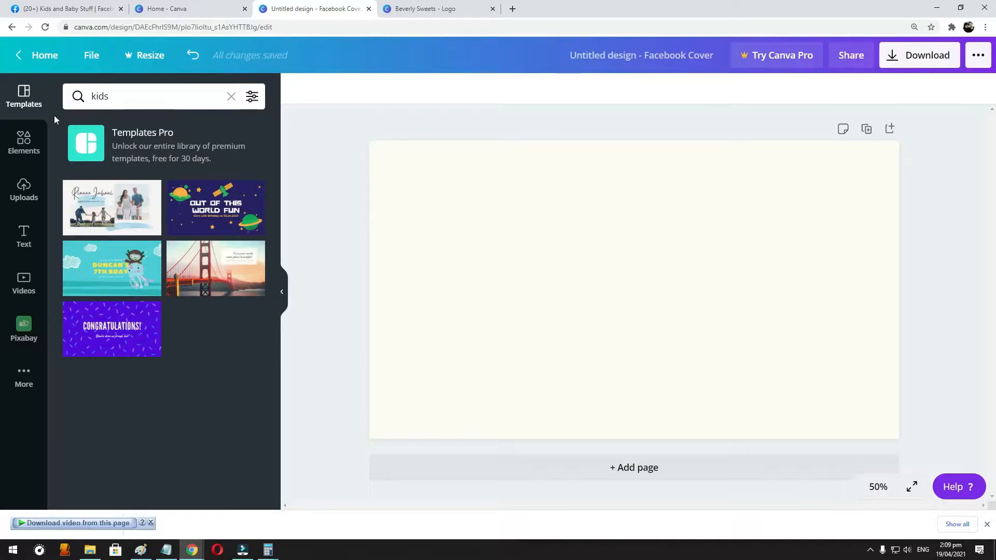
click(137, 101)
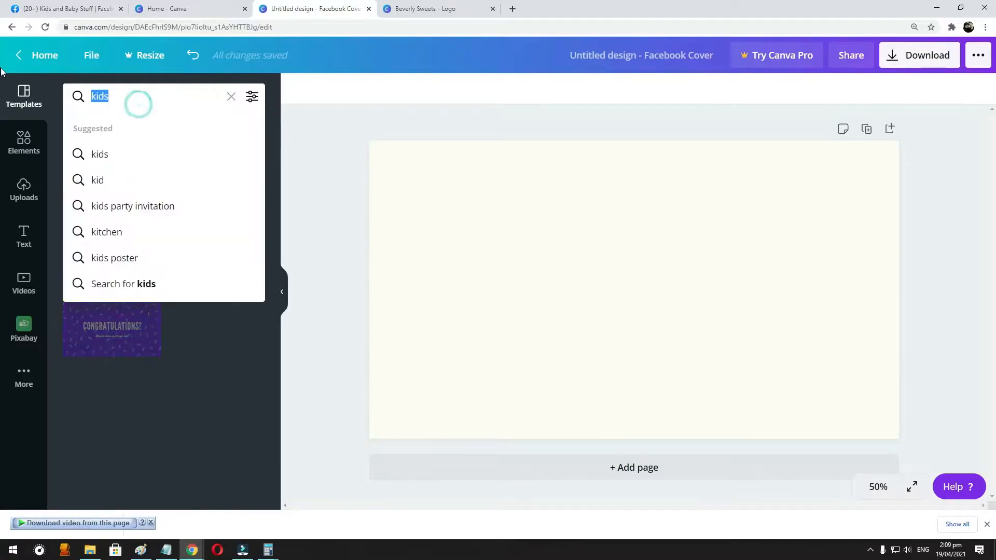
key(BackSpace)
click(230, 96)
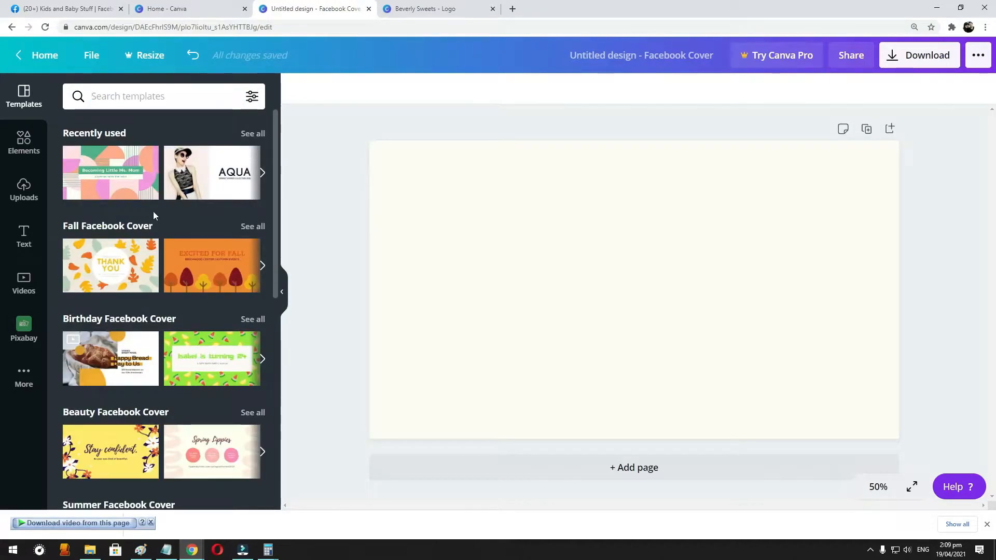
- Apply the recently used "AQUA" spring/summer collection template to the cover and delete the woman's photo from its frame
click(195, 171)
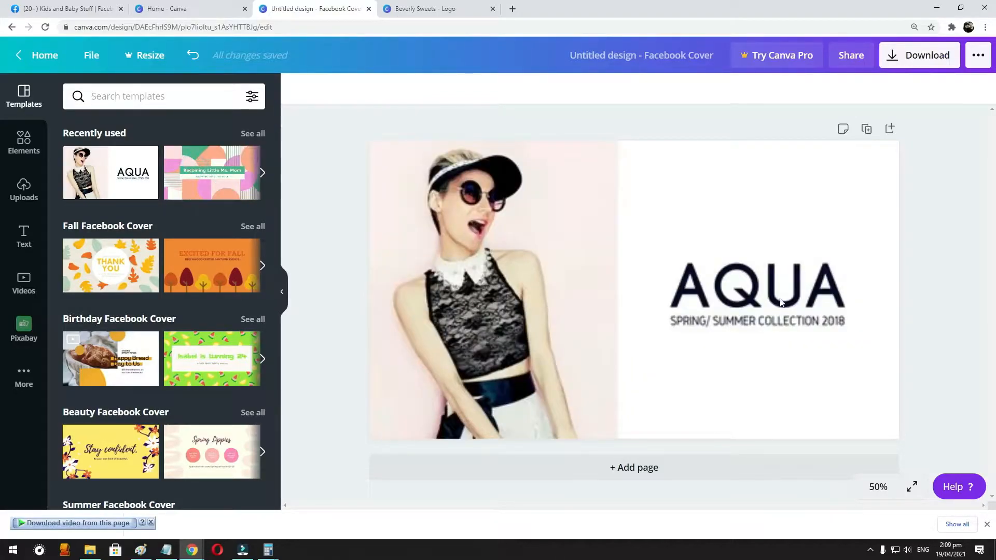
scroll(172, 274, down, 1)
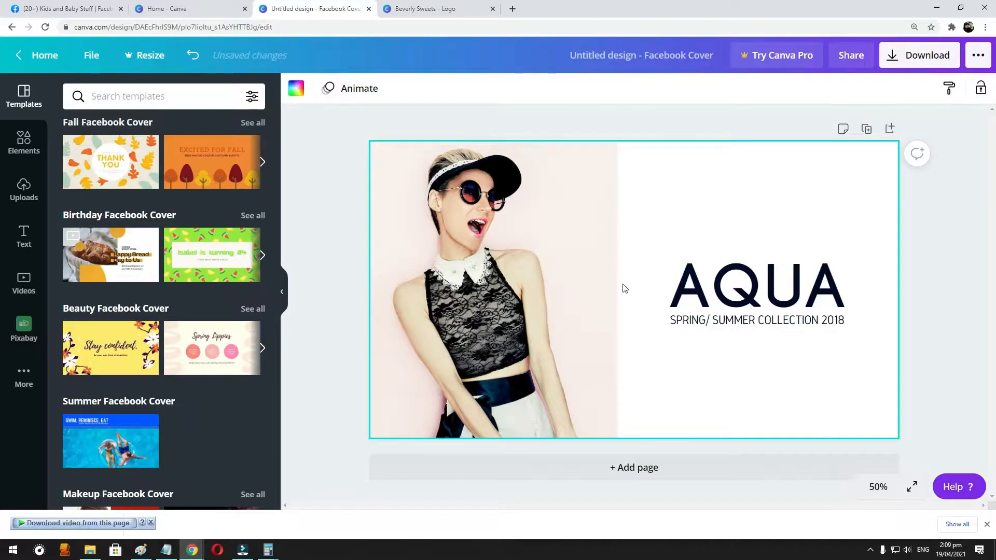
click(466, 238)
key(Delete)
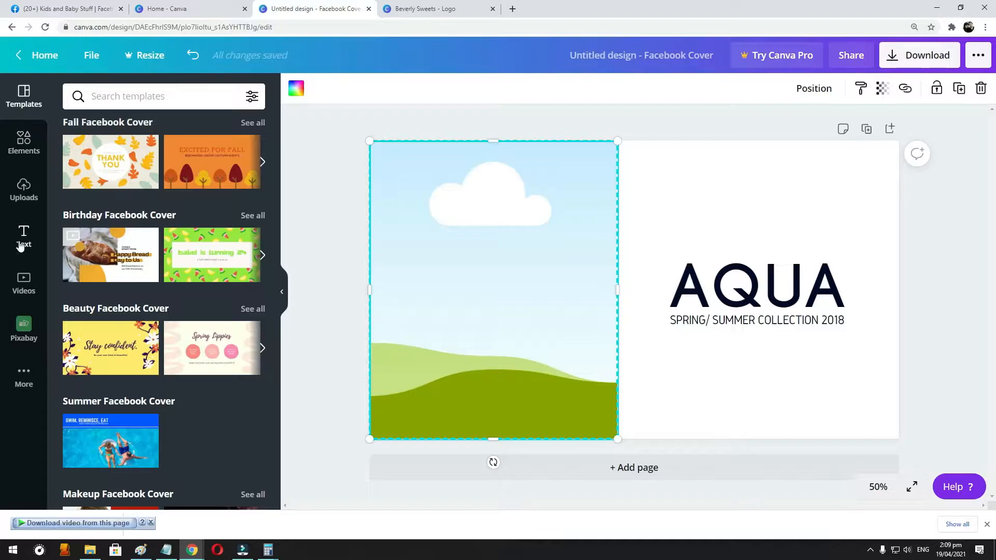
- Search the photo library for "kids" and fill the empty frame with the photo of the girl holding stuffed toys
click(24, 161)
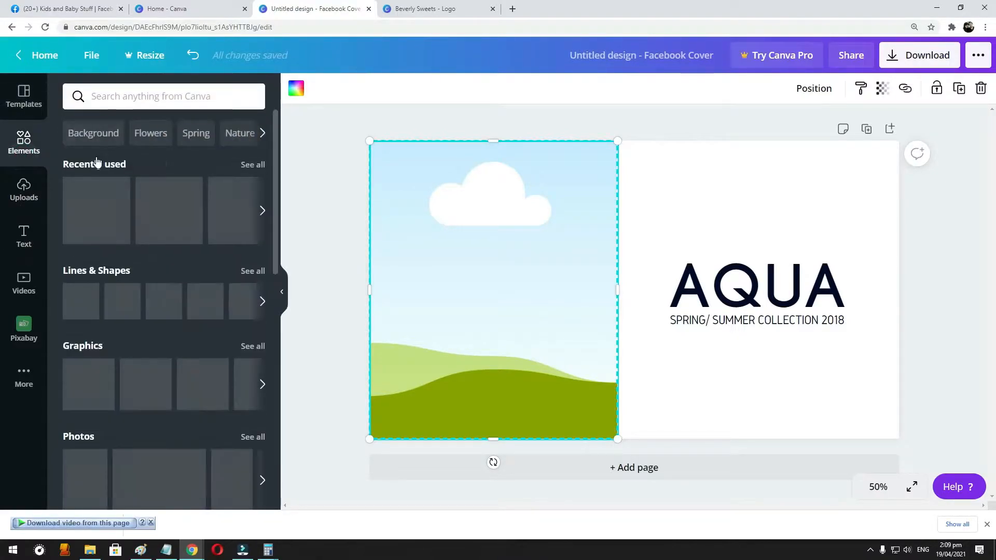
click(253, 437)
click(124, 98)
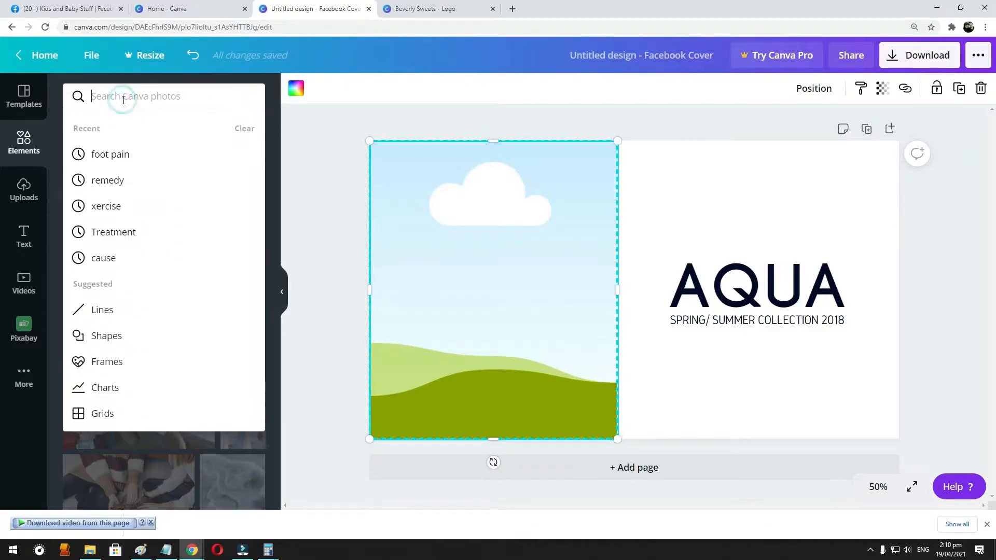
text(Kids)
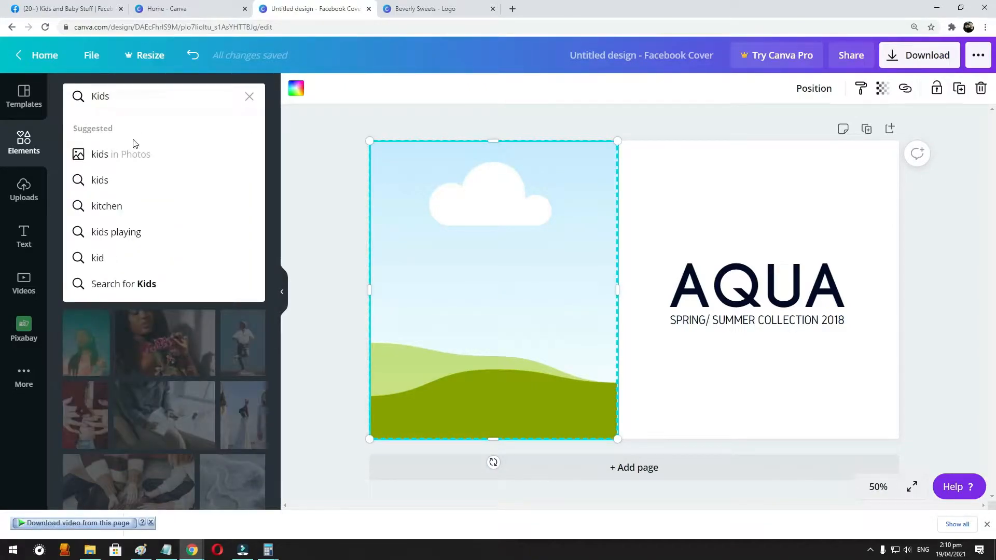
click(125, 156)
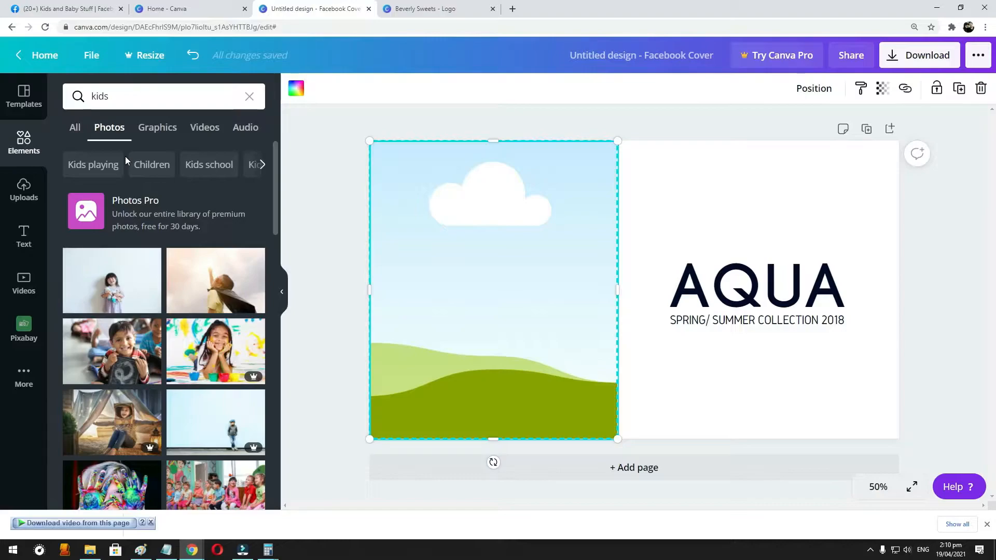
click(115, 283)
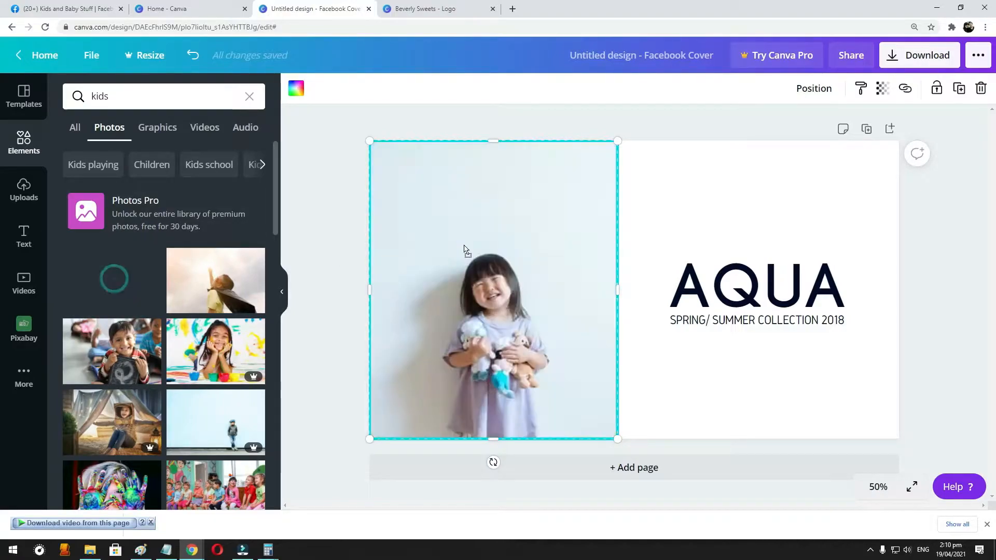
click(689, 229)
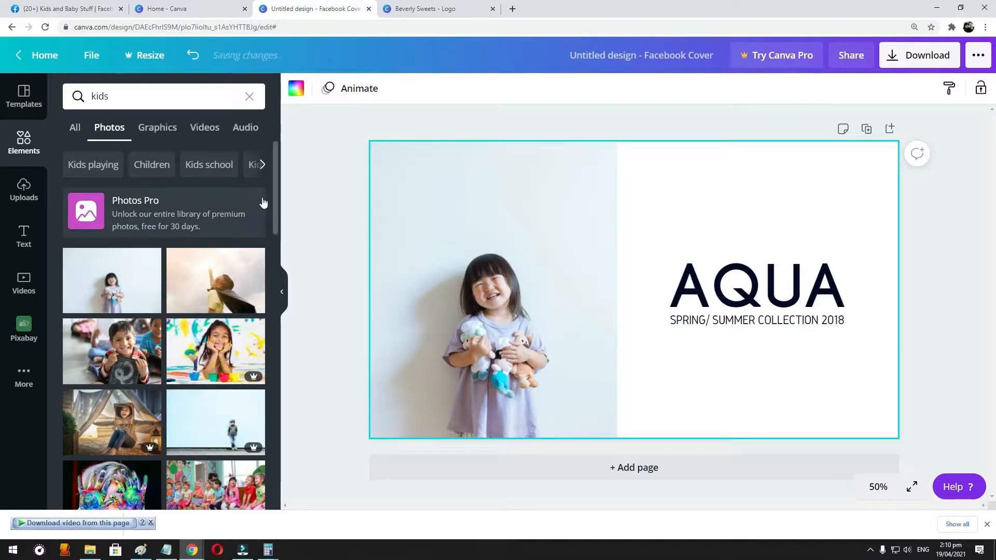
- Examine more kids photos and the cover templates far down through all results for design ideas
scroll(254, 218, down, 3)
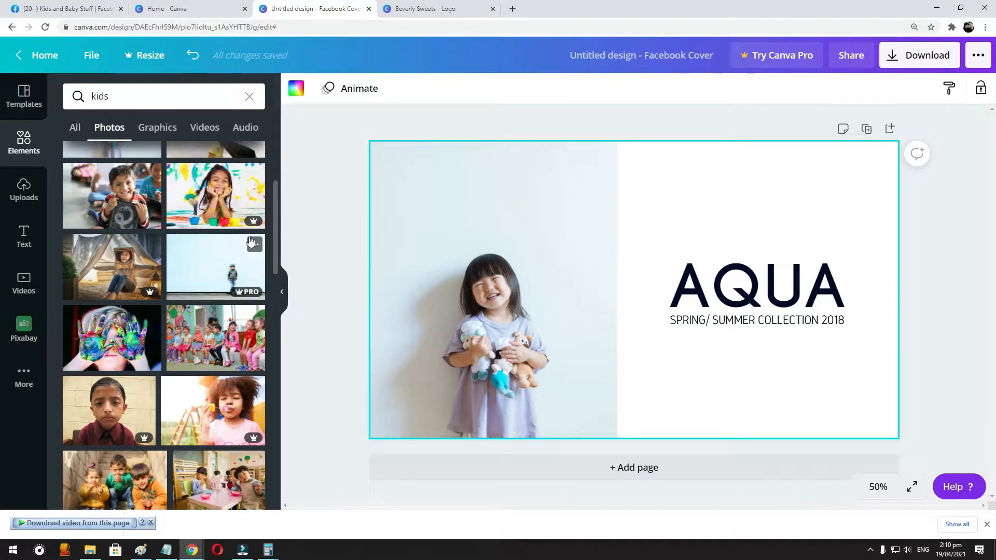
click(24, 99)
scroll(225, 229, down, 6)
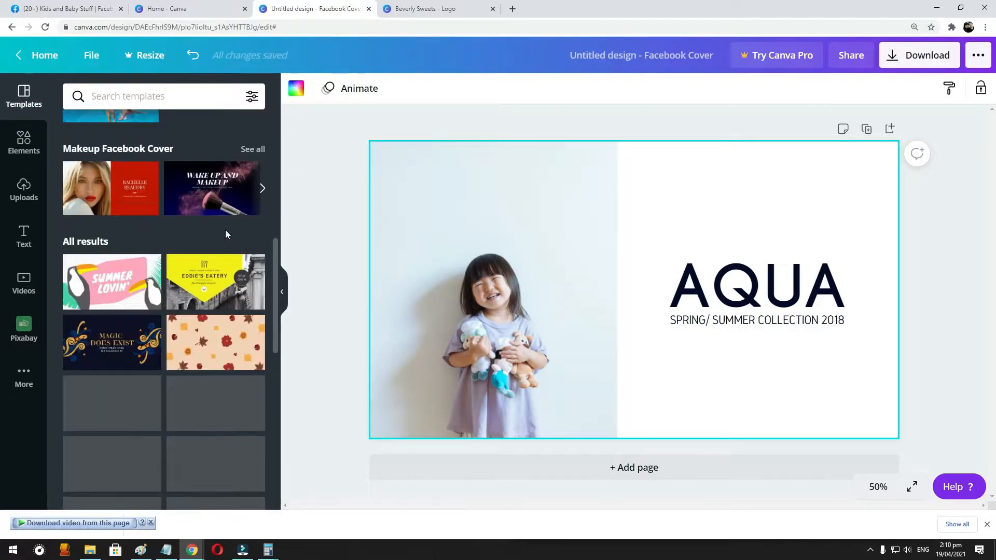
scroll(192, 236, down, 2)
scroll(191, 237, down, 4)
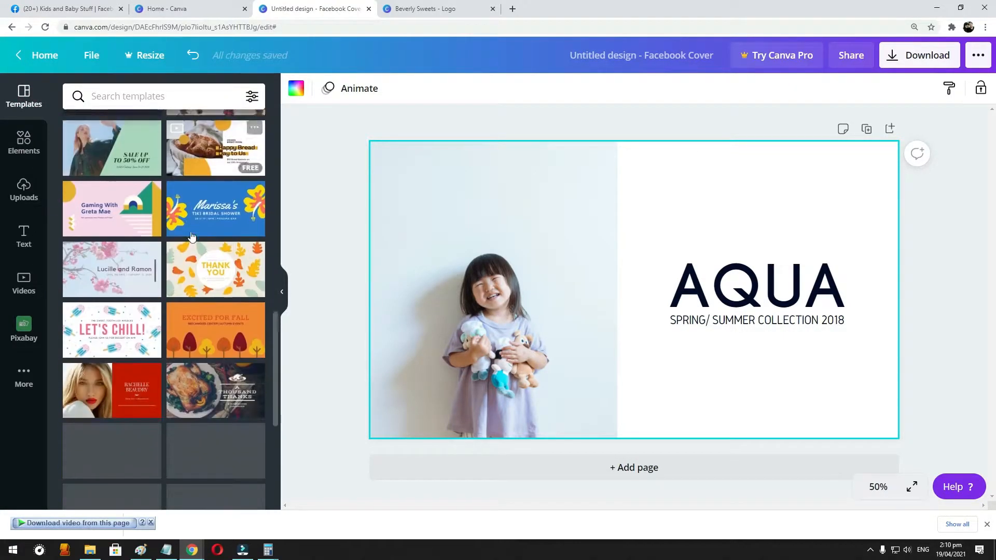
scroll(191, 236, down, 6)
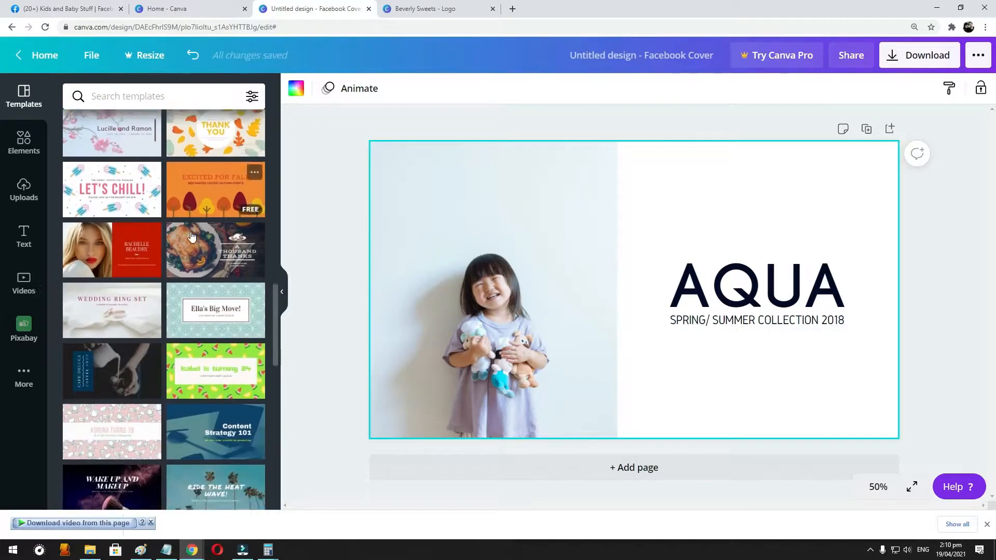
scroll(191, 236, down, 10)
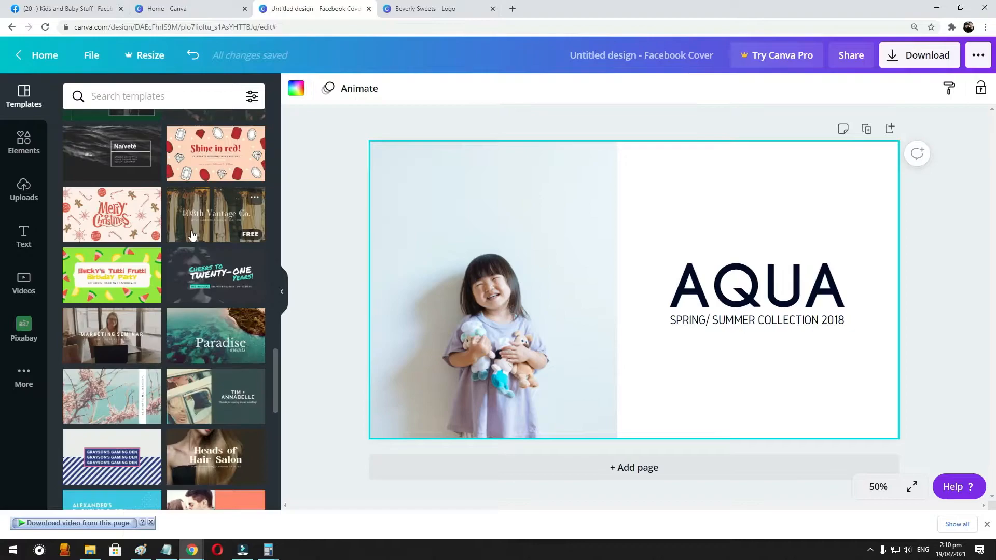
scroll(192, 237, down, 6)
scroll(187, 237, down, 1)
scroll(187, 237, down, 7)
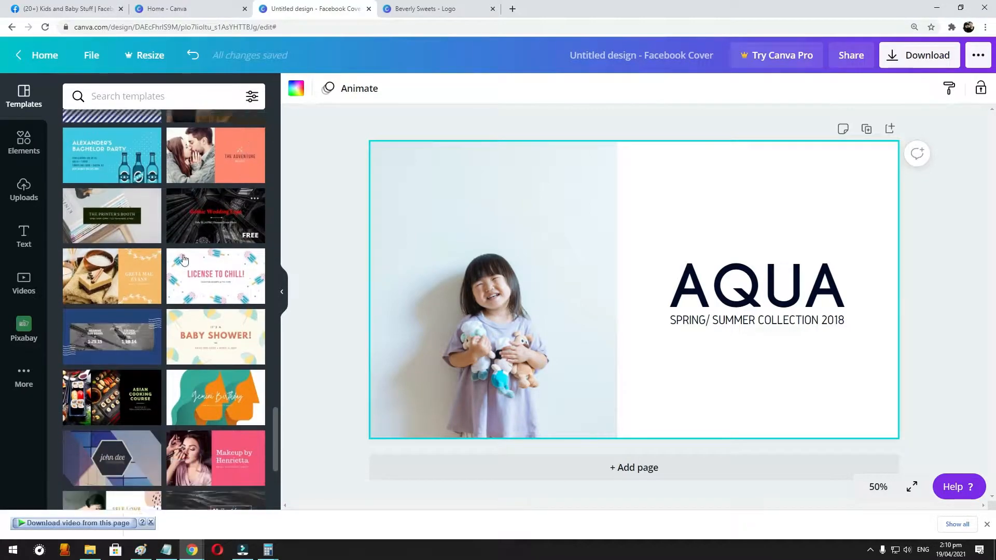
scroll(185, 261, down, 8)
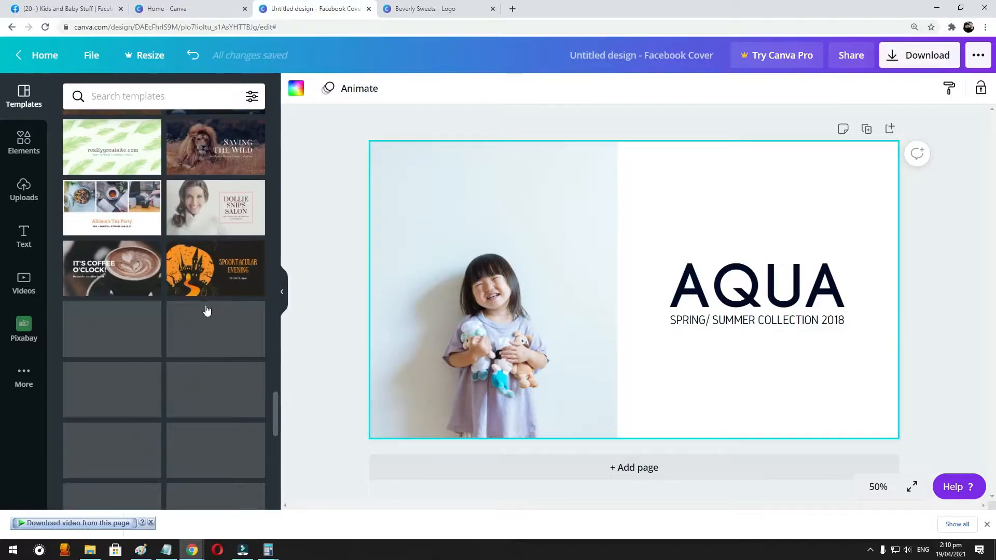
scroll(205, 310, down, 3)
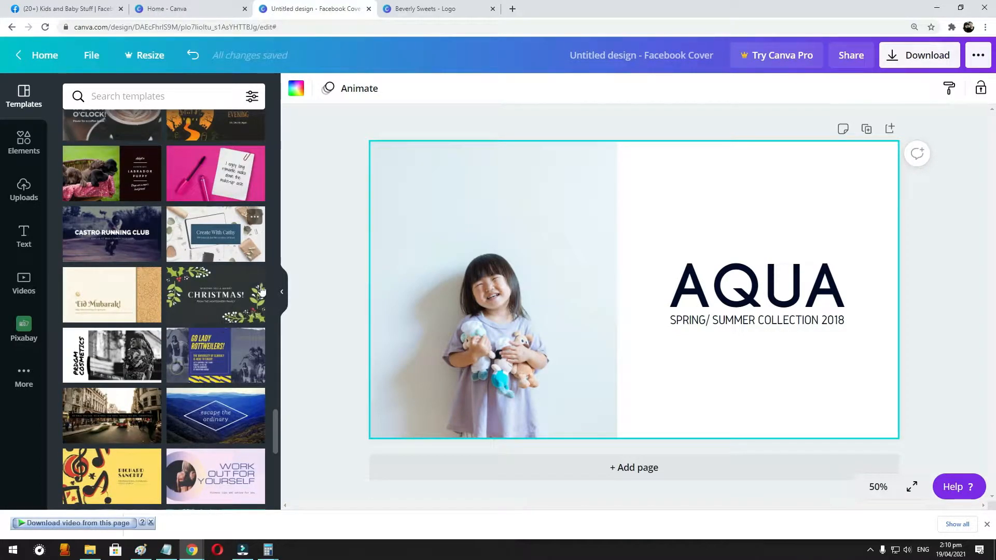
scroll(247, 309, down, 3)
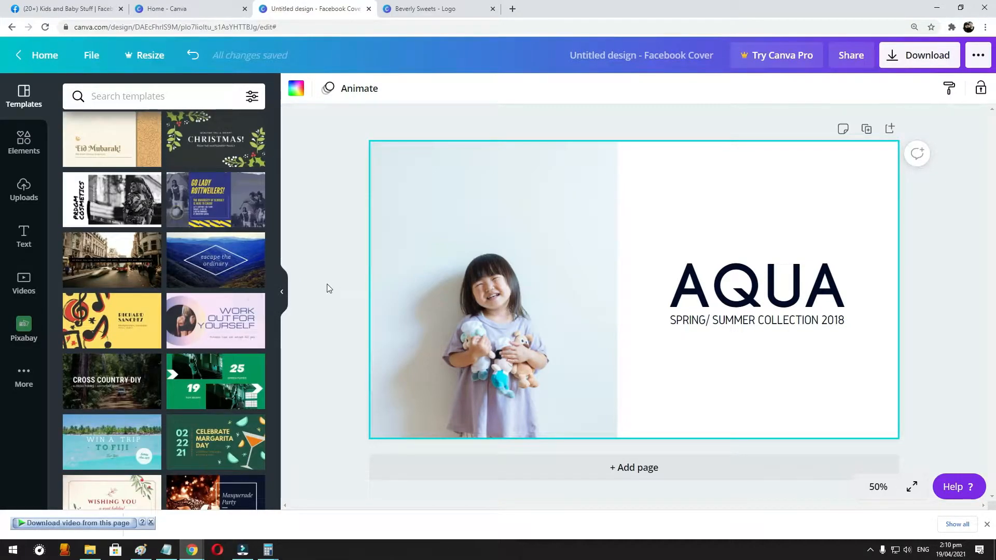
- Copy the round "Kids and Baby Stuff" badge from the logo design and place it over the photo's inner edge on the cover
click(418, 6)
click(866, 106)
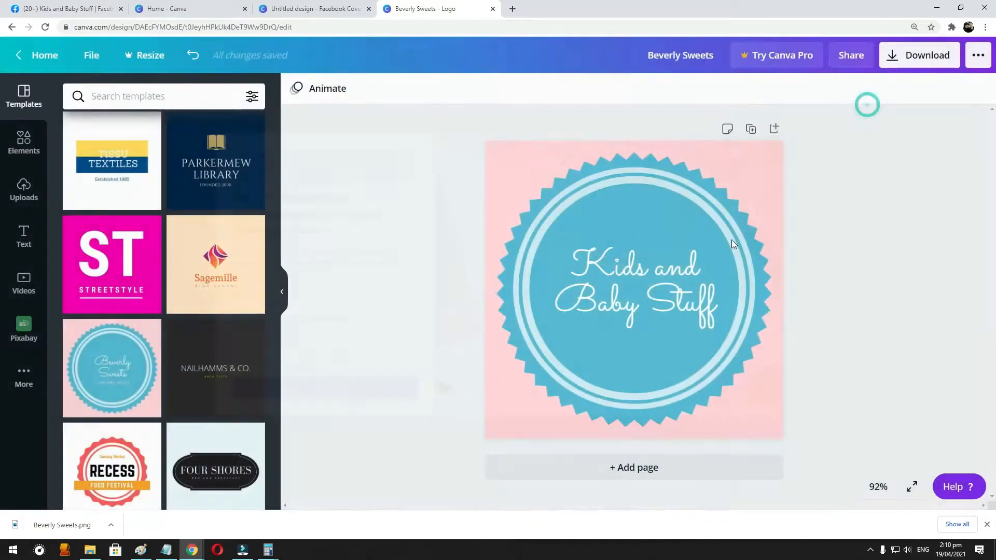
click(533, 147)
key(ctrl+a)
click(352, 5)
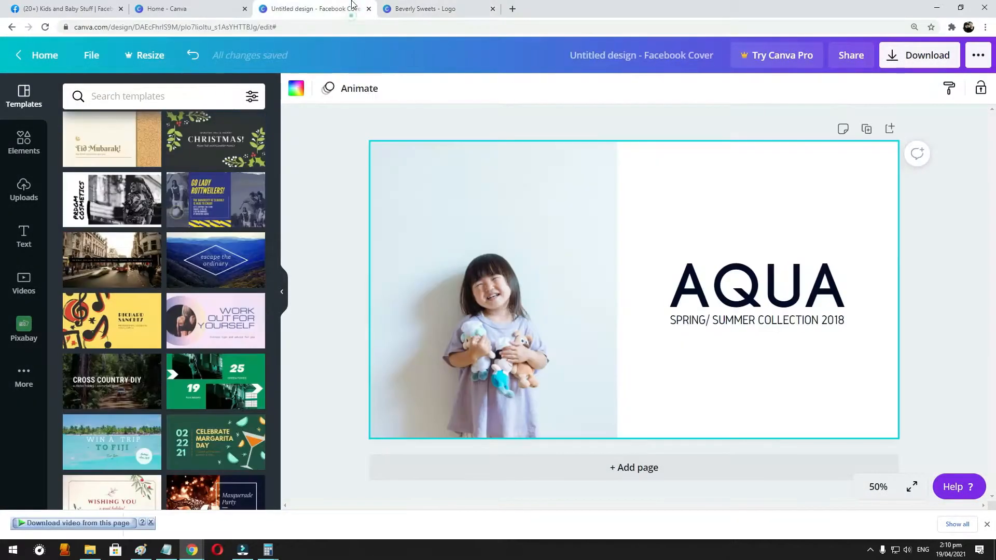
click(448, 14)
click(295, 15)
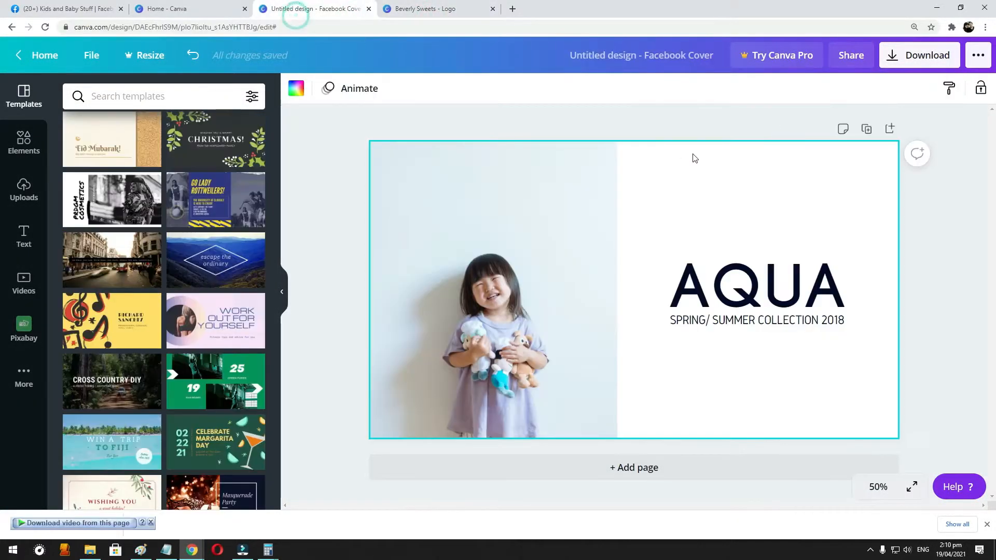
key(ctrl+v)
drag(425, 207, 617, 291)
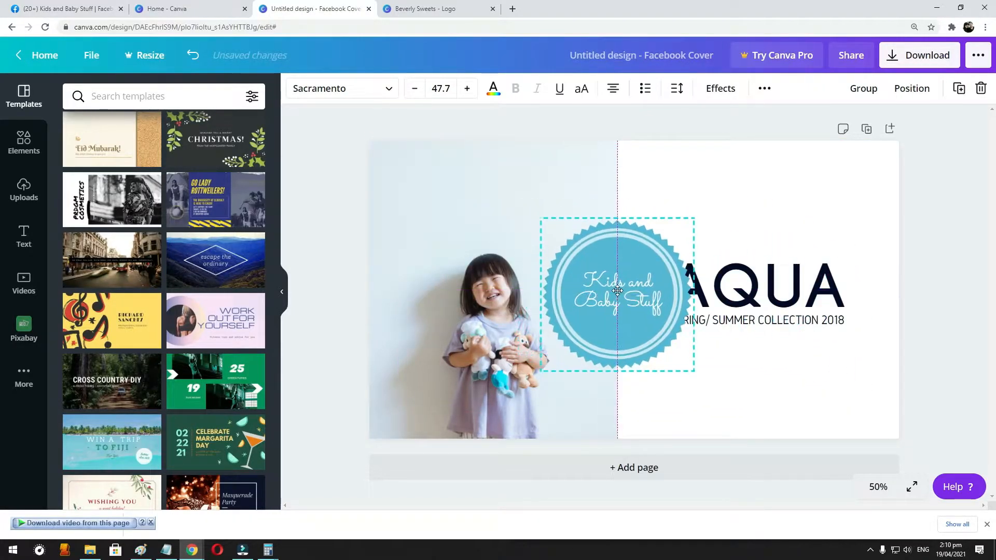
- Try to delete the "AQUA" title from the cover and undo the deletion
click(812, 296)
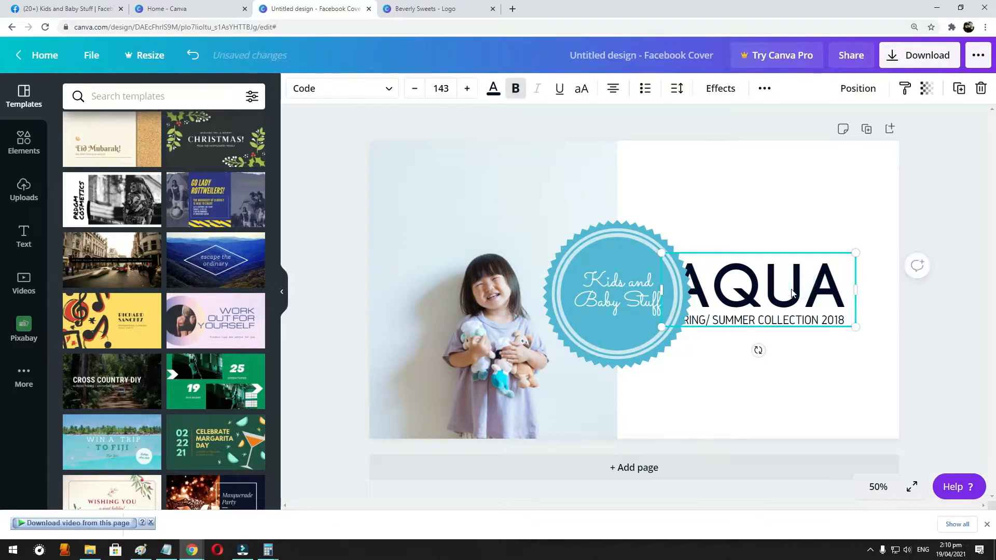
key(Delete)
key(ctrl+z)
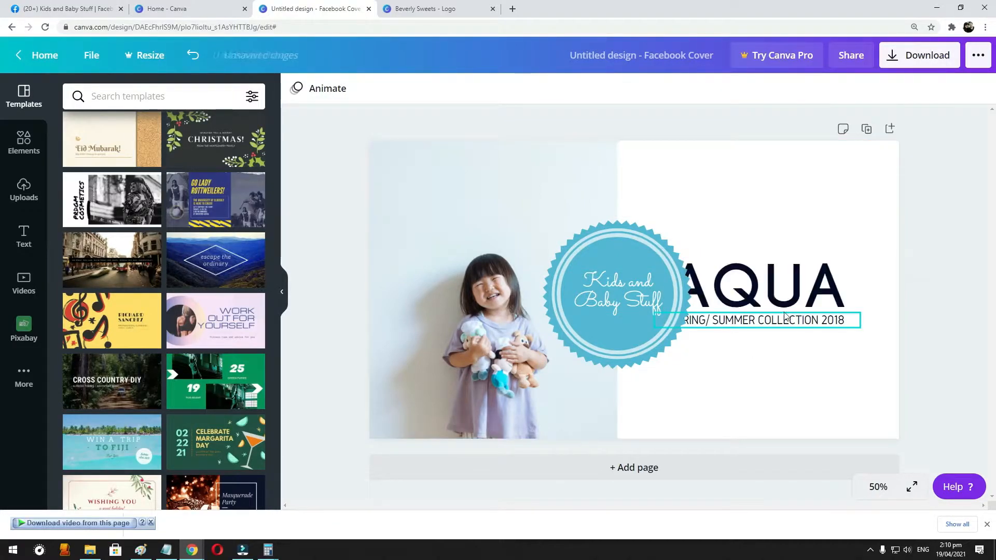
- Move the "AQUA" title toward the cover's right edge and widen the girl's photo to the page's vertical midline
click(821, 274)
drag(820, 275, 867, 274)
click(573, 259)
click(584, 254)
drag(624, 249, 643, 245)
- Center the "Kids and Baby Stuff" badge on the cover and adjust the "AQUA" title's position beside it
click(598, 171)
drag(618, 284, 634, 289)
click(740, 202)
drag(791, 309, 786, 303)
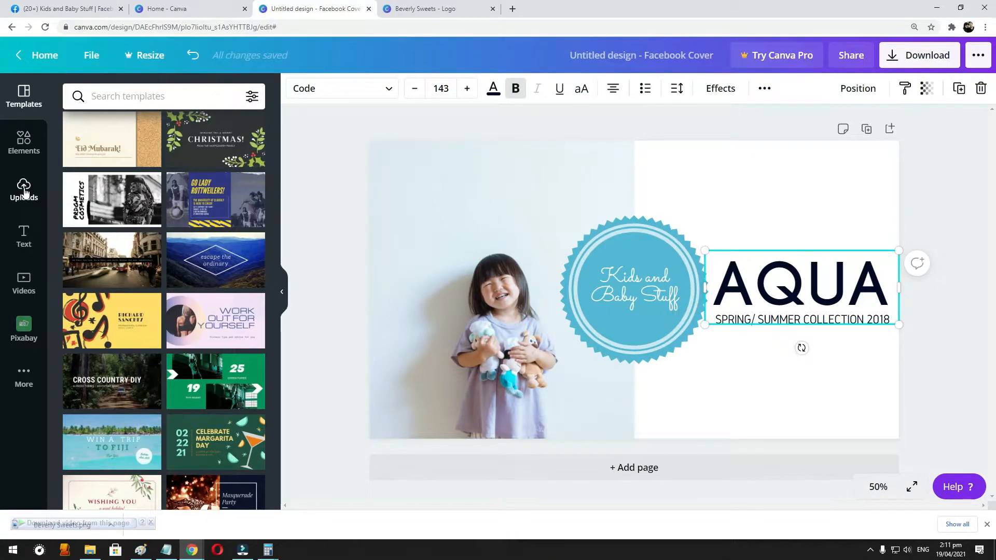
- Search the elements for "baby" and place the pink and blue footprints graphic in the cover's upper-left corner
click(26, 142)
double_click(98, 97)
text(baby)
key(Return)
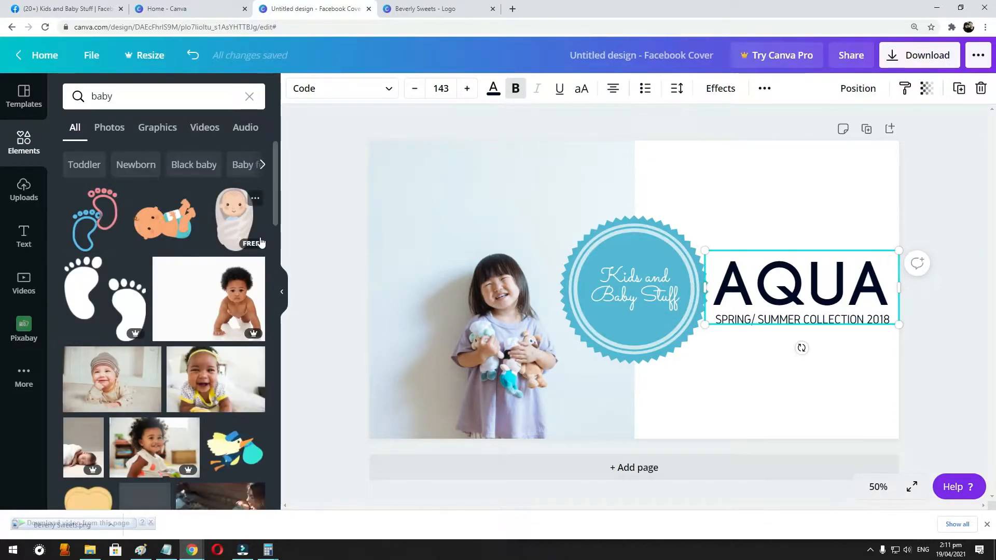
click(94, 219)
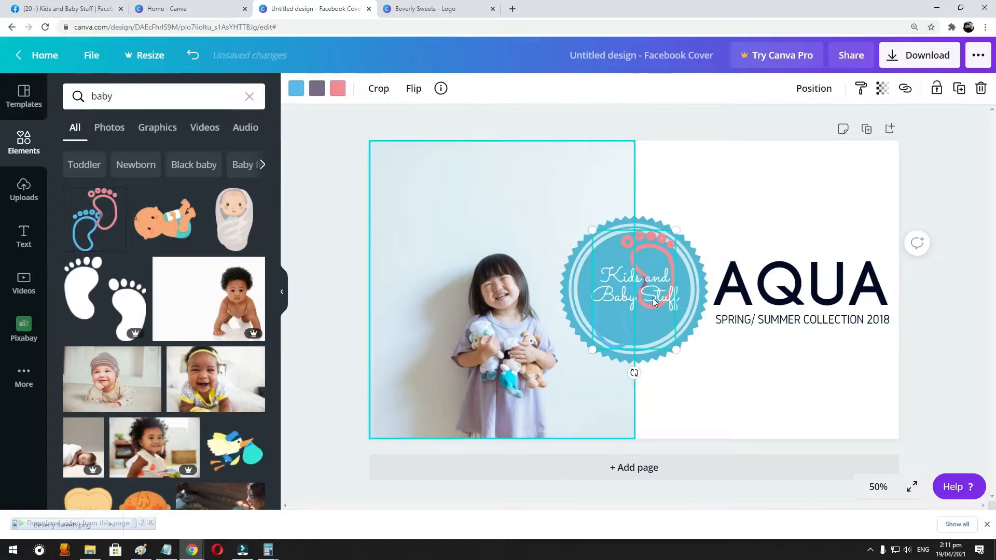
drag(592, 218, 380, 142)
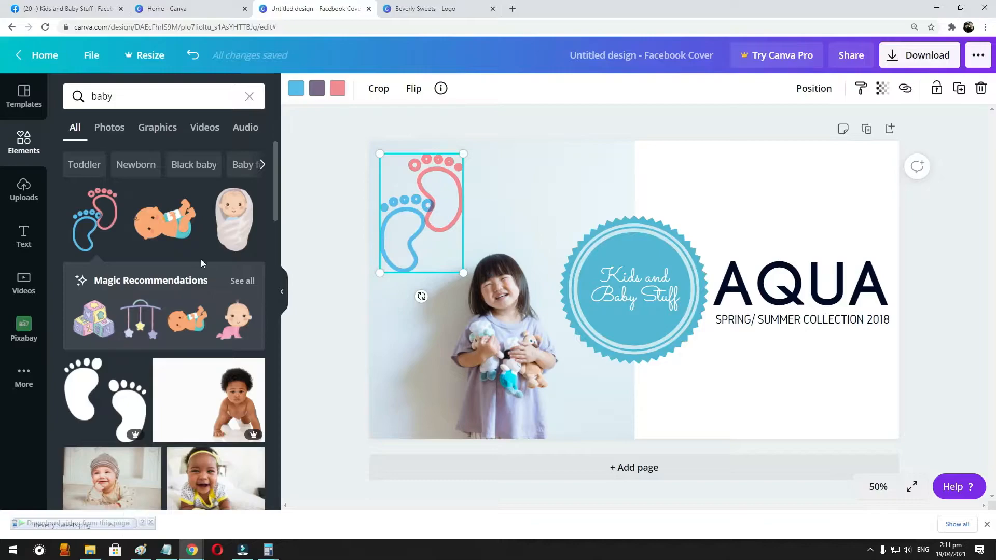
- Add the graphic of the baby drinking from a bottle, rotate it clockwise and place it in the cover's lower-right corner
click(181, 229)
drag(633, 371, 574, 377)
drag(592, 251, 767, 339)
drag(850, 483, 822, 435)
drag(805, 371, 849, 387)
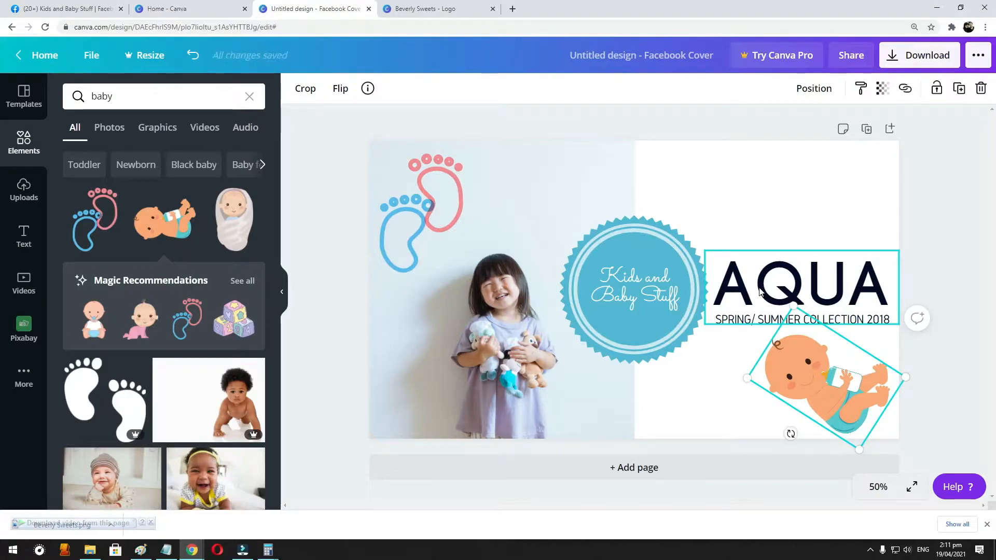
- Delete the "AQUA" title and its "Spring/ Summer Collection 2018" subtitle from the cover
click(760, 291)
key(Delete)
click(783, 319)
key(Delete)
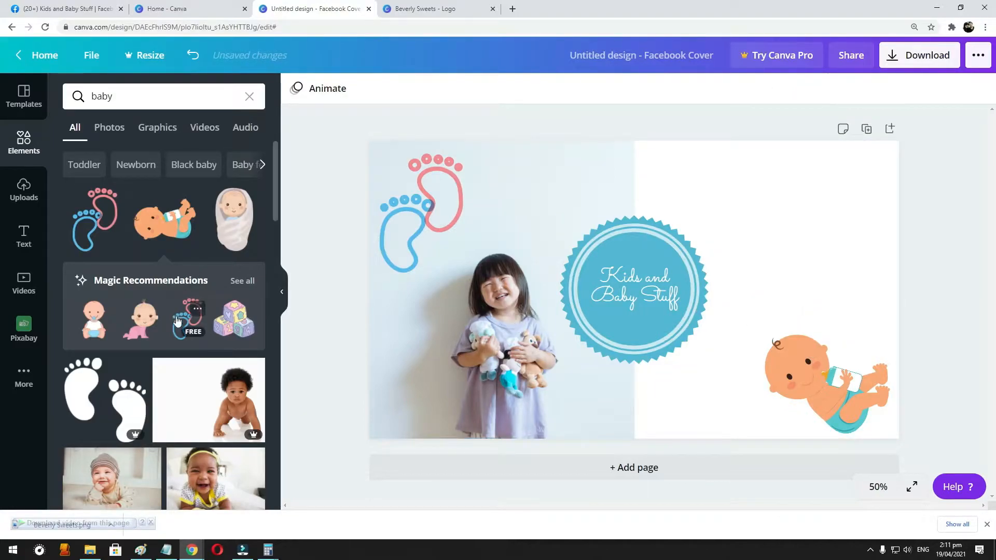
- Add the grey baby bottle from the full Magic Recommendations set, shrink it and place it in the cover's upper-right corner
scroll(176, 320, down, 4)
scroll(174, 322, down, 2)
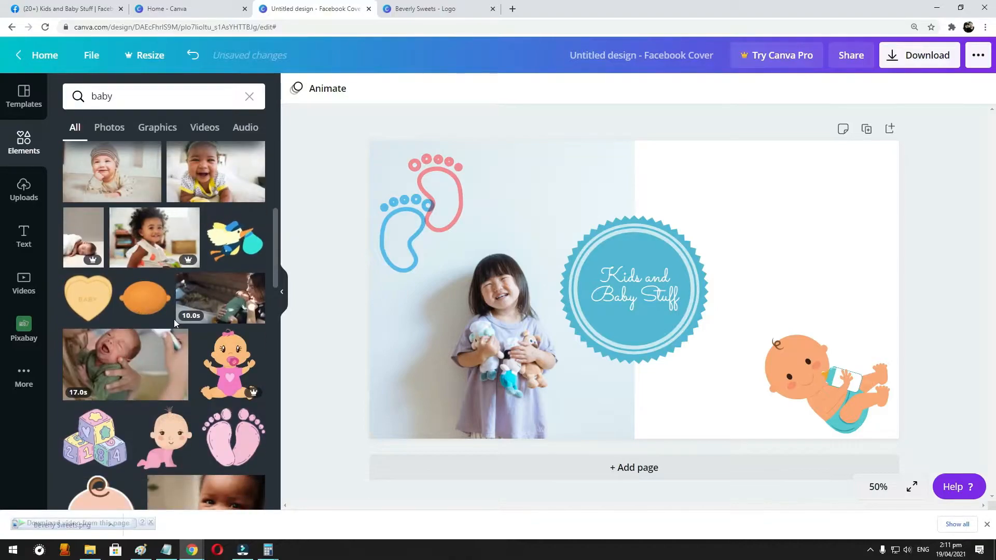
scroll(174, 319, down, 10)
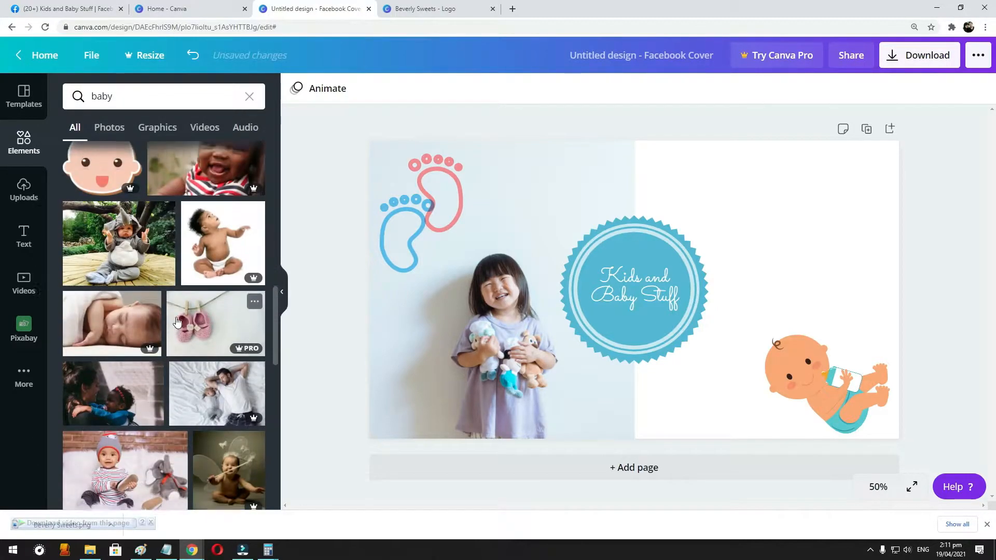
scroll(177, 321, up, 15)
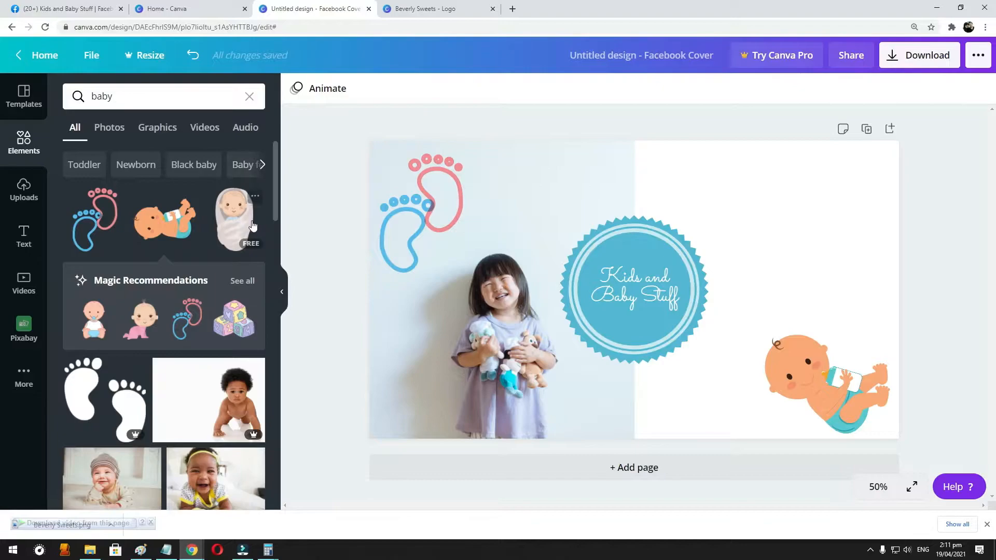
click(246, 282)
click(233, 316)
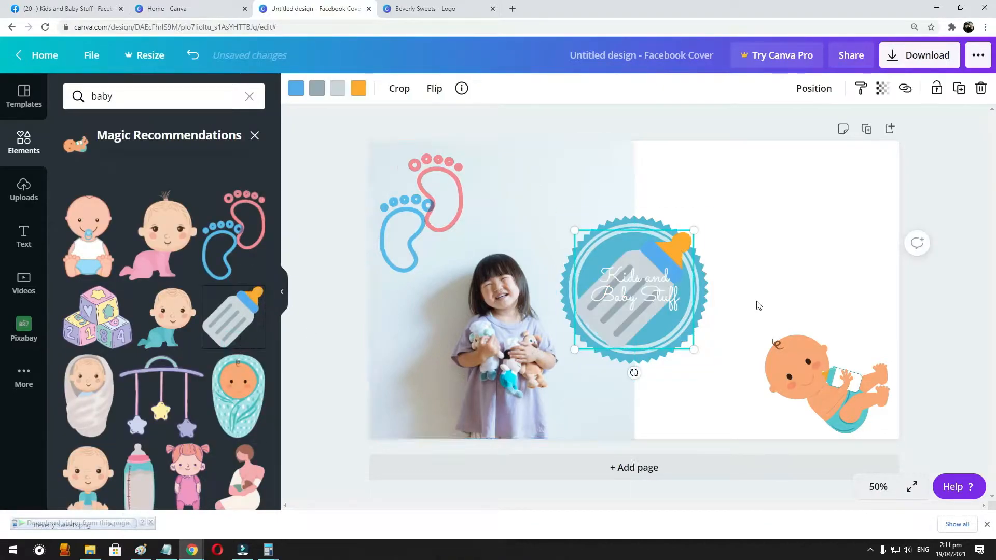
drag(685, 246, 869, 186)
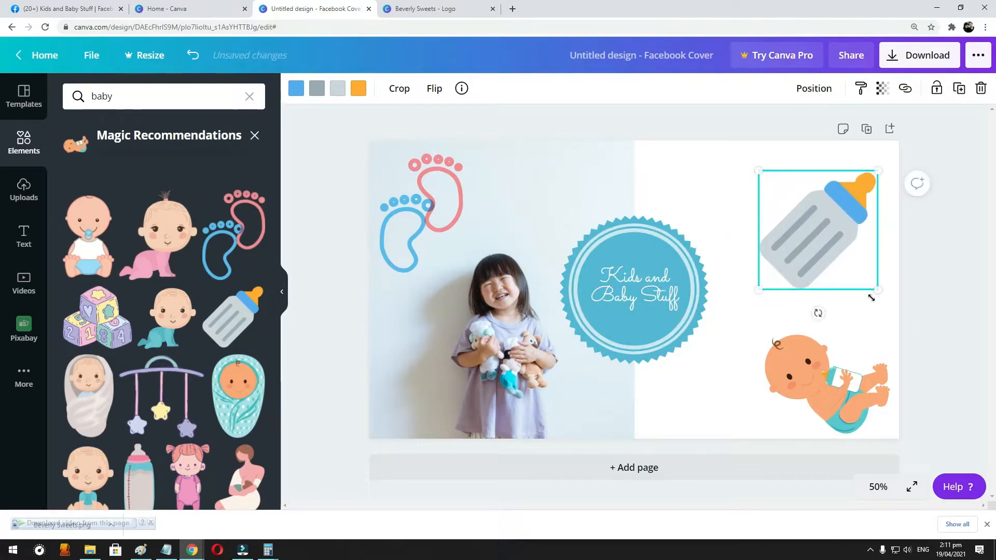
drag(871, 297, 790, 260)
drag(794, 192, 847, 176)
- Add the hanging star mobile graphic, move it off the badge to just below the bottle and shrink it
click(140, 400)
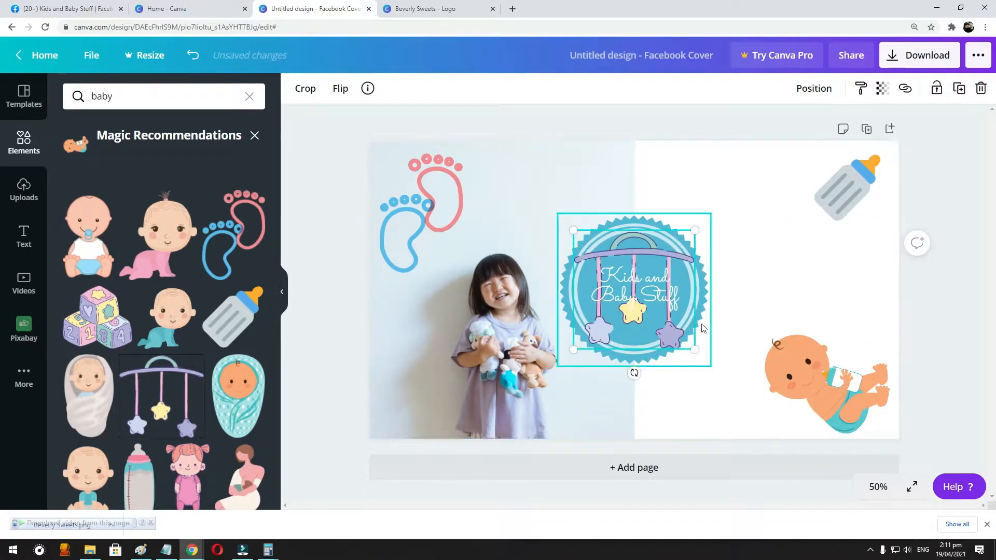
key(Right)
key(shift+Right)
key(shift+Right)
key(shift+Right)
key(shift+Right)
key(shift+Right)
key(shift+Right)
key(shift+Right)
key(shift+Right)
drag(709, 259, 865, 251)
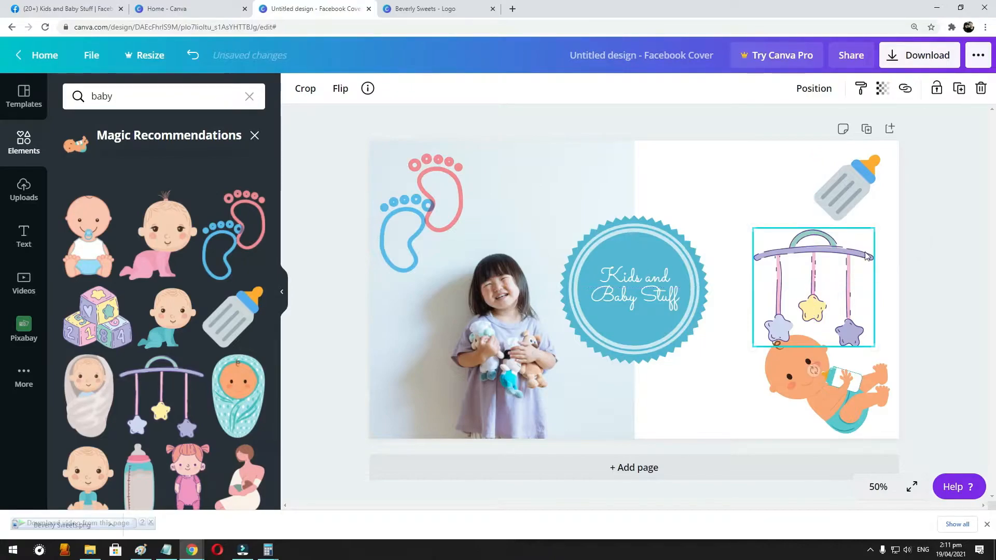
drag(875, 346, 827, 299)
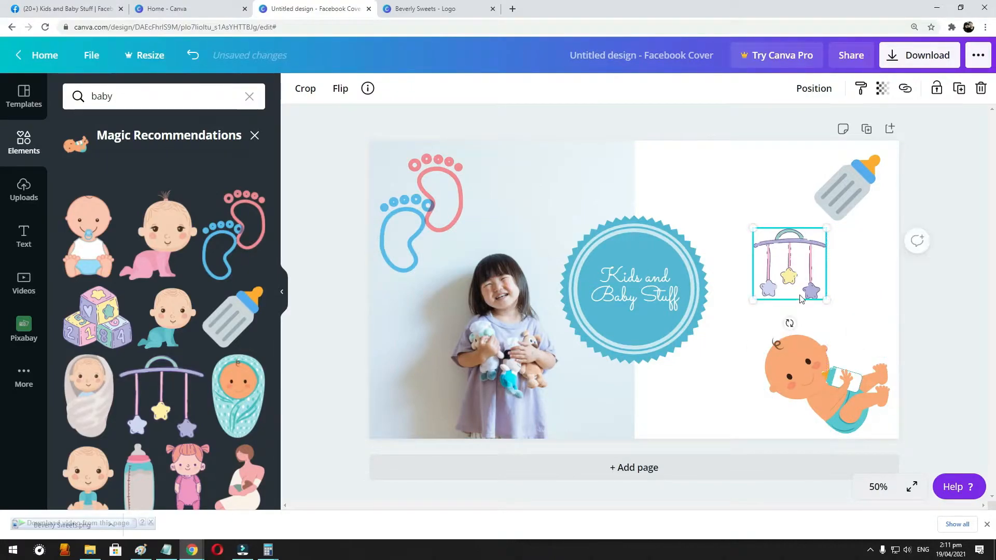
- Add the stacked toy blocks graphic, shrink it and place it below the badge, beside the baby
scroll(153, 415, down, 1)
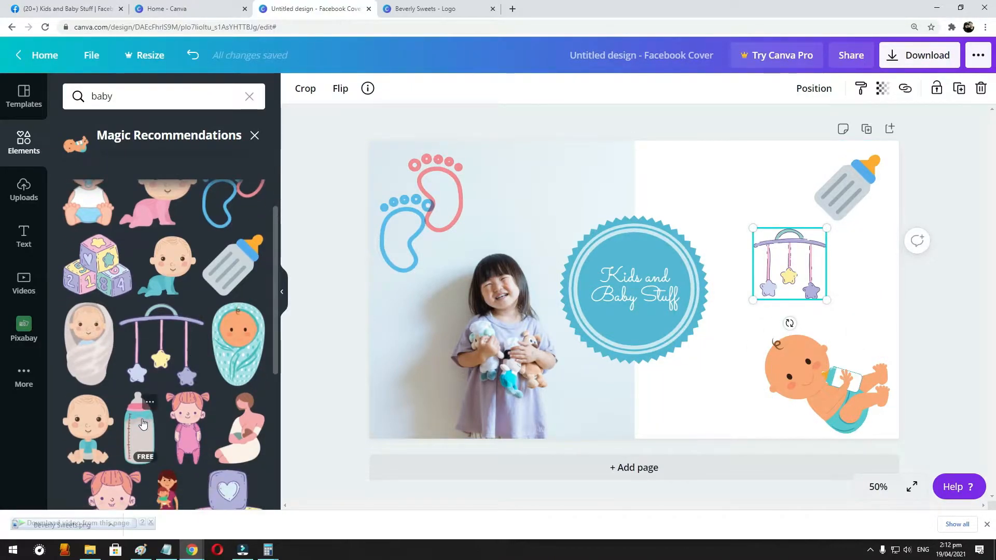
click(125, 284)
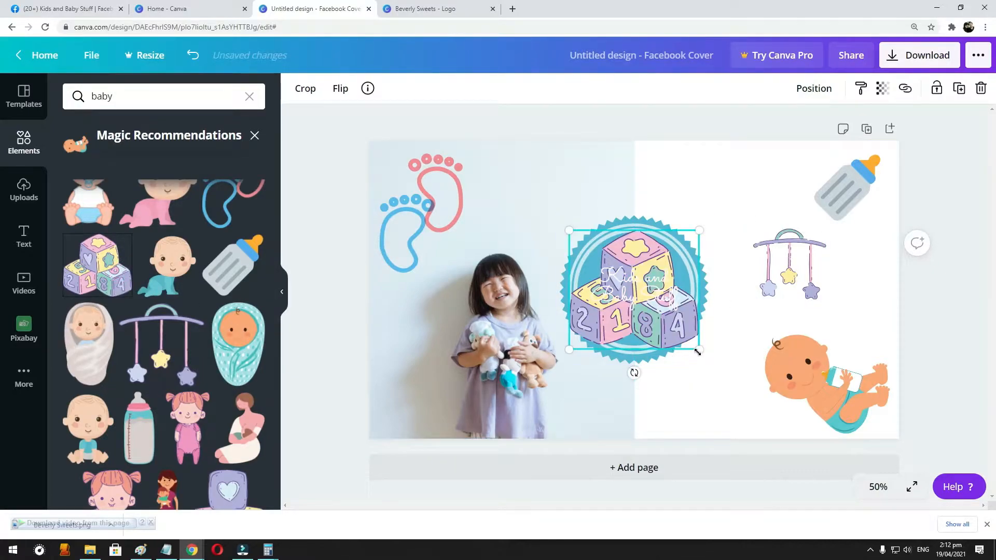
drag(683, 353, 778, 397)
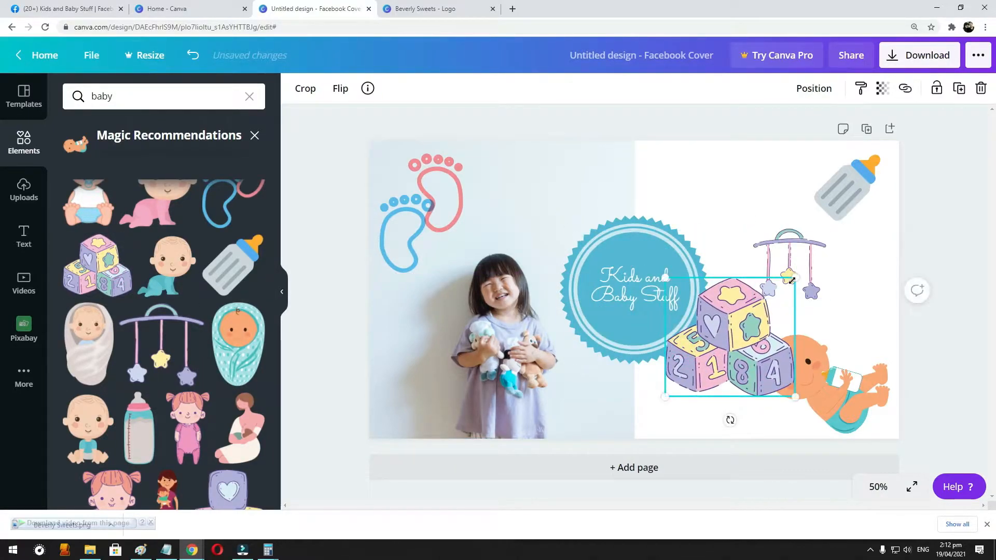
drag(794, 273, 725, 332)
drag(698, 368, 698, 399)
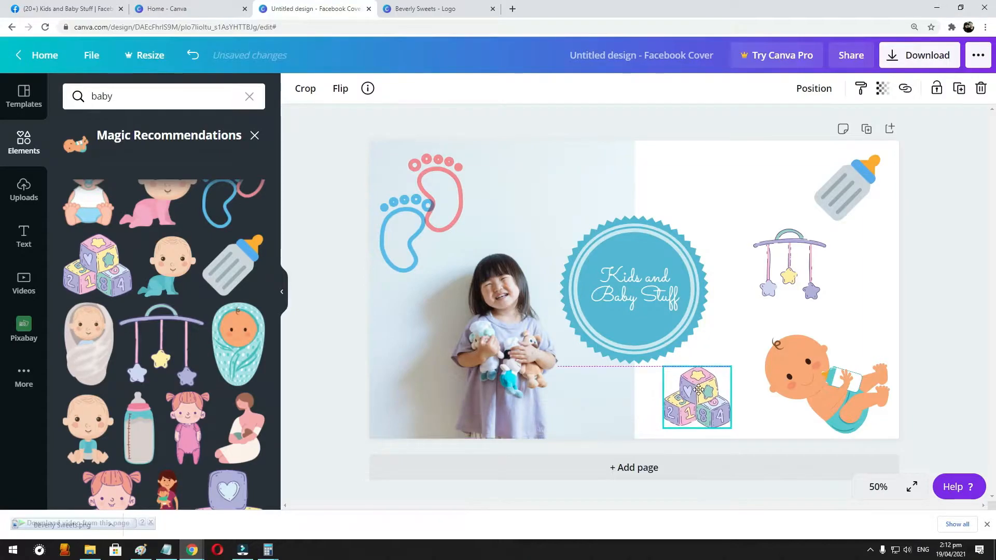
- Add the teal stroller graphic at a small size in the white area above the badge's right side
scroll(160, 359, down, 4)
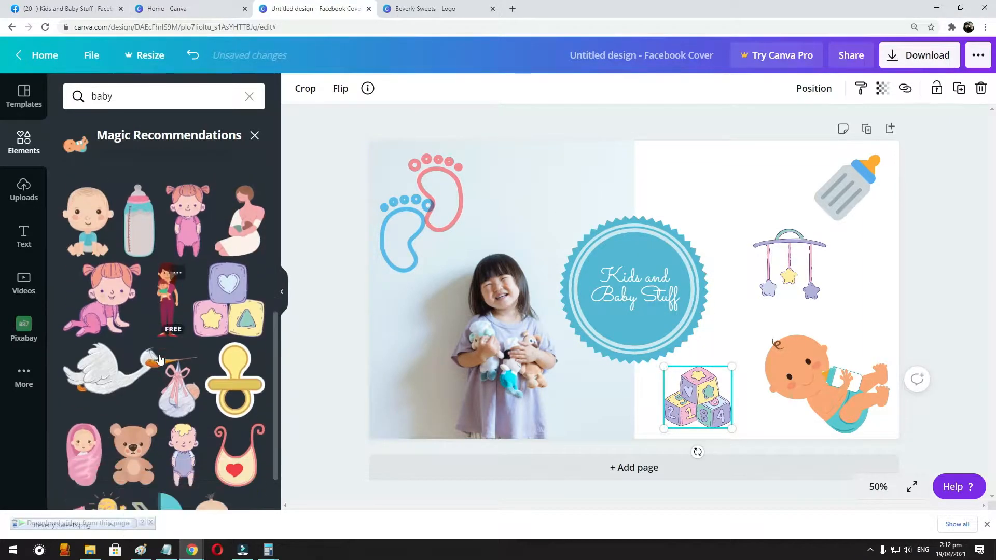
scroll(169, 395, down, 1)
click(175, 460)
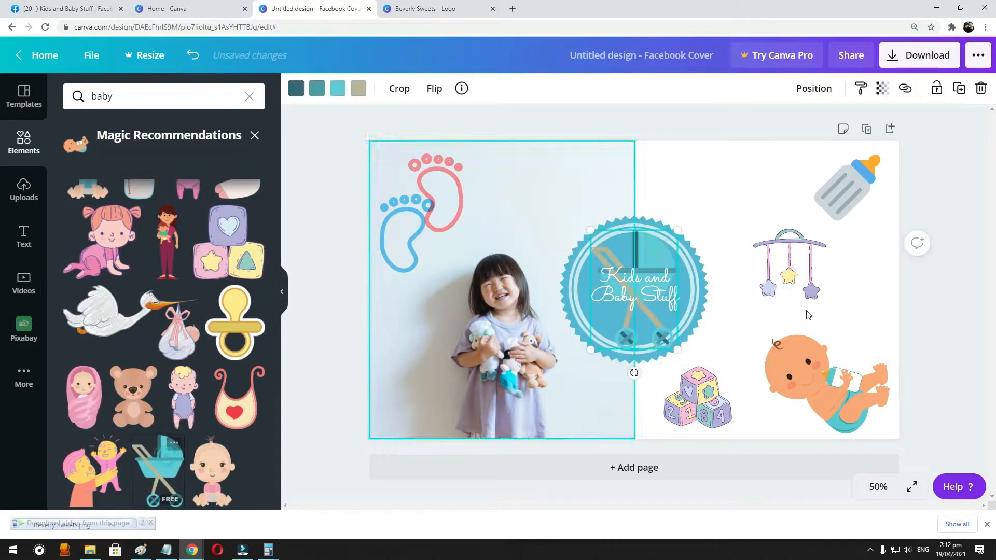
drag(662, 346, 716, 206)
- Tilt the footprints graphic slightly clockwise and move the stroller up and left, closer to the photo's edge
drag(419, 181, 428, 189)
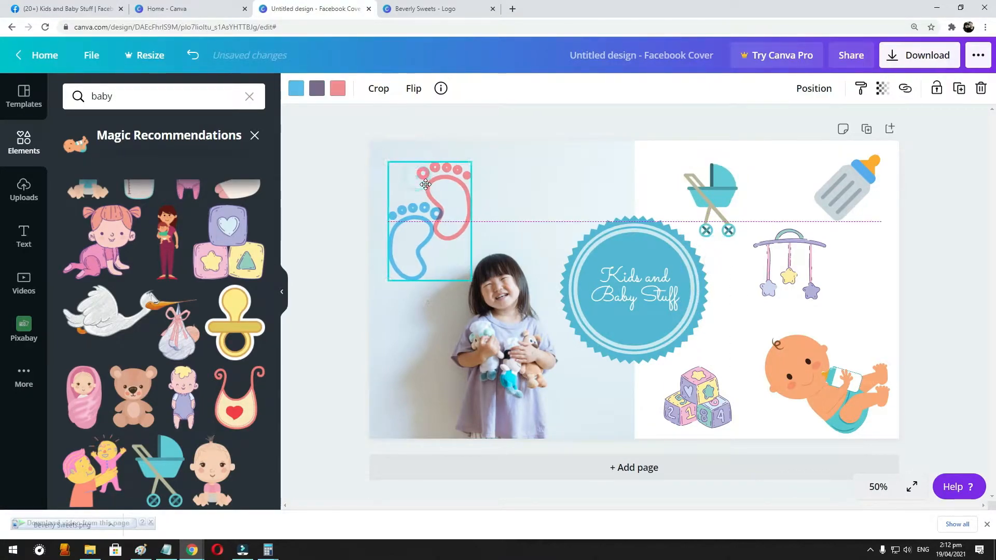
drag(429, 300, 413, 303)
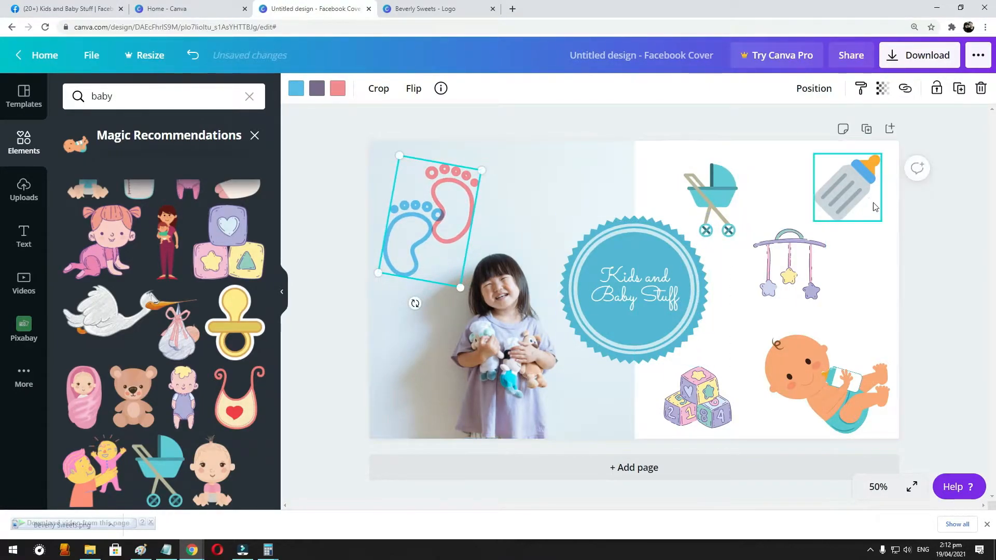
drag(711, 200, 691, 191)
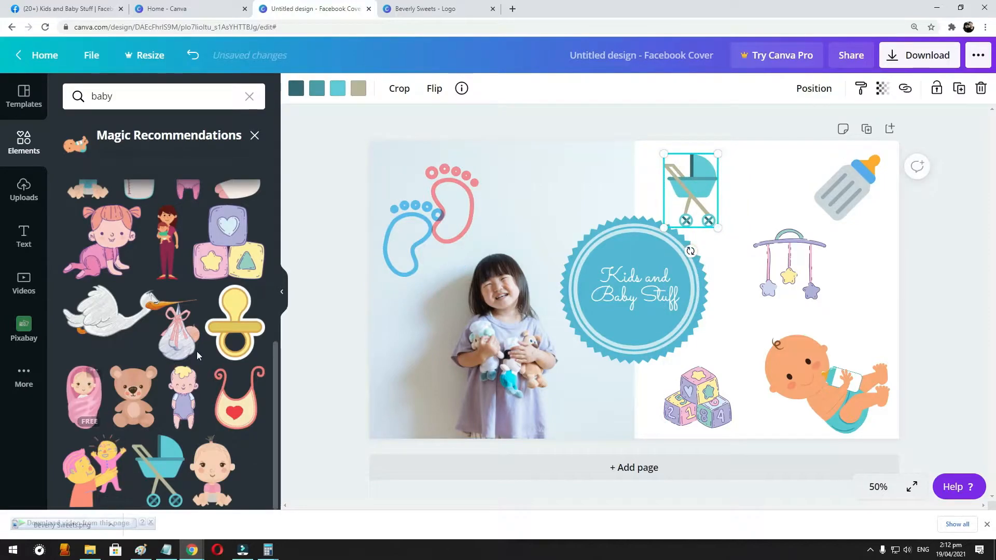
- Add the baby bib with the red heart and move it off the badge to just above the baby
click(235, 402)
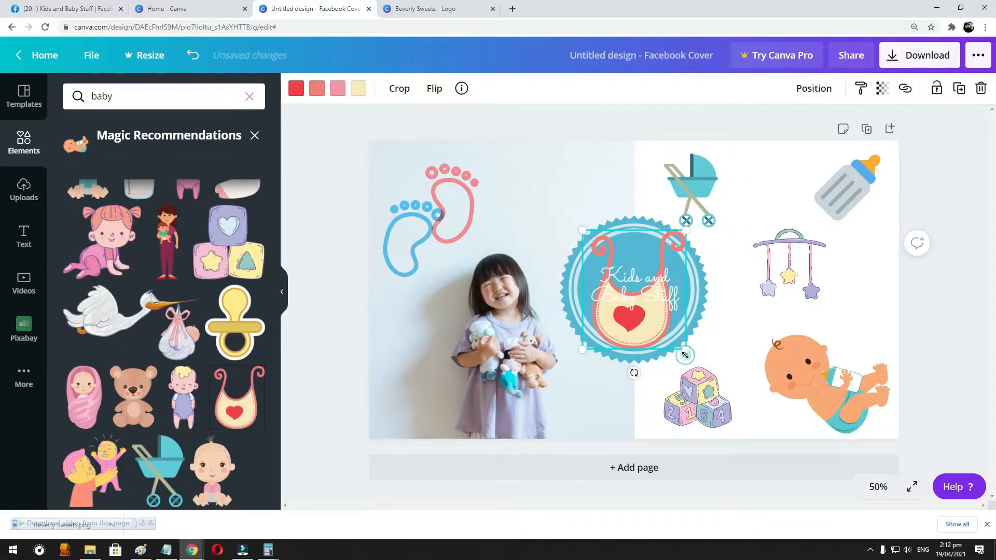
key(Right)
key(Right)
key(Right)
key(Right)
key(Right)
key(Right)
key(Right)
key(Right)
key(Right)
key(Right)
key(Right)
key(Right)
key(Right)
key(Right)
key(Right)
key(Right)
key(Right)
key(Right)
key(Right)
key(Right)
key(Right)
key(Right)
key(Right)
key(Right)
key(Right)
key(Right)
key(Right)
key(Right)
key(Right)
key(Right)
key(Right)
key(Right)
key(Right)
key(Right)
key(Right)
key(Right)
key(Right)
key(Right)
key(Right)
key(Right)
drag(716, 351, 871, 329)
- Shrink the bib and tilt it slightly counterclockwise, shifting the star mobile and bottle left to even out the spacing
drag(777, 262, 736, 271)
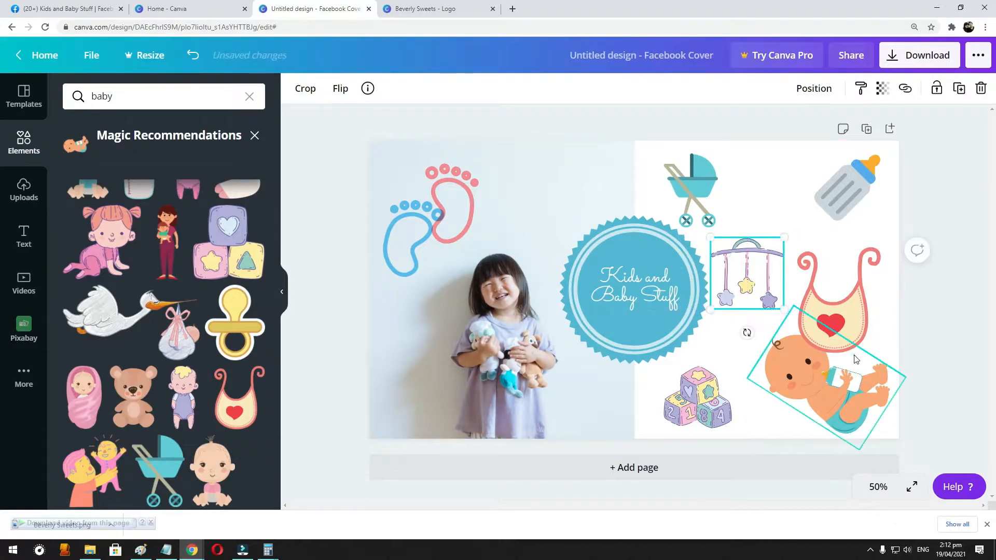
click(854, 320)
drag(881, 354, 863, 311)
drag(850, 360, 857, 359)
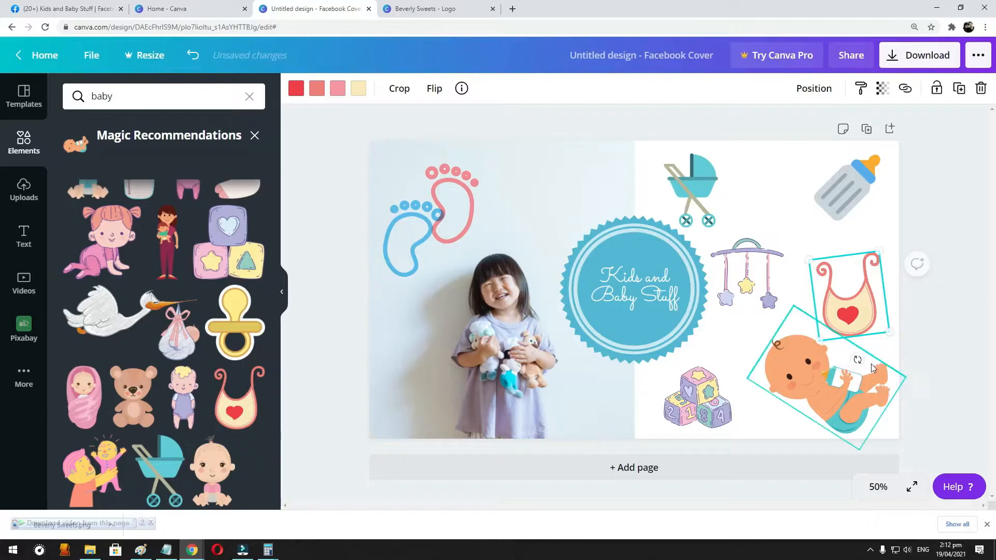
drag(747, 272, 755, 268)
drag(868, 197, 864, 198)
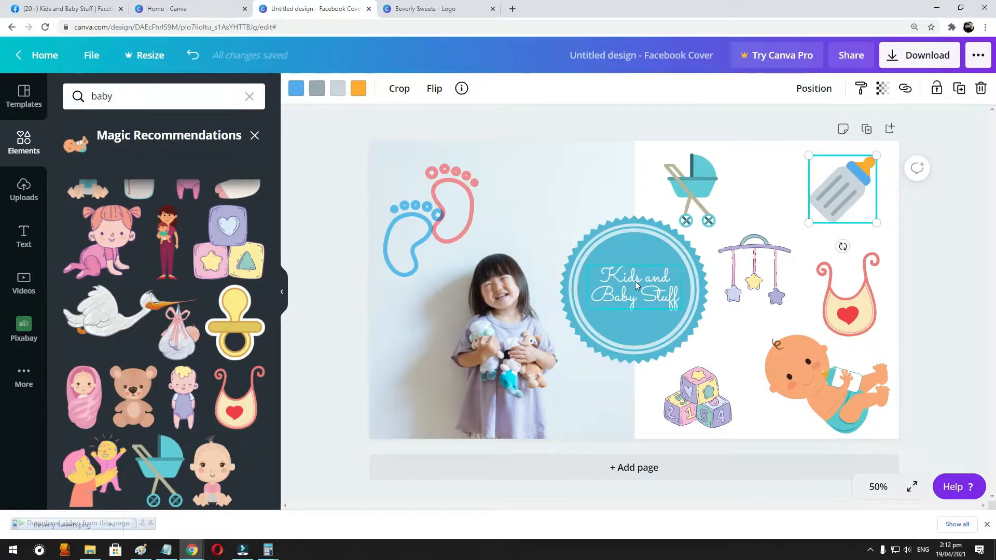
- Move the toy blocks between the stroller and the bottle, shrink the stroller and line the three up in a top row
click(683, 344)
drag(698, 410, 767, 186)
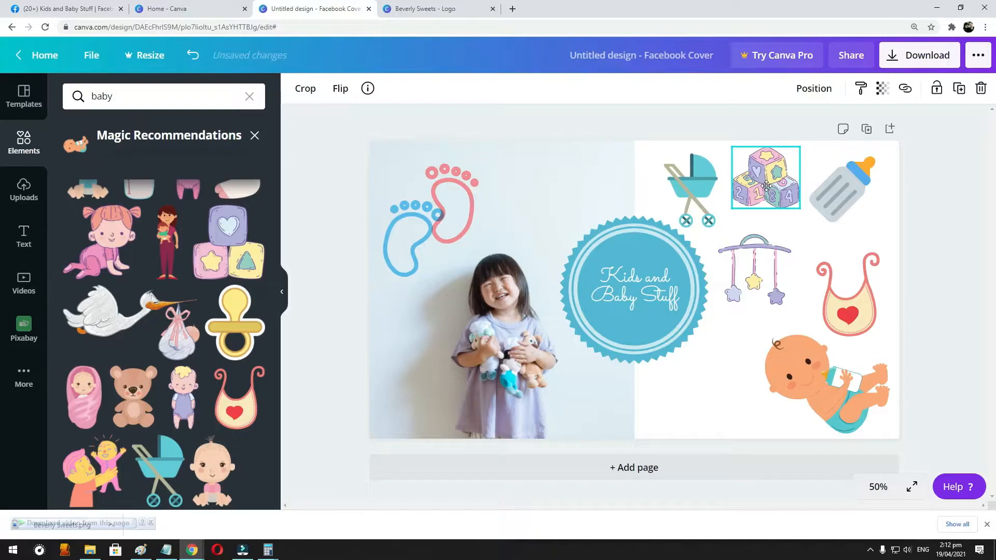
drag(687, 162, 677, 158)
drag(706, 223, 697, 210)
drag(767, 175, 755, 178)
drag(843, 178, 843, 171)
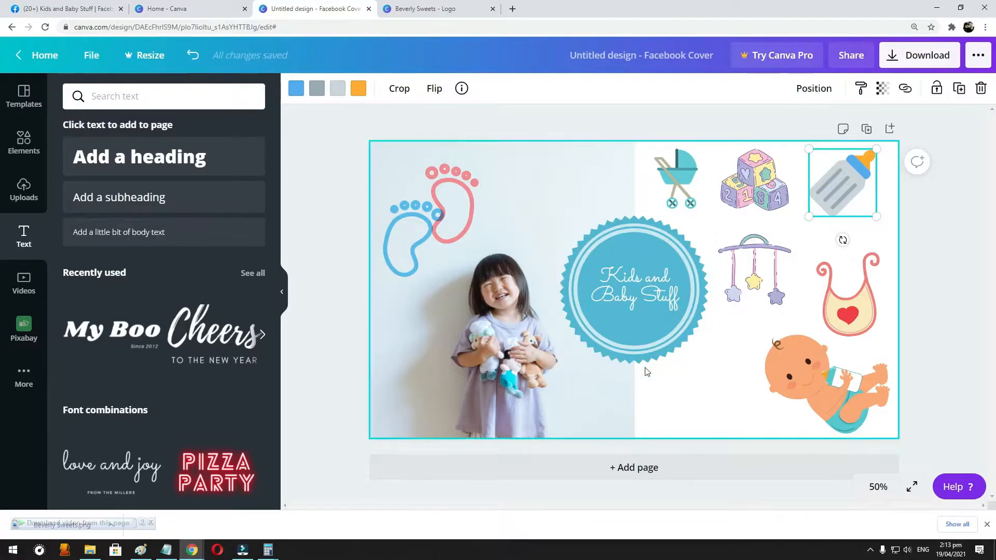
- Move the footprints, made smaller, into the free space between the badge and the baby, and shift the baby slightly left
drag(437, 224, 696, 376)
drag(830, 382, 818, 378)
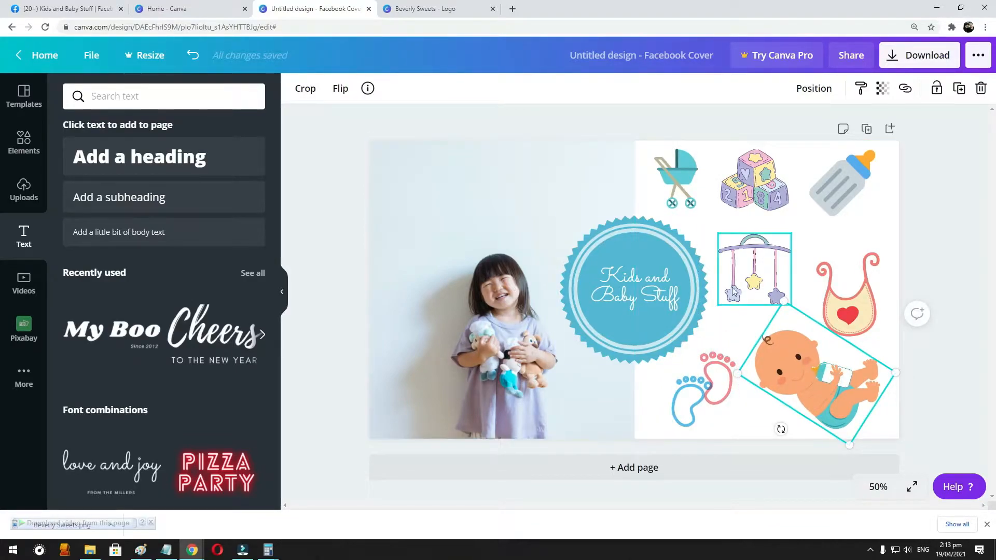
- Add a subheading above the girl in the photo and change its text to "CONTACT NUMBER:"
click(154, 208)
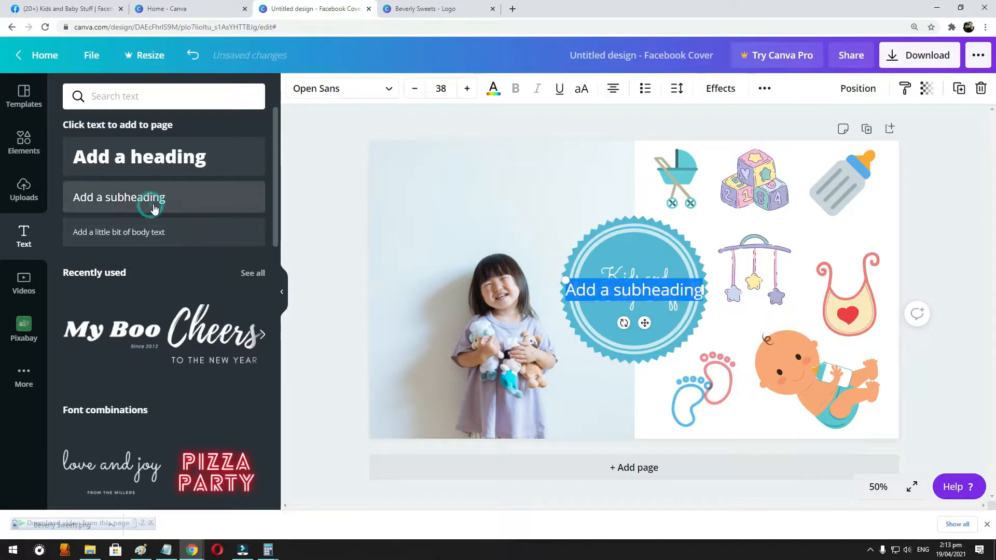
drag(676, 282, 506, 194)
double_click(505, 193)
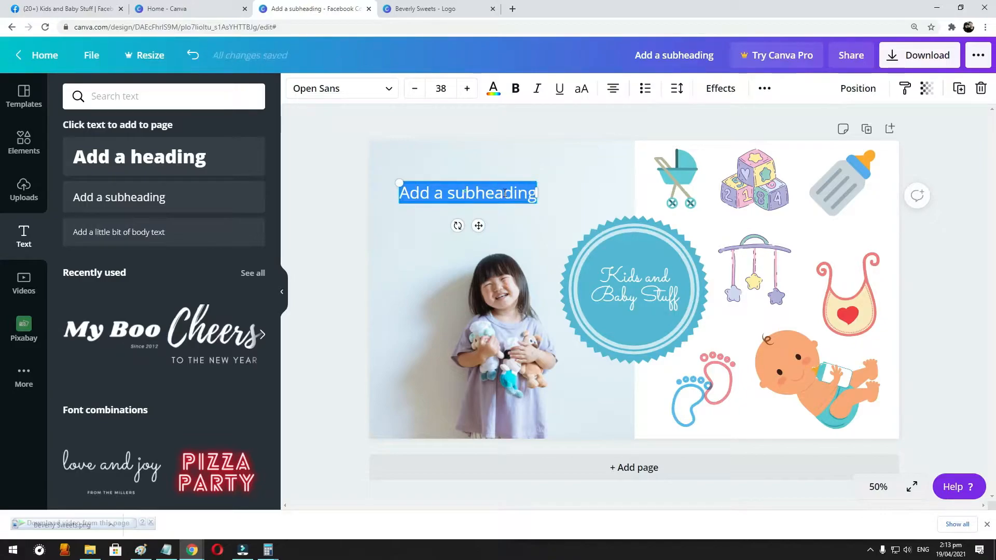
click(502, 190)
key(ctrl+a)
text(CONTAC)
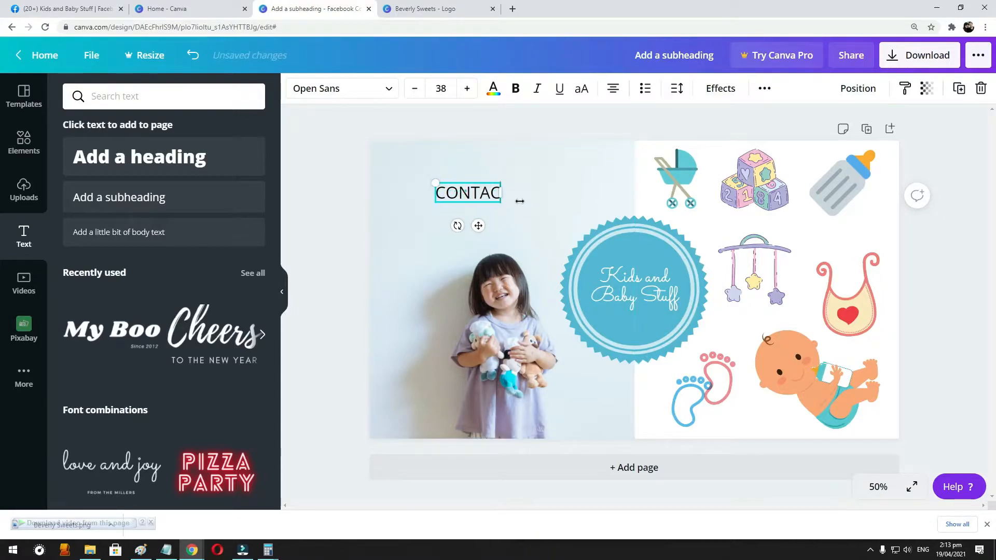
text(T NUMBER)
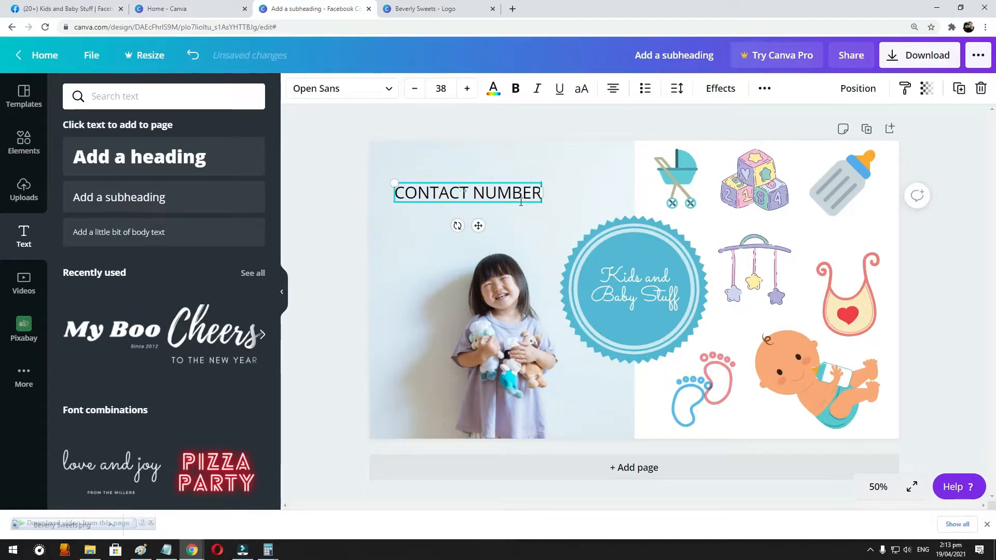
text(")
key(BackSpace)
text(:)
- Make the "CONTACT NUMBER:" text bold and apply the Lift effect to it
key(ctrl+a)
key(ctrl+b)
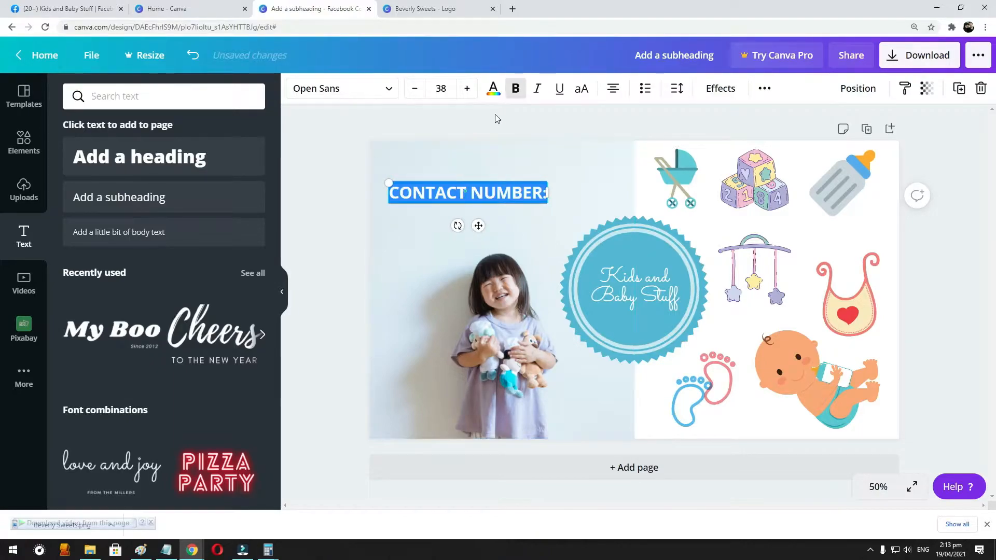
click(720, 88)
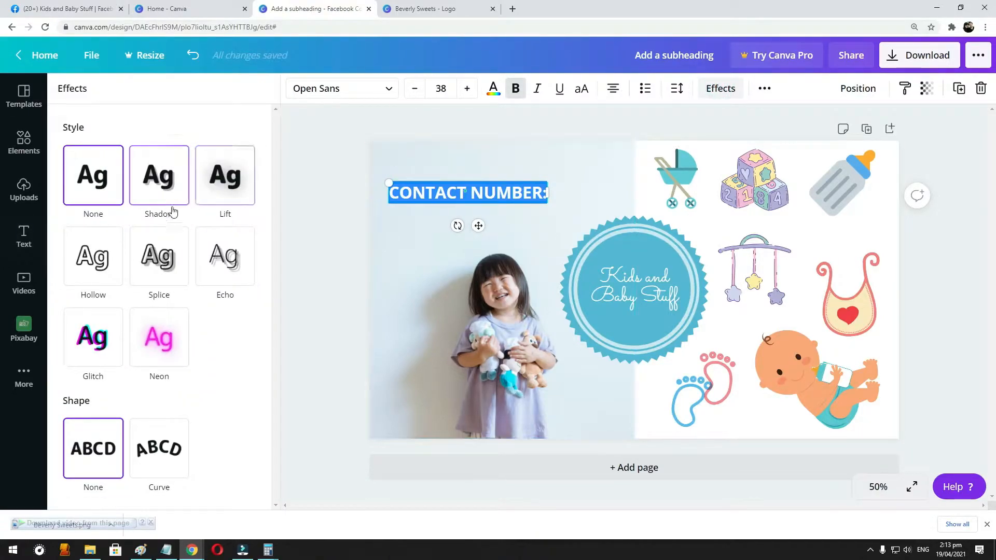
click(225, 175)
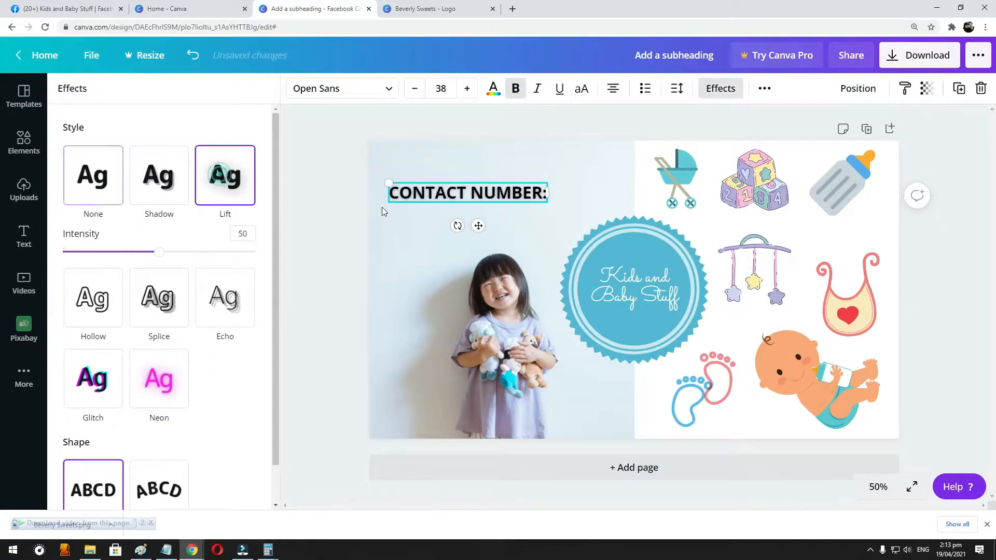
- Color the "CONTACT NUMBER:" text in the badge's blue and set its effect style to None
click(494, 88)
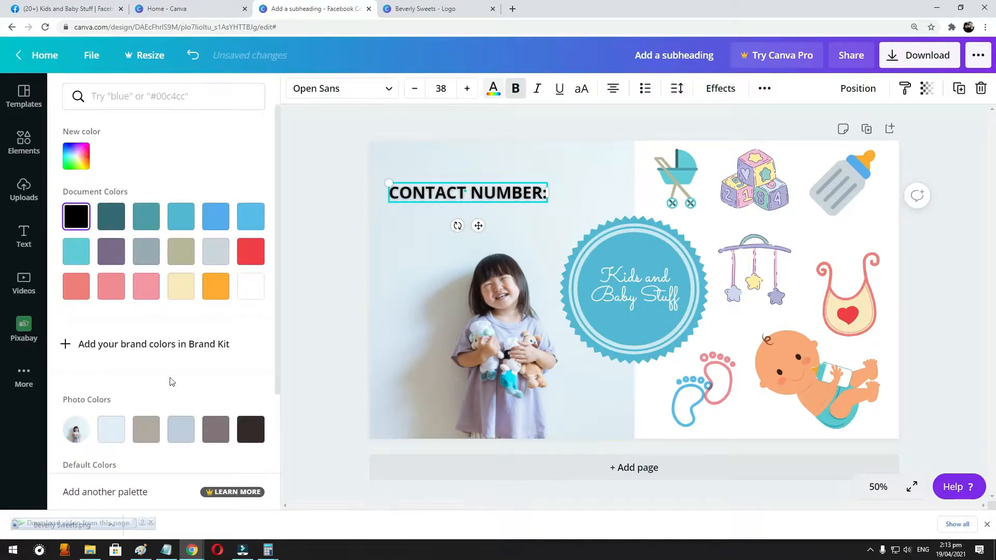
click(181, 216)
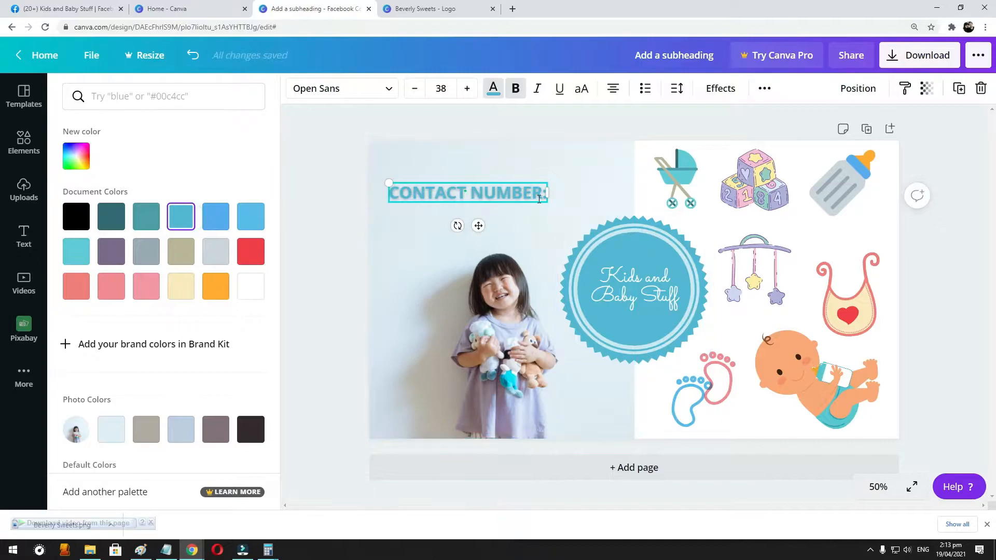
click(718, 90)
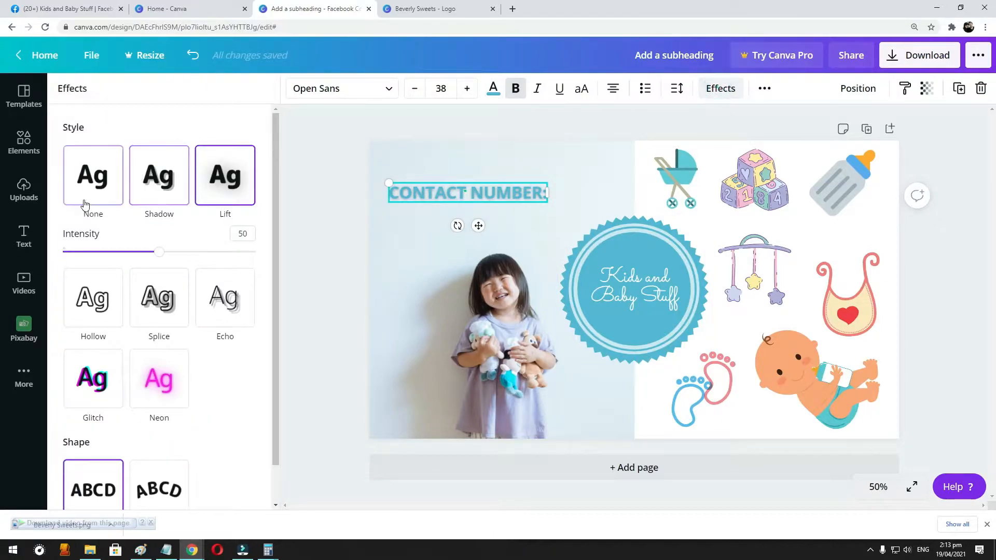
click(93, 176)
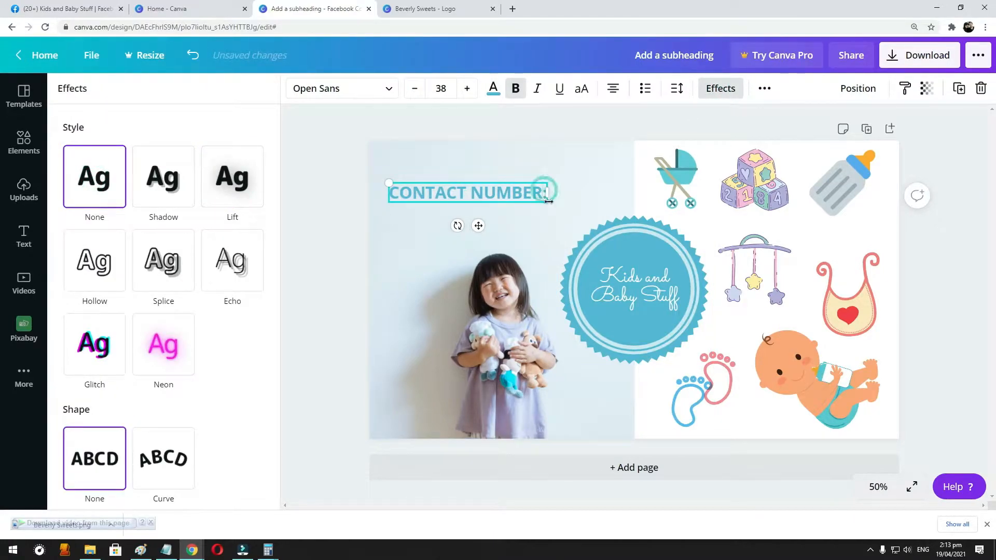
- Reduce the "CONTACT NUMBER:" text to size 29.6 and place it in the upper-left corner of the girl's photo
click(550, 195)
click(539, 196)
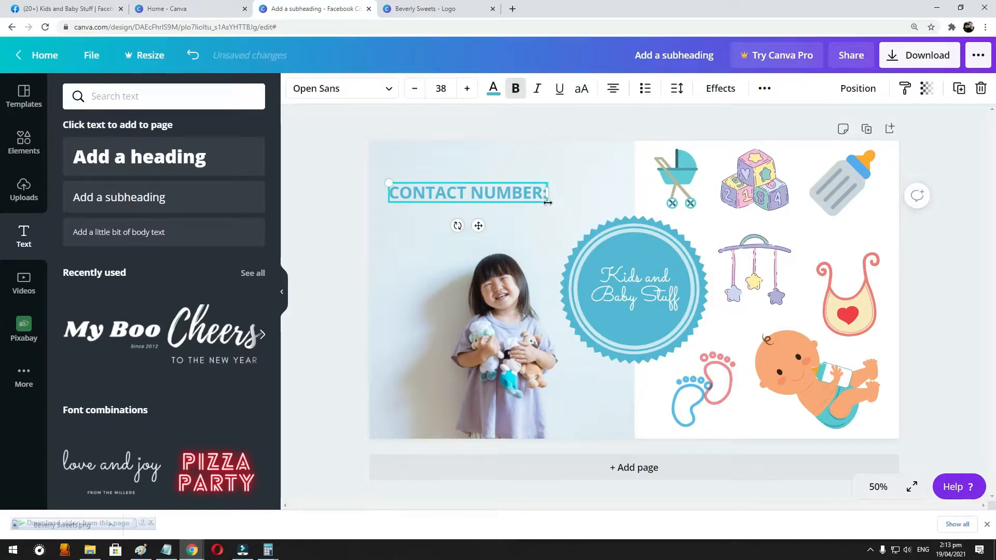
drag(545, 197, 558, 158)
click(468, 89)
click(468, 89)
click(469, 89)
click(468, 89)
click(468, 89)
drag(469, 187, 456, 190)
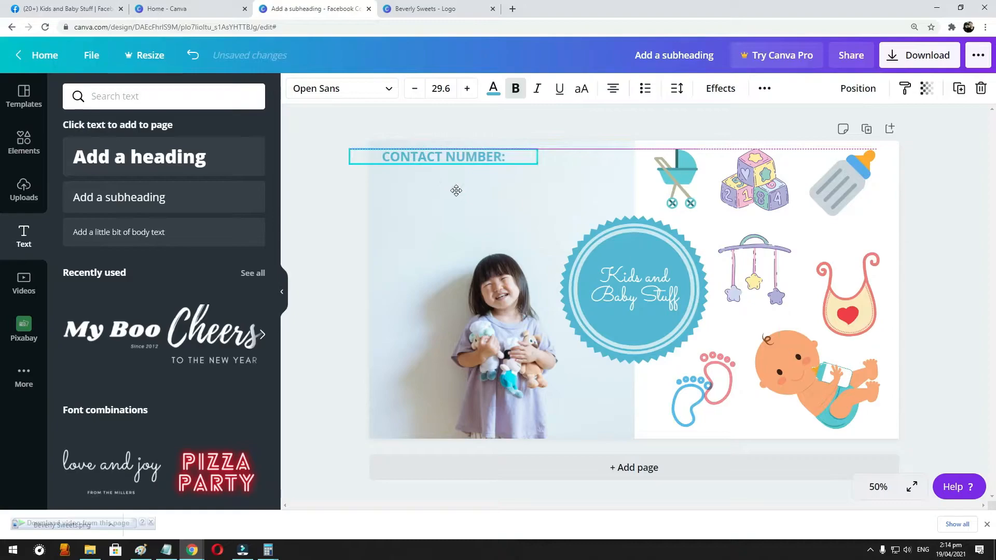
click(442, 236)
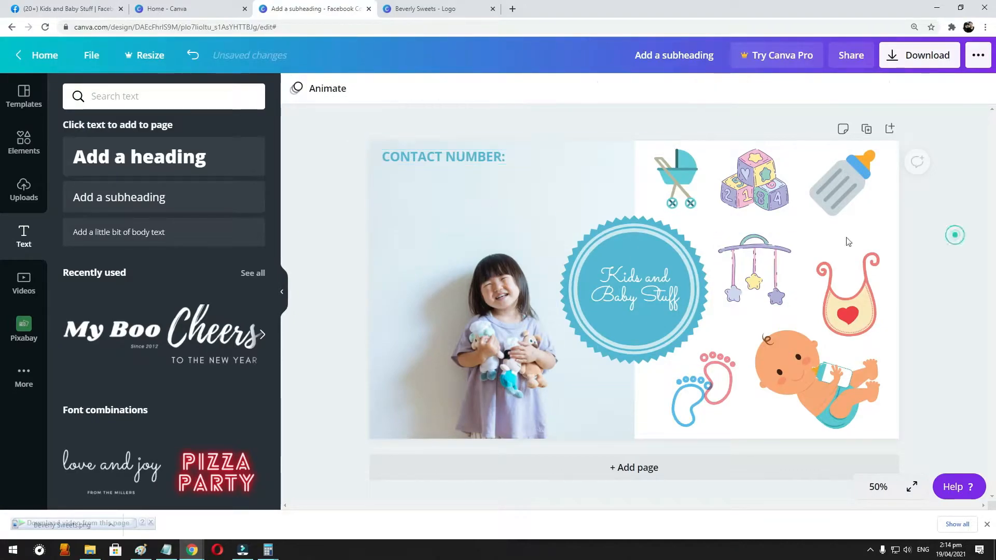
- Enlarge the girl's photo beyond the cover's upper-left corner and shift the image right within its crop so she stands clear of the badge
drag(370, 135, 295, 112)
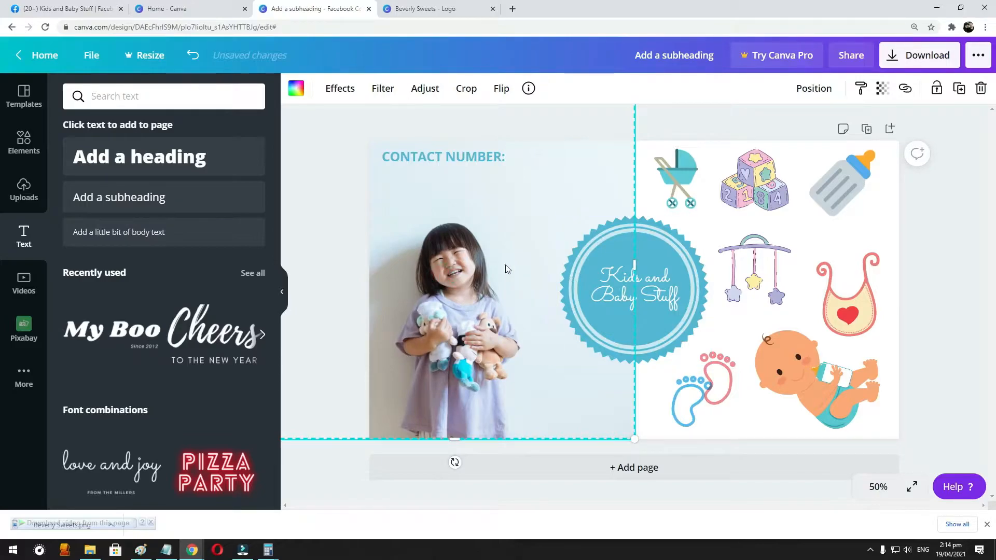
double_click(458, 266)
drag(459, 266, 500, 267)
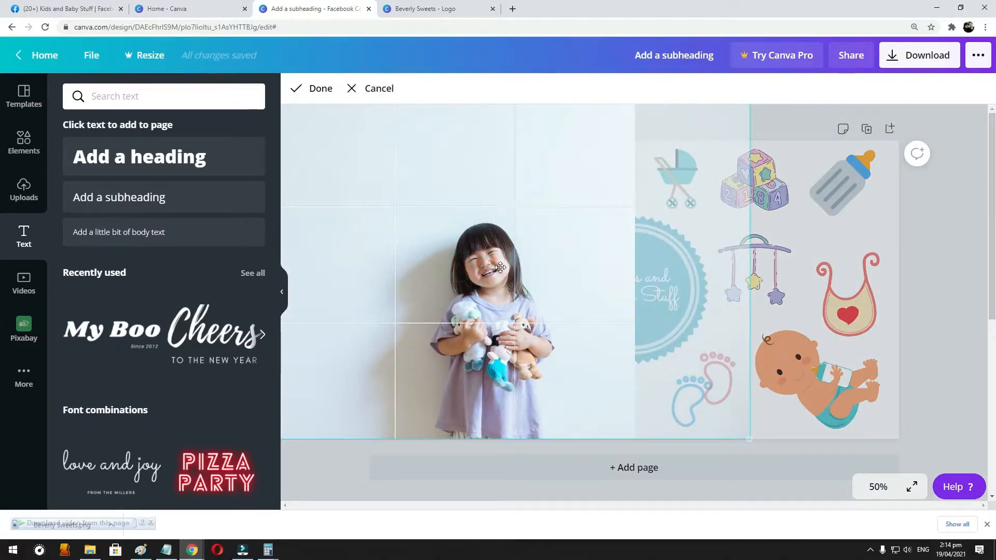
click(875, 247)
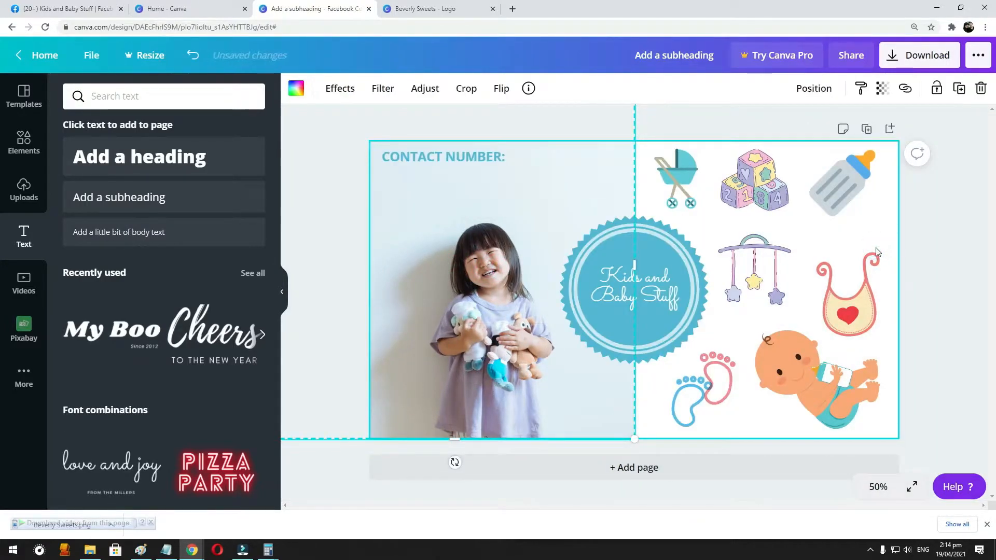
- Duplicate the "CONTACT NUMBER:" text and place the copy directly below the original
click(413, 164)
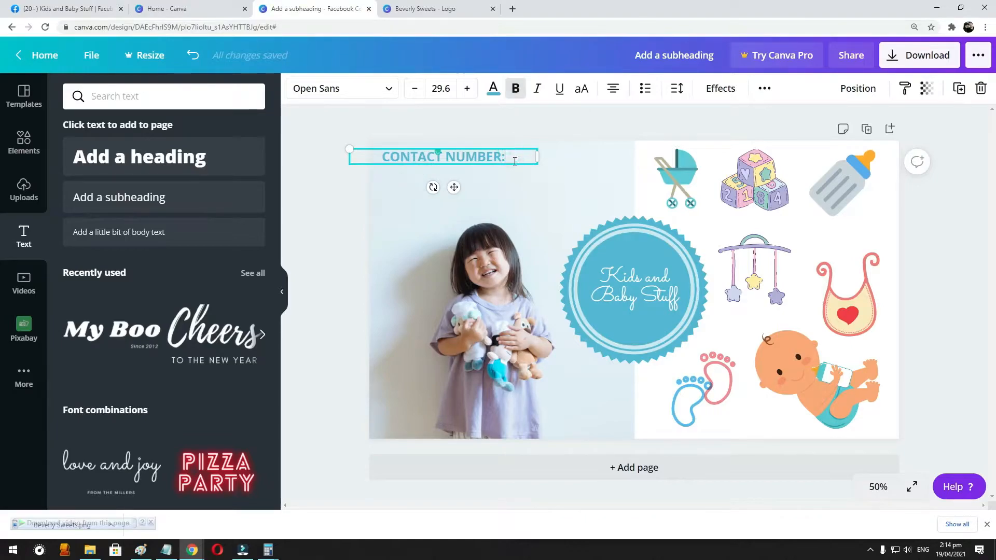
click(433, 190)
click(583, 199)
click(499, 157)
key(ctrl+d)
mouse_move(490, 163)
mouse_down()
mouse_move(485, 184)
mouse_move(482, 176)
mouse_up()
- Replace the duplicated text with the shop's phone number, separating the digits into three groups with spaces
triple_click(482, 176)
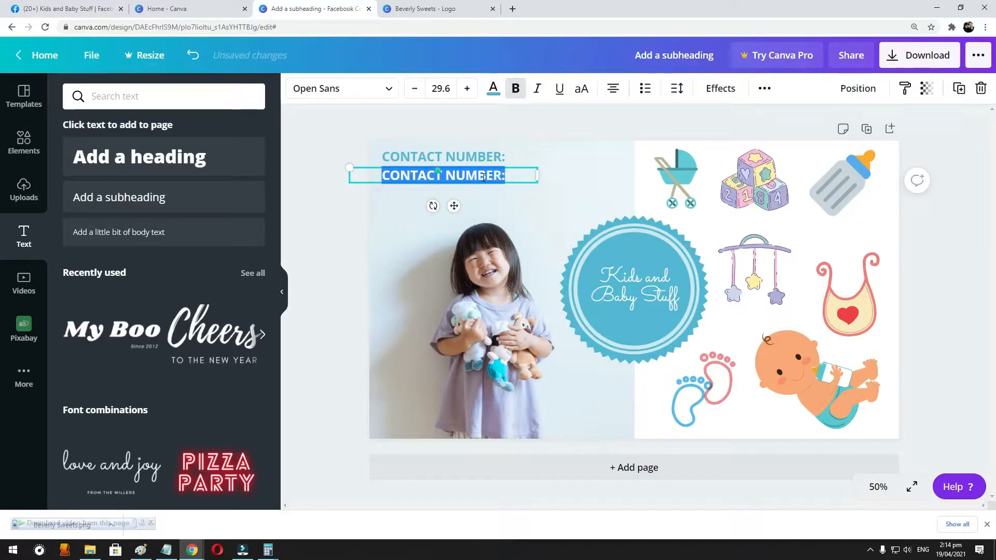
text(09)
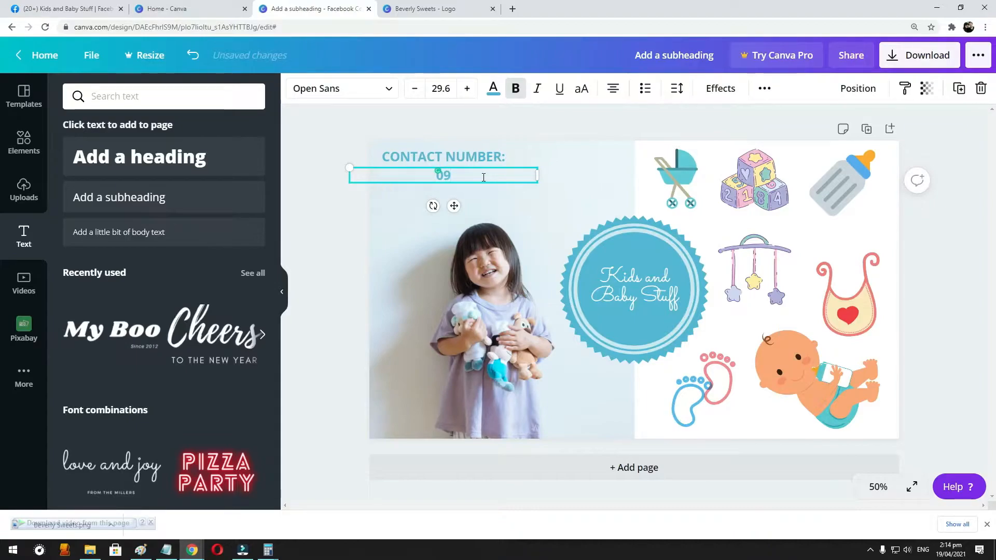
key(BackSpace)
key(BackSpace)
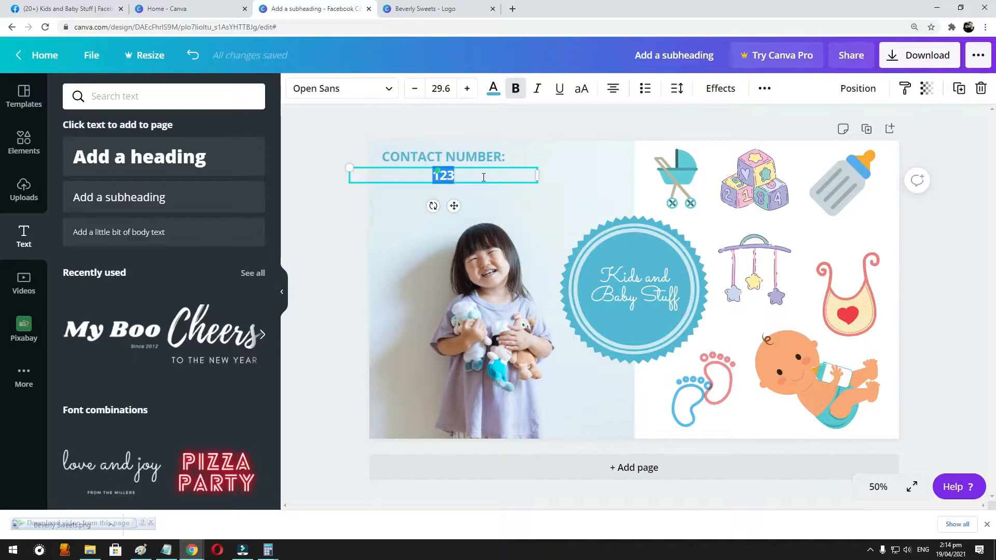
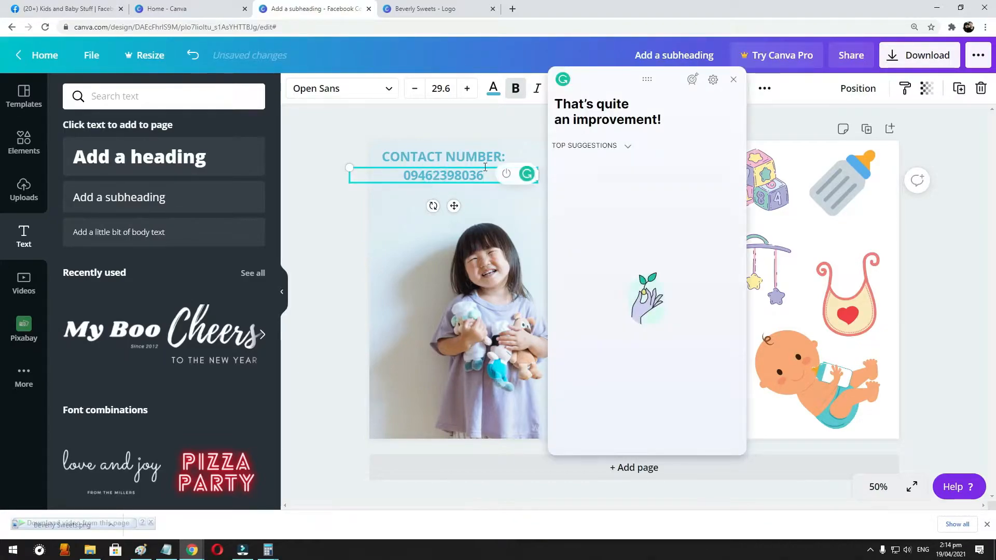
click(732, 78)
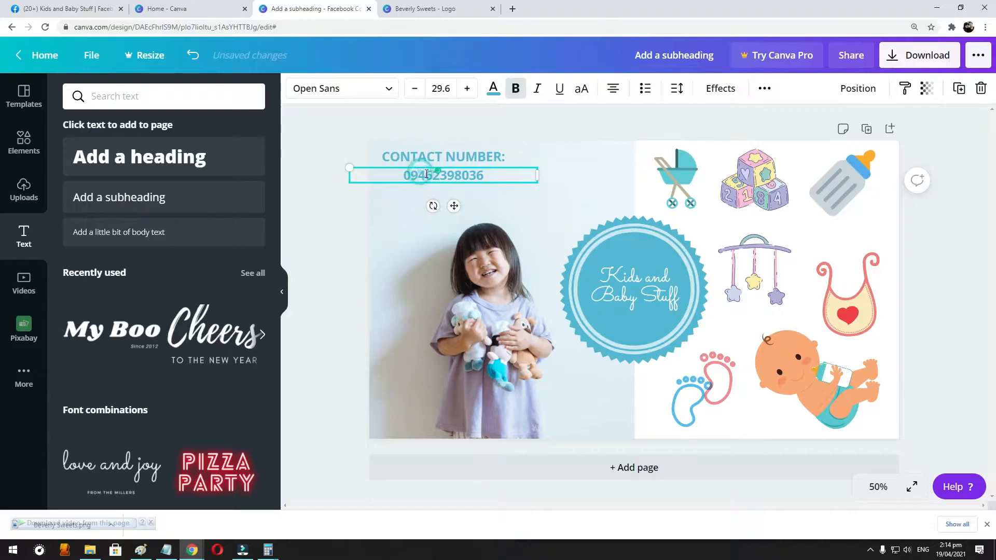
click(455, 175)
- Left-align the phone number text and line it up with the start of the "CONTACT NUMBER:" heading
drag(502, 175, 305, 176)
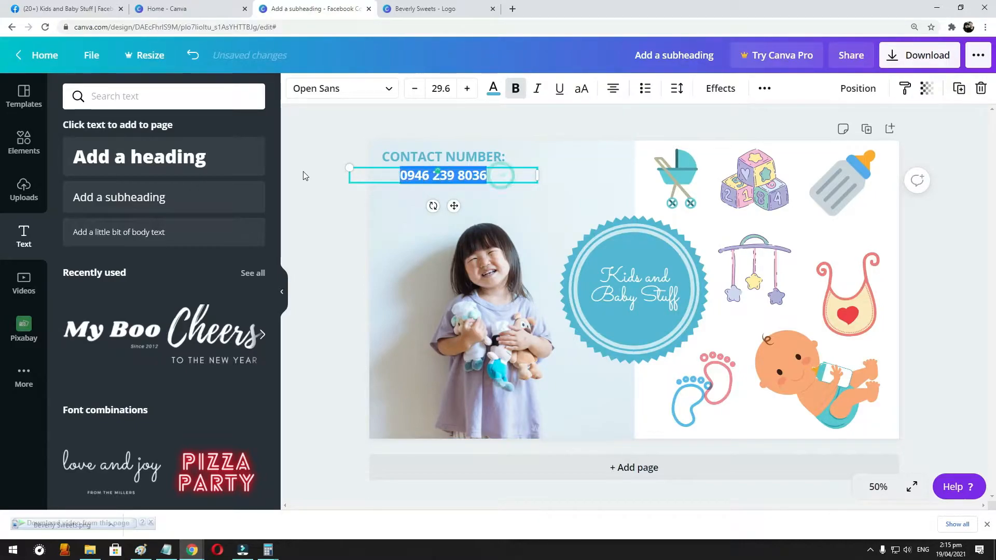
click(430, 175)
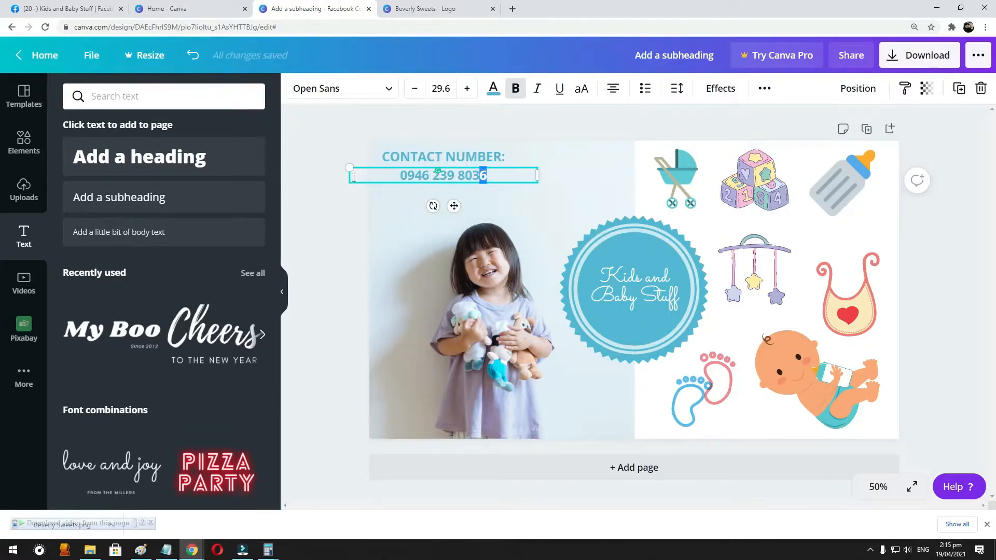
click(377, 173)
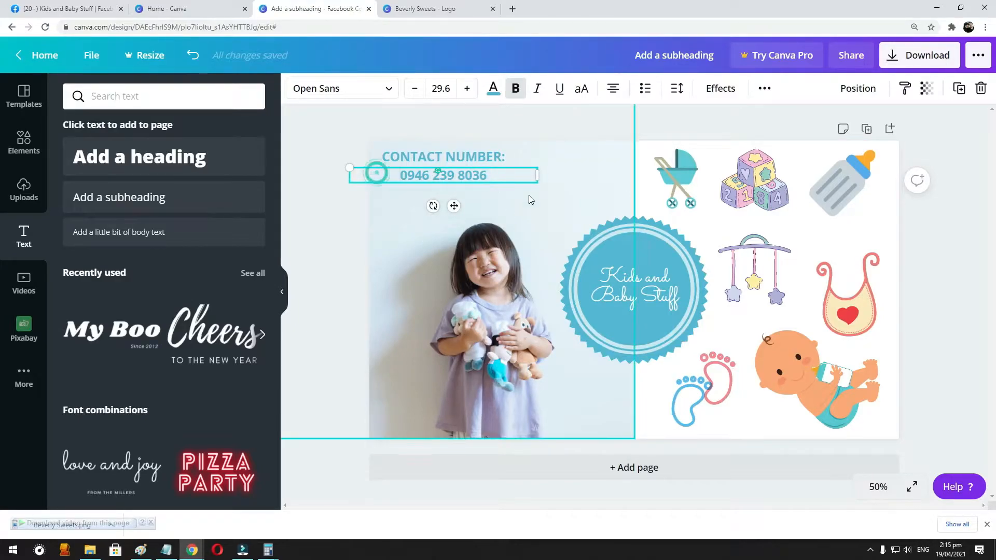
click(619, 91)
click(578, 180)
drag(447, 180, 478, 181)
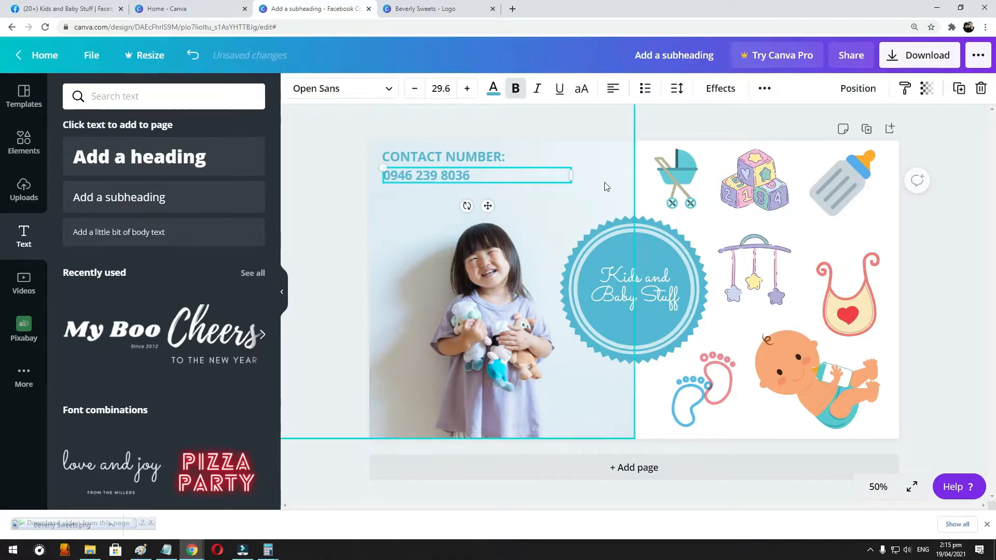
- Color the phone number in the coral shade from the document colors
click(491, 89)
click(251, 251)
click(567, 182)
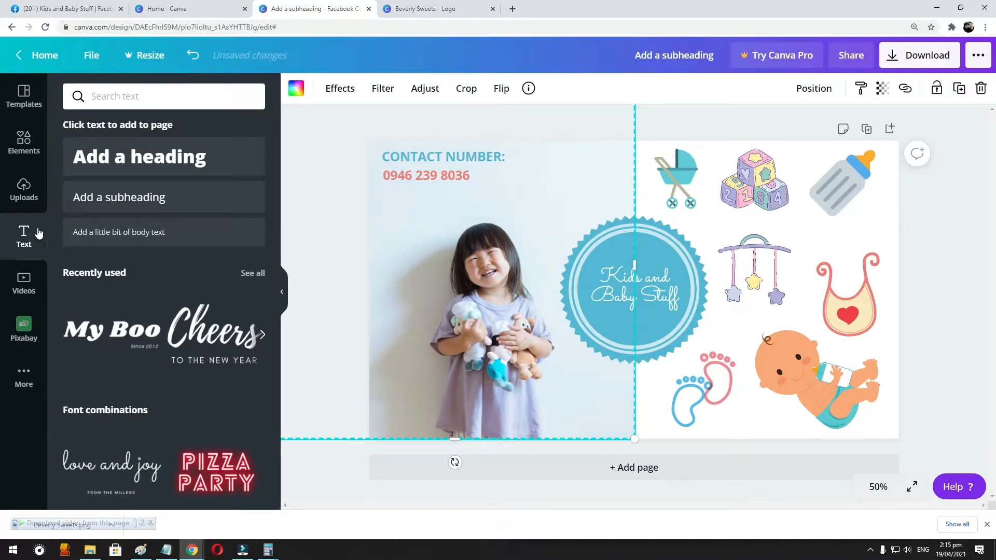
- Add a square shape, flatten it into a narrow bar over "CONTACT NUMBER:", and move the phone number slightly down
click(24, 141)
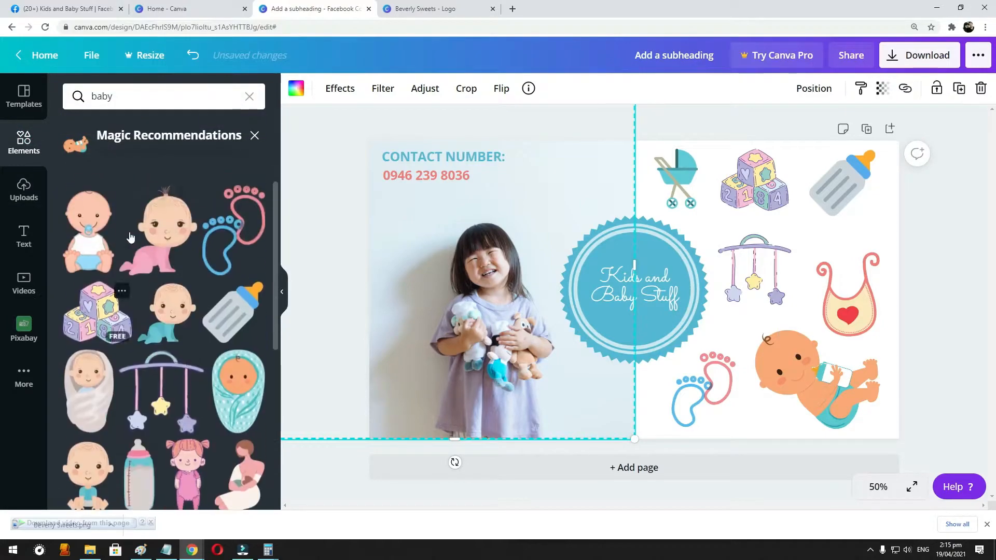
click(249, 96)
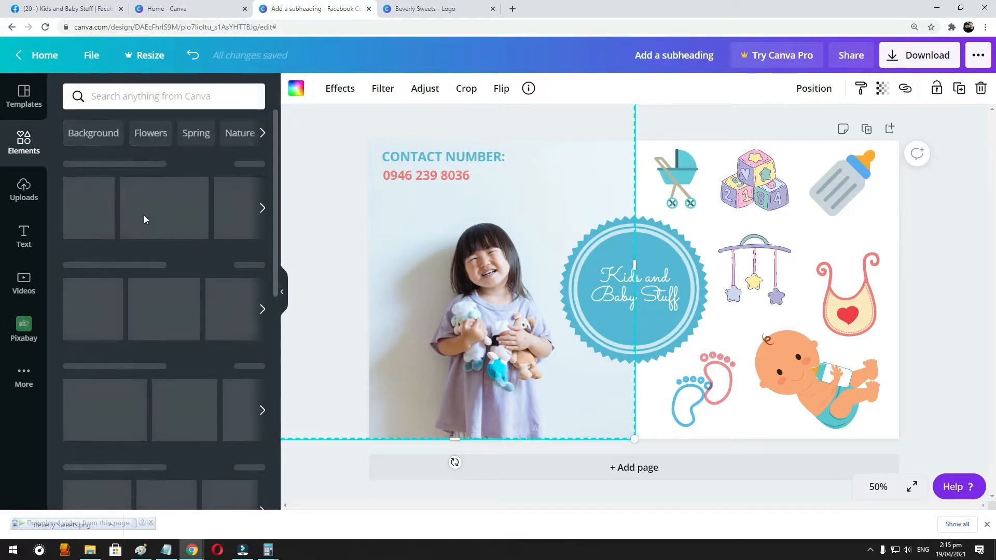
click(122, 301)
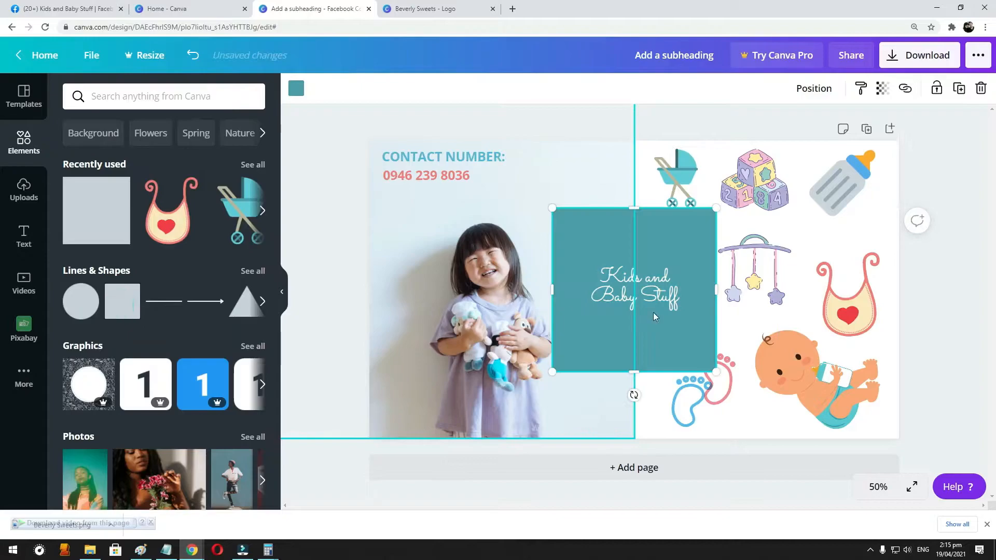
drag(715, 369, 545, 165)
drag(457, 180, 460, 166)
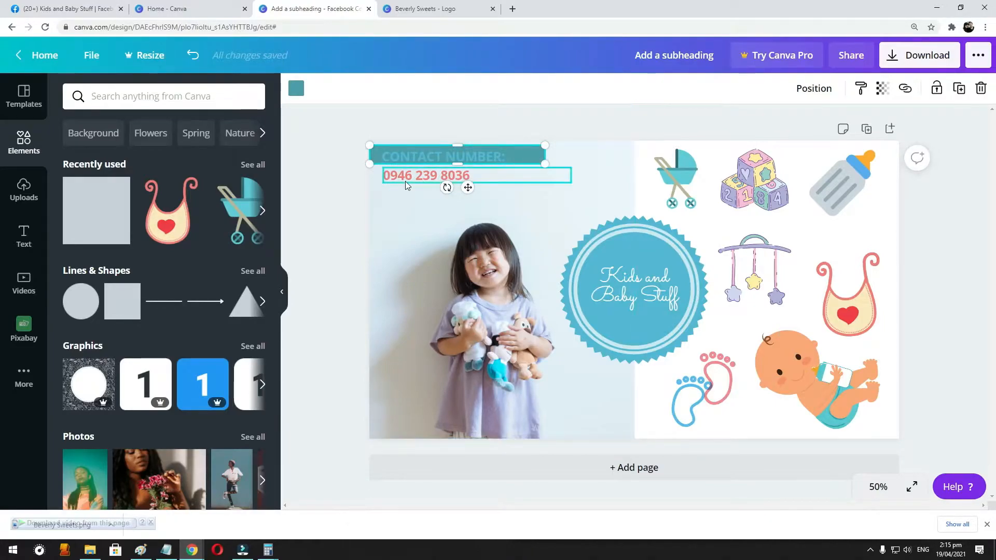
drag(406, 181, 406, 189)
- Arrange the layers so the bar lies behind the "CONTACT NUMBER:" text and in front of the girl's photo
right_click(521, 152)
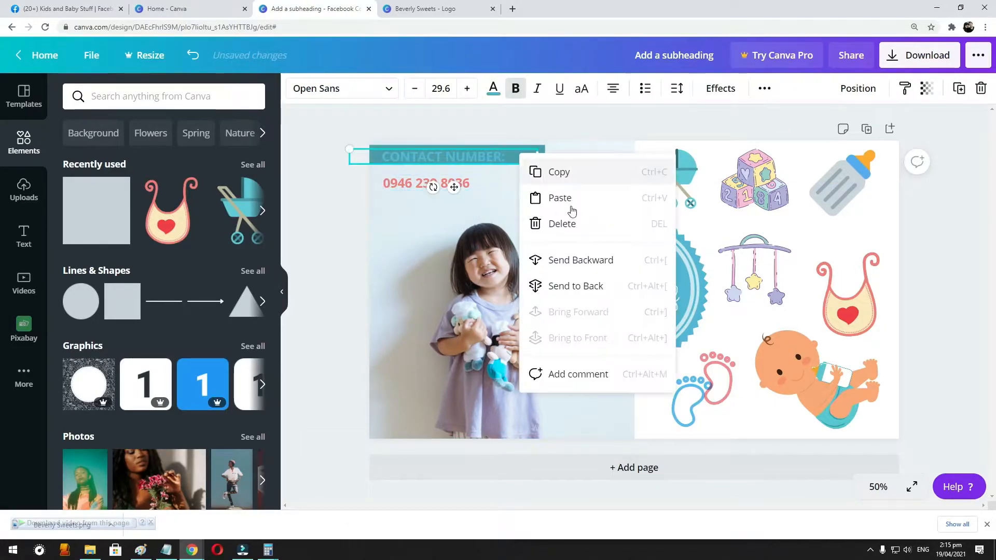
click(581, 259)
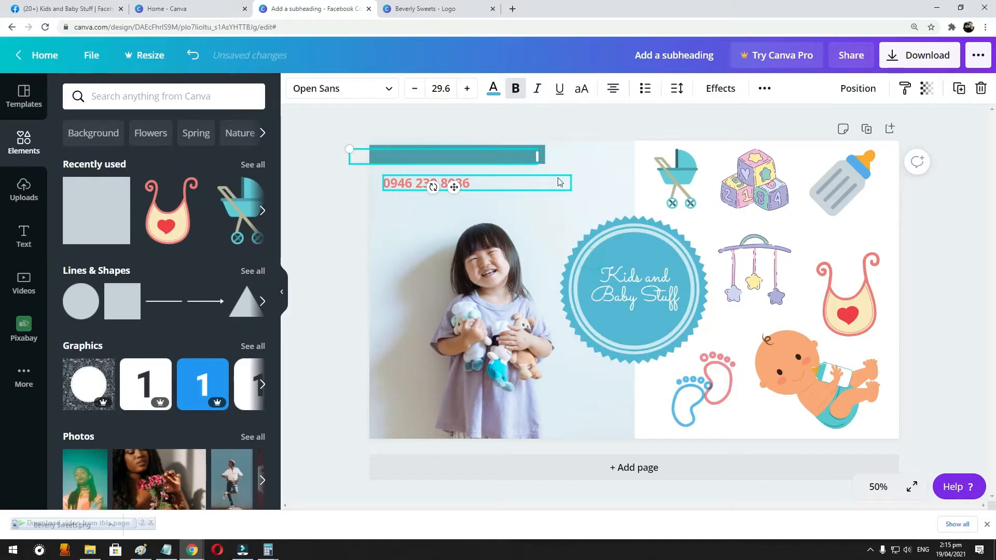
right_click(356, 156)
click(416, 152)
right_click(416, 152)
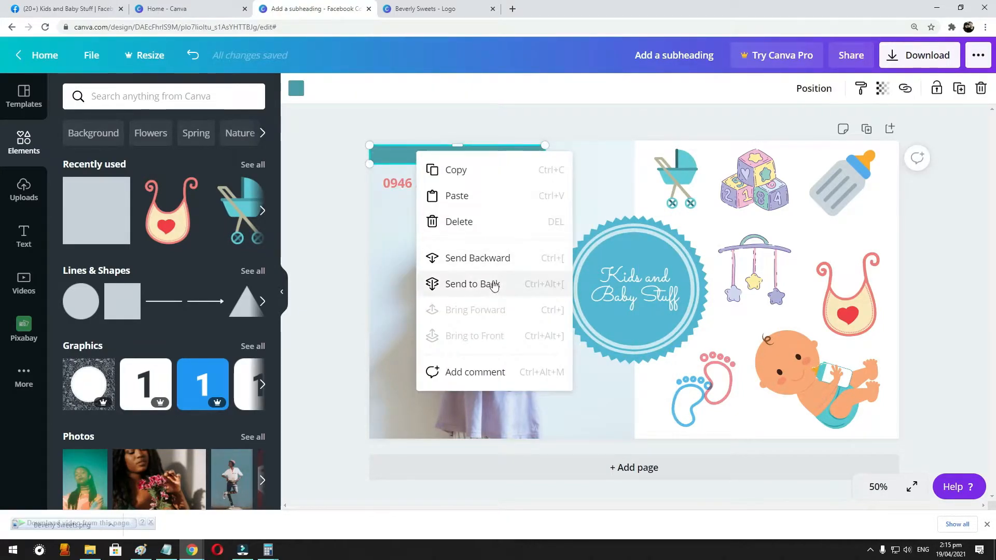
click(505, 286)
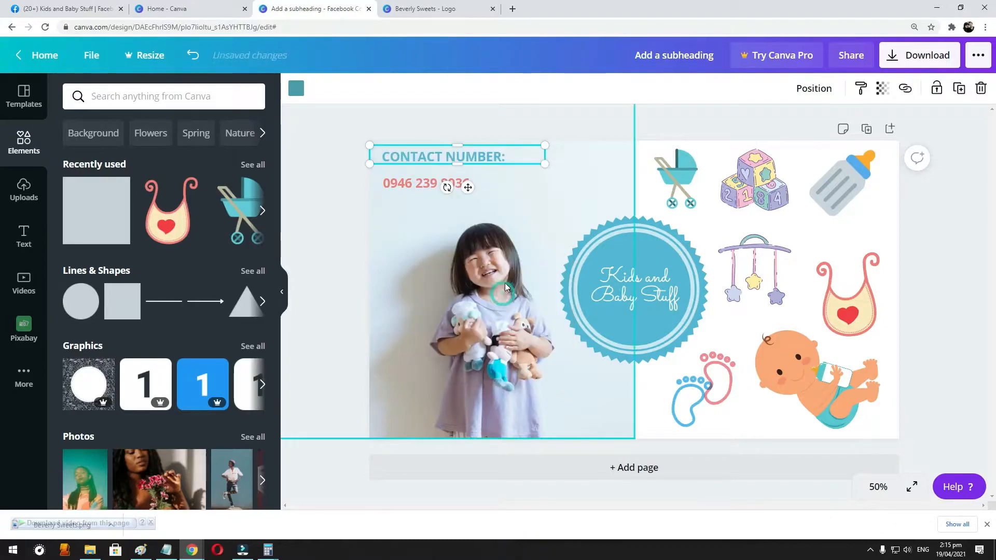
right_click(561, 168)
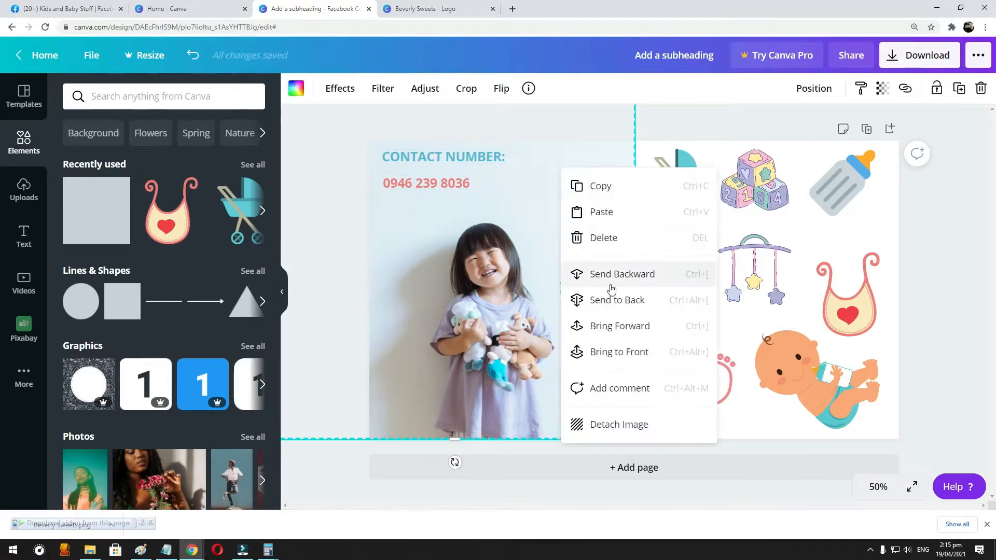
click(612, 299)
- Color the "CONTACT NUMBER:" text white and center the bar vertically on it
click(528, 156)
click(493, 88)
click(208, 304)
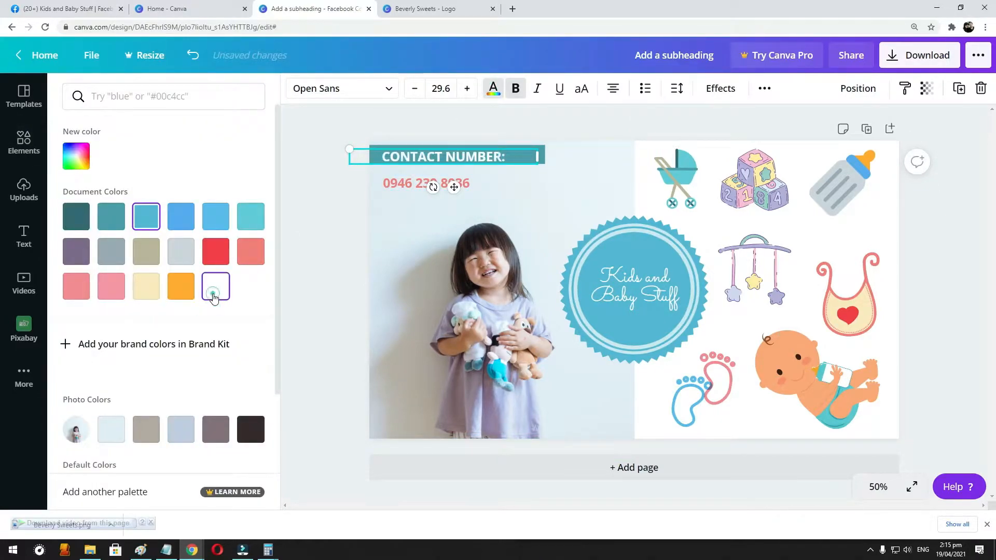
click(544, 202)
click(543, 157)
drag(543, 157, 564, 167)
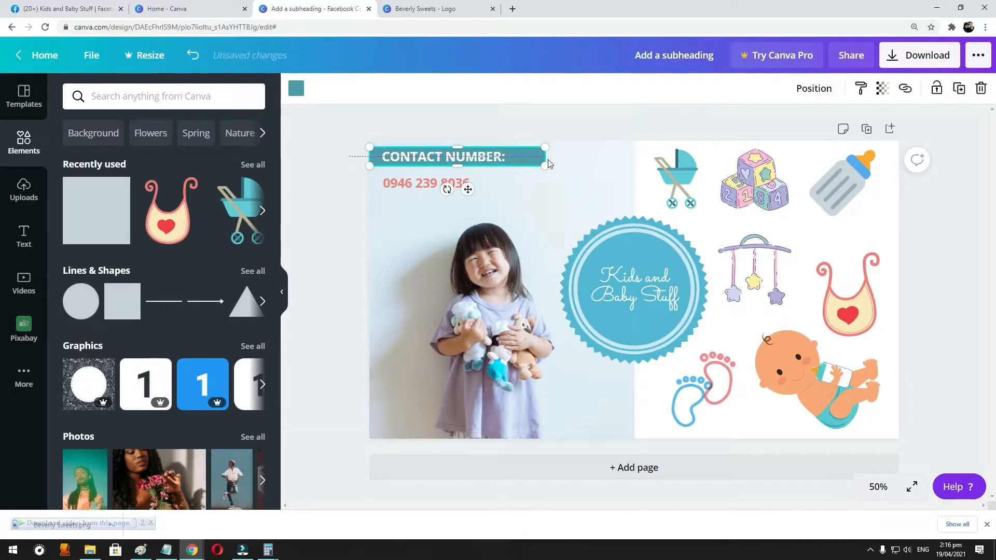
click(620, 201)
- Move the phone number right and closer below the bar, and set its font to Playlist Script after trying Sacramento
click(420, 183)
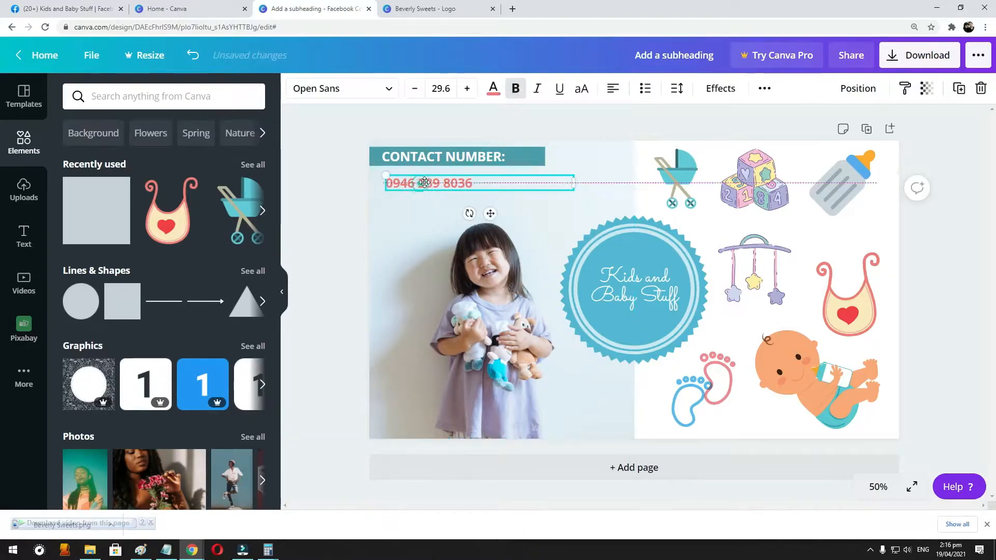
drag(424, 182, 437, 175)
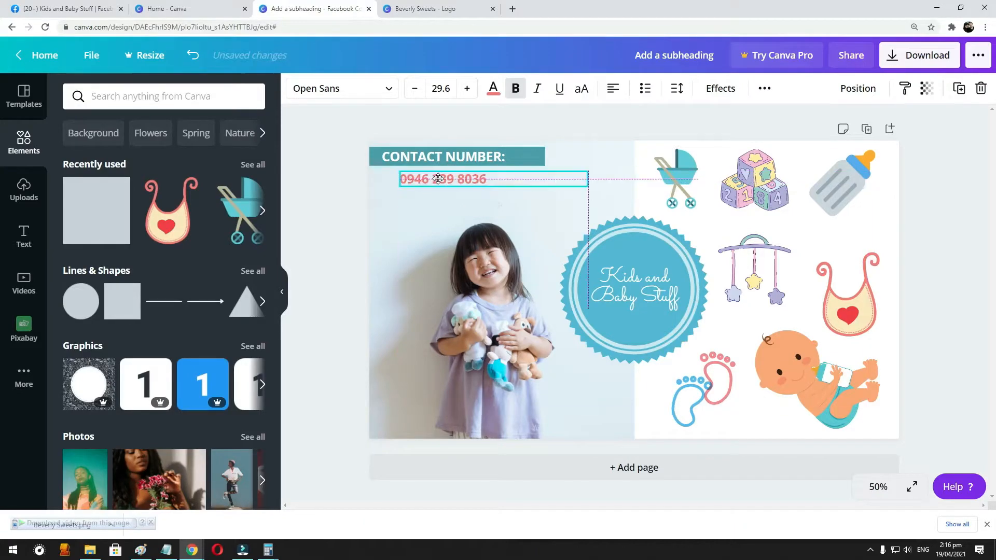
click(386, 93)
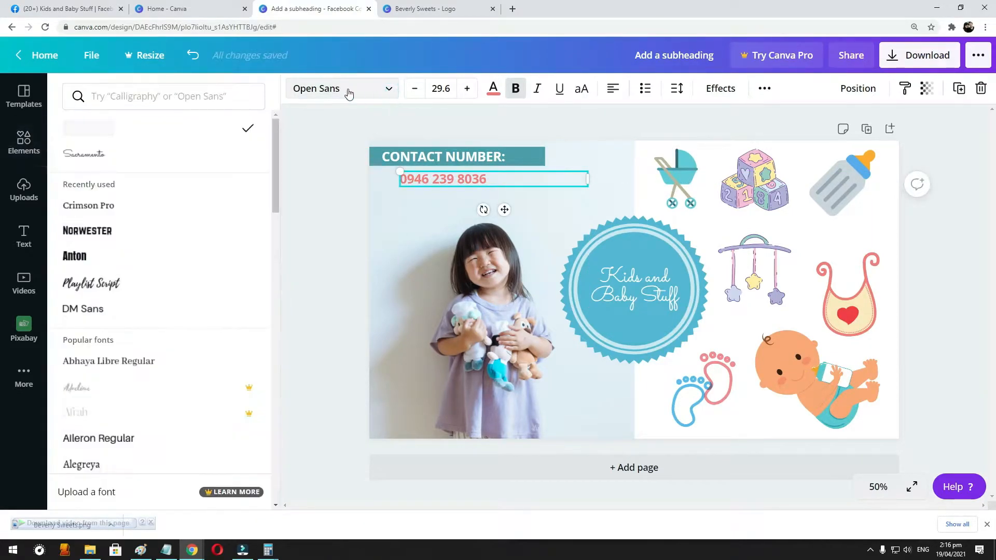
click(131, 159)
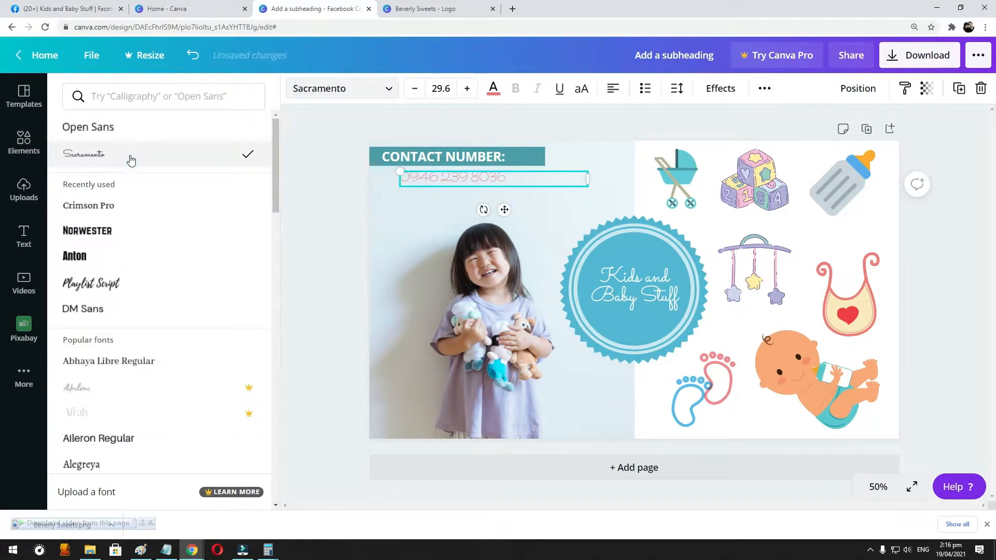
click(120, 292)
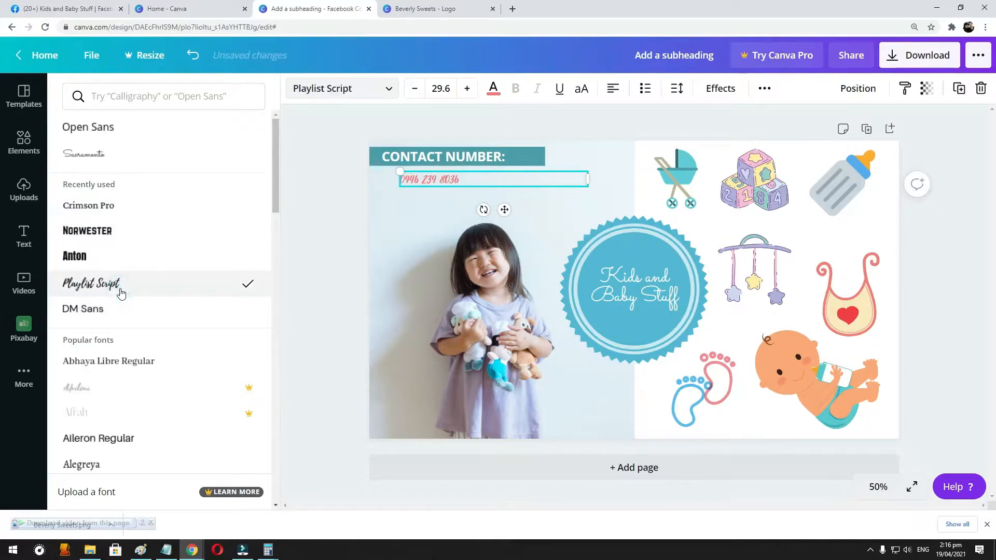
- Enlarge the phone number text to size 71.2
click(472, 89)
click(472, 89)
click(472, 89)
click(472, 89)
click(472, 89)
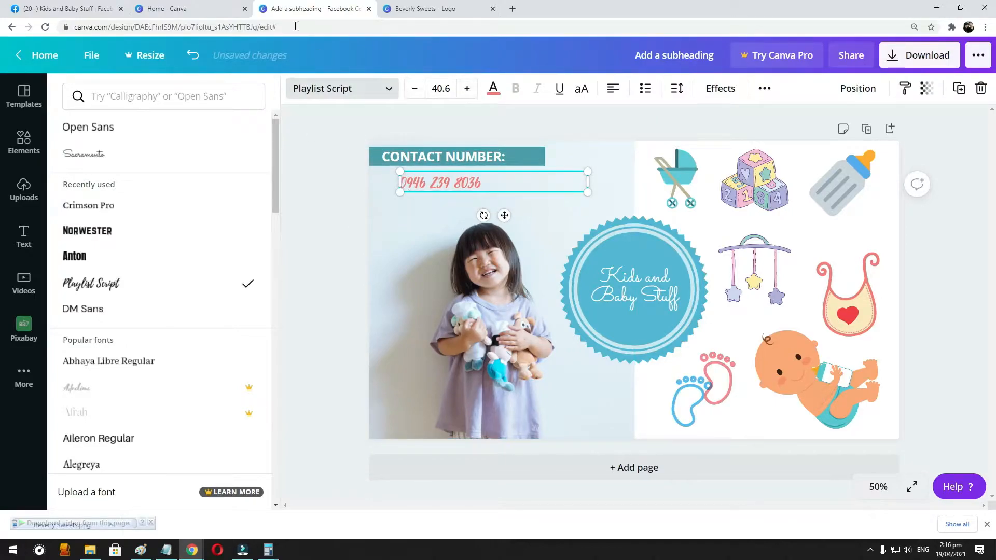
click(468, 89)
click(468, 89)
click(468, 89)
click(468, 89)
click(468, 89)
click(468, 89)
click(469, 89)
drag(590, 171, 681, 159)
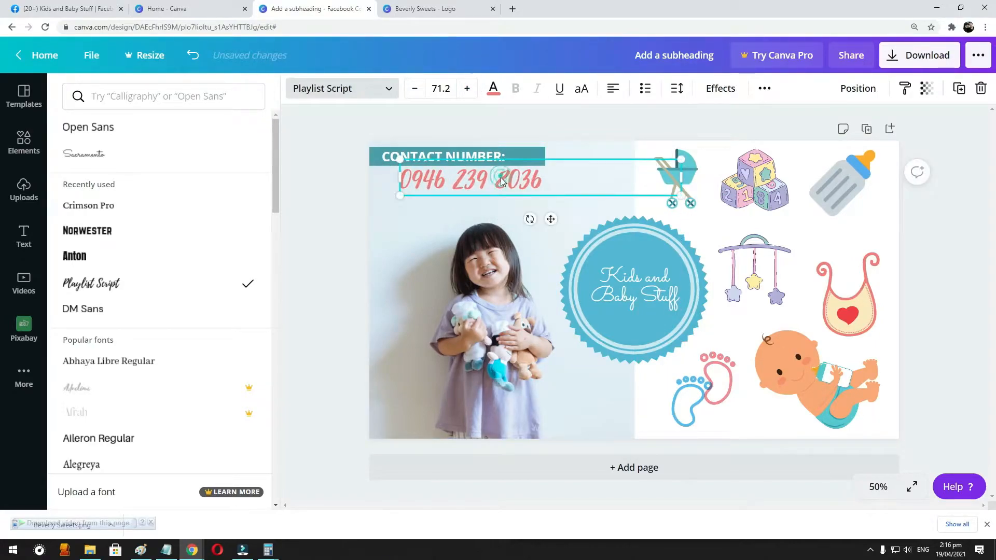
- Move the phone number slightly down and left, leaving a gap below the "CONTACT NUMBER:" bar
drag(501, 180, 497, 184)
click(679, 291)
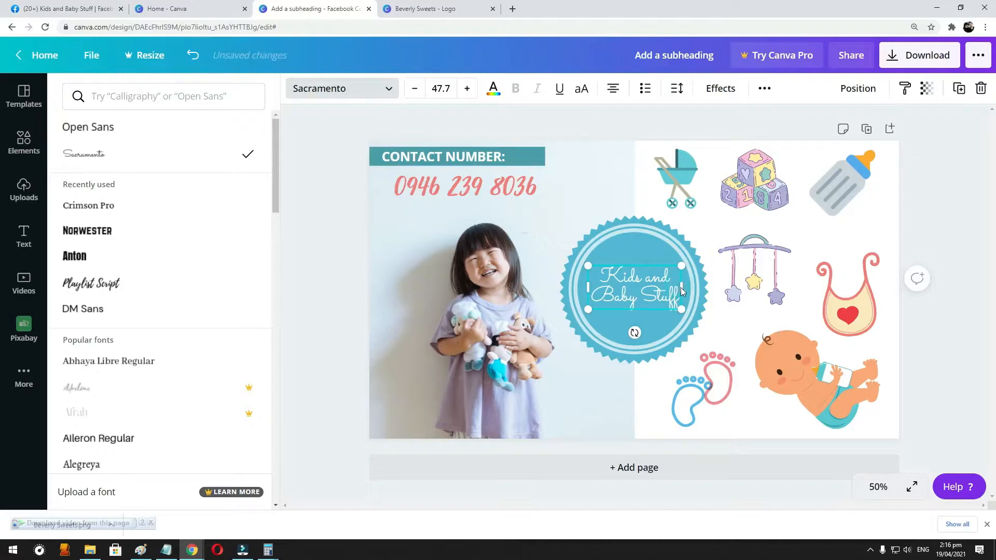
click(791, 356)
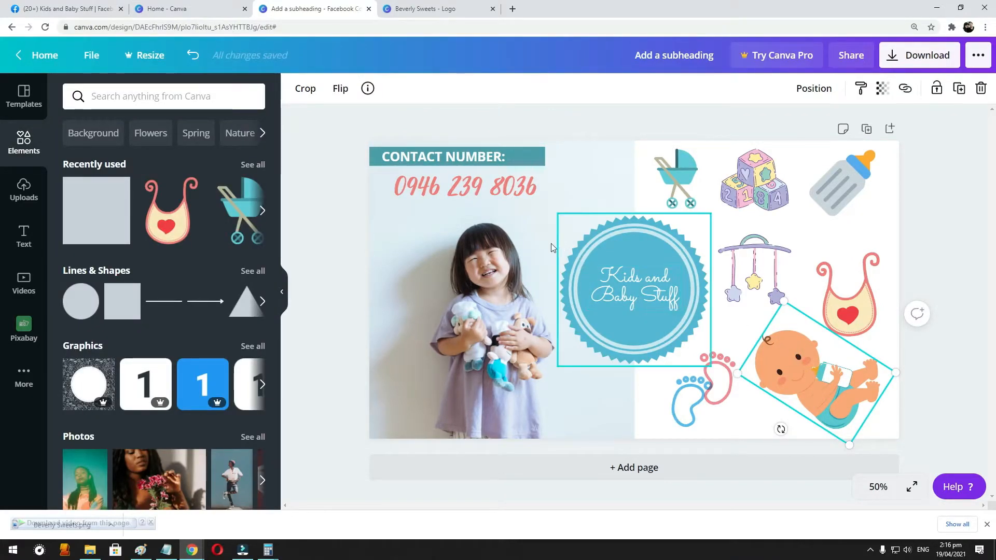
click(960, 260)
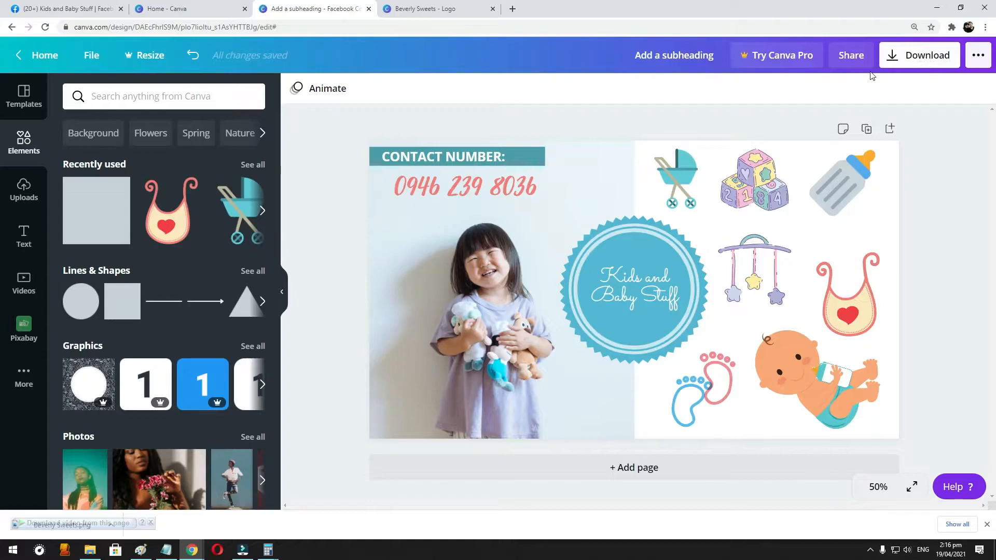
- Download the finished cover design as a PNG and dismiss the Canva Pro offer
click(916, 66)
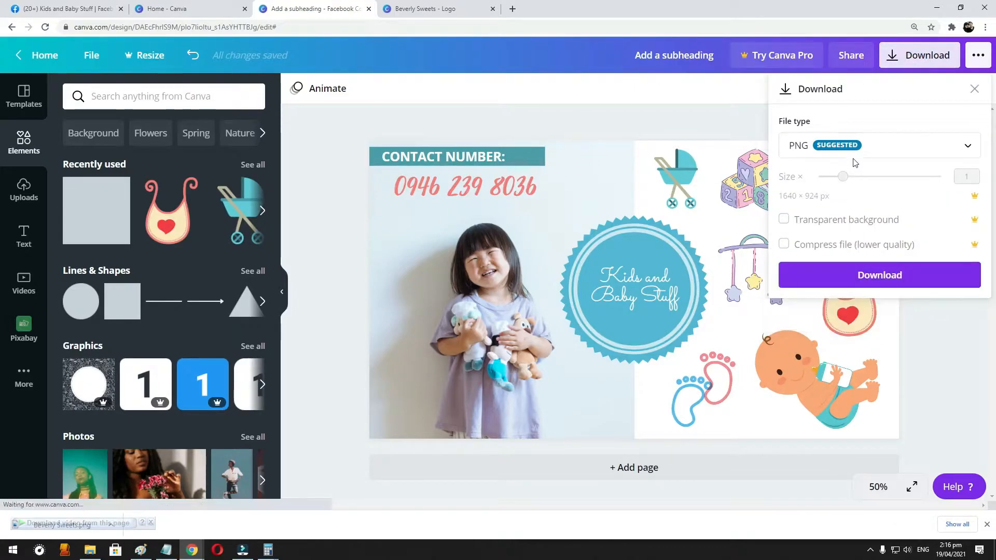
click(878, 282)
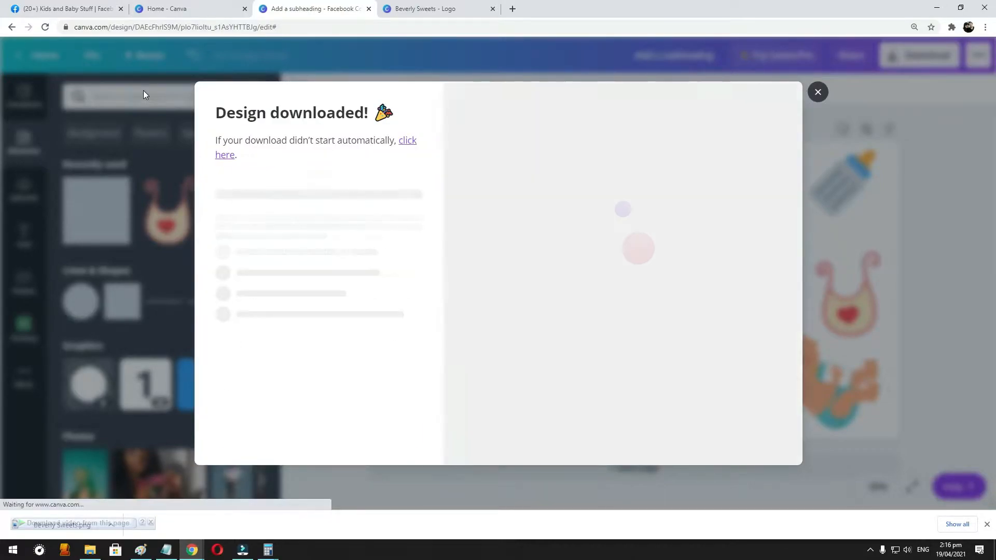
click(817, 93)
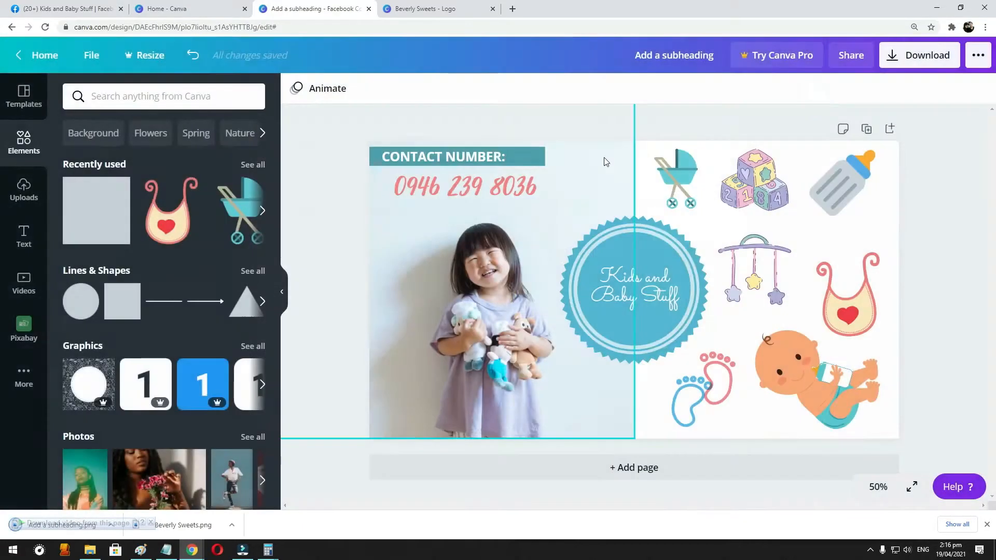
- Switch to the Kids and Baby Stuff Facebook page and upload the "Add a subheading" image from Downloads as its cover photo
click(82, 5)
scroll(617, 215, up, 3)
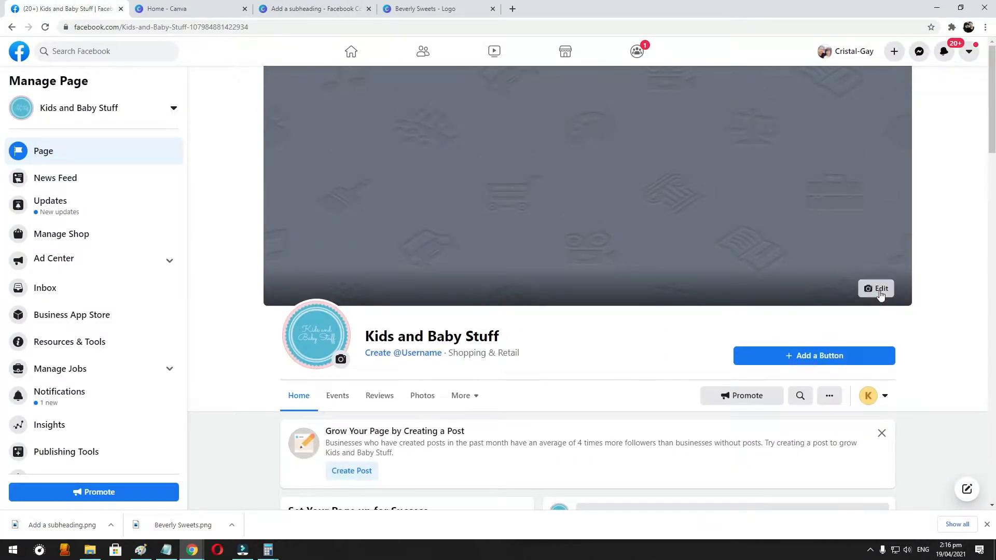
click(880, 293)
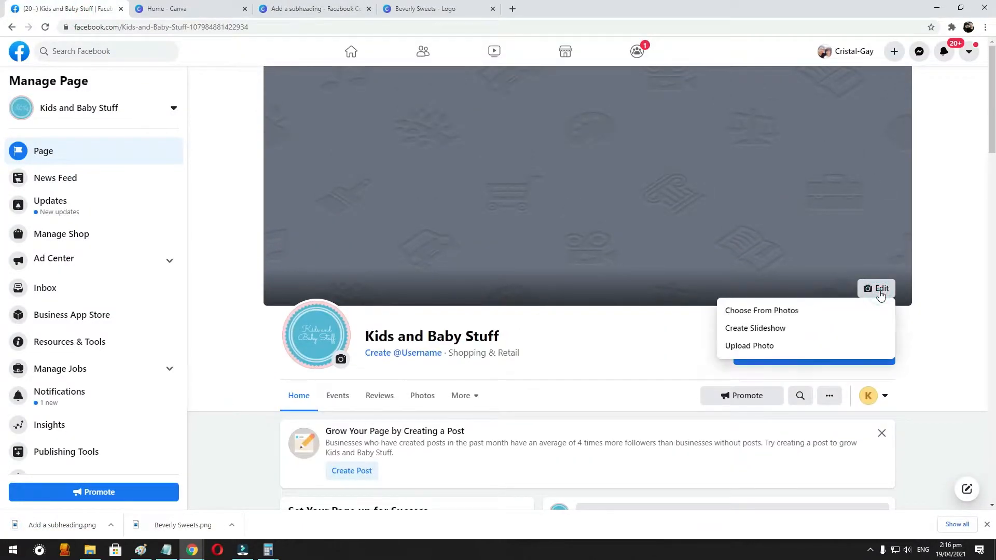
click(762, 346)
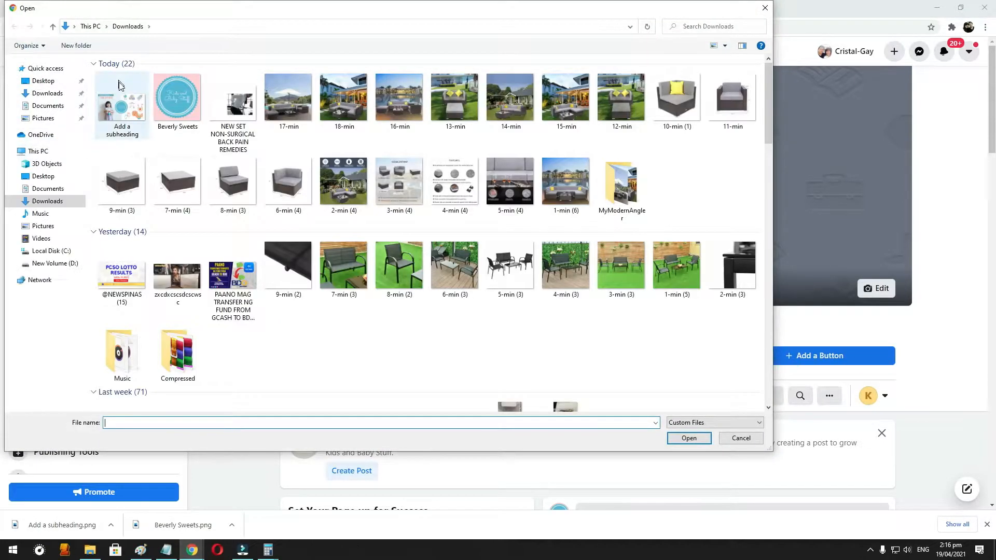
double_click(122, 106)
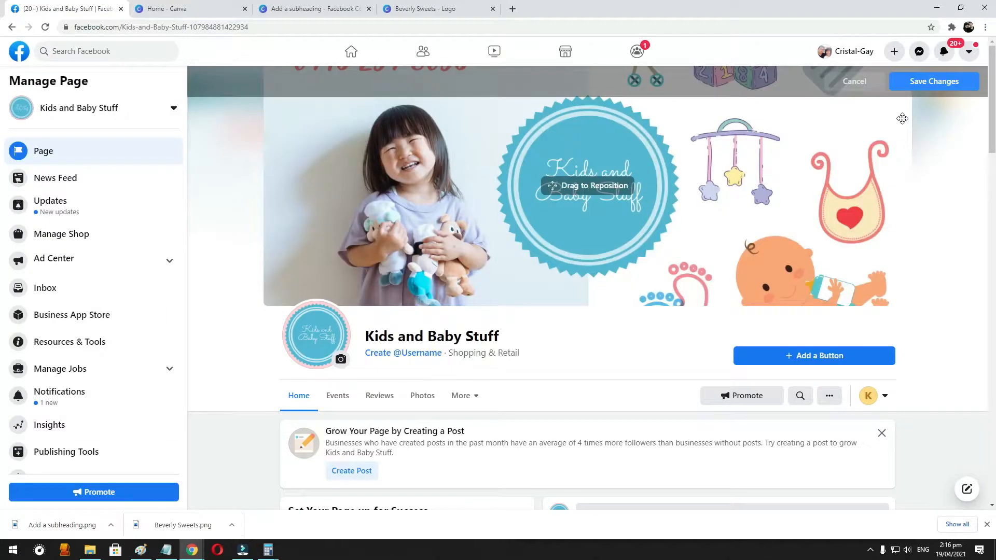
- Reposition the cover image slightly lower in its frame and zoom the page out to 90%
drag(595, 186, 597, 213)
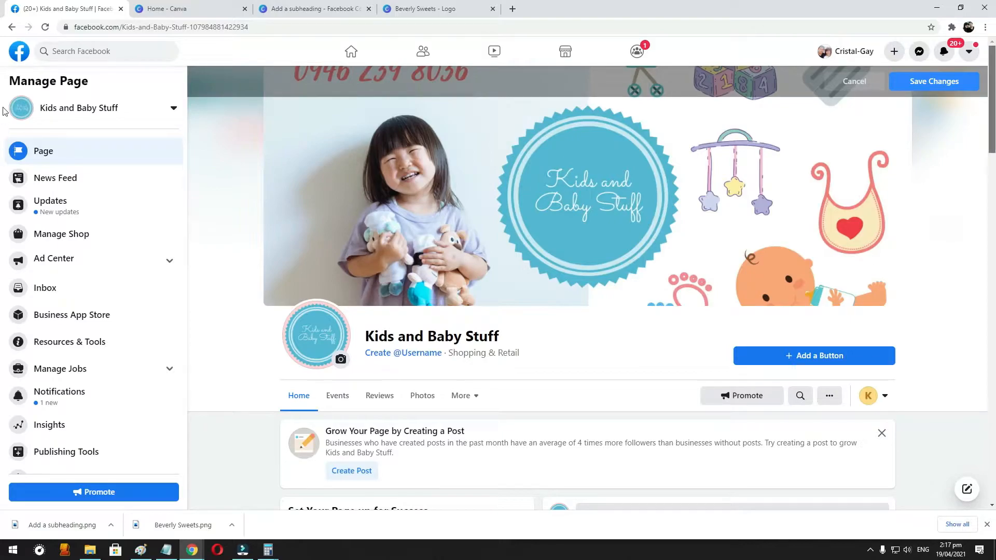
key(ctrl+minus)
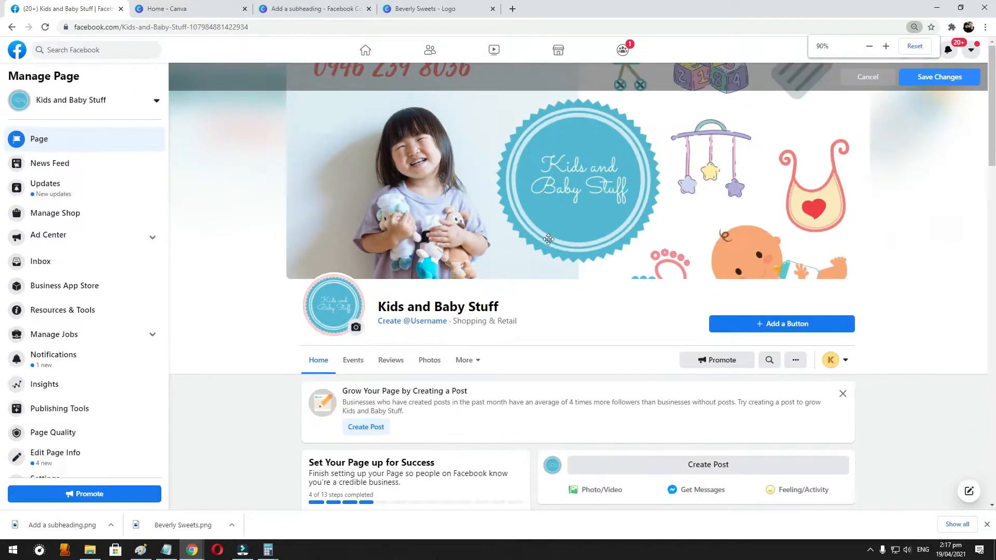
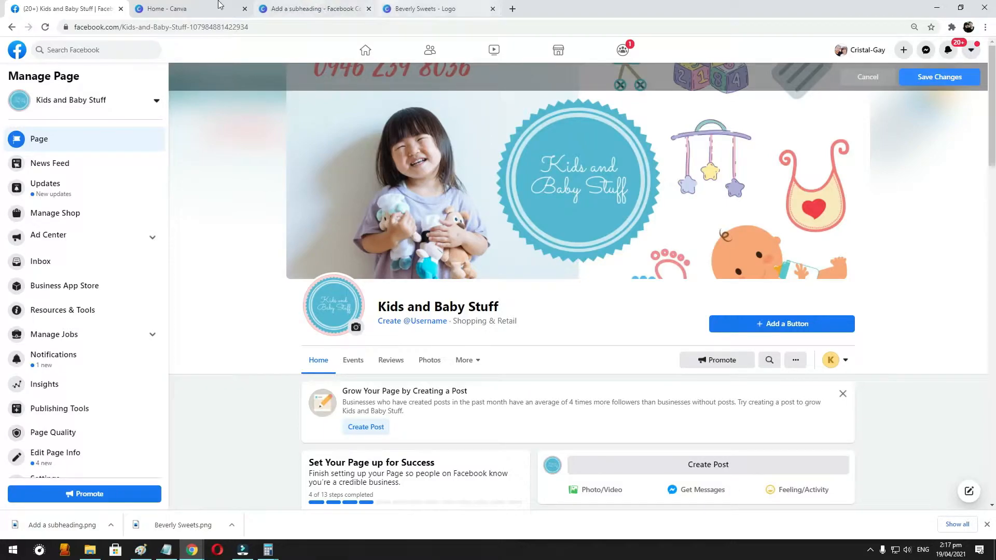
- Switch to the Canva cover design, nudge the footprints left, and shift the stroller and toy blocks up and left
click(313, 9)
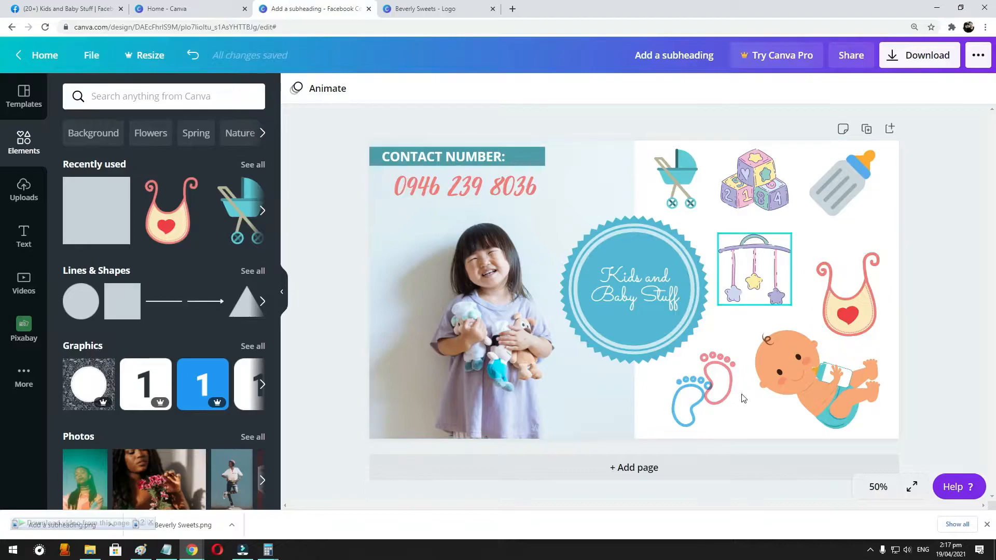
click(706, 395)
drag(706, 395, 698, 394)
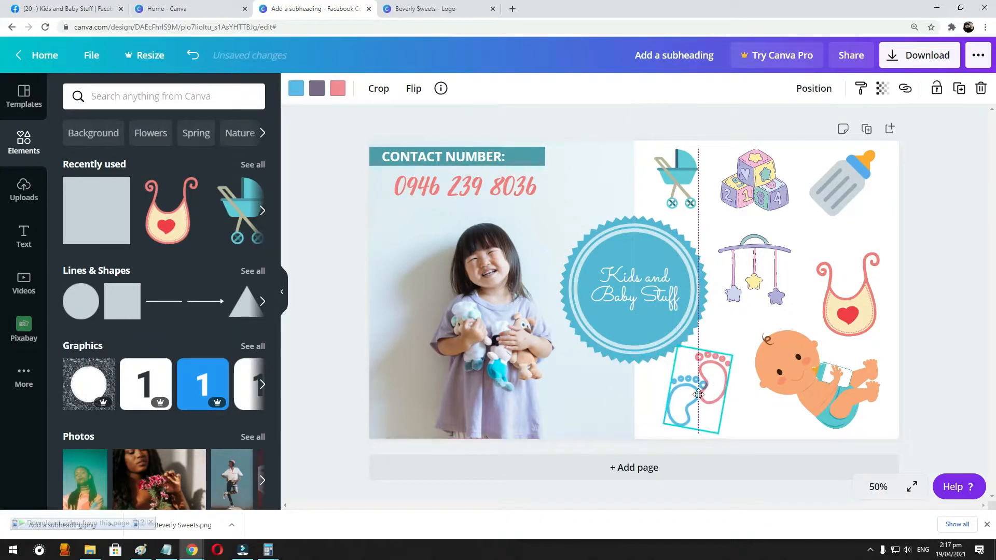
drag(683, 172, 668, 161)
drag(755, 178, 732, 171)
- Line up the baby bottle and the bib in the top row beside the toy blocks, and shrink the bib
drag(846, 192, 819, 180)
drag(848, 290, 868, 186)
drag(841, 151, 787, 172)
drag(863, 201, 860, 191)
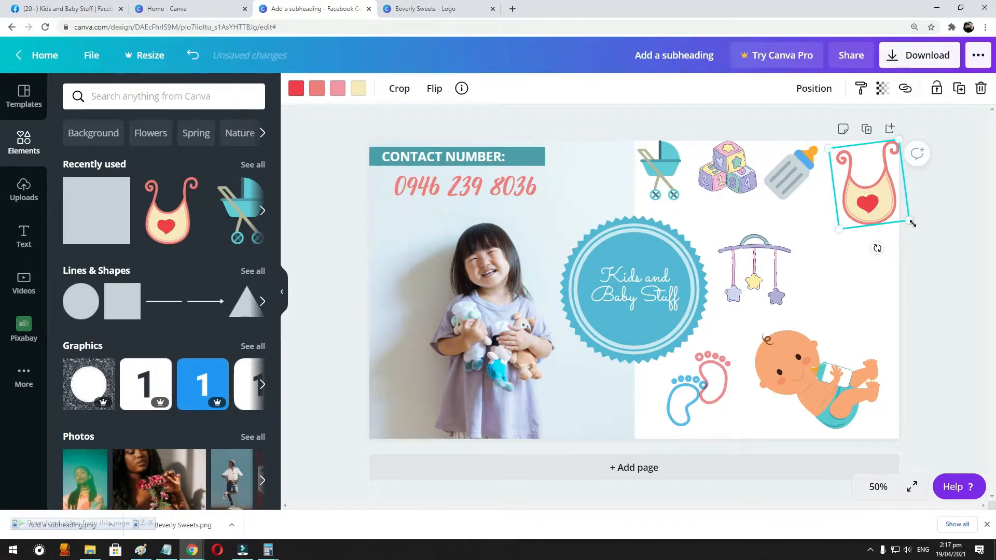
drag(913, 224, 889, 209)
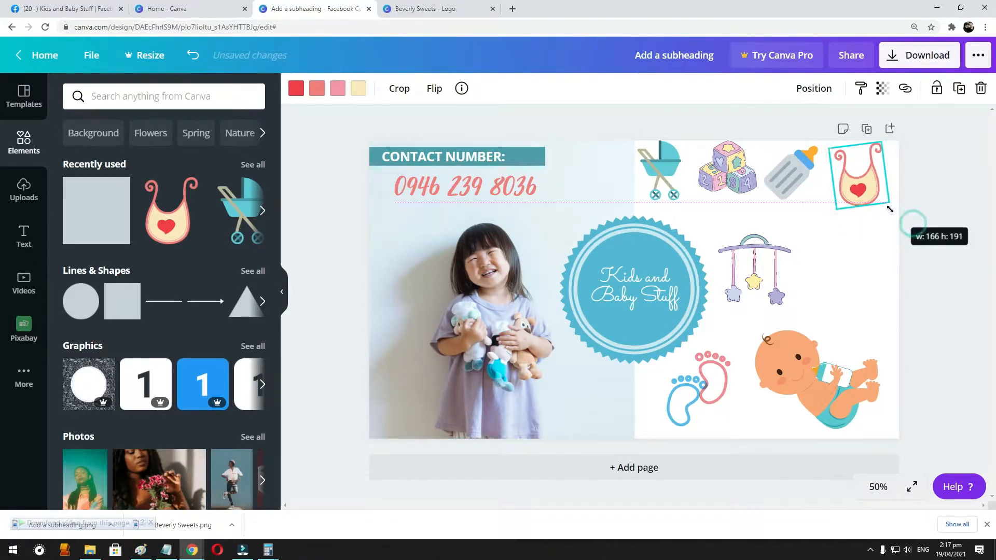
- Move the teal bar from behind the "CONTACT NUMBER:" label to the white area beside the round logo
click(442, 154)
click(584, 192)
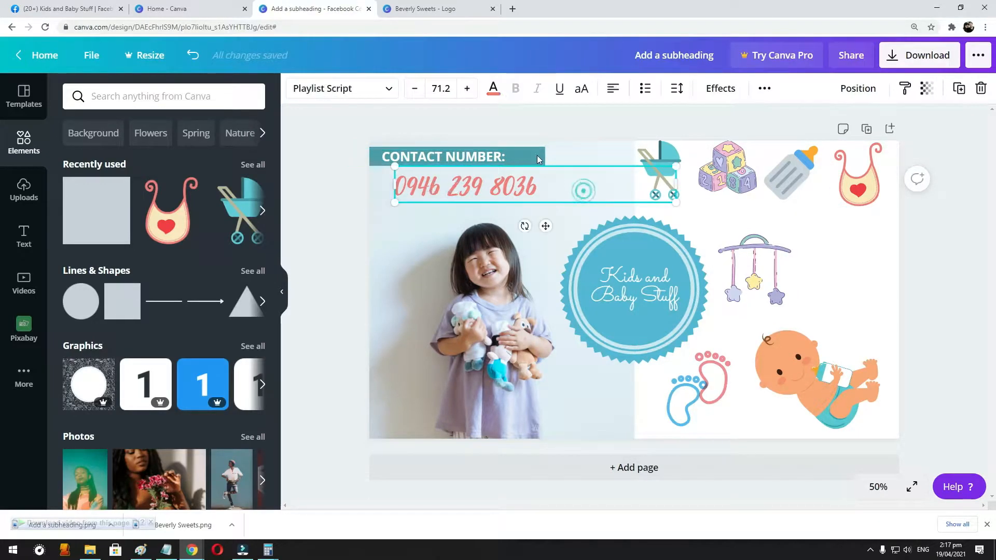
click(539, 155)
key(Delete)
key(ctrl+z)
drag(534, 158, 877, 275)
- Shrink the crib mobile and the footprints and place them side by side beneath the toy blocks and bottle
click(766, 250)
drag(765, 246, 776, 214)
drag(795, 268, 764, 250)
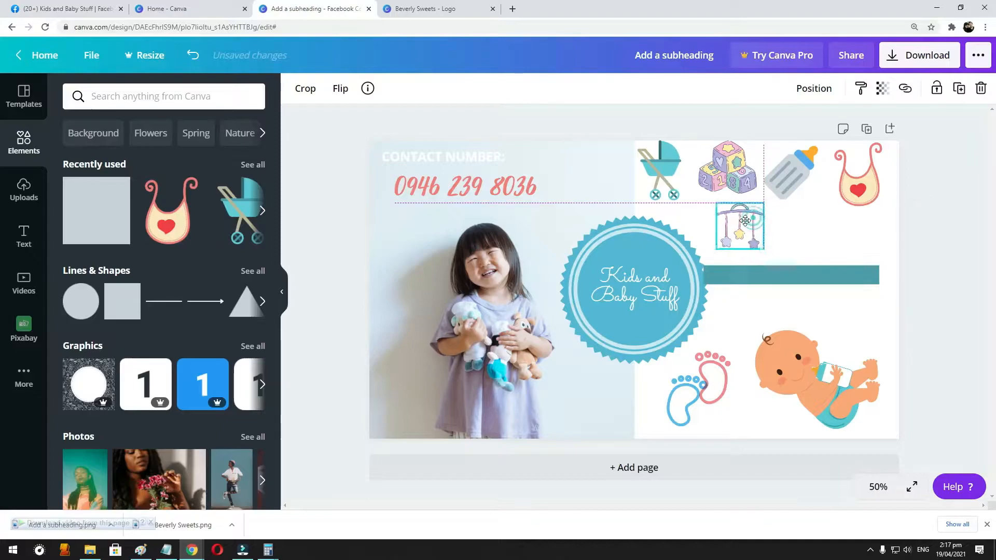
drag(703, 383, 825, 249)
drag(842, 298, 798, 230)
- Park the baby illustration over the lower-left corner of the photo, clear of the white area
click(826, 390)
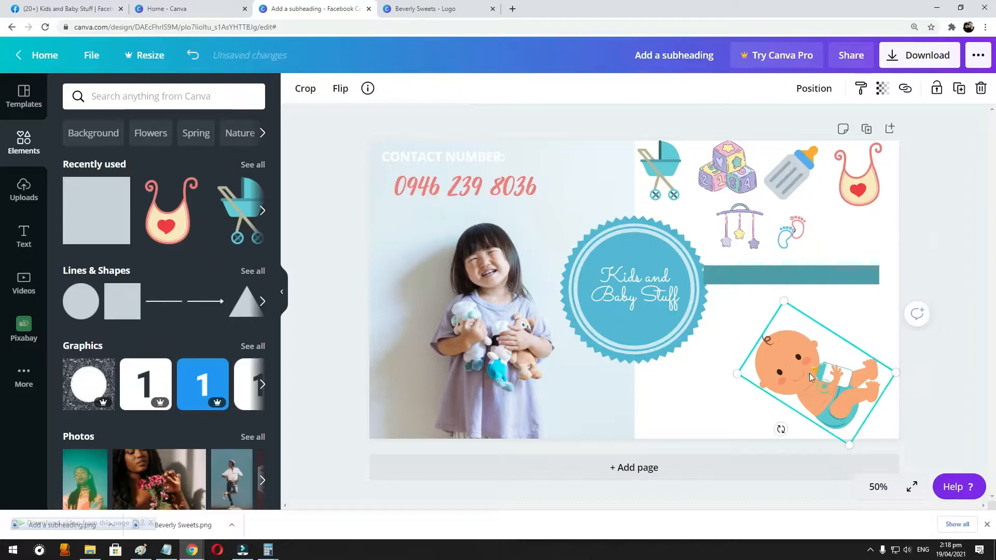
drag(785, 300, 764, 260)
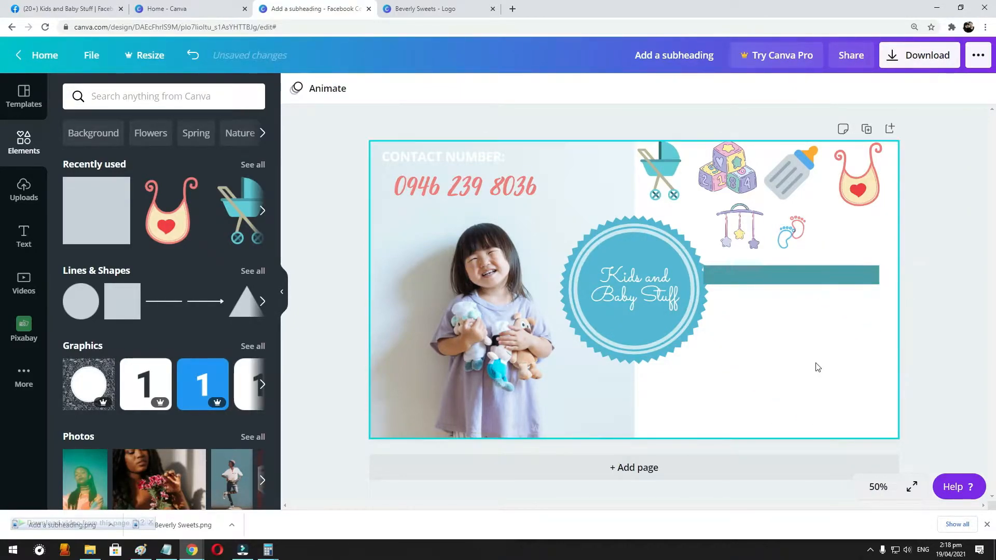
drag(826, 365, 378, 374)
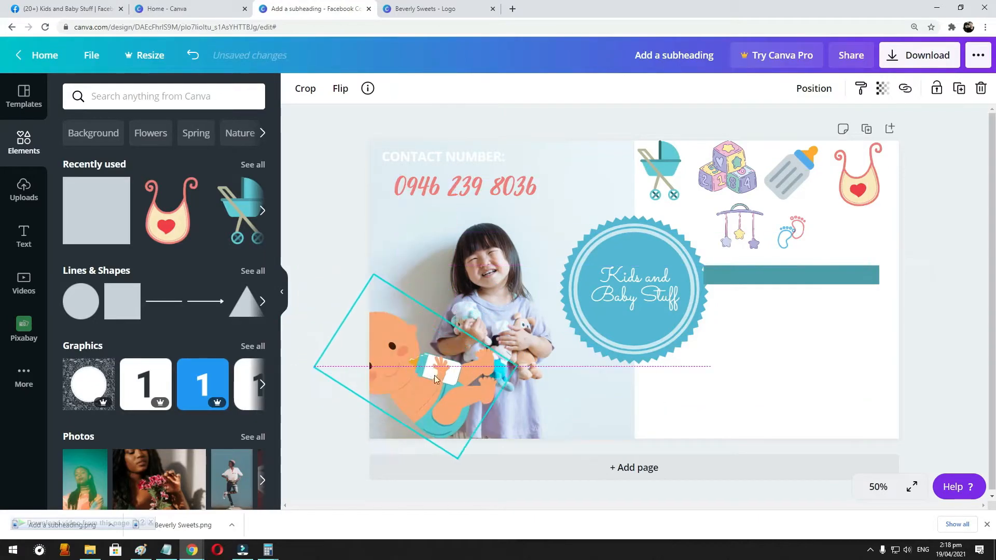
- Move the phone number and the "CONTACT NUMBER:" label to the white area, placing the label on the teal bar against the cover's right edge
drag(504, 181, 827, 306)
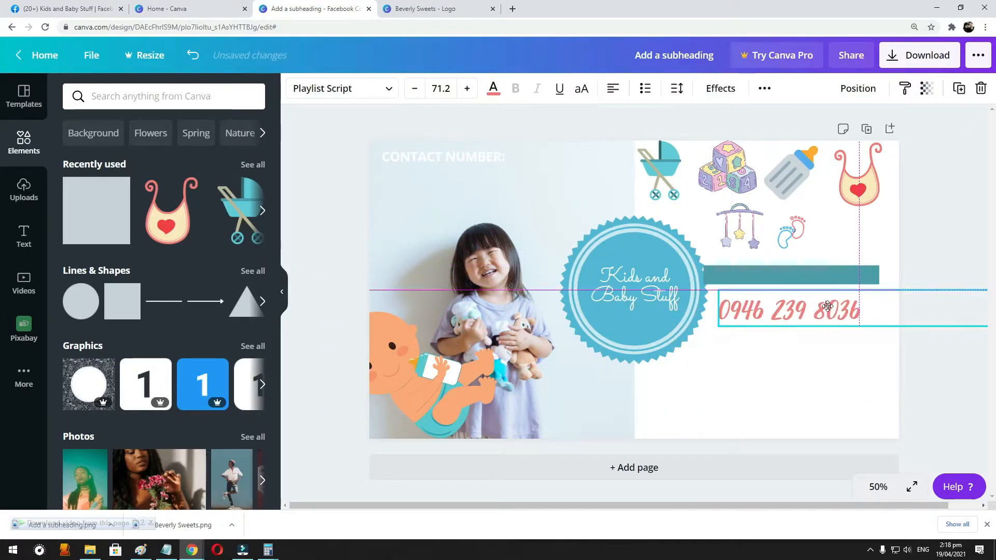
drag(404, 151, 774, 282)
key(ctrl+x)
key(ctrl+v)
mouse_move(855, 270)
mouse_down()
mouse_move(856, 235)
mouse_move(870, 277)
mouse_up()
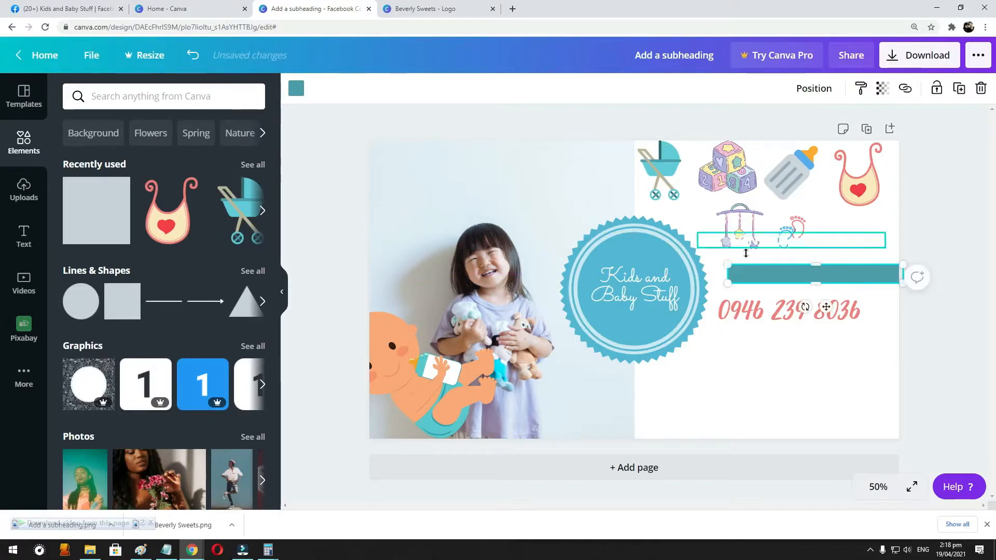
drag(822, 245, 824, 273)
- Nudge the "CONTACT NUMBER:" label right within its bar and align the phone number beneath it
key(Right)
key(Right)
key(Right)
key(Right)
key(Right)
key(Right)
drag(817, 316, 839, 312)
- Move the baby illustration back, shrink it, and place it beside the footprints under the bib
drag(365, 359, 742, 373)
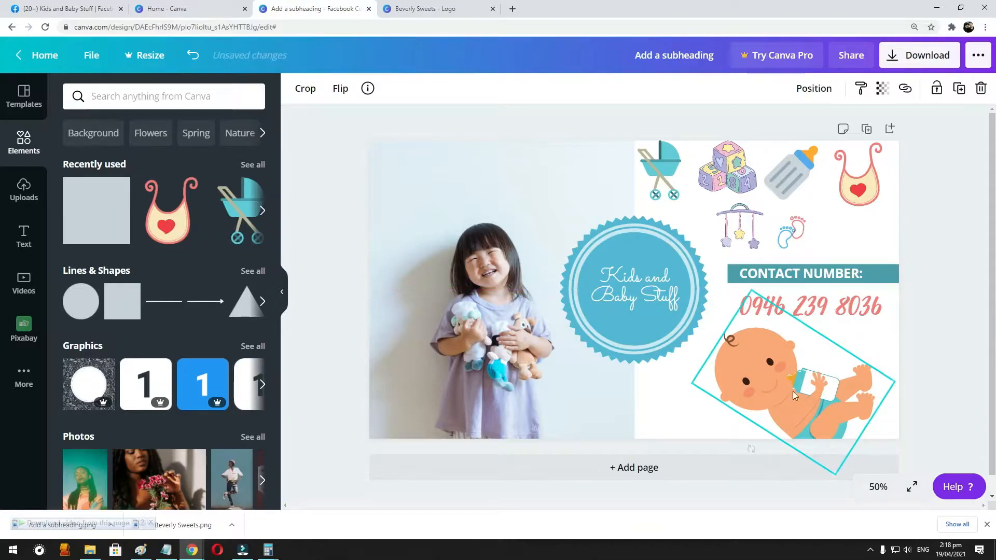
drag(834, 476, 815, 436)
drag(789, 356, 823, 258)
drag(873, 323, 844, 259)
drag(834, 223, 845, 228)
click(868, 177)
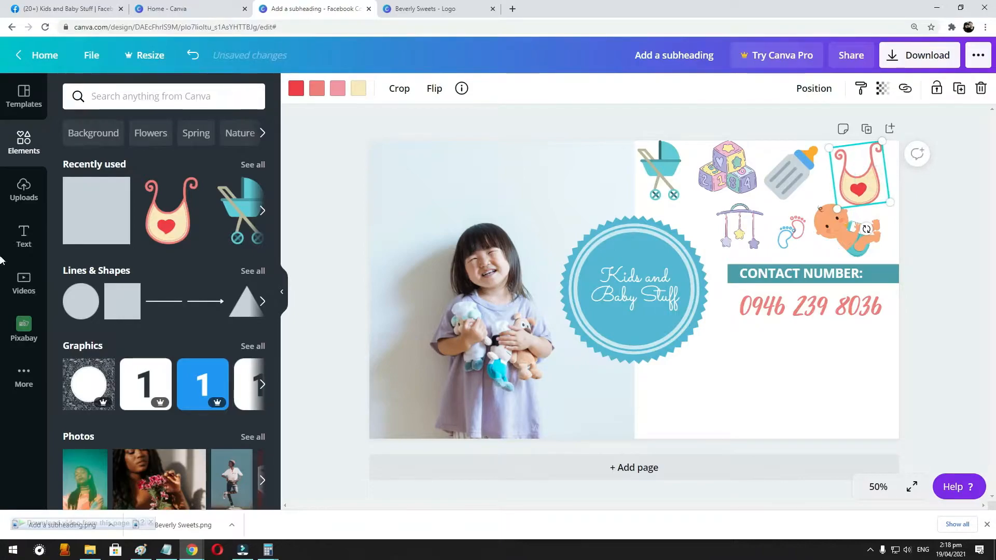
click(881, 376)
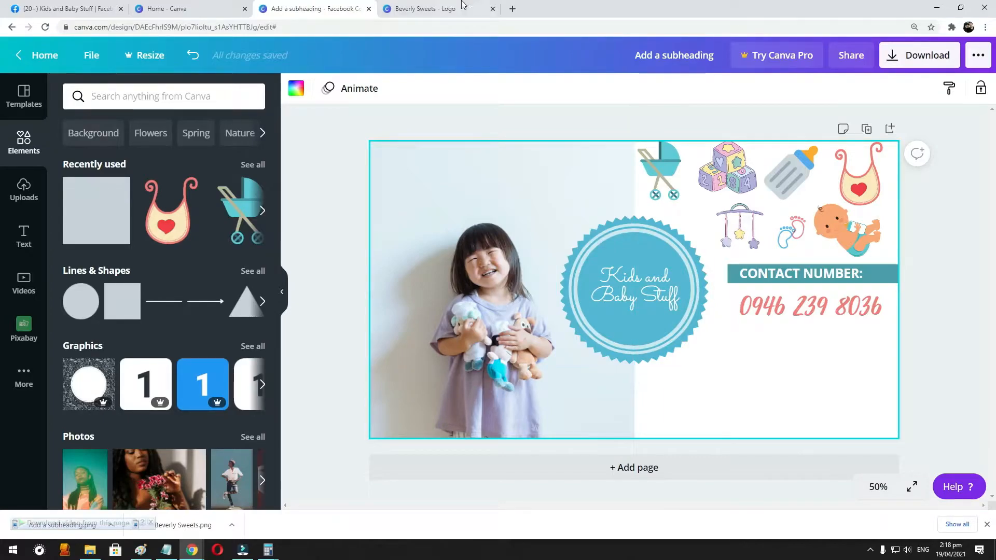
- Search Google for "JNT express logo" in a new browser tab
click(513, 9)
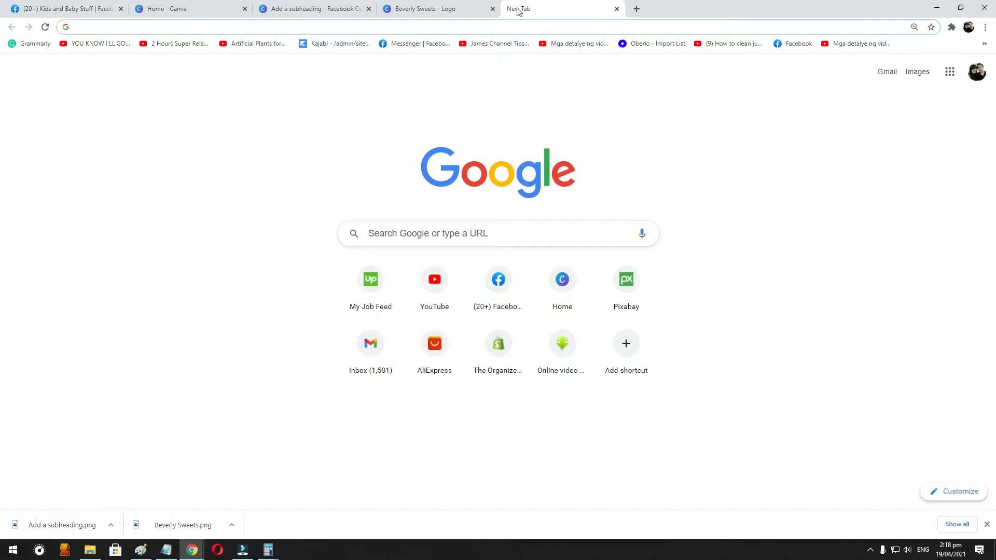
text(J)
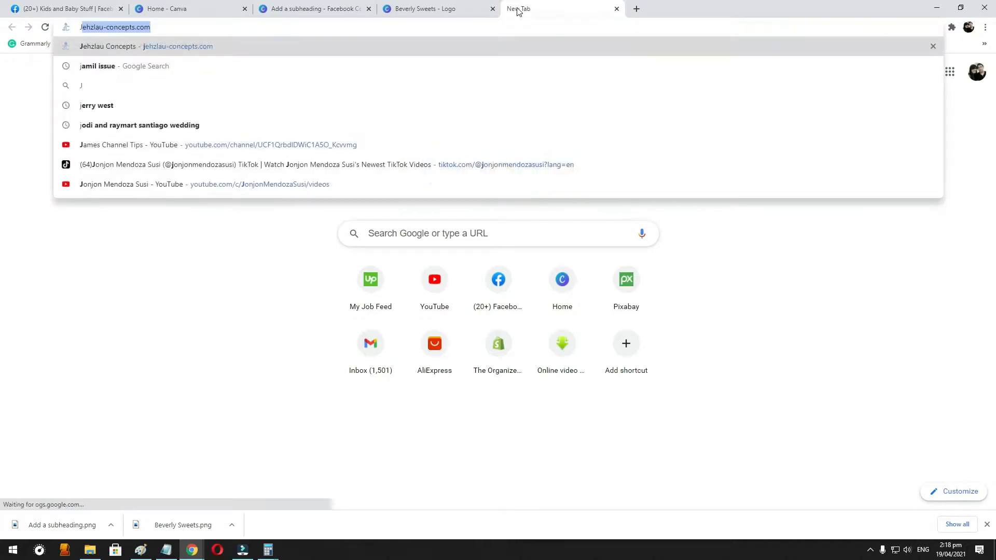
text(NT express)
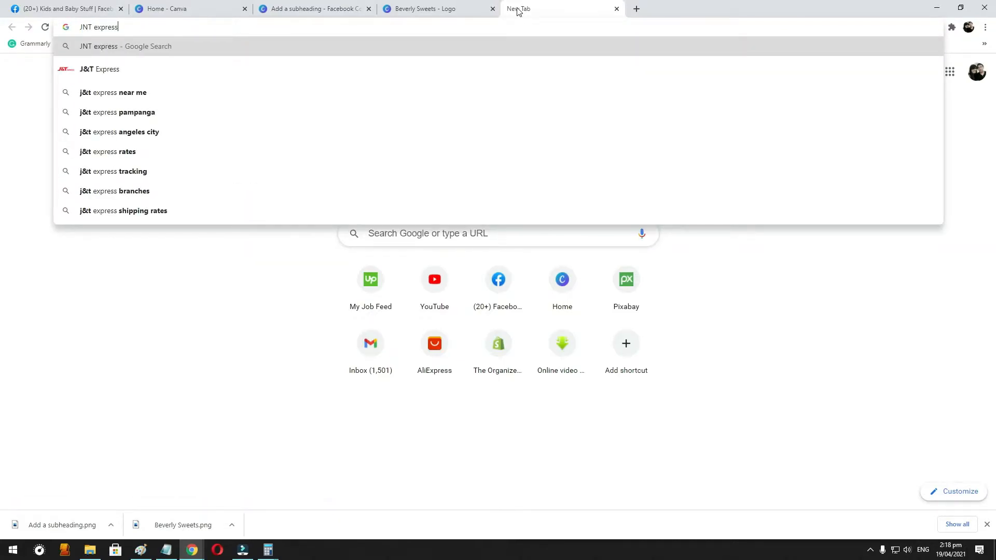
text( logo)
key(Return)
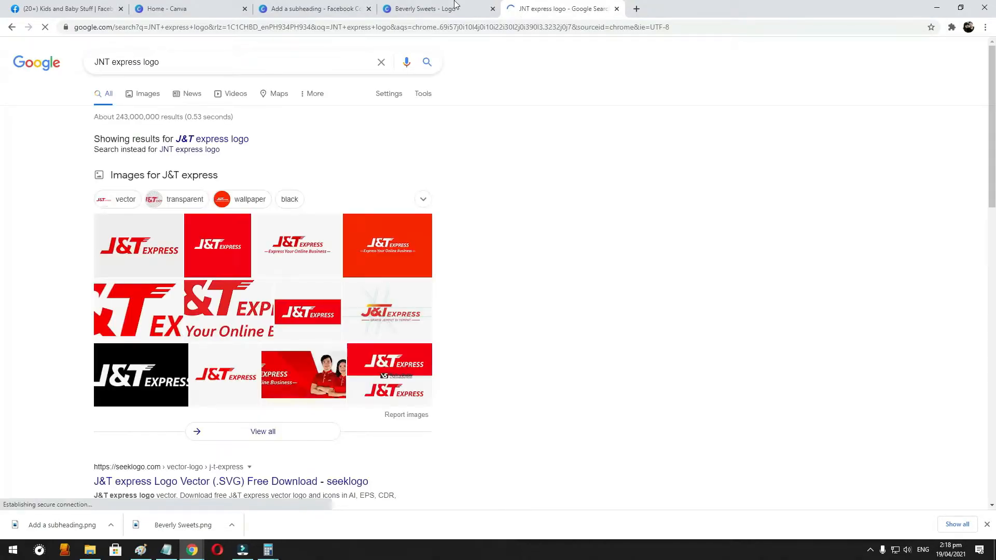
- Return to the cover design in Canva
click(202, 12)
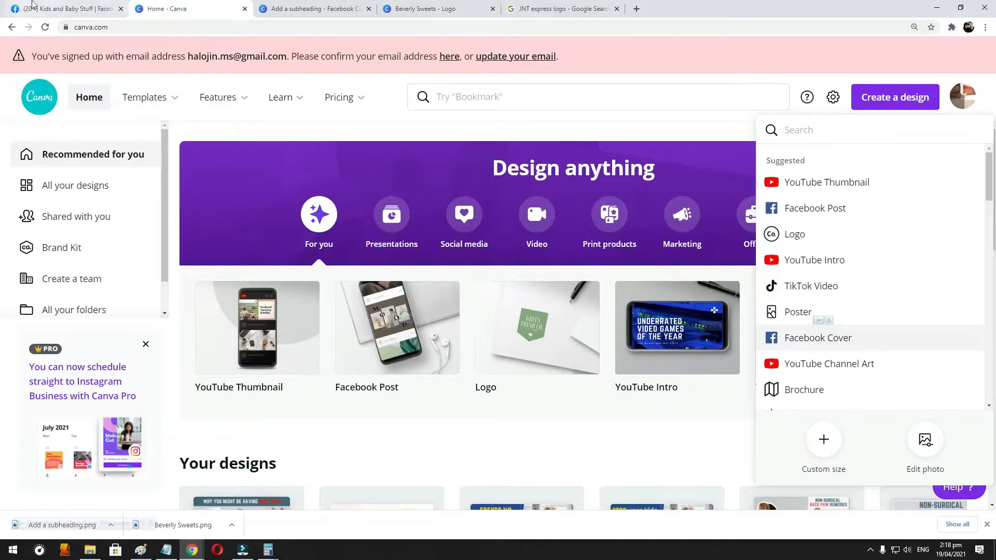
click(348, 9)
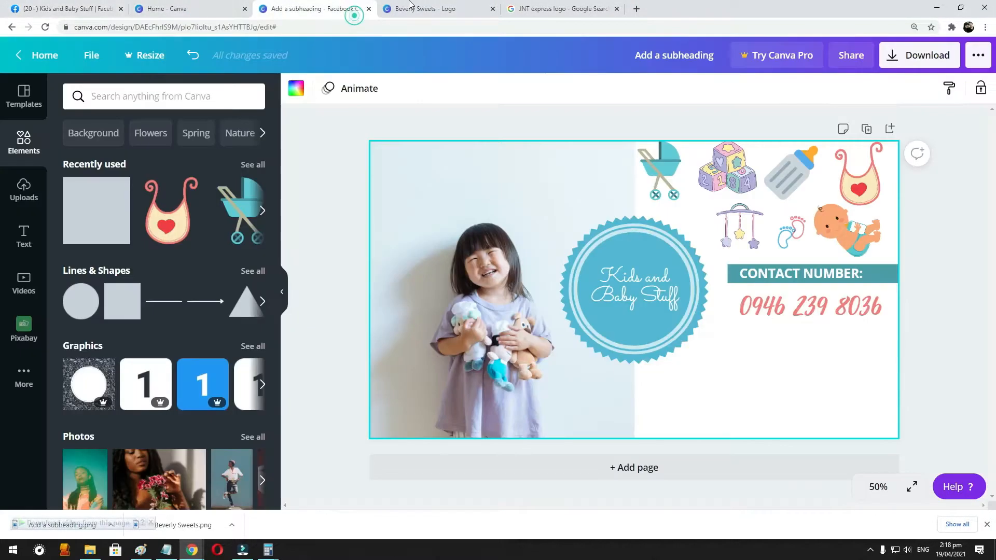
click(770, 272)
click(783, 307)
key(ctrl+c)
key(ctrl+v)
drag(790, 305, 732, 361)
triple_click(732, 358)
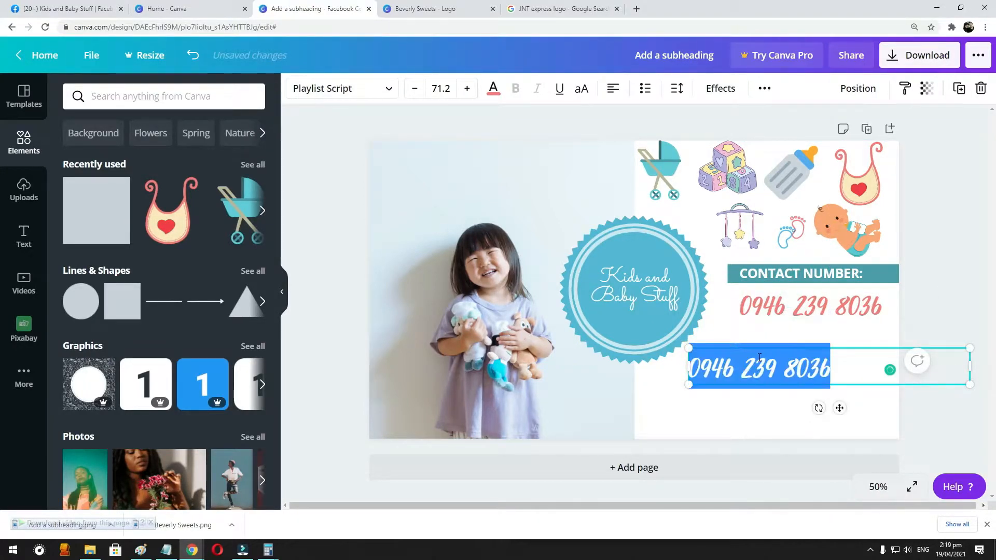
click(791, 282)
click(743, 359)
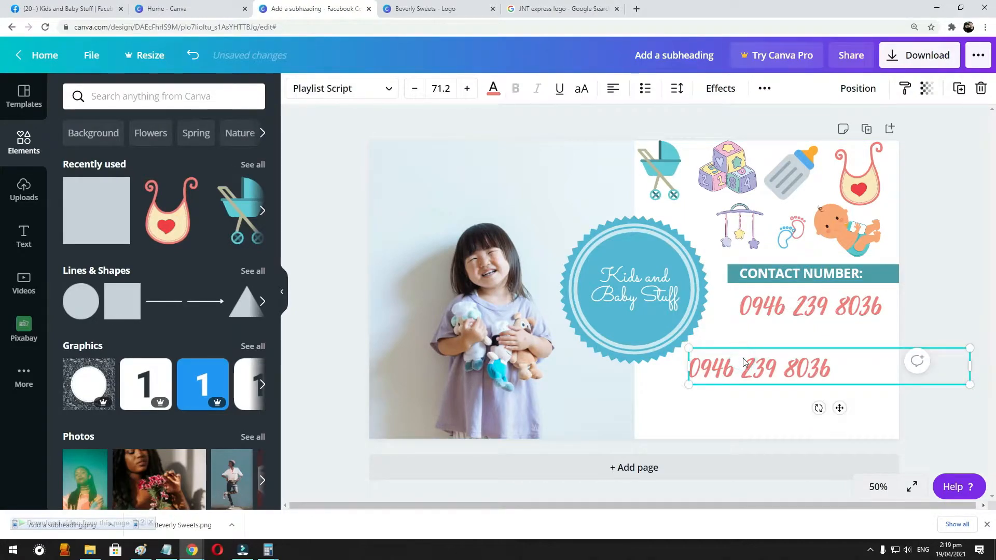
key(Delete)
- Duplicate the "CONTACT NUMBER:" label, place the copy below the phone number, and replace its text with "WE SHIP VIA"
click(798, 280)
key(ctrl+c)
key(ctrl+v)
drag(798, 285, 757, 342)
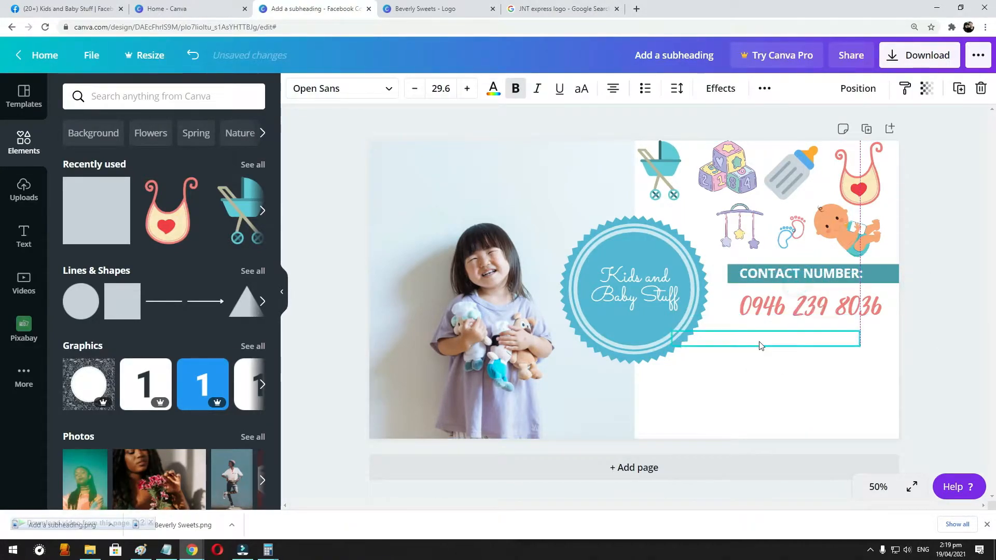
triple_click(758, 340)
key(BackSpace)
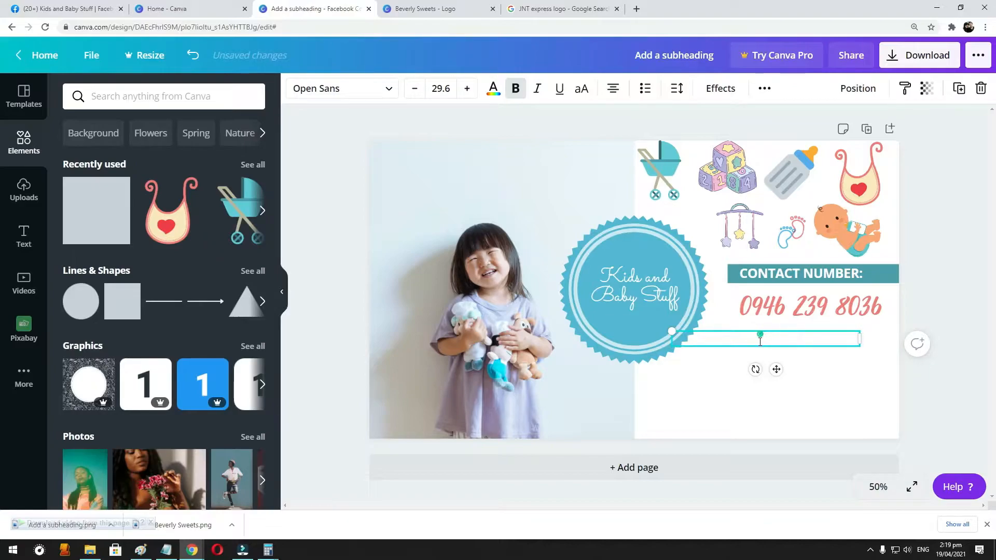
- Recolor the "WE SHIP VIA" text with the dark teal document color
key(ctrl+a)
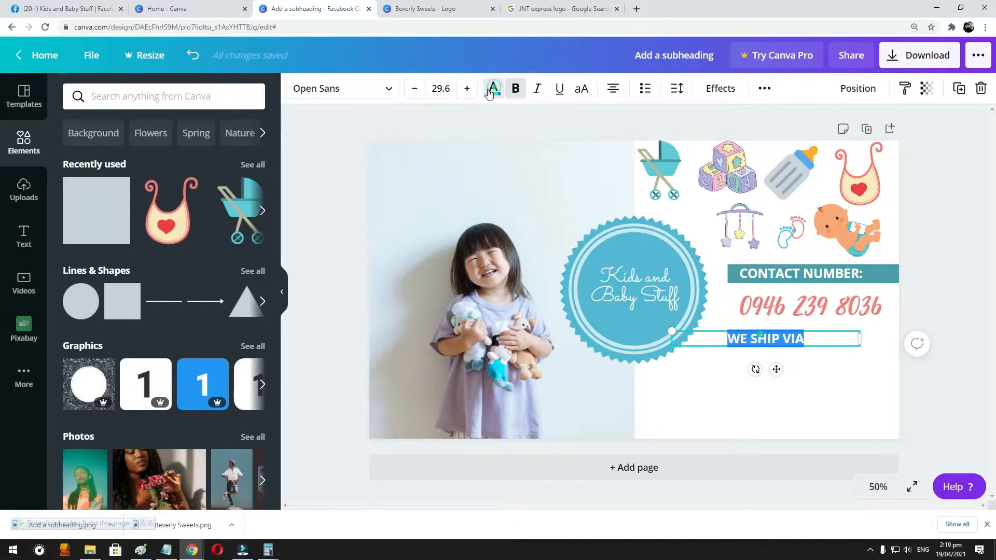
click(490, 91)
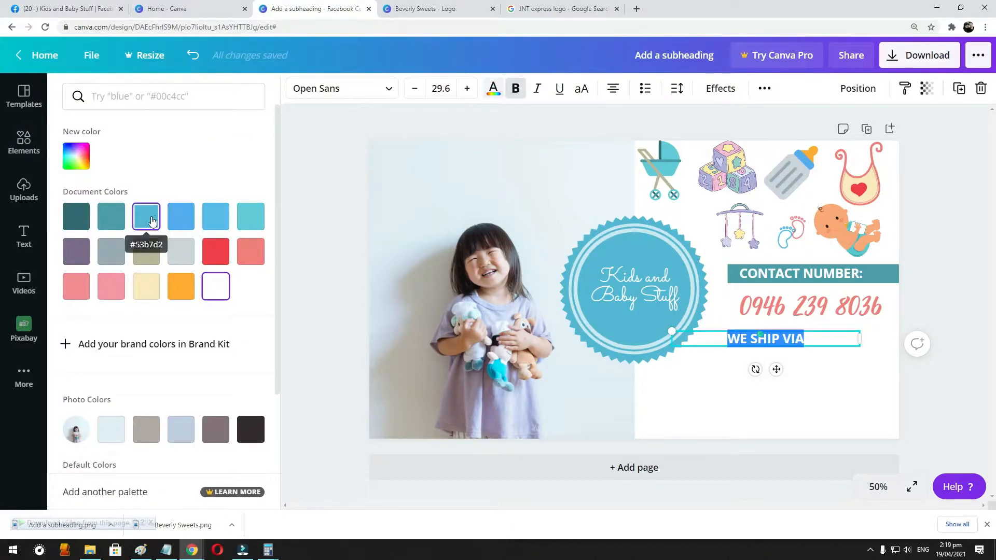
click(82, 227)
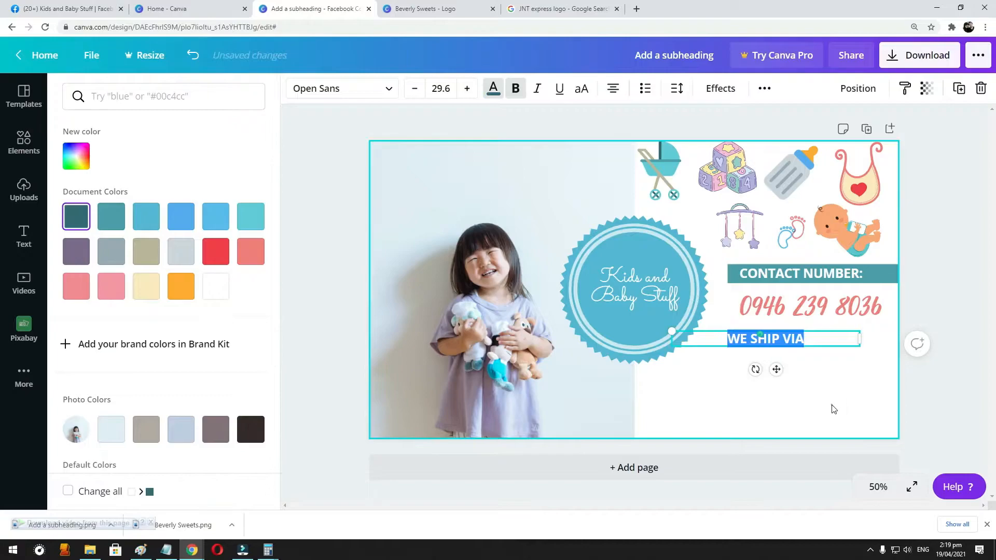
click(830, 404)
- Move the shipping line up close beneath the phone number and reword it to "WE SHIP ORDERS VIA"
drag(795, 352, 795, 343)
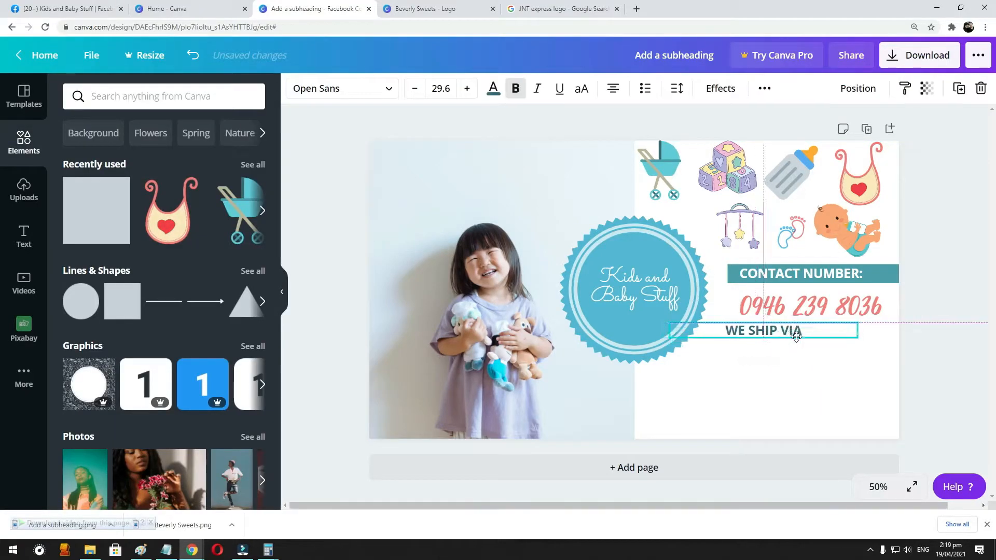
double_click(797, 333)
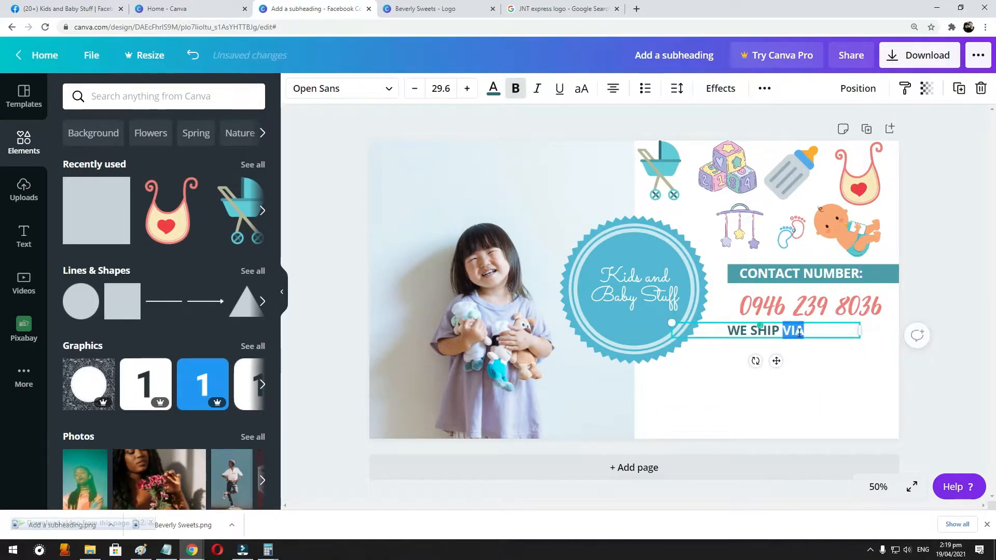
text(ORDERS)
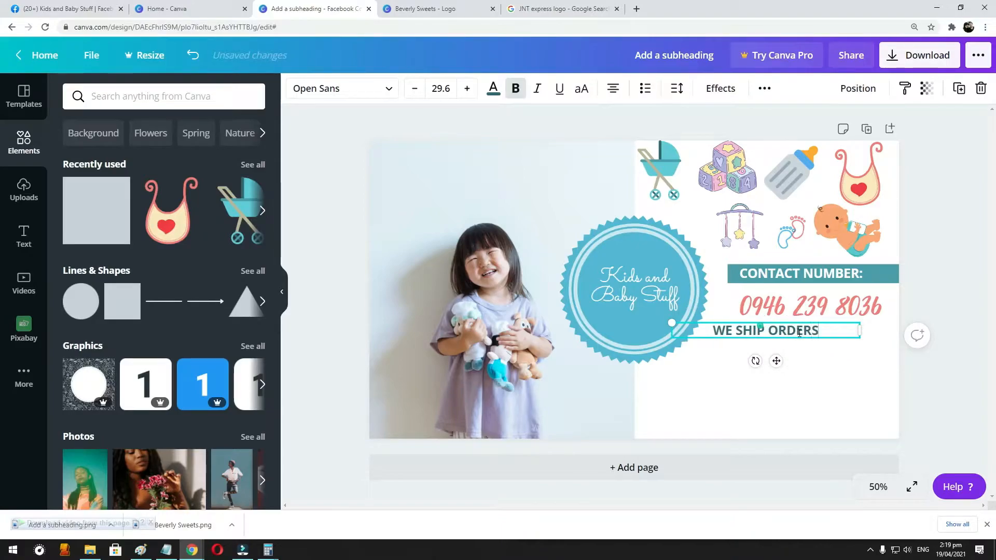
text( VIA)
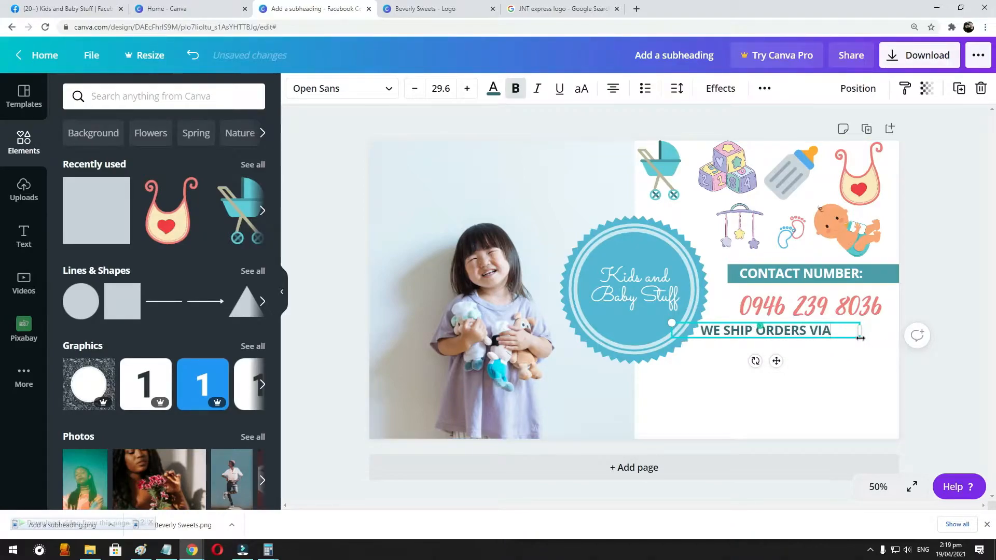
click(814, 355)
- Left-align the "WE SHIP ORDERS VIA" text and line it up with the teal bar's left edge
click(776, 329)
mouse_move(776, 330)
mouse_down()
mouse_move(839, 341)
mouse_move(772, 327)
mouse_up()
click(614, 89)
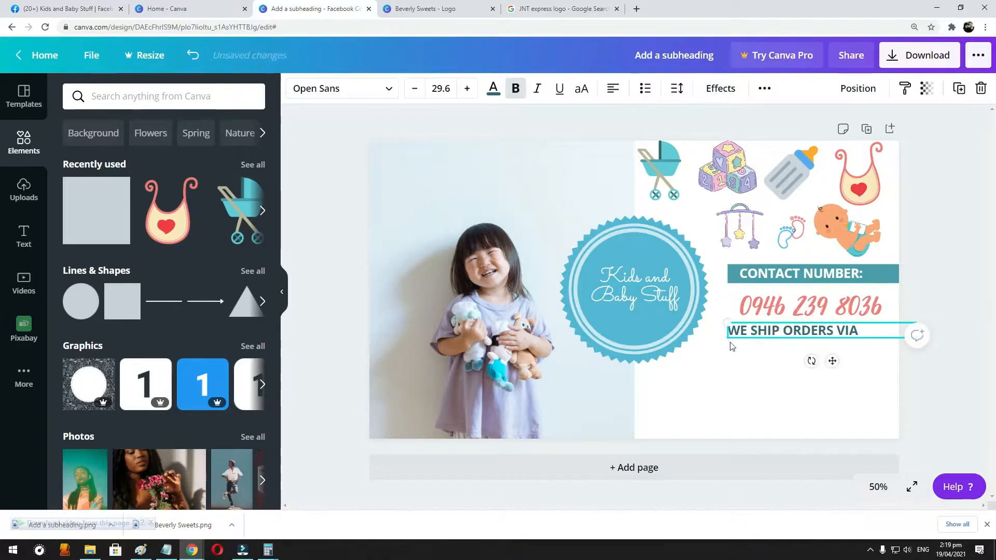
- Open the Google image results for the J&T Express logo and copy the square red logo image
click(81, 6)
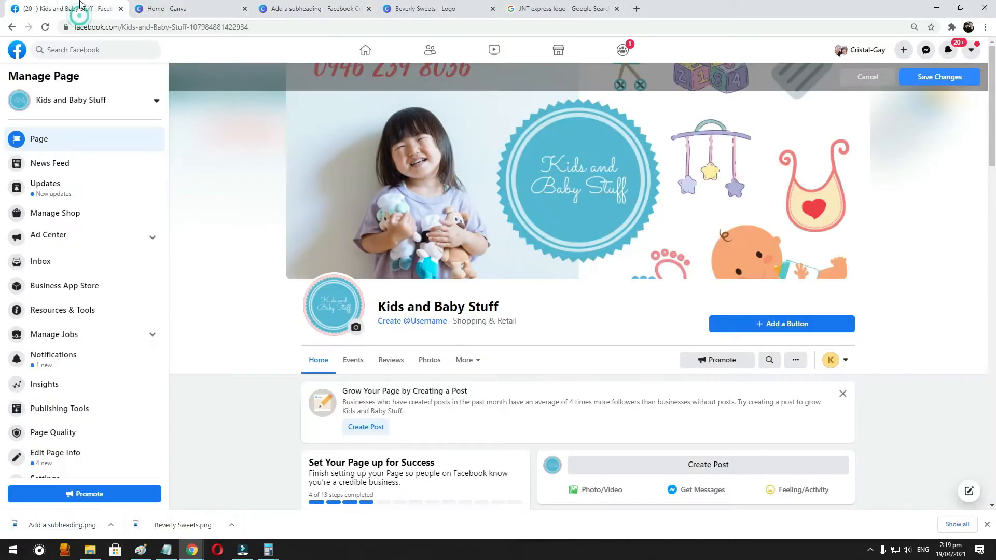
click(390, 6)
click(540, 8)
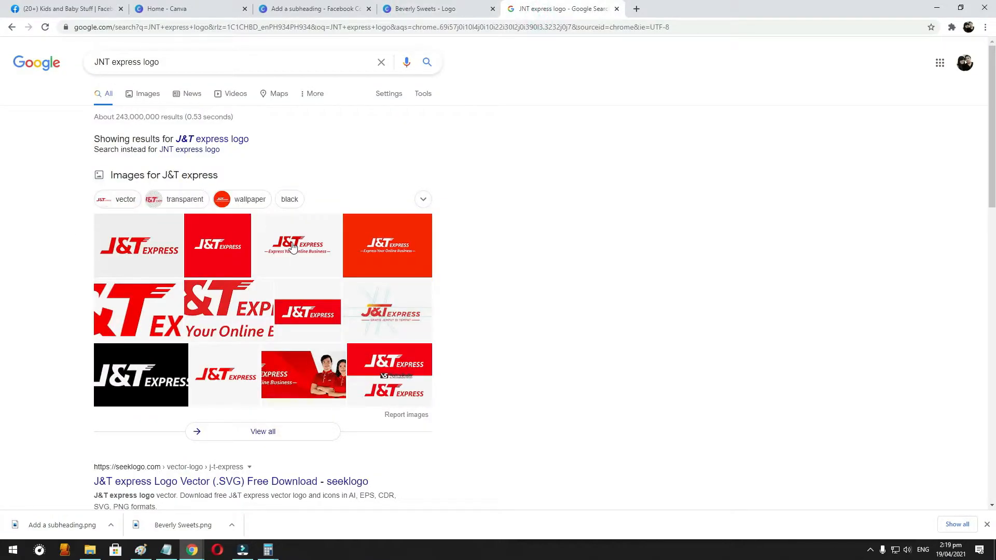
right_click(126, 252)
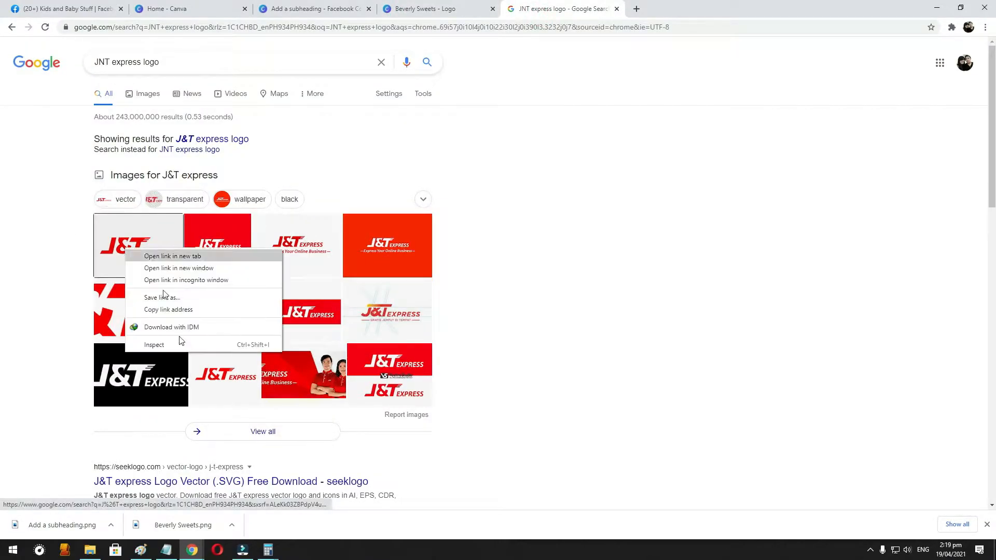
click(147, 96)
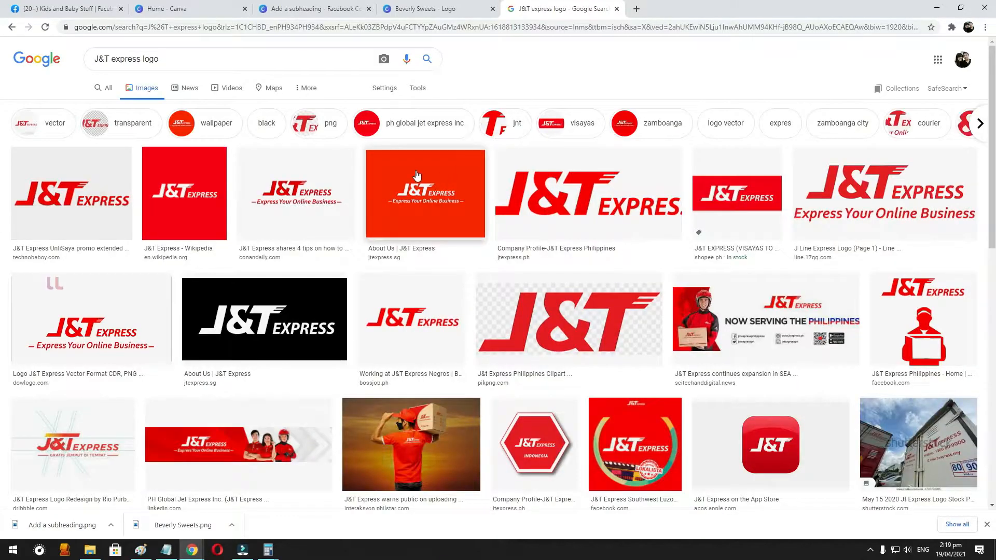
right_click(198, 187)
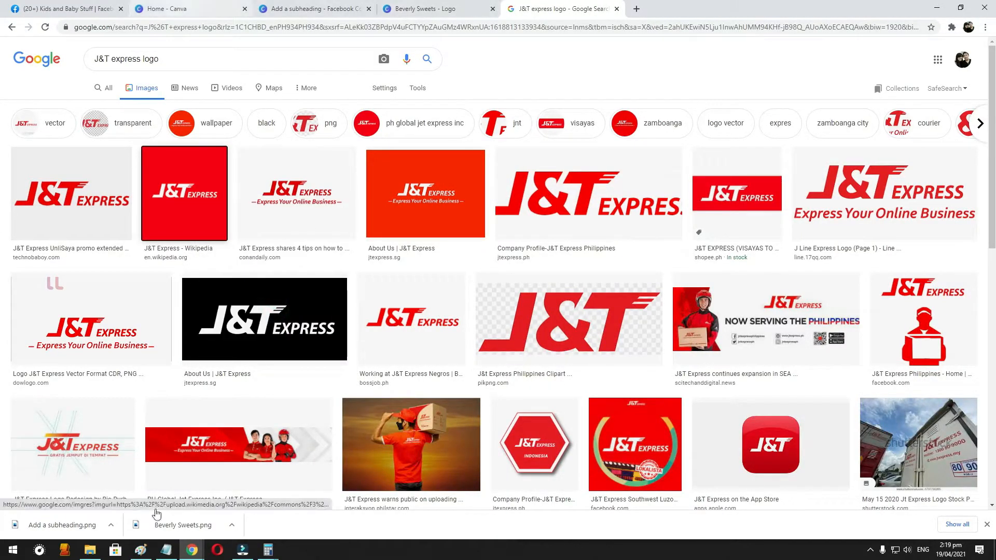
- Switch to Paint, clear the canvas, and test-paste the copied J&T Express logo before deleting it
click(140, 550)
key(ctrl+a)
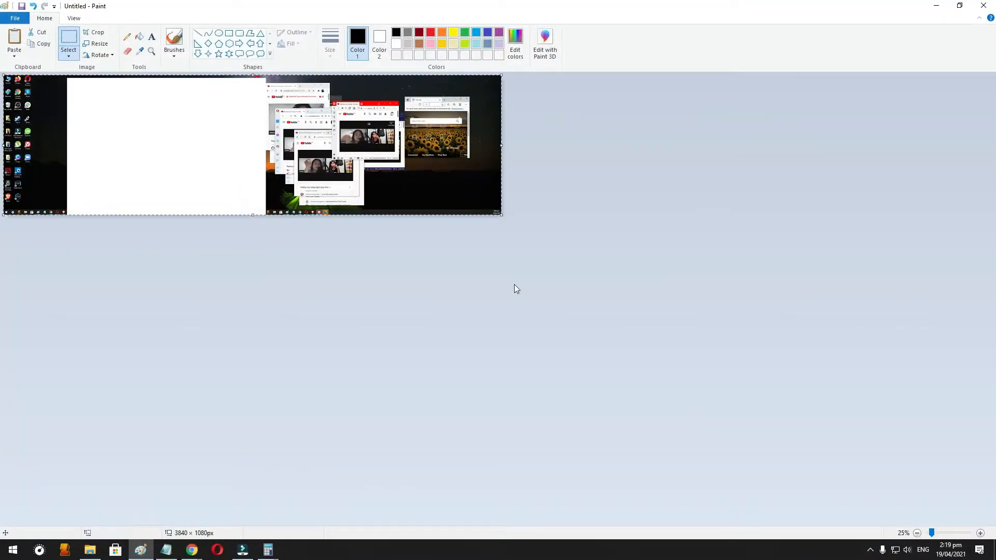
key(Delete)
key(ctrl+v)
key(Delete)
click(937, 5)
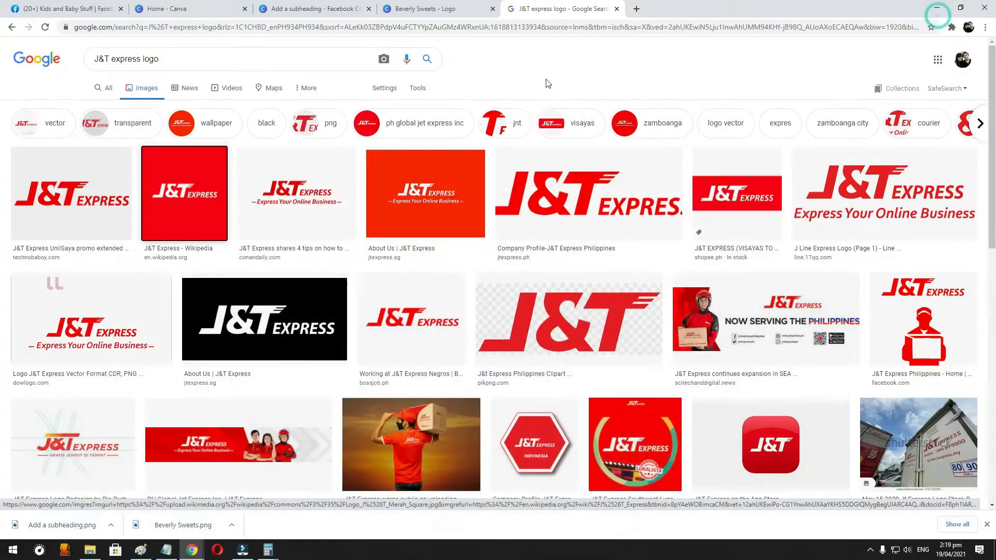
- Switch to the Canva cover, paste the J&T Express logo, and place it small beneath "WE SHIP ORDERS VIA", flush with the text's left edge
click(311, 8)
click(736, 369)
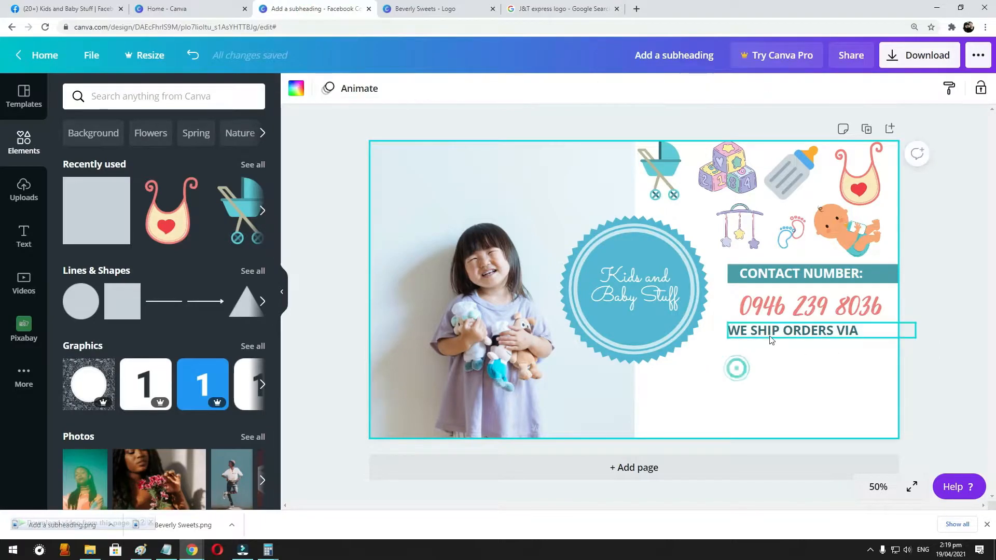
click(771, 340)
click(718, 369)
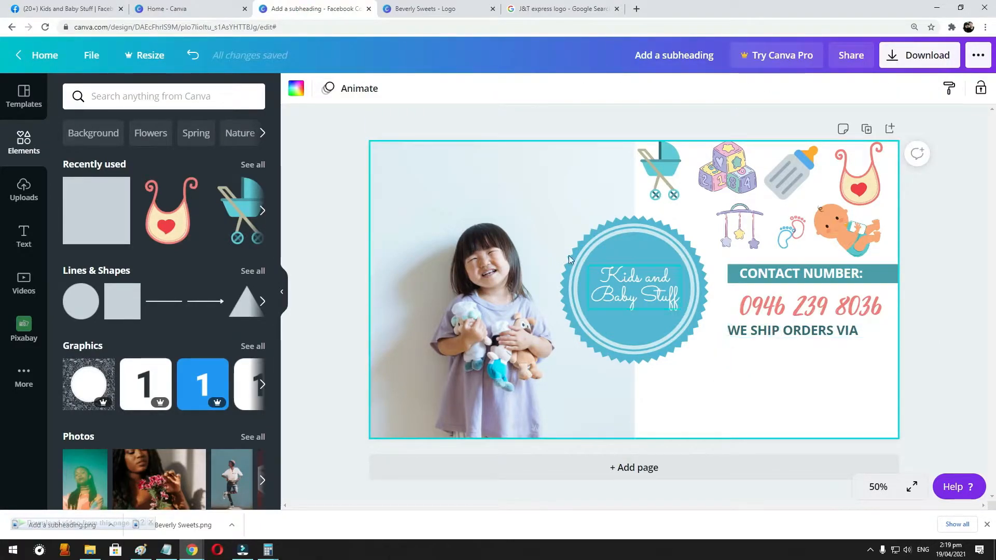
key(ctrl+v)
drag(694, 349, 754, 352)
- Move the phone number slightly up, closer to the "CONTACT NUMBER:" bar
click(782, 328)
drag(789, 299, 789, 294)
click(771, 328)
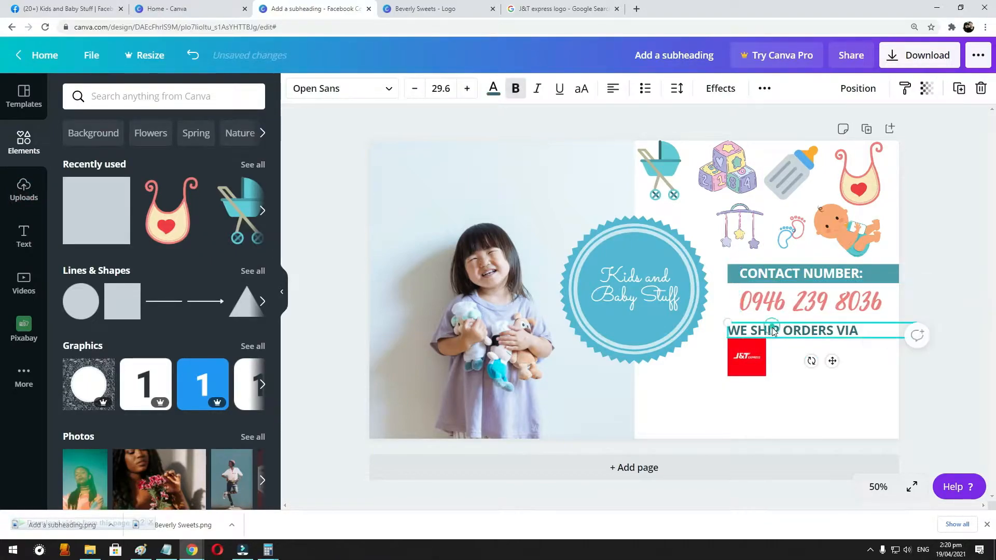
click(806, 382)
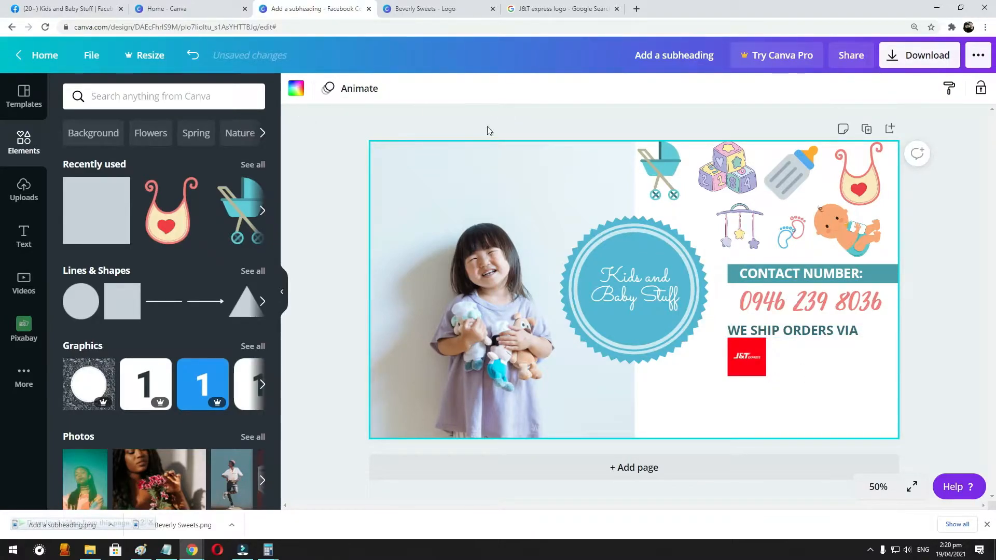
- Shrink the J&T Express logo a little and shift it slightly right beneath the shipping line
click(763, 358)
mouse_move(766, 388)
mouse_down()
mouse_move(739, 353)
mouse_move(768, 372)
mouse_up()
click(799, 365)
click(813, 361)
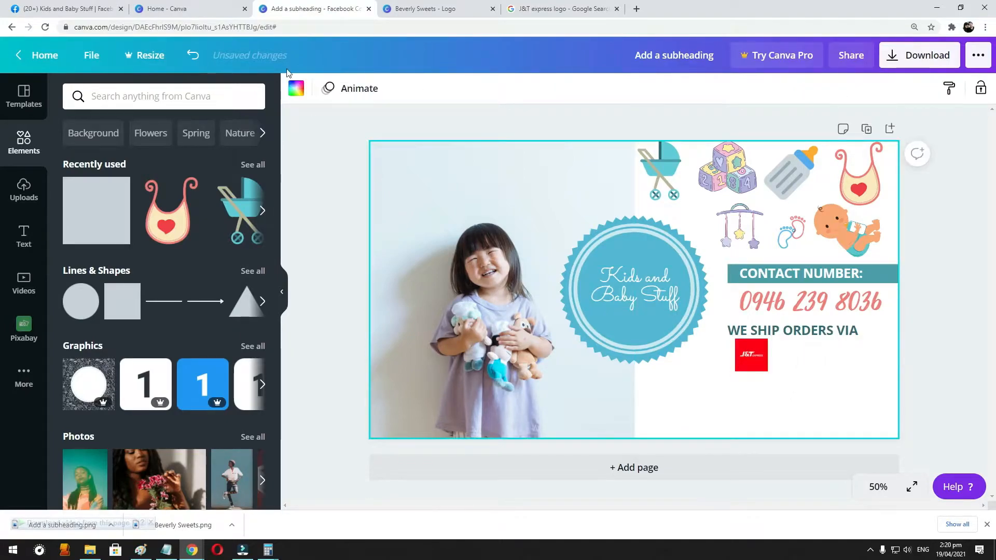
- Search Google Images for "LBC" and copy the red rectangular "LBC Hari ng Padala" logo
click(581, 11)
click(230, 55)
key(ctrl+a)
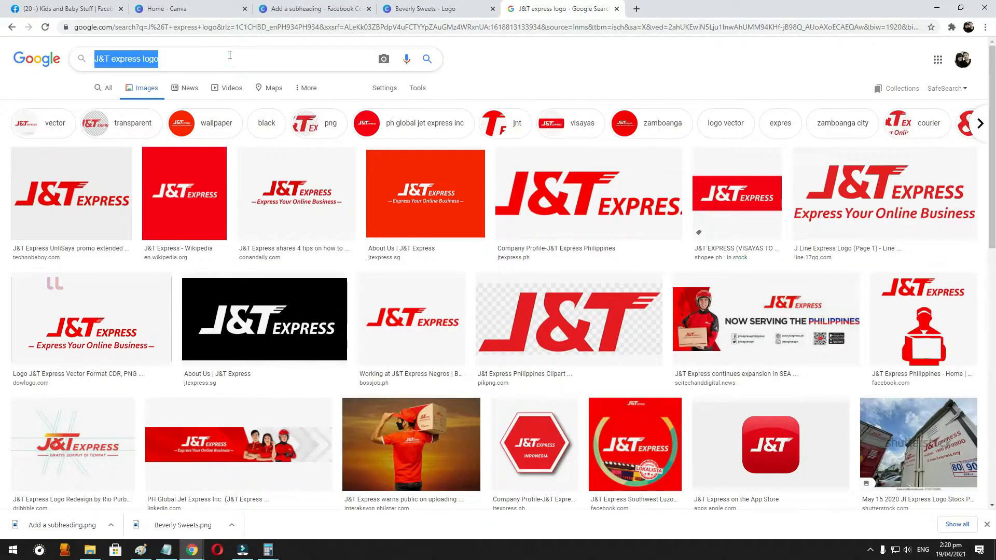
text(LBC)
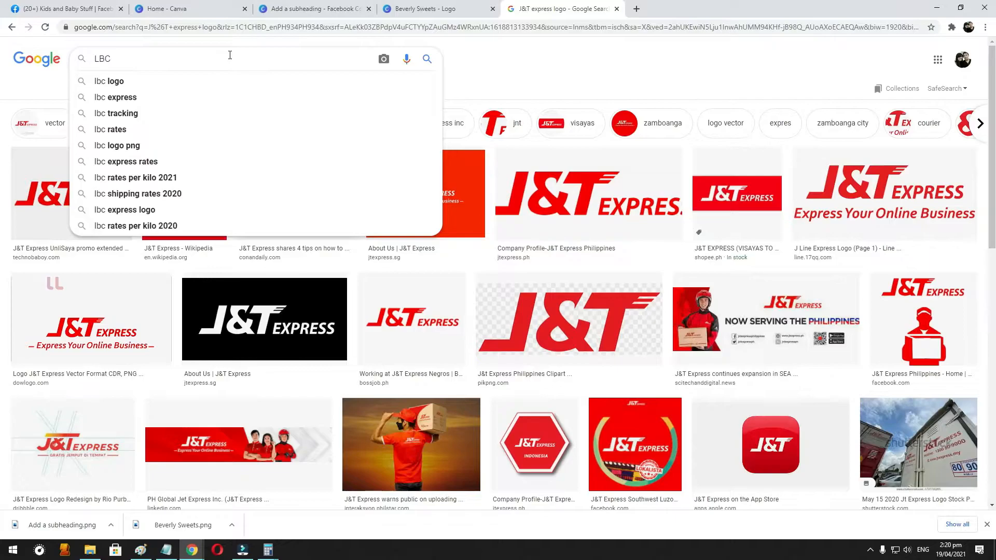
key(Return)
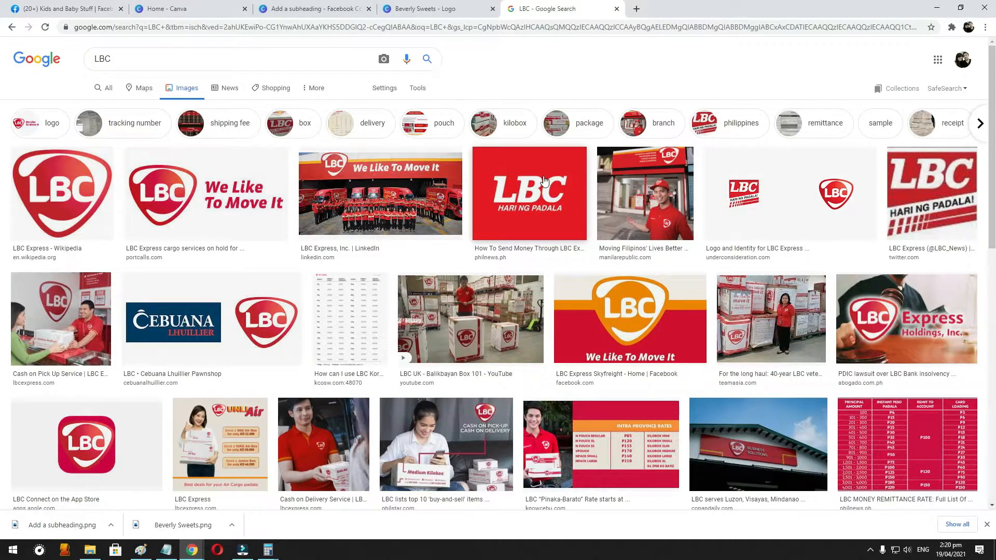
right_click(512, 188)
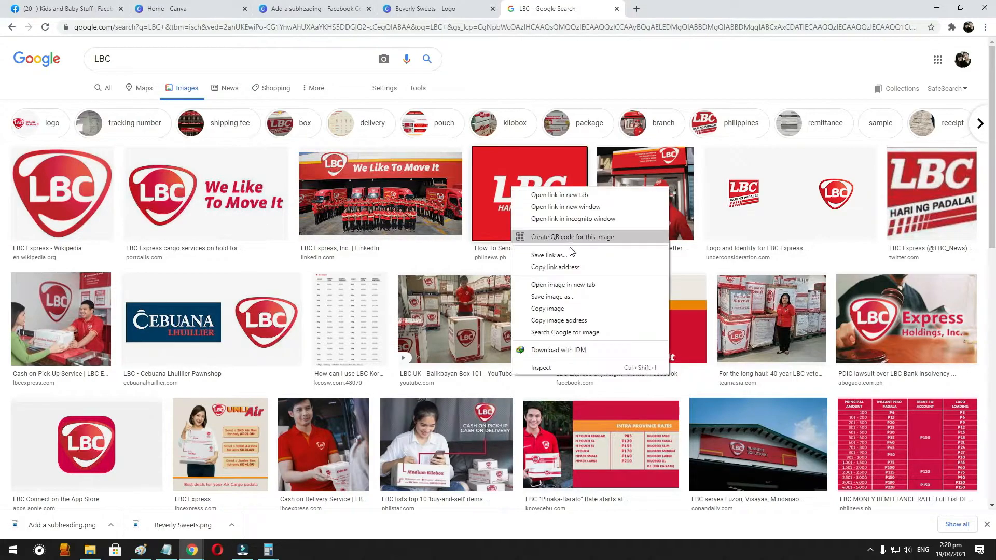
click(560, 311)
- Test-paste the copied LBC logo into Paint and delete it again
click(141, 550)
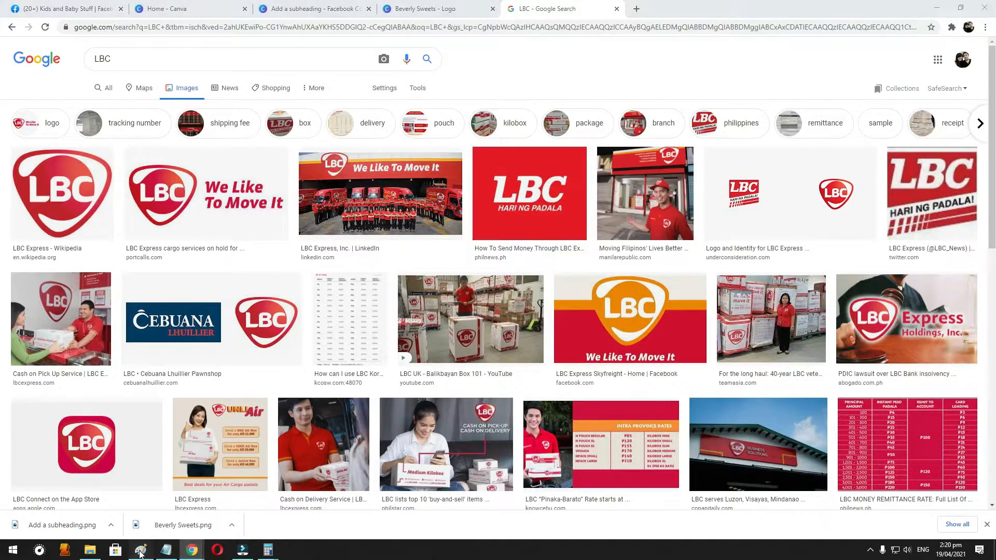
key(ctrl+v)
key(Delete)
click(935, 5)
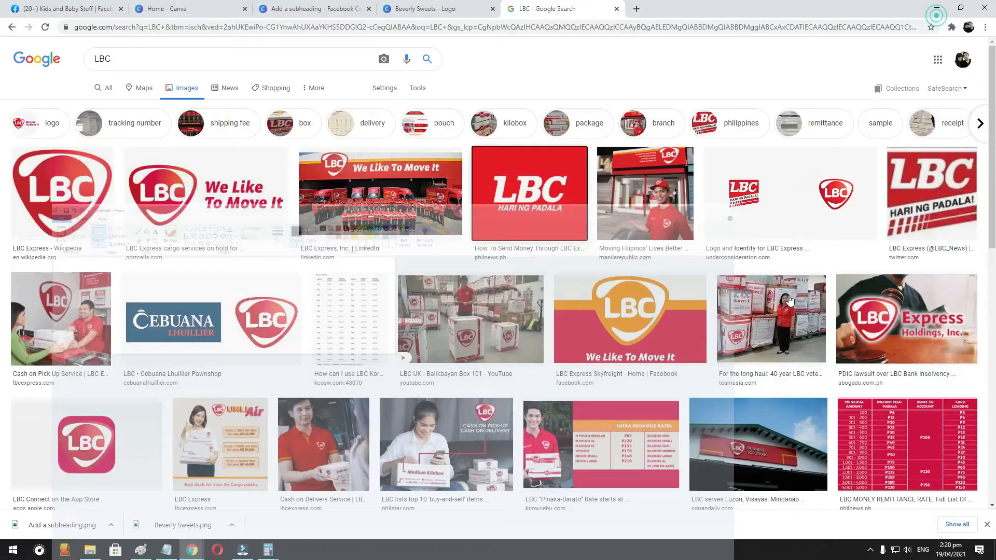
- Paste the LBC logo into the Canva cover, scale it to about 139 × 104, and place it directly right of the J&T Express logo
click(311, 8)
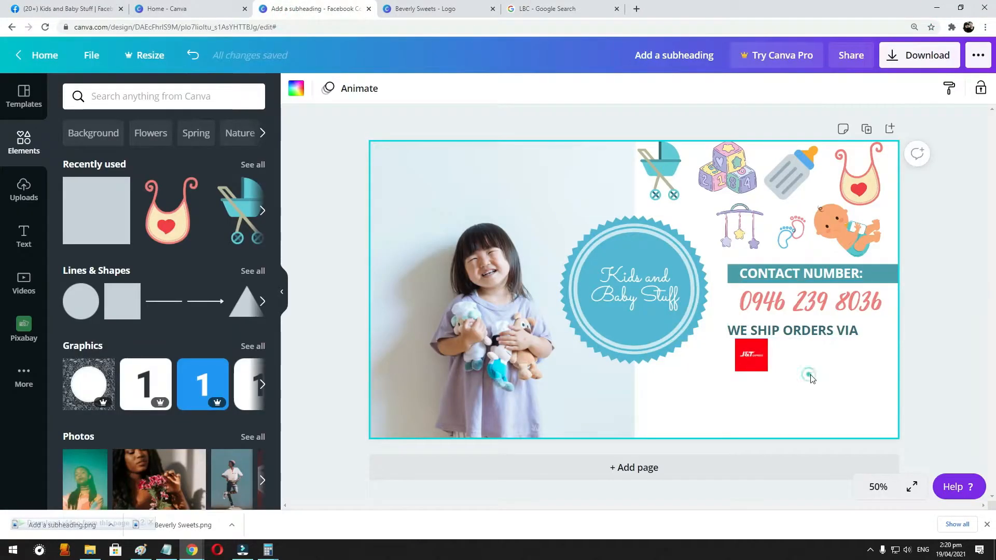
key(ctrl+v)
drag(733, 363, 572, 276)
drag(560, 232, 797, 355)
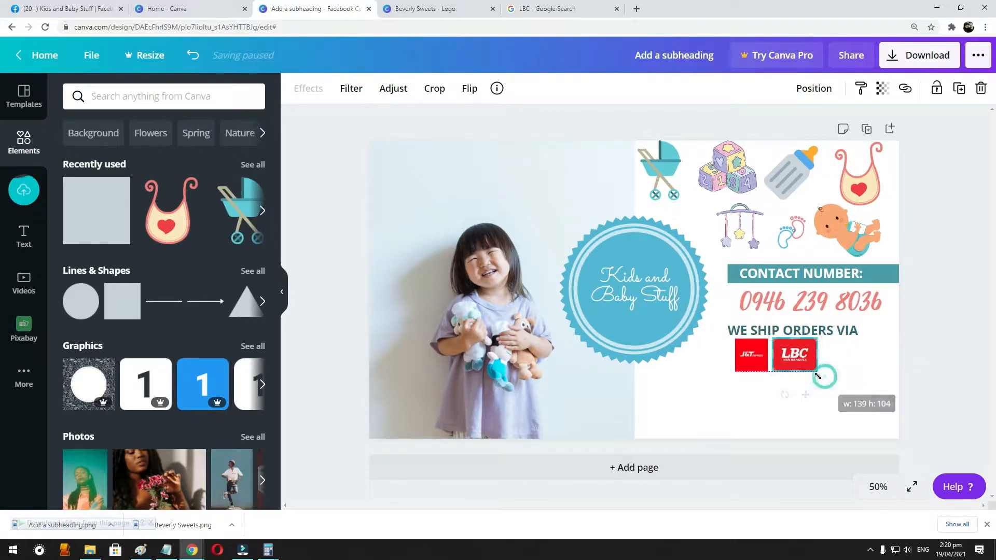
click(850, 362)
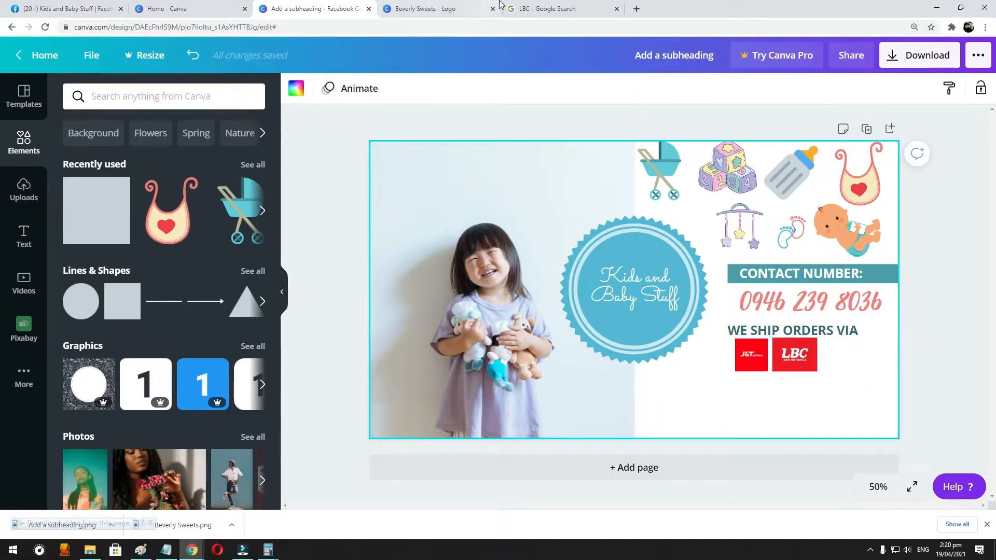
- Search Google Images for "JRS logo" and copy the green and red JRS Express logo with the bird
click(438, 8)
click(519, 8)
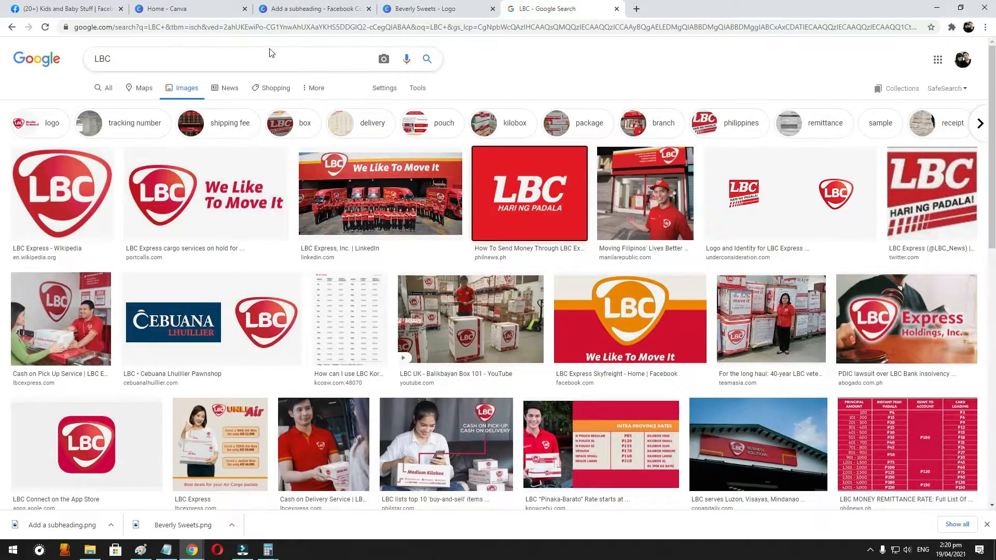
double_click(121, 62)
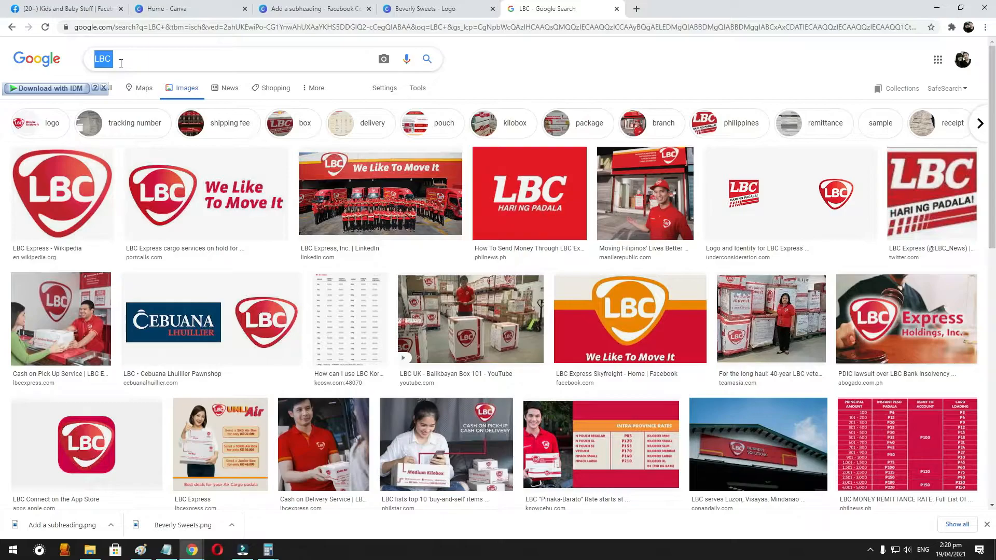
click(140, 63)
text(JRS )
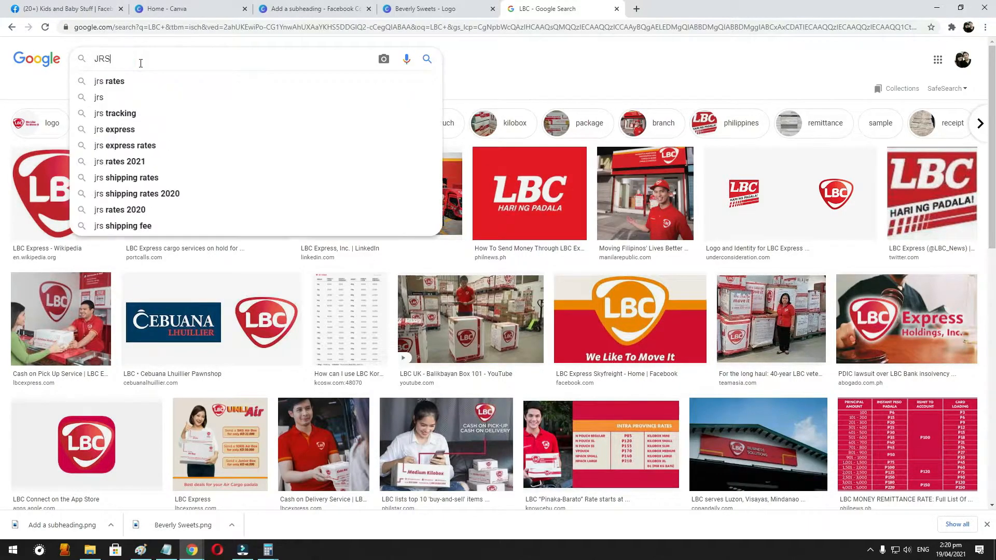
text(logo)
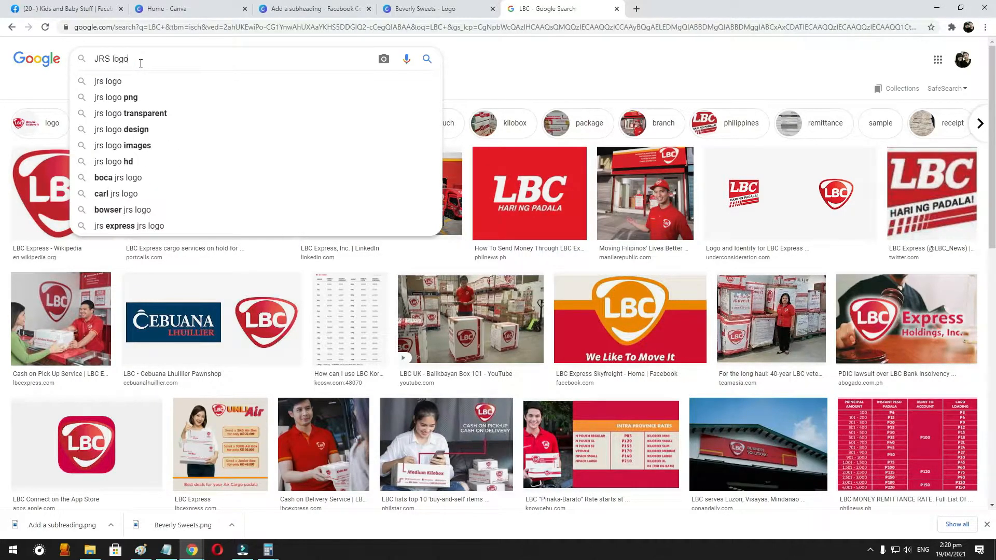
key(Return)
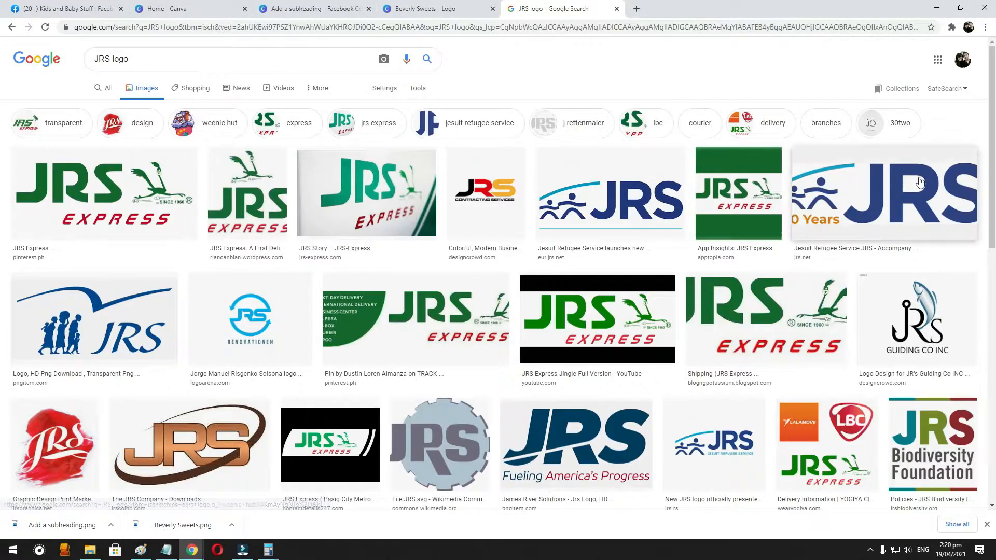
right_click(63, 180)
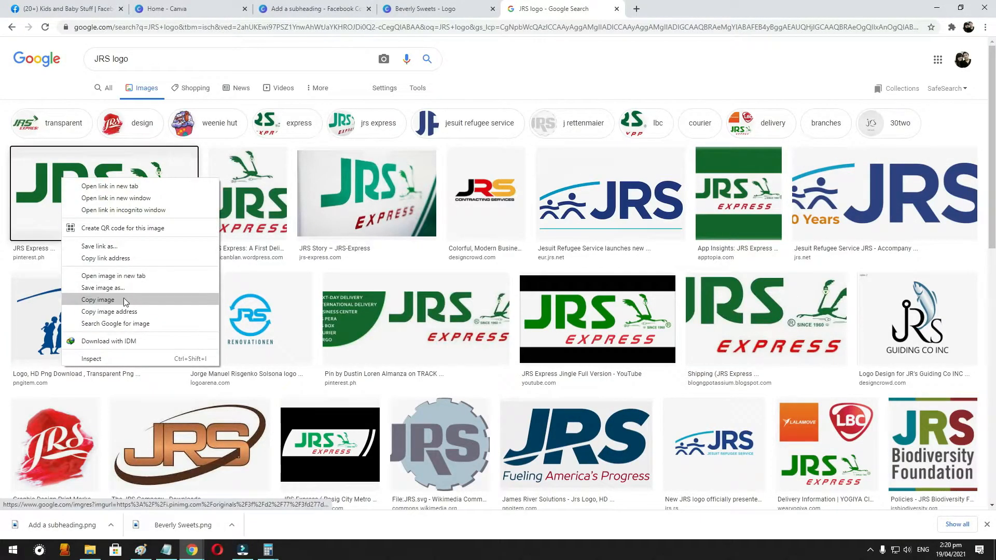
click(104, 300)
- Paste the JRS Express logo into the Canva cover and shrink it into the empty area below and right of the LBC logo
click(308, 4)
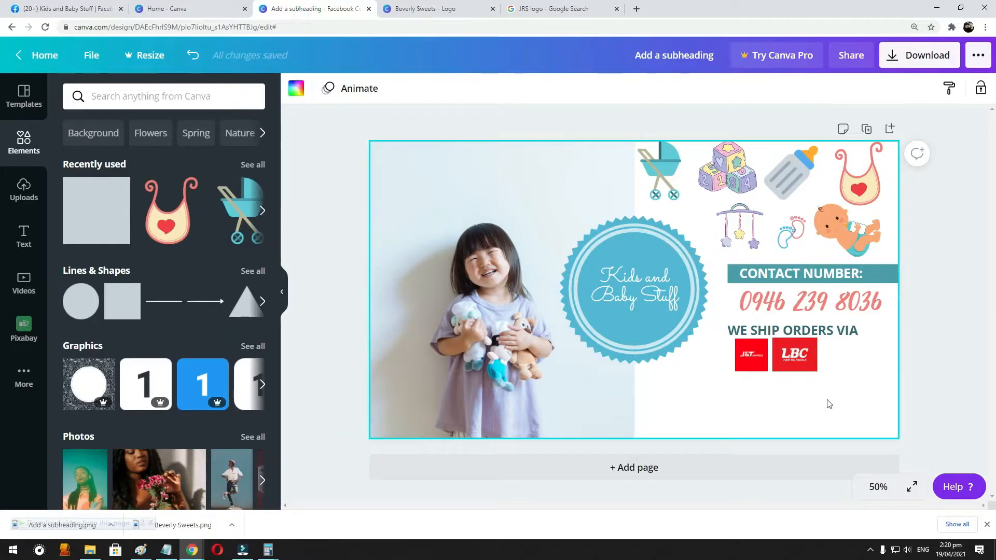
key(ctrl+v)
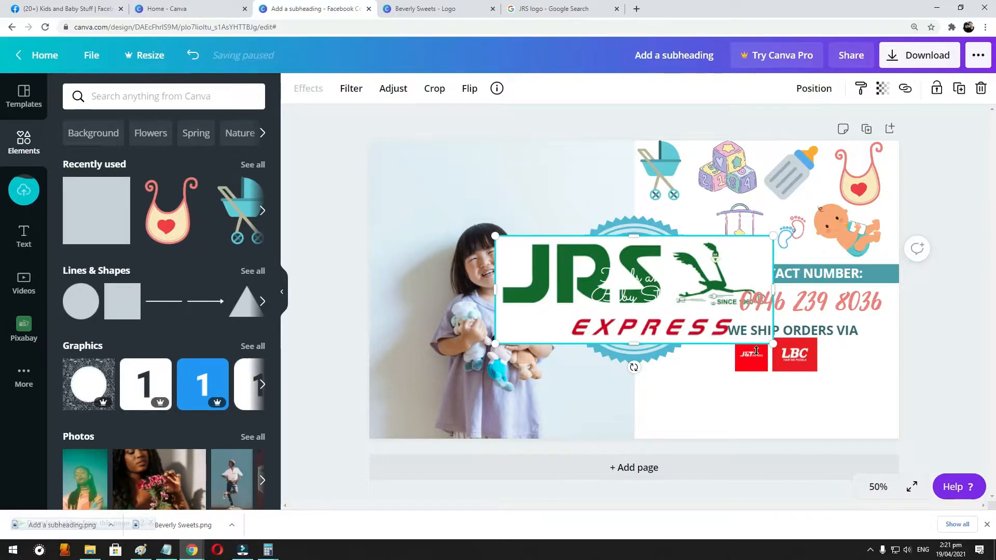
drag(495, 237, 836, 407)
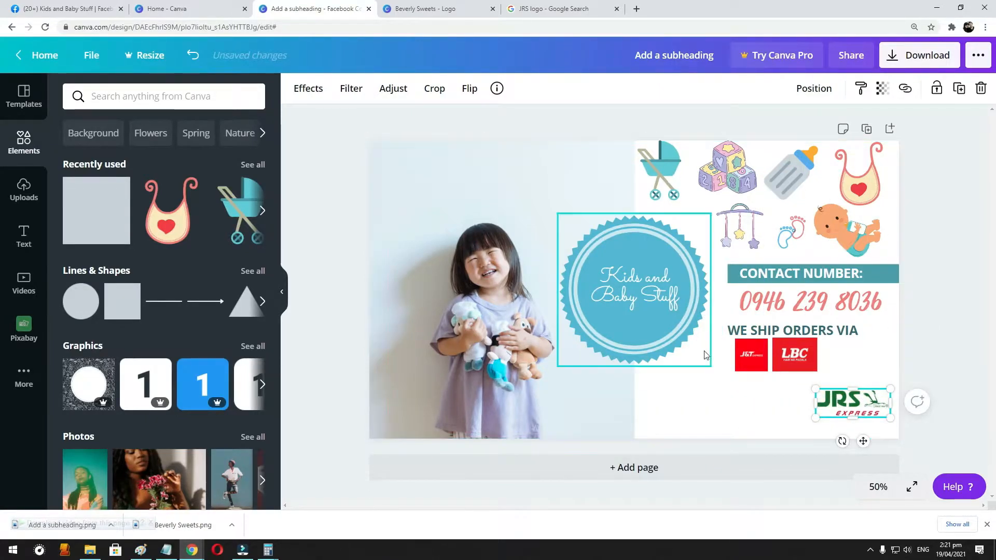
- Shift the J&T and LBC logos left and fit the slightly enlarged JRS Express logo beside them in one row
mouse_move(761, 348)
mouse_down()
mouse_move(749, 348)
mouse_move(779, 354)
mouse_up()
click(788, 353)
drag(839, 398, 904, 339)
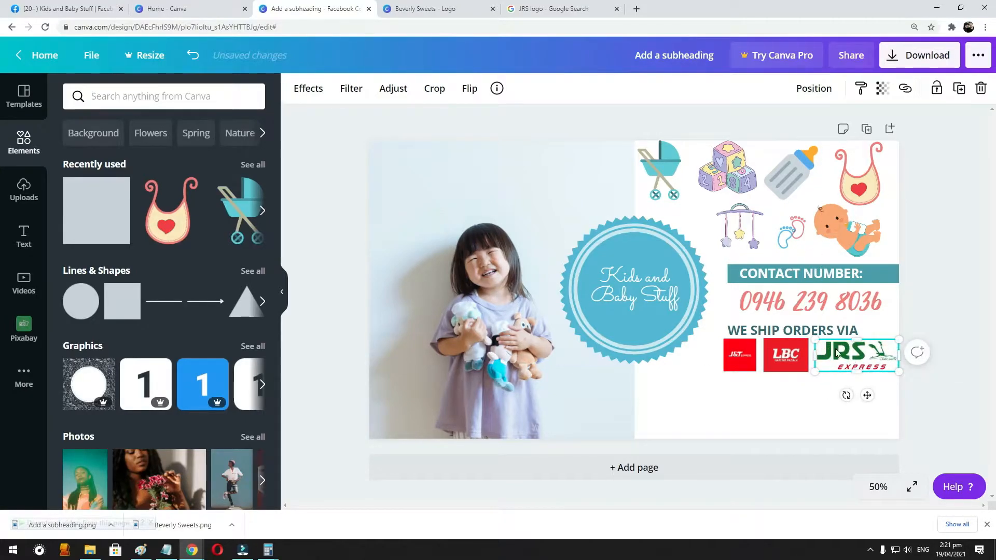
drag(832, 349, 828, 349)
click(956, 258)
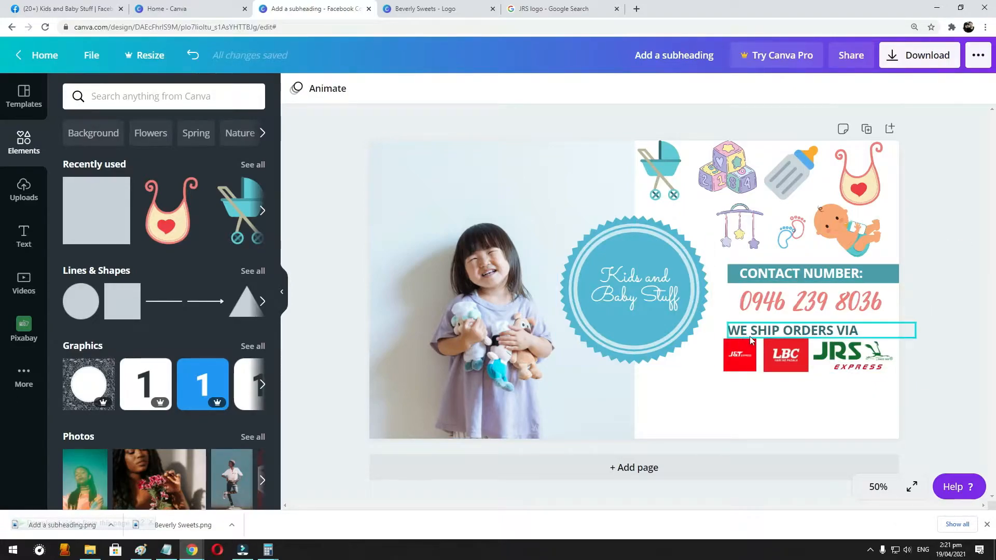
- Nudge the phone number slightly left to center it beneath the "CONTACT NUMBER:" bar
click(824, 328)
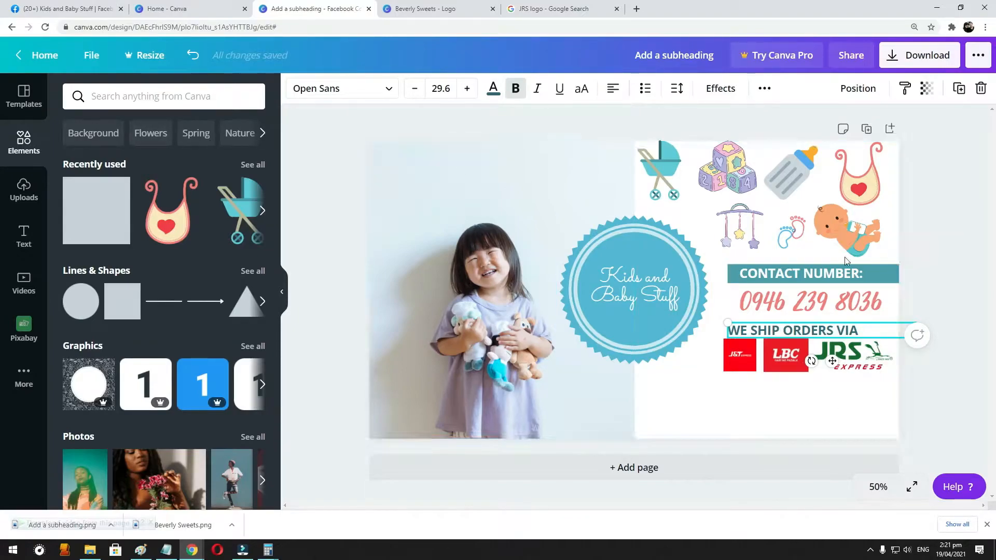
click(937, 238)
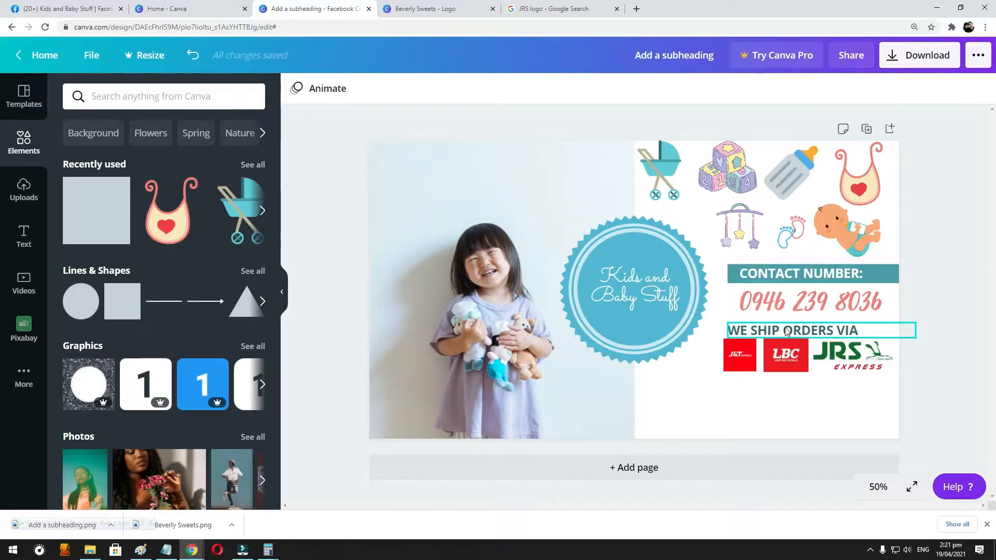
drag(836, 294, 830, 295)
click(952, 221)
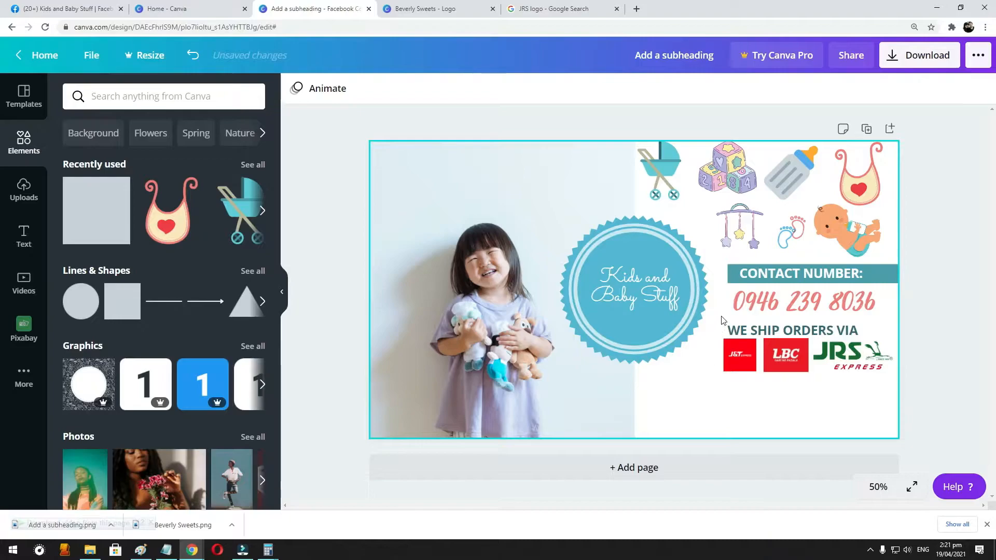
click(926, 61)
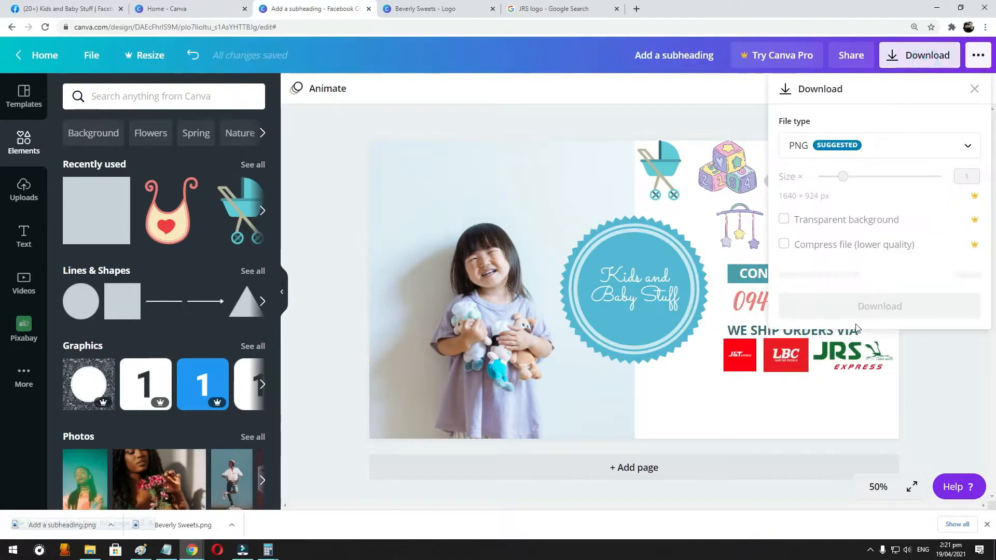
click(93, 6)
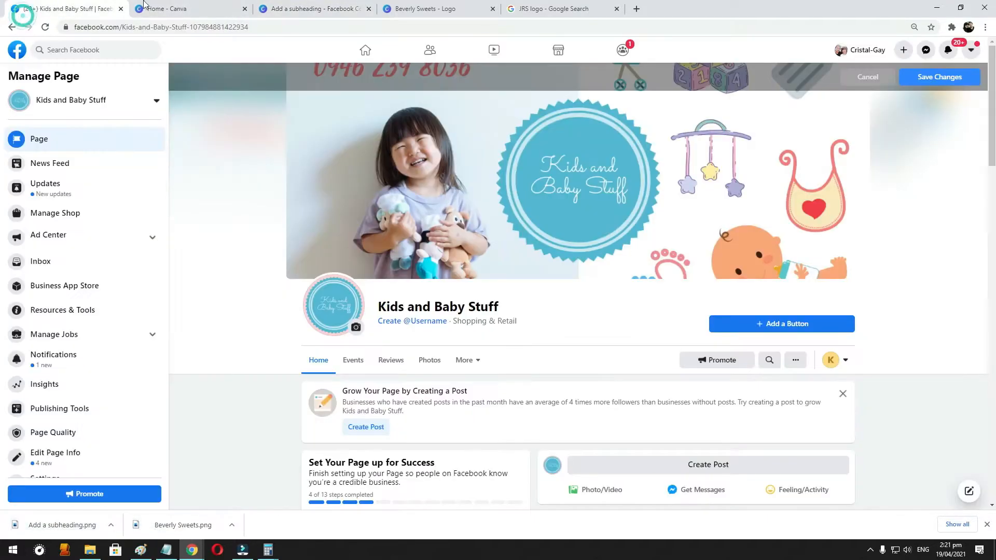
click(567, 7)
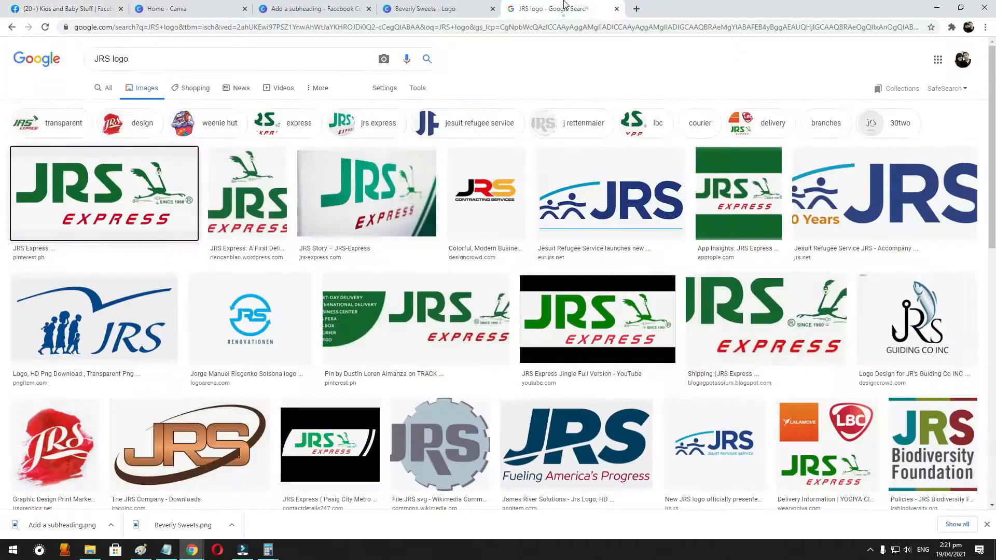
click(451, 8)
click(317, 10)
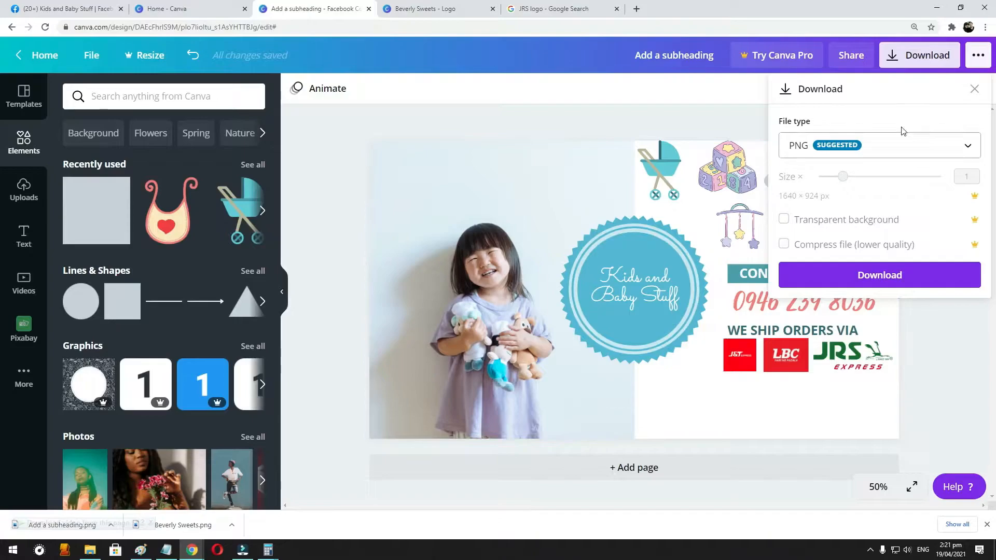
click(971, 89)
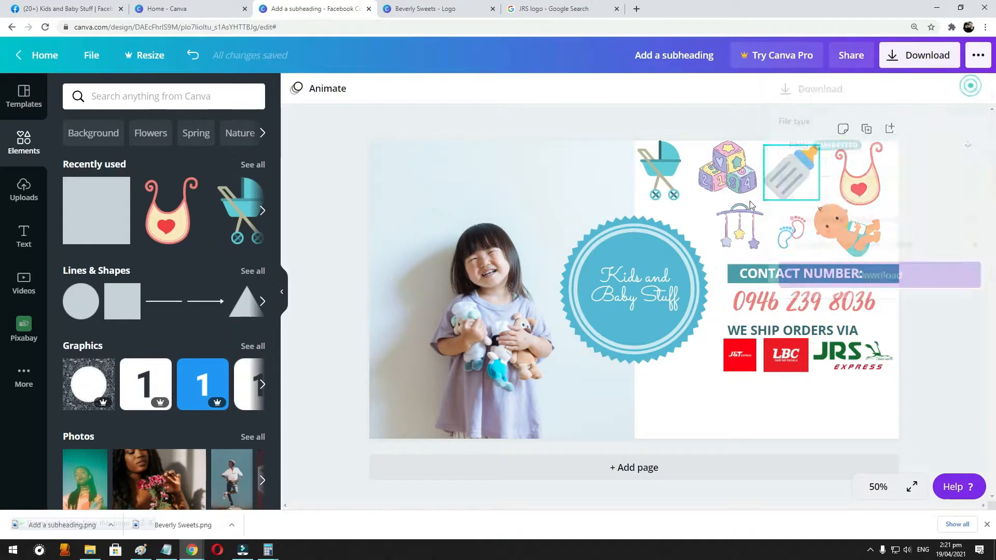
- Line up the star mobile, footprints, baby and bib in one compact row just above the "CONTACT NUMBER:" bar
click(735, 224)
drag(732, 224, 767, 242)
click(789, 232)
click(871, 227)
drag(831, 192, 866, 238)
drag(890, 196, 891, 213)
- Shift the bottle, toy blocks and stroller right so they spread across the upper white area of the cover
drag(797, 169, 847, 171)
drag(737, 170, 780, 170)
drag(660, 170, 685, 177)
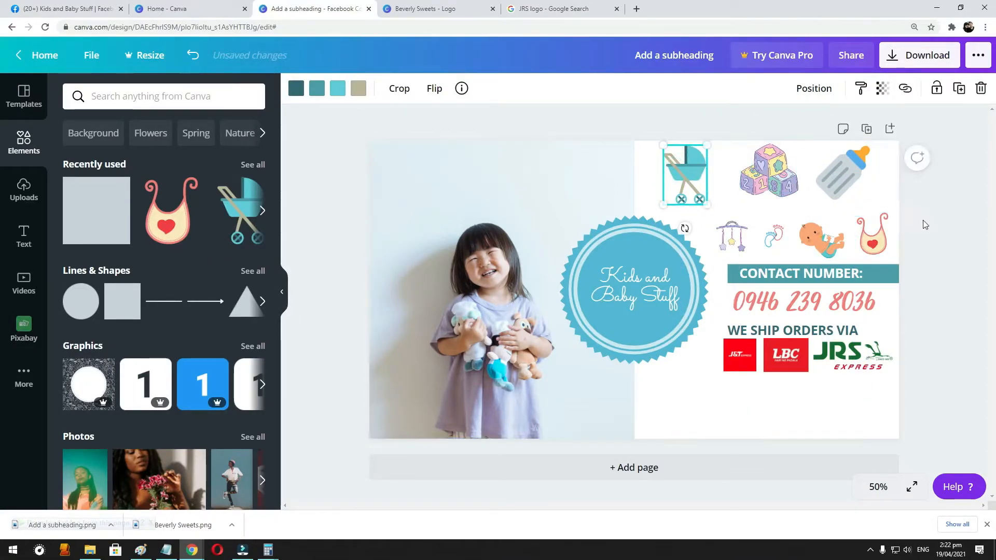
click(953, 223)
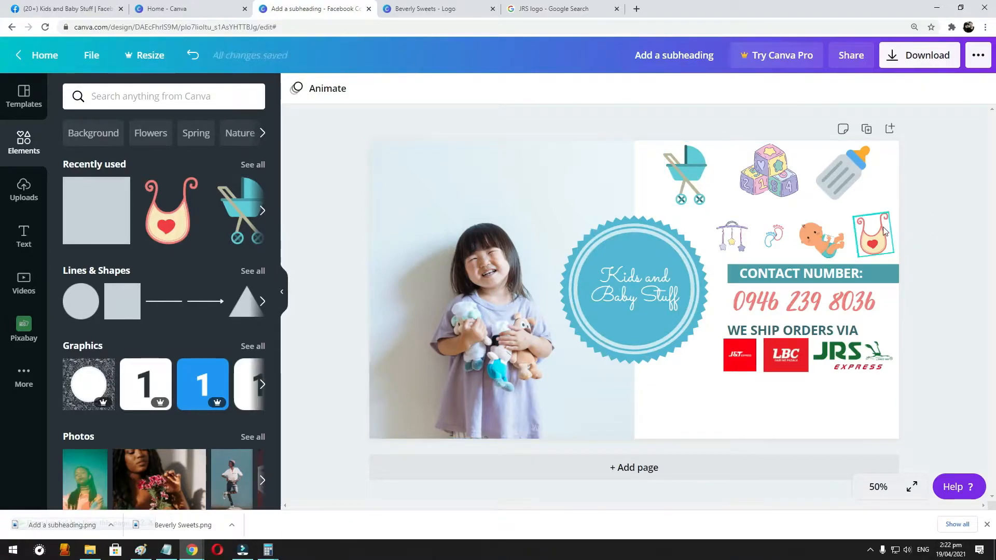
- Duplicate the phone number text onto the girl's photo, replace its text with "Cash on Delivery!" and place it above her head
drag(789, 310, 439, 188)
triple_click(440, 183)
text(CASH)
triple_click(440, 183)
text(Cash)
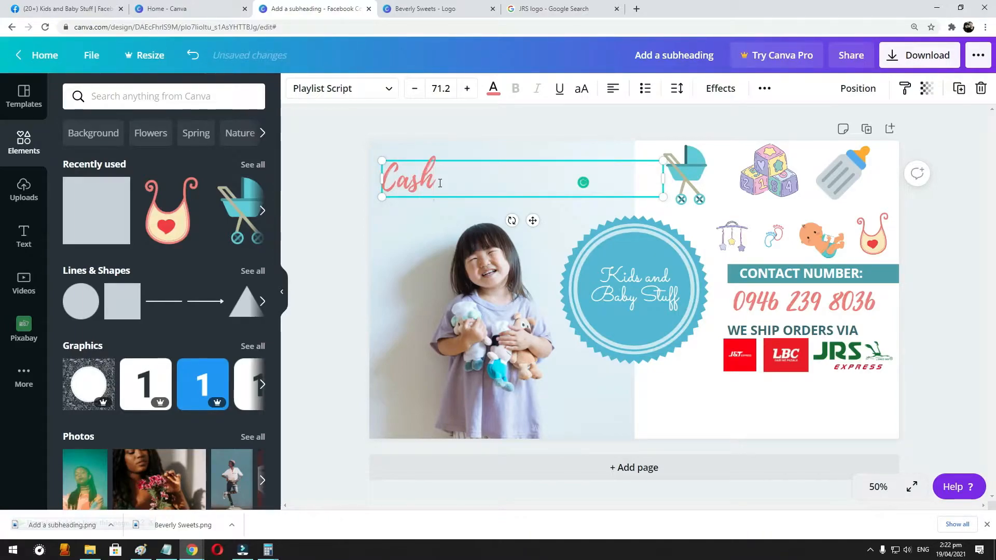
text( on D)
key(BackSpace)
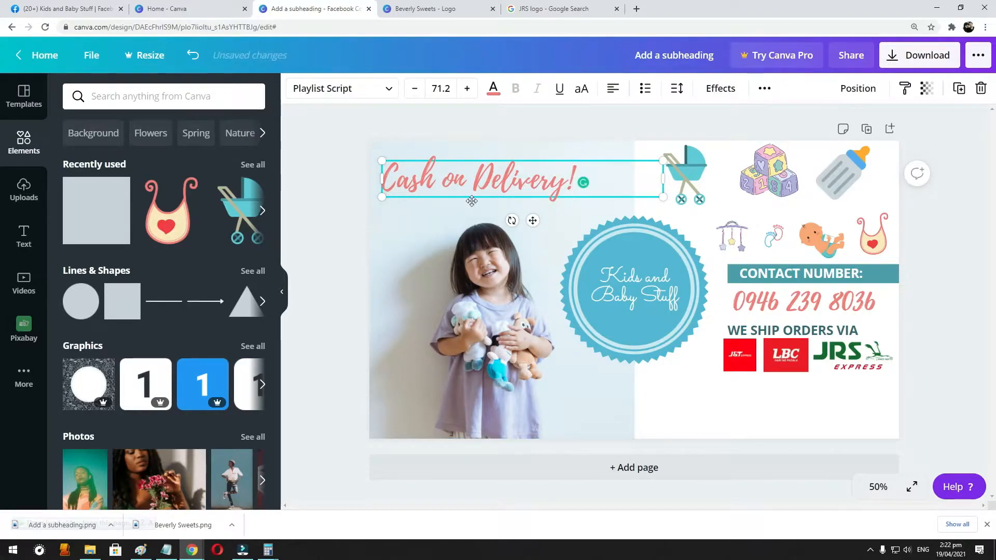
drag(475, 202, 484, 222)
- Try to shift the girl's photo lower within its frame, comparing the layout with the cover shown on Facebook
double_click(473, 290)
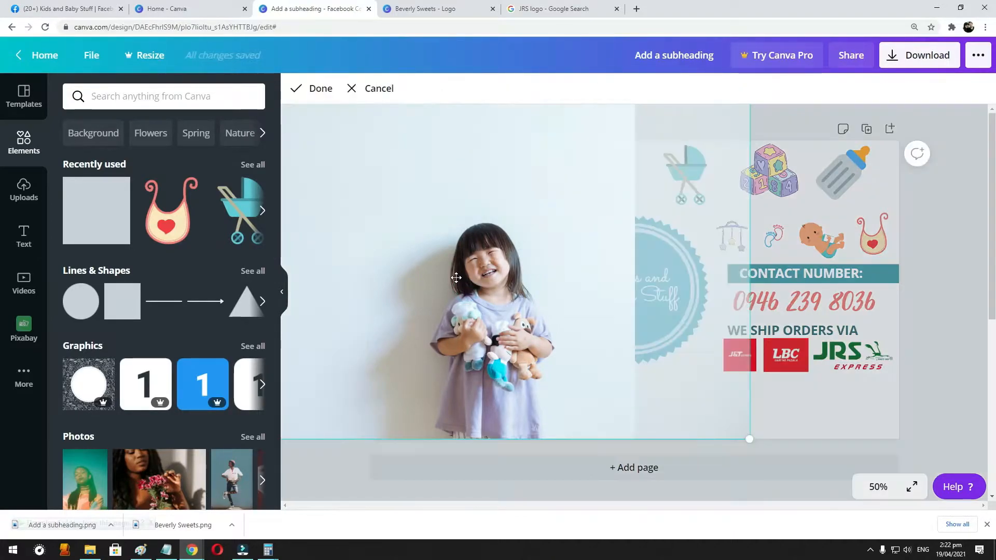
drag(744, 435, 730, 425)
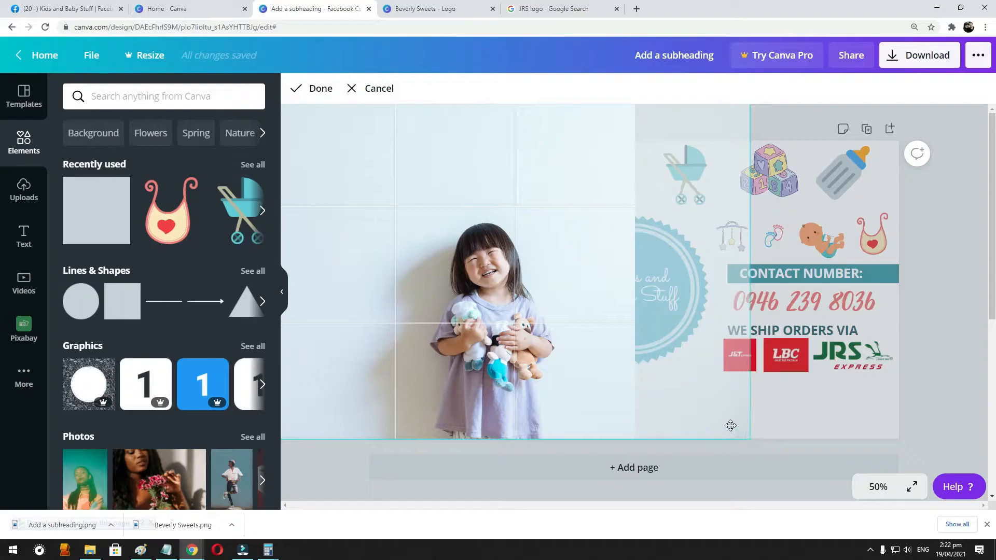
drag(453, 218, 455, 244)
click(760, 345)
click(549, 203)
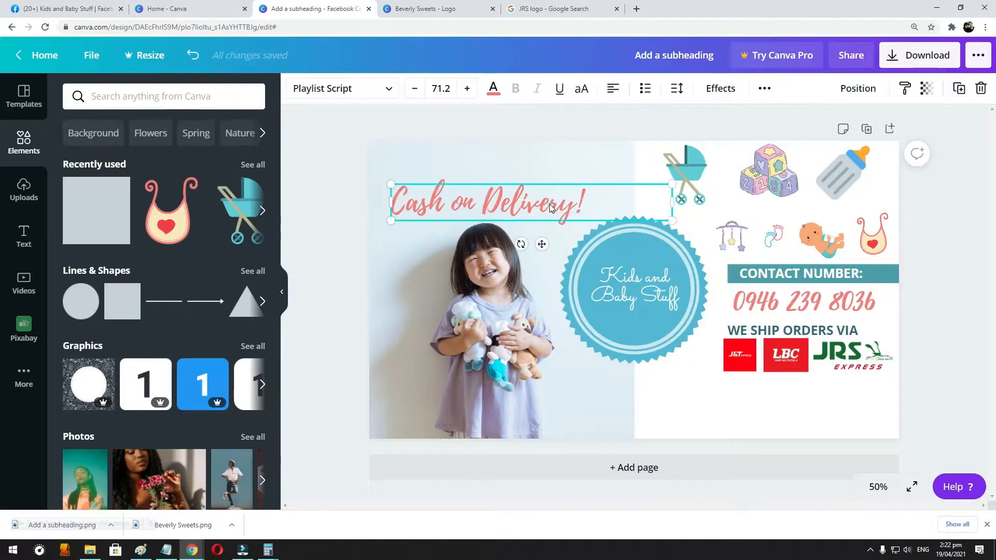
click(7, 8)
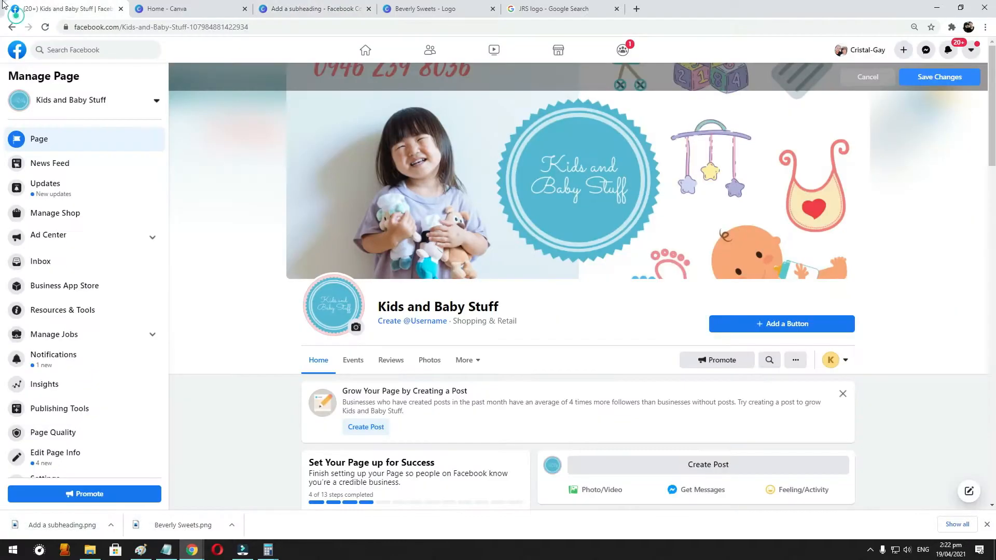
click(333, 4)
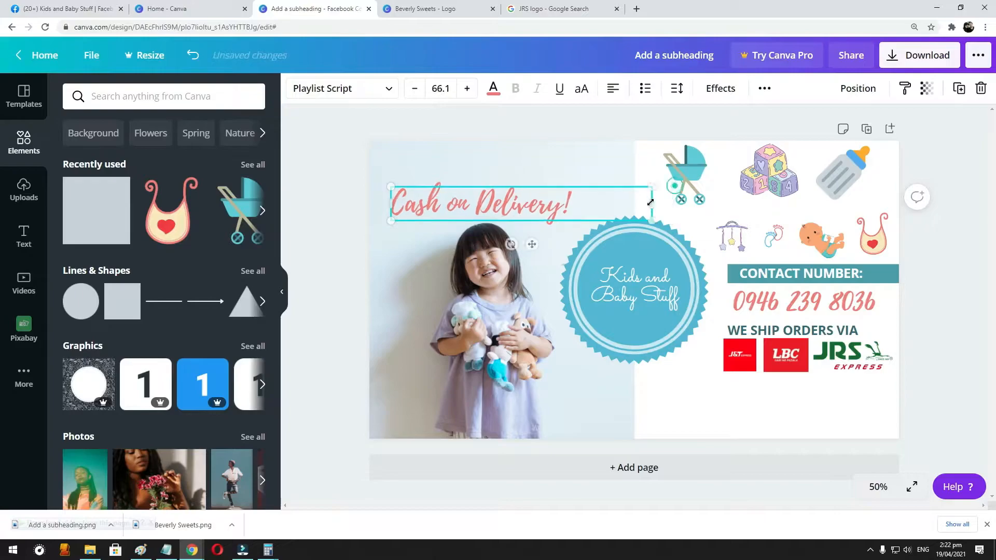
click(526, 334)
double_click(527, 334)
drag(513, 302, 513, 323)
click(803, 401)
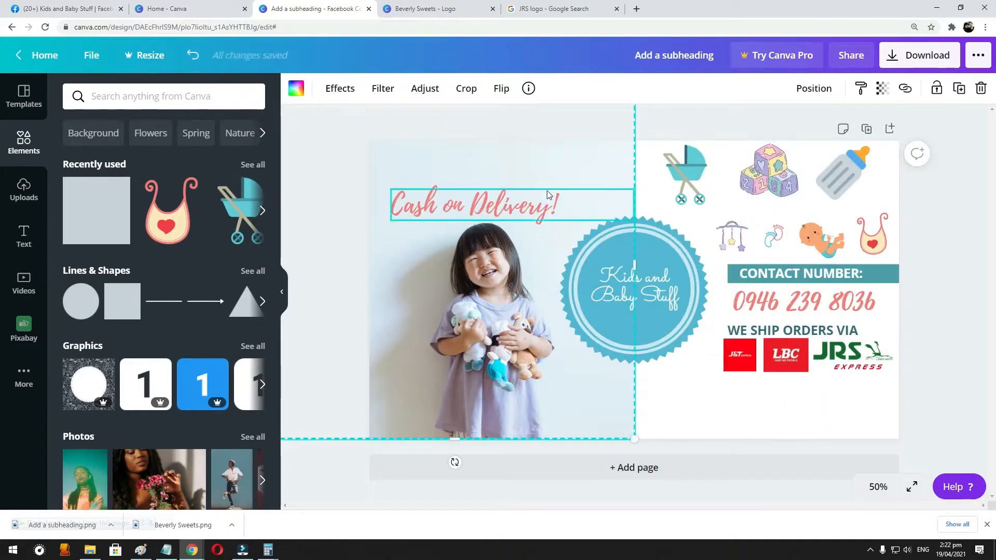
- Shrink the "Cash on Delivery!" text to size 42.4 and move it down beside the girl's face
mouse_move(493, 198)
mouse_down()
mouse_move(457, 278)
mouse_move(483, 278)
mouse_move(765, 387)
mouse_move(635, 289)
mouse_move(652, 392)
mouse_move(543, 112)
mouse_move(490, 201)
mouse_up()
drag(623, 196, 546, 227)
drag(469, 212, 472, 275)
- Scale down the girl's photo and place it against the cover's lower left, leaving a white strip above it
click(445, 179)
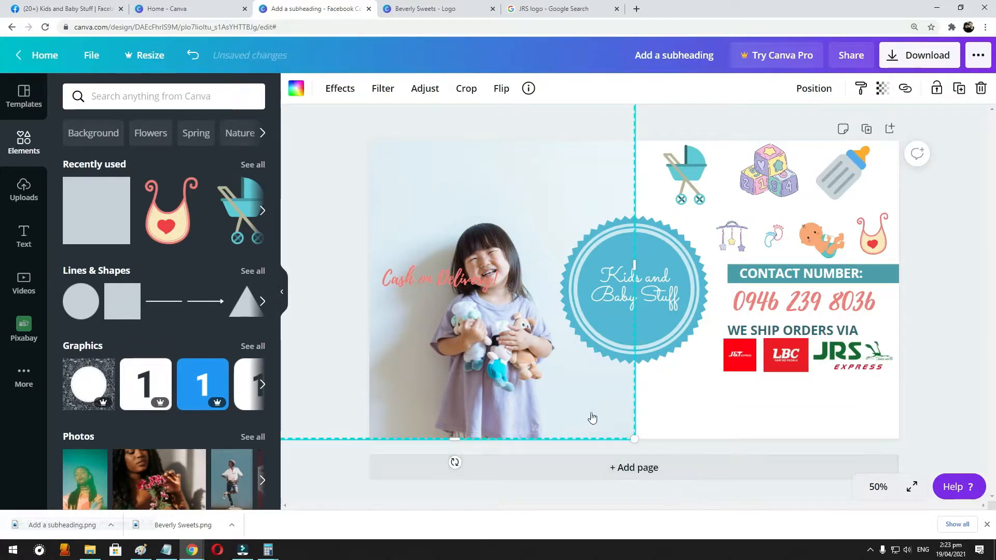
drag(539, 180, 629, 271)
drag(375, 189, 430, 280)
drag(574, 415, 484, 318)
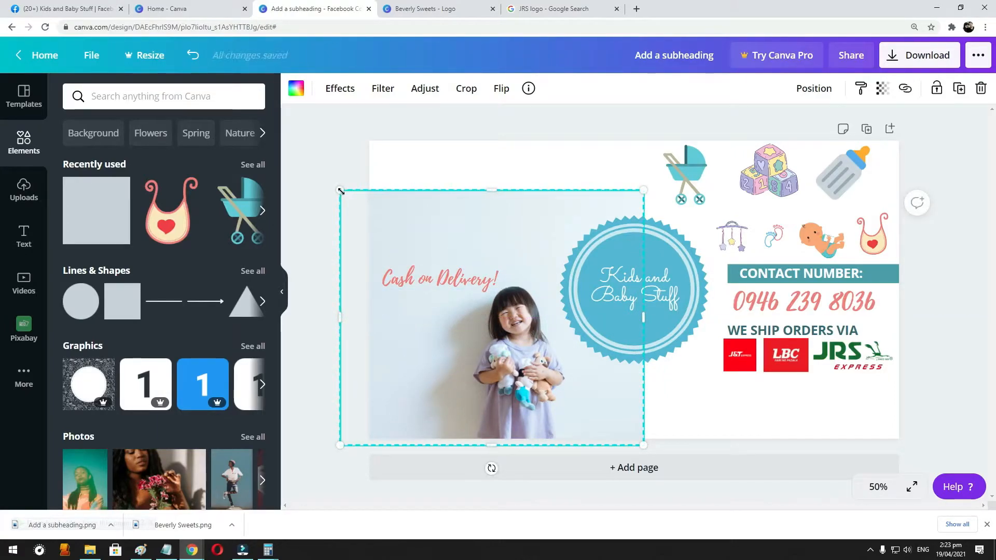
drag(339, 190, 333, 186)
- Enlarge the "Cash on Delivery!" text to size 63.4 and reposition it between the photo's left edge and the round badge
drag(441, 279, 463, 253)
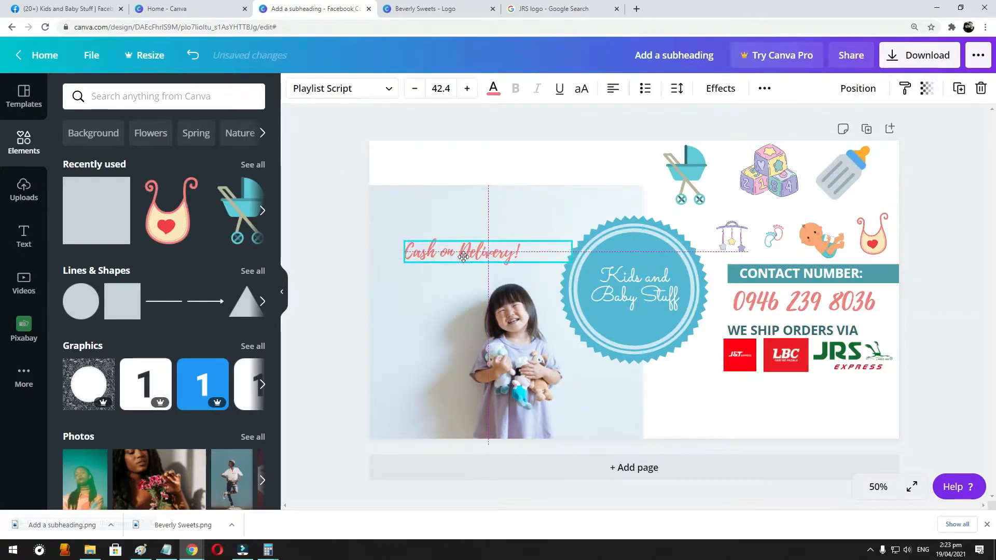
drag(584, 238, 692, 257)
drag(507, 239, 490, 264)
- Enlarge the girl's photo slightly toward its upper left and move "Cash on Delivery!" just above her head
click(491, 290)
drag(333, 186, 296, 172)
click(495, 264)
drag(495, 263, 504, 248)
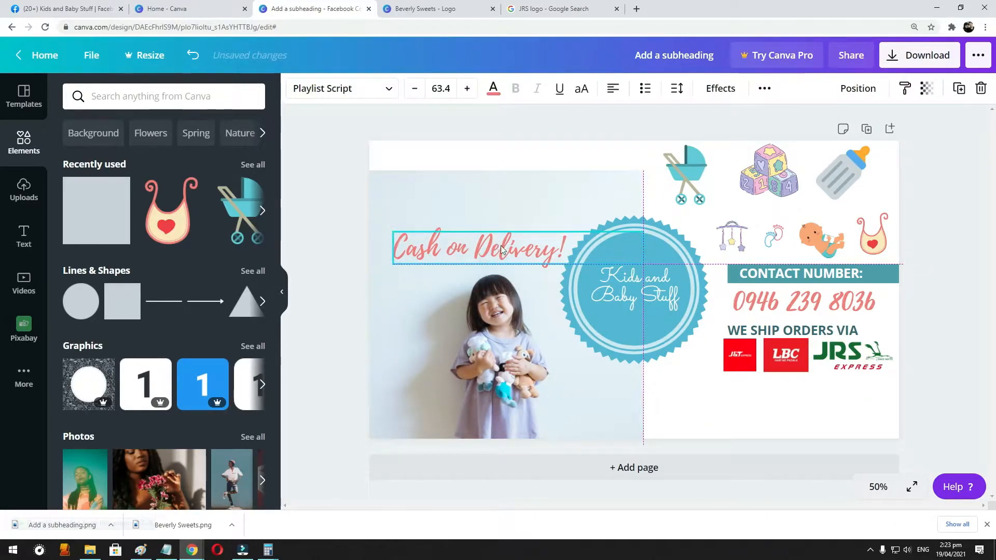
- Duplicate the girl's photo, align the copy with the cover's top edge and send it to the back to fill the white strip
click(713, 420)
click(558, 190)
drag(549, 200, 509, 171)
right_click(510, 174)
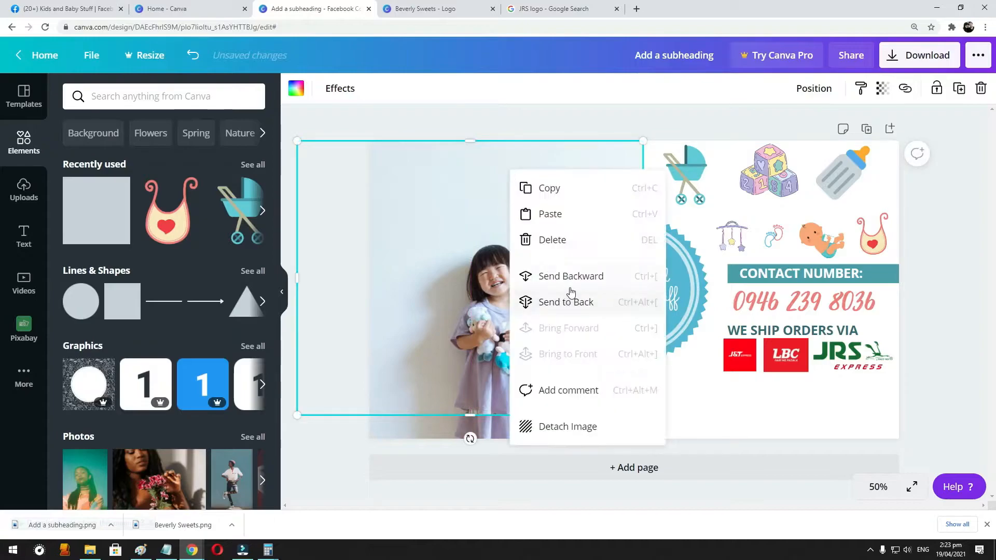
click(571, 301)
click(735, 418)
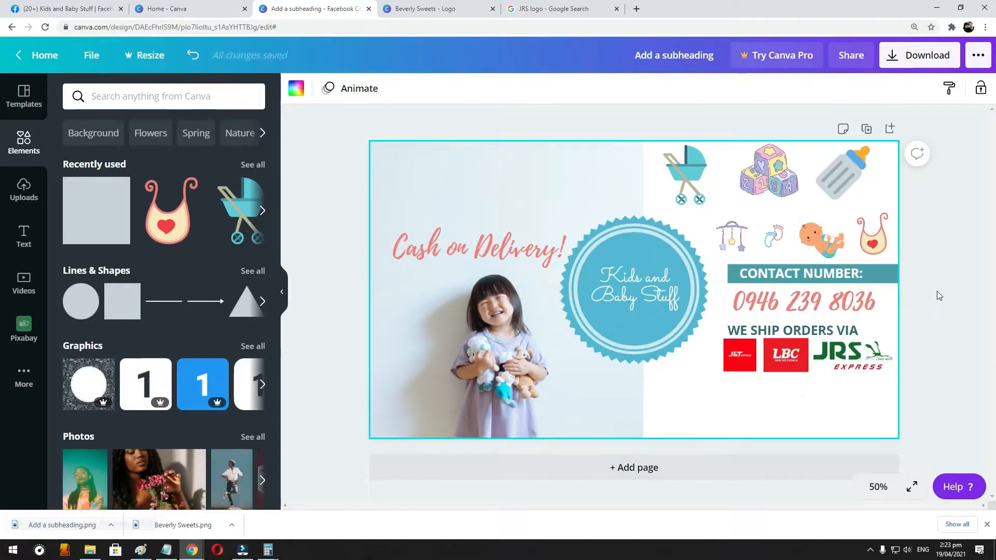
- Download the finished cover as a PNG and switch to the Kids and Baby Stuff page on Facebook
click(919, 55)
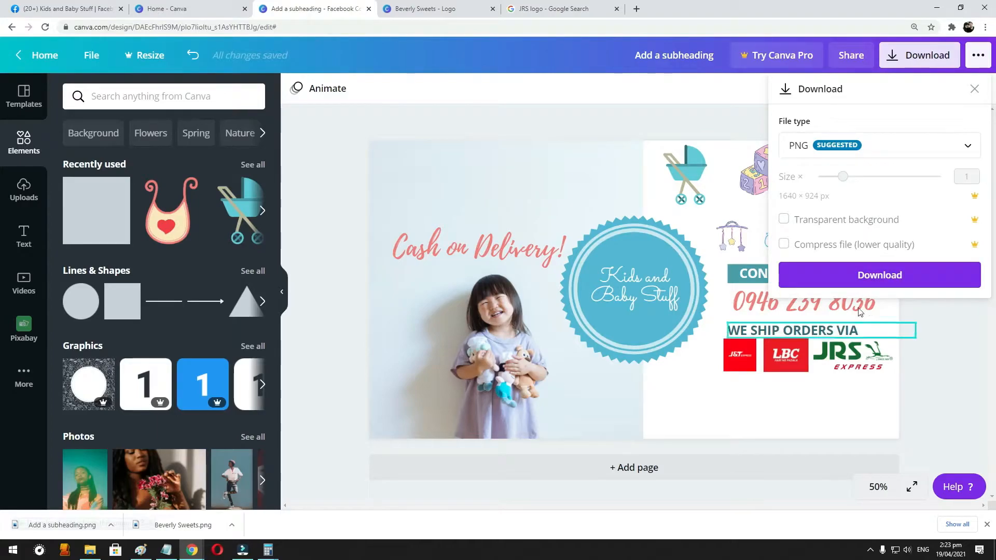
click(871, 276)
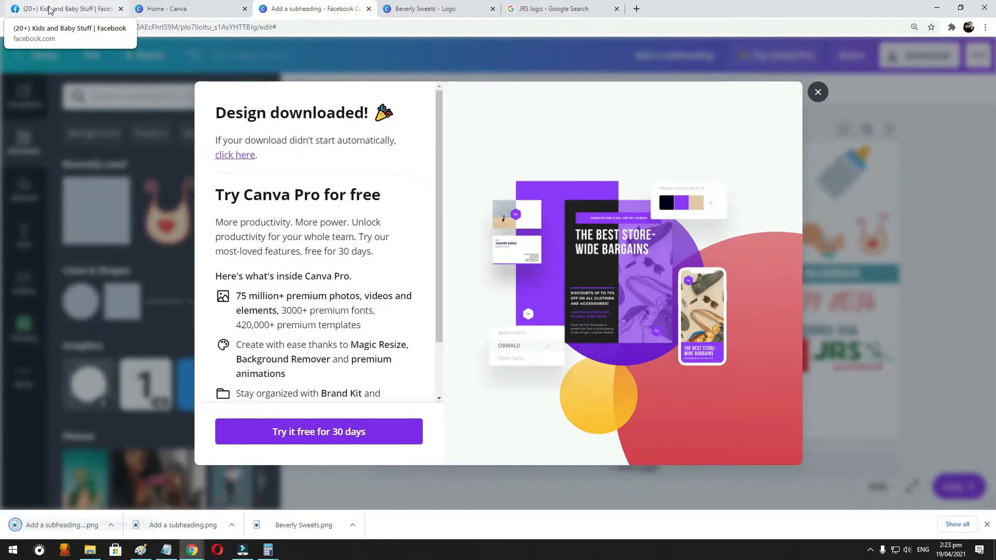
click(49, 9)
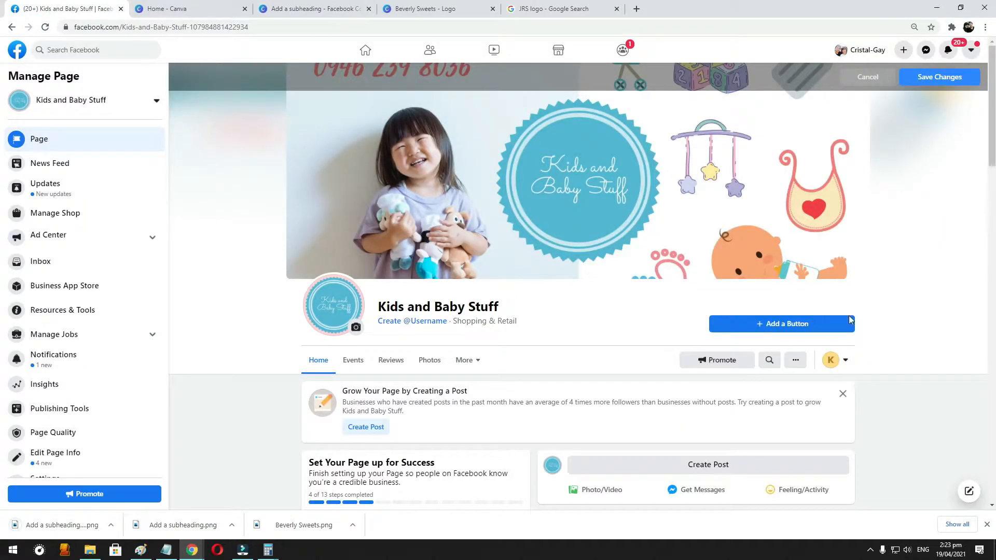
- Replace the unsaved Facebook cover with the newly downloaded PNG, shifted slightly down, and save the change
click(867, 76)
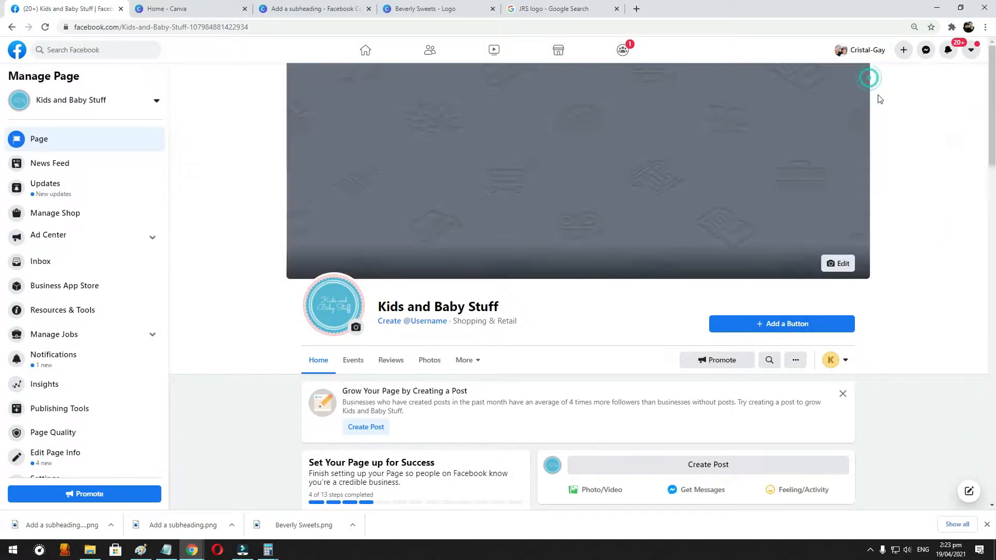
click(837, 263)
click(752, 315)
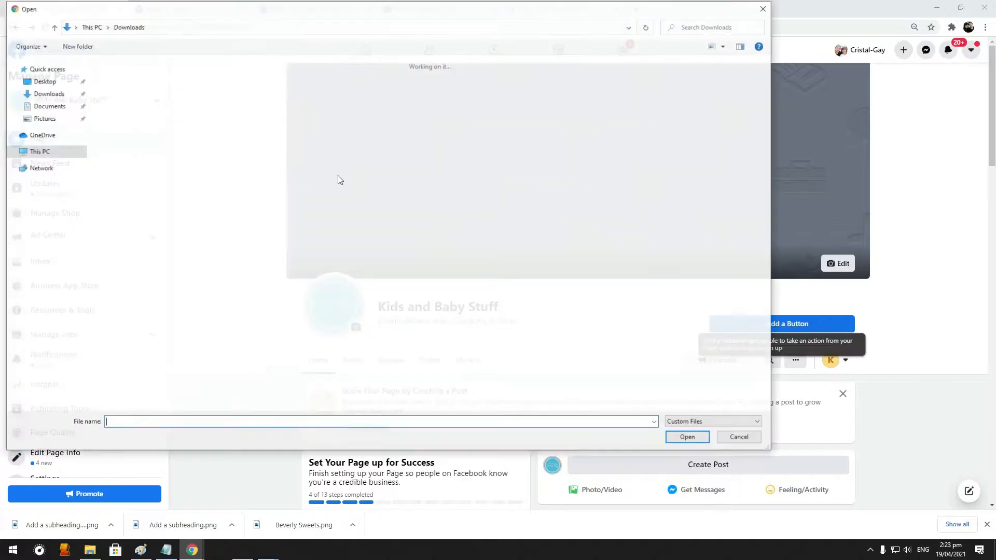
double_click(131, 105)
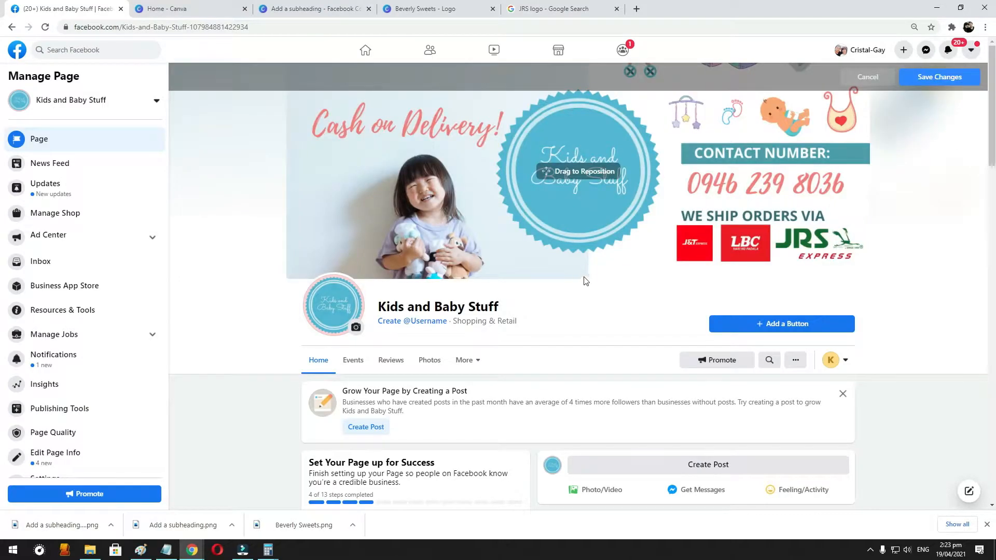
drag(563, 143, 561, 155)
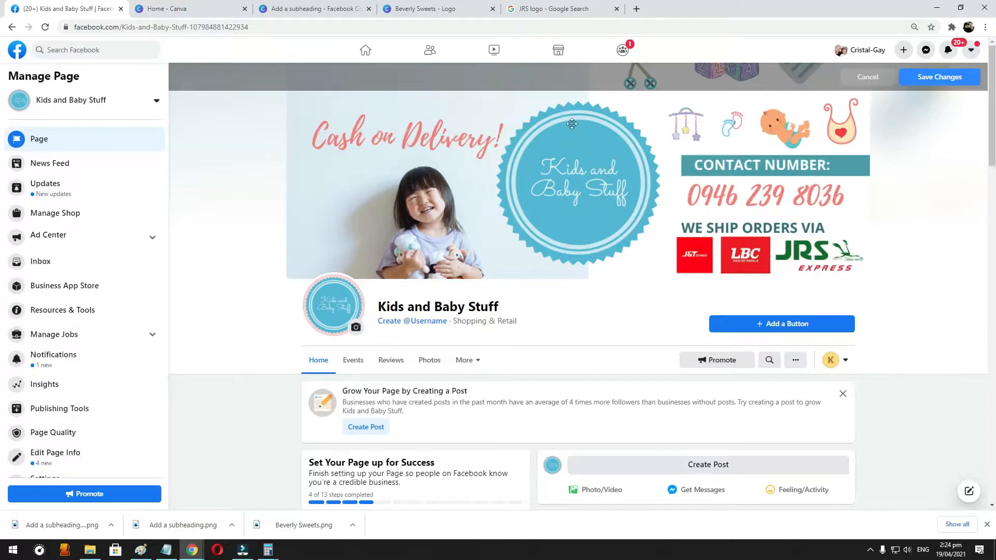
click(954, 78)
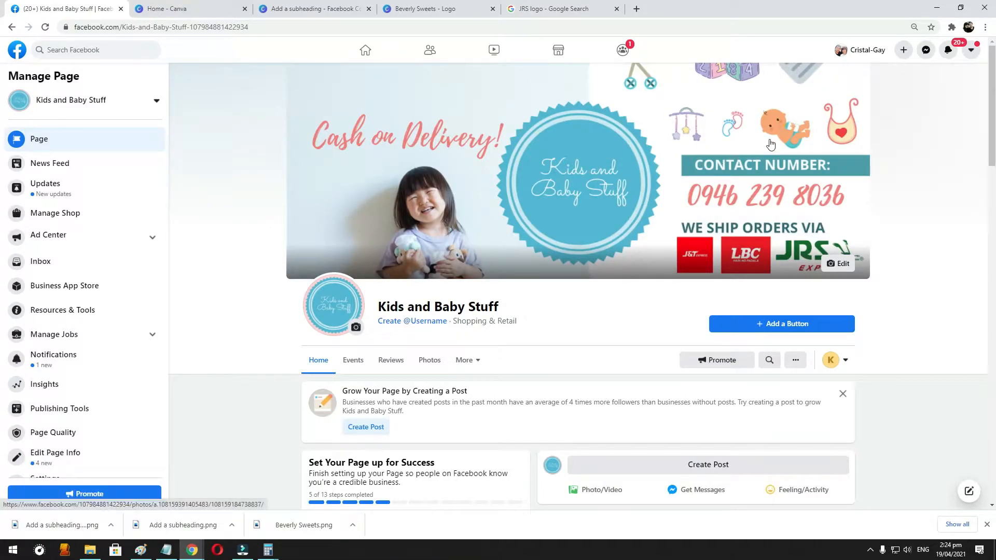
- View the saved cover photo at full size, then return to the page
click(792, 110)
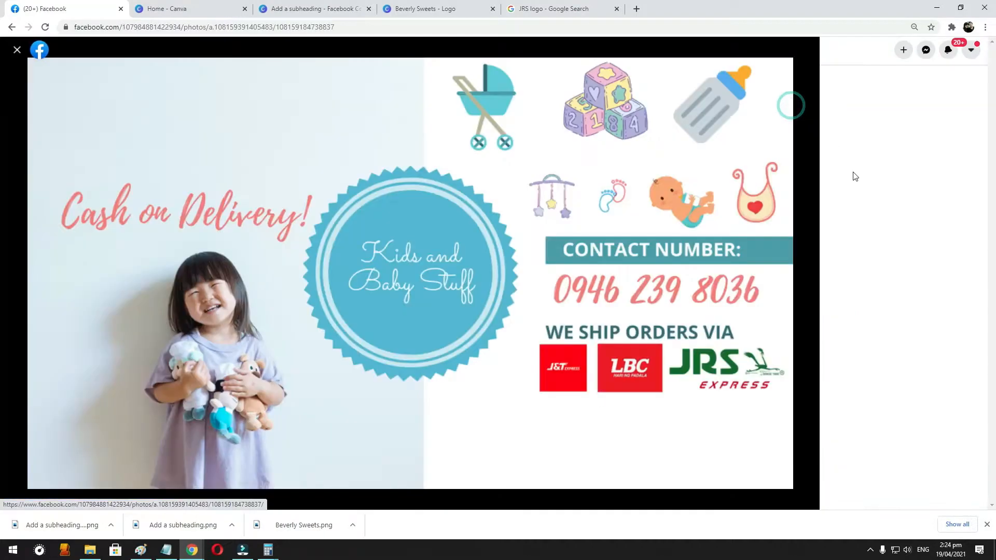
click(838, 112)
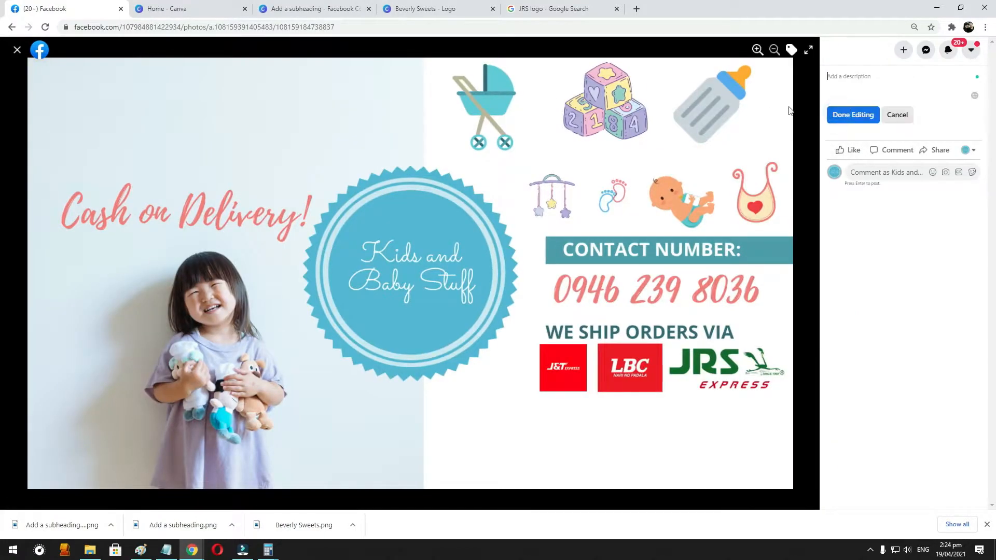
click(20, 50)
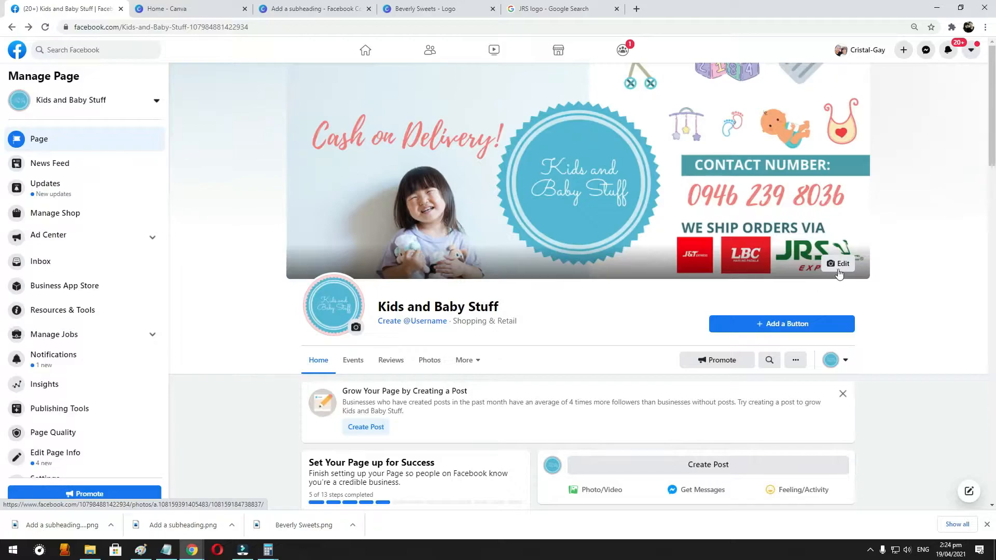
- Reposition the Facebook cover image upward so the courier logos sit clear of the lower edge, and save it
click(838, 266)
click(753, 337)
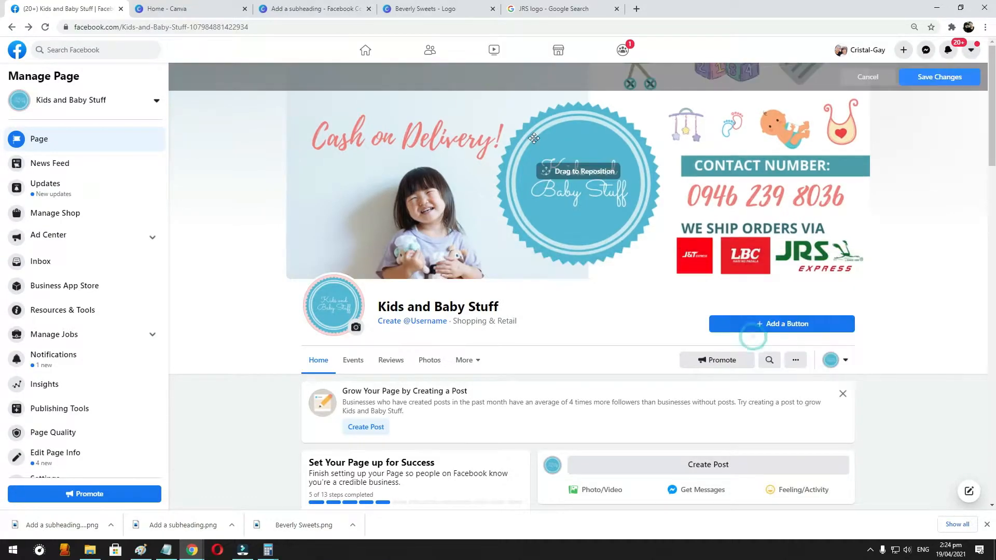
mouse_move(575, 167)
mouse_down()
mouse_move(574, 158)
mouse_move(580, 172)
mouse_up()
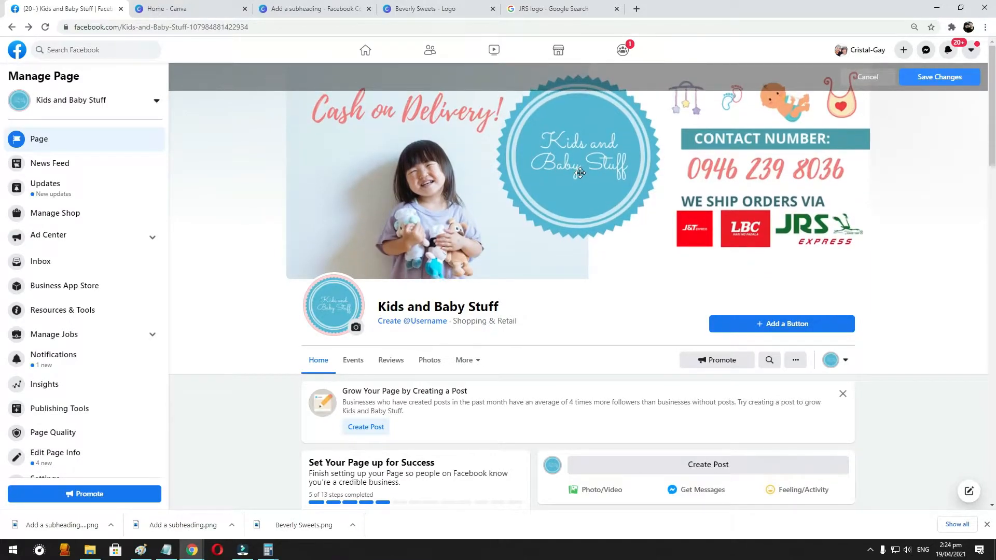
click(939, 79)
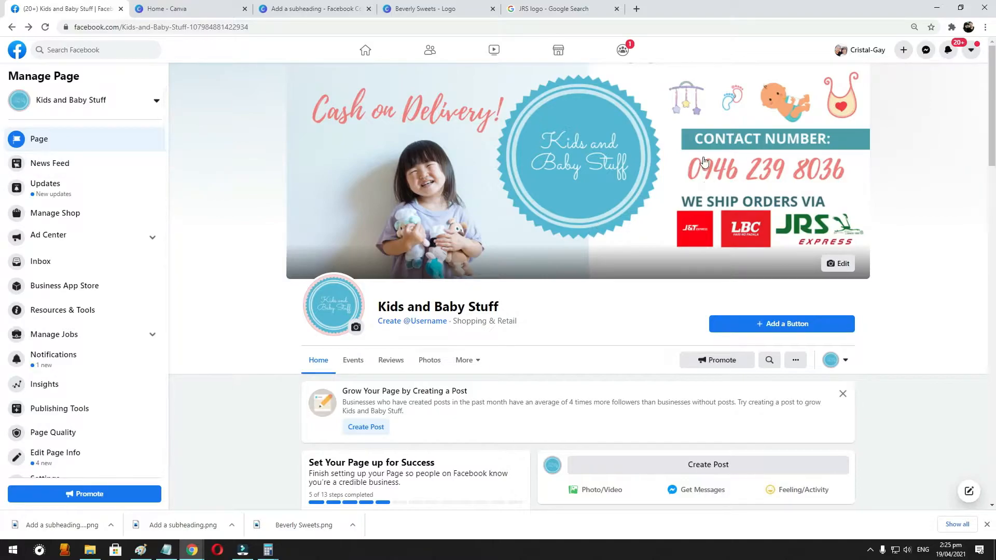
- Open the shop page's About section and start editing its location
scroll(455, 346, down, 1)
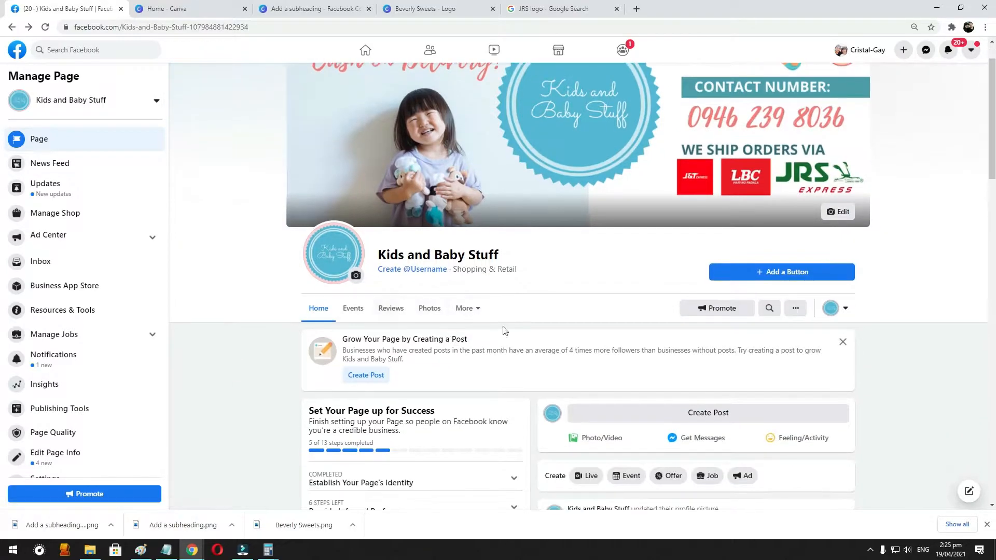
click(465, 308)
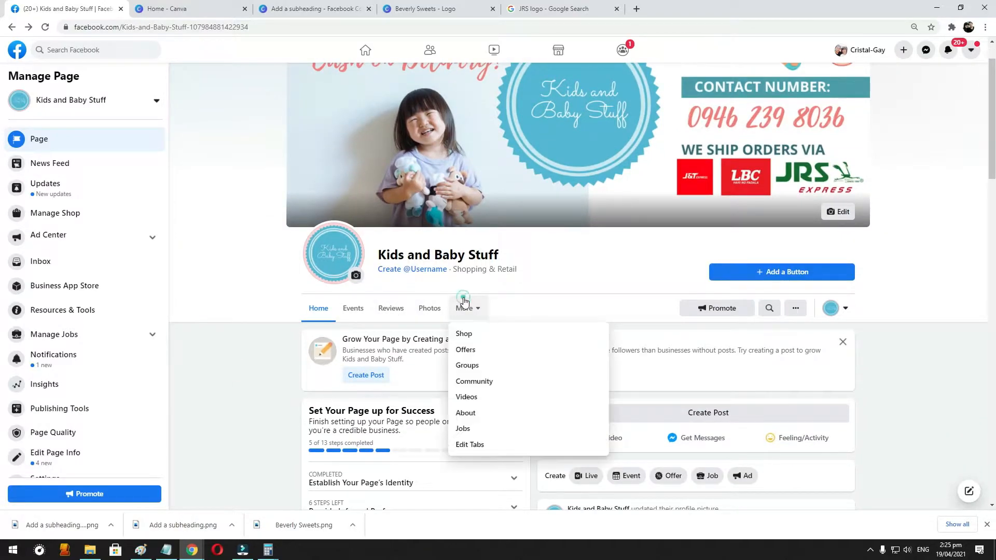
click(476, 414)
scroll(610, 343, down, 3)
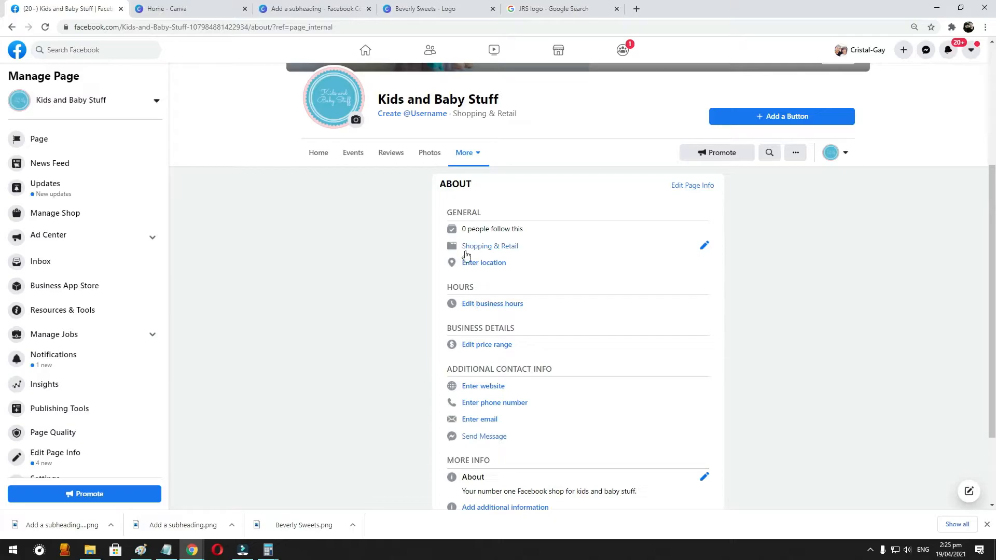
click(483, 263)
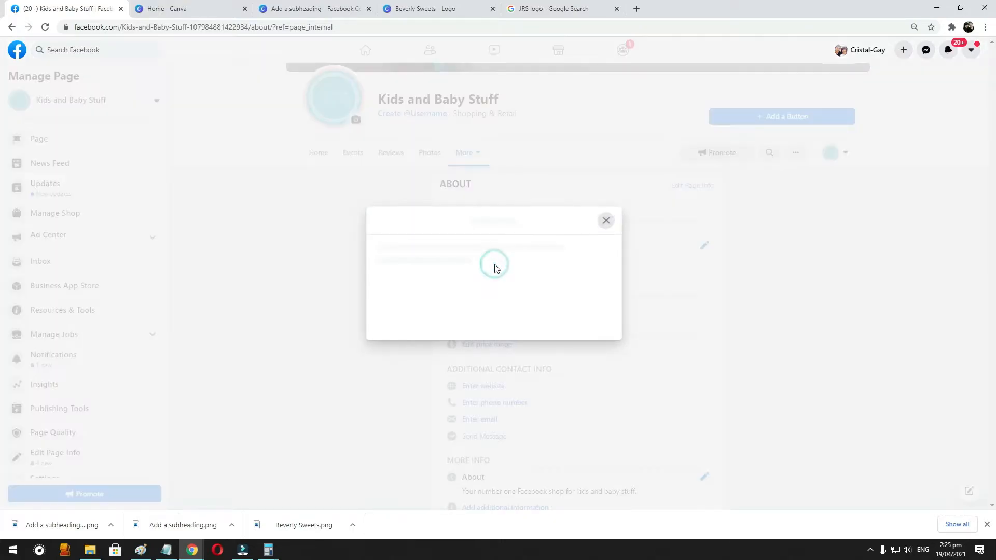
- Fill in the location's address with the town and province, complete the city and ZIP code, and pick the suggested town
click(443, 200)
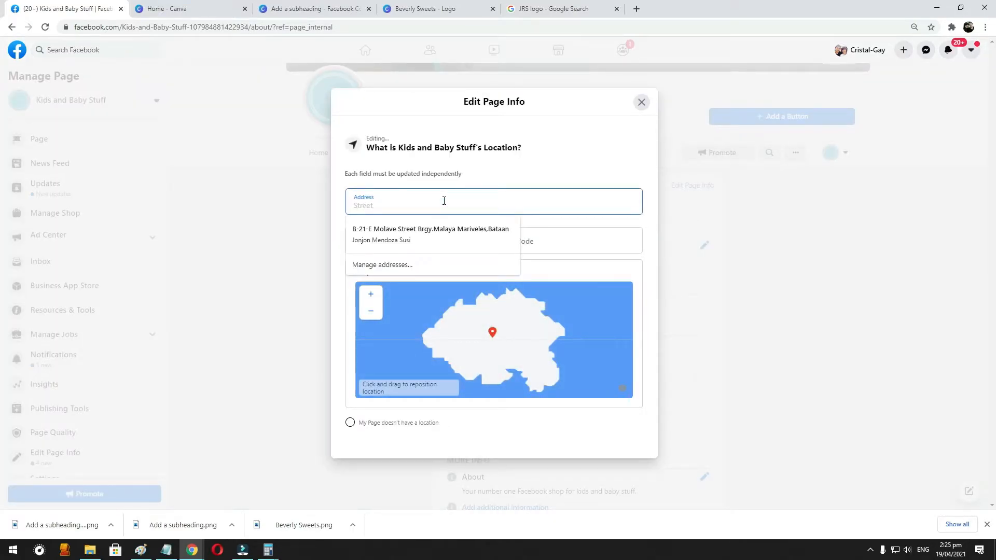
text((P)
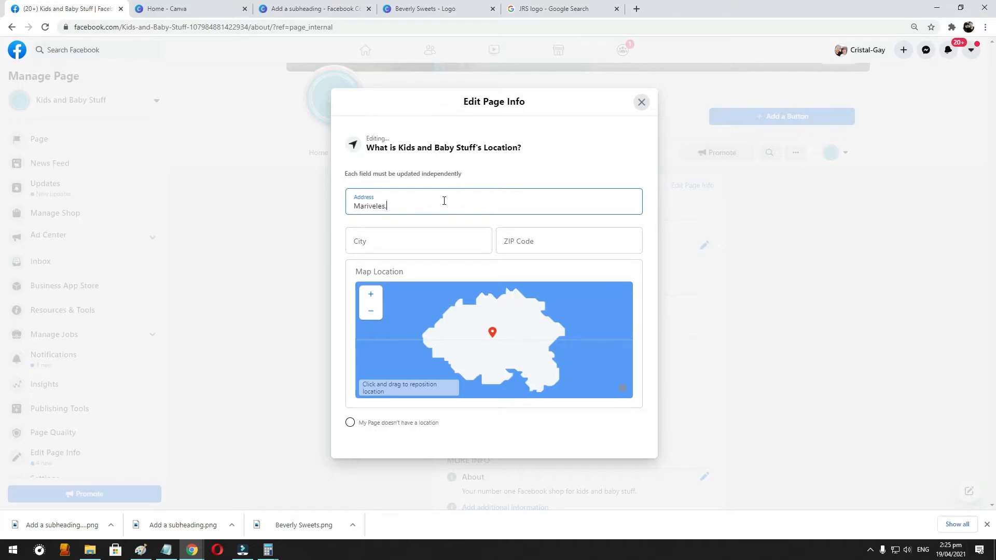
text(n)
key(Tab)
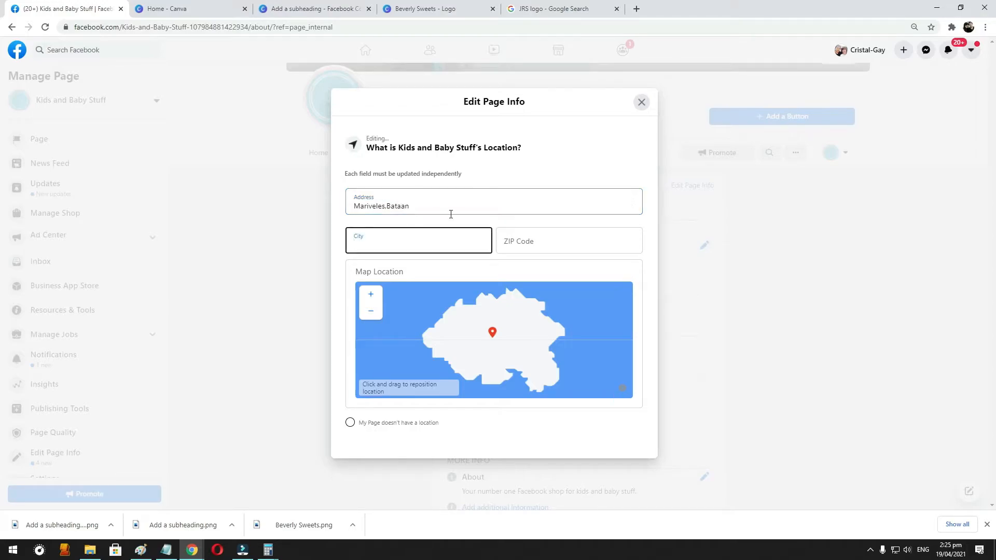
text(Mar)
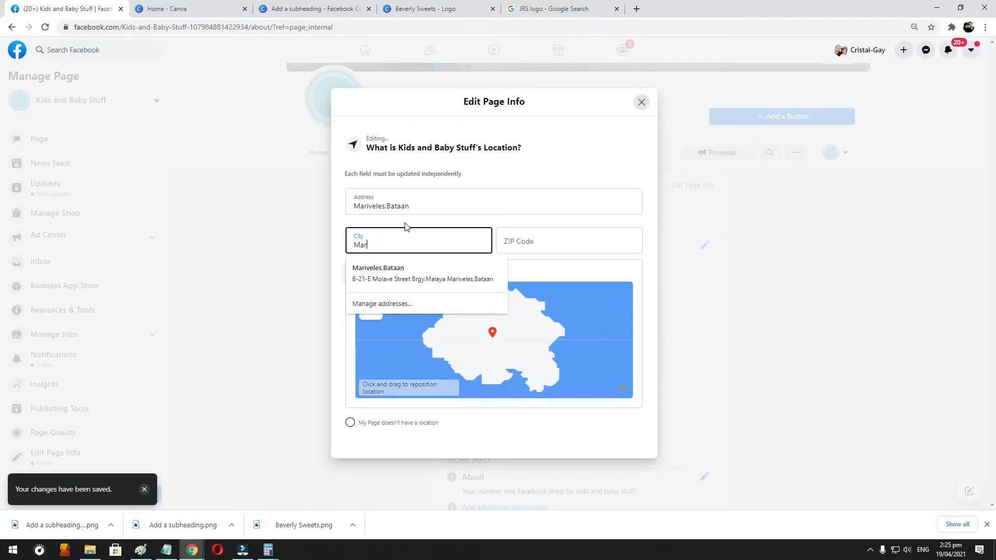
text(ive)
key(Down)
key(Return)
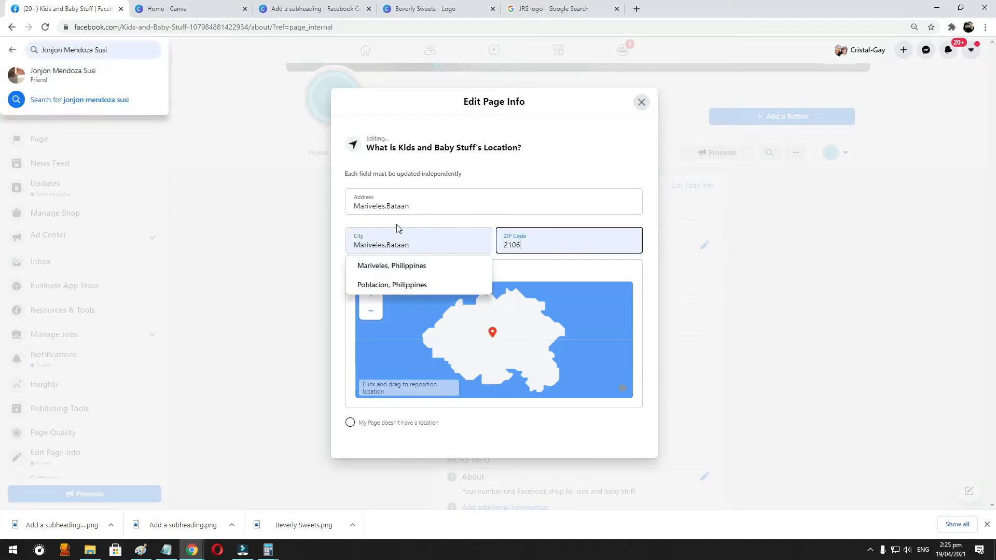
click(392, 266)
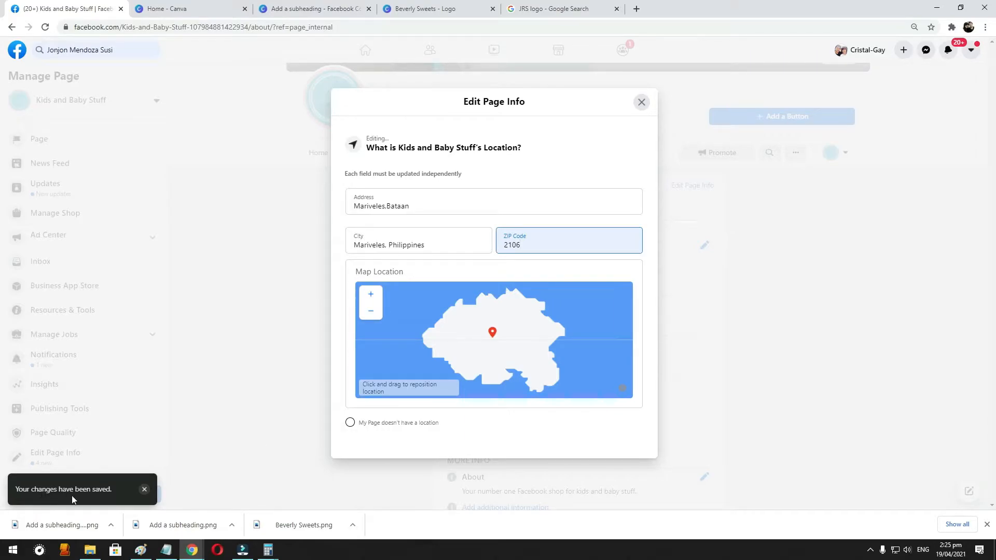
- Autofill the location from the saved address, replace the street address with only the town and province, and close the location editor
click(349, 423)
click(424, 198)
click(413, 226)
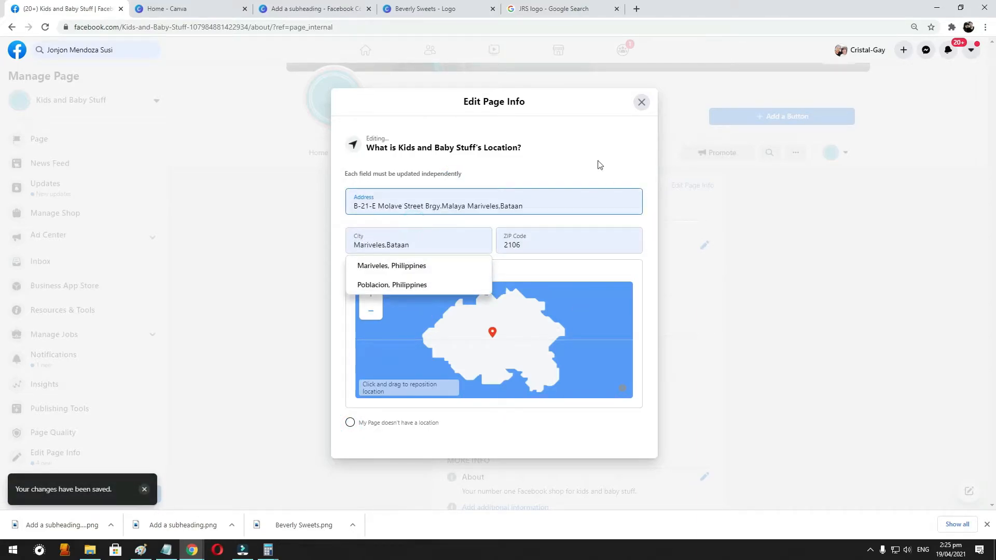
click(571, 165)
click(469, 207)
triple_click(469, 207)
key(BackSpace)
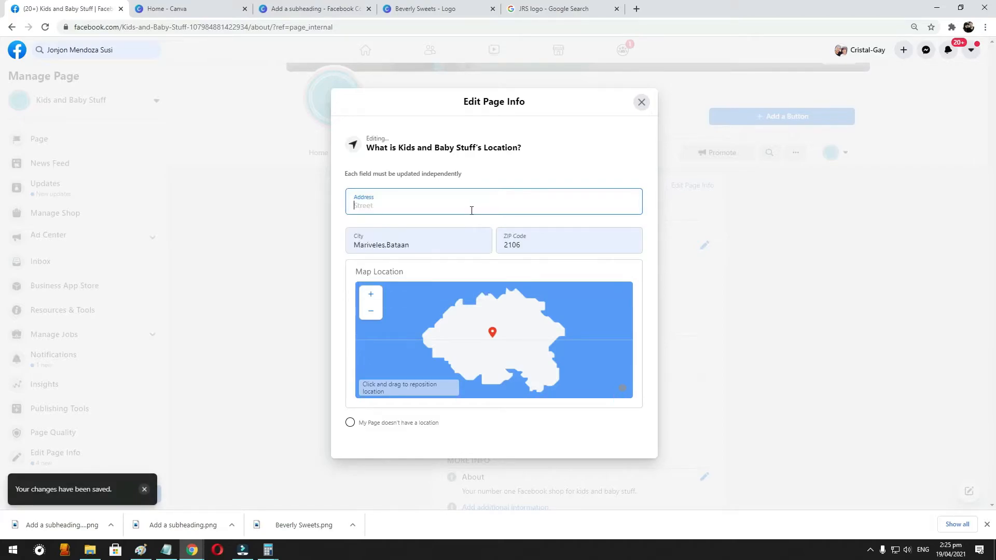
text(Mariveles,Bataan)
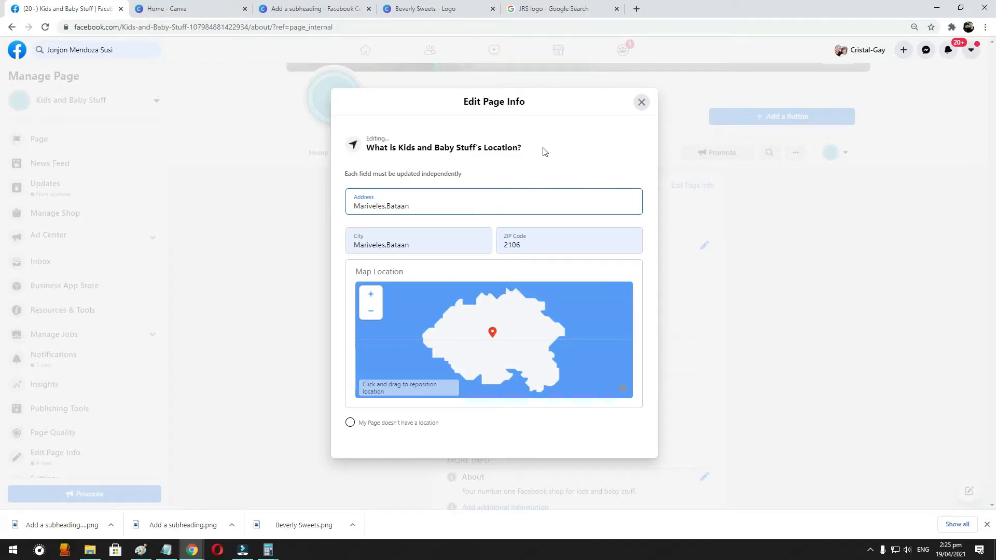
click(543, 152)
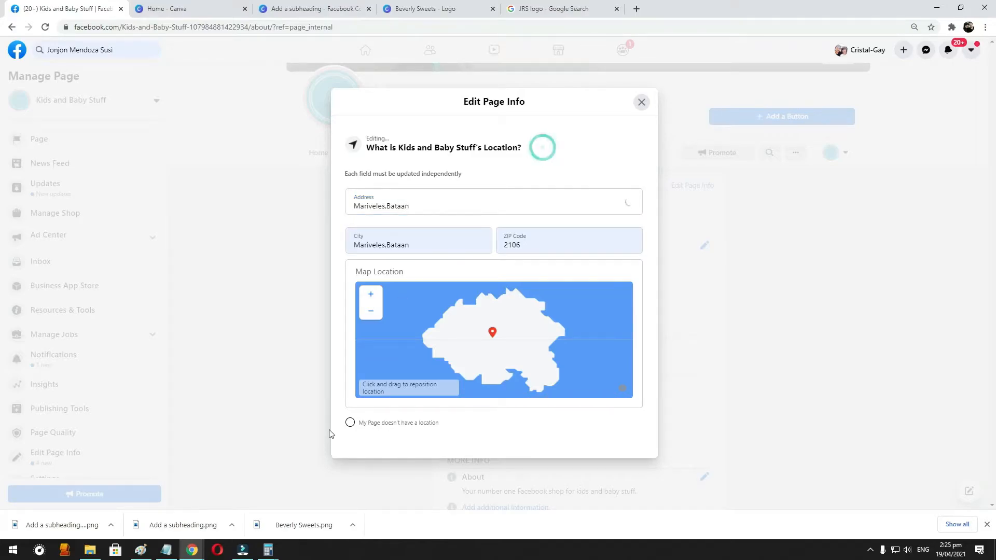
click(642, 104)
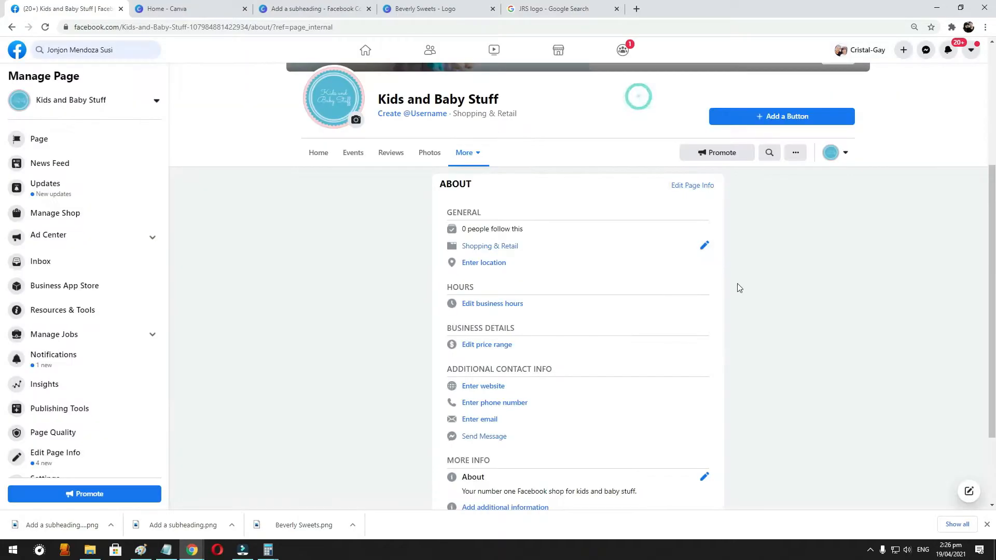
- Reopen the location editor, autofill the address, city and ZIP code from the saved address, and close it
click(465, 264)
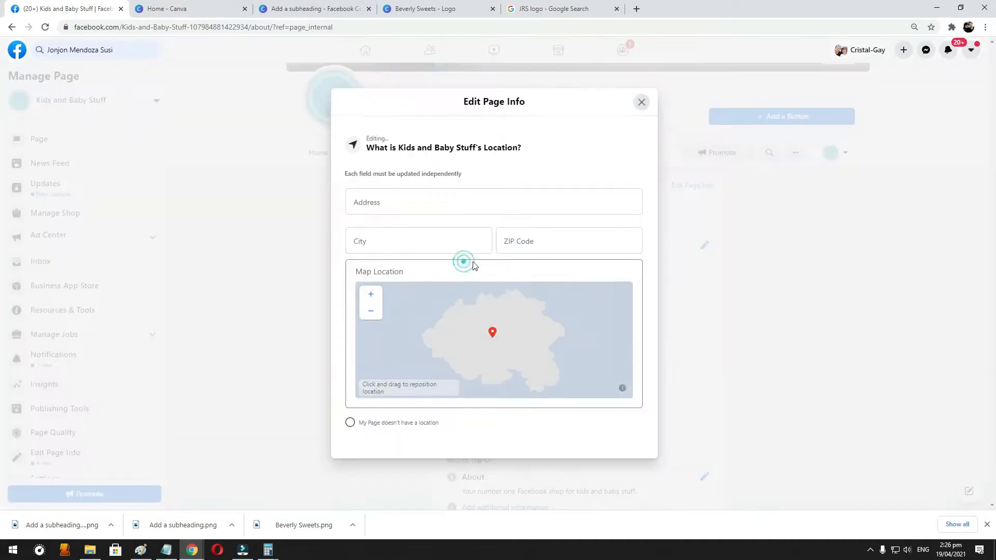
scroll(573, 324, down, 4)
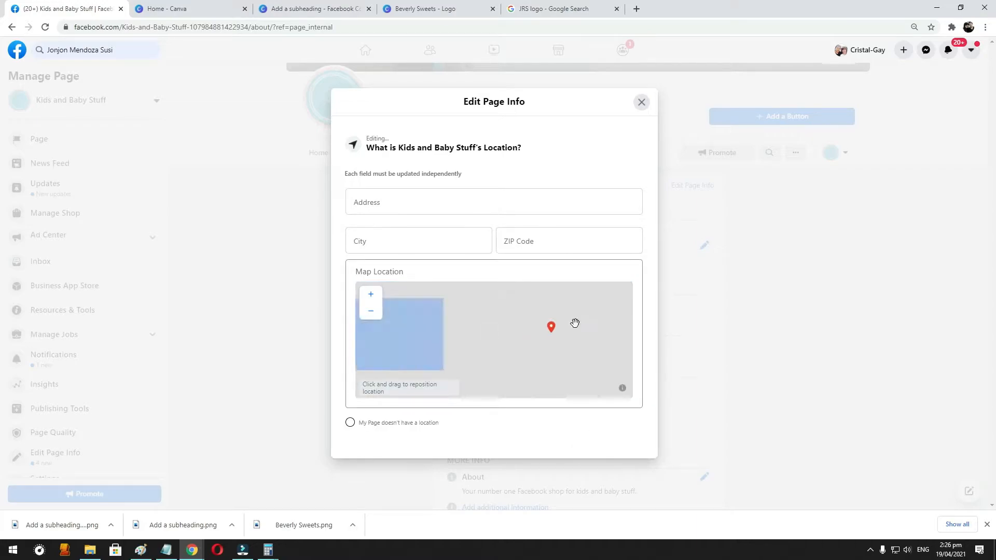
click(432, 192)
click(422, 231)
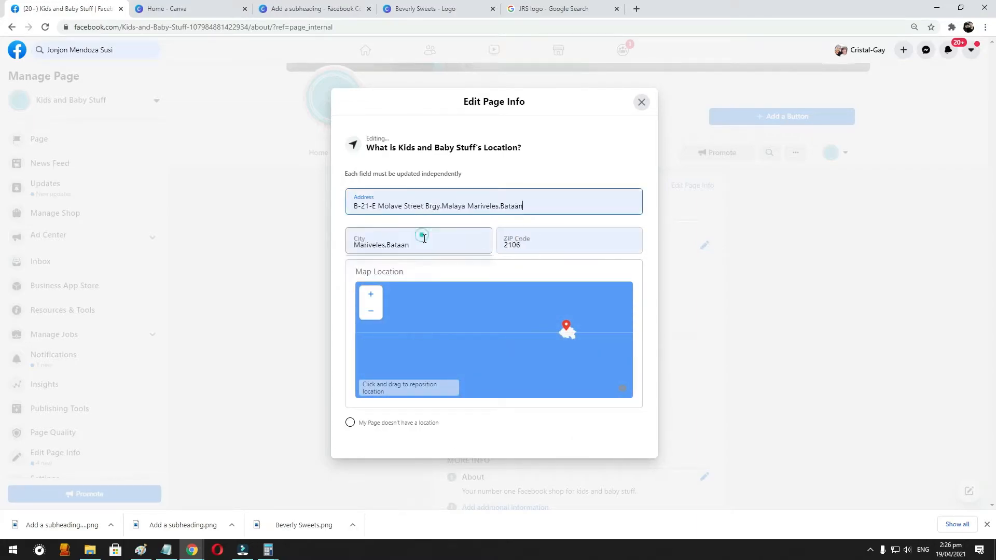
click(437, 244)
click(562, 247)
click(562, 247)
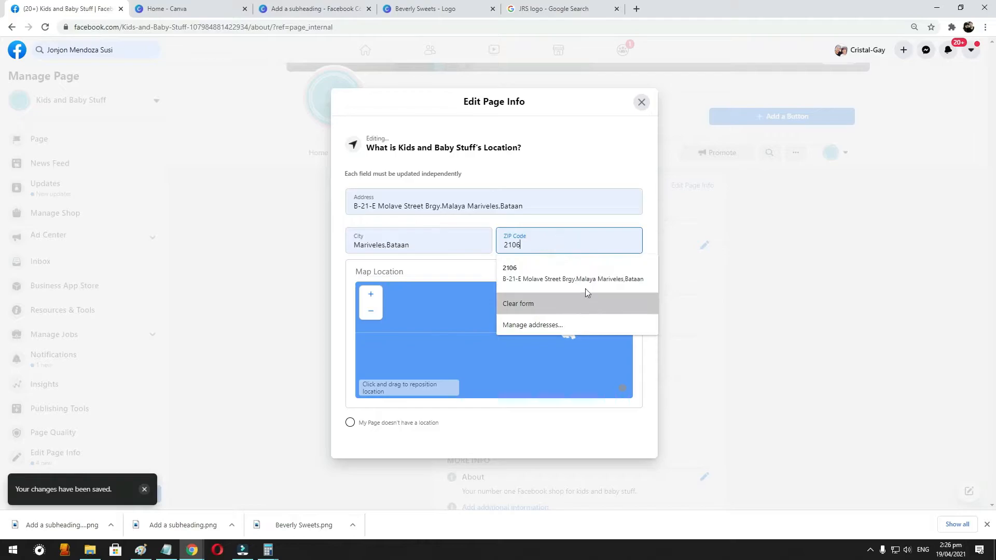
click(595, 272)
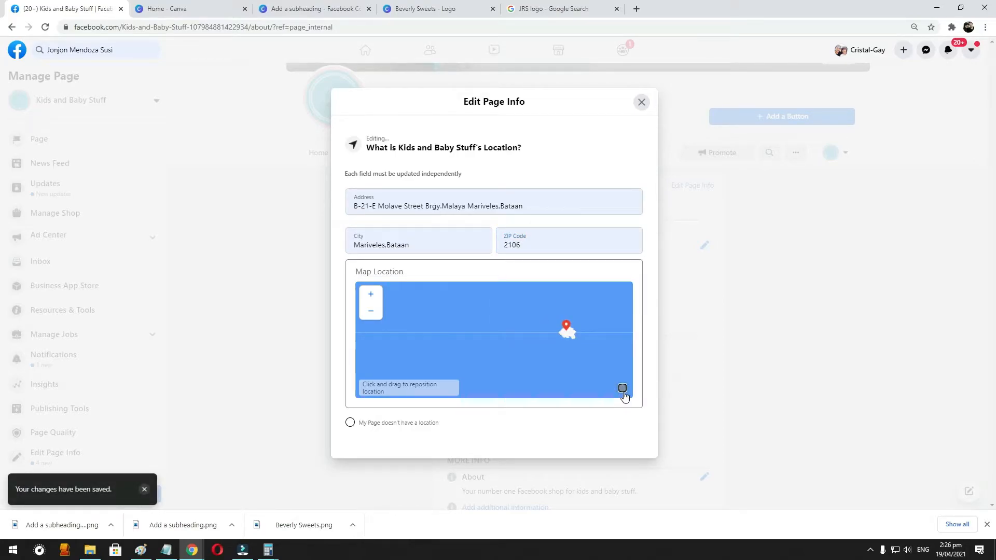
click(642, 102)
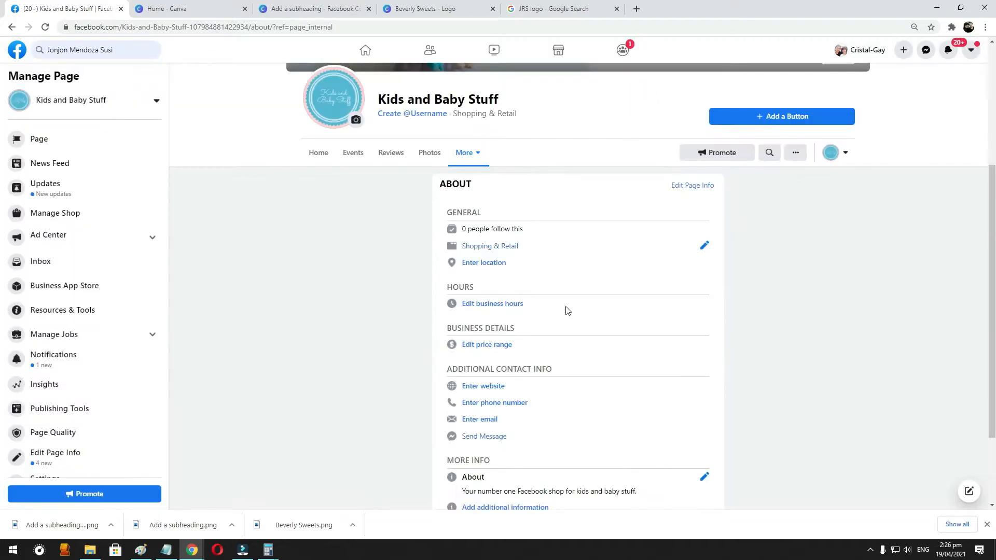
- Switch the business hours to Open on Selected Hours and set Monday's opening time to 8:00 AM
click(502, 304)
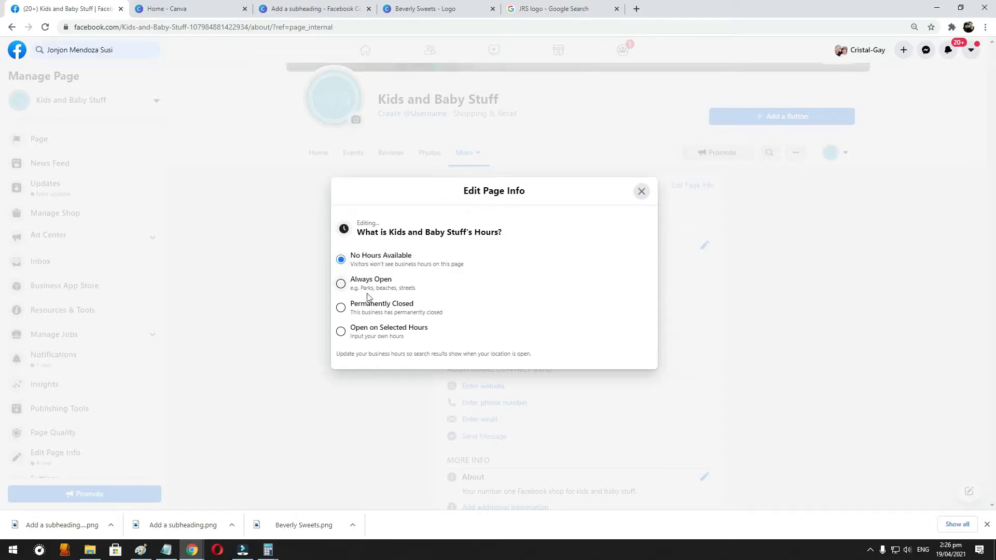
click(341, 331)
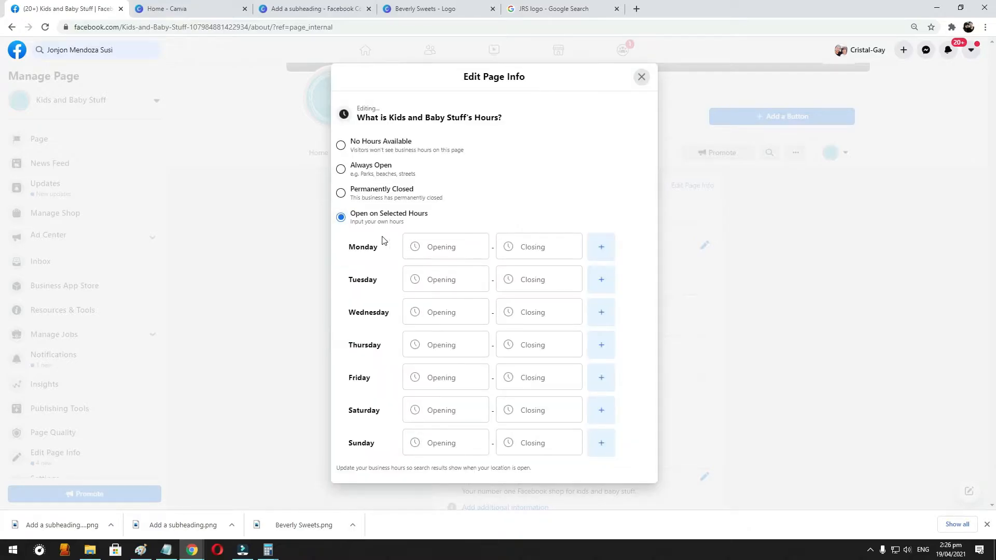
click(437, 247)
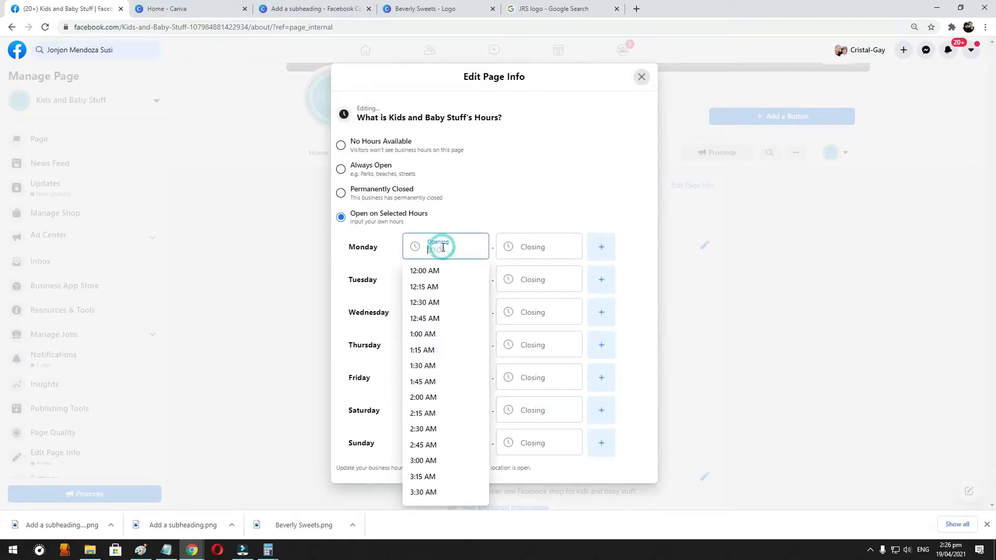
scroll(444, 466, down, 2)
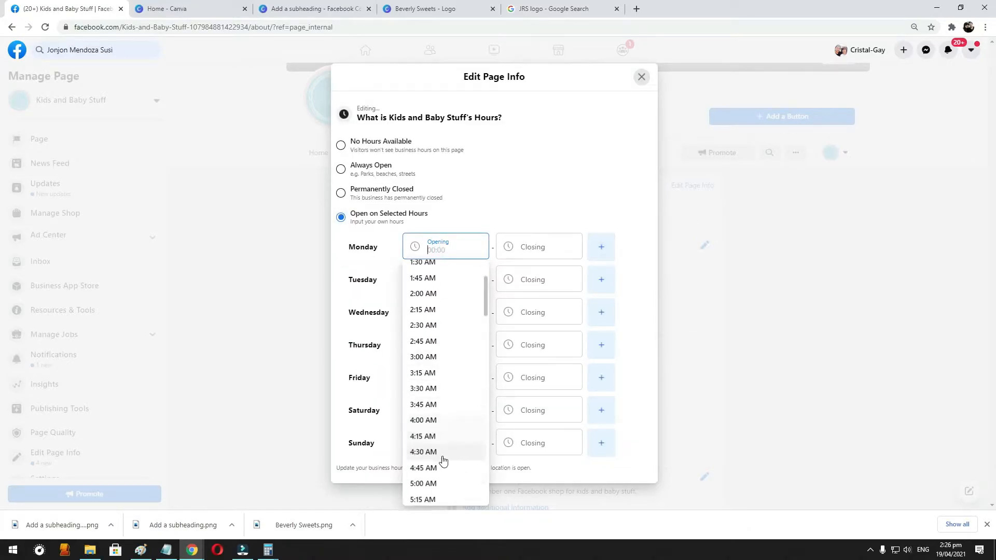
scroll(442, 456, down, 4)
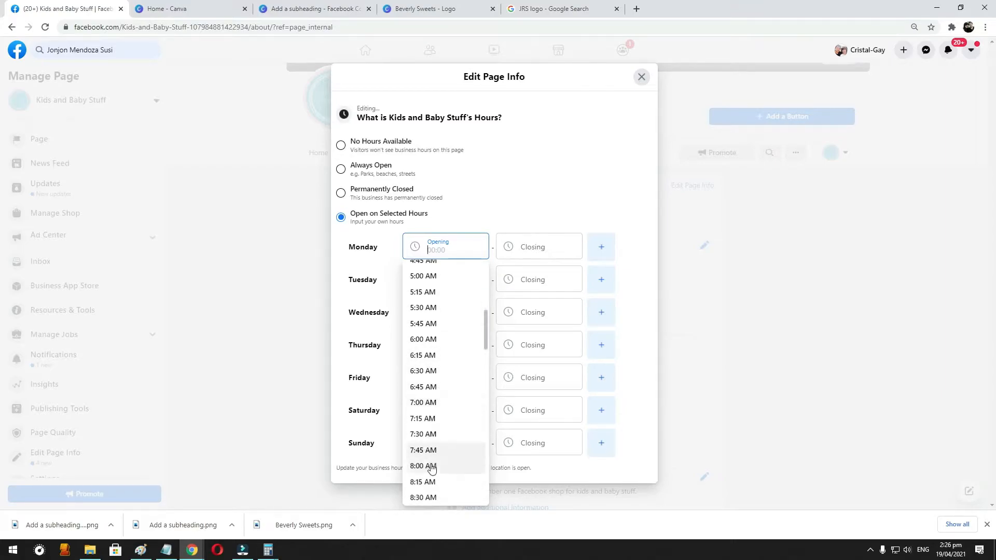
click(429, 467)
- Set Monday's closing time to 5:00 PM and close the business hours editor
click(544, 247)
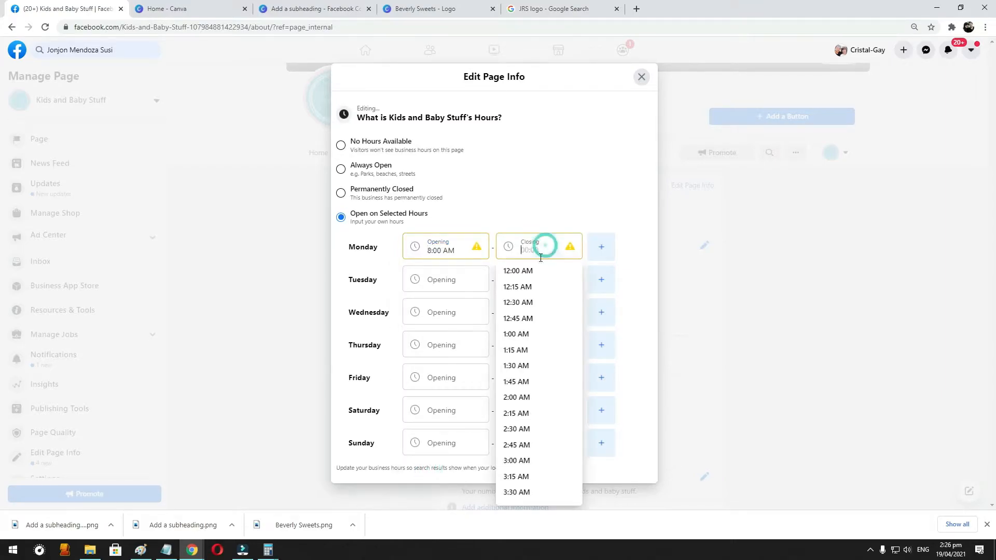
scroll(527, 383, down, 6)
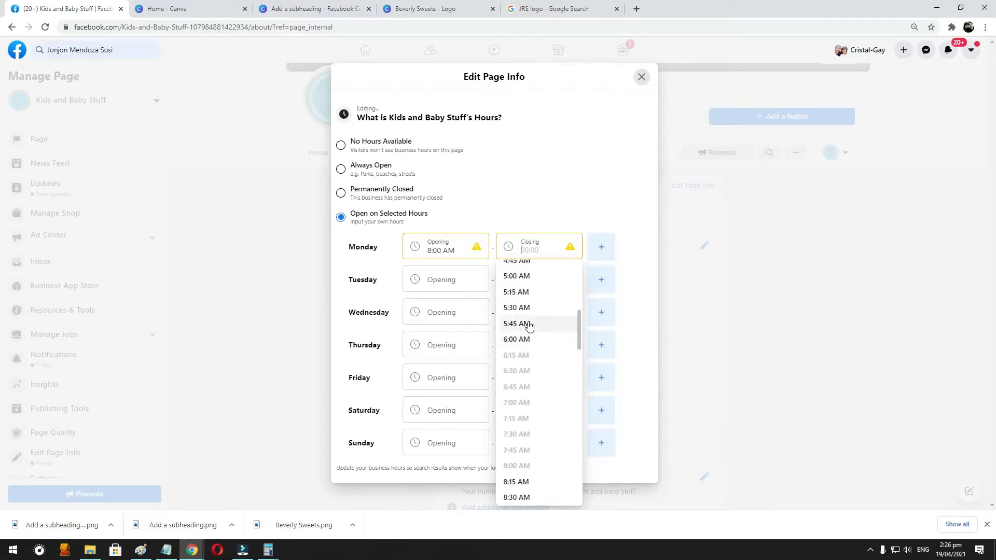
scroll(528, 363, down, 12)
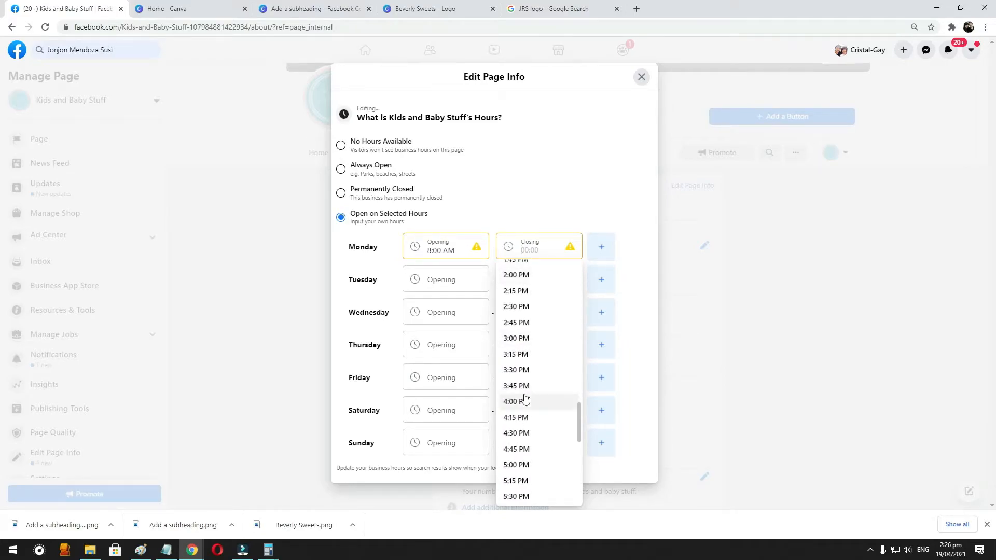
click(524, 465)
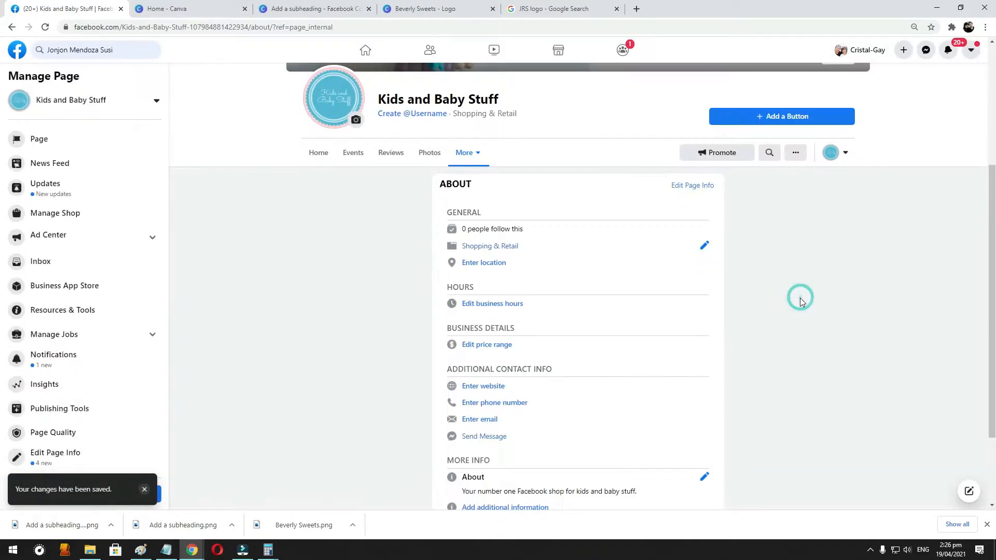
click(801, 297)
- Reload the About page, check the business hours editor, and close it
click(46, 27)
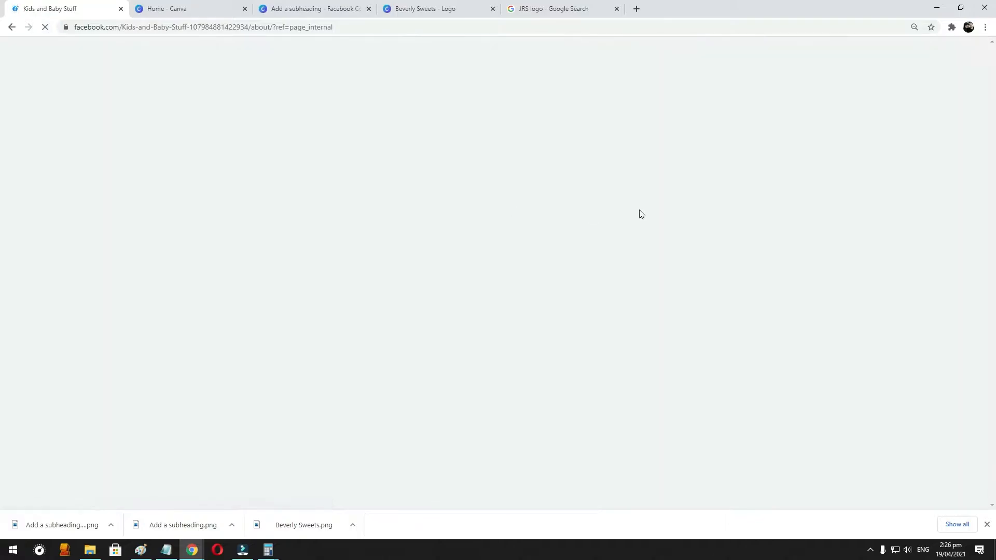
scroll(549, 283, down, 2)
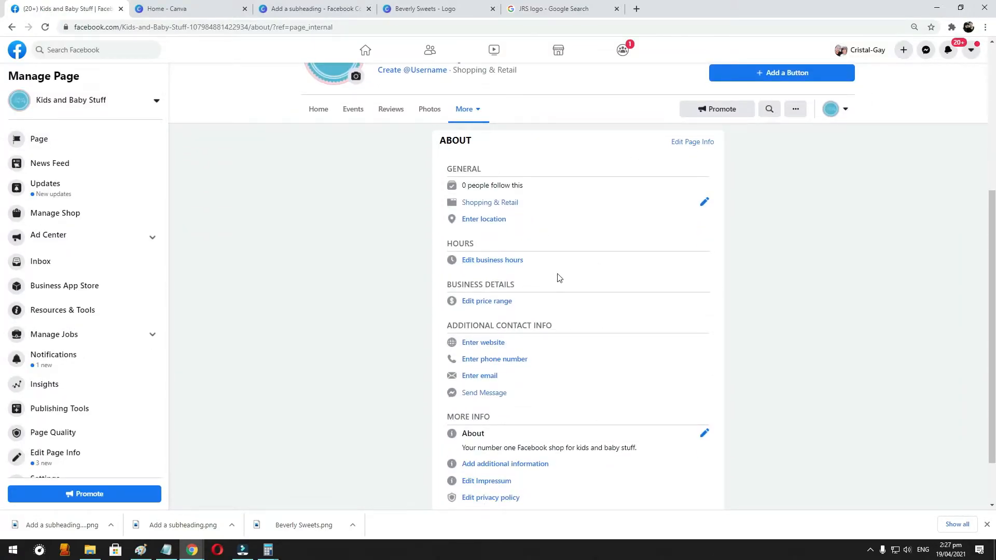
scroll(713, 241, down, 1)
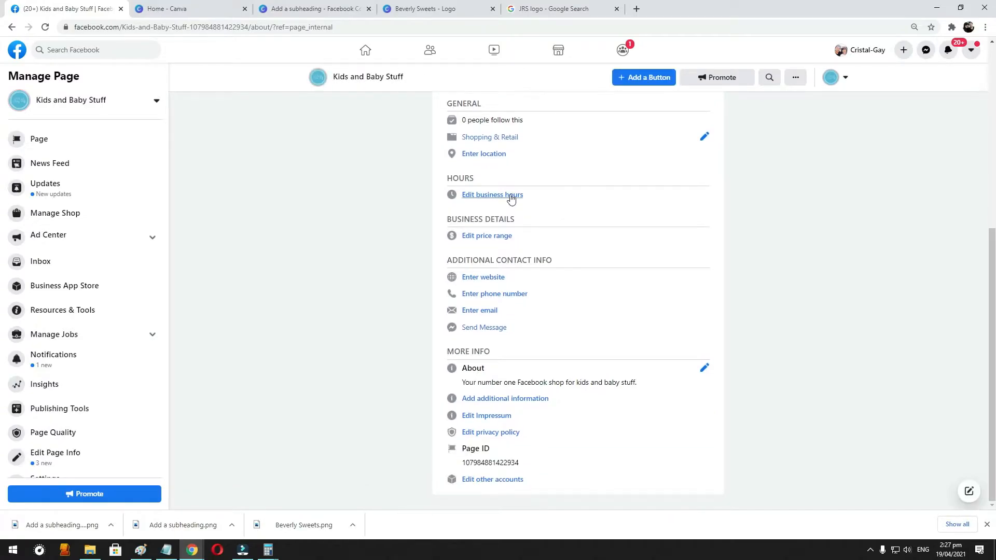
click(511, 199)
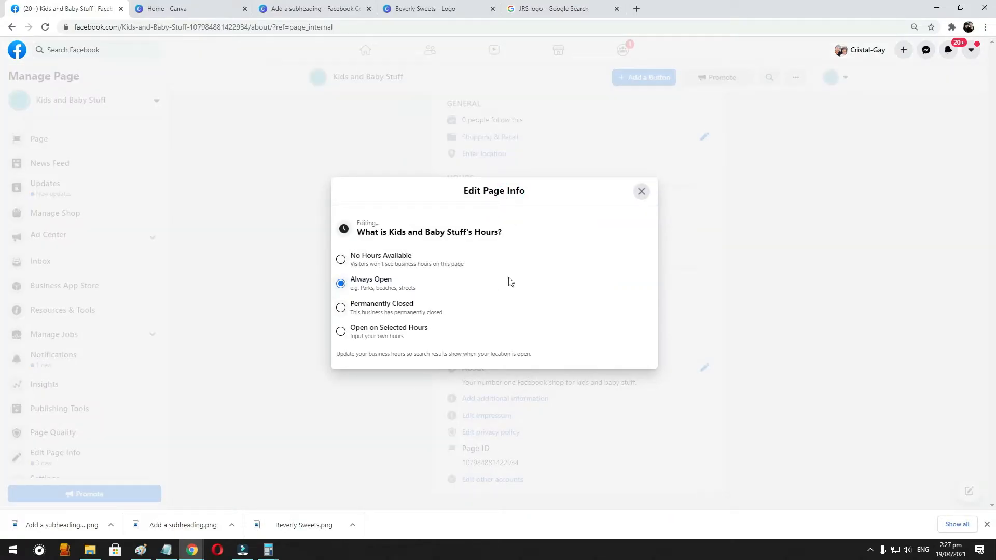
click(641, 191)
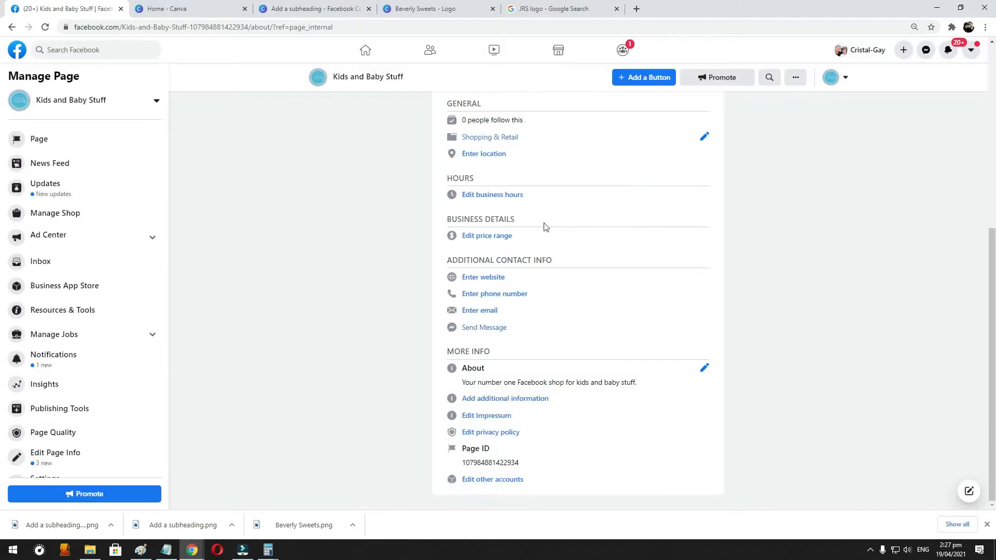
- View the price range and website editors in turn, closing each without a change
click(487, 236)
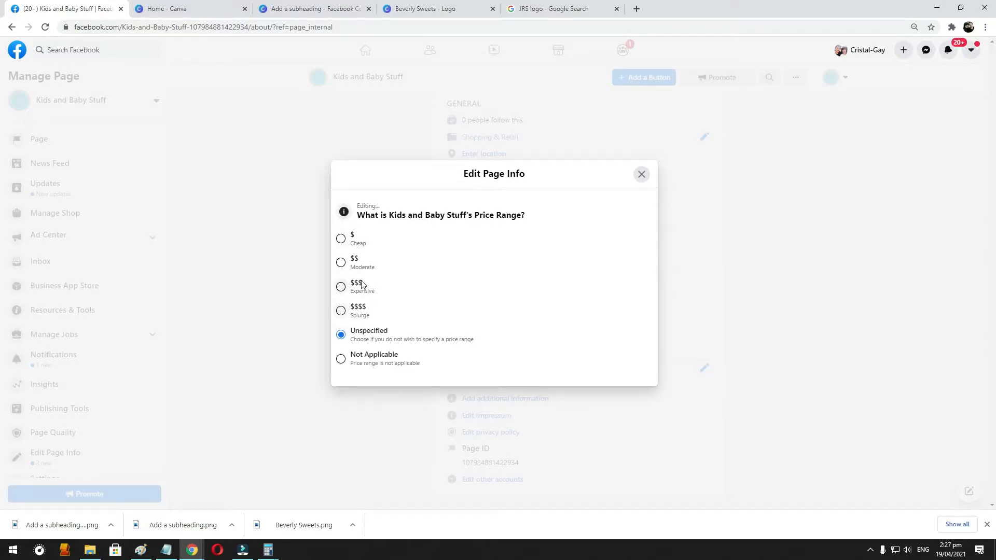
click(640, 175)
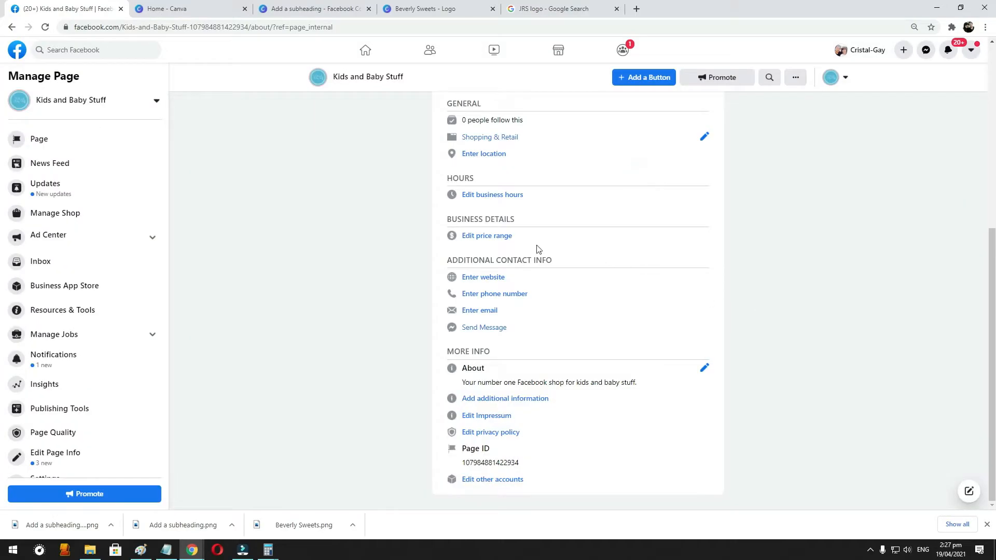
click(480, 275)
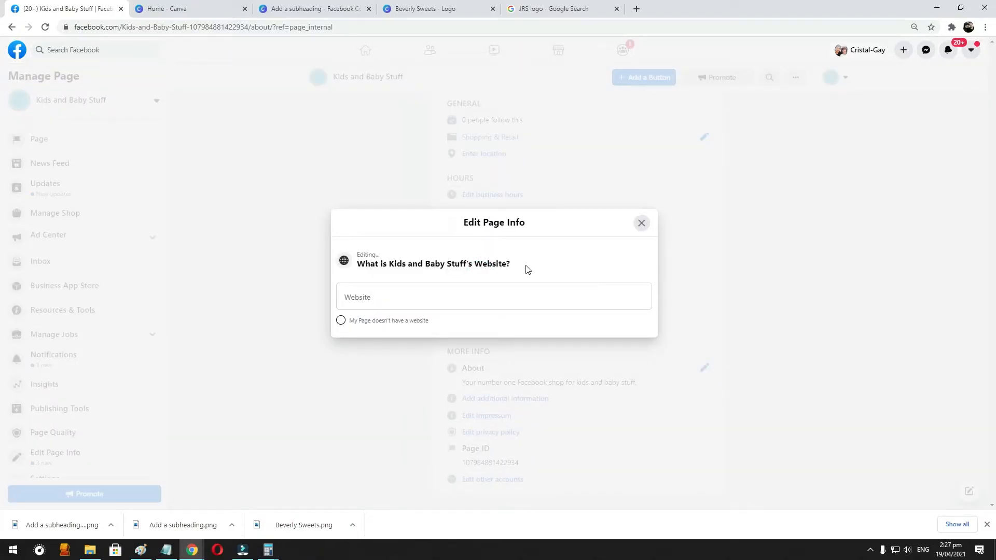
click(423, 290)
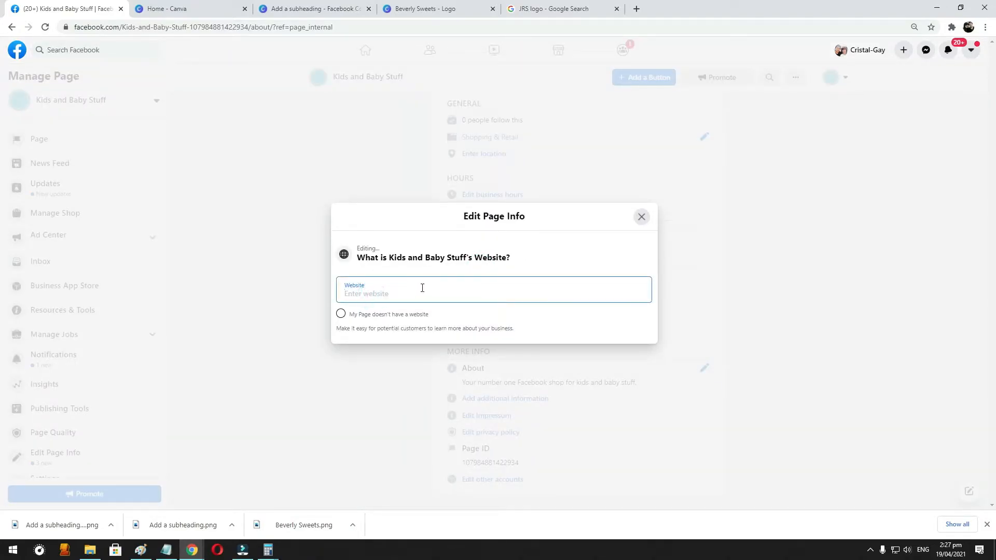
click(648, 214)
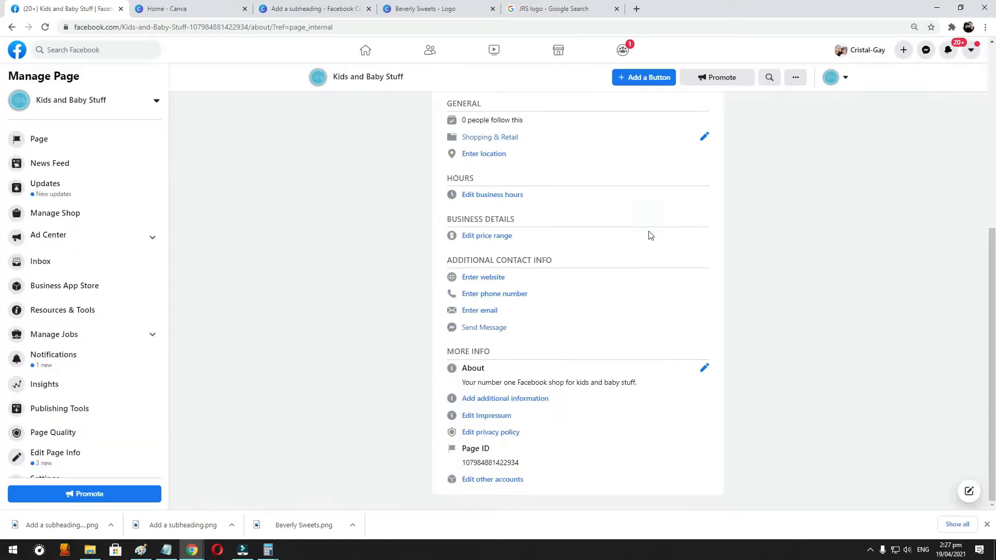
- Enter the shop's phone number in the contact info, and view and close the email editor
click(482, 292)
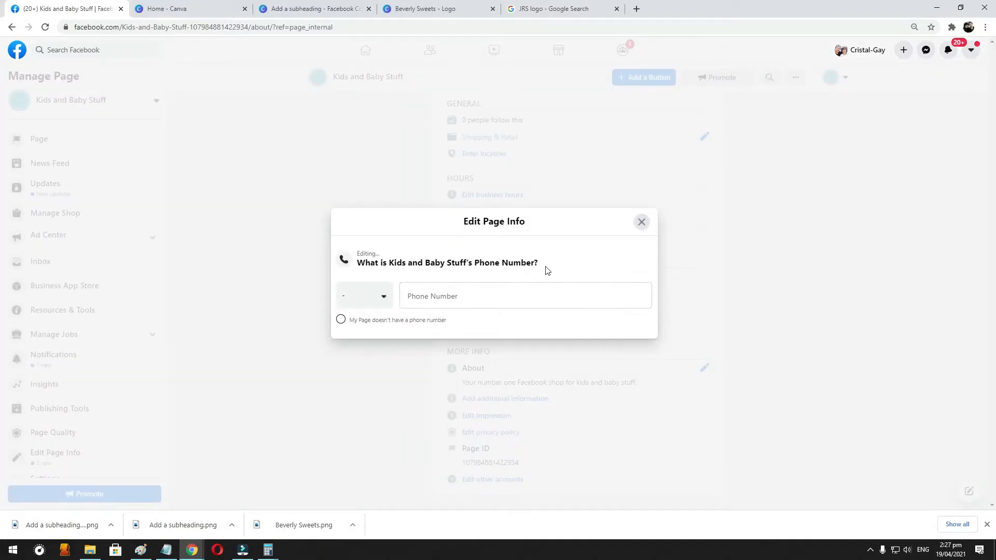
click(451, 296)
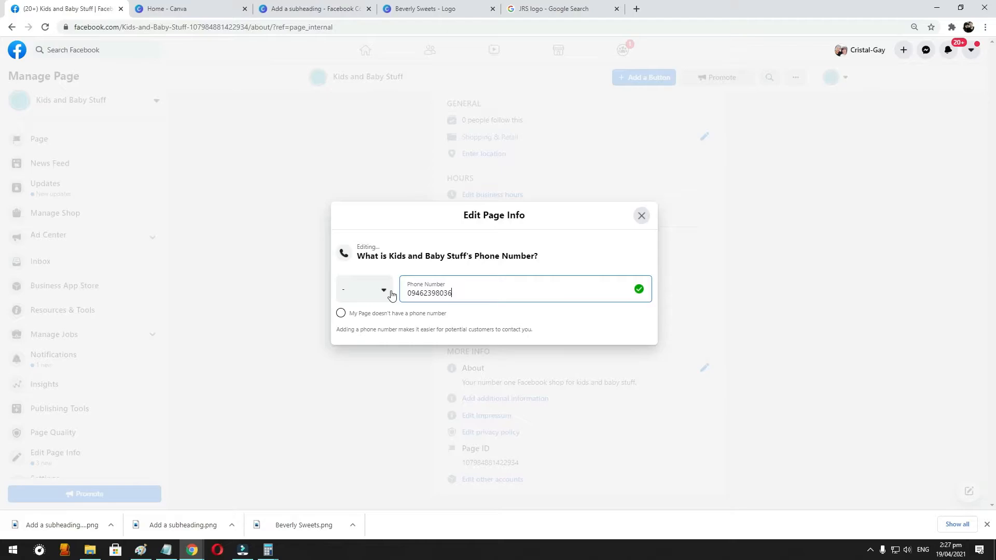
click(538, 324)
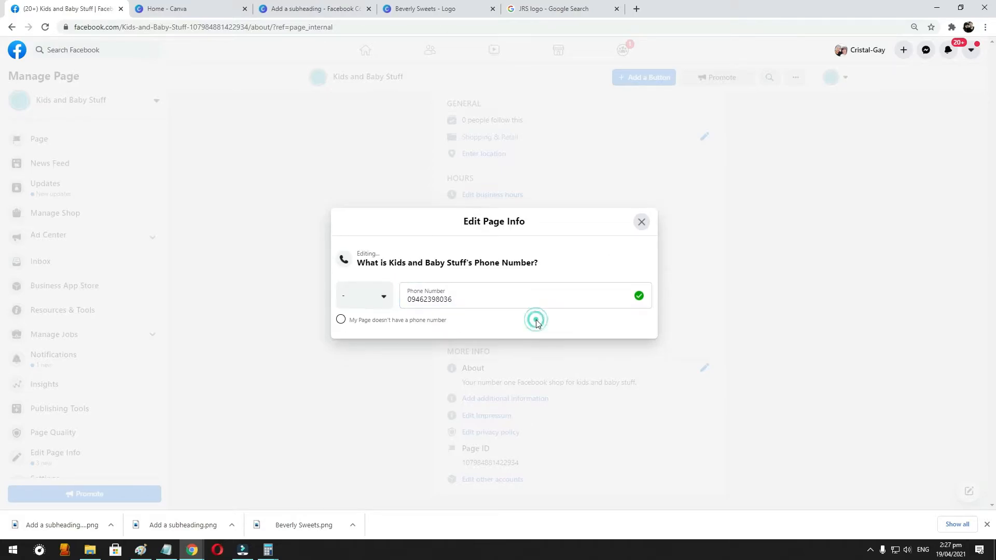
click(746, 265)
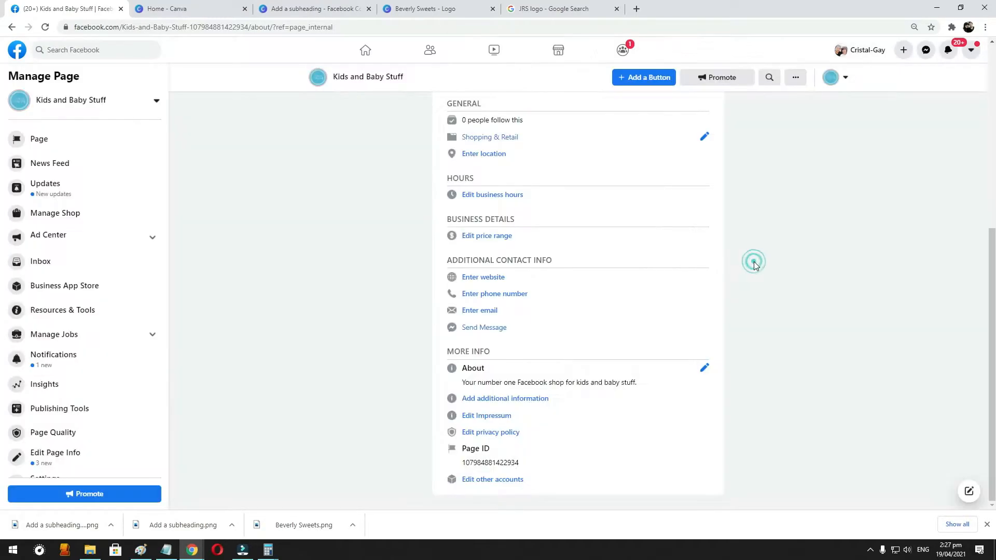
click(480, 310)
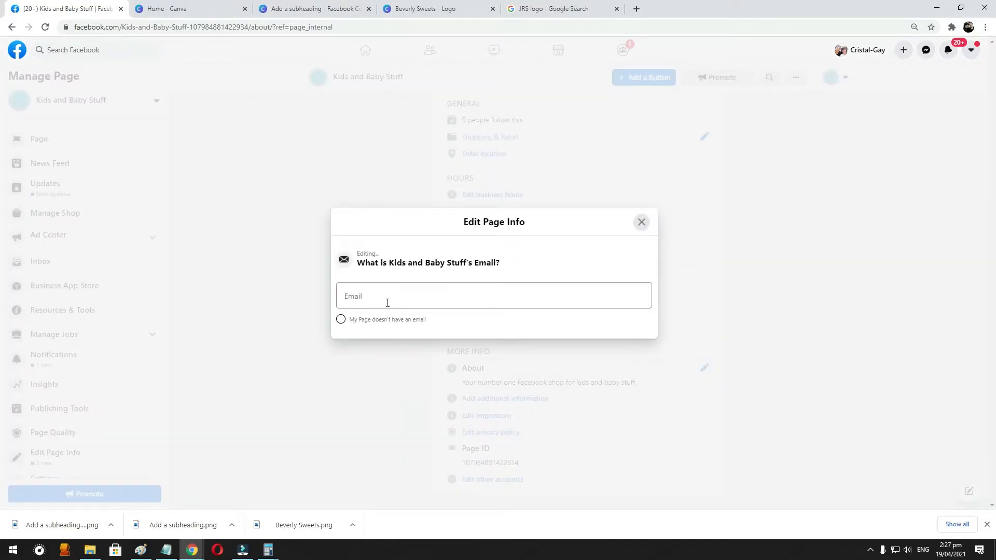
click(641, 223)
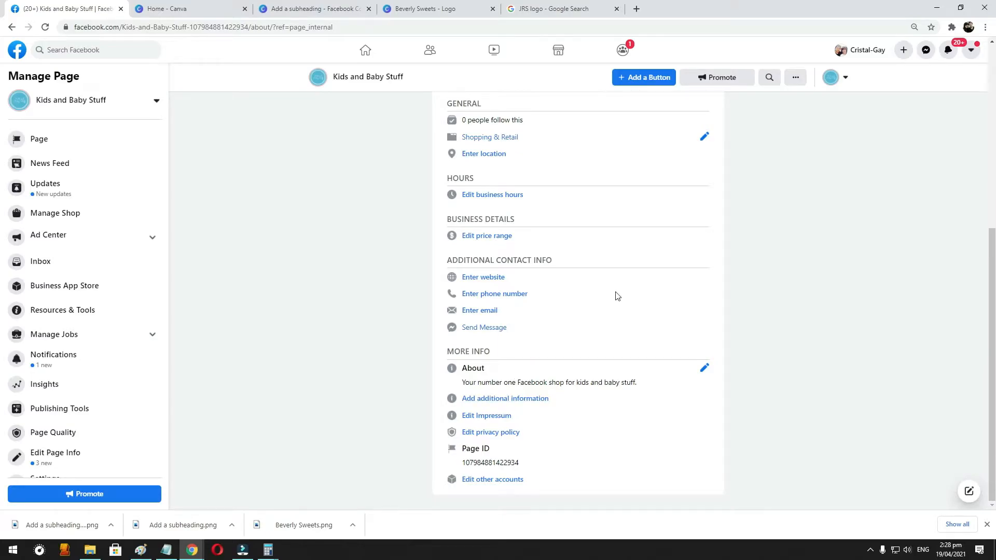
- Try removing "stuff" from the end of the page description and close the editor
click(705, 368)
drag(516, 285, 529, 291)
key(BackSpace)
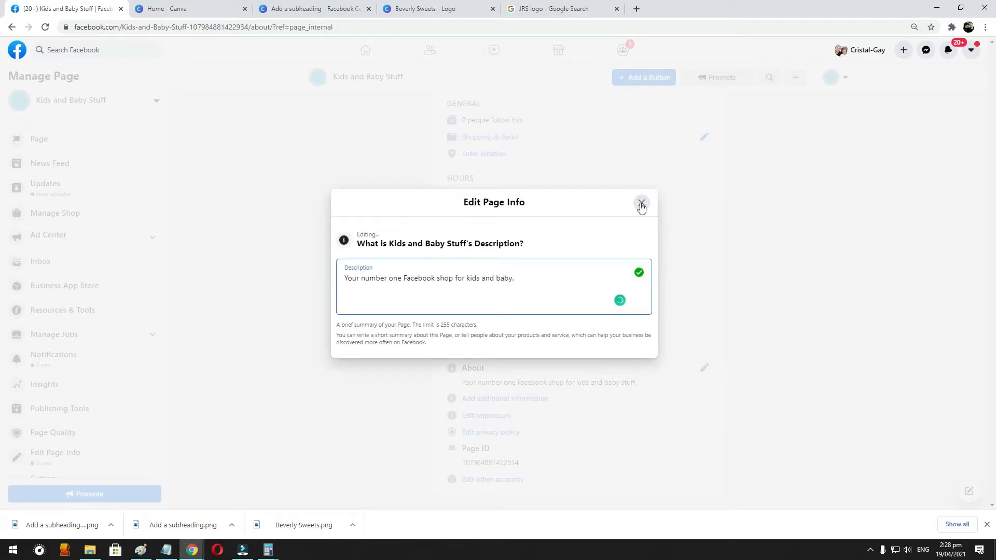
mouse_move(504, 279)
click(519, 295)
click(780, 320)
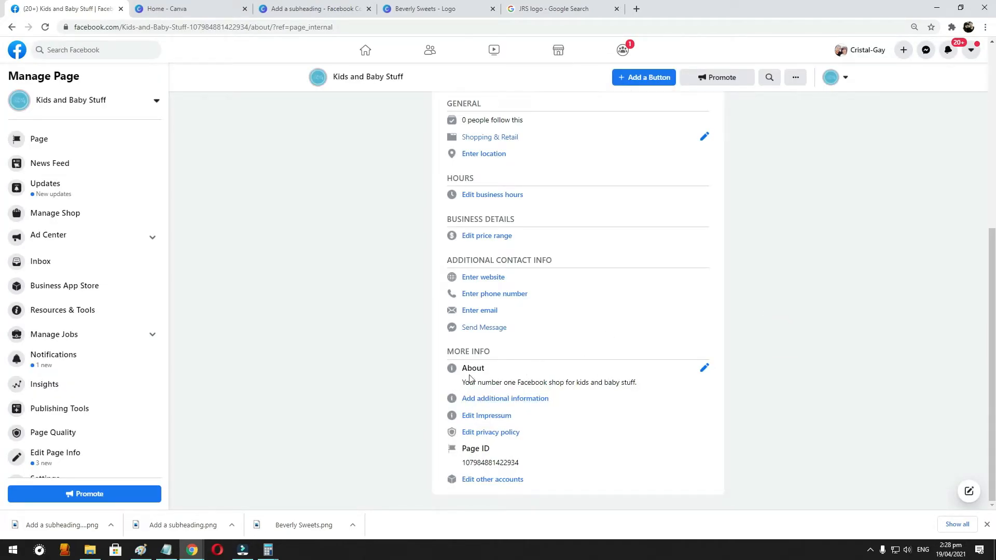
- Check the editor for additional information twice, closing it each time
click(539, 398)
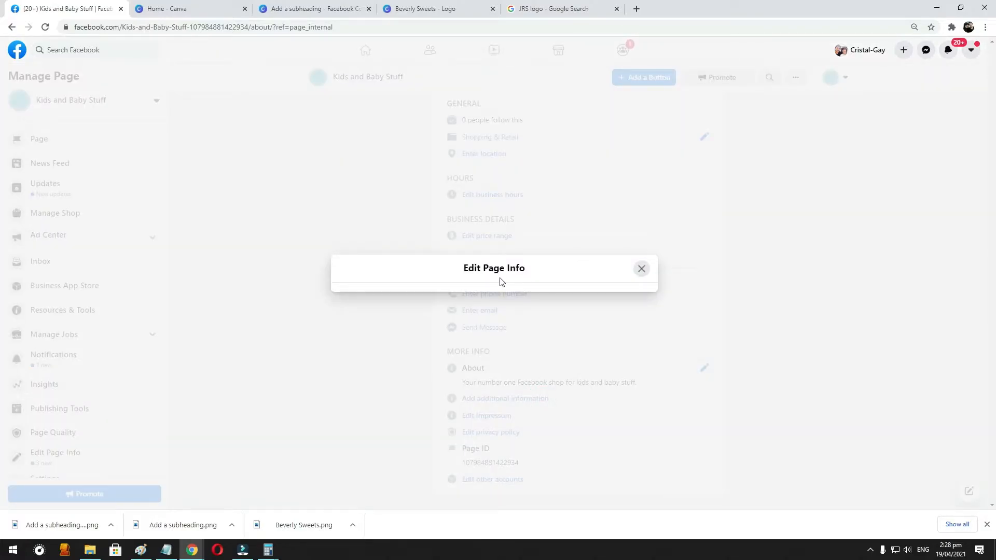
click(642, 268)
click(530, 399)
click(642, 298)
- Reopen the page description and add a "- - -" separator line below the existing sentence
click(703, 368)
key(Return)
text(- - -)
key(Return)
- Add the lines "We ship orders via JNT, LBC, and JRS." and "COD is available." to the description and close the editor
text(We )
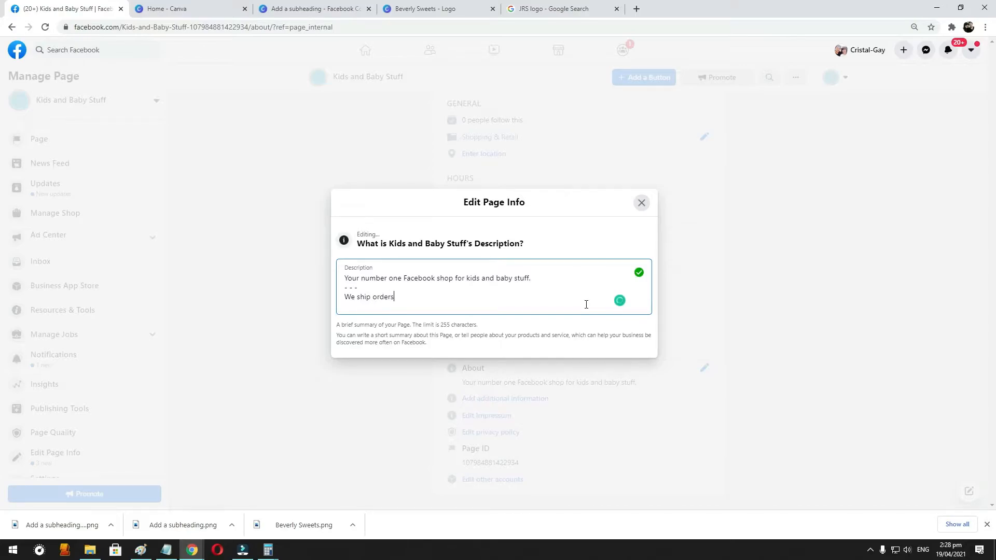
text(ship orders via JNT, LBC)
key(BackSpace)
text(. and JRS.)
key(Return)
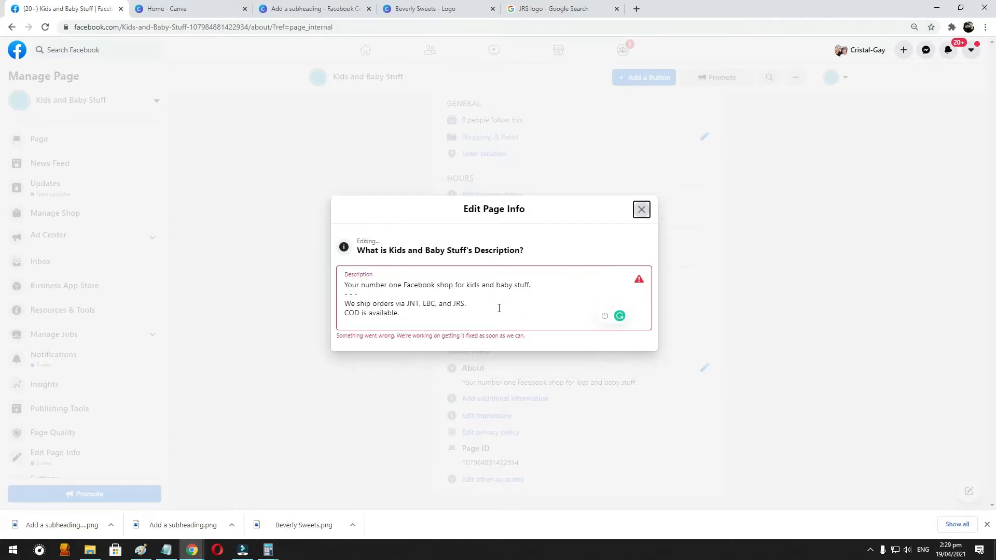
click(516, 308)
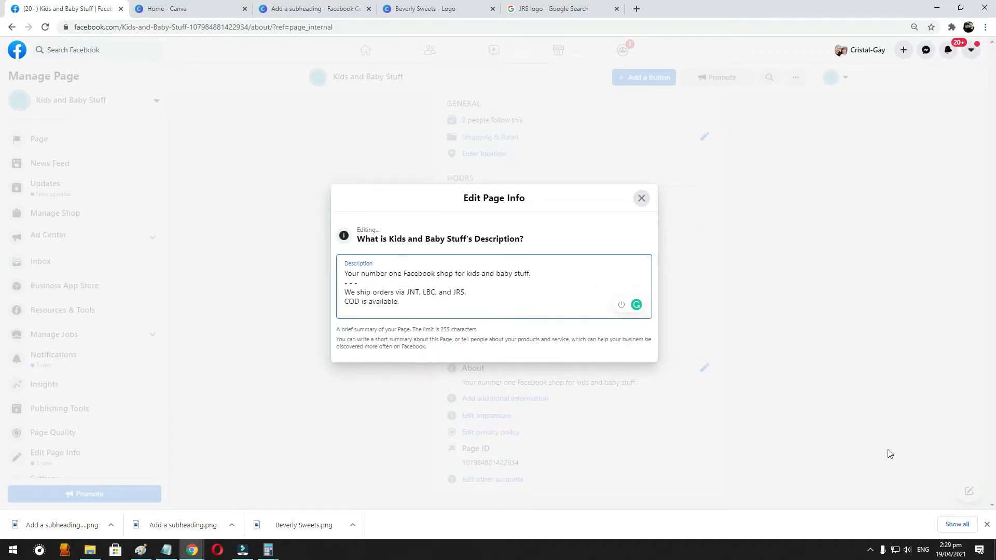
click(828, 433)
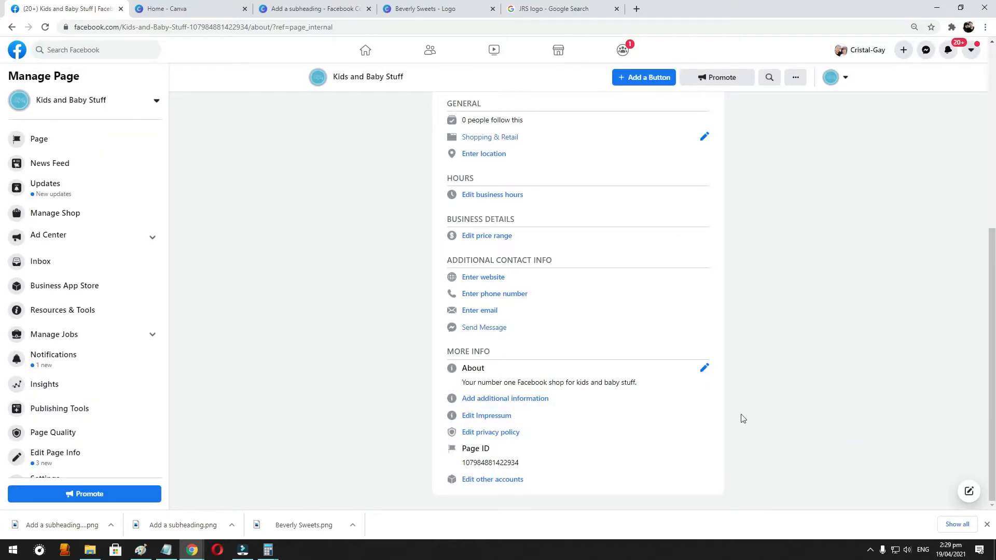
- Go to the page's Home section and load its address without the ref parameter
scroll(714, 412, up, 6)
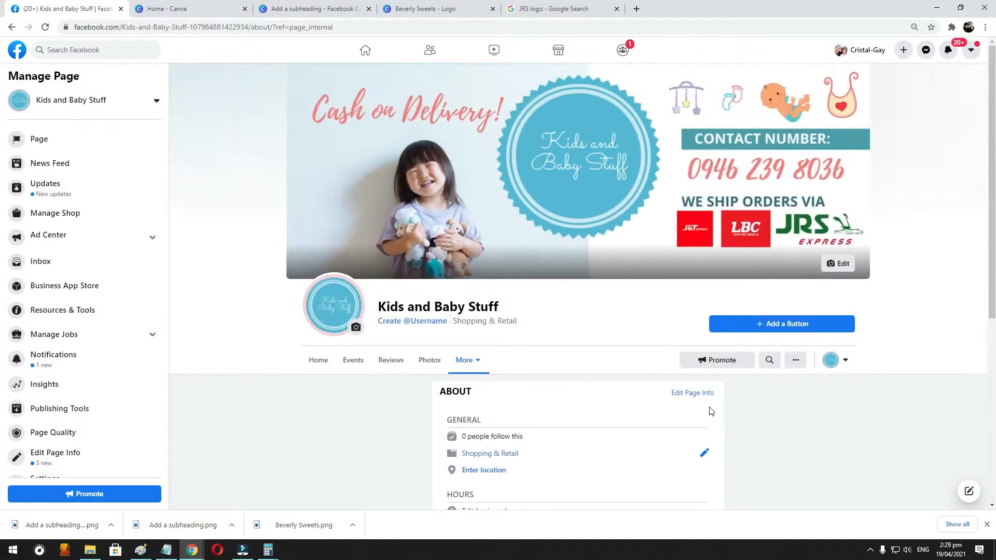
click(320, 361)
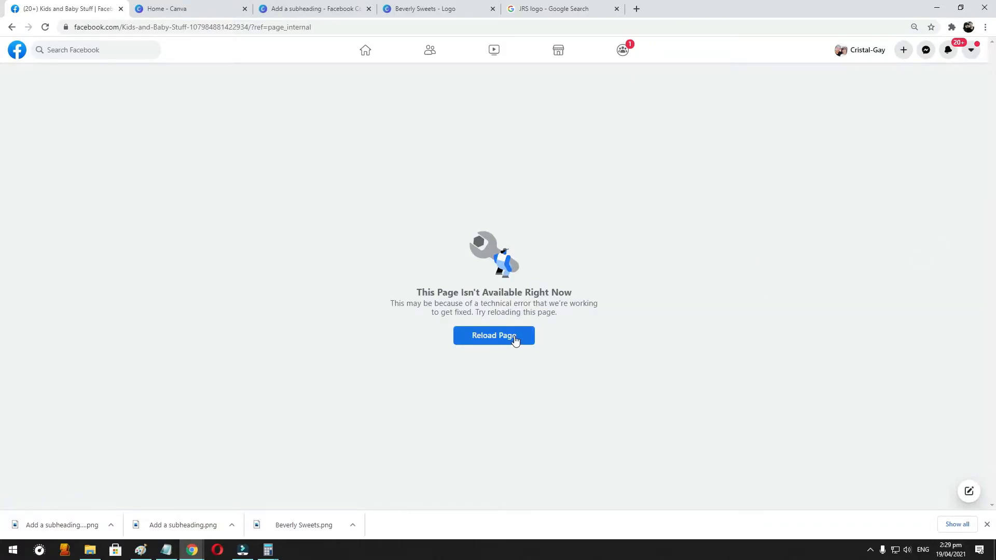
drag(251, 25, 447, 25)
key(BackSpace)
key(Return)
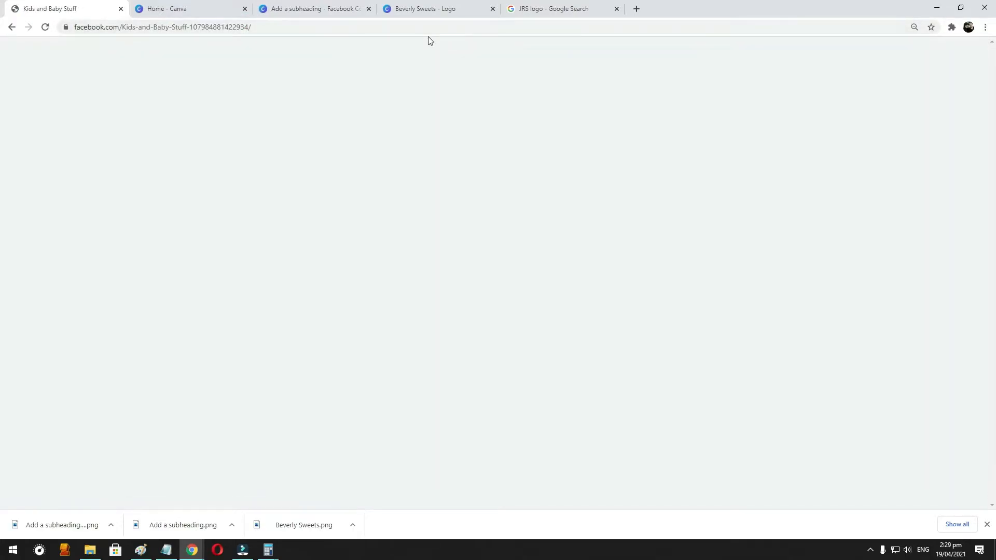
- Look through the setup cards and timeline posts on the shop page's Home section
scroll(631, 200, down, 4)
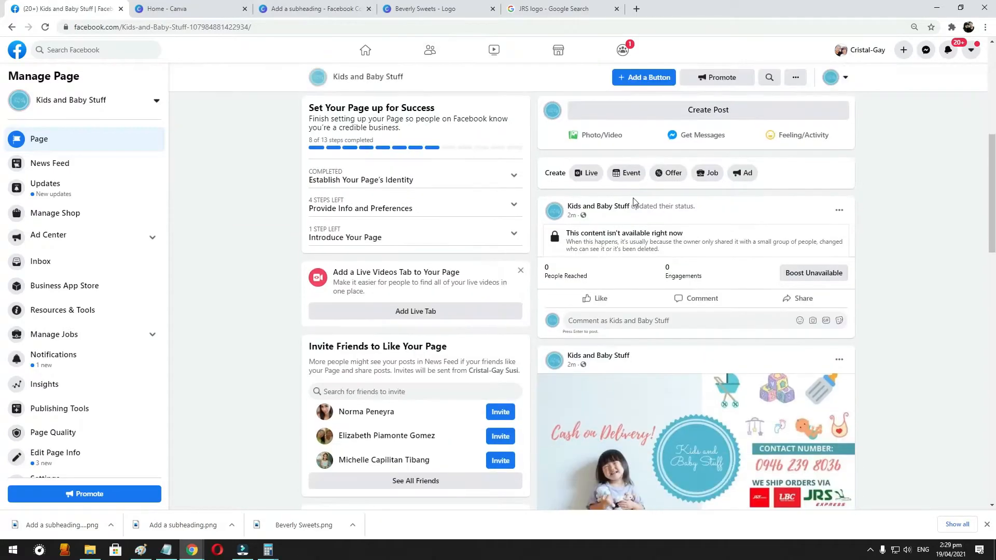
scroll(633, 201, down, 6)
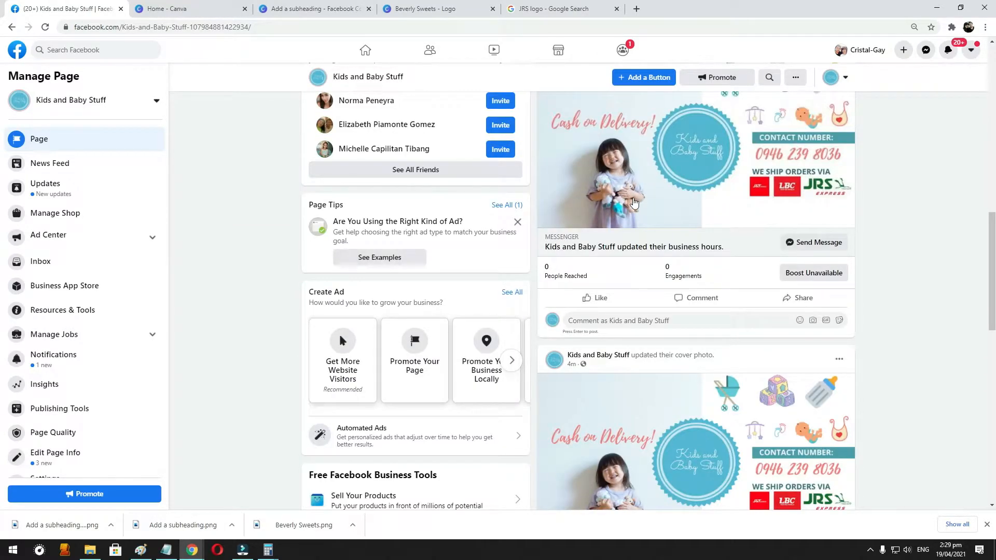
scroll(633, 201, down, 4)
scroll(353, 271, up, 10)
scroll(354, 271, up, 5)
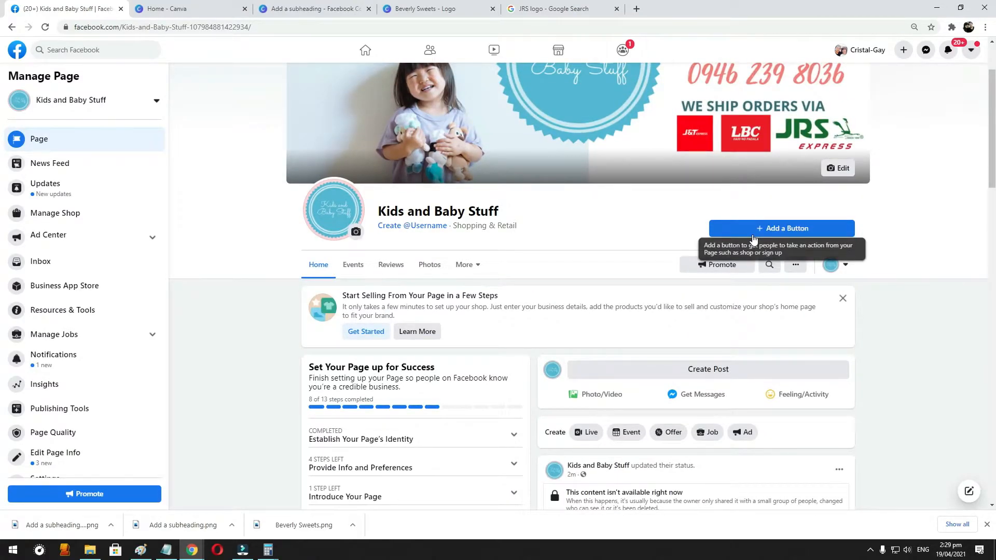
scroll(734, 248, up, 2)
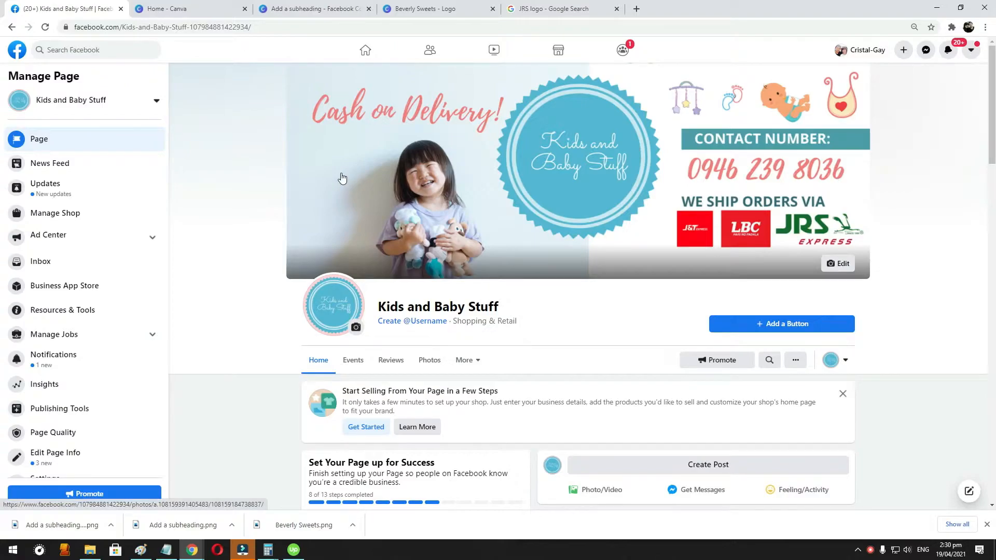
- Inspect the options available for the updated business hours post and close them without choosing any
scroll(526, 221, down, 2)
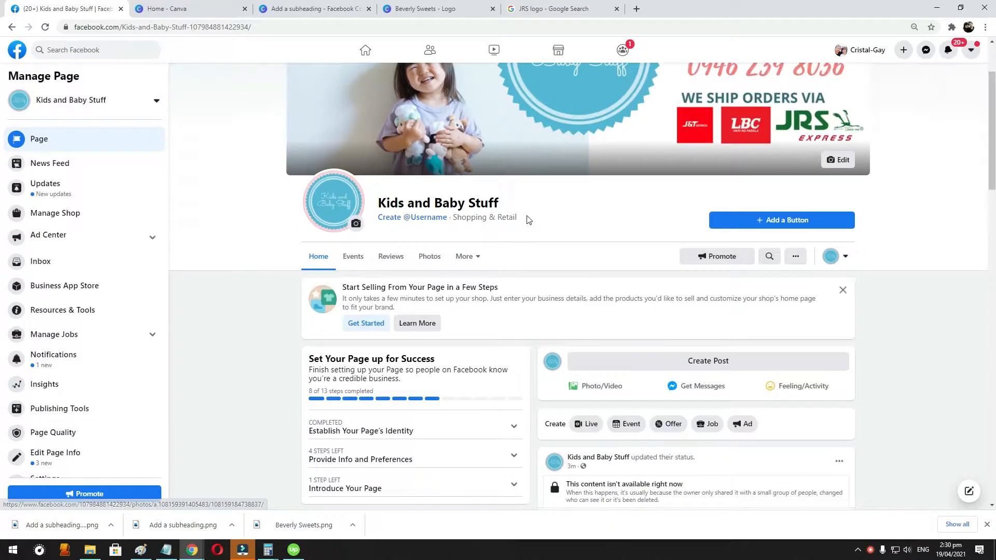
scroll(603, 230, down, 8)
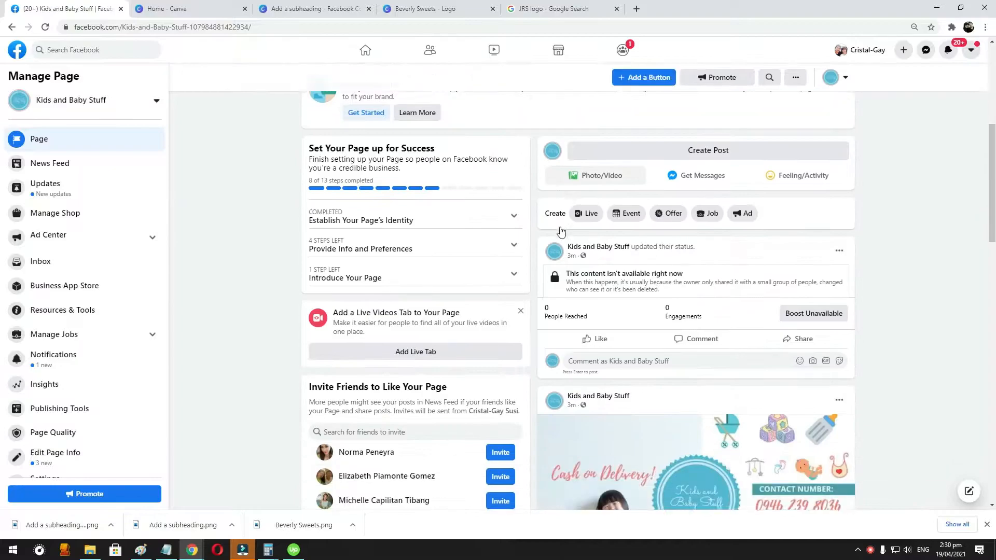
click(838, 195)
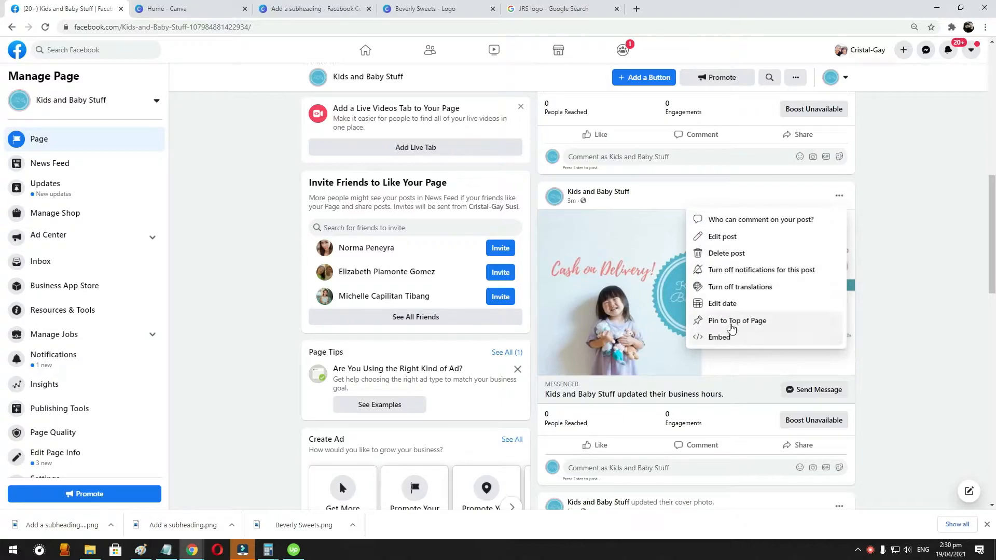
click(963, 282)
click(842, 194)
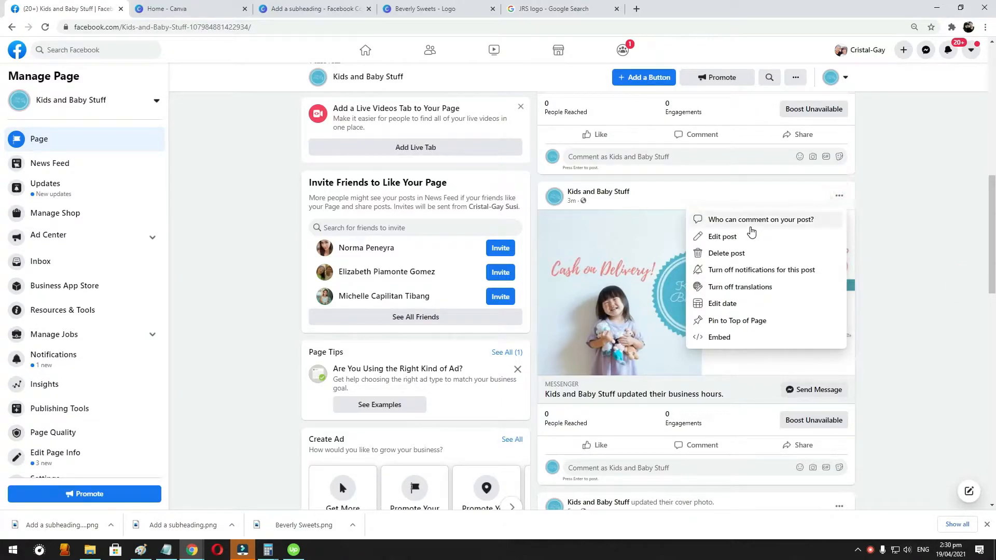
click(956, 220)
scroll(882, 218, up, 15)
scroll(689, 213, down, 2)
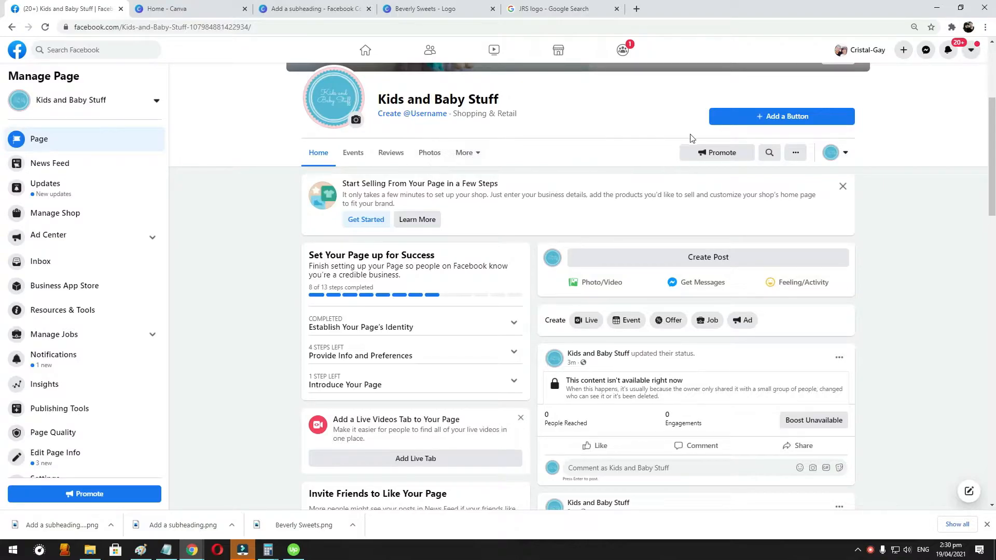
- Load the Shopee Philippines site in place of the JRS logo search results and dismiss its promotional pop-up
scroll(498, 179, up, 2)
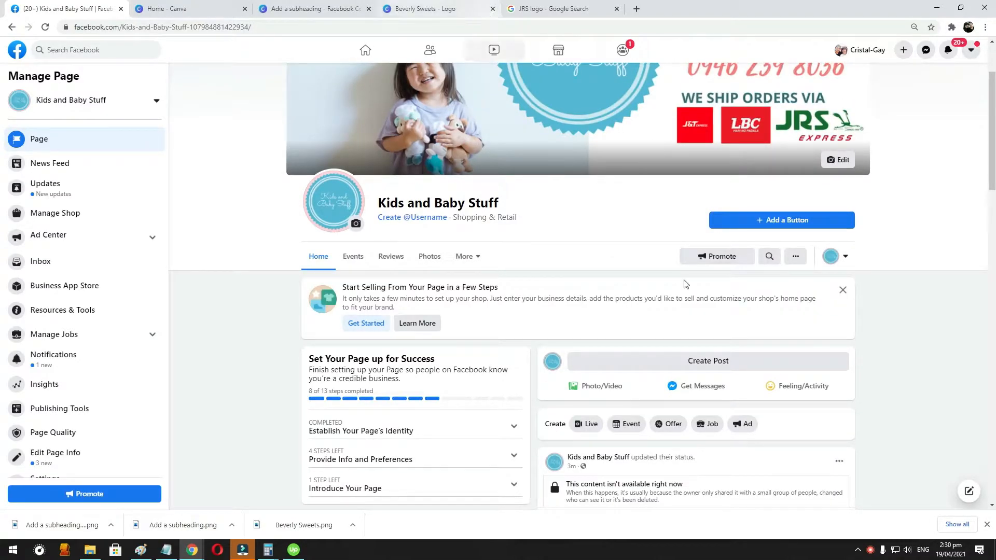
click(557, 15)
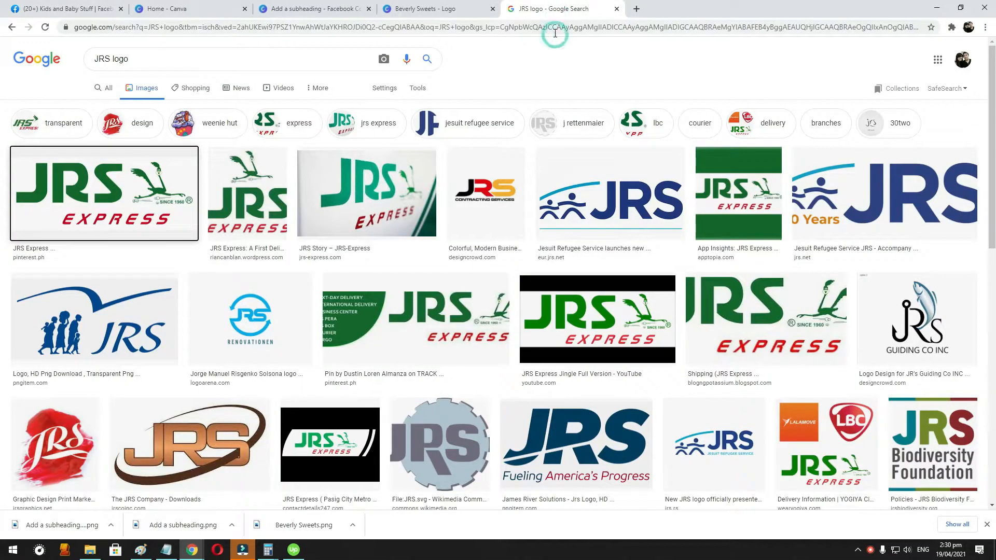
click(554, 34)
text(shopee.com)
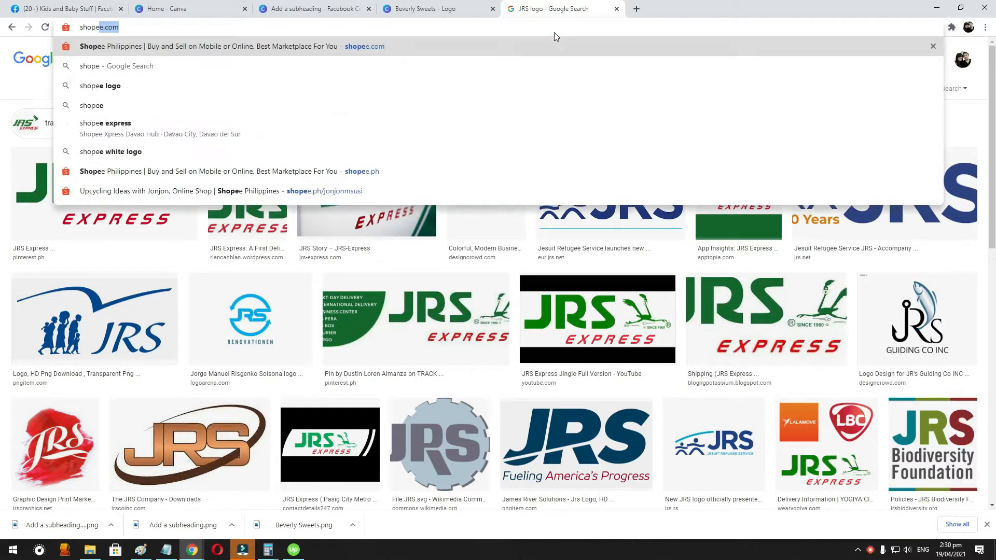
key(Return)
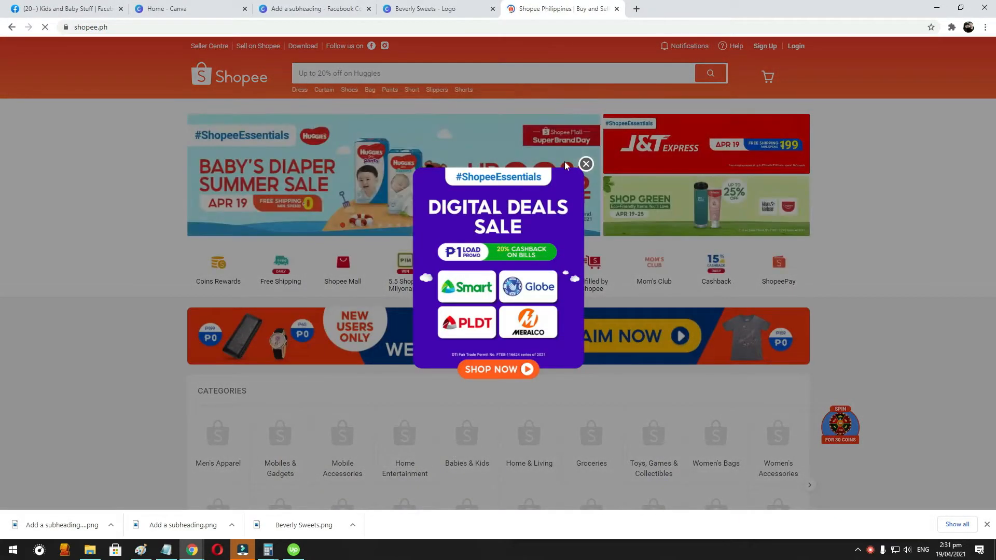
click(585, 164)
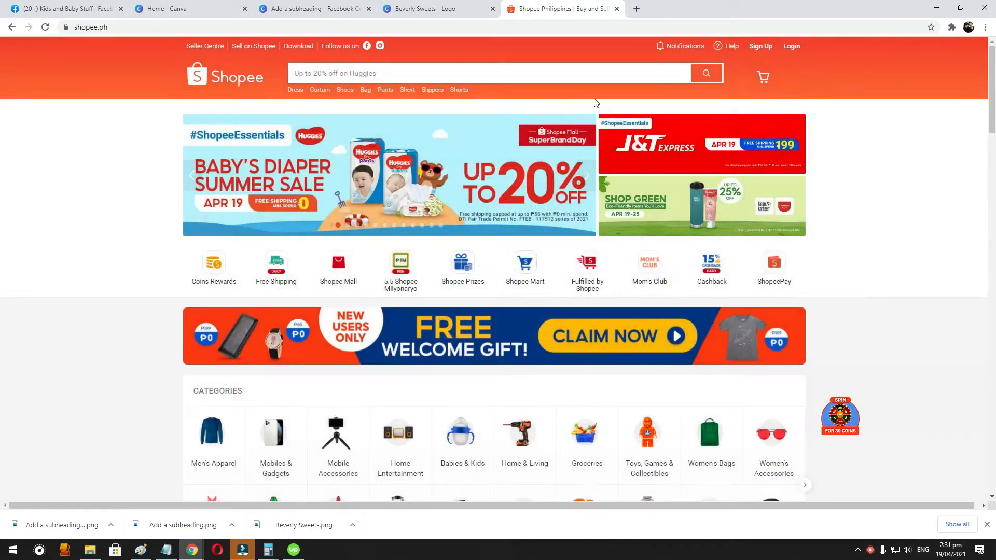
- Browse Shopee's Babies & Kids category and open the "Baby soft silicon hand toothbrush" listing
click(459, 433)
scroll(755, 199, down, 10)
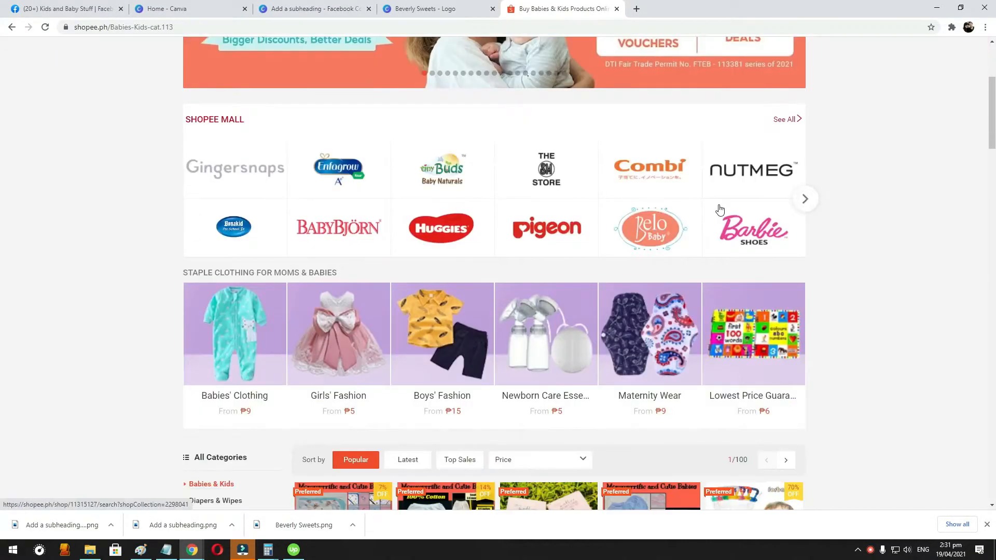
scroll(755, 200, down, 6)
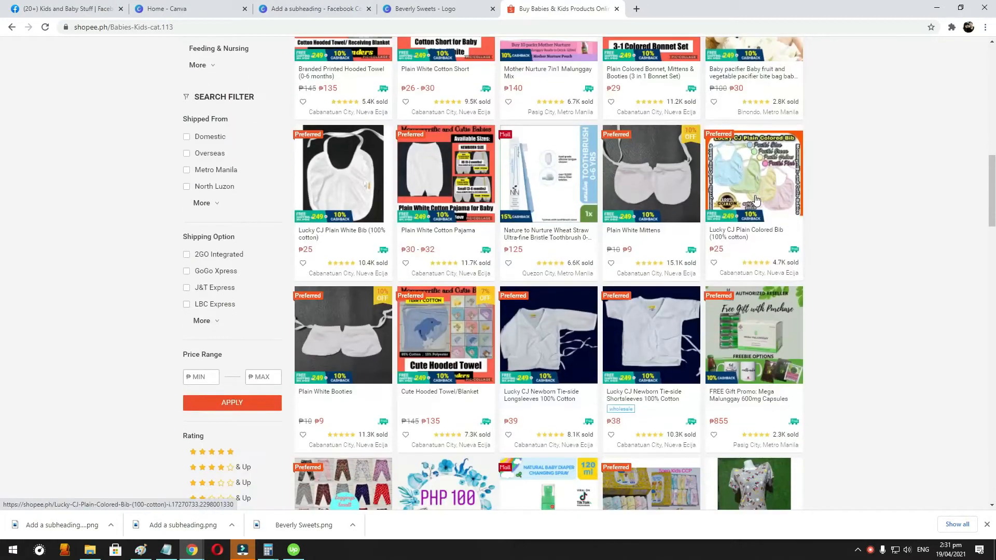
scroll(756, 200, down, 4)
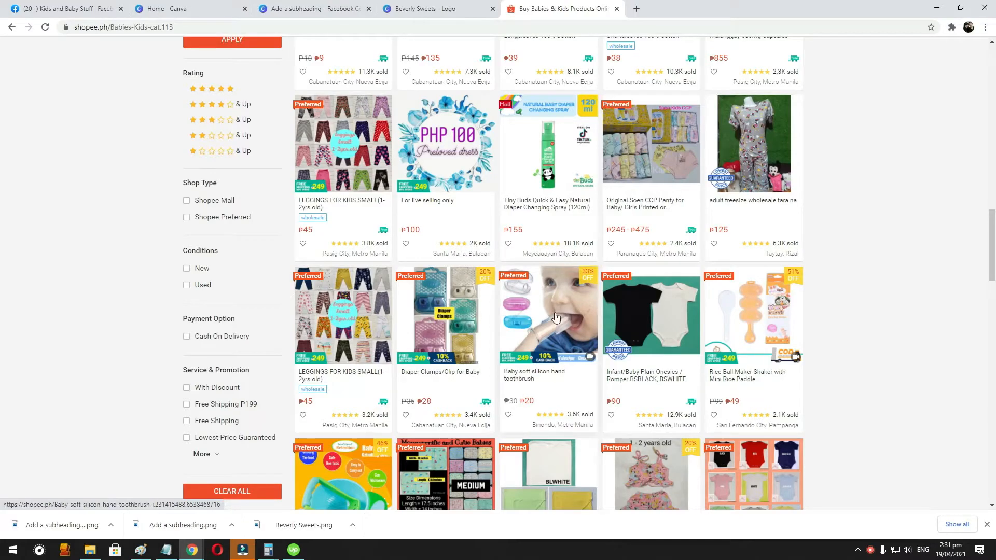
scroll(555, 317, down, 4)
scroll(597, 206, up, 2)
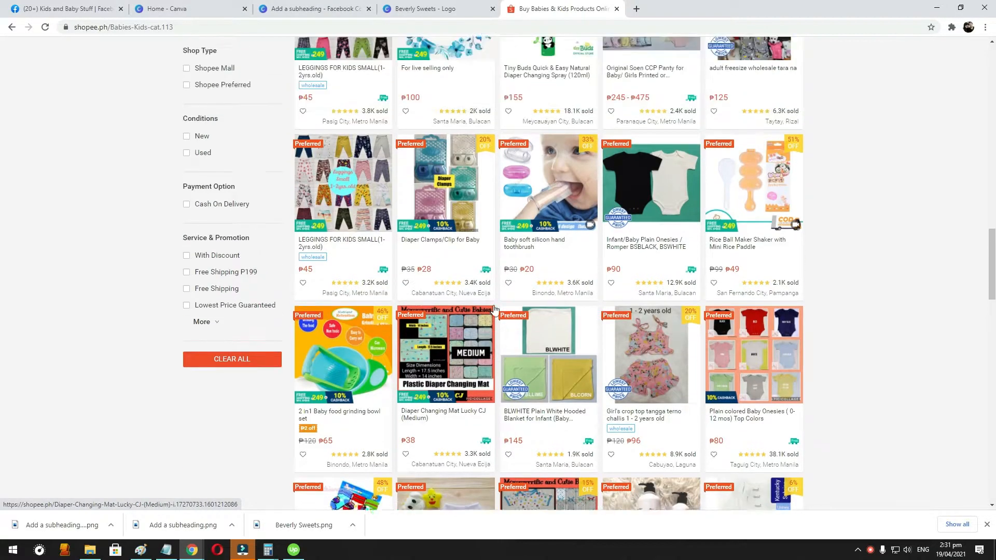
click(596, 206)
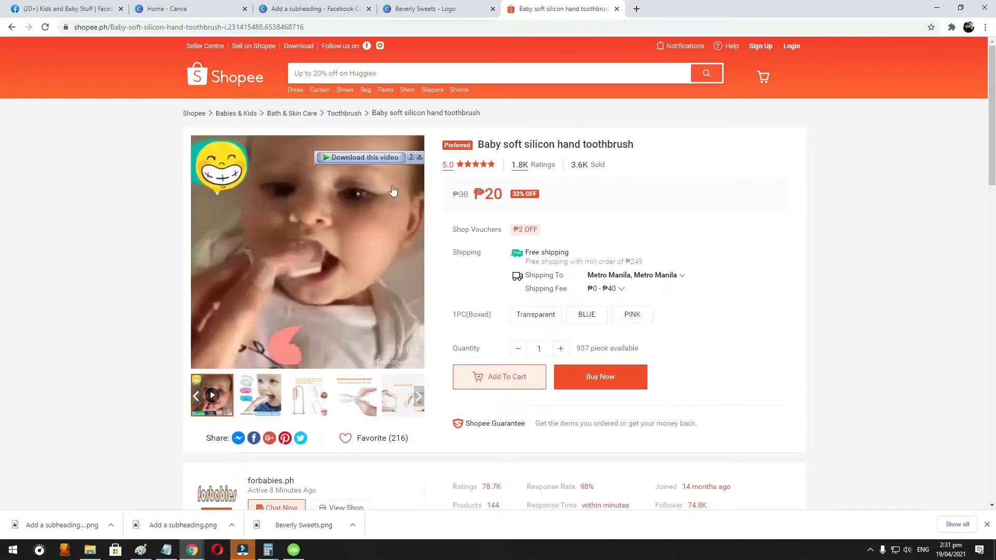
- Look through the enlarged product photos of the baby silicon hand toothbrush and return to the category's product list
mouse_move(306, 401)
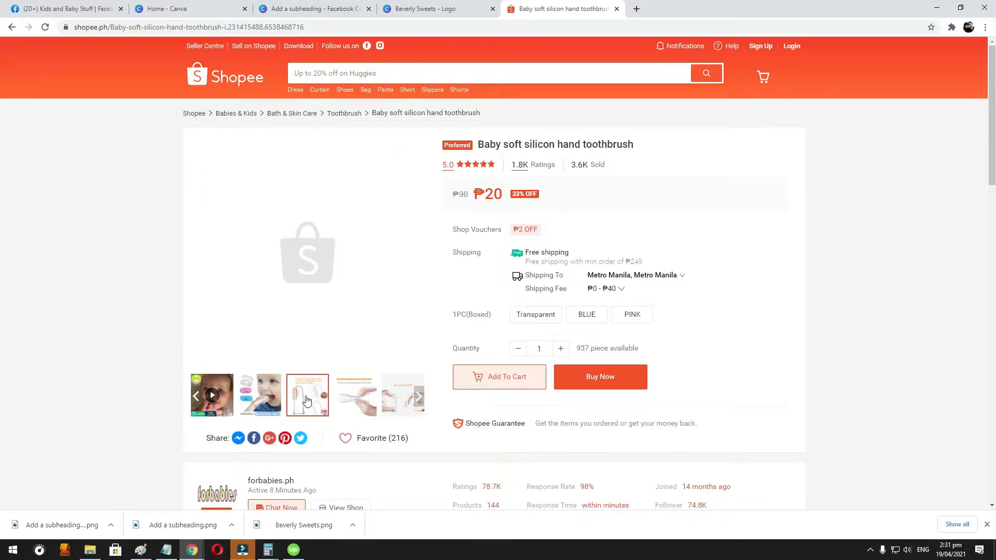
click(262, 397)
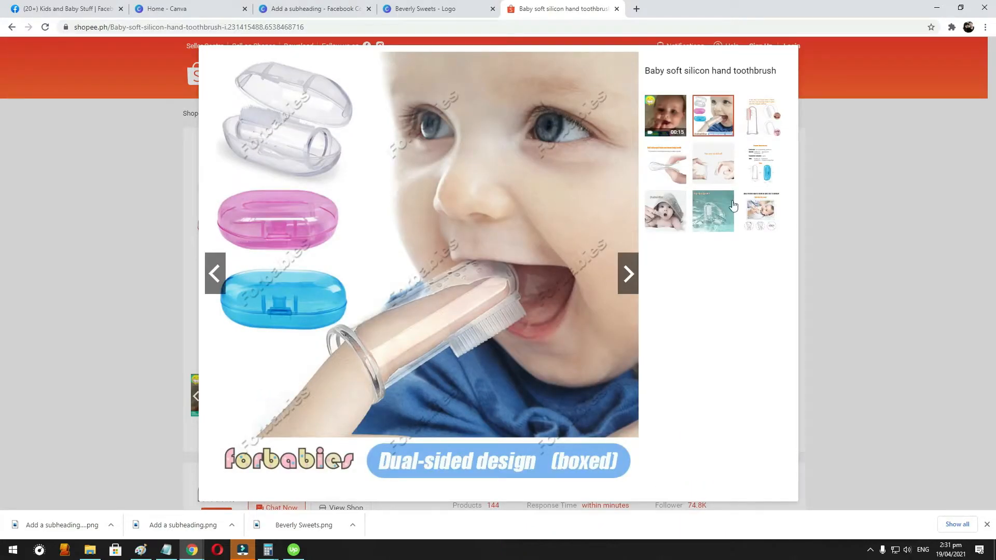
click(727, 171)
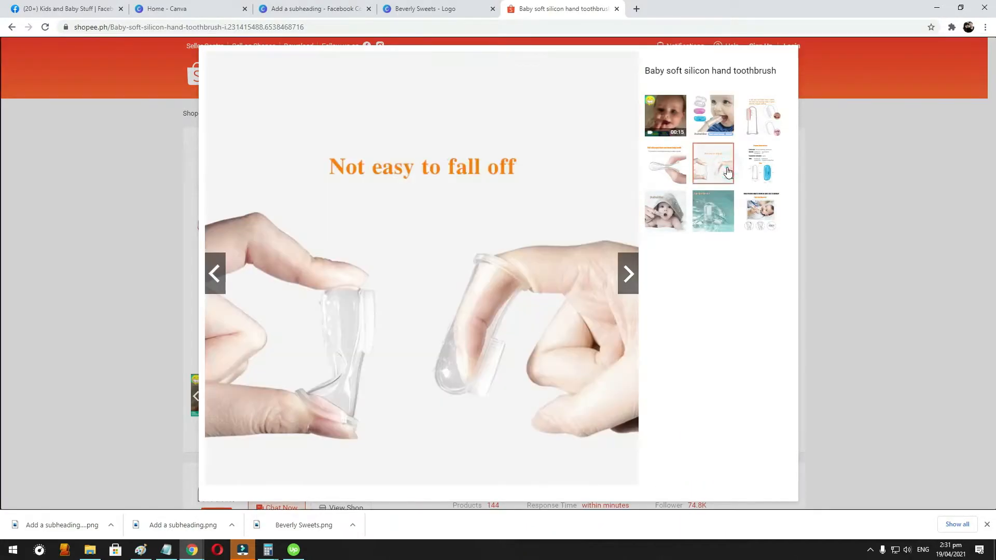
click(768, 208)
click(762, 165)
click(768, 133)
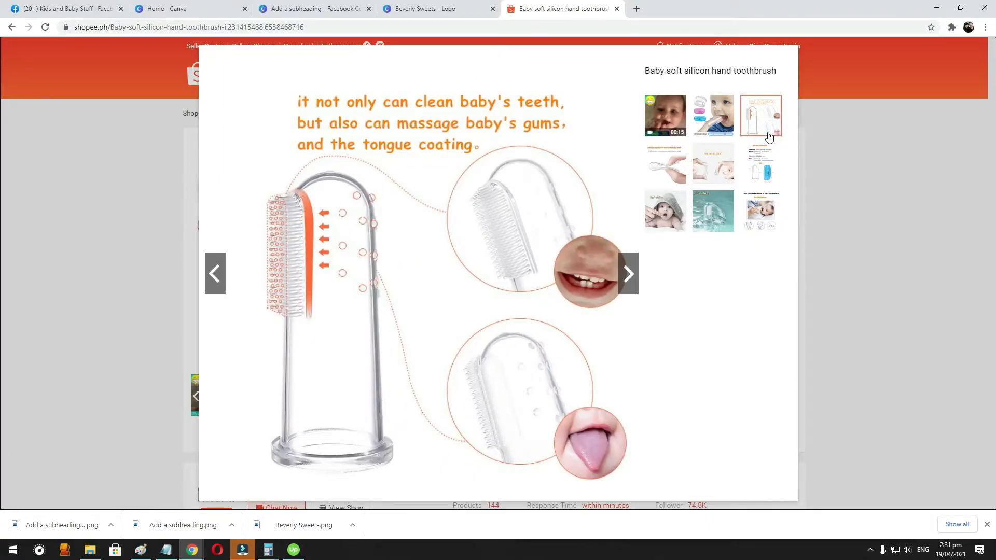
click(680, 219)
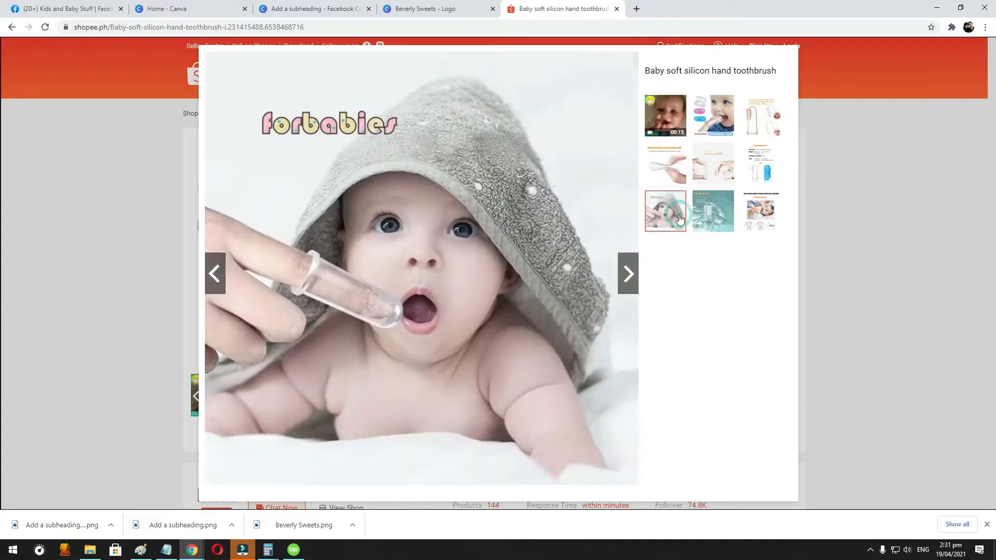
click(723, 126)
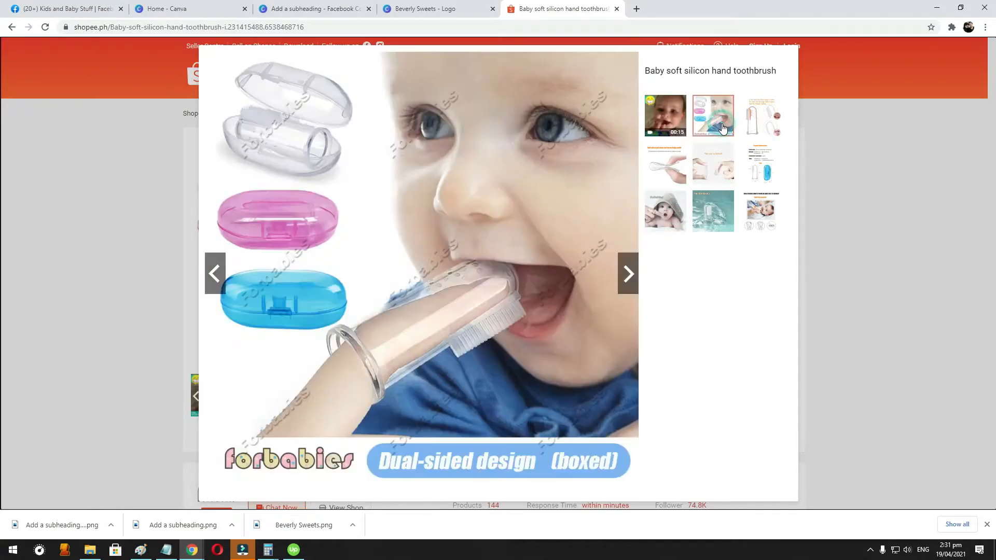
click(760, 121)
click(757, 160)
click(754, 121)
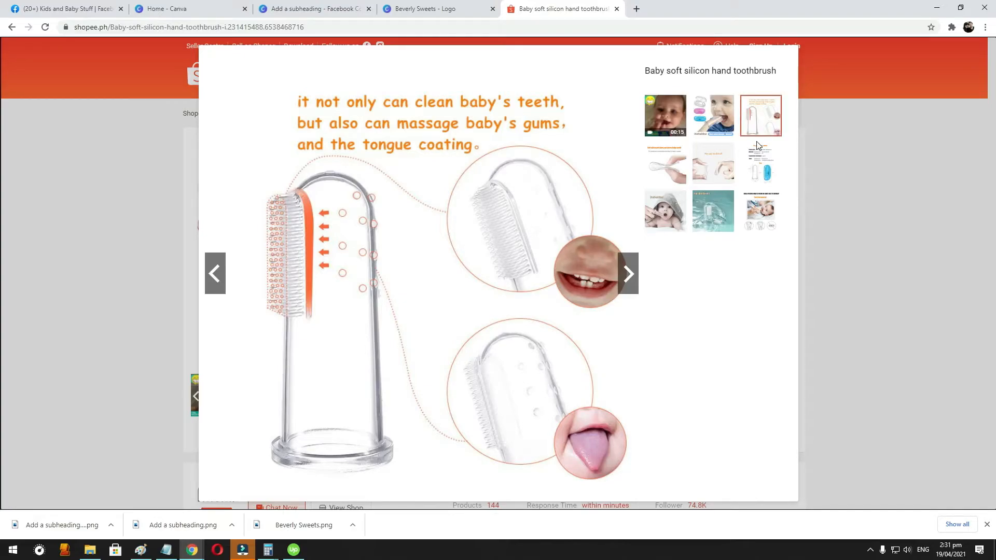
click(52, 186)
click(11, 27)
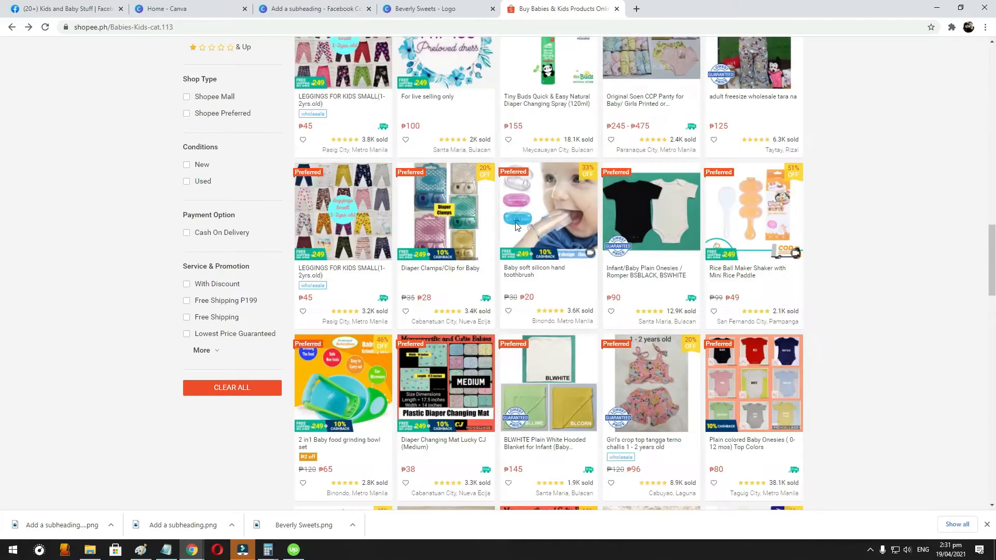
- Go to page 2 of the Babies & Kids products and open the "Baby silicone teether rod child fruit tooth gum baby product" listing
scroll(516, 226, down, 8)
scroll(580, 304, down, 6)
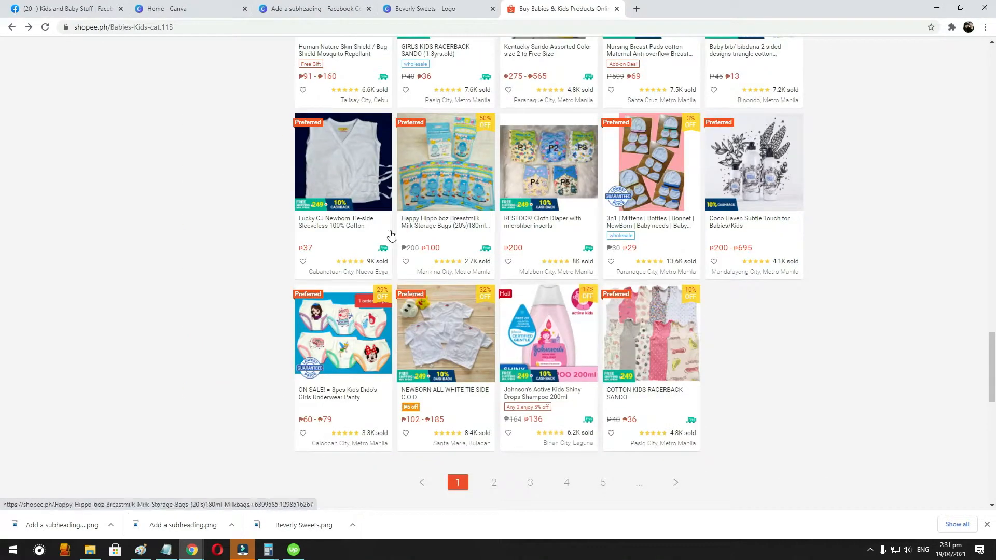
click(495, 482)
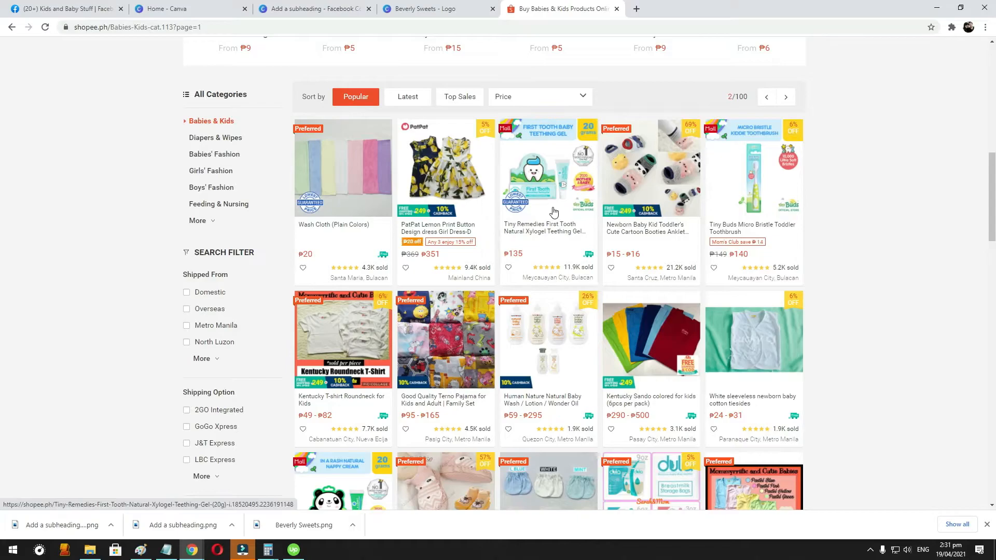
scroll(556, 212, down, 2)
scroll(555, 210, down, 7)
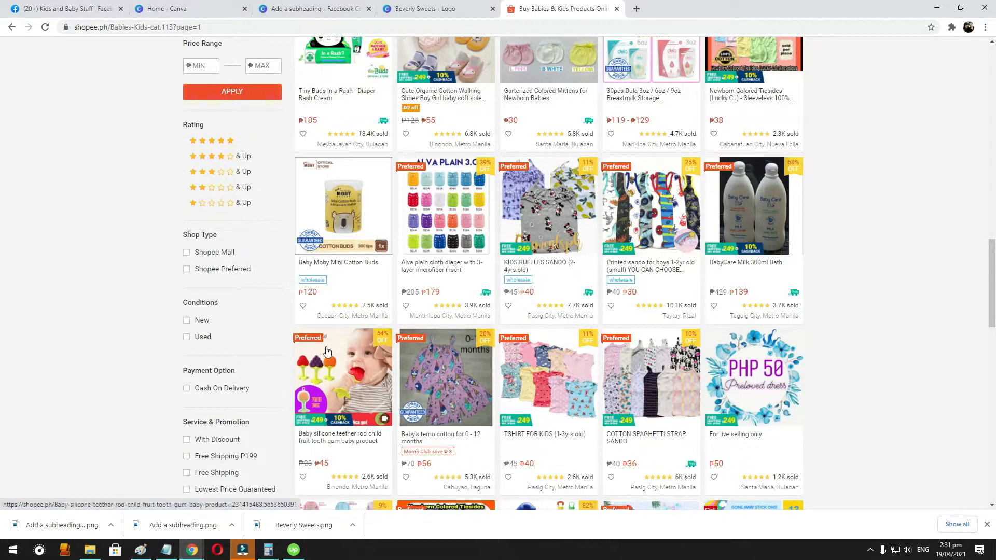
click(336, 355)
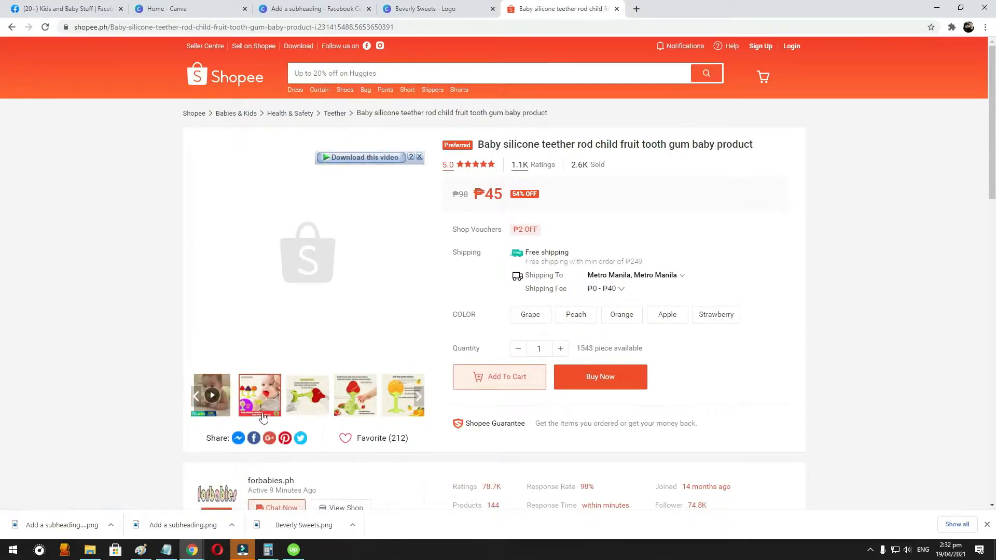
- Look through the enlarged product photos of the baby silicone teether rod and return to page 2 of the product list
click(297, 396)
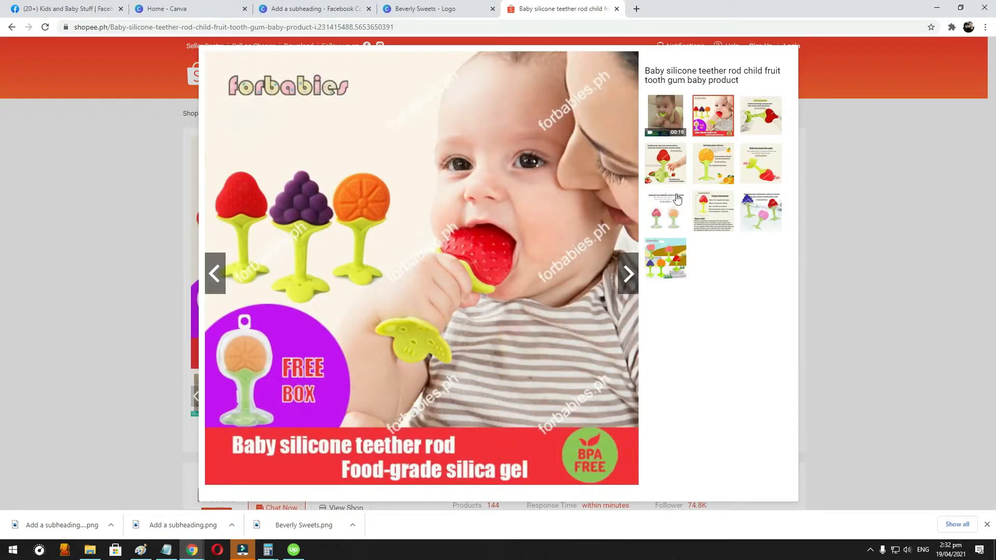
click(724, 162)
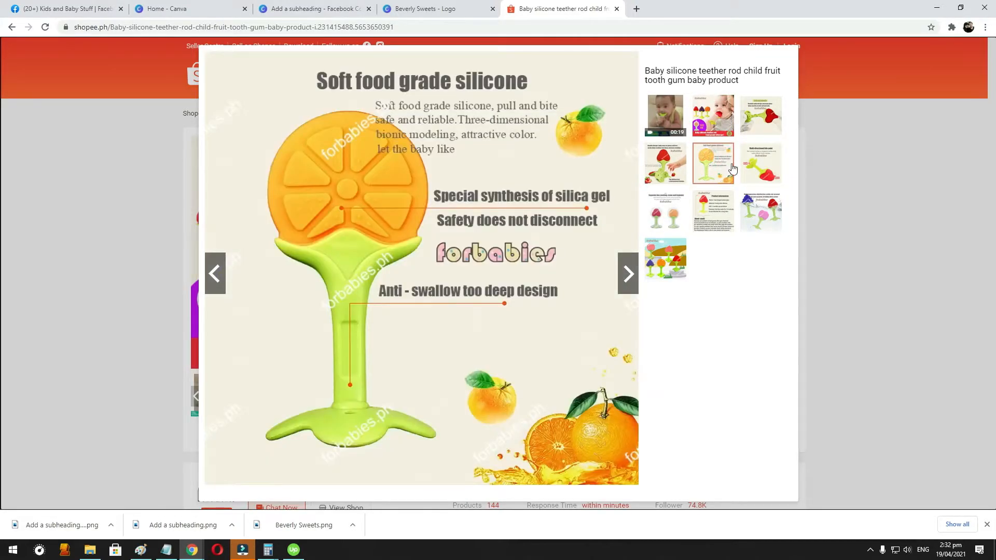
click(770, 128)
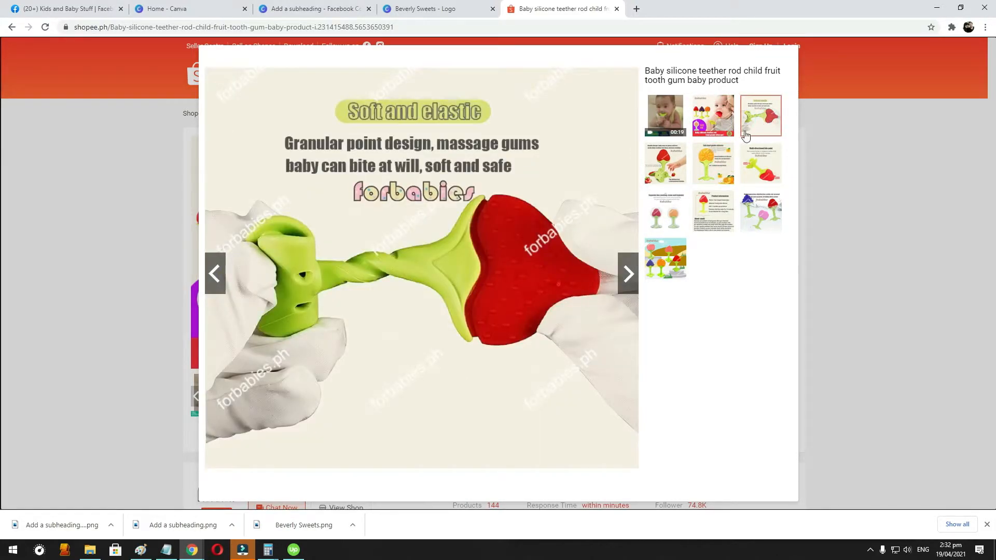
click(667, 188)
click(665, 250)
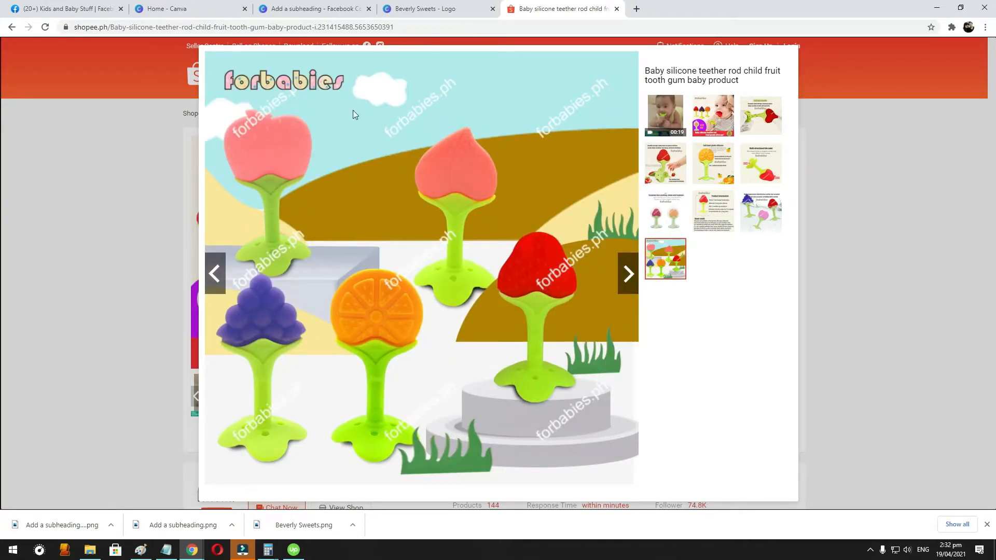
click(713, 115)
click(59, 157)
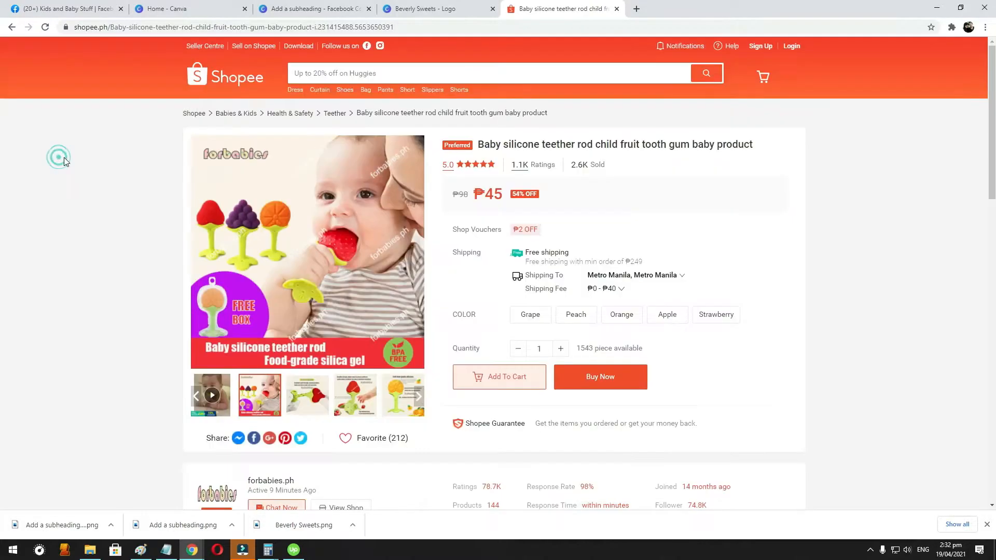
click(11, 26)
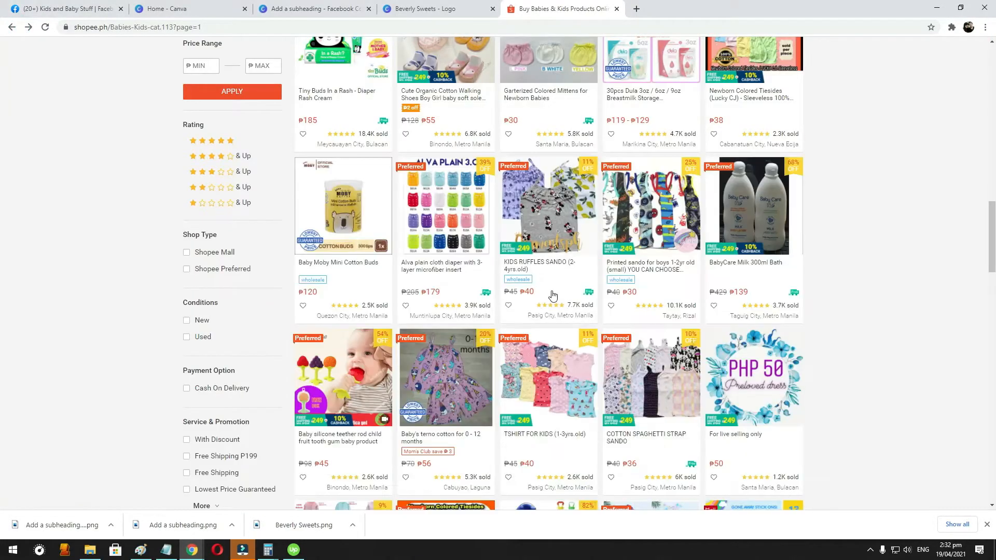
- Open the "ED shop Baby Pacifier Fresh Food Fruit Nibble Feeder Nipple" listing and enlarge its main product photo
scroll(552, 293, down, 1)
scroll(530, 295, down, 5)
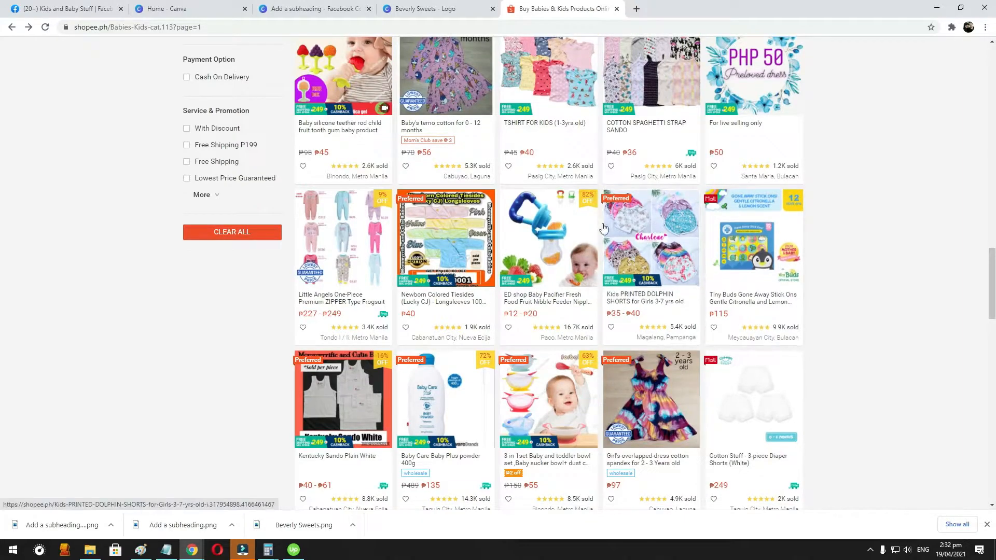
click(587, 232)
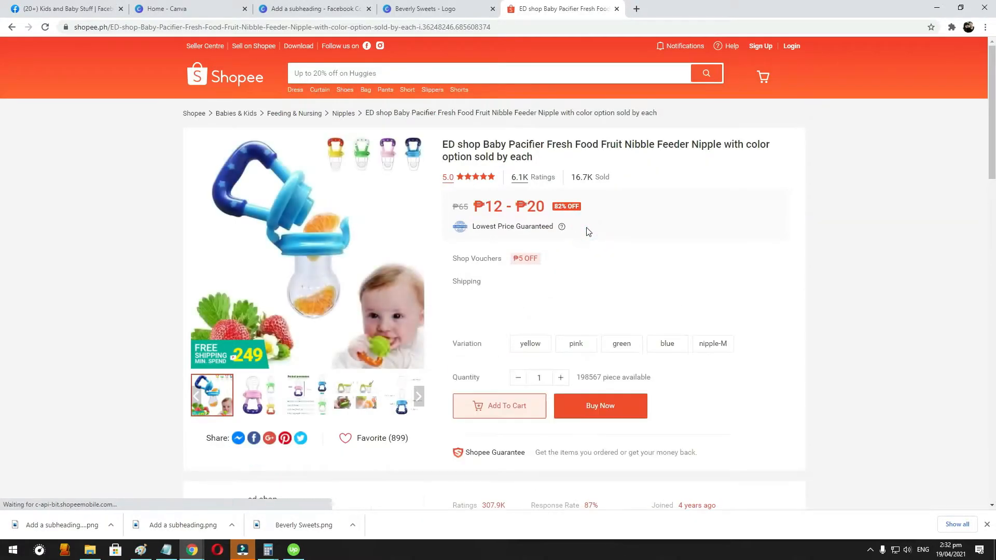
click(308, 213)
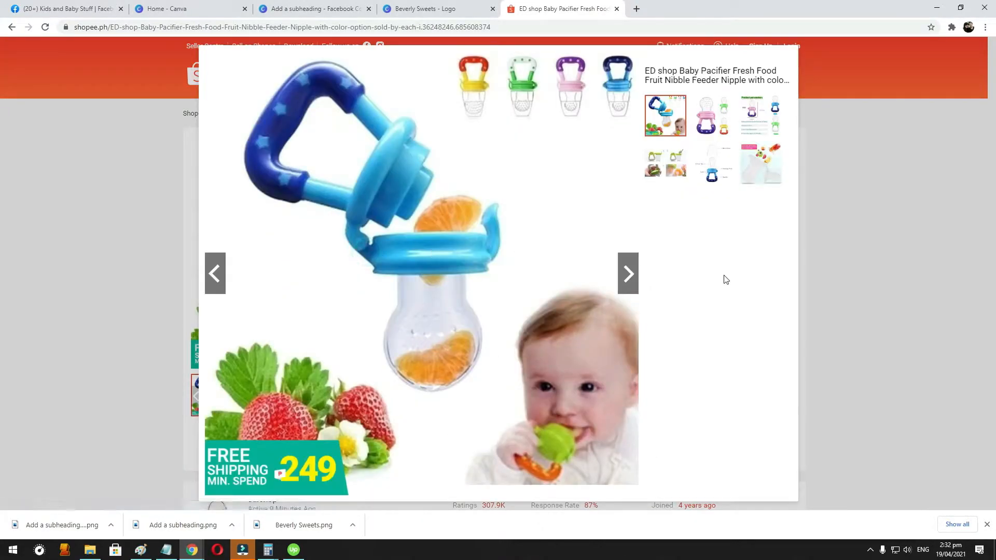
- Open the browser's developer tools and inspect the element that holds the enlarged pacifier photo
right_click(735, 313)
click(753, 465)
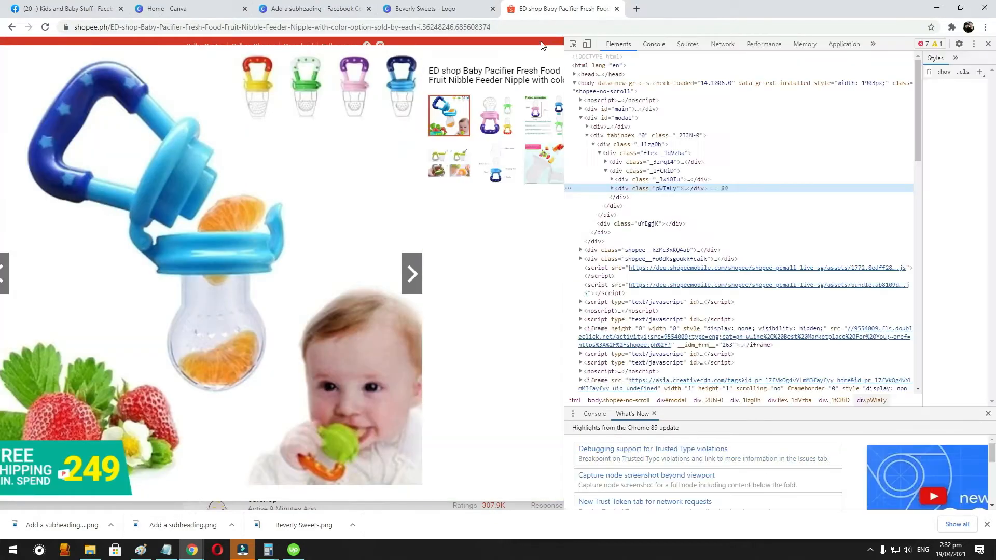
click(572, 43)
click(273, 206)
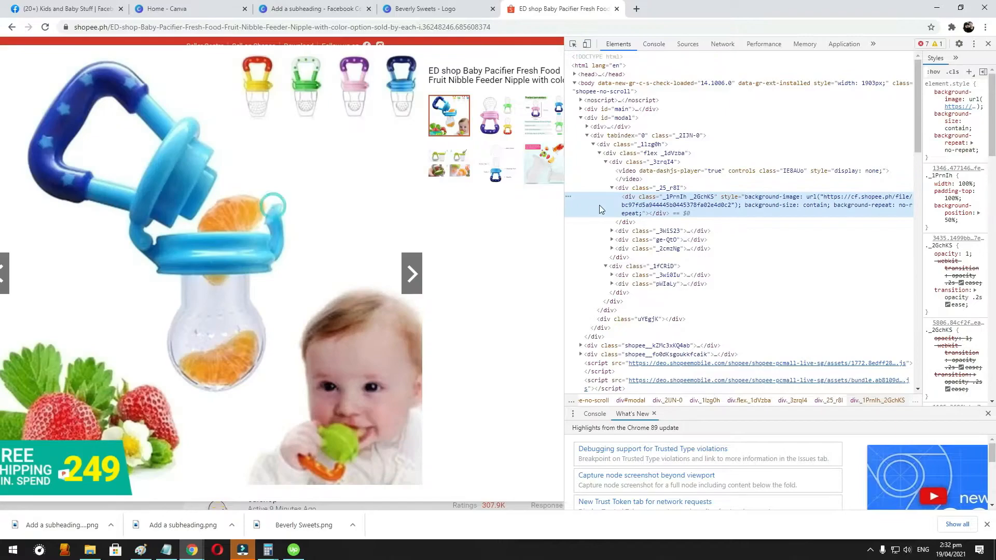
- Copy the image URL from the background-image style of the inspected pacifier photo element
double_click(671, 209)
double_click(829, 197)
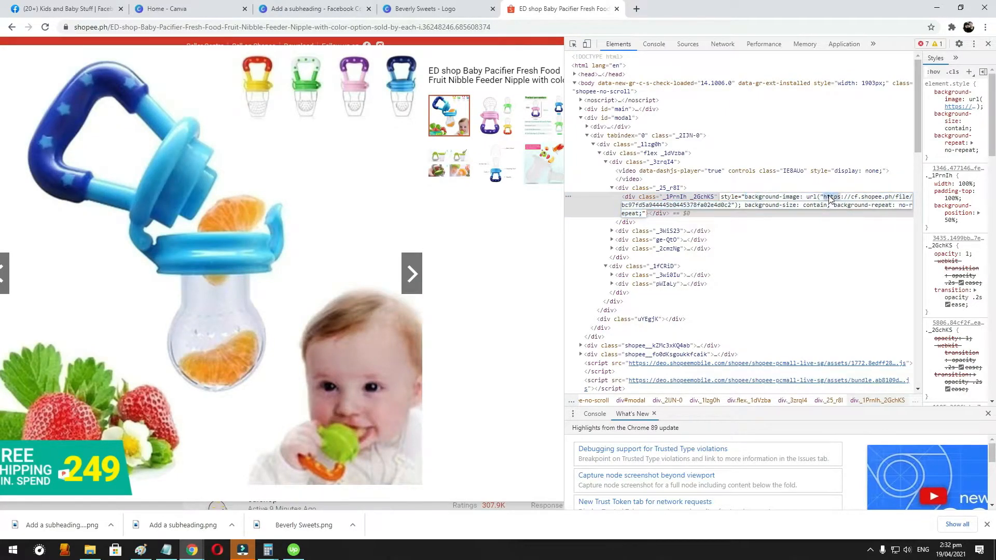
shift+click(731, 207)
key(ctrl+c)
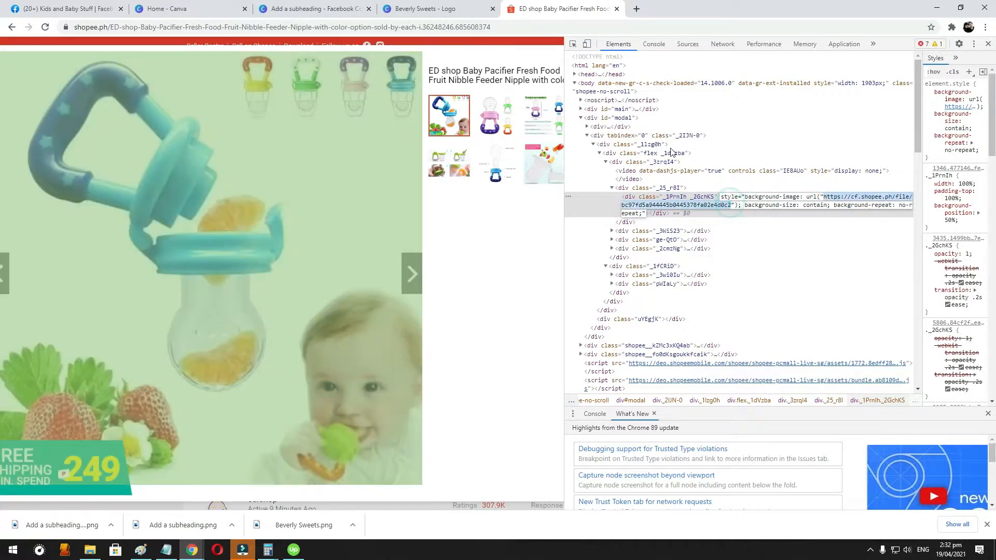
- Open the copied pacifier photo URL in a new browser tab and copy the image
click(636, 9)
key(ctrl+v)
key(Return)
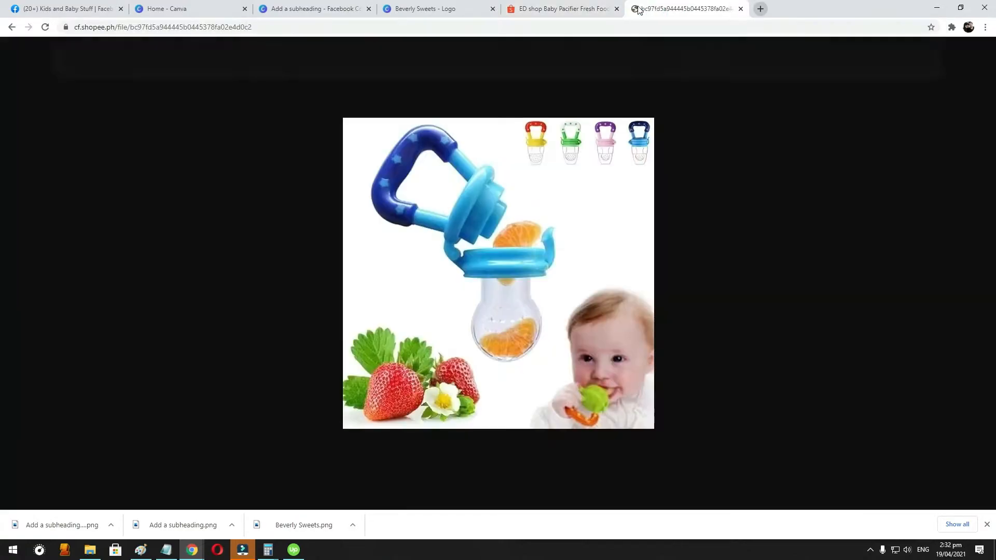
right_click(507, 267)
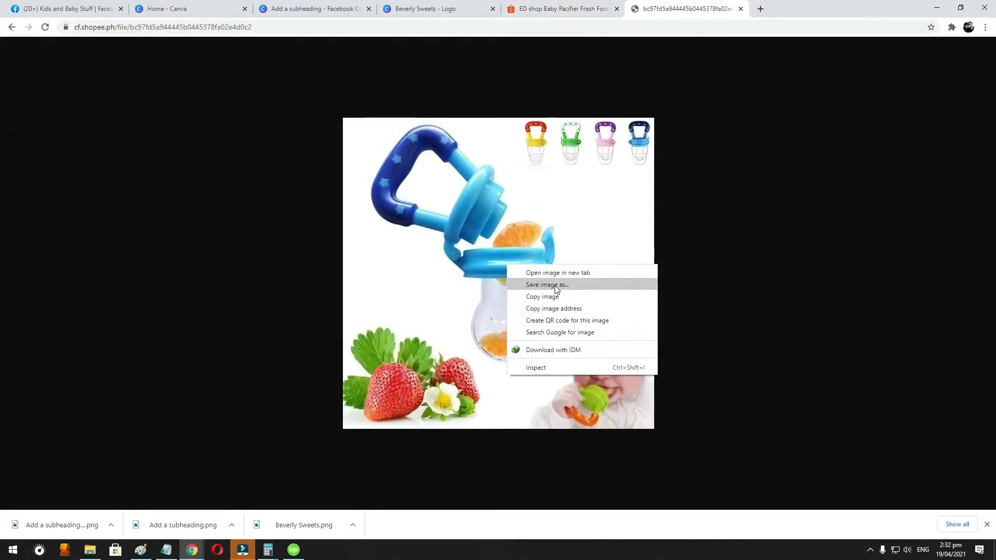
click(573, 297)
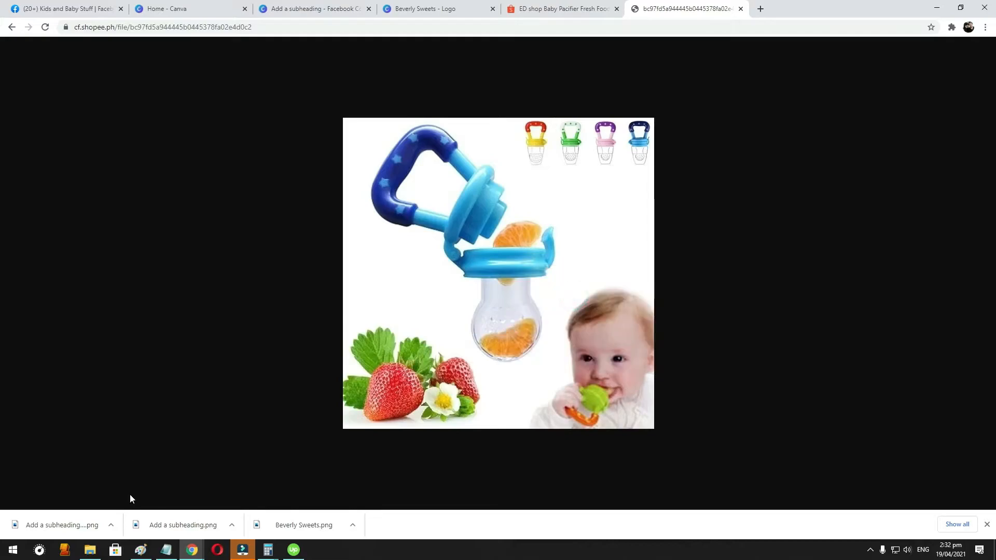
mouse_move(143, 553)
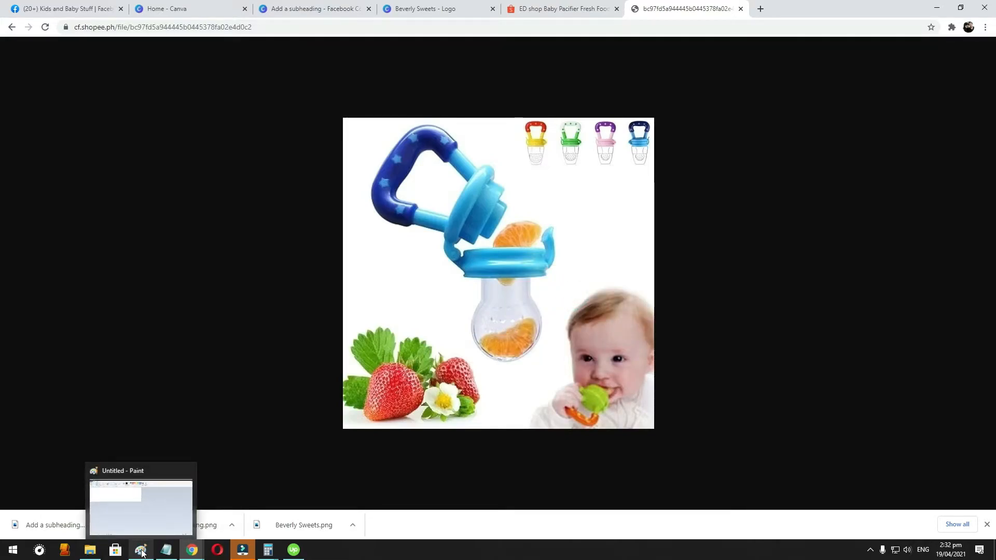
- Switch to Canva and create a new custom-size design of 800 x 800 px
click(197, 9)
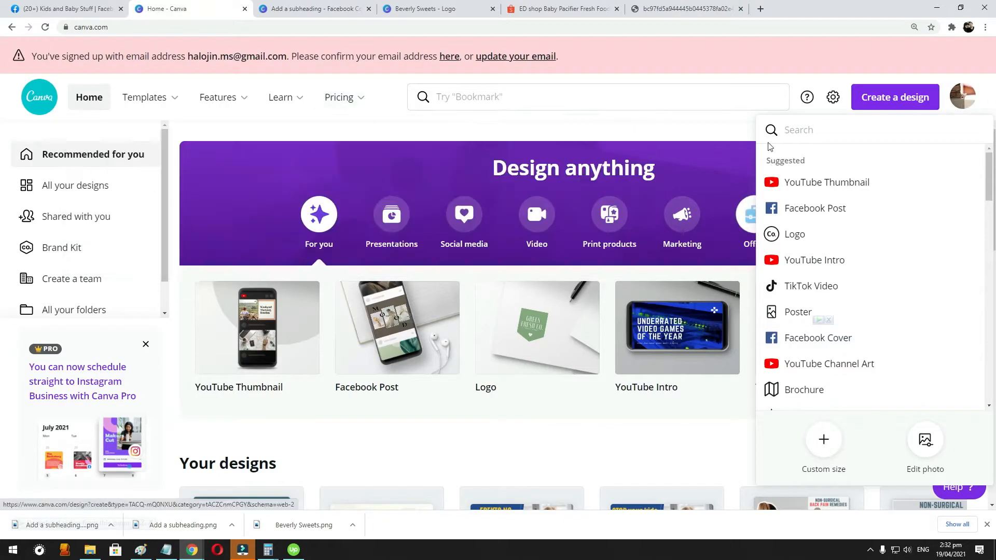
click(871, 98)
click(871, 98)
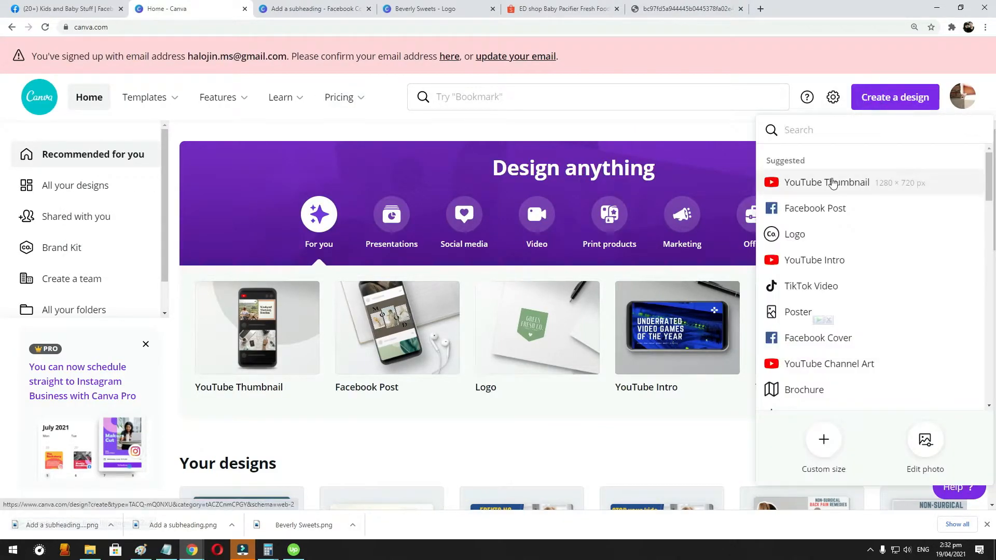
click(824, 440)
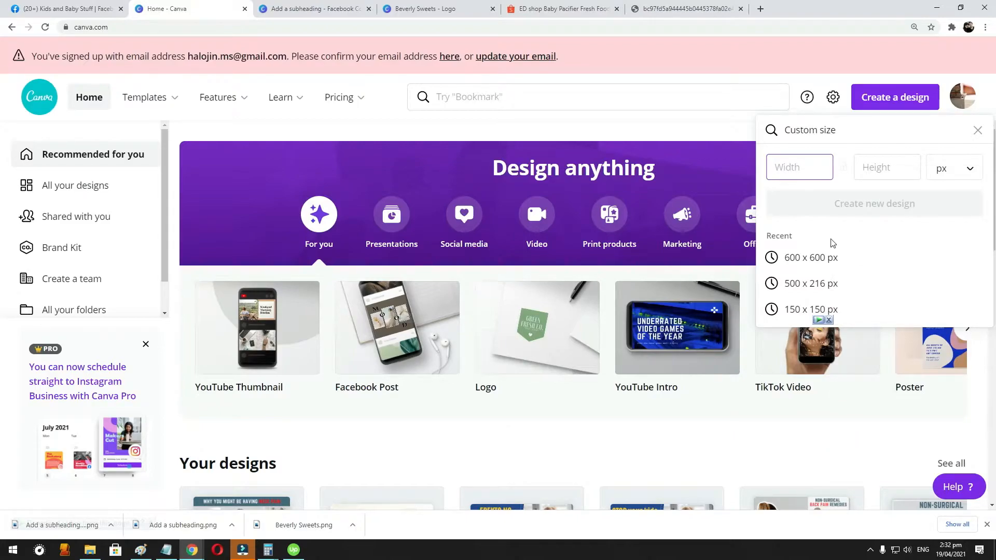
key(Tab)
text(800)
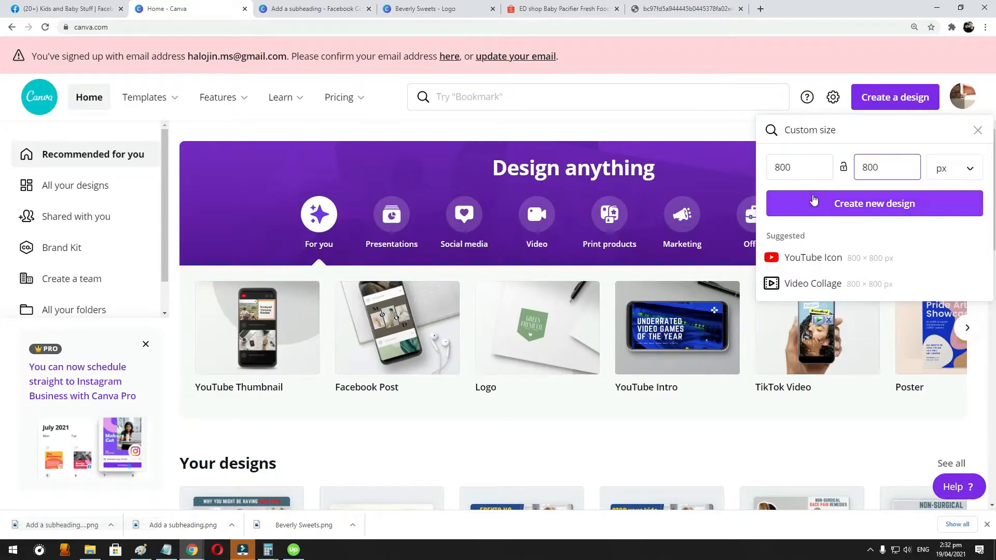
click(855, 206)
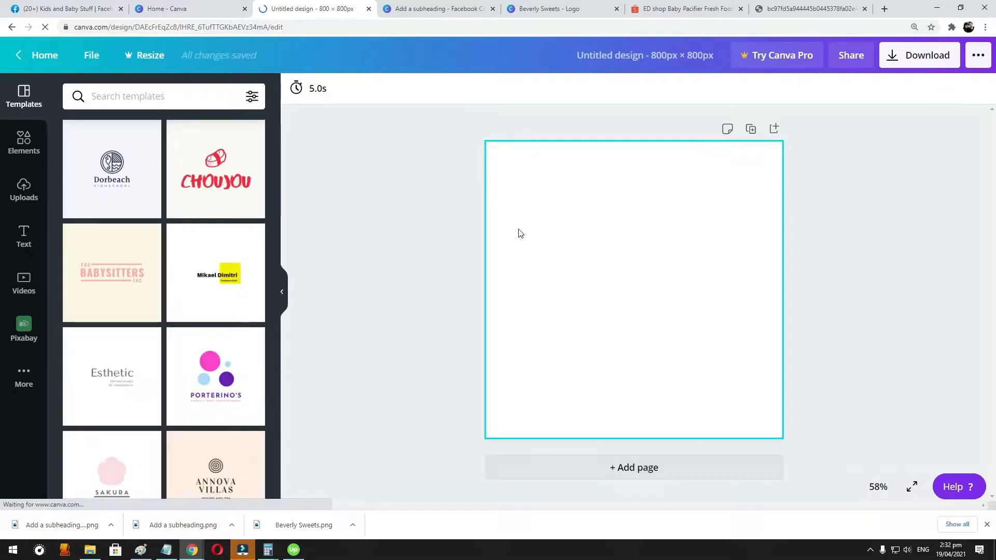
- Paste the copied pacifier photo into the blank design and move it to the page's upper-left corner
key(ctrl+v)
drag(635, 262, 574, 200)
- Try to enlarge the pacifier photo to fill the whole page, and undo the enlargement
drag(657, 313, 784, 441)
click(885, 257)
click(534, 259)
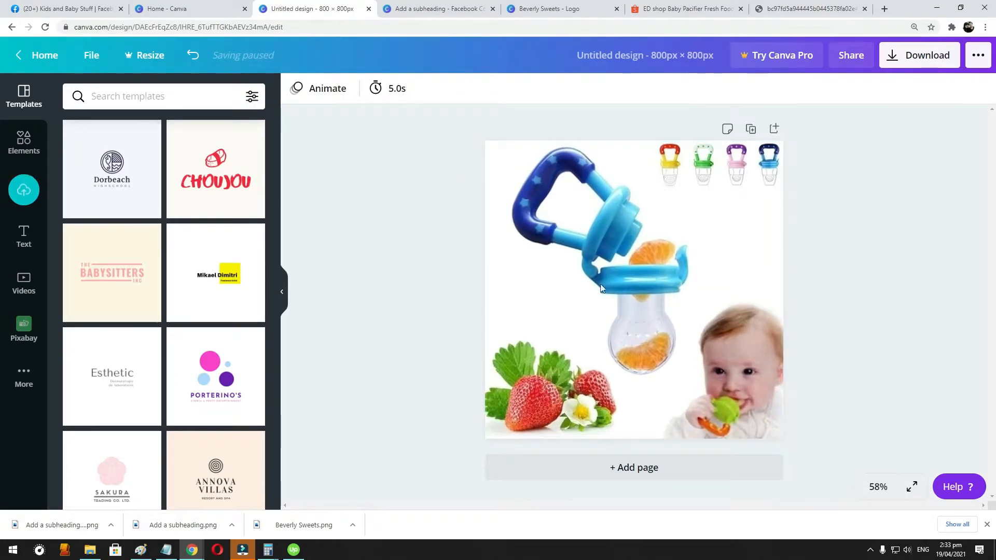
double_click(778, 435)
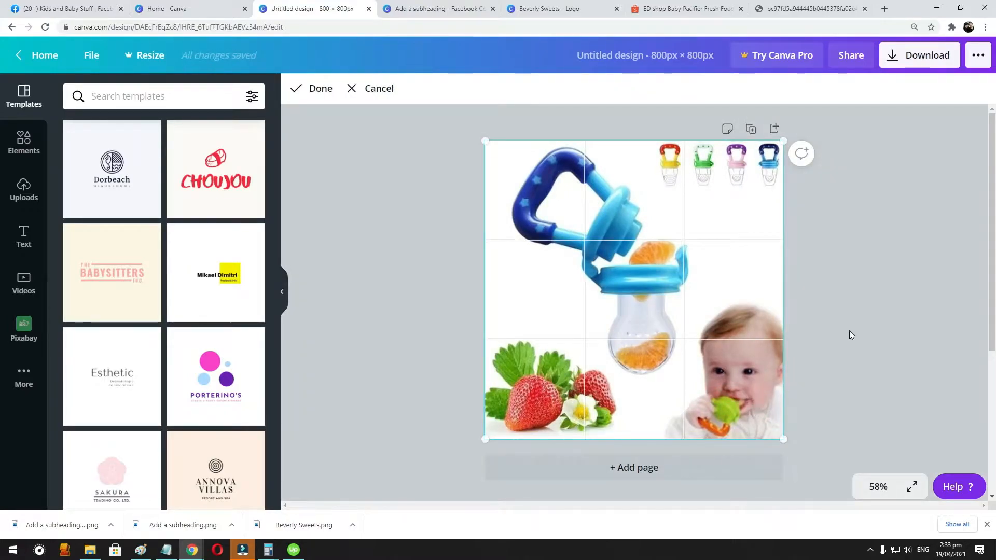
click(848, 323)
key(ctrl+z)
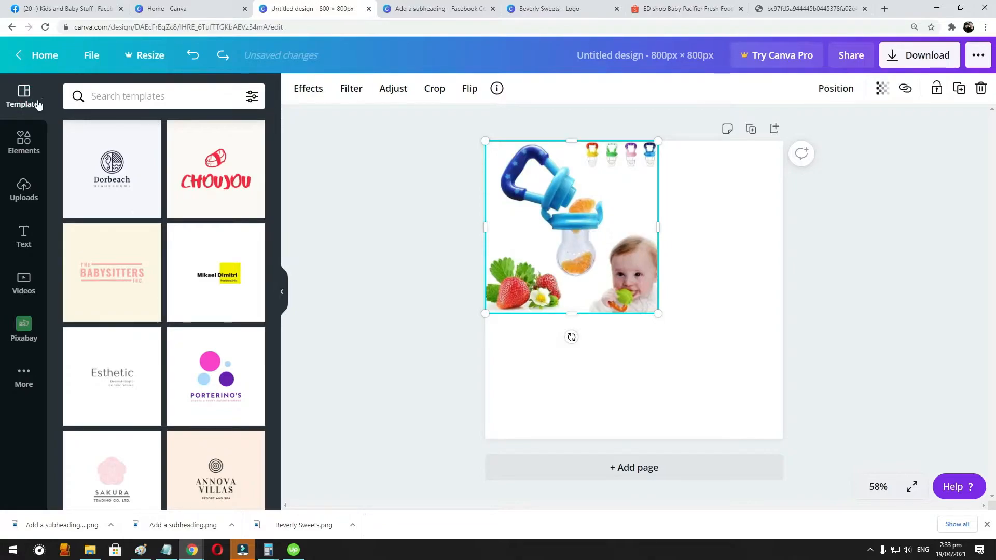
- Enlarge the pacifier photo to about four-fifths of the page width and centre it horizontally near the top
scroll(128, 259, down, 3)
scroll(130, 261, up, 1)
scroll(149, 266, down, 7)
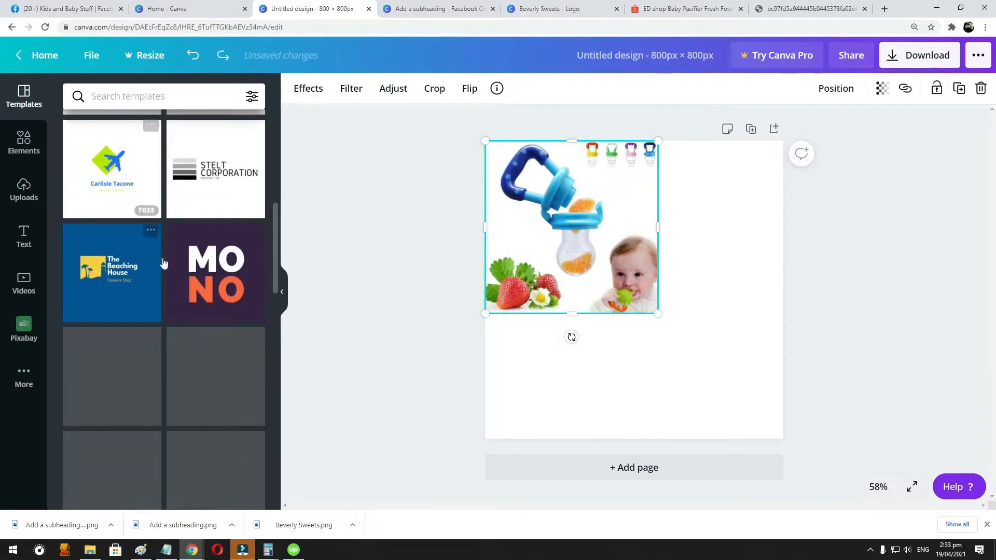
drag(657, 313, 721, 389)
drag(594, 271, 593, 253)
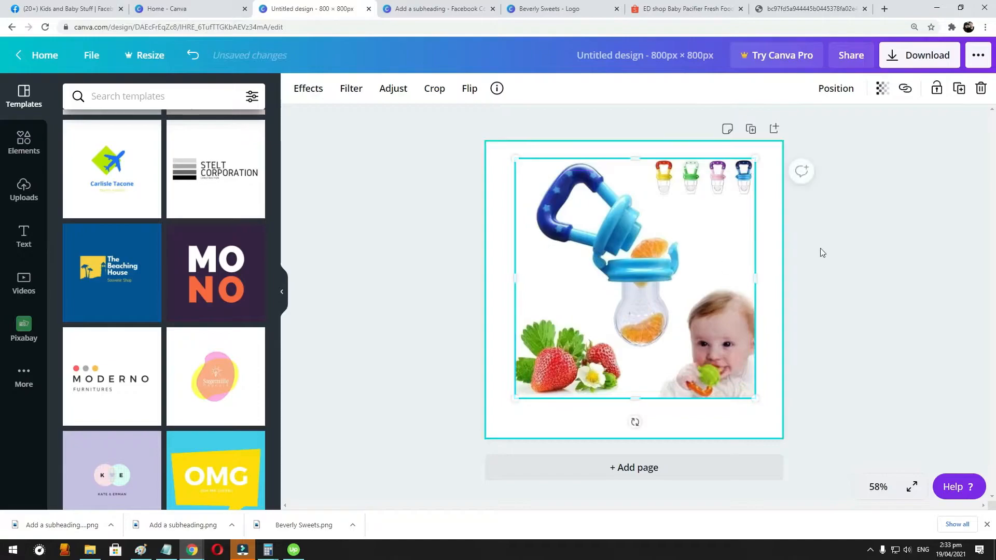
- Copy the "Kids and Baby Stuff" badge with its text from the Beverly Sweets logo design and return to the 800 x 800 px design
click(848, 240)
click(205, 6)
click(474, 9)
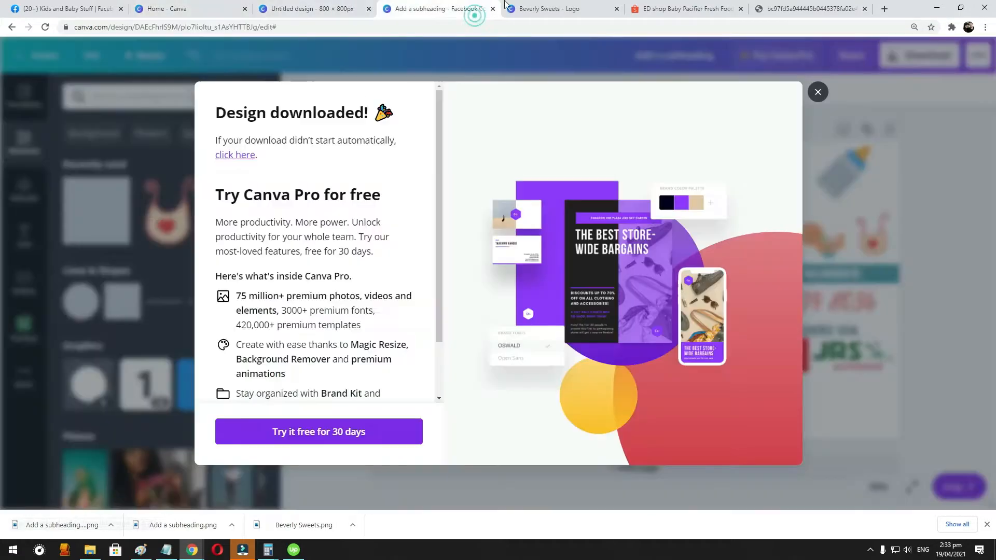
click(551, 13)
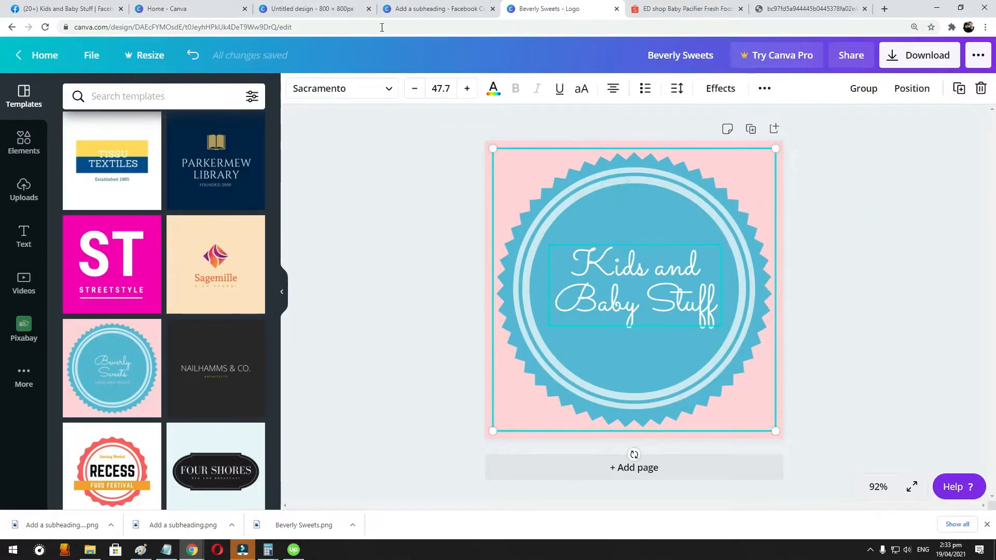
click(312, 9)
- Enlarge the pacifier photo to nearly fill the page and centre it horizontally, leaving a narrow white margin
drag(677, 271, 655, 259)
drag(652, 244, 651, 245)
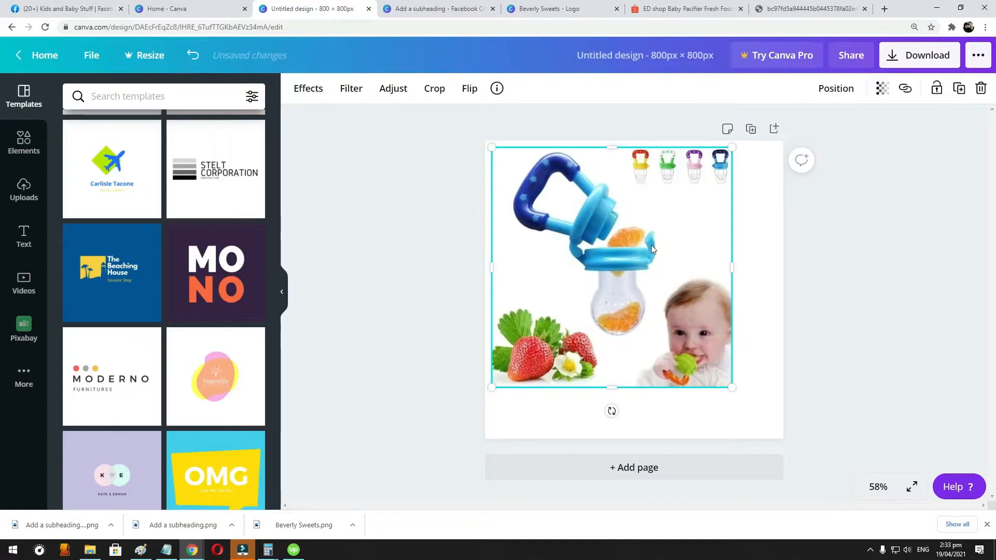
drag(732, 387, 753, 423)
drag(683, 294, 691, 298)
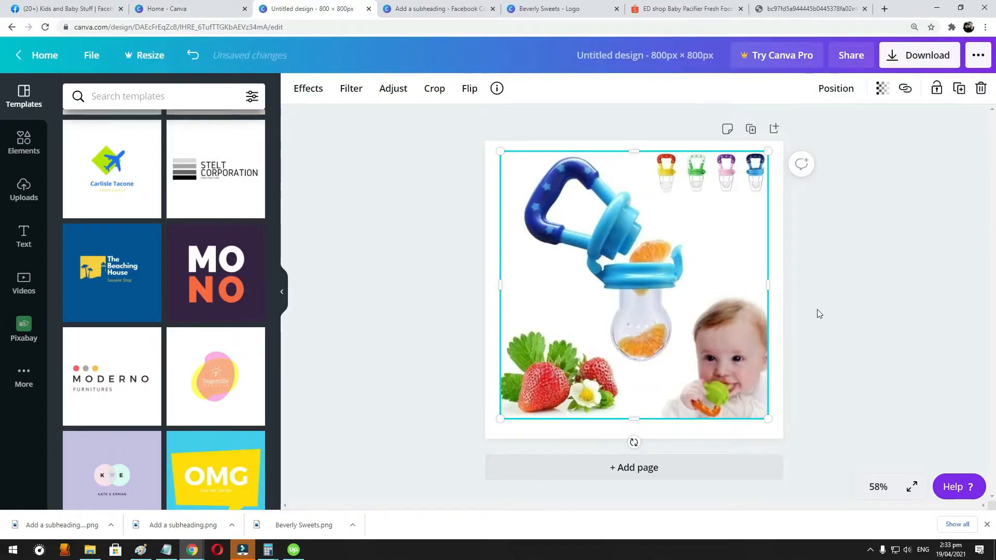
- Paste the "Kids and Baby Stuff" badge, shrink it and place it between the small coloured feeders and the baby
key(ctrl+v)
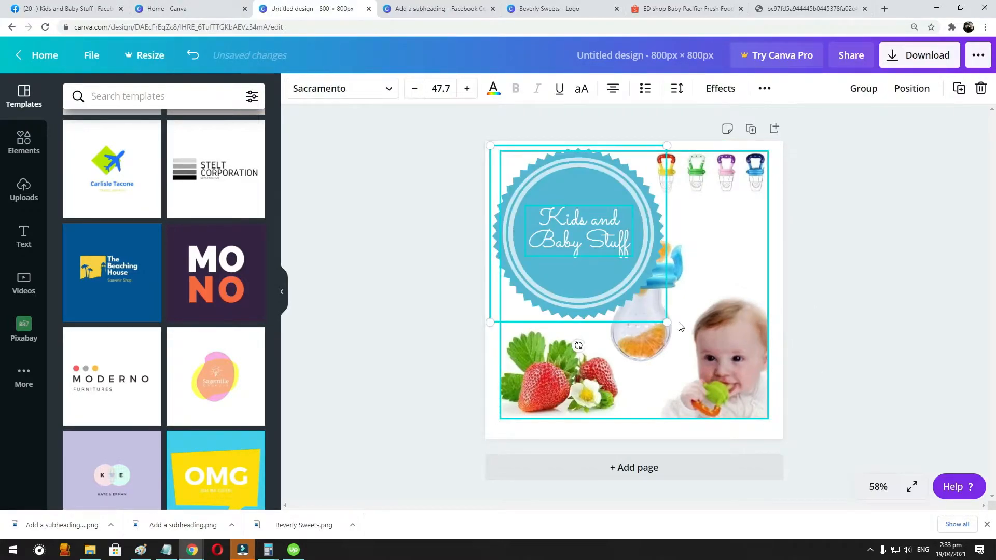
drag(667, 322, 583, 240)
drag(574, 197, 745, 239)
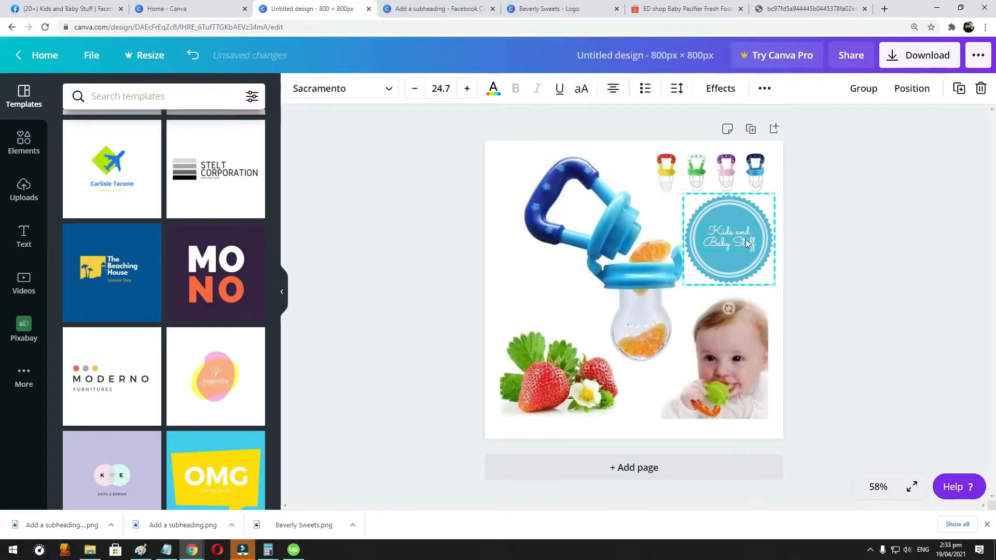
click(879, 255)
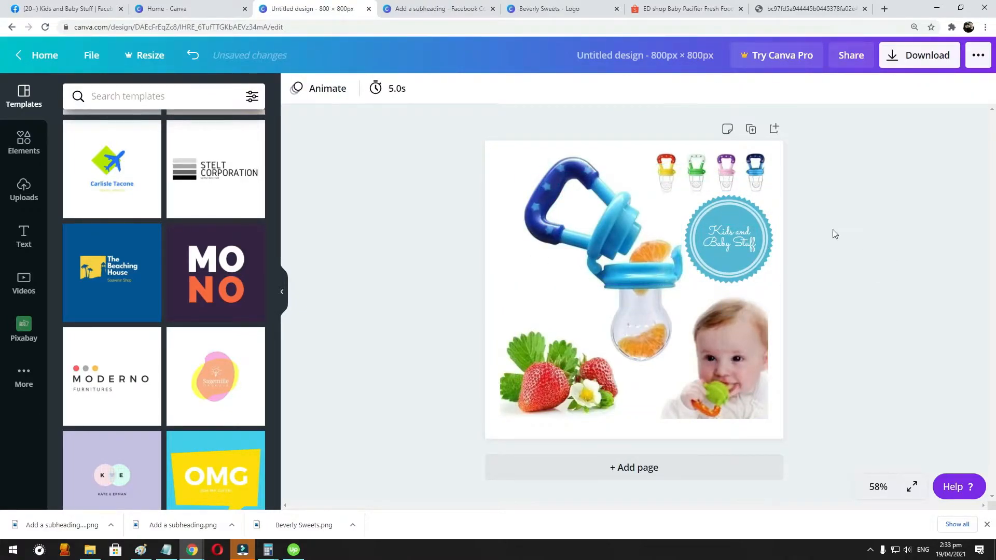
- Move the pacifier photo up to the page's top edge and add a flat rectangle as a full-width band below it
drag(577, 250, 578, 240)
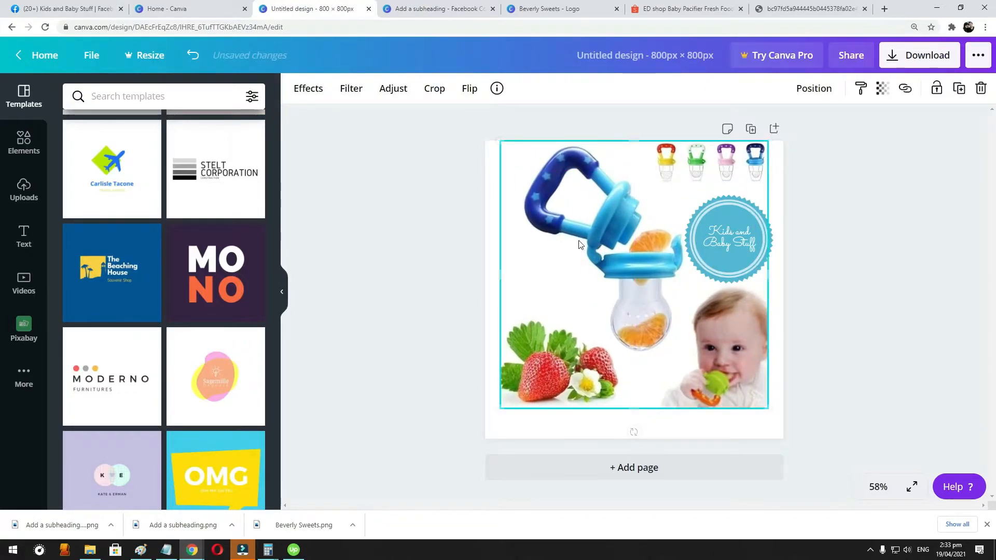
click(844, 267)
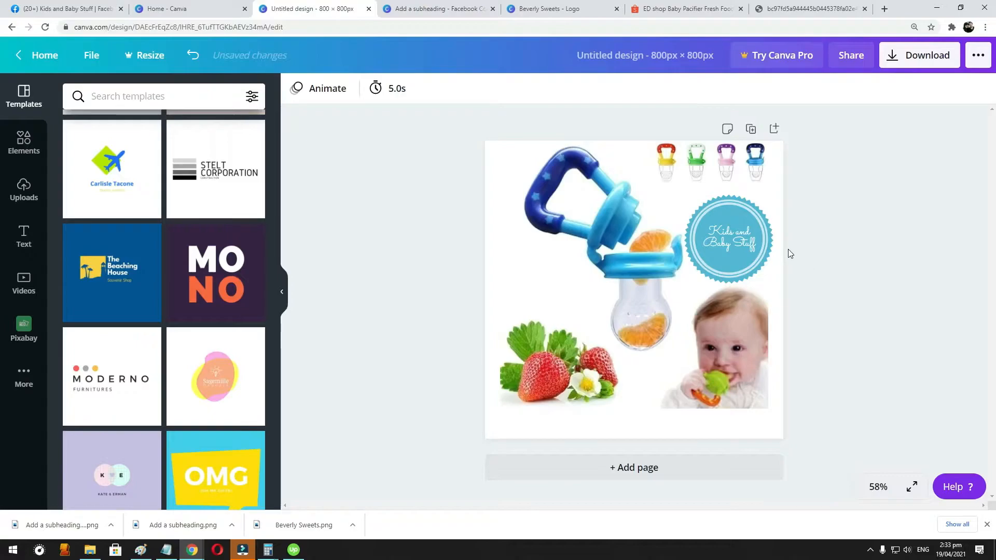
click(28, 156)
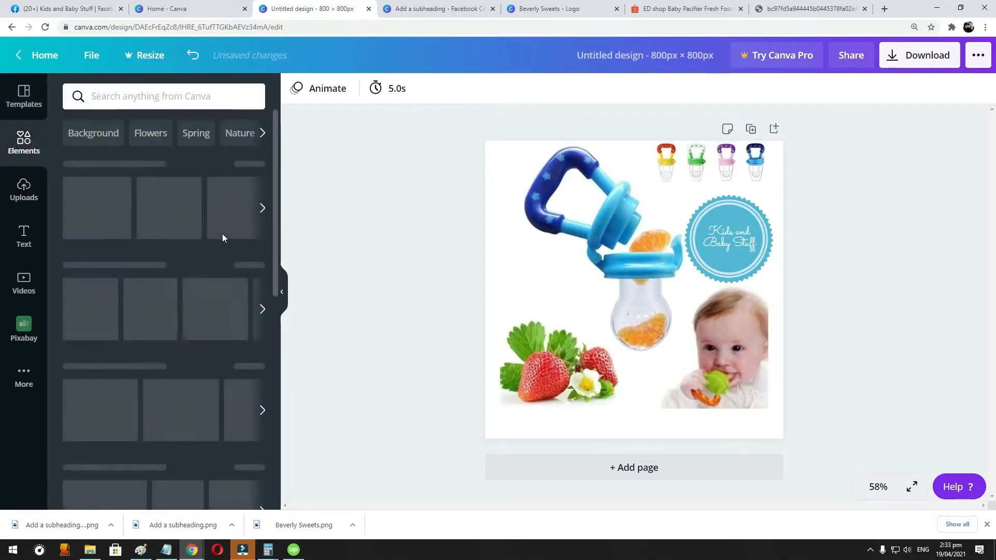
click(90, 206)
drag(631, 276, 565, 331)
drag(558, 280, 563, 411)
drag(649, 422, 783, 422)
- Move the pacifier photo sideways until it is flush with the page's right edge
click(707, 316)
drag(715, 316, 730, 317)
click(893, 228)
- Delete the "Kids and Baby Stuff" badge and its text from above the baby
click(755, 226)
drag(735, 213, 748, 231)
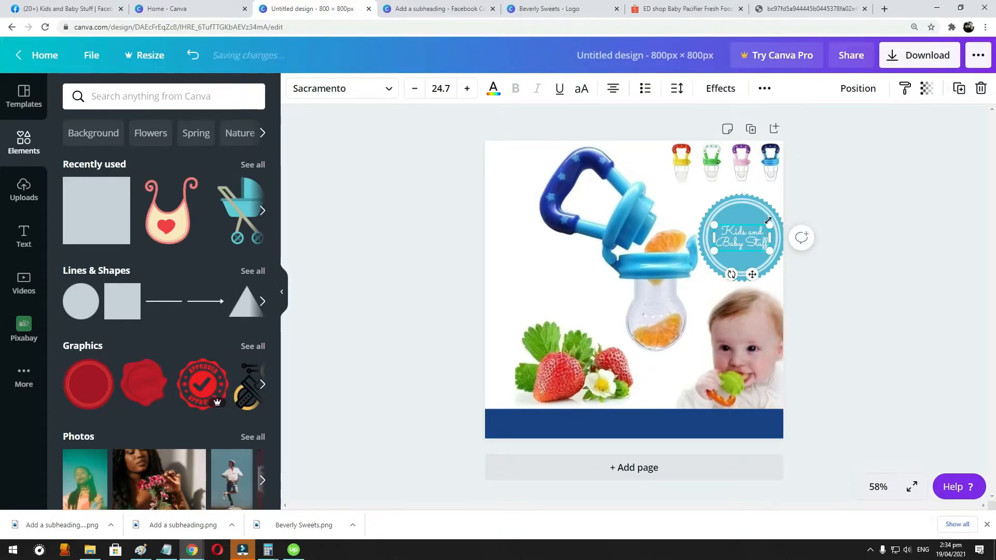
key(super+x)
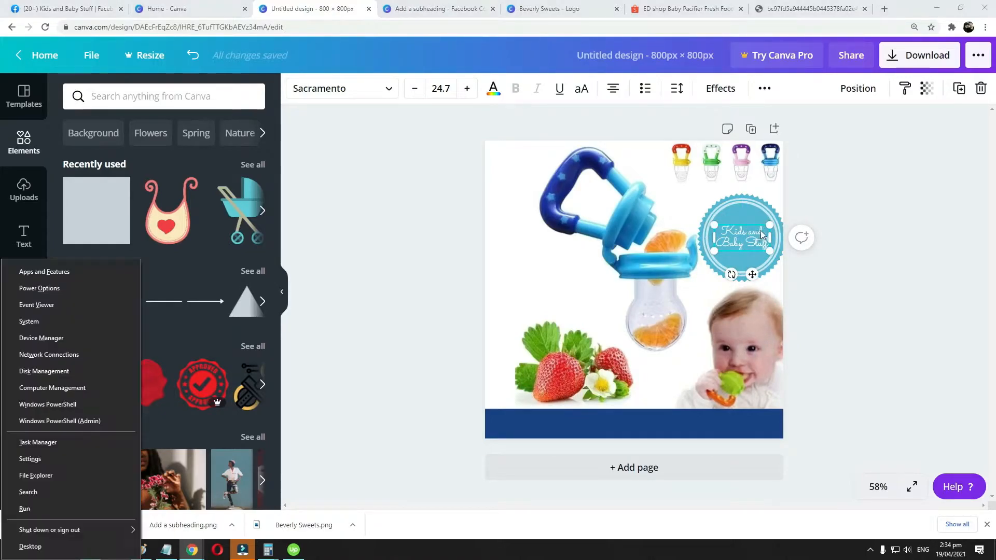
click(742, 210)
key(Delete)
key(ctrl+v)
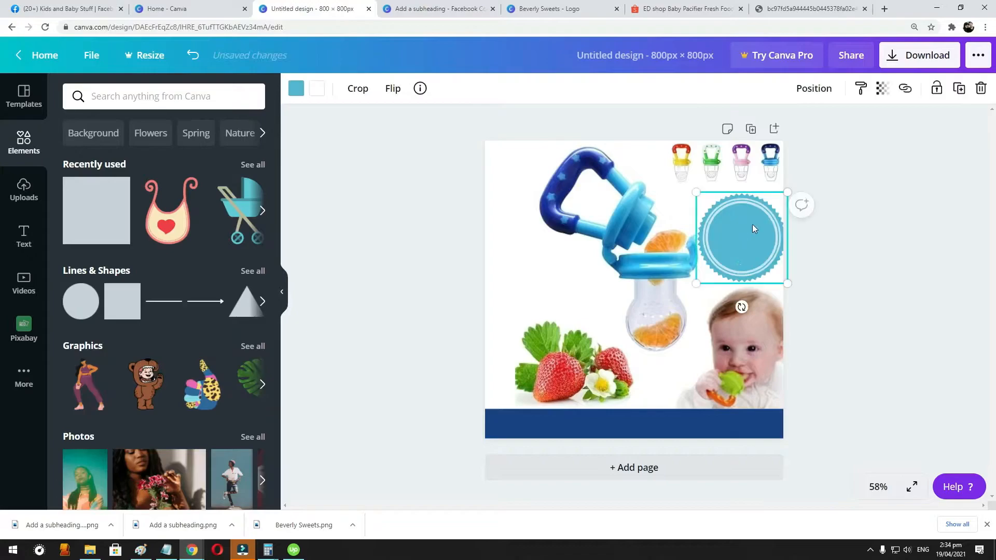
key(Delete)
click(744, 228)
key(Delete)
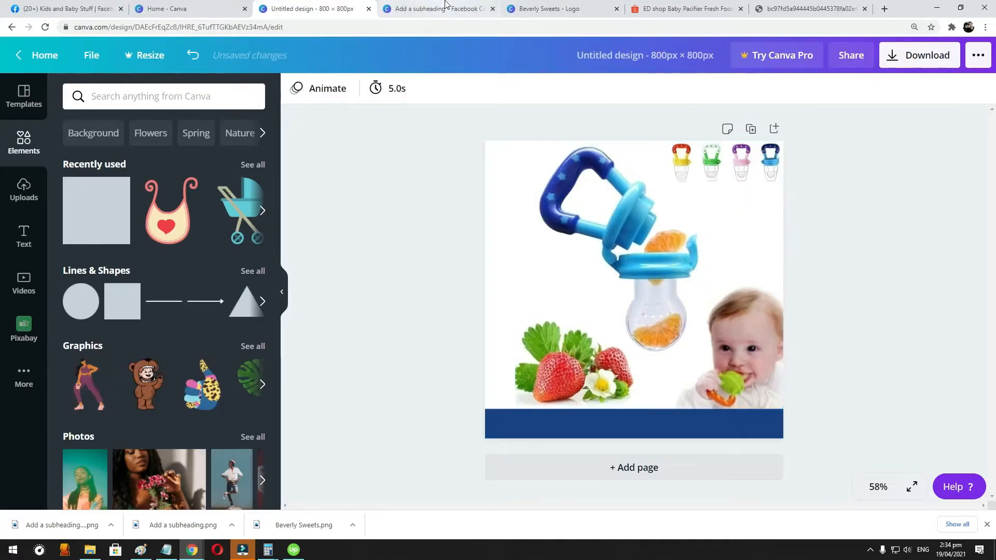
- Copy the "Kids and Baby Stuff" badge from the Beverly Sweets logo design and paste it into the 800 x 800 px design
click(549, 9)
click(645, 186)
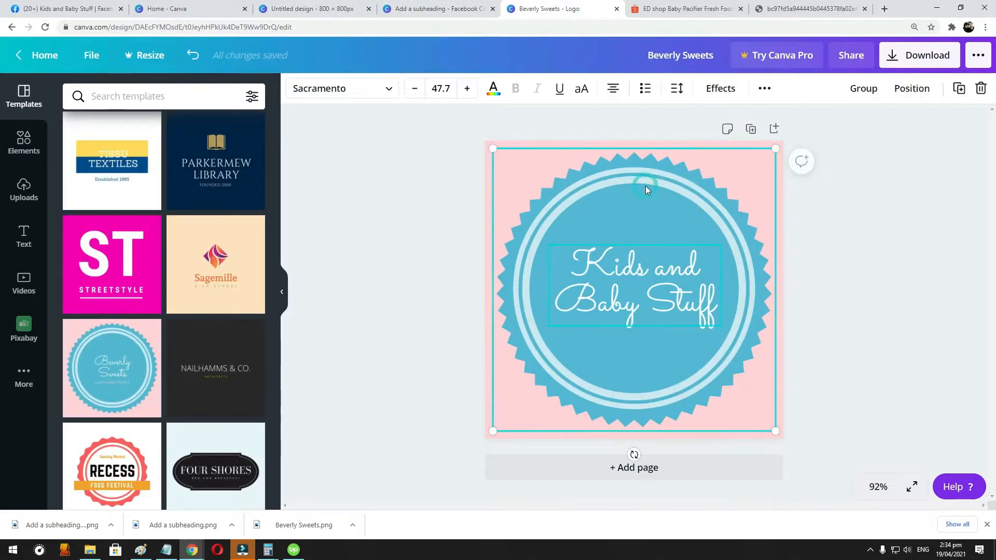
click(311, 8)
key(ctrl+v)
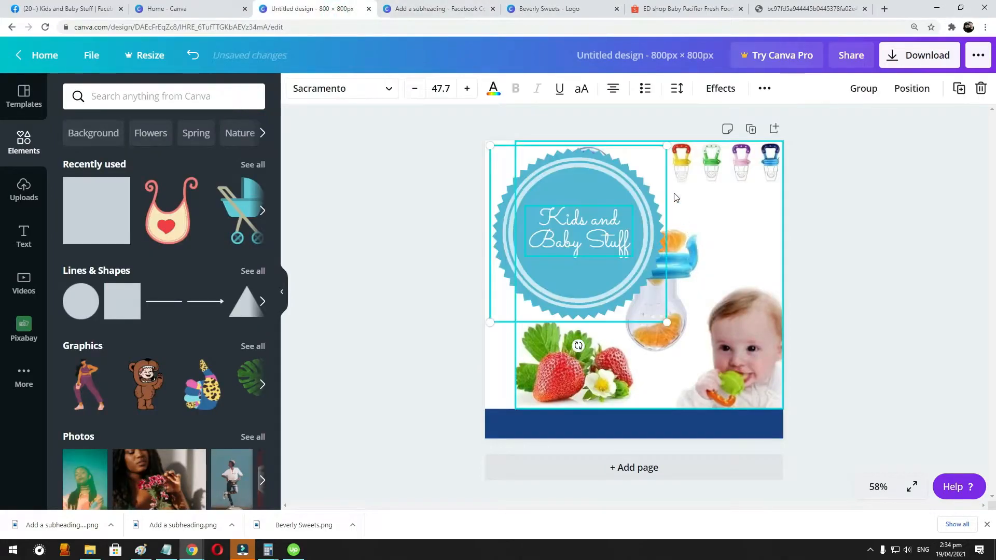
- Shrink the badge into the page's upper-left corner and reduce the pacifier photo slightly to leave room for it
drag(669, 141, 532, 167)
click(564, 179)
click(889, 243)
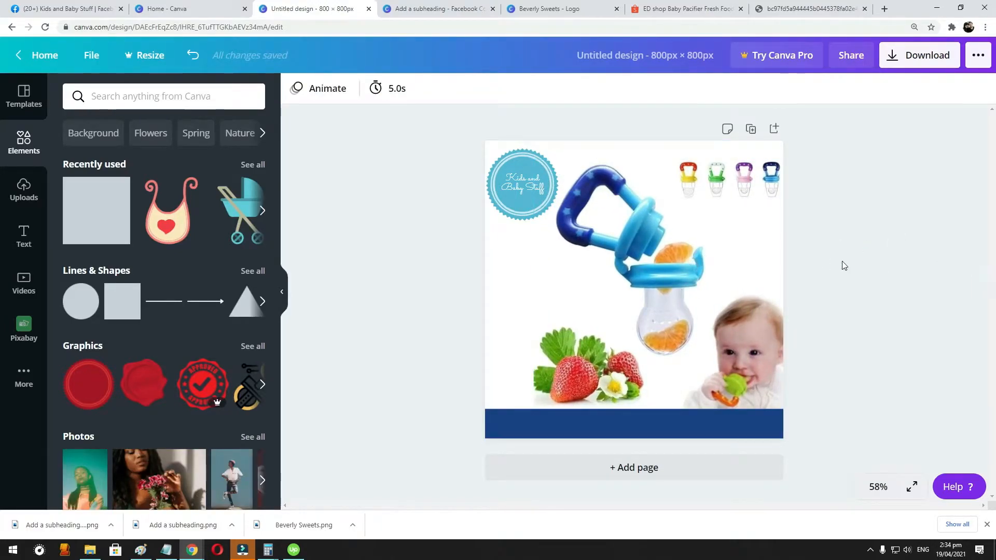
- Recolour the band along the page's bottom edge with the badge's light blue document colour
click(568, 426)
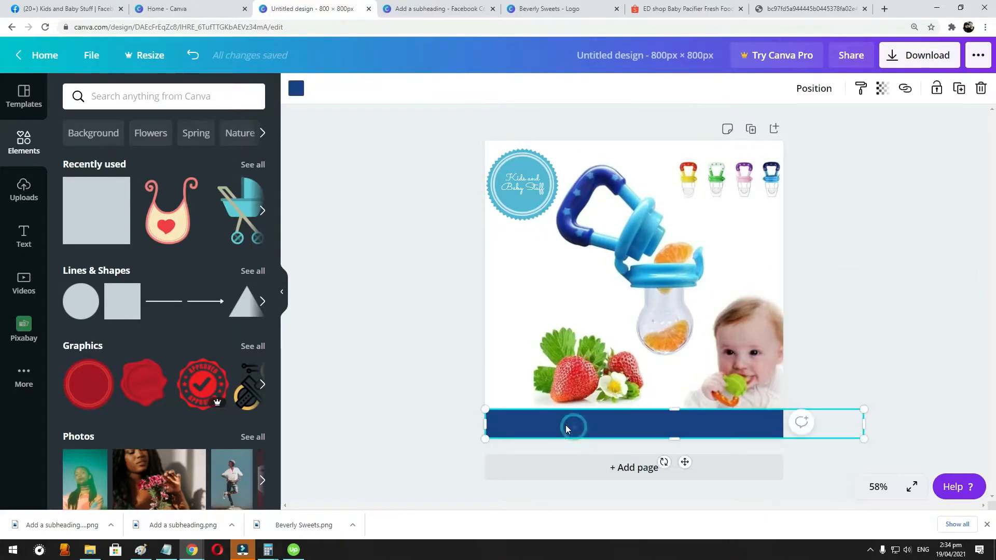
click(296, 89)
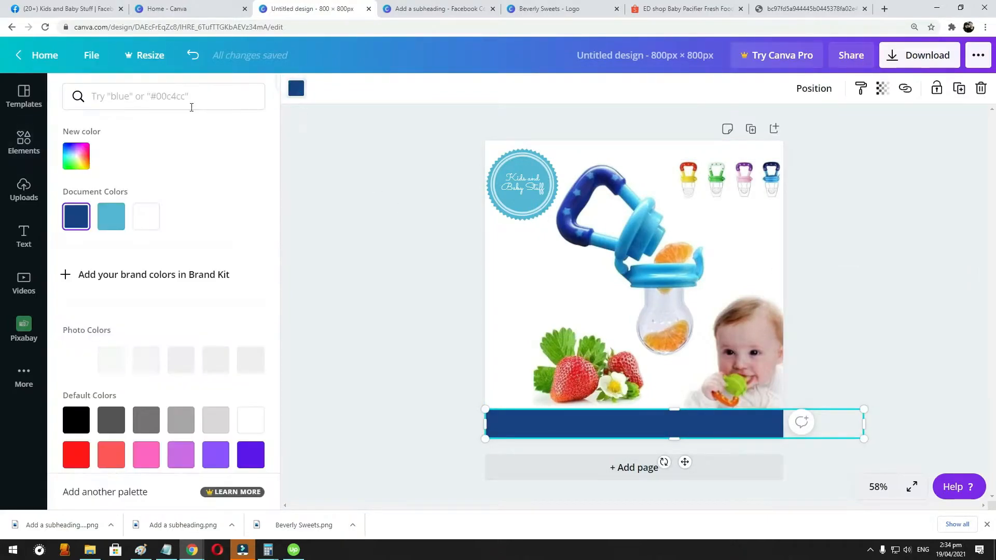
click(111, 217)
click(840, 263)
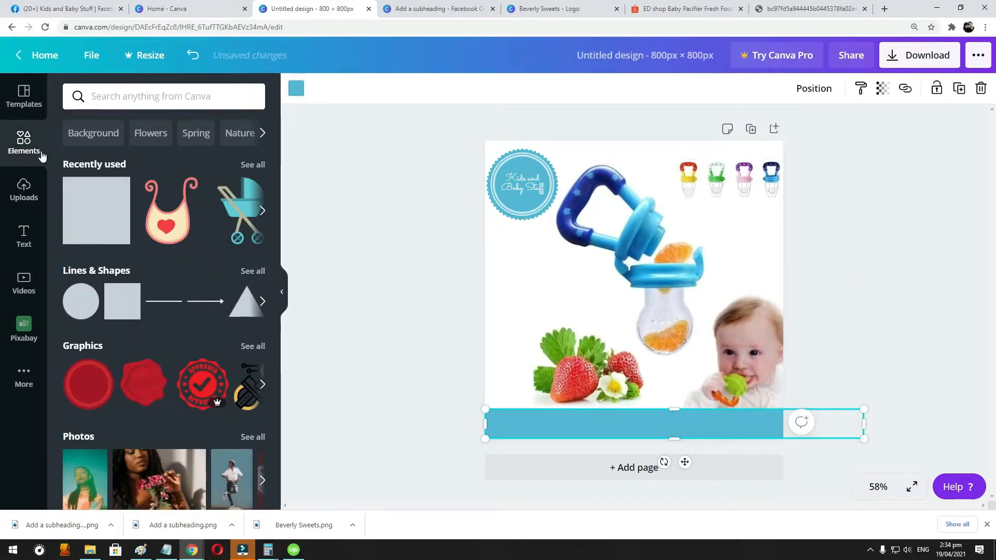
click(398, 313)
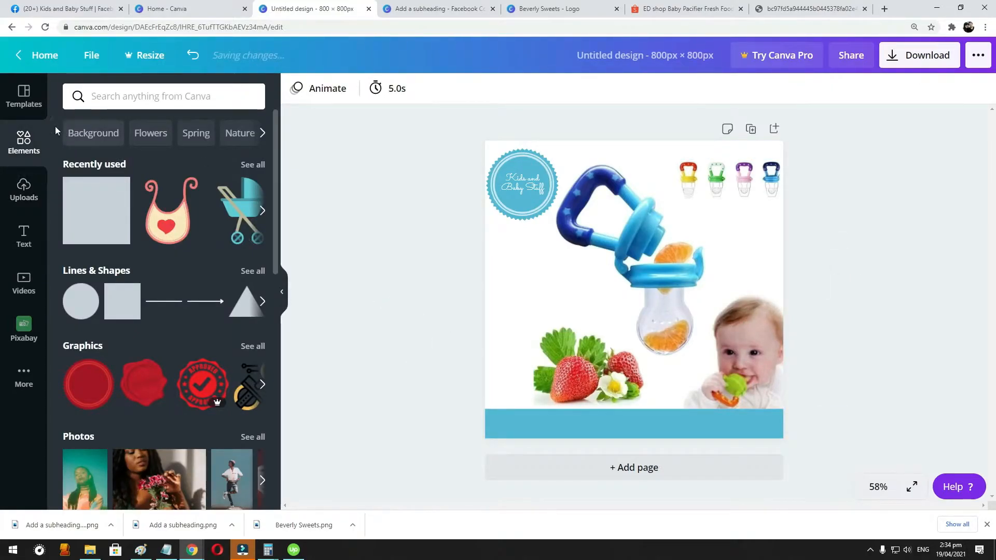
- Add the "My Boo" font combination to the page and open its heading text for editing
click(23, 236)
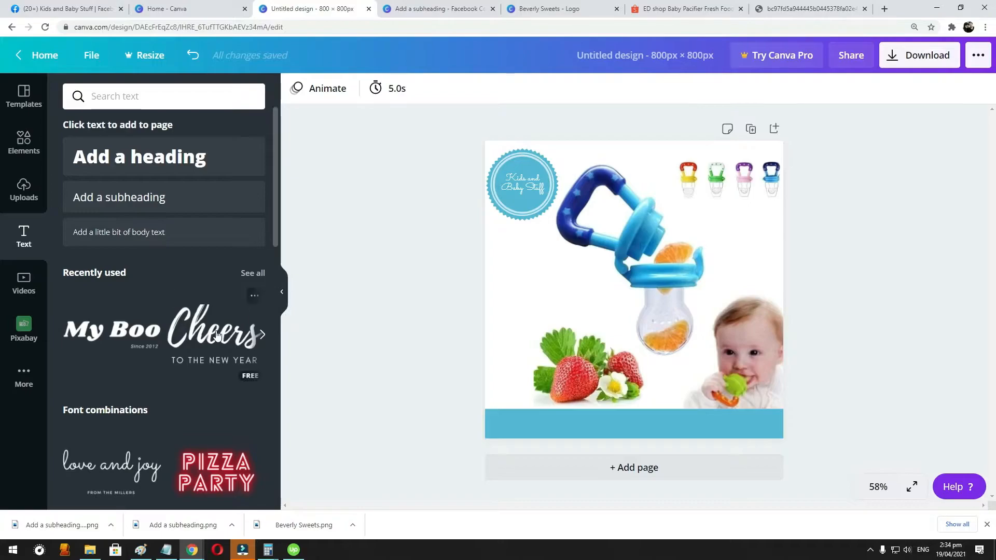
click(108, 331)
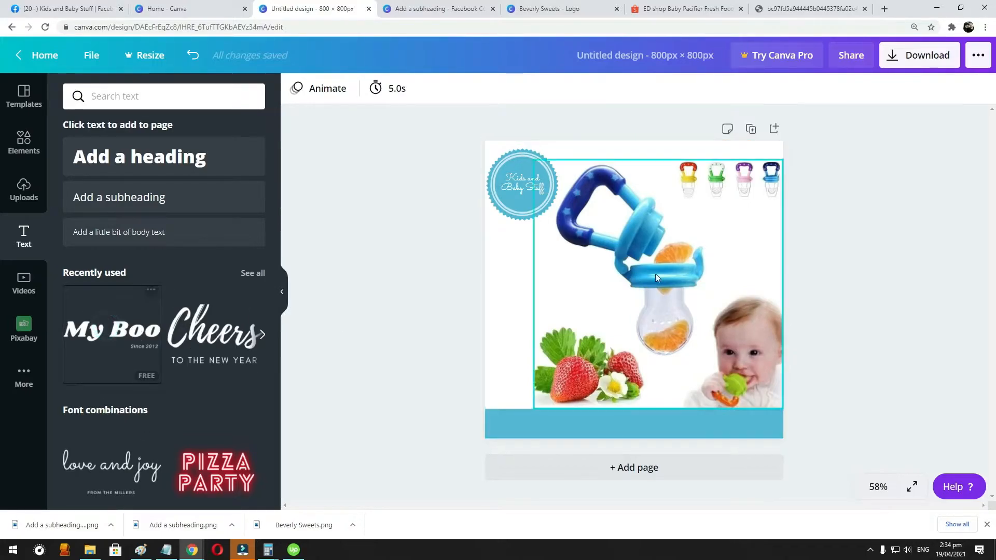
click(660, 297)
click(660, 297)
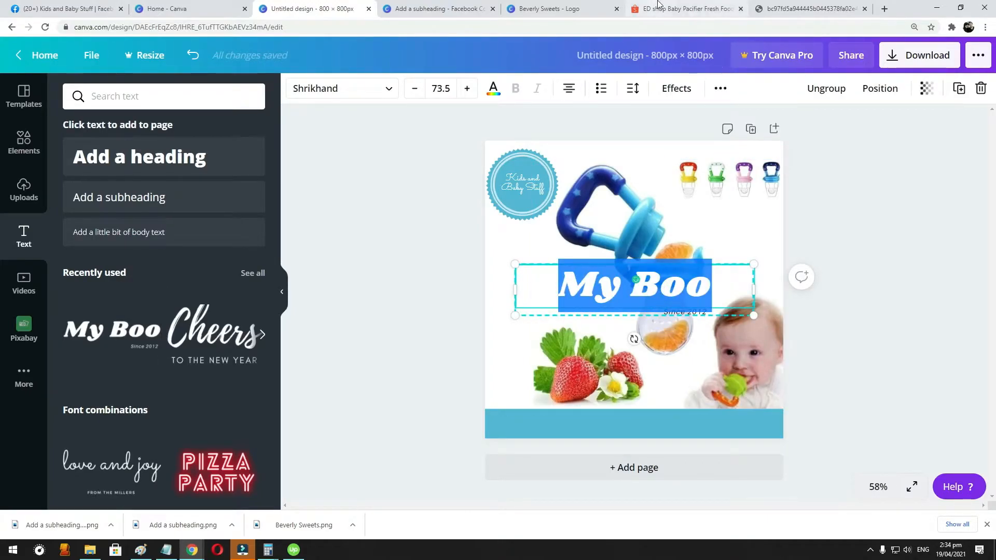
- Look up the product name on the Shopee listing, closing the developer tools and enlarged photo, and return to the 800 x 800 px design
click(710, 7)
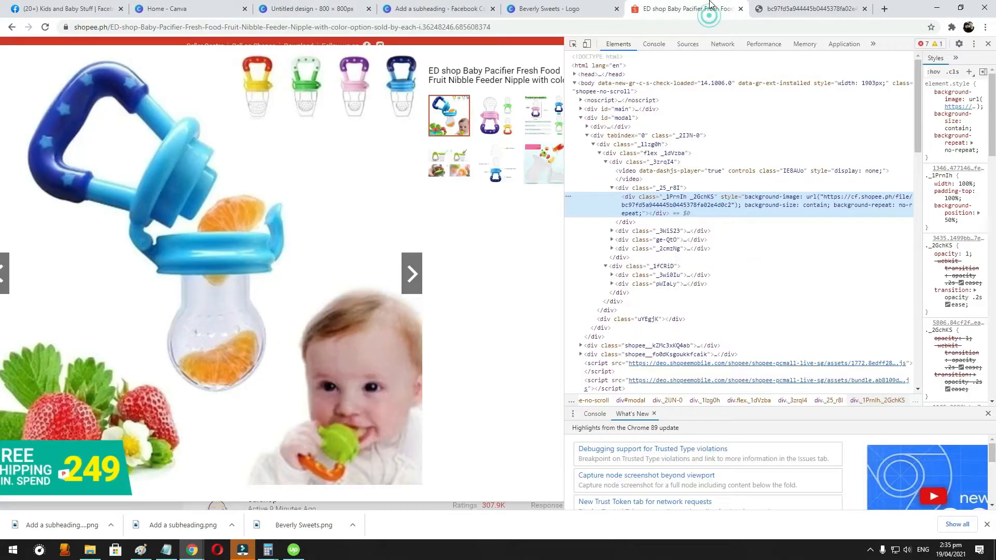
click(988, 45)
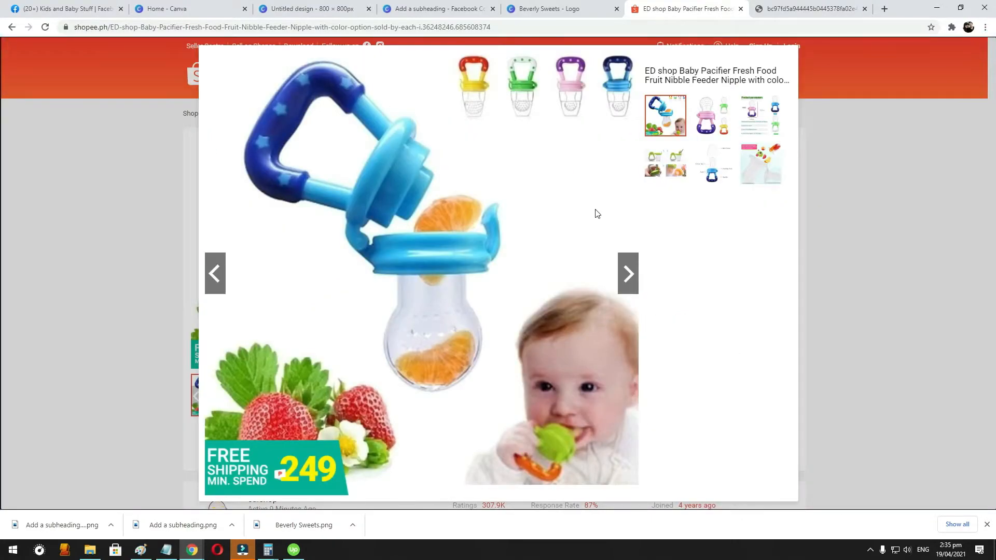
click(53, 239)
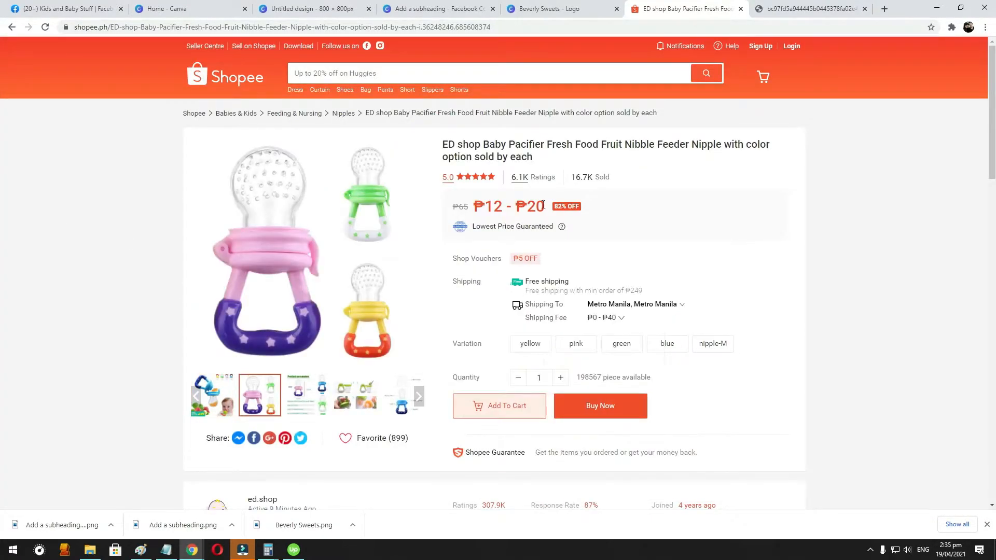
click(569, 7)
click(415, 7)
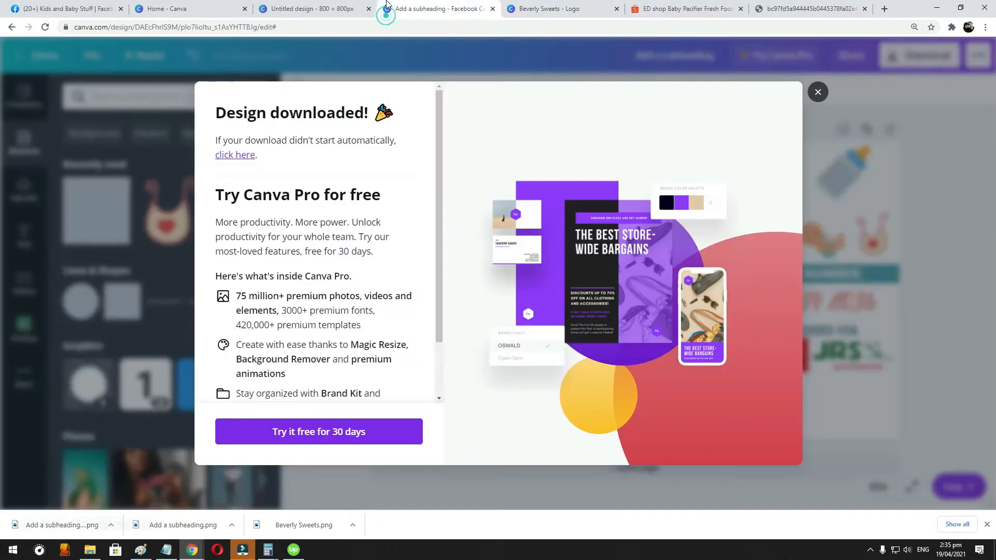
click(332, 9)
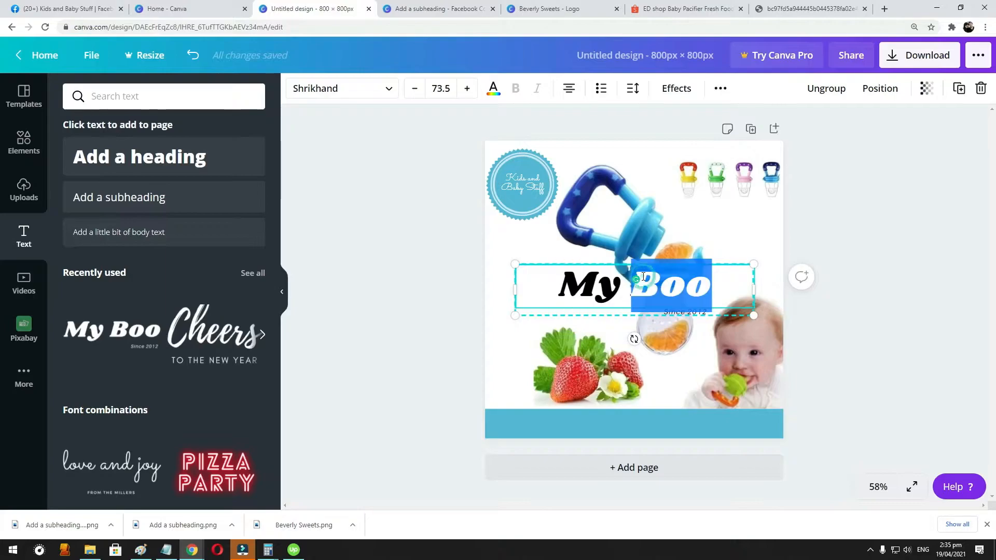
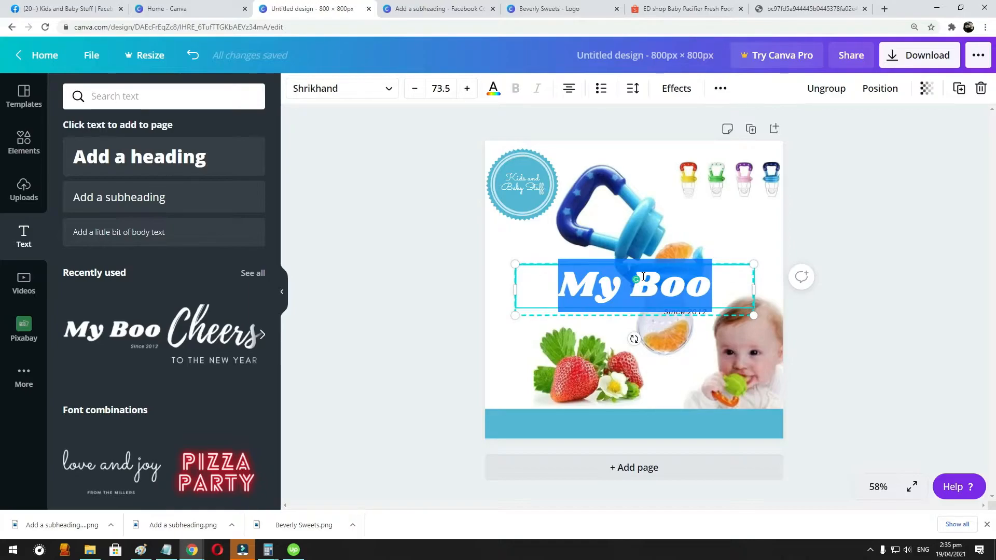
- Replace the "My Boo" heading text with "120" and colour it coral red
key(BackSpace)
text(120)
key(ctrl+a)
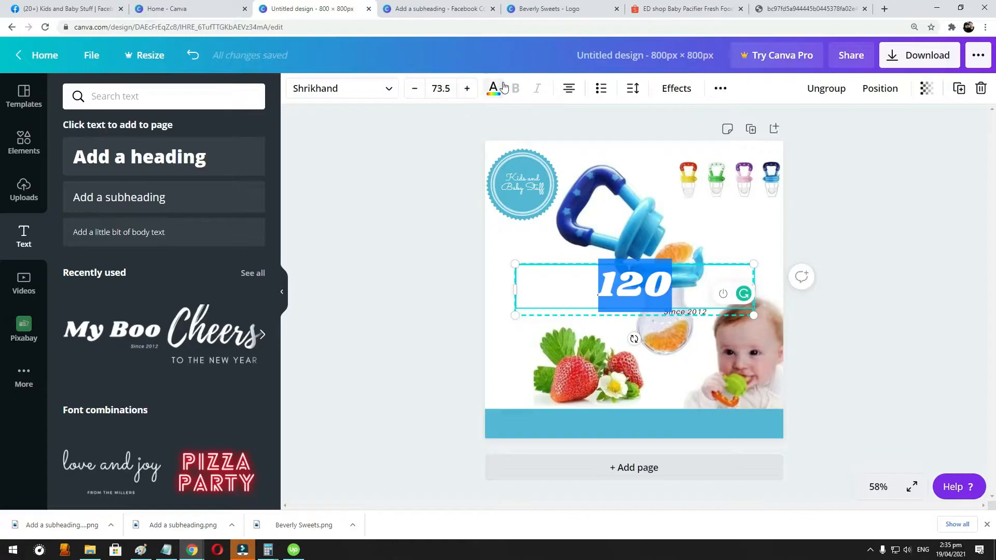
click(493, 89)
click(110, 455)
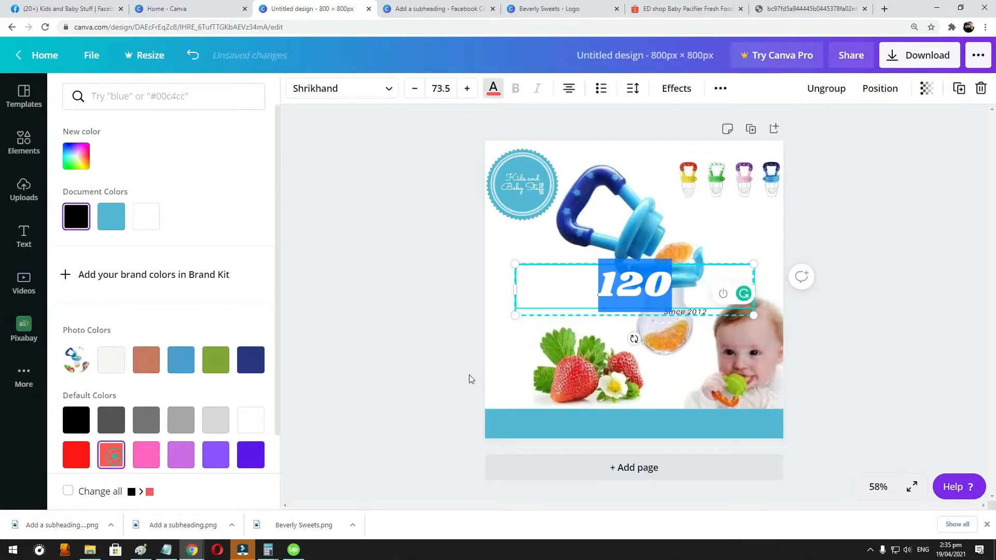
click(872, 286)
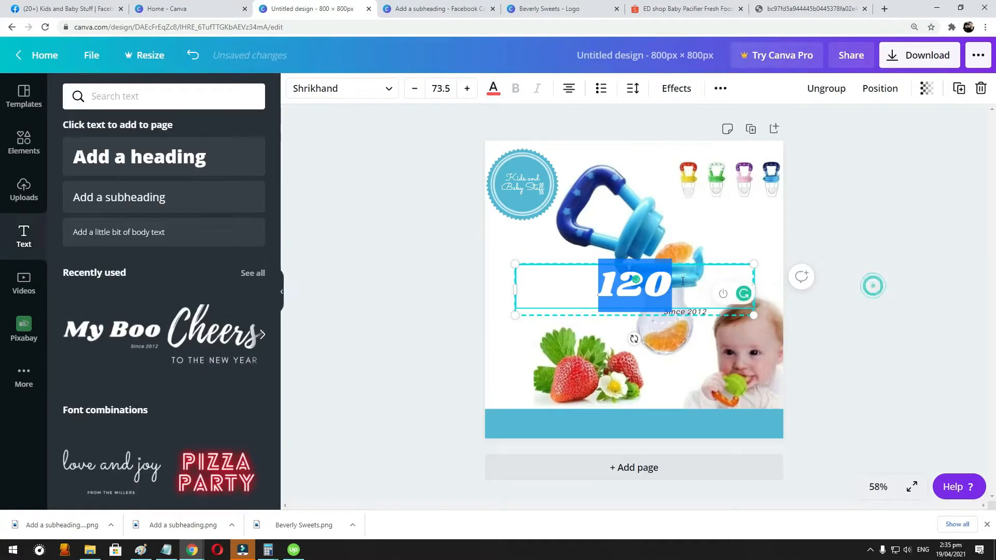
- Extend the heading to read "For only 120" and shrink the text group onto the light blue band
click(607, 285)
text(P)
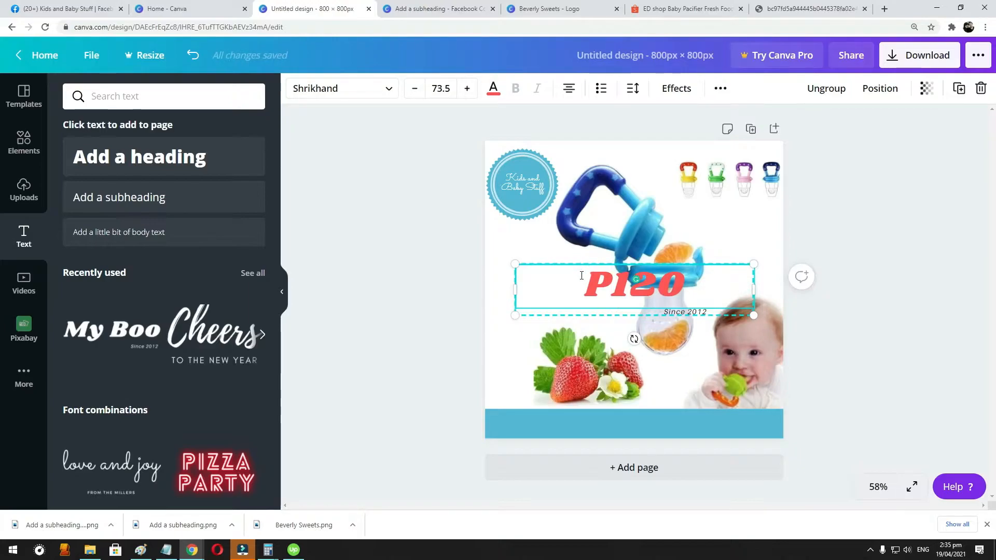
key(BackSpace)
text(Fp)
key(BackSpace)
text(or only)
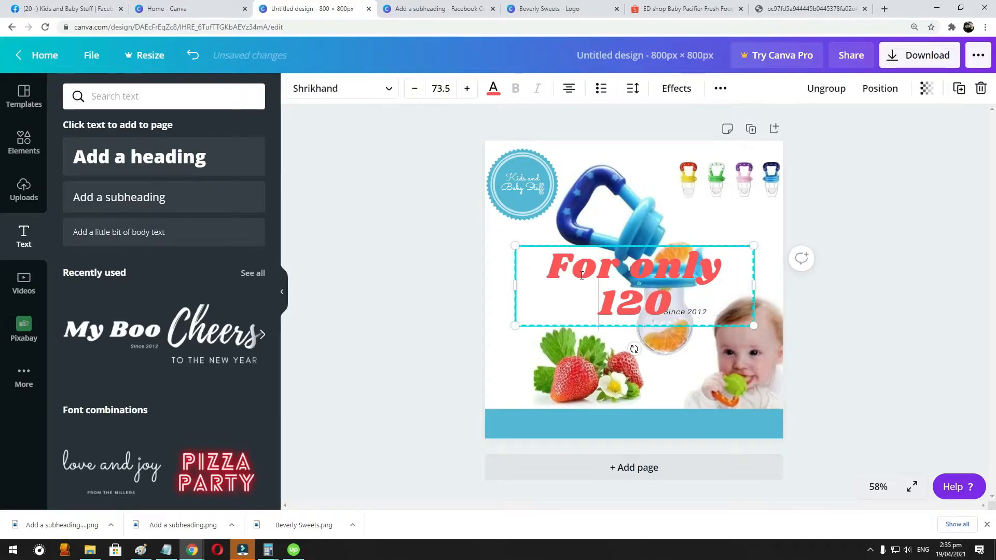
drag(753, 325, 634, 418)
click(851, 234)
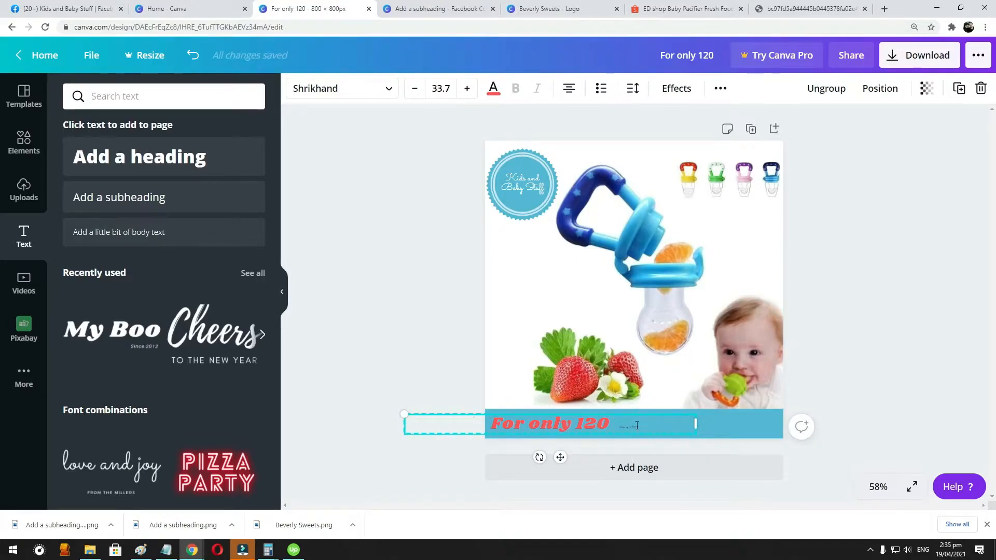
- Ungroup the text on the band and delete the tiny "Since 2012" line
right_click(646, 426)
click(934, 339)
right_click(607, 422)
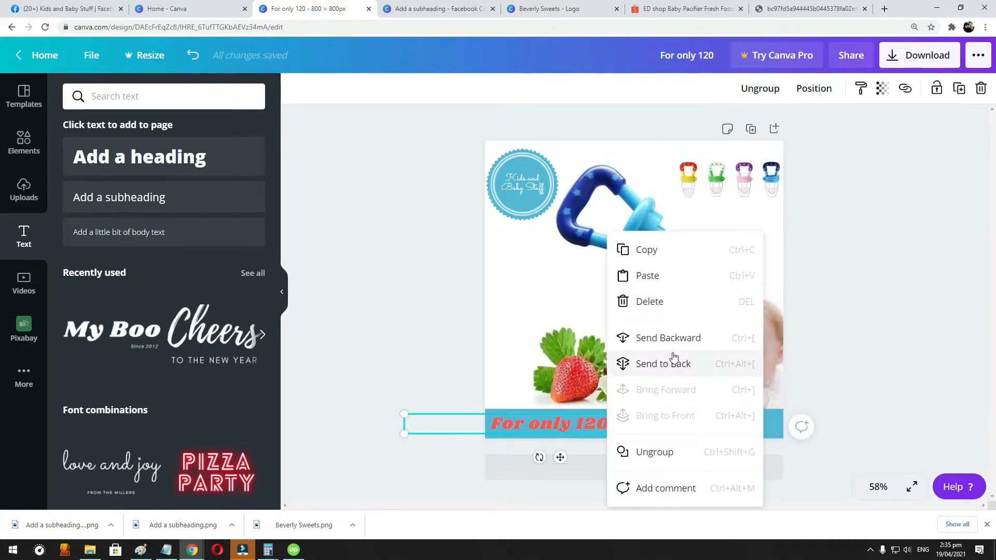
click(654, 452)
click(629, 427)
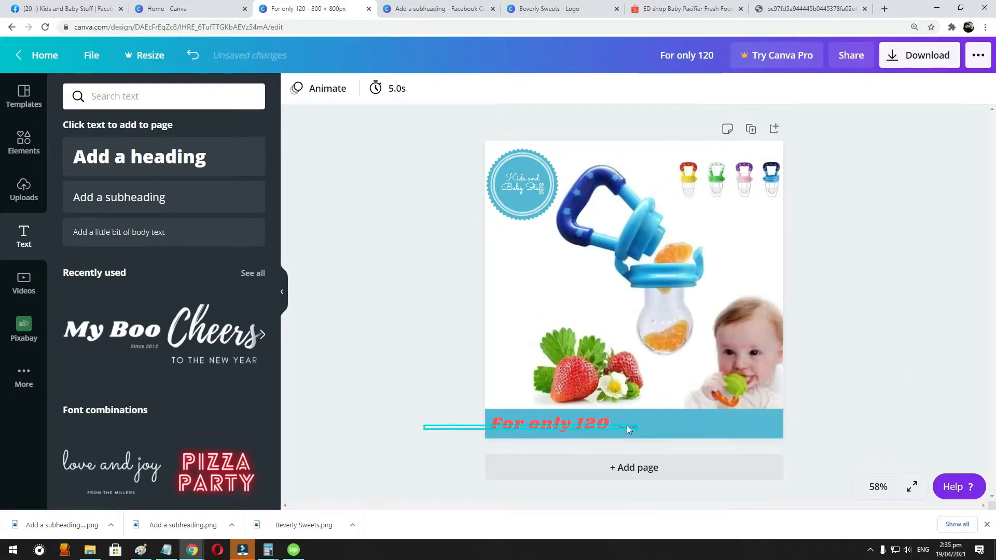
click(610, 423)
- Colour the "For only" text on the band white and its "120" coral red
click(593, 421)
click(493, 89)
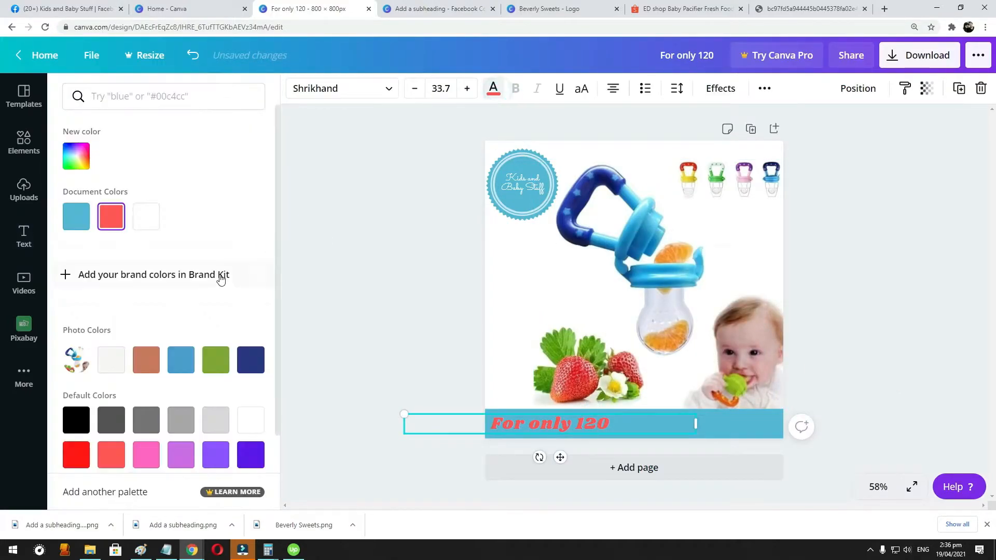
click(146, 216)
click(569, 424)
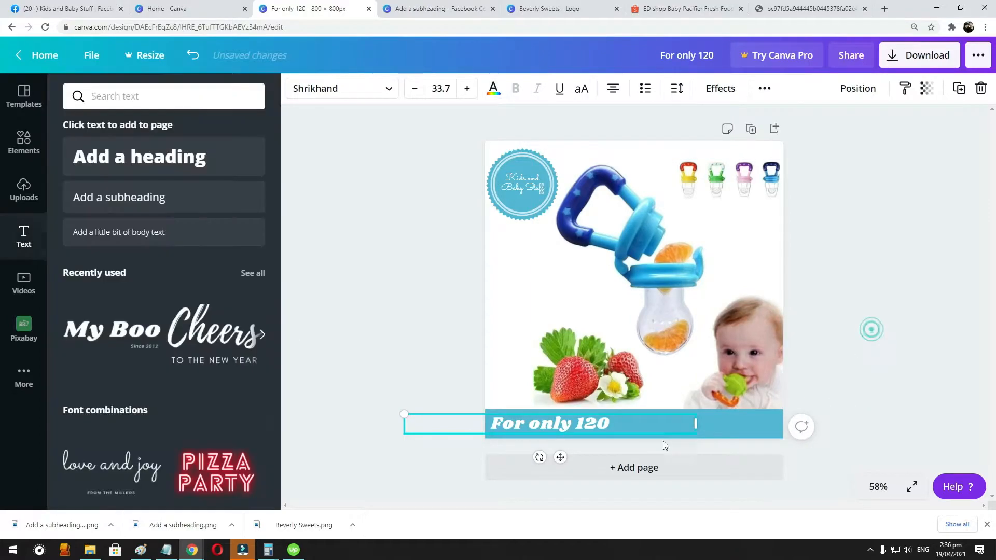
drag(578, 425, 629, 426)
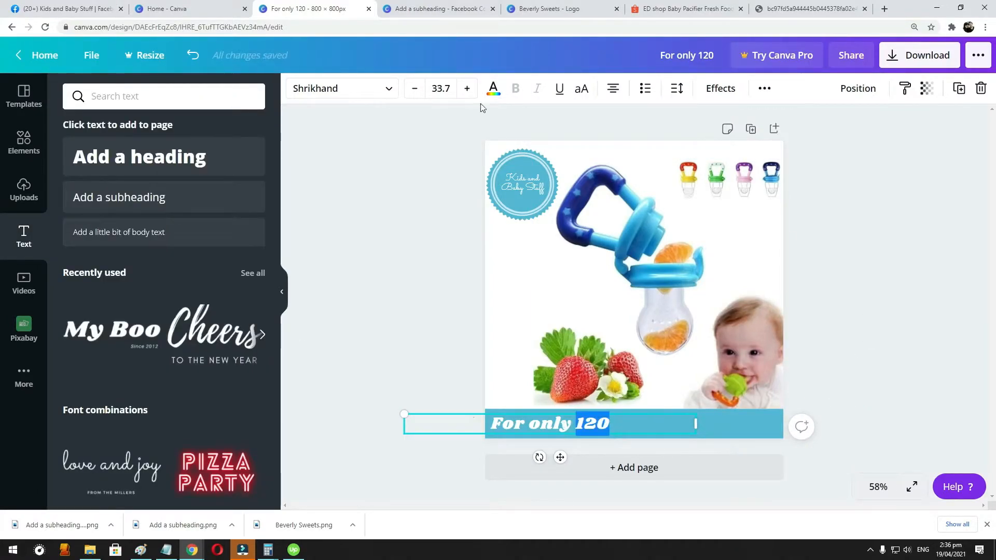
click(493, 88)
click(111, 455)
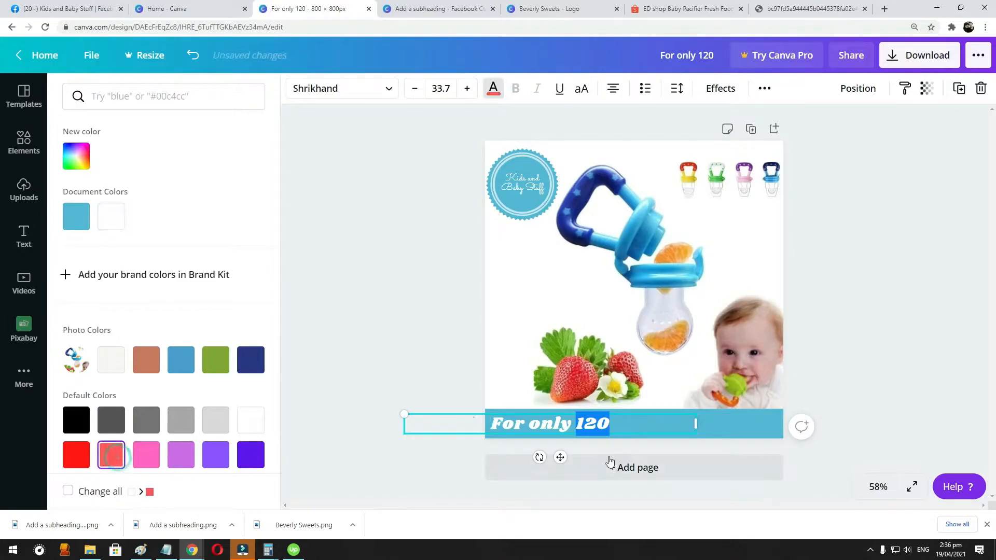
- Append "| FREE SHIPPING" after the price in the band text
click(619, 424)
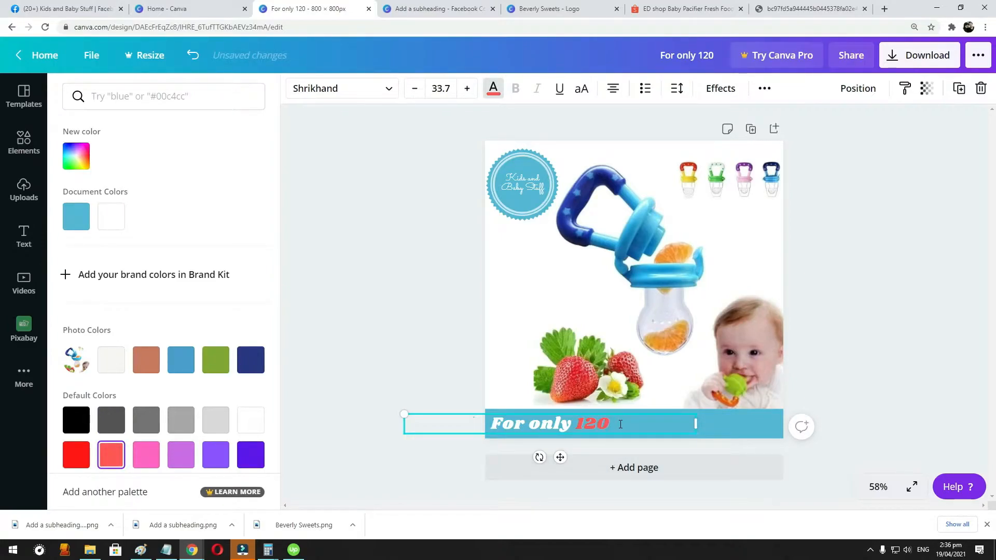
text(|)
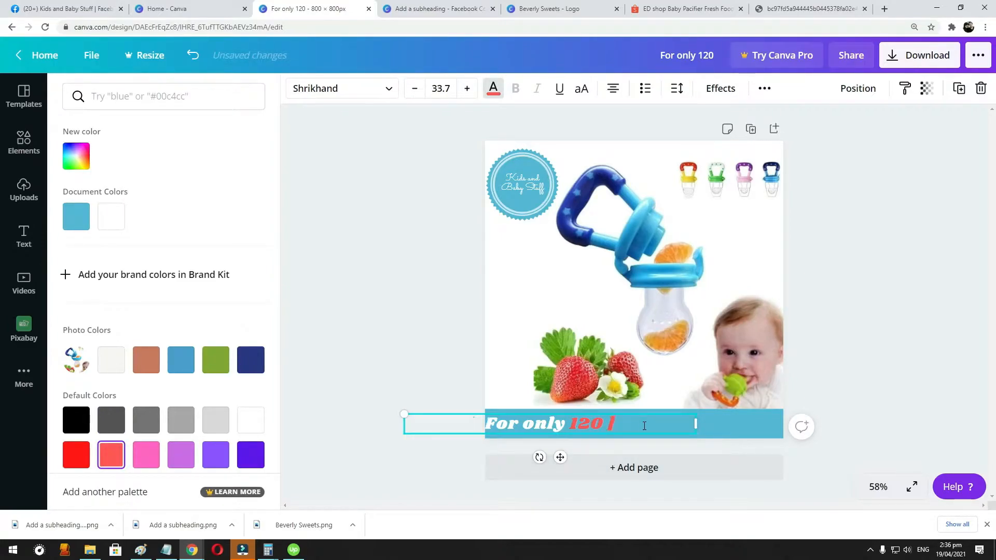
text( FREE SHIPPINMG)
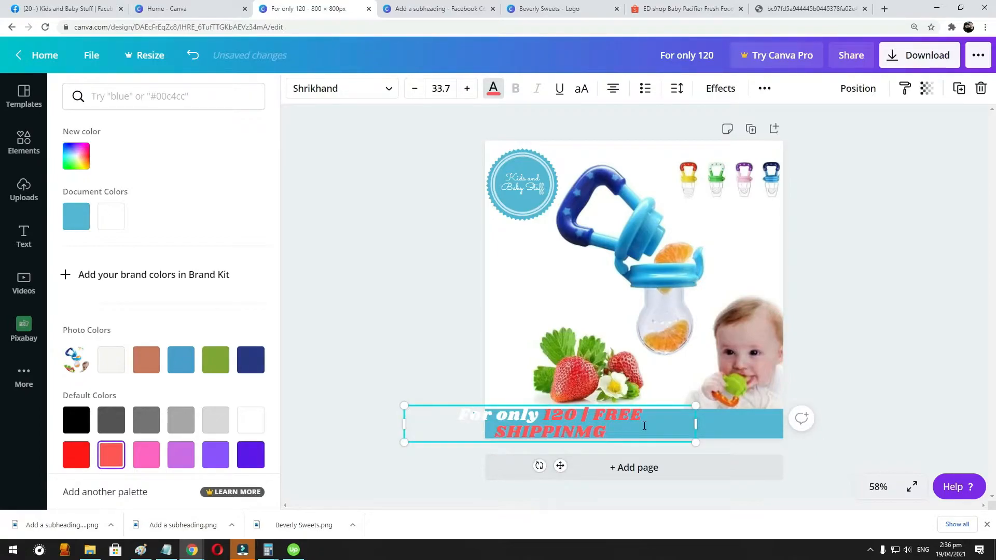
key(BackSpace)
key(BackSpace)
text(G)
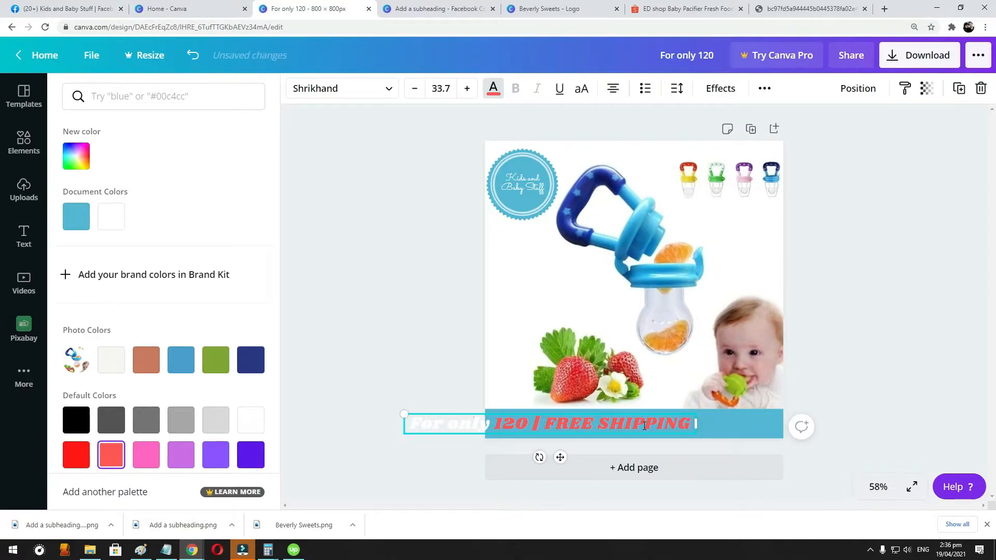
- Recolour "| FREE SHIPPING" white and move the whole text line so it sits within the blue band
shift+click(544, 419)
click(111, 217)
click(544, 425)
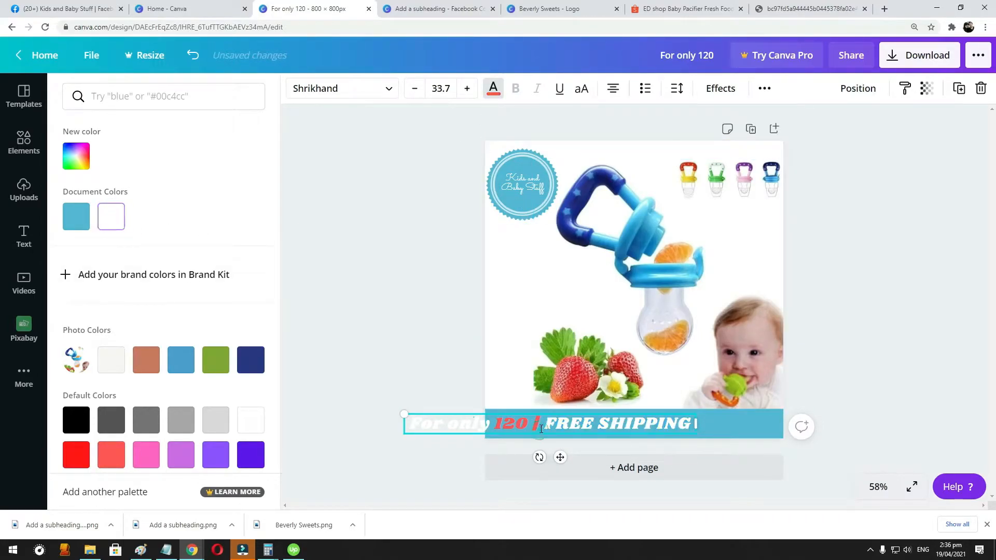
drag(528, 424, 545, 424)
click(111, 216)
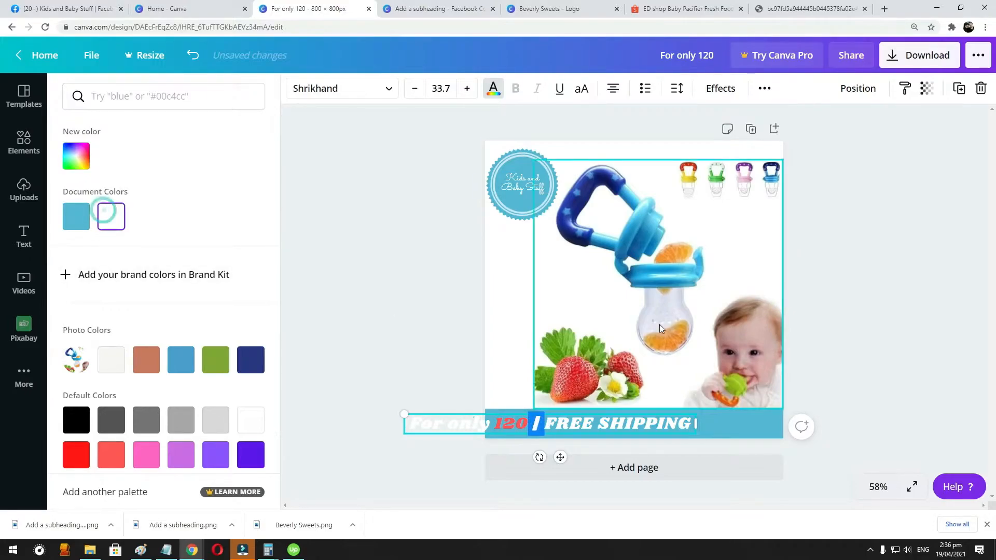
key(Escape)
drag(648, 422, 737, 421)
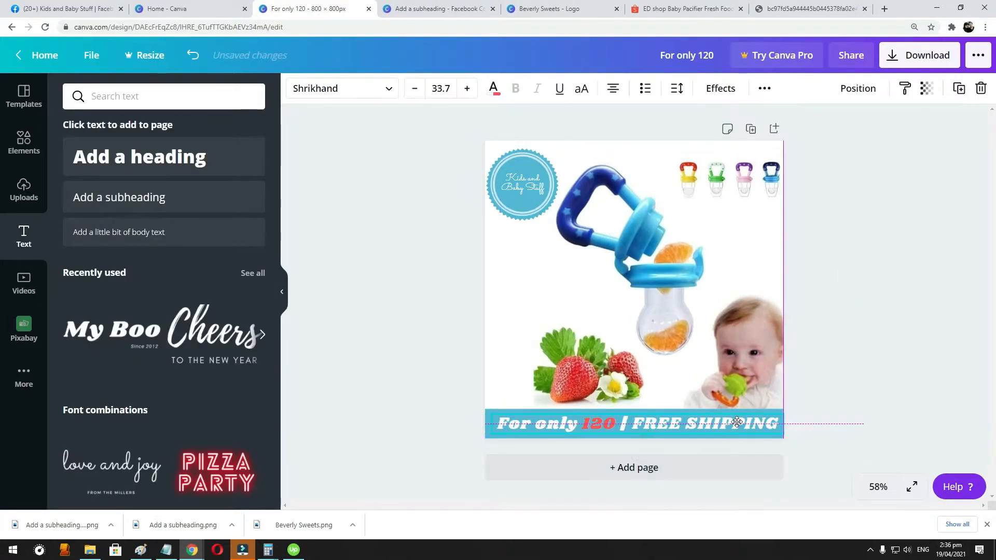
click(886, 289)
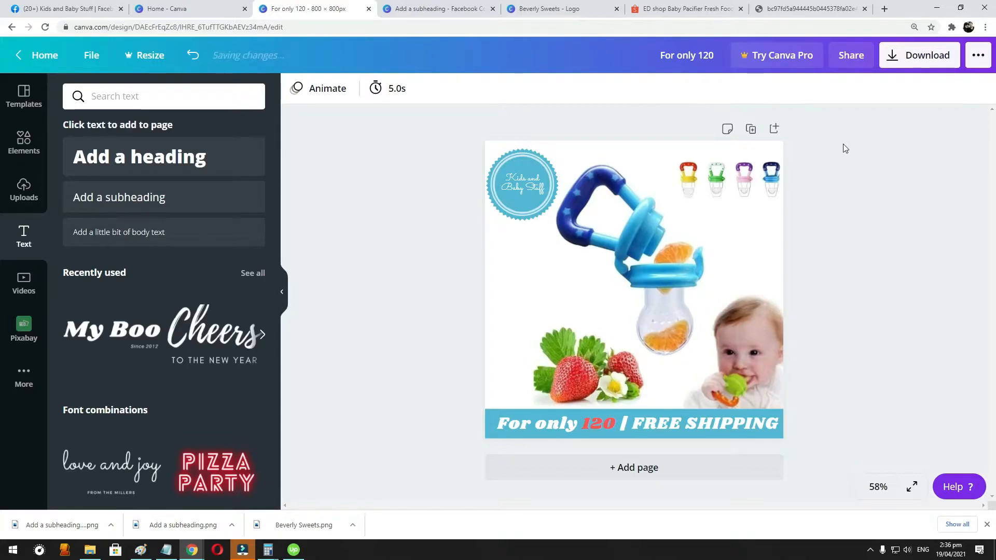
- Insert a "P" before 120, reduce the text size to 30.7 and recentre the line on the band
click(581, 421)
click(581, 421)
text(P)
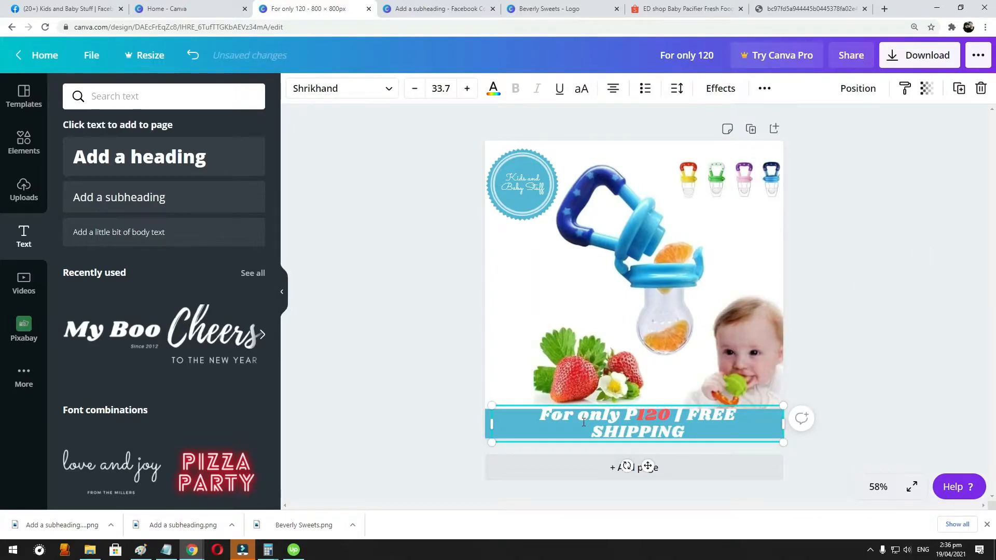
click(413, 89)
click(413, 89)
click(414, 89)
click(849, 228)
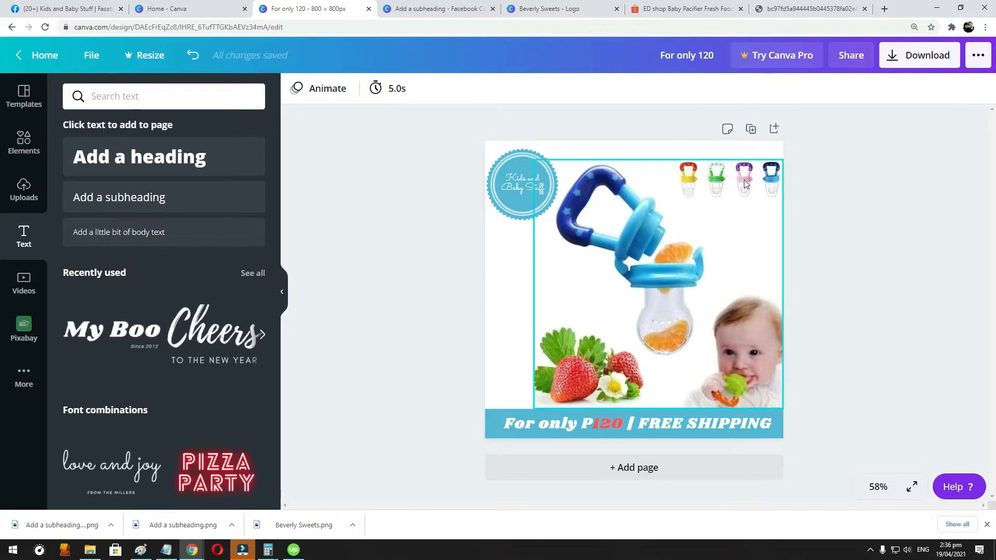
drag(596, 426, 593, 426)
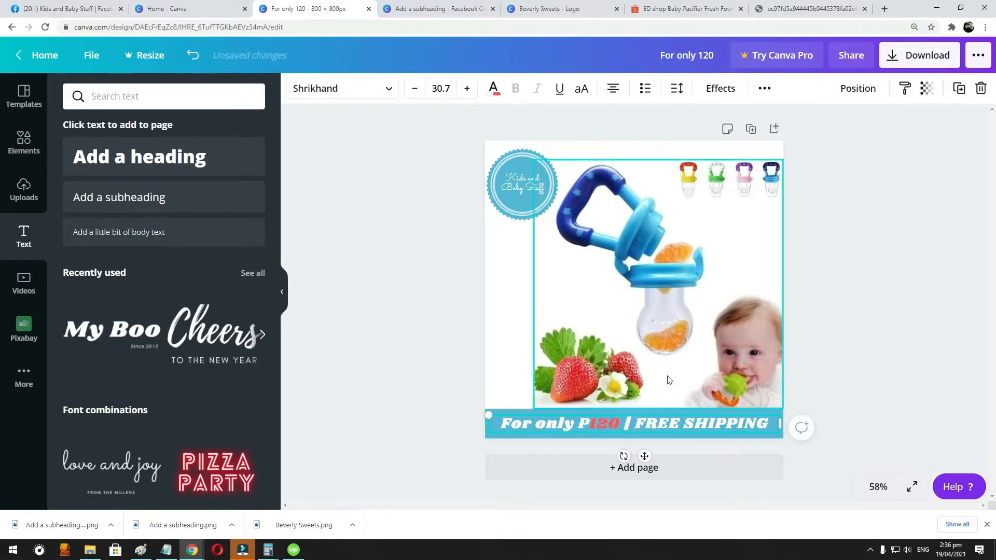
click(904, 242)
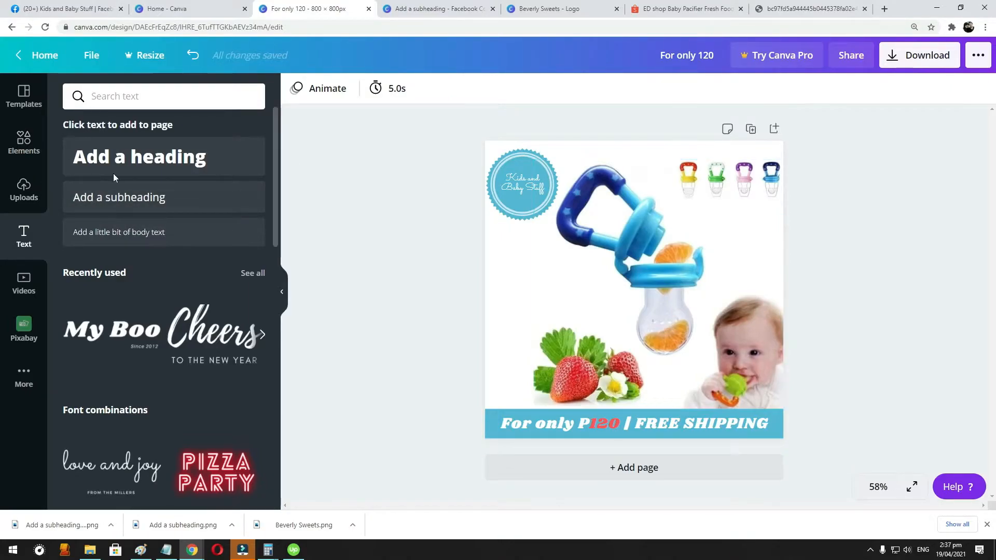
- Search the design elements for "Best seller"
click(23, 143)
click(124, 97)
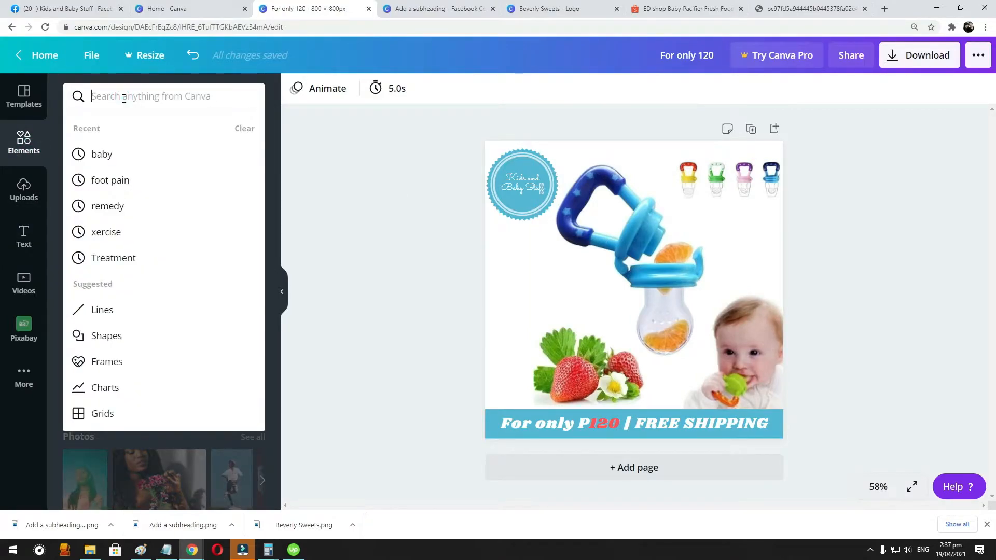
text(Beset)
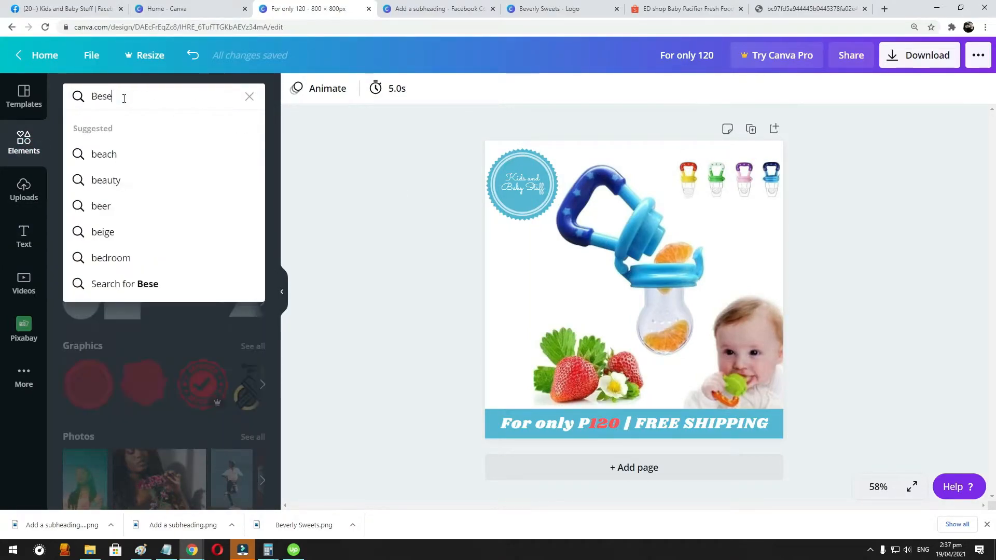
key(BackSpace)
key(BackSpace)
text(t seller)
key(Return)
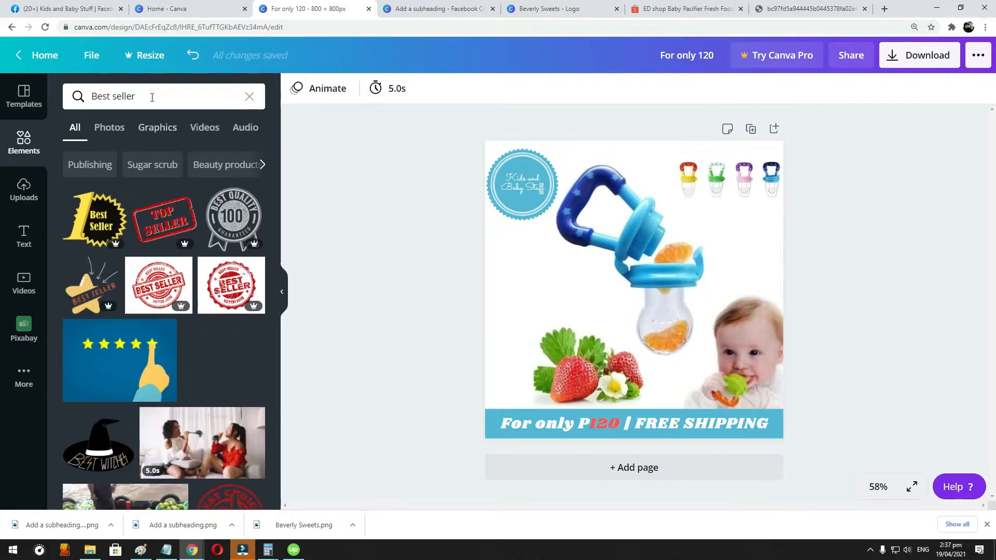
- Add the free red award ribbon with the yellow star to the page and shrink it
scroll(126, 295, down, 5)
scroll(130, 293, down, 3)
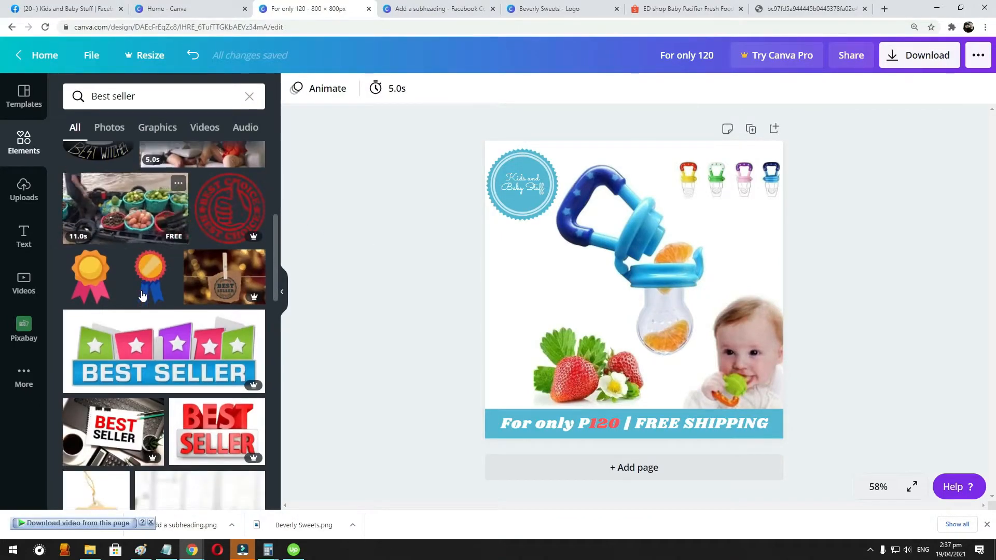
scroll(145, 296, down, 5)
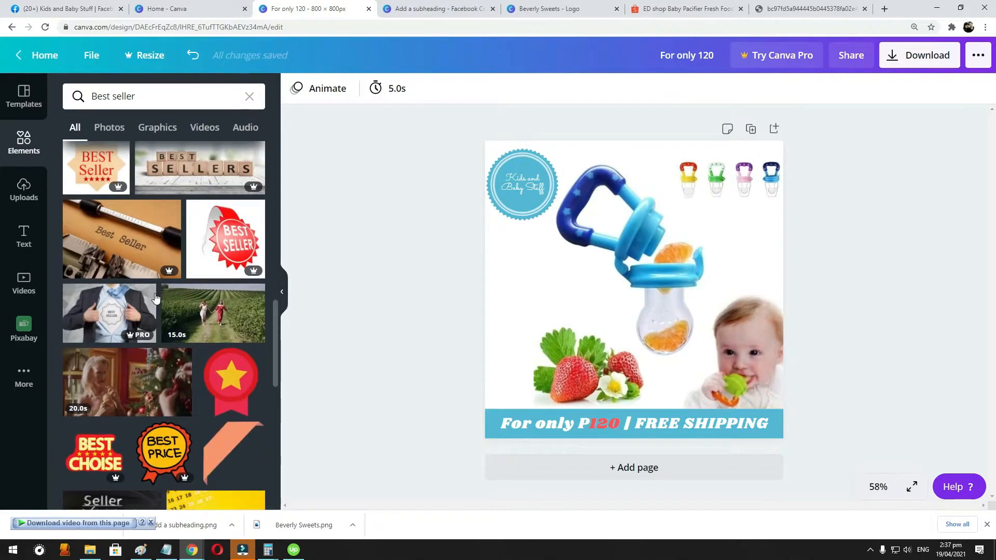
click(230, 379)
drag(674, 354, 633, 289)
- Move the award ribbon below the round logo badge and recolour its outer ring with the light blue document colour
scroll(178, 343, down, 2)
scroll(178, 342, down, 4)
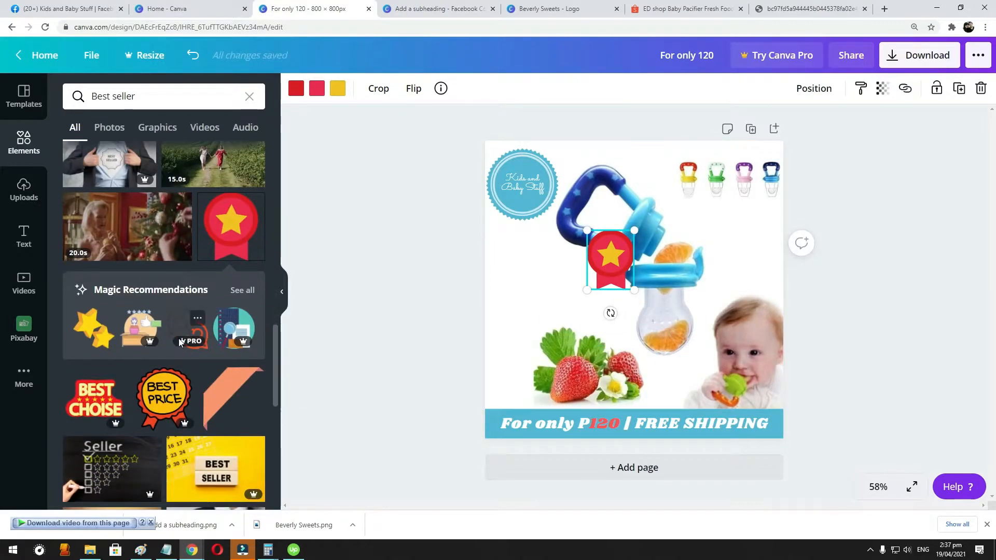
scroll(178, 339, down, 2)
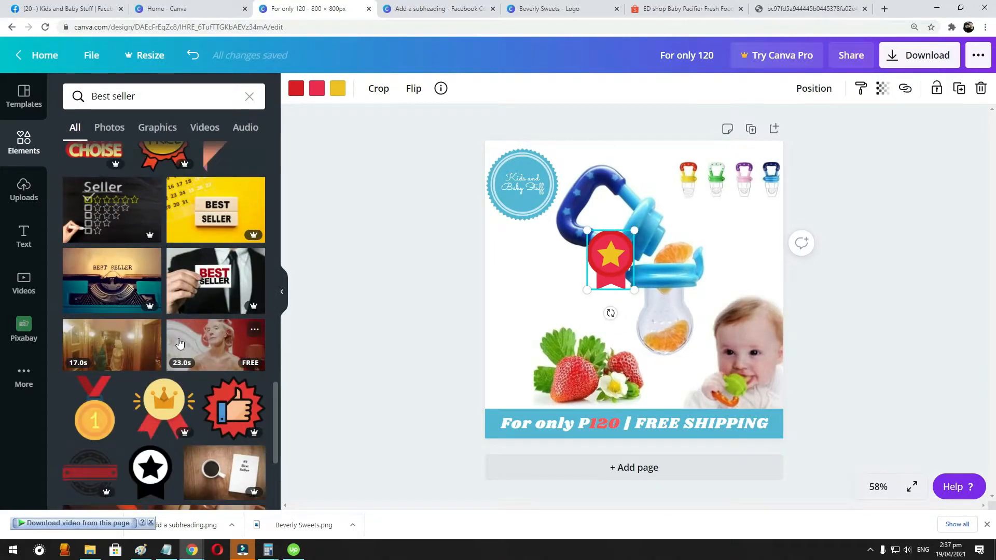
scroll(179, 342, down, 1)
scroll(179, 343, down, 1)
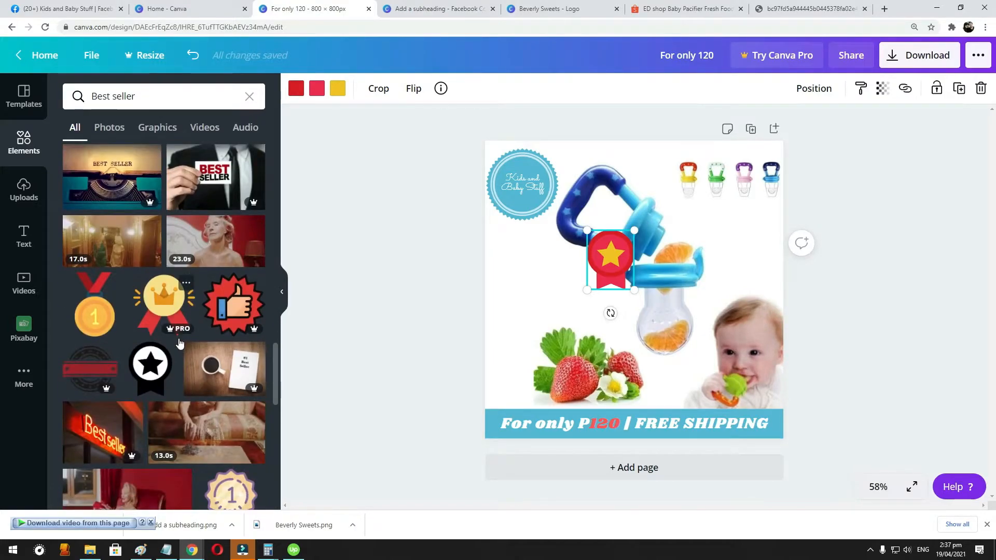
scroll(179, 342, down, 4)
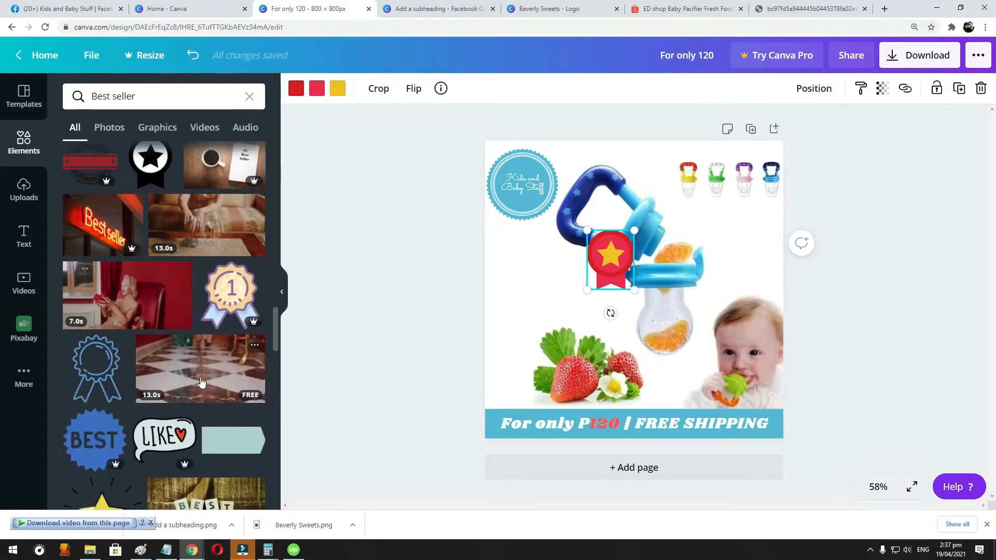
scroll(201, 382, down, 4)
drag(626, 258, 536, 258)
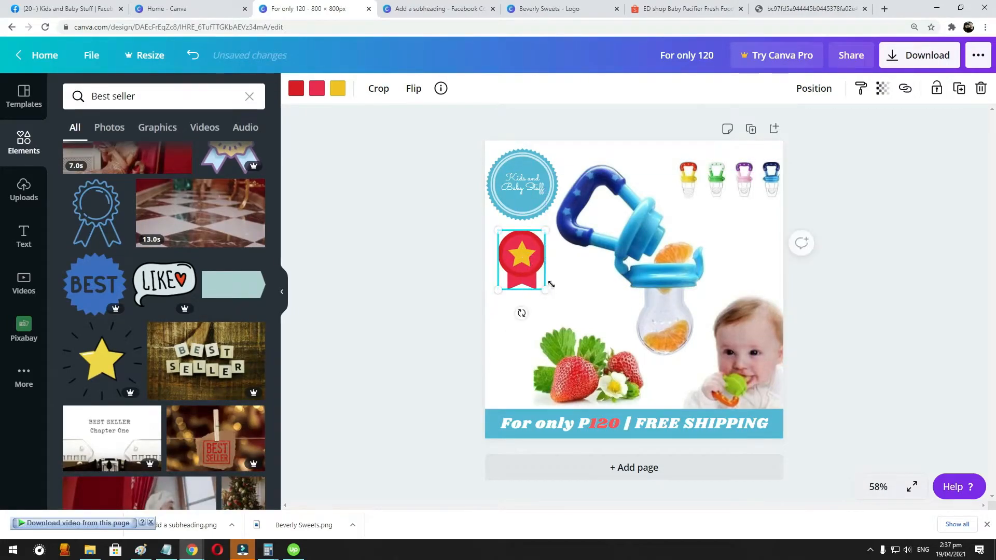
click(296, 89)
click(83, 218)
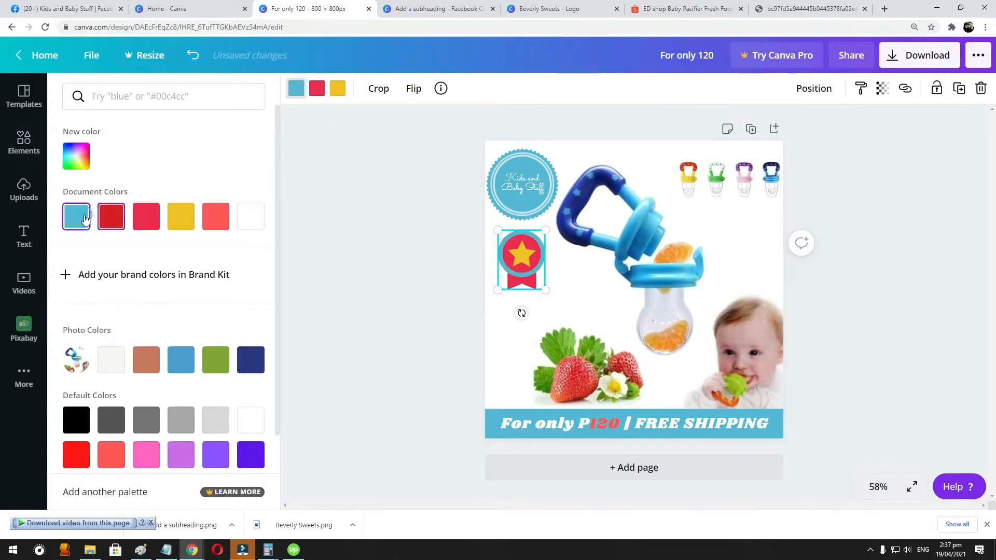
- Recolour the award ribbon's red parts with the blue photo colour, enlarge it and place it lower beneath the round logo badge
click(316, 89)
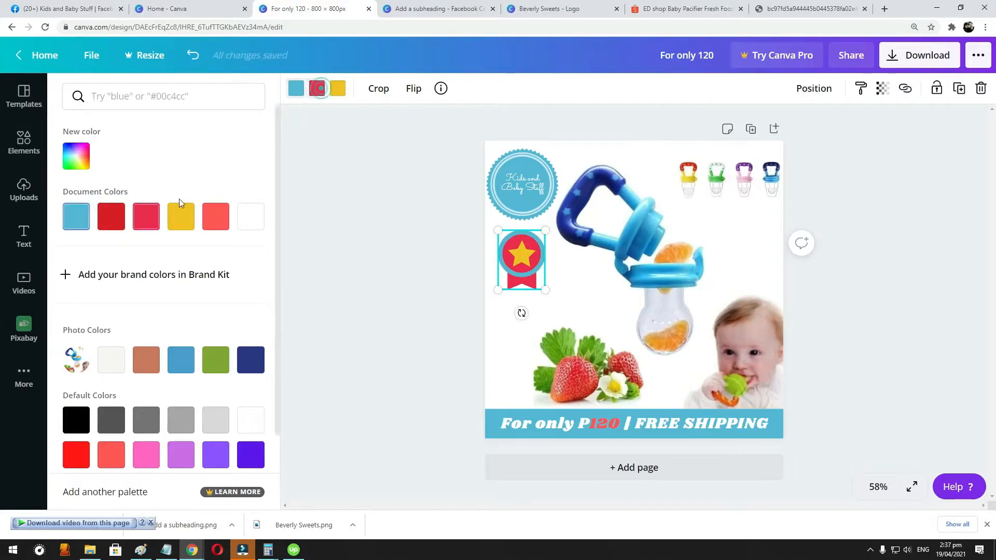
click(181, 362)
mouse_move(546, 291)
mouse_down()
mouse_move(555, 302)
mouse_move(529, 282)
mouse_up()
- Duplicate the price line onto the middle of the page, replace its text with "Best Seller" and colour it with the blue photo colour
drag(657, 421, 633, 305)
click(633, 304)
key(BackSpace)
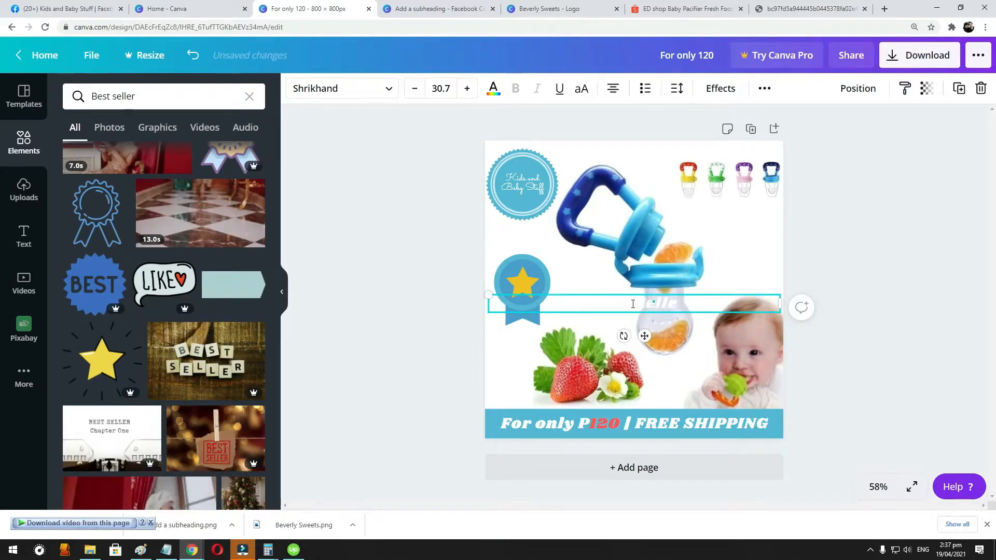
key(ctrl+a)
click(494, 90)
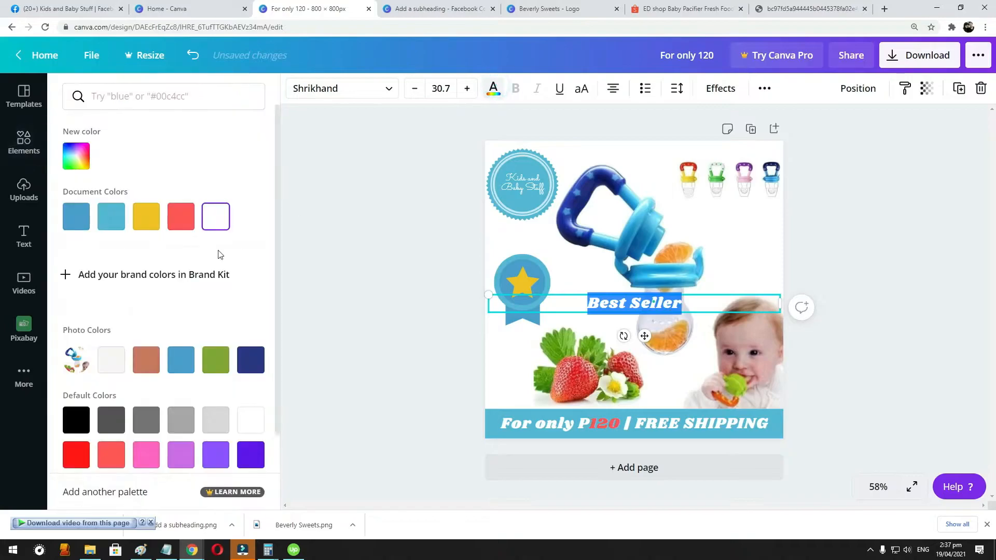
click(180, 357)
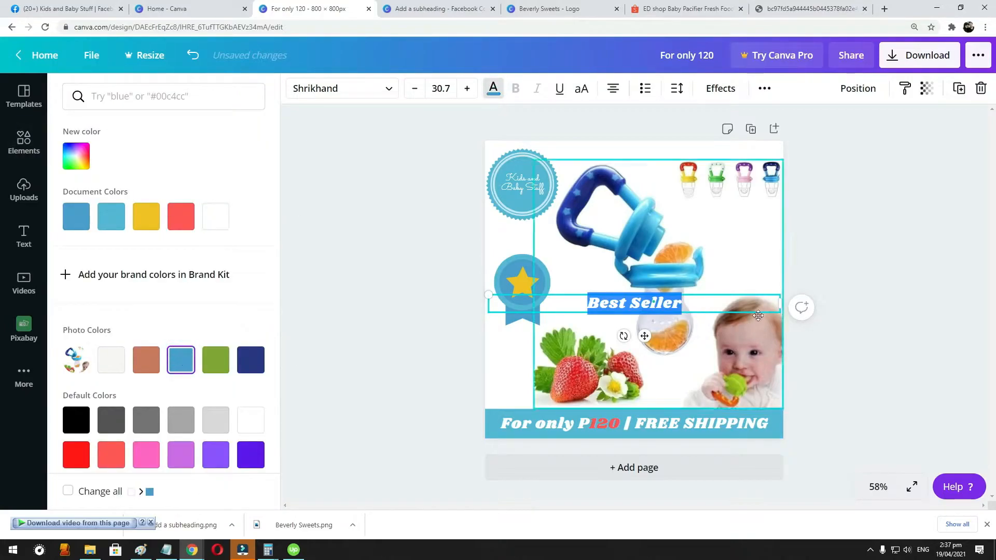
- Narrow the "Best Seller" text box so it wraps onto two lines, place it directly above the award ribbon and align the ribbon beneath it
drag(781, 306, 576, 257)
click(558, 302)
click(573, 247)
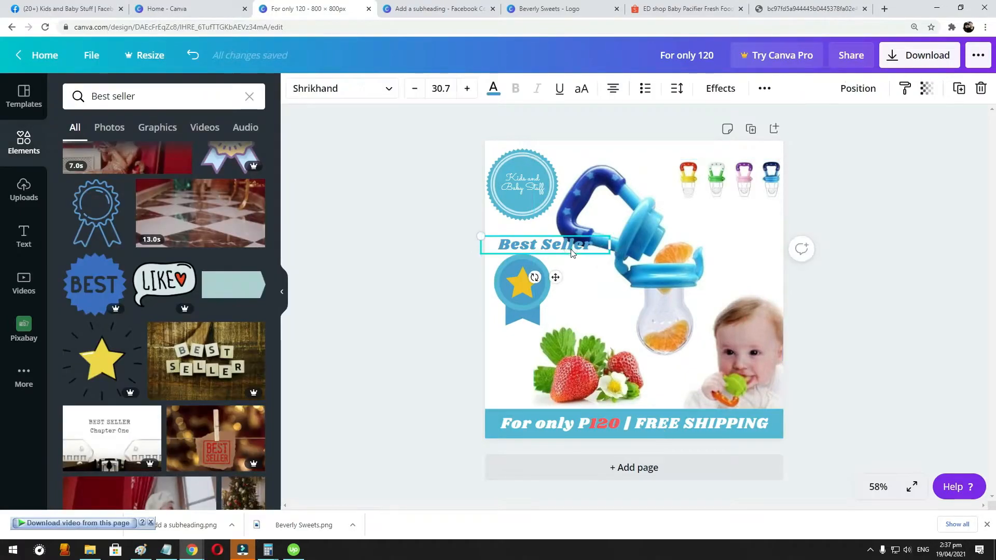
drag(577, 247, 522, 245)
click(596, 271)
click(886, 236)
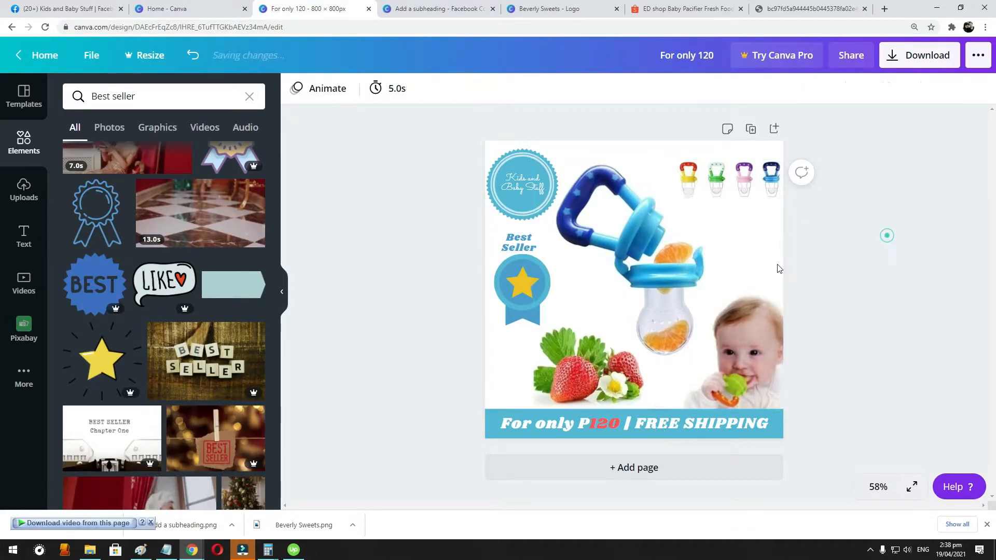
click(524, 242)
click(860, 303)
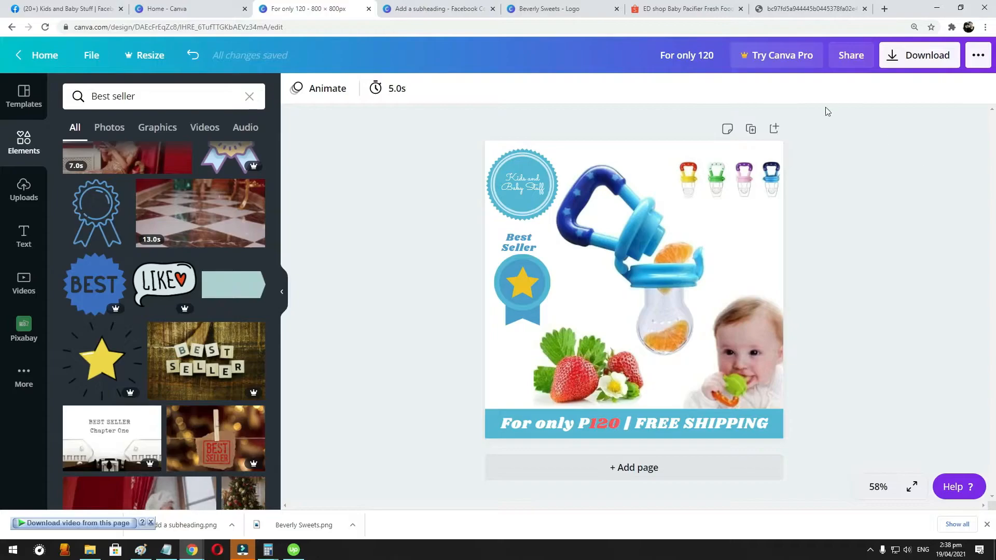
drag(516, 278, 513, 277)
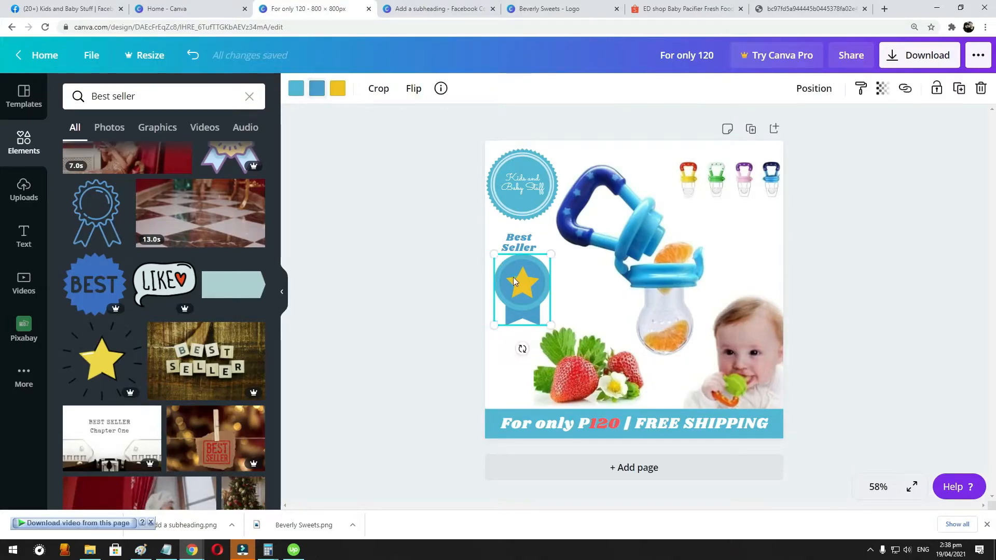
- Download the finished product design as a PNG and dismiss the Canva Pro offer
click(931, 64)
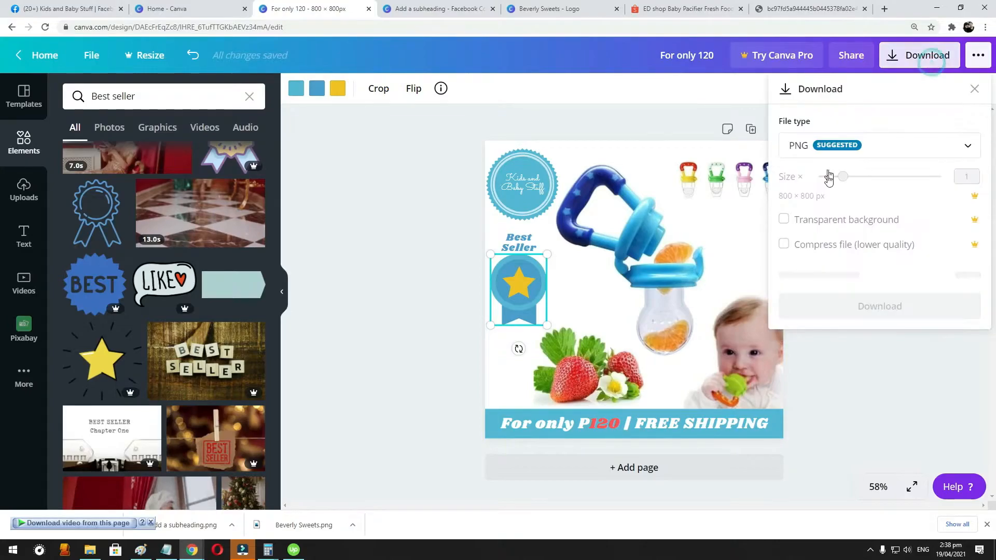
click(874, 277)
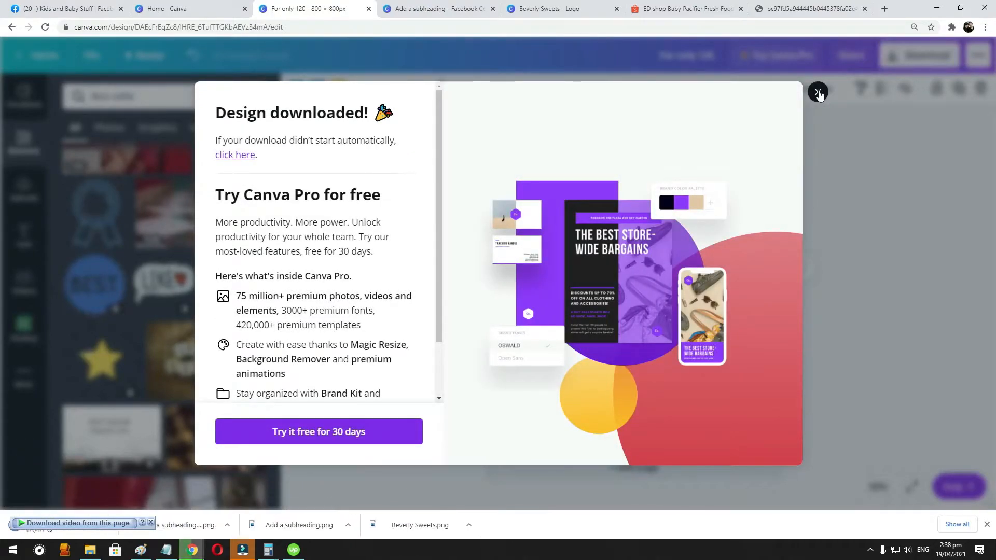
click(818, 93)
- Switch to the Kids and Baby Stuff page on Facebook and start a new post with the downloaded "For only 120" image attached
click(93, 10)
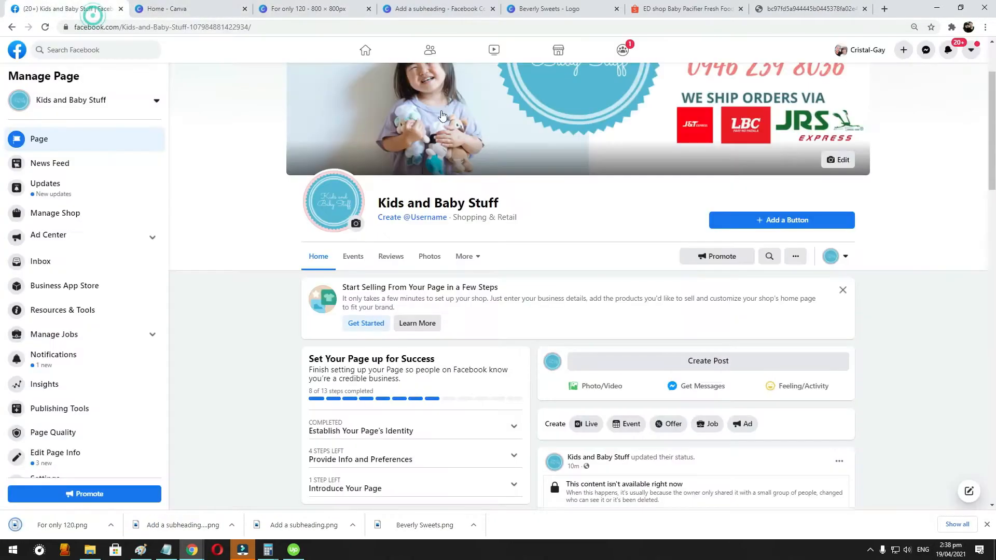
click(693, 362)
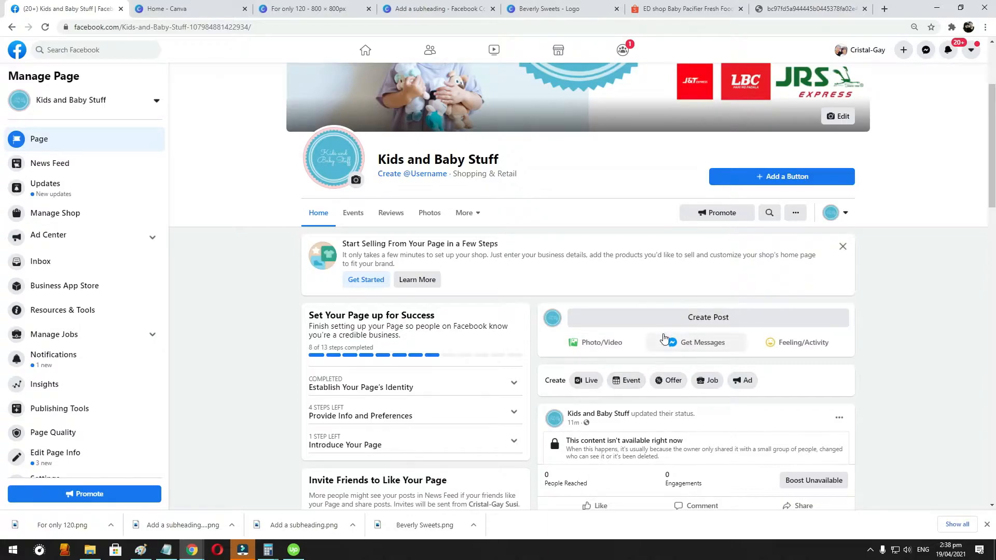
click(662, 315)
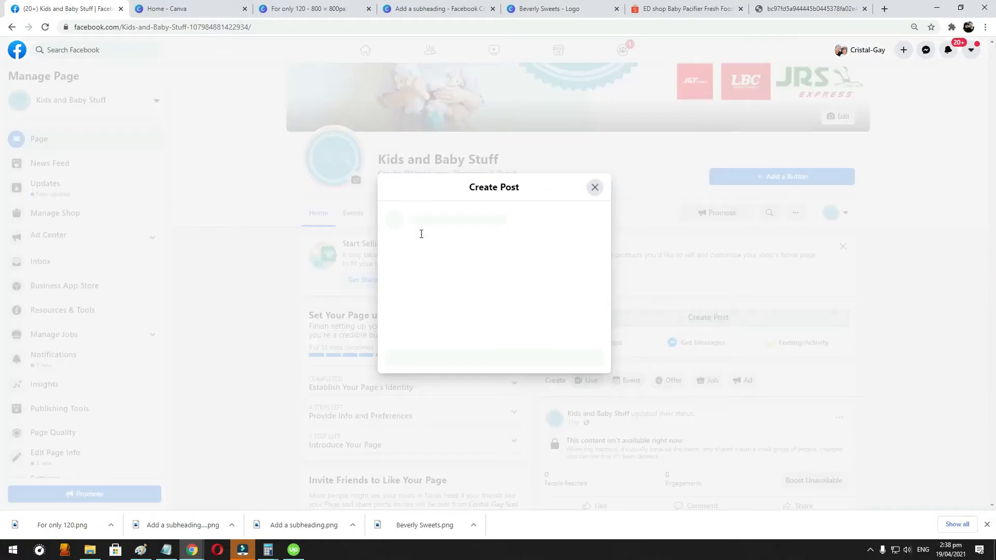
click(534, 298)
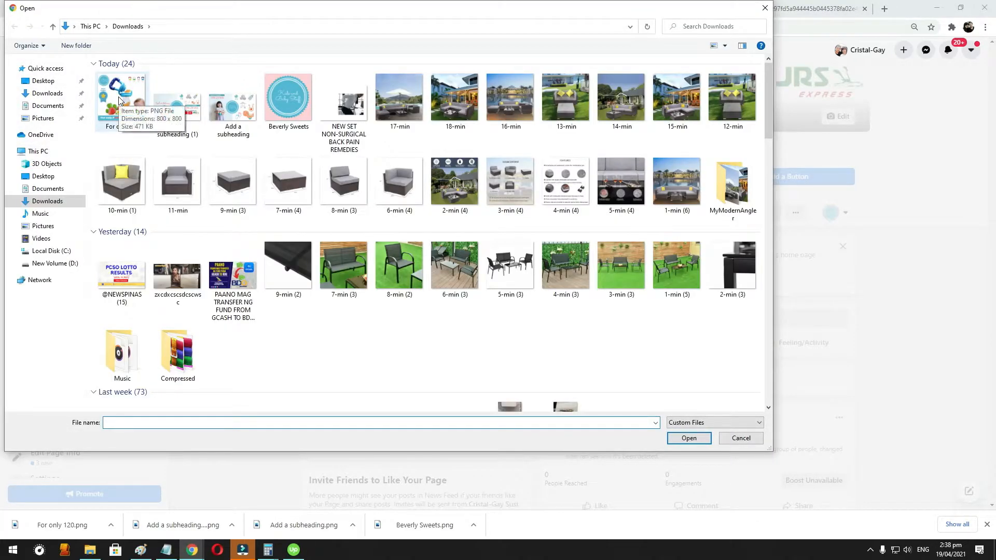
double_click(119, 100)
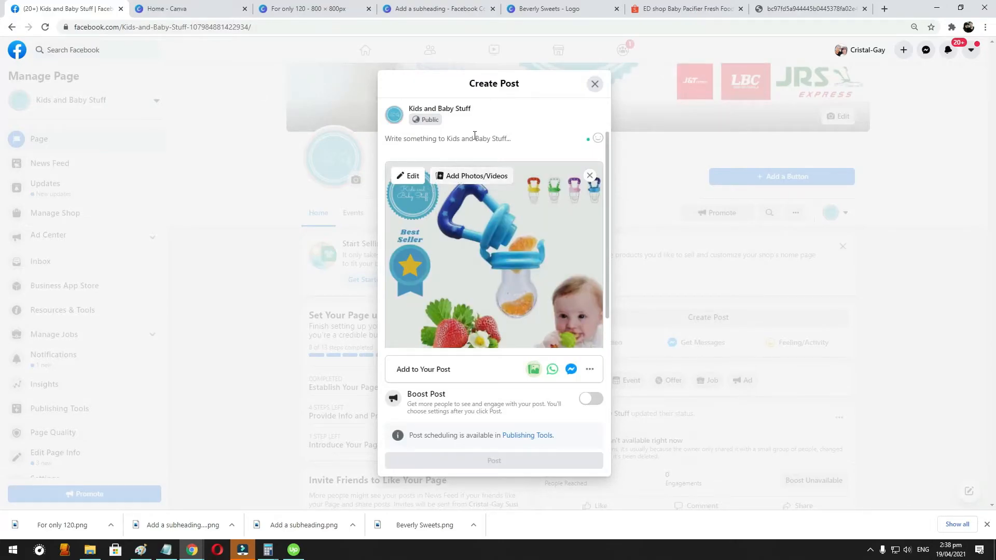
click(459, 152)
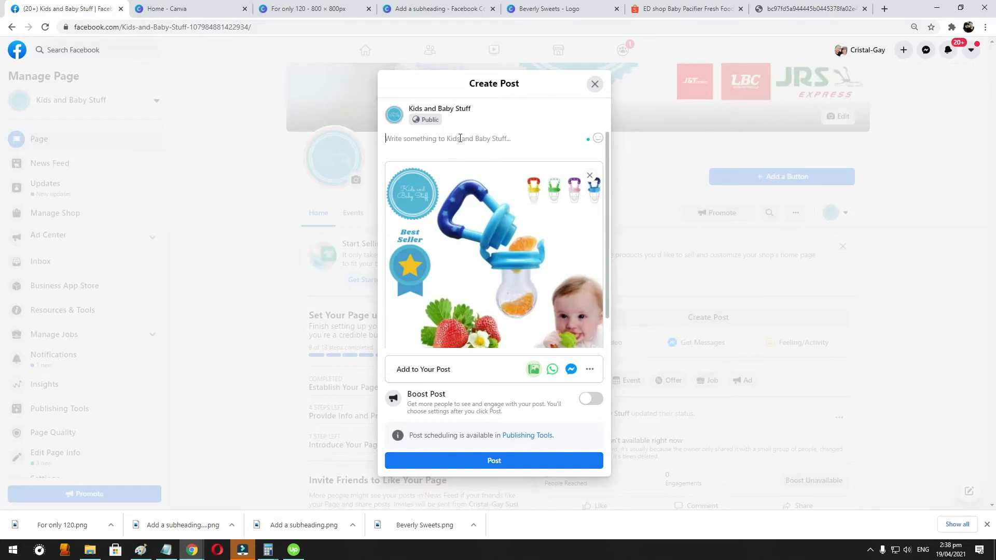
- Add the Get Messages option to the post and review the whole post preview
scroll(507, 244, down, 1)
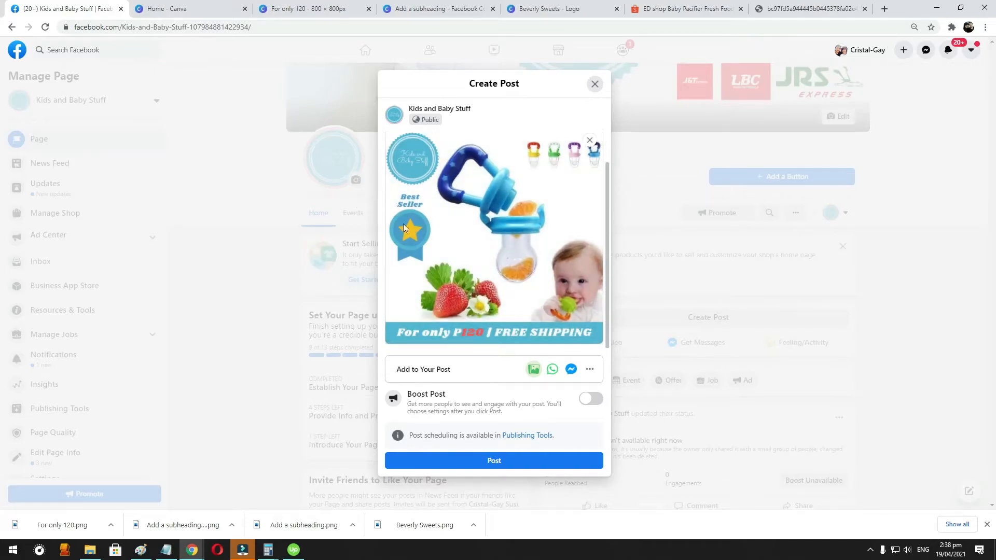
click(571, 369)
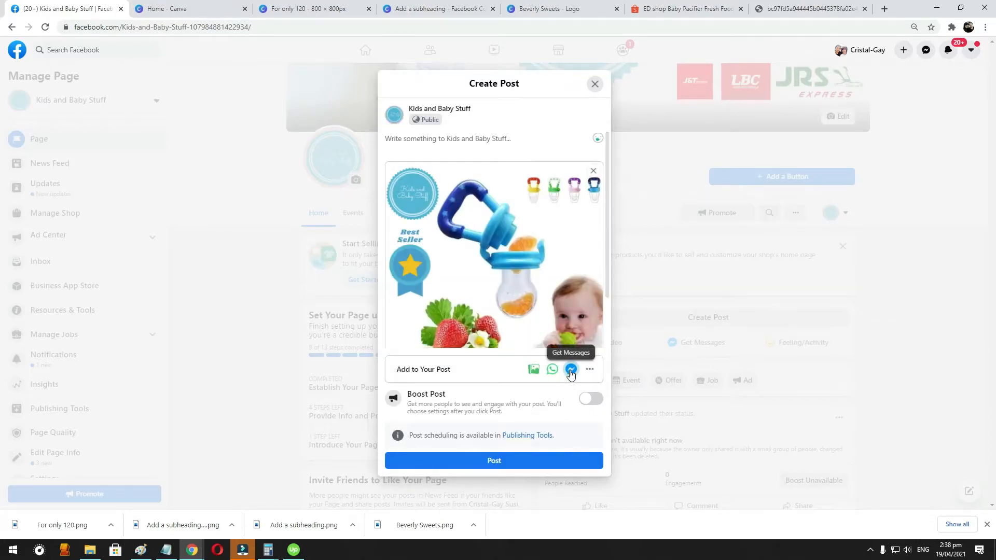
scroll(567, 351, down, 2)
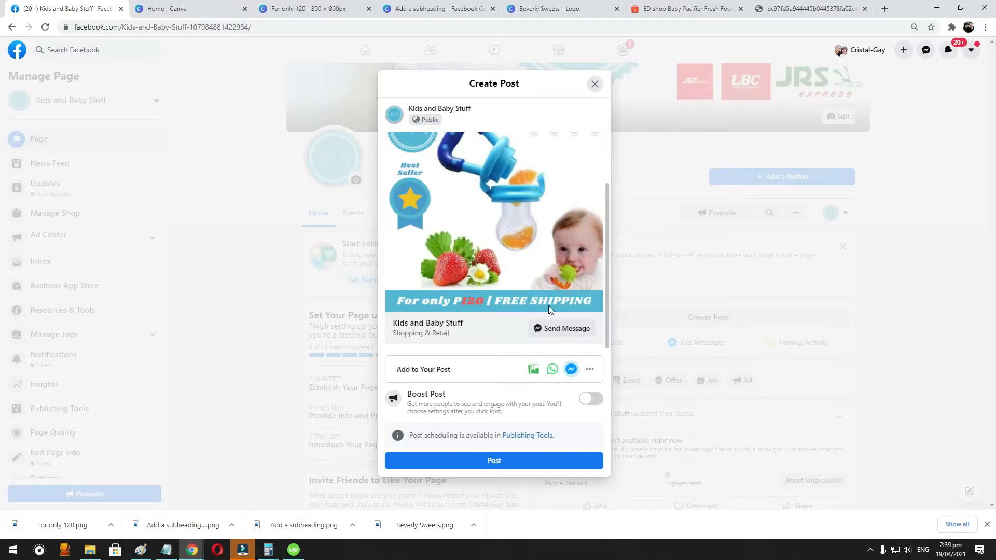
scroll(546, 270, up, 2)
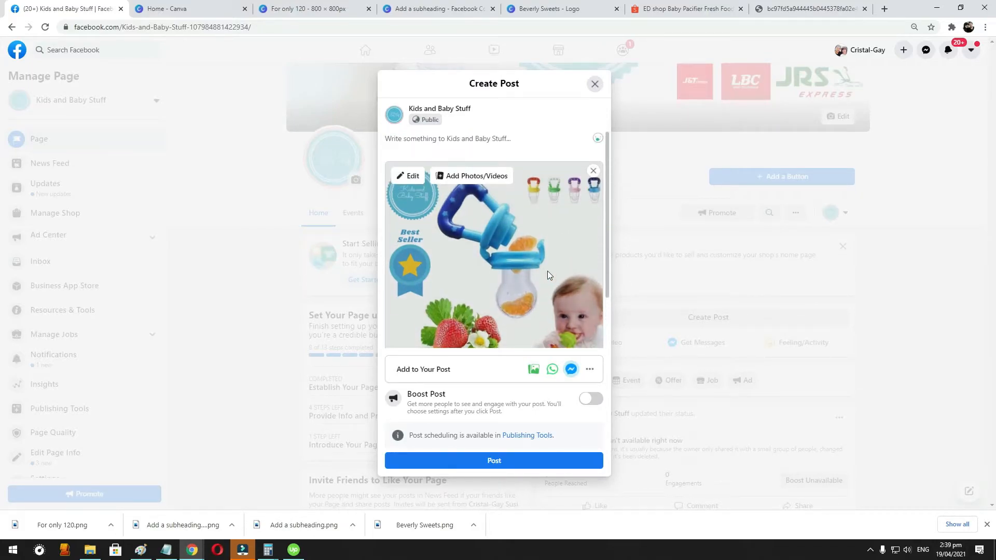
scroll(546, 270, down, 2)
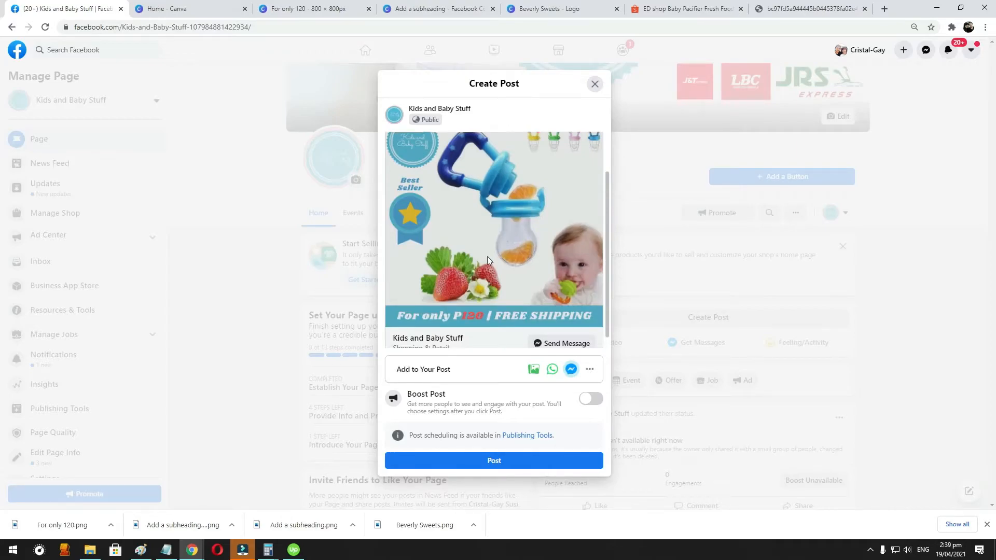
scroll(514, 298, down, 1)
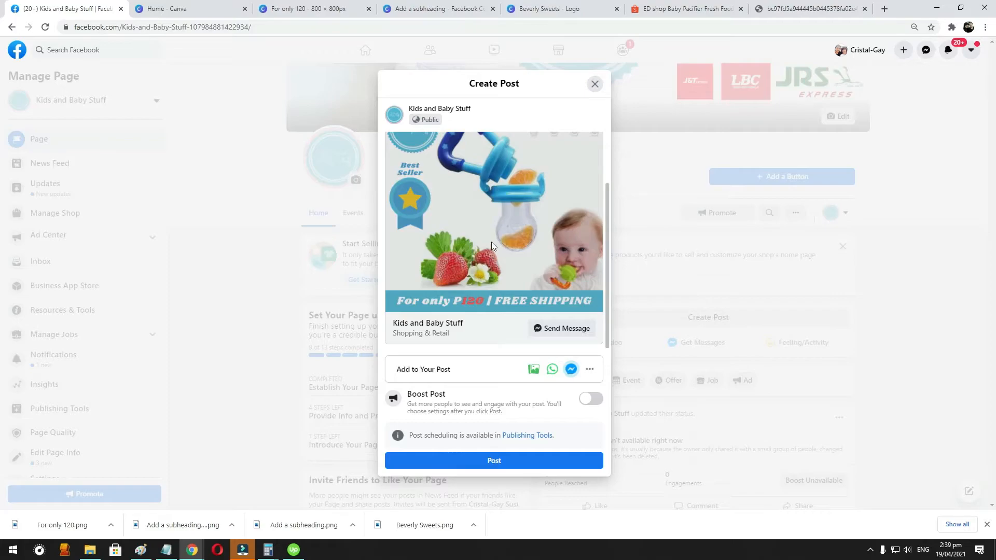
scroll(491, 241, up, 2)
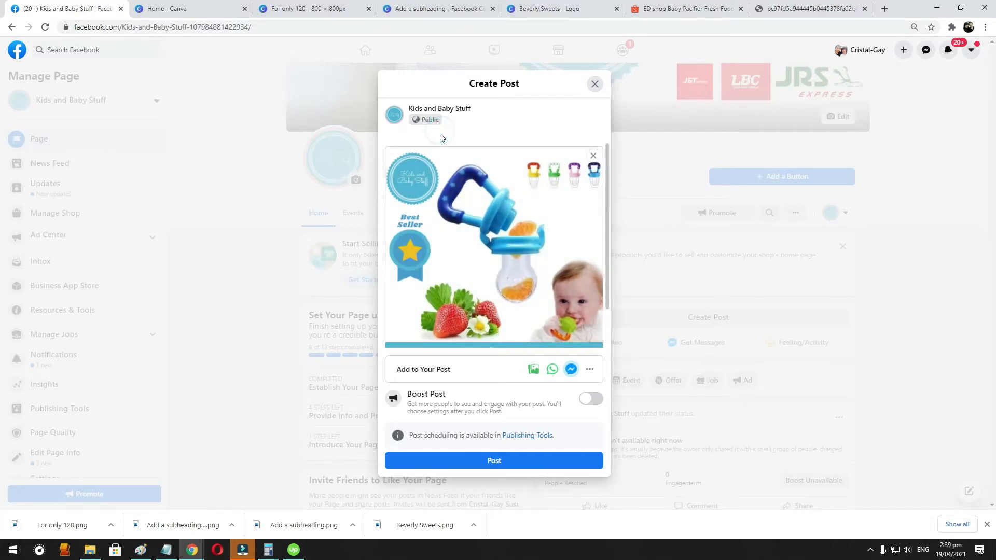
scroll(484, 239, up, 1)
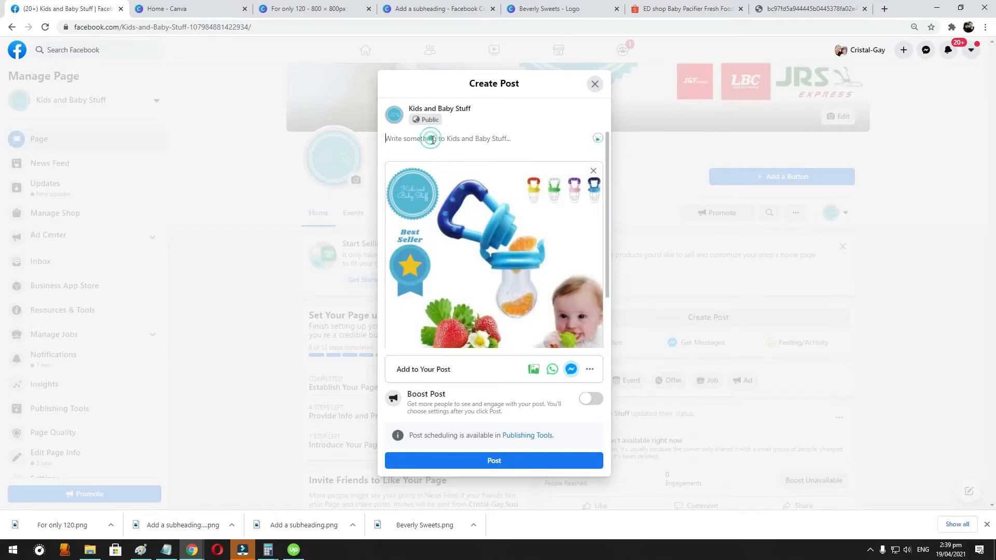
- Copy the sentence beginning "This baby soother is a great tool for babies" from the Shopee product description
click(676, 8)
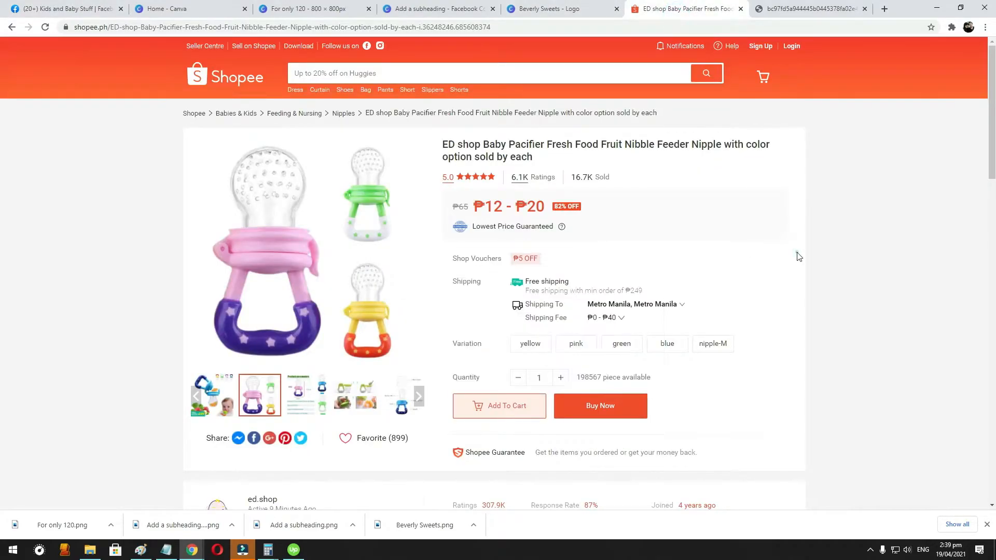
scroll(475, 251, down, 5)
scroll(303, 311, down, 4)
drag(204, 254, 438, 264)
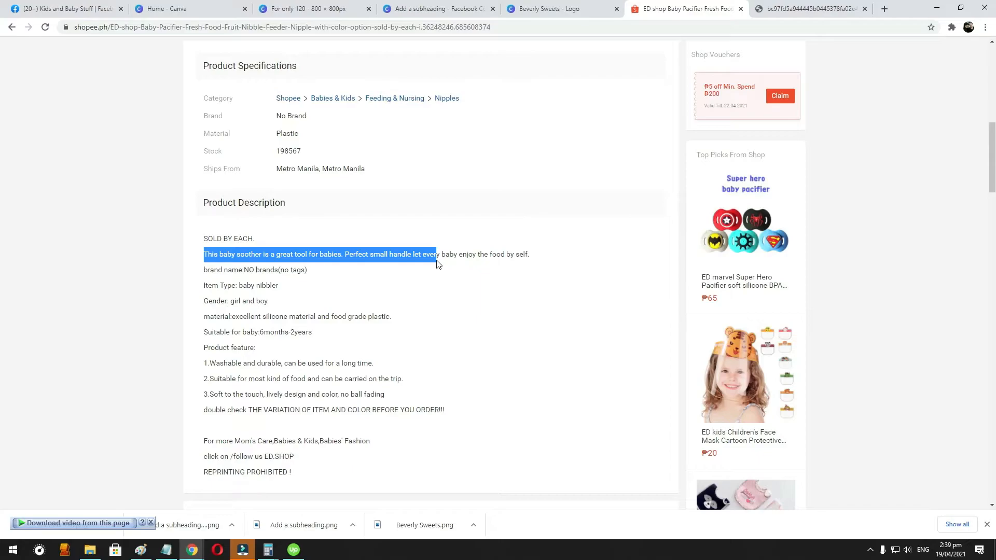
drag(449, 263, 528, 257)
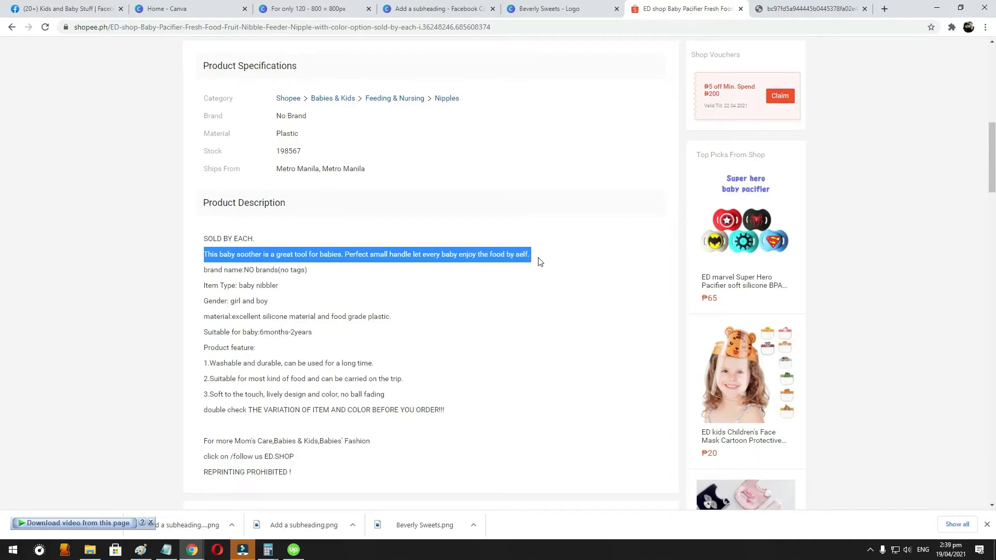
key(ctrl+c)
- Paste the copied description into the Facebook post and add the line "Grab yours now! For only 120 Peso!" below it
click(67, 9)
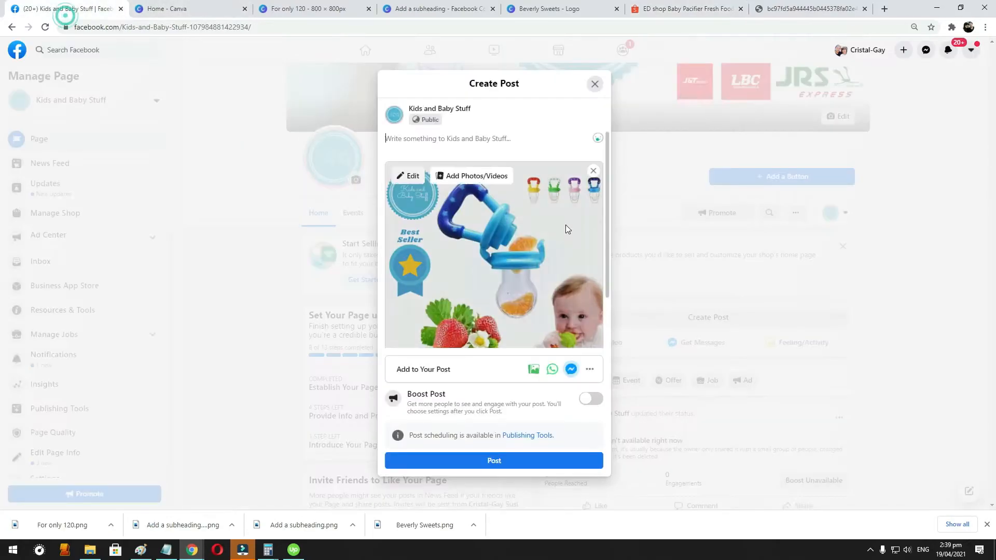
click(456, 139)
key(ctrl+v)
key(Return)
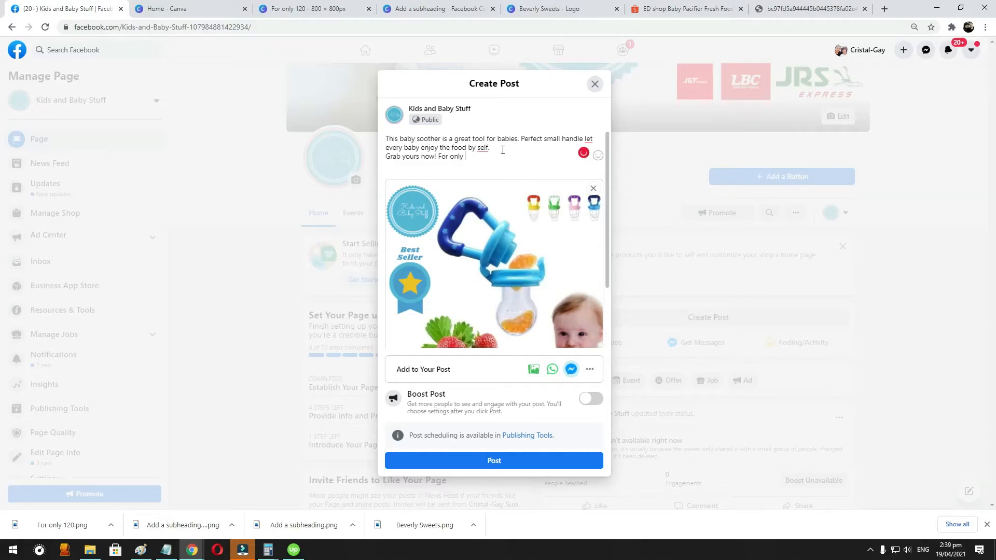
text(Pers)
key(Return)
- Add the lines "FREE SHIPPING ANYWHERE IN THE PHILIPPINES!" and "CASH ON DELIVERY." to the post text
text(FREE SHIPPING ANYWHERE in)
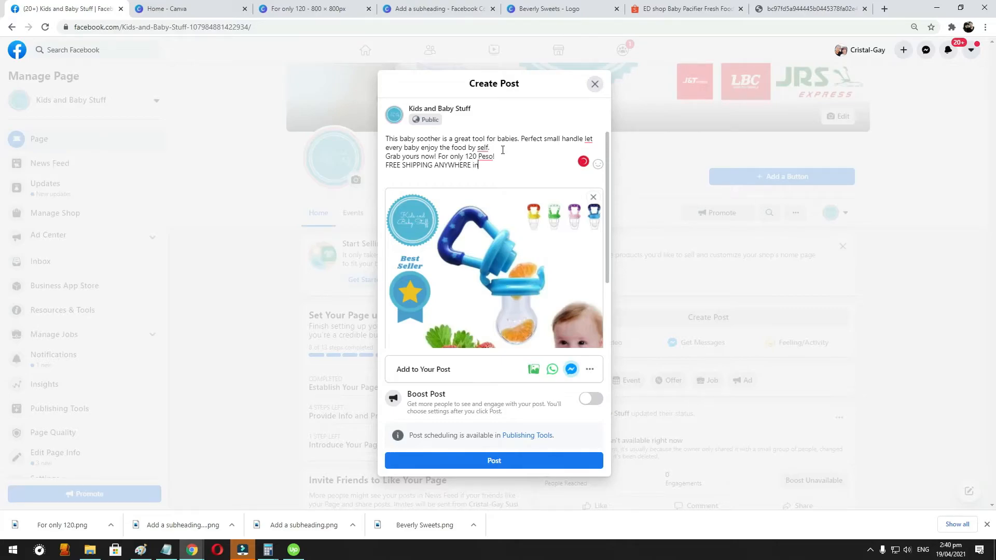
text(UIN)
text( THE PH)
text(ILIPPINES)
text(!)
key(Return)
text(C)
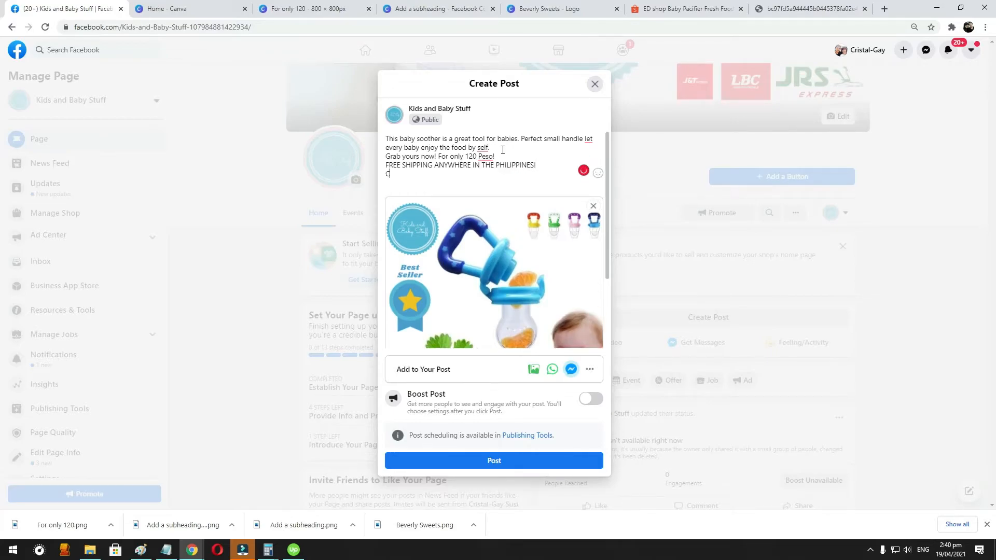
text(ASH ON DELIVERY.)
- Correct "Peso" to "Pesos" in the post's price line
click(492, 157)
text(s)
mouse_move(528, 235)
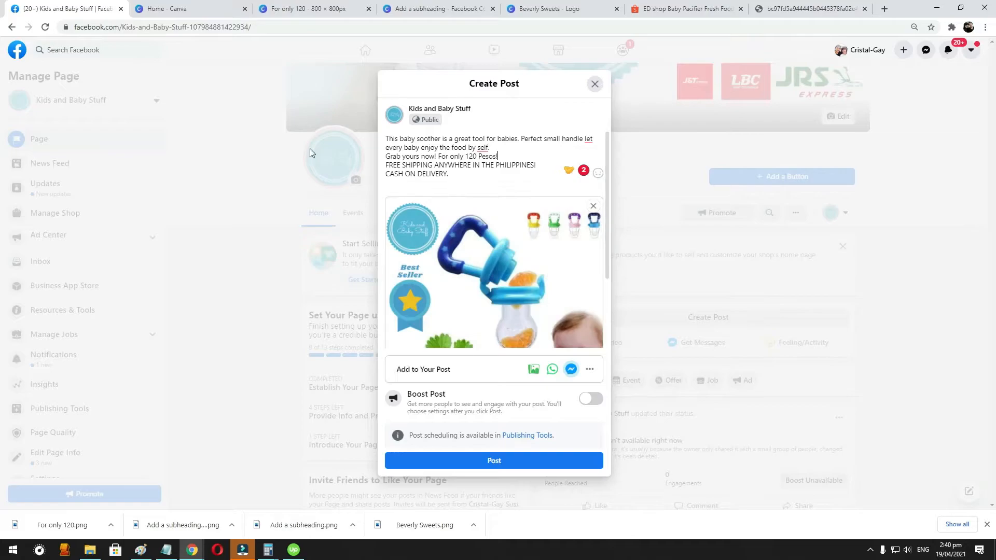
- Load emojicopy.com in the browser tab that shows the Shopee product image
click(826, 9)
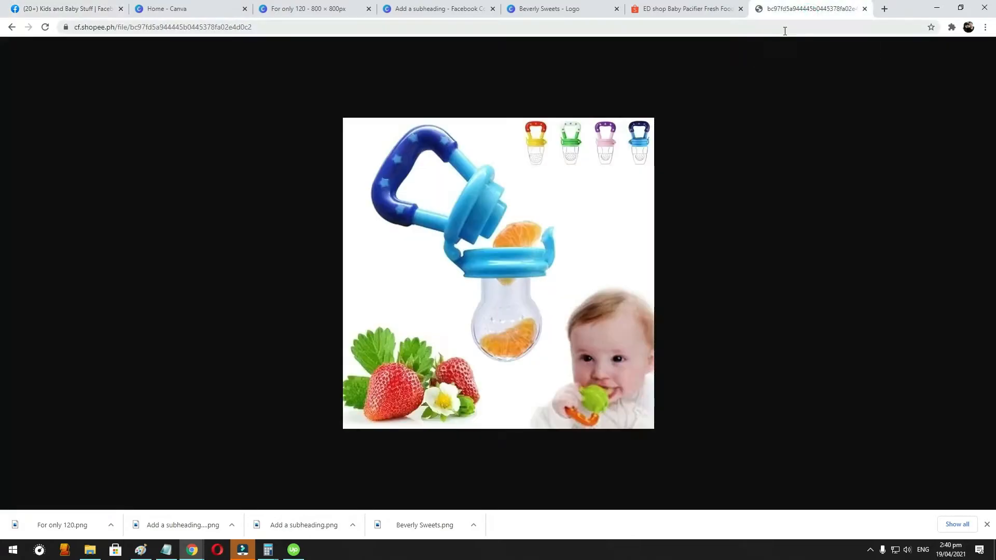
click(783, 29)
text(remove.bg/upload)
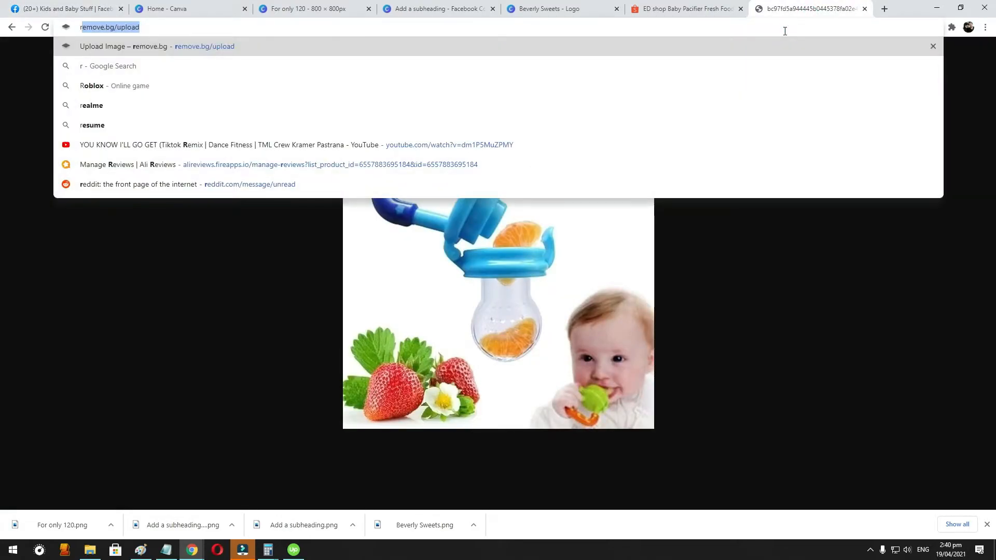
key(ctrl+a)
text(erm)
key(ctrl+a)
text(emo)
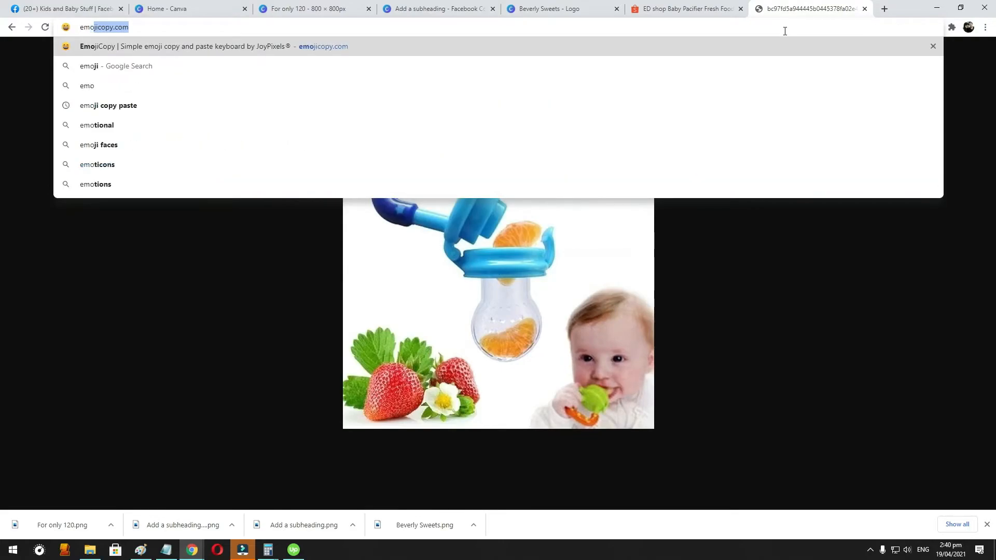
key(Return)
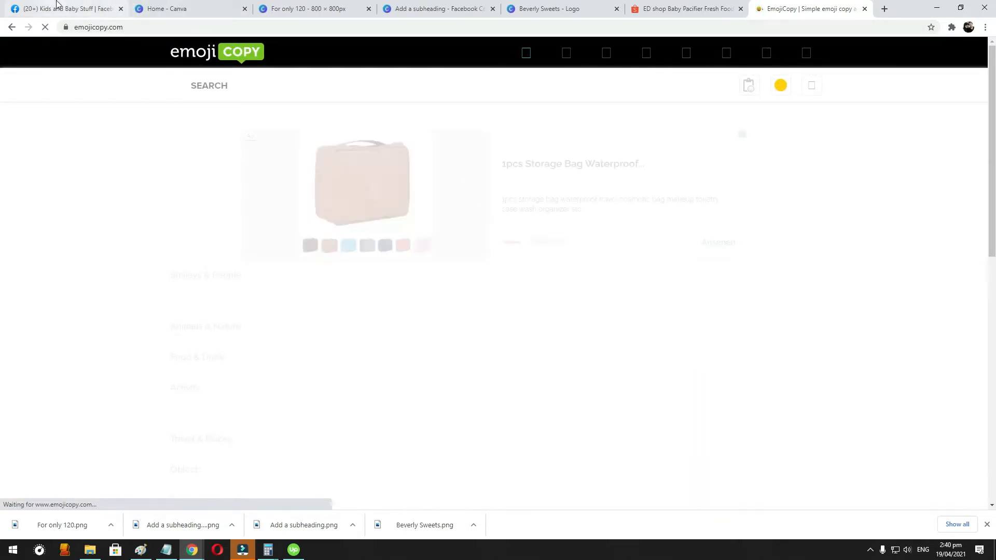
- Search the emoji site for "TRUCK" and copy the yellow delivery truck emoji
click(237, 81)
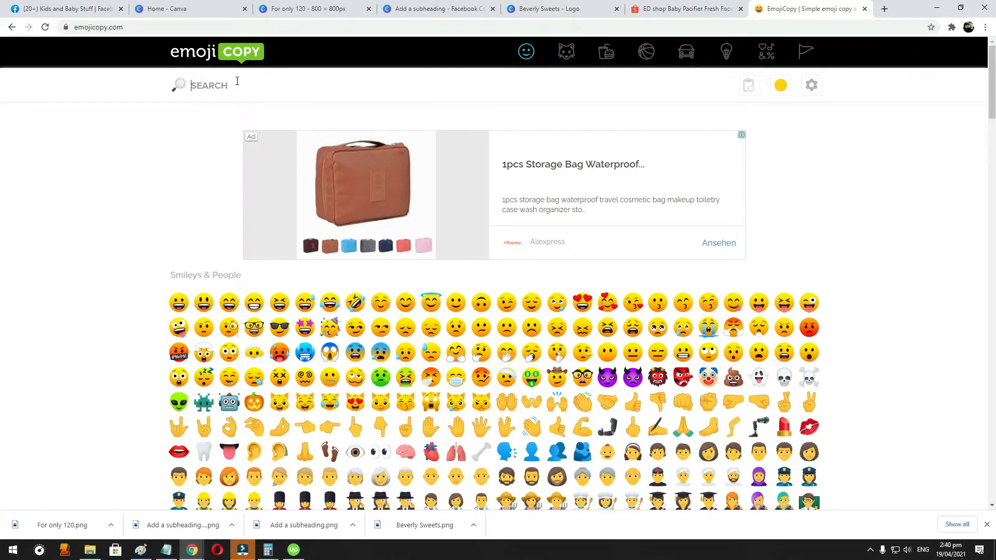
text(TRU)
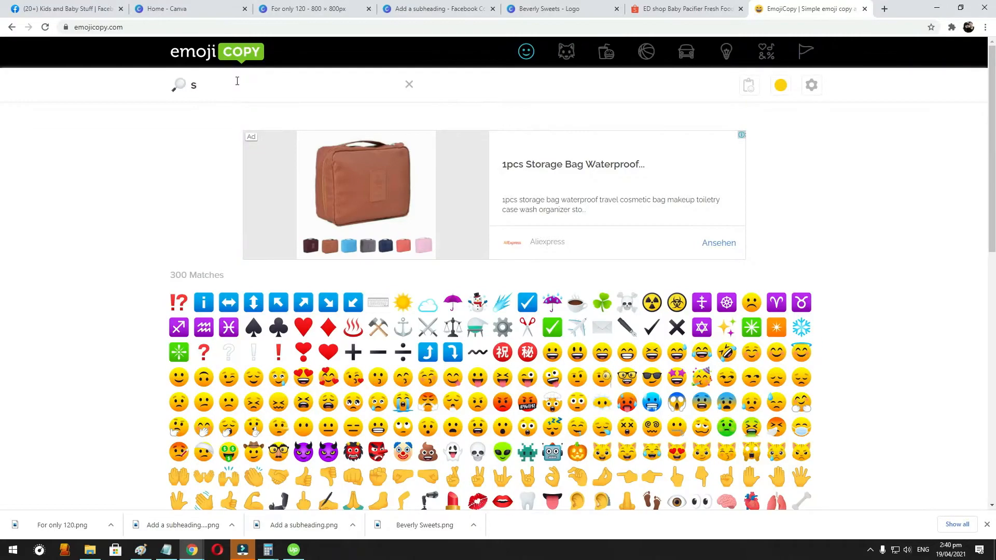
text(C)
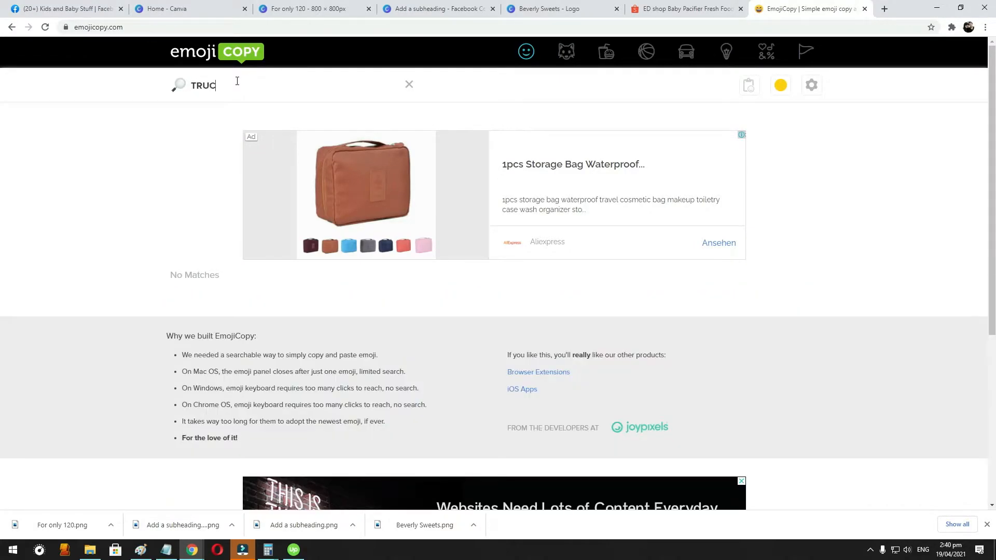
text(K)
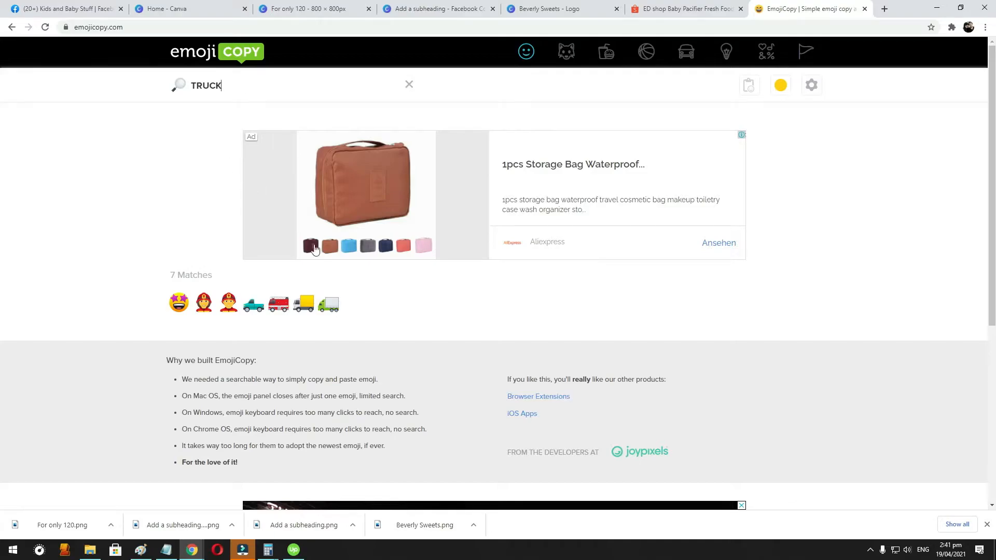
click(304, 303)
click(803, 125)
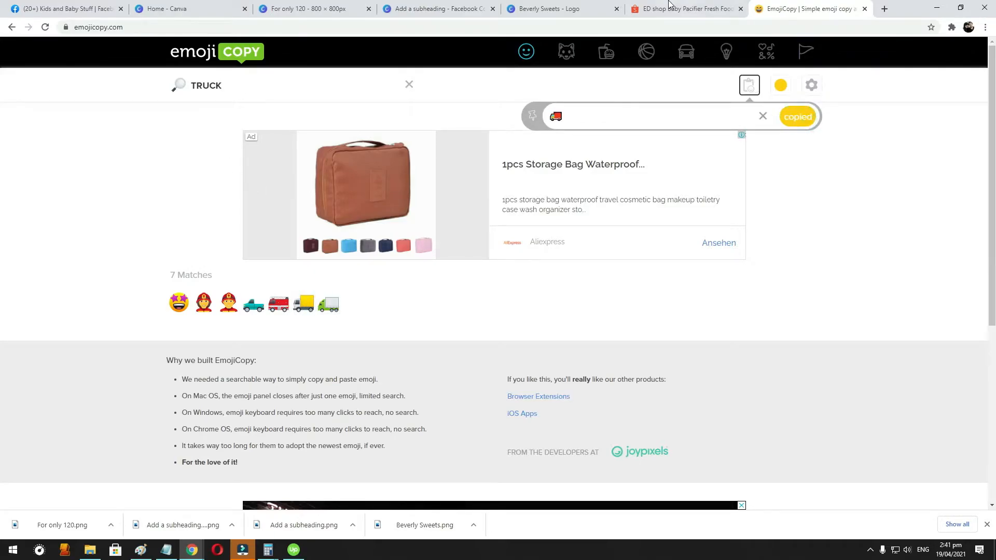
- Return to the Facebook post draft and paste the truck emoji before "FREE SHIPPING ANYWHERE IN THE PHILIPPINES!"
click(669, 8)
click(461, 7)
click(302, 7)
click(226, 6)
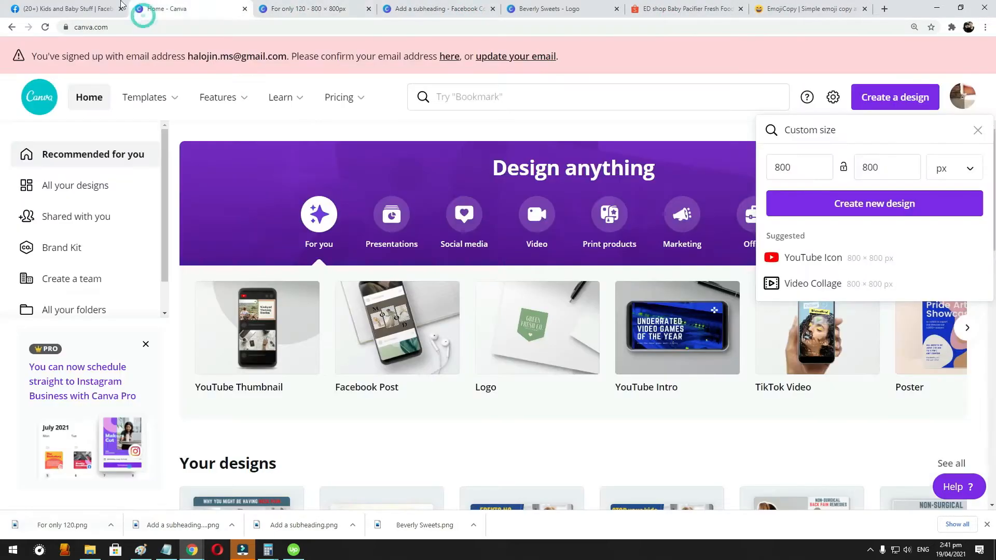
click(70, 8)
click(385, 165)
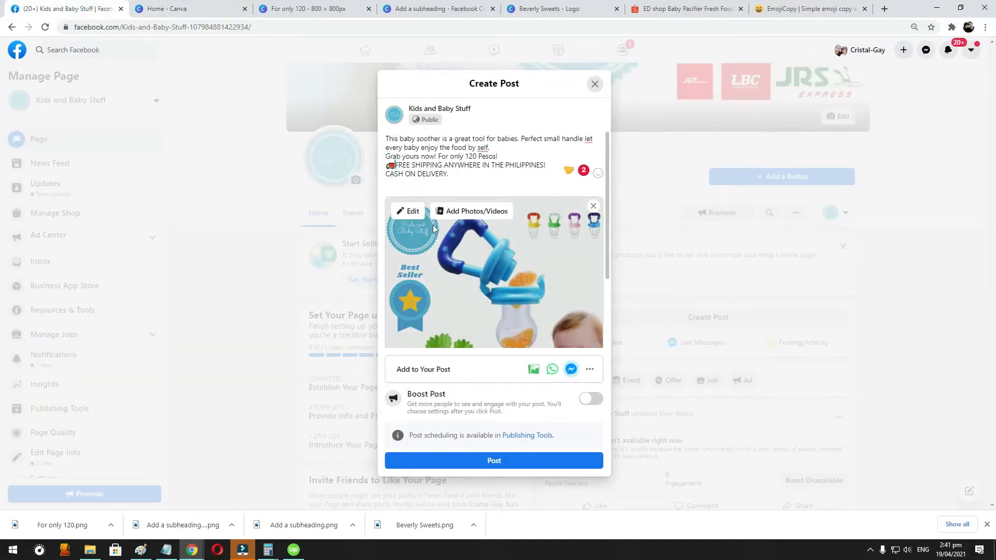
key(ctrl+v)
- Search EmojiCopy for "TRANSACTION" and "PAYMENT" to find an emoji for the cash on delivery line
click(793, 9)
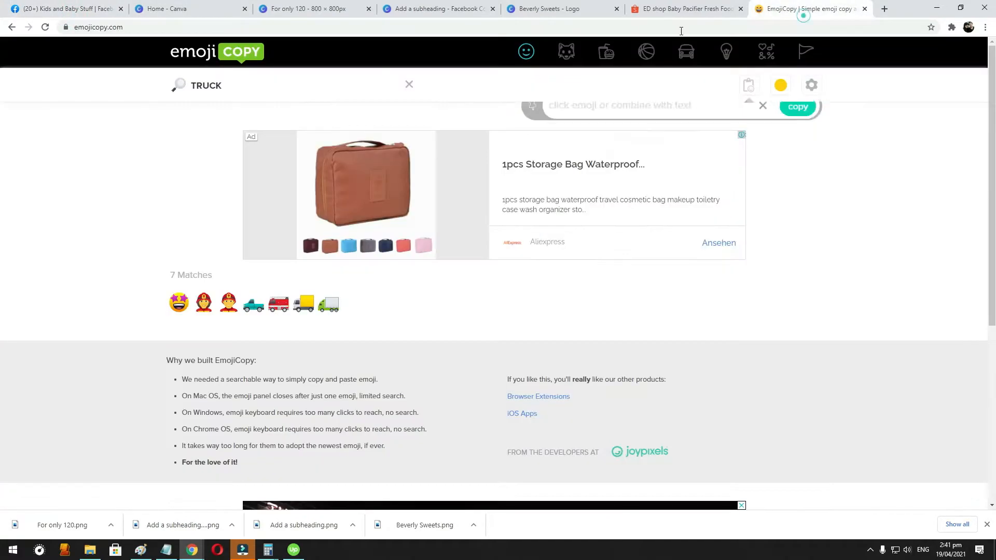
click(239, 78)
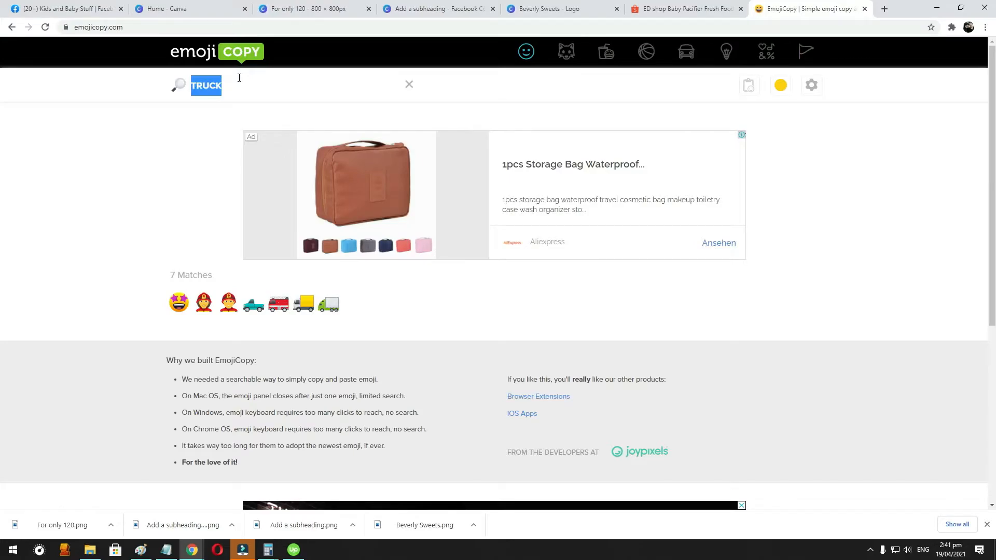
text(TRA)
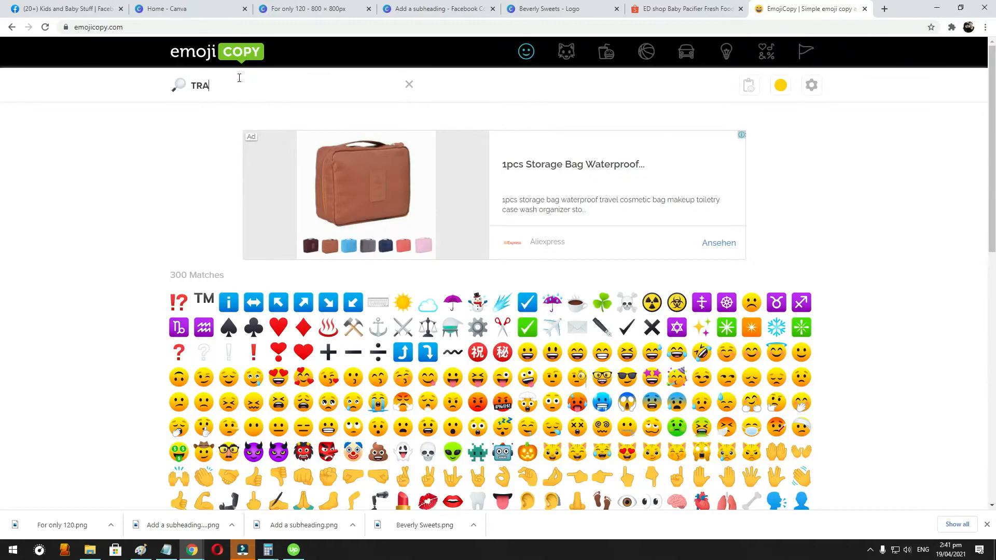
text(NSACTIOON)
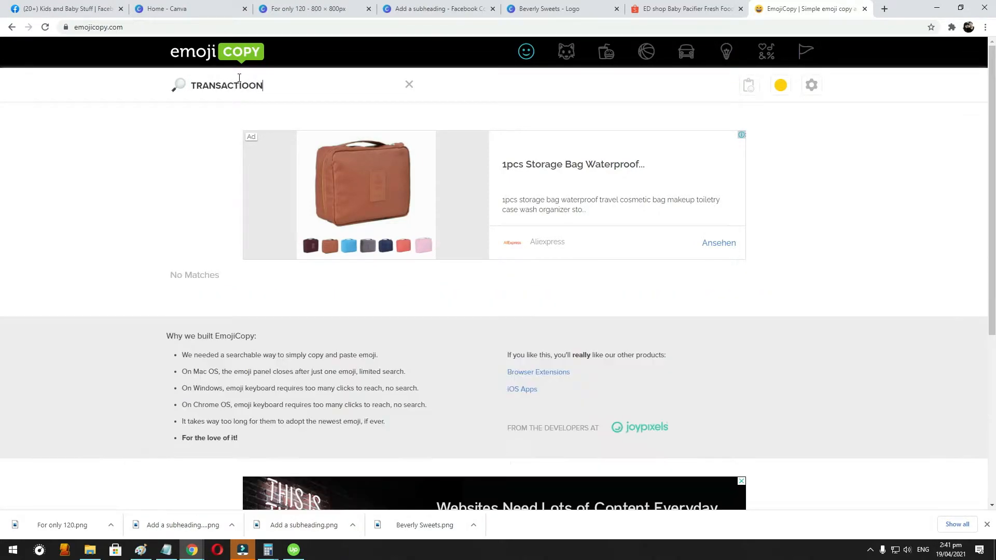
click(239, 78)
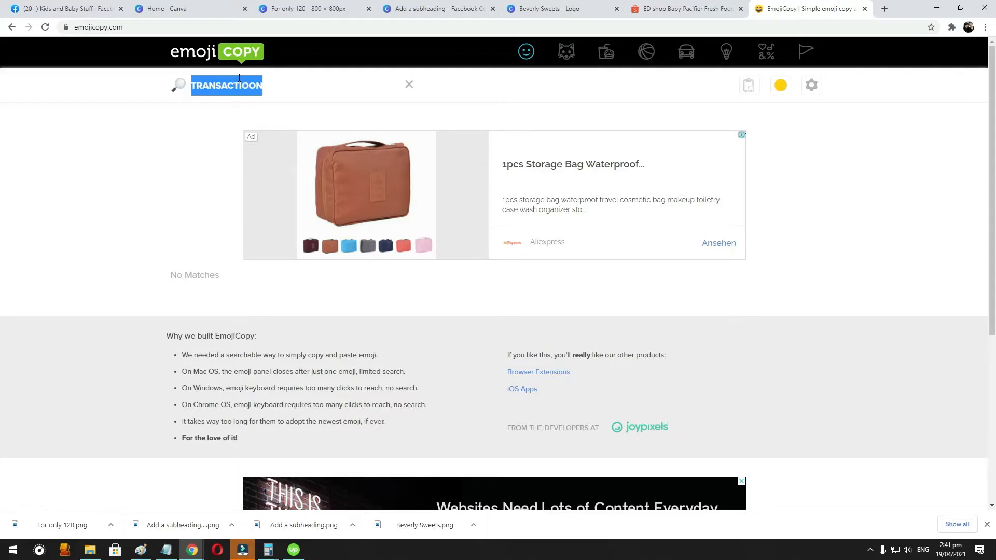
key(End)
key(BackSpace)
key(BackSpace)
key(BackSpace)
text(ON)
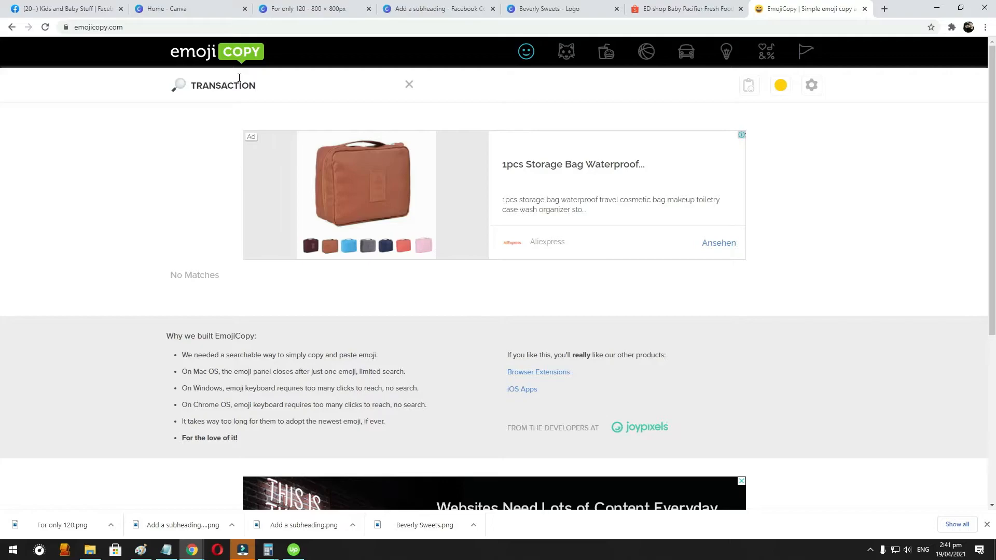
click(239, 78)
text(PAY)
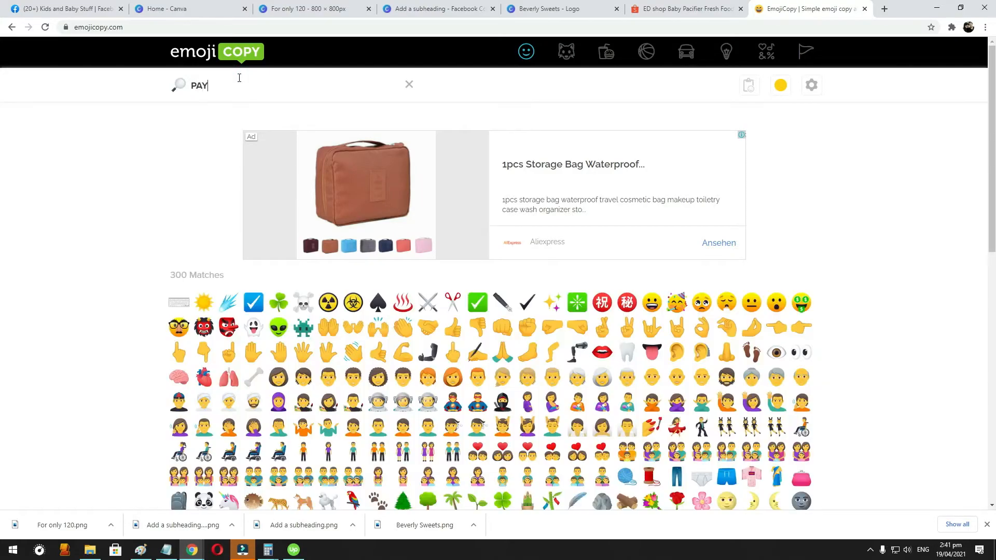
text(MENT)
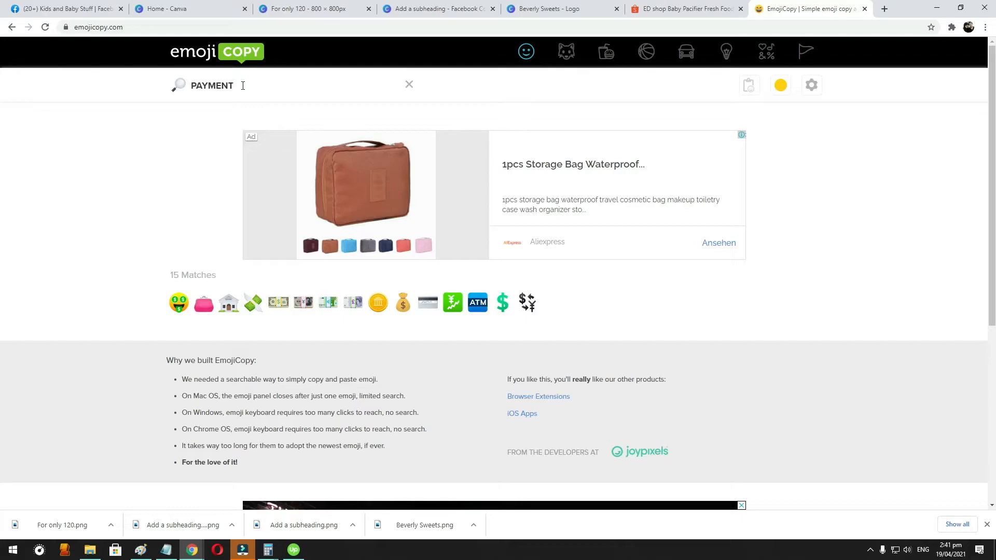
- Clear the search and look through the full emoji list, from people to objects, for a suitable deal symbol
drag(242, 86, 102, 68)
key(BackSpace)
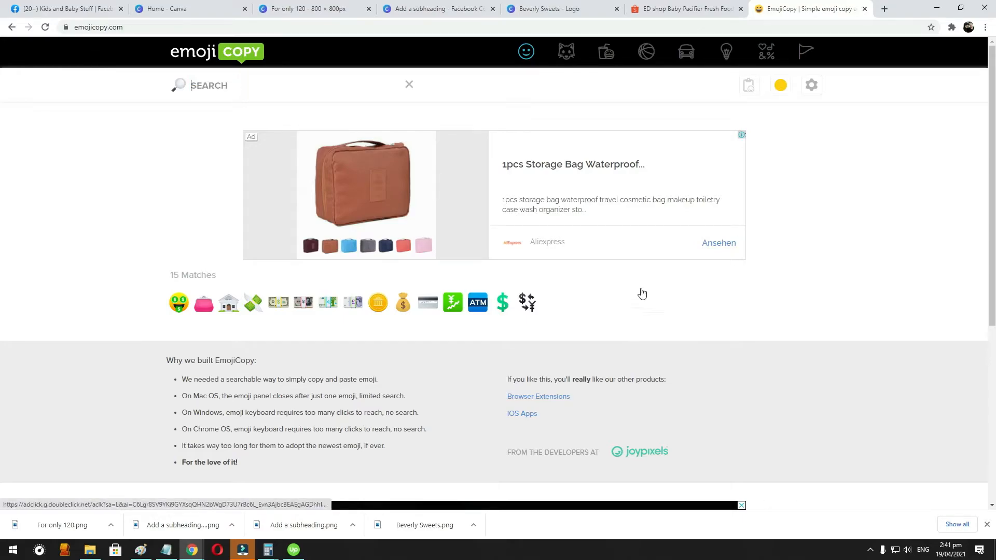
scroll(689, 331, down, 10)
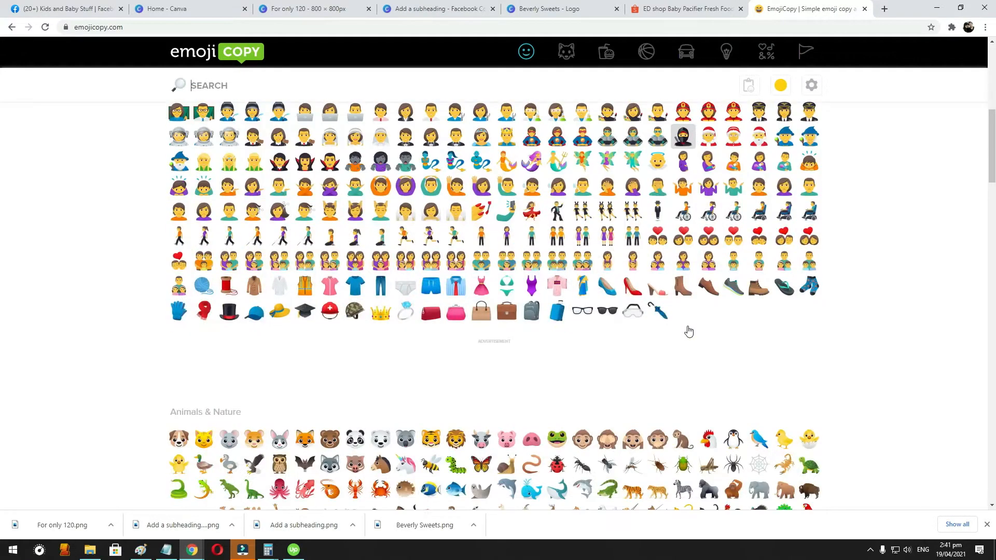
scroll(329, 299, down, 5)
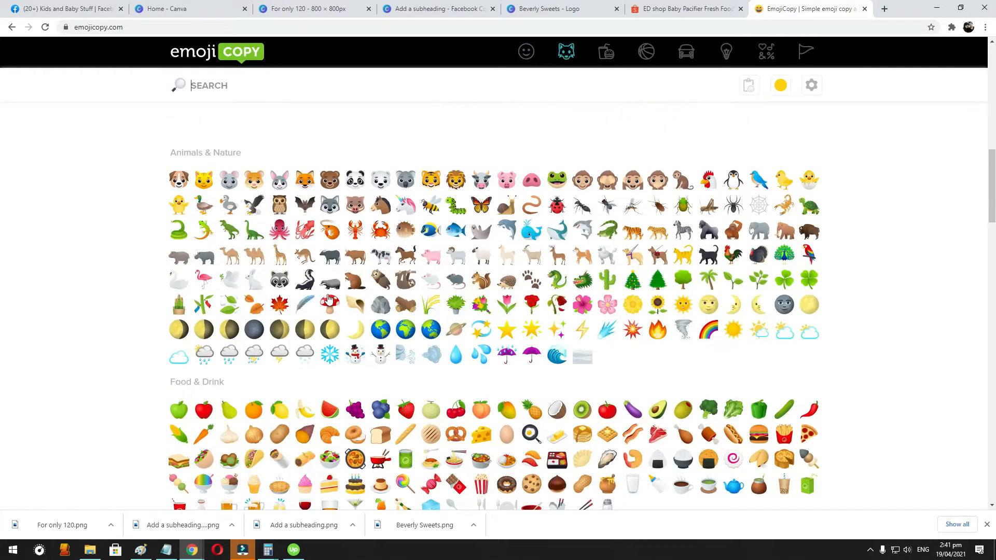
scroll(783, 296, down, 2)
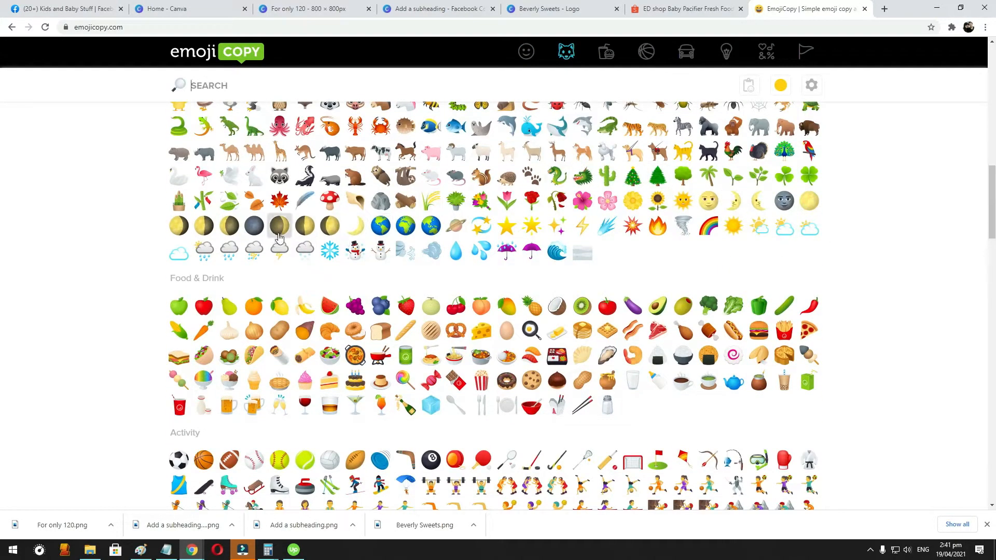
scroll(660, 238, down, 9)
scroll(856, 324, up, 3)
scroll(856, 324, down, 5)
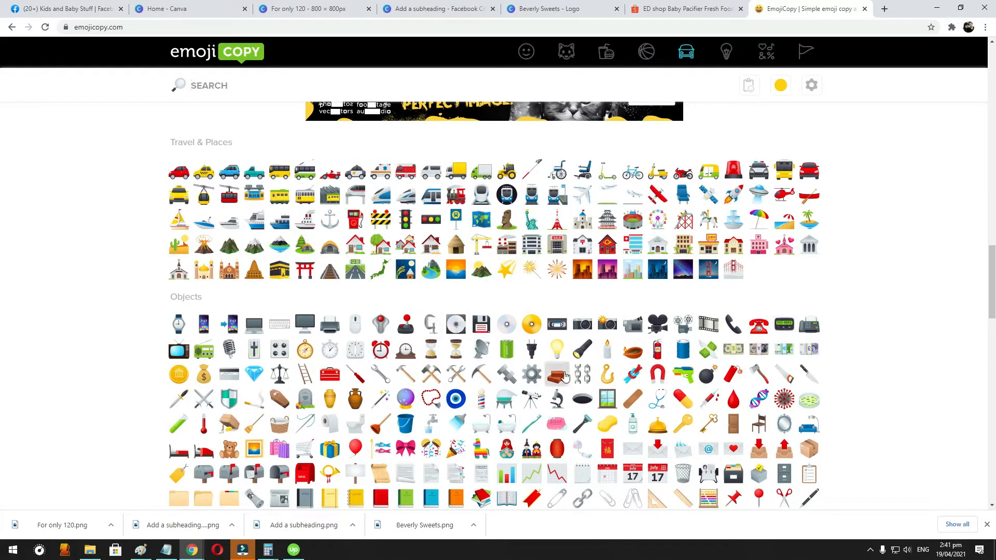
scroll(573, 322, up, 20)
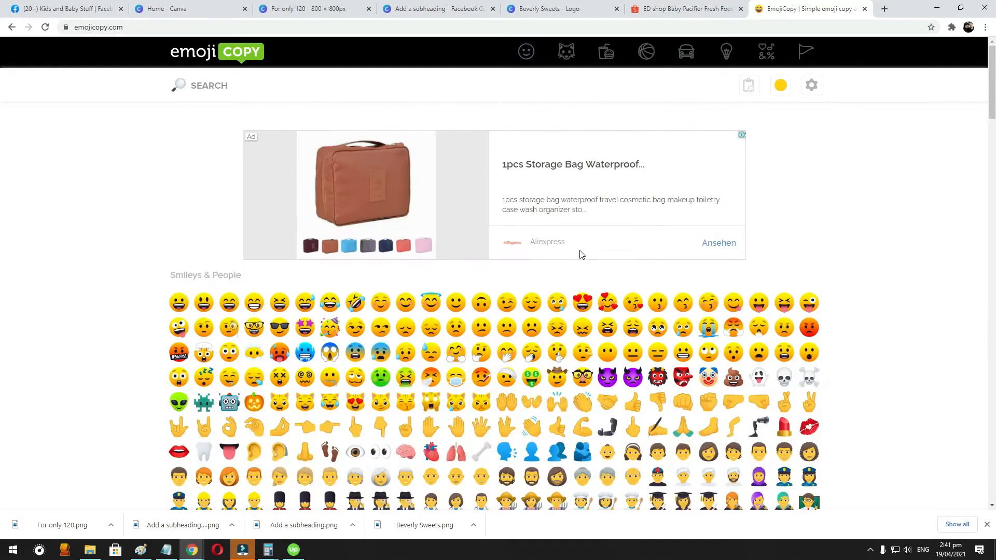
scroll(580, 254, down, 1)
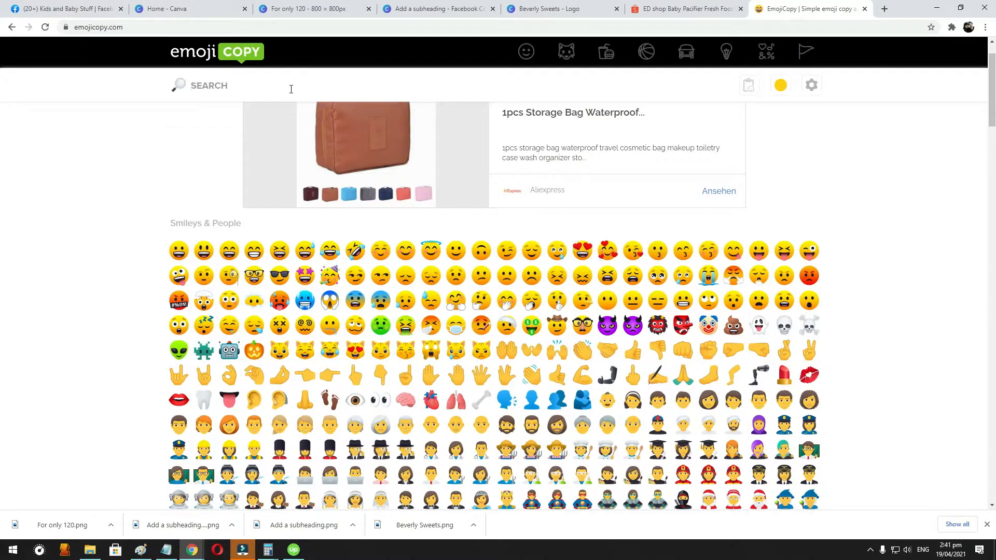
- Search the emojis for "DEAL" and clear the search term again
click(280, 84)
text(DEAL)
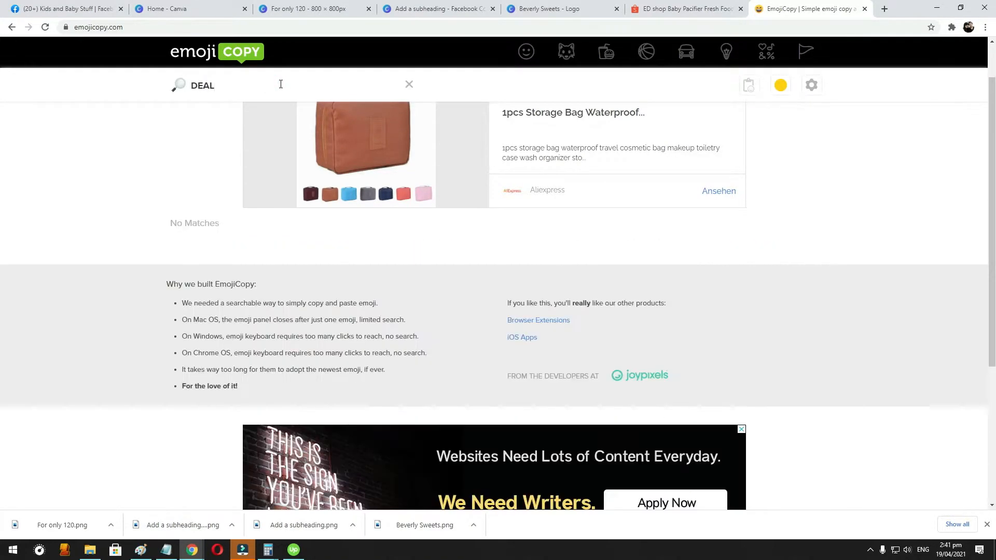
drag(251, 76, 63, 80)
key(BackSpace)
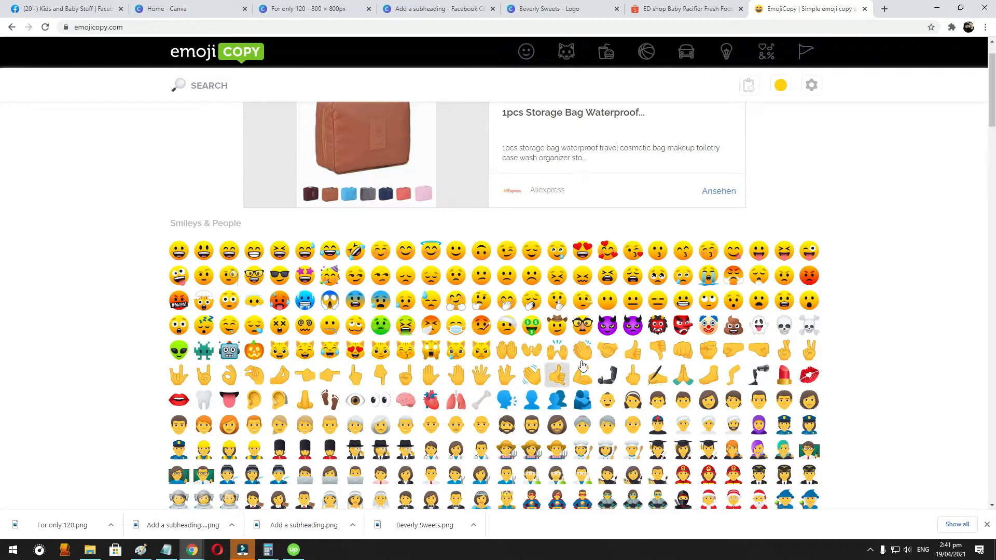
- Copy the handshake emoji and paste it before "CASH ON DELIVERY." in the Facebook post
click(606, 350)
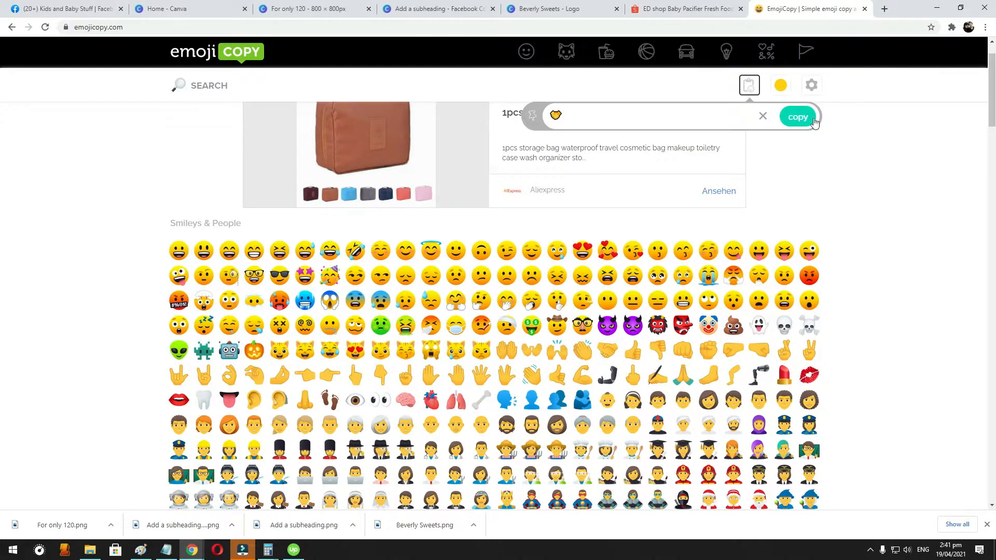
click(126, 8)
click(386, 174)
text(🤝)
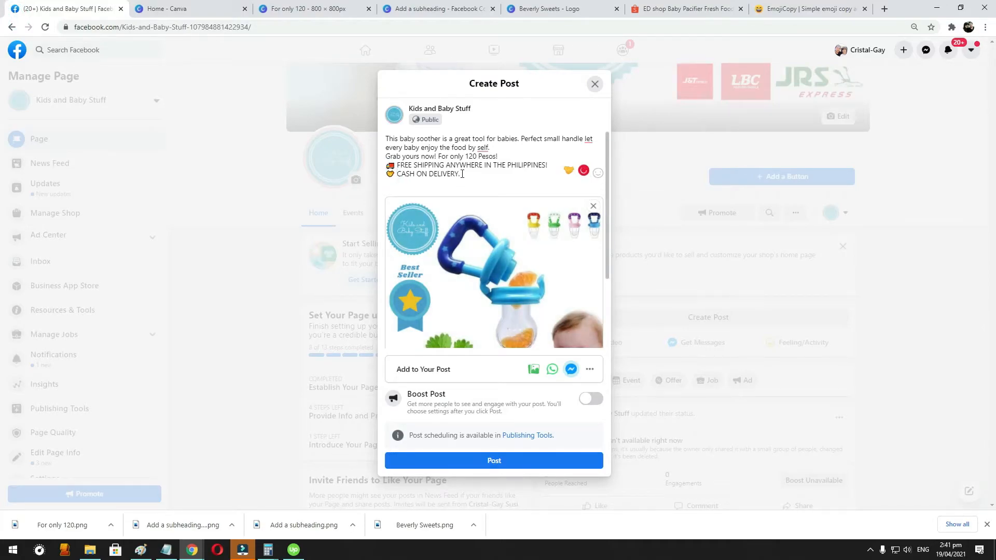
- Find the money bag emoji on EmojiCopy with "MONEY", copy it and paste it after "CASH ON DELIVERY." in the Facebook post
click(795, 10)
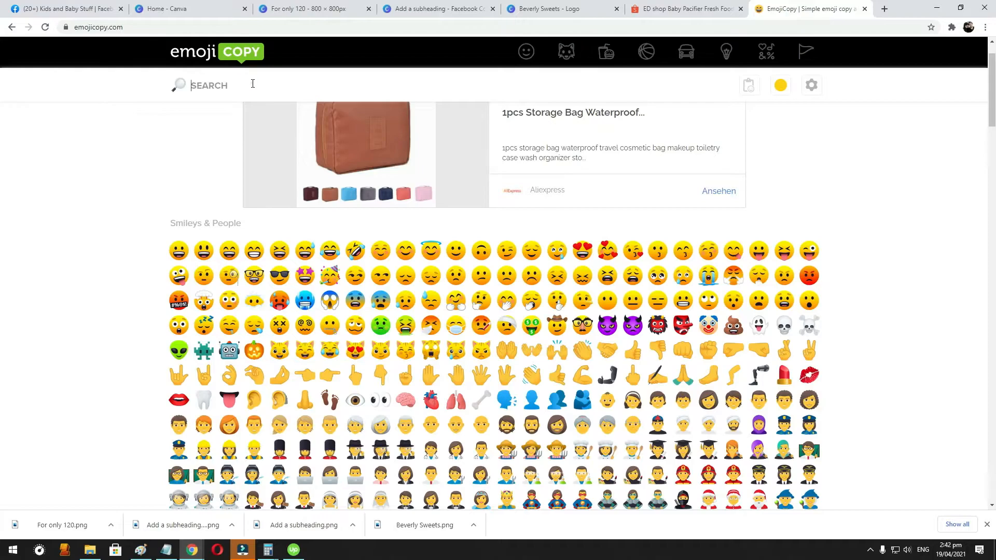
text(MONEY)
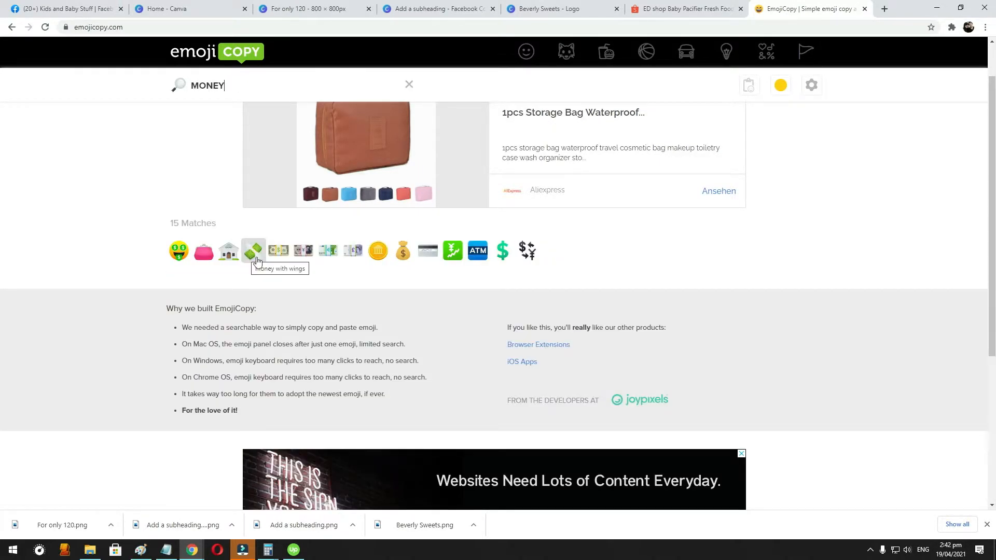
click(403, 251)
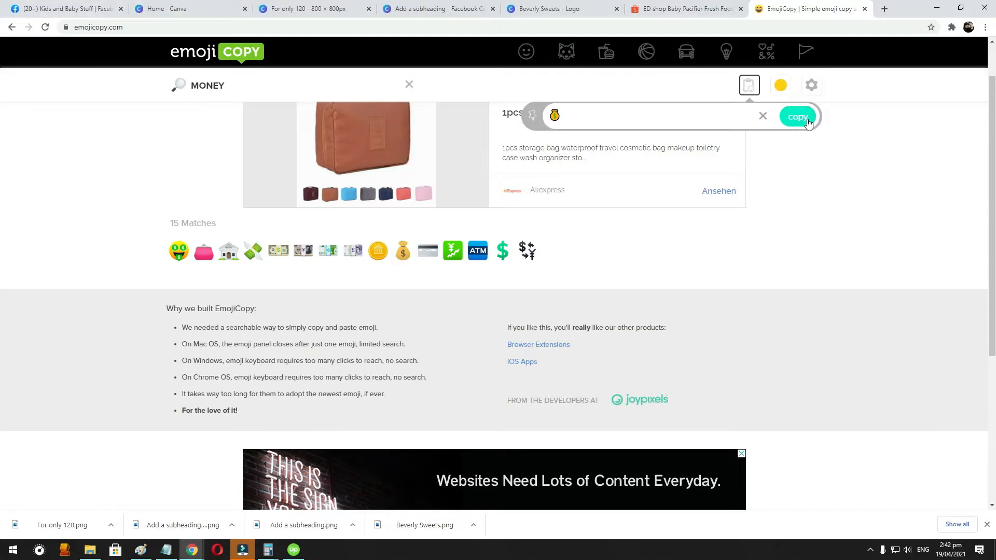
click(33, 5)
click(475, 175)
text(💰)
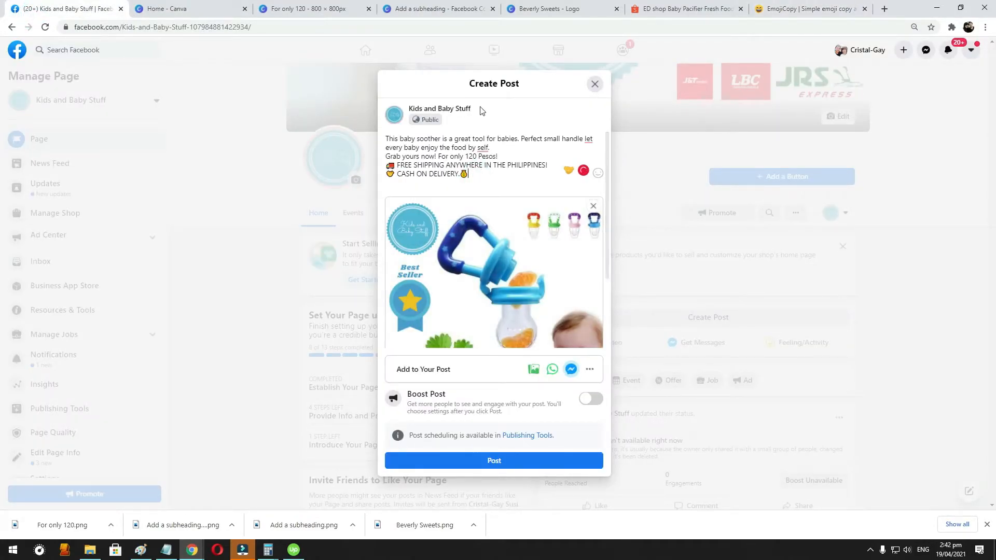
click(483, 147)
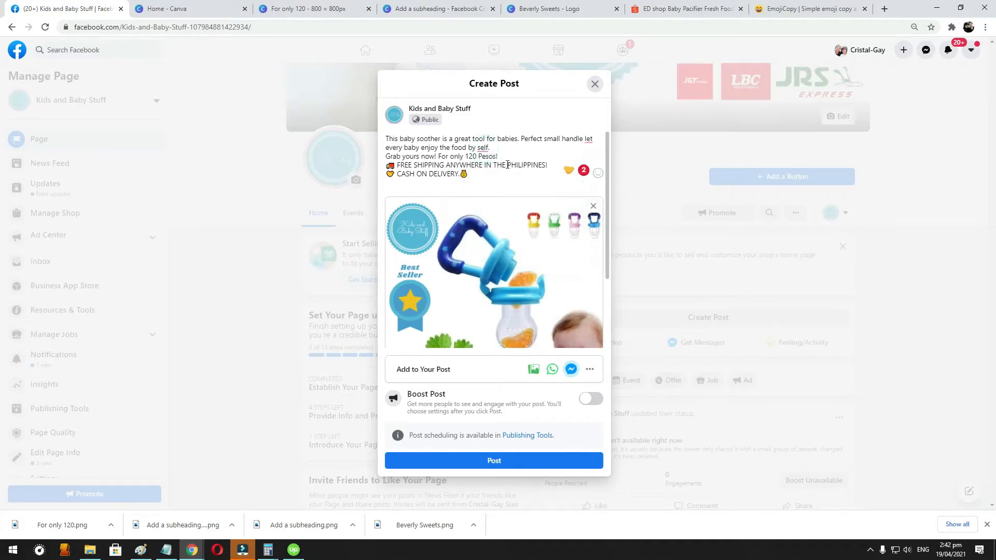
- Correct "self" to "themself" in the Facebook post's caption using the grammar suggestion
mouse_move(483, 149)
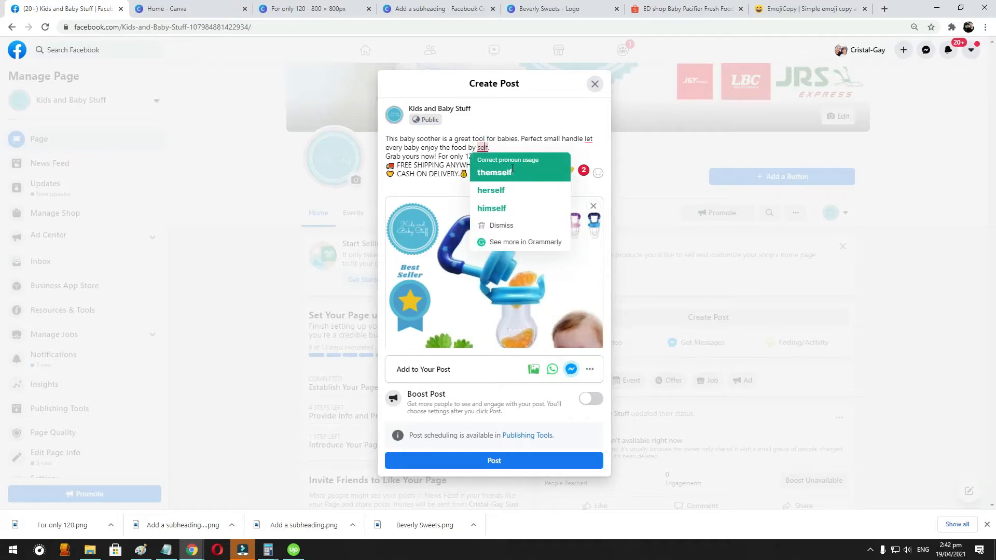
click(474, 166)
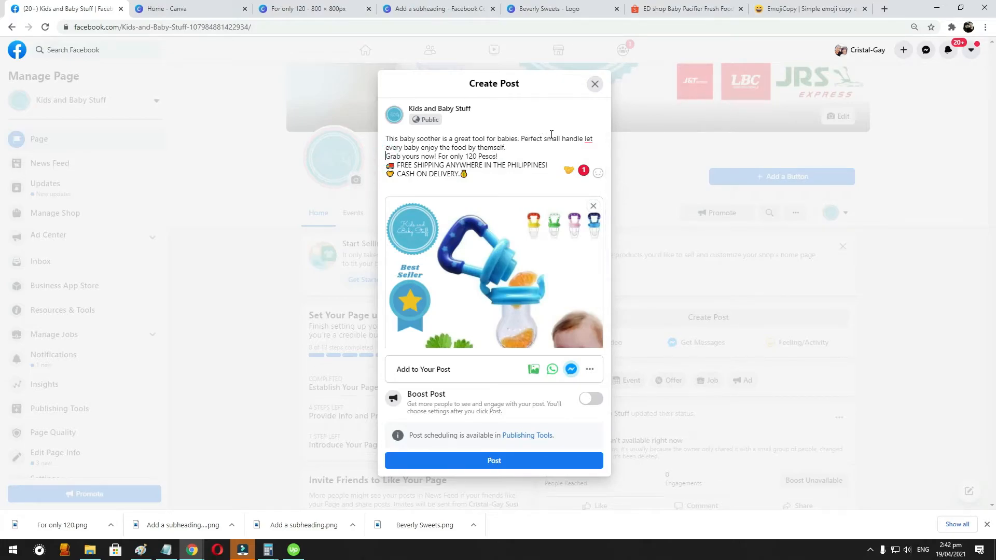
- Switch to EmojiCopy, search for "STAR" and add the yellow star emoji to the copy box
click(853, 5)
click(226, 82)
text(star)
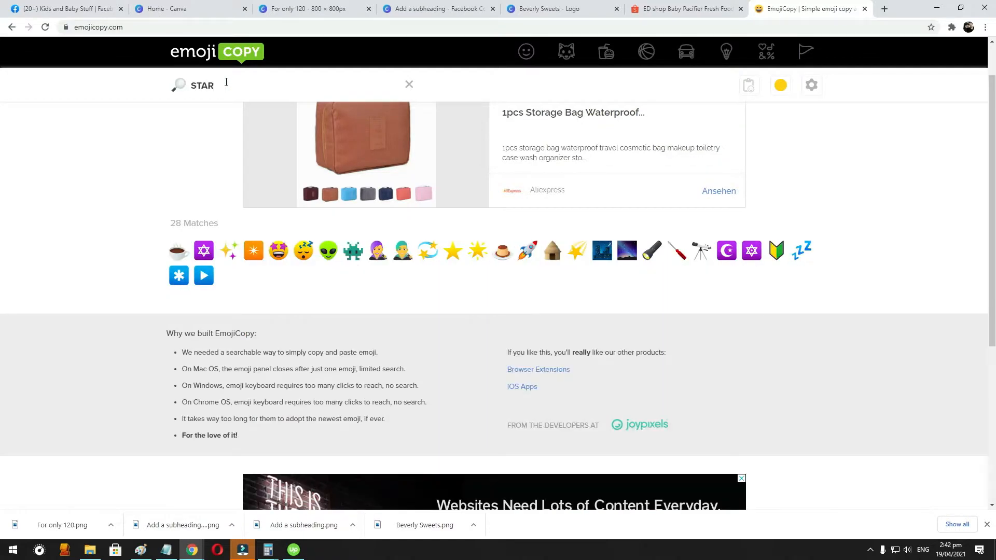
click(458, 254)
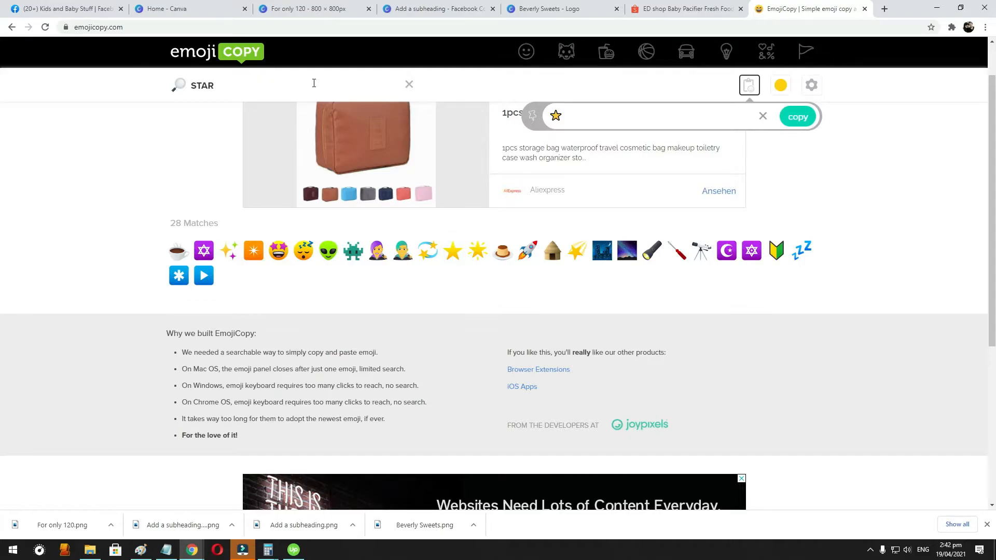
- Search the emojis for "FIRE", add the fire emoji to the copy box and cut it from there
double_click(284, 86)
text(FIRE)
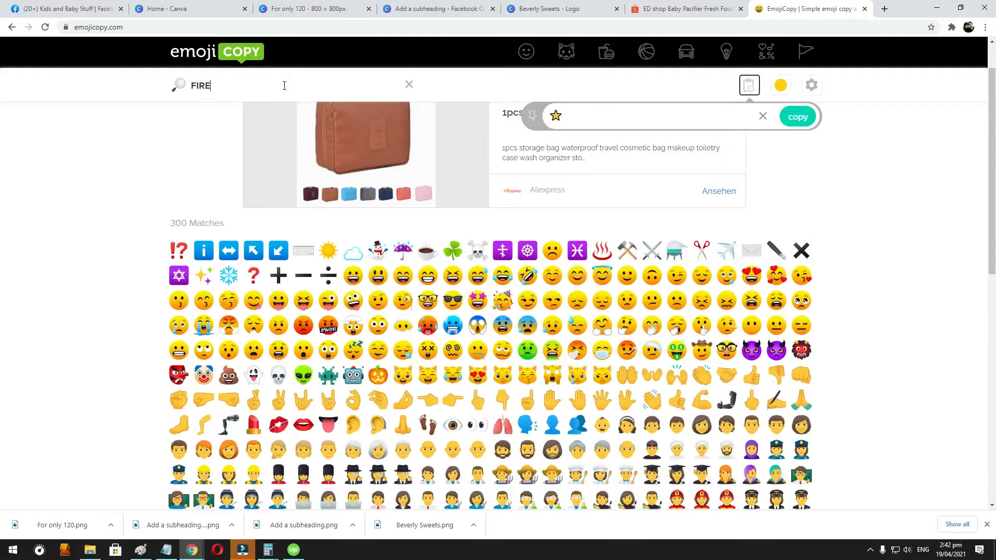
click(253, 251)
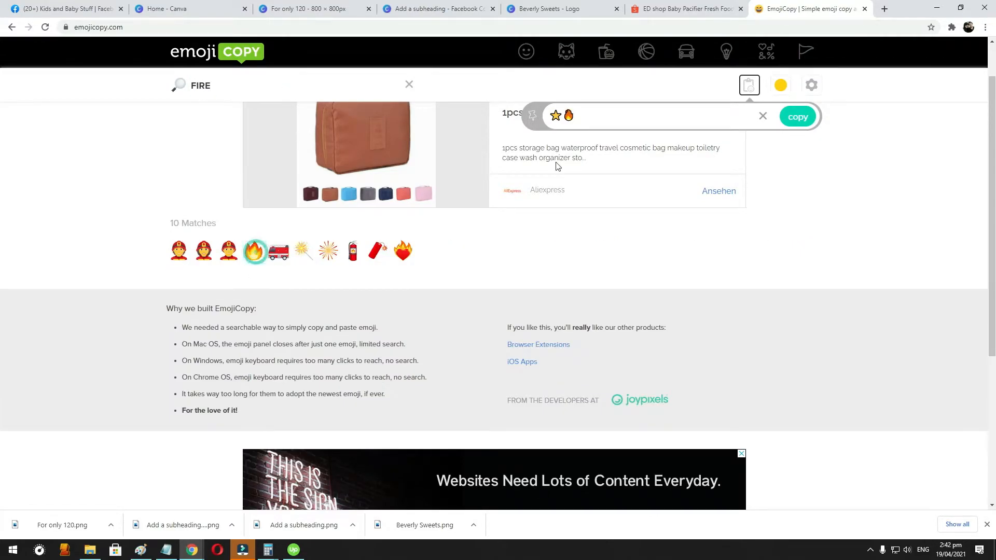
double_click(569, 119)
key(ctrl+x)
- Paste the fire emoji before and after "Grab yours now! For only 120 Pesos!" in the Facebook post
click(23, 9)
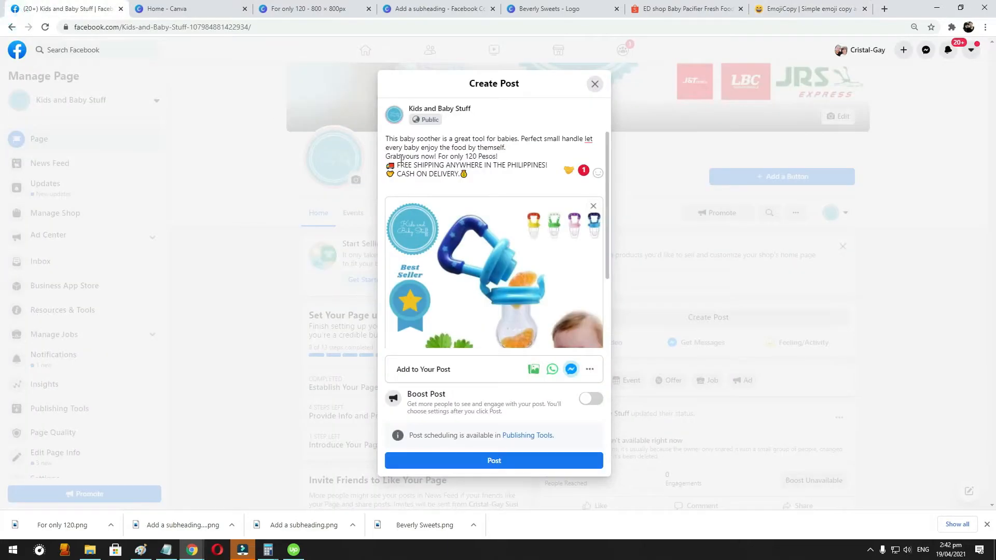
click(386, 156)
key(ctrl+v)
click(507, 156)
key(ctrl+v)
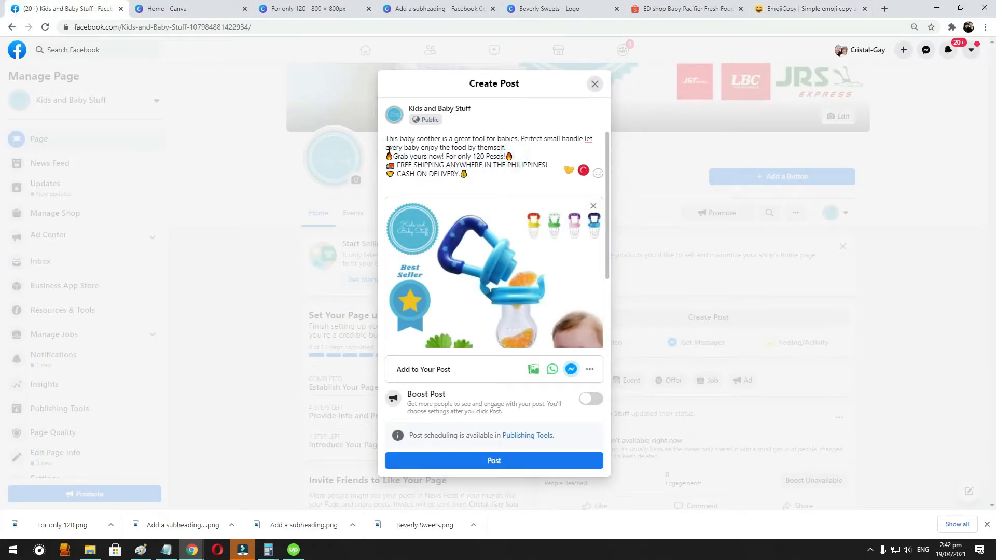
- Paste the fire emoji at the start and end of the baby soother description in the post
click(387, 139)
key(ctrl+v)
click(517, 147)
key(ctrl+v)
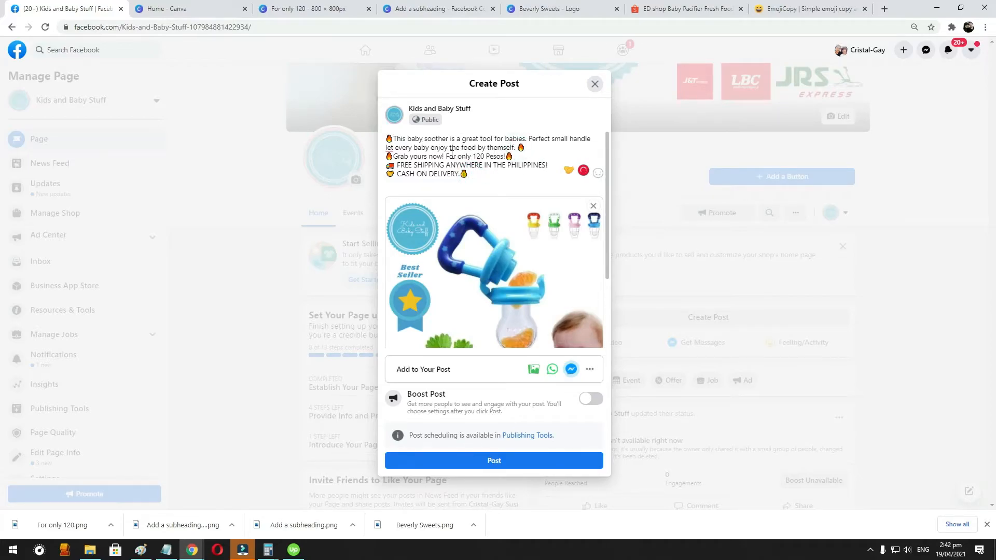
- Add a "- - -" separator line and the line "To ORDER message us (Y)" below the cash on delivery line
click(496, 172)
key(Return)
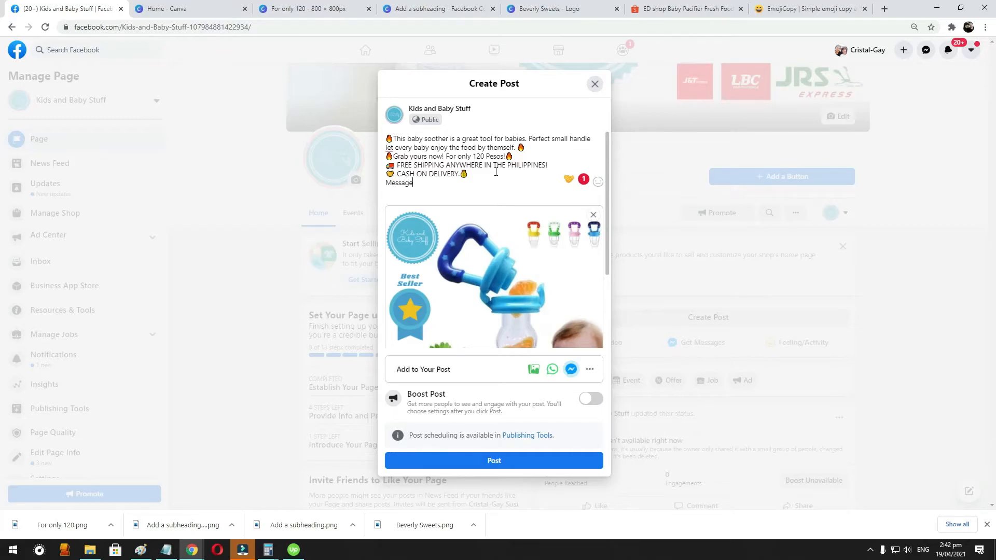
click(496, 172)
key(Return)
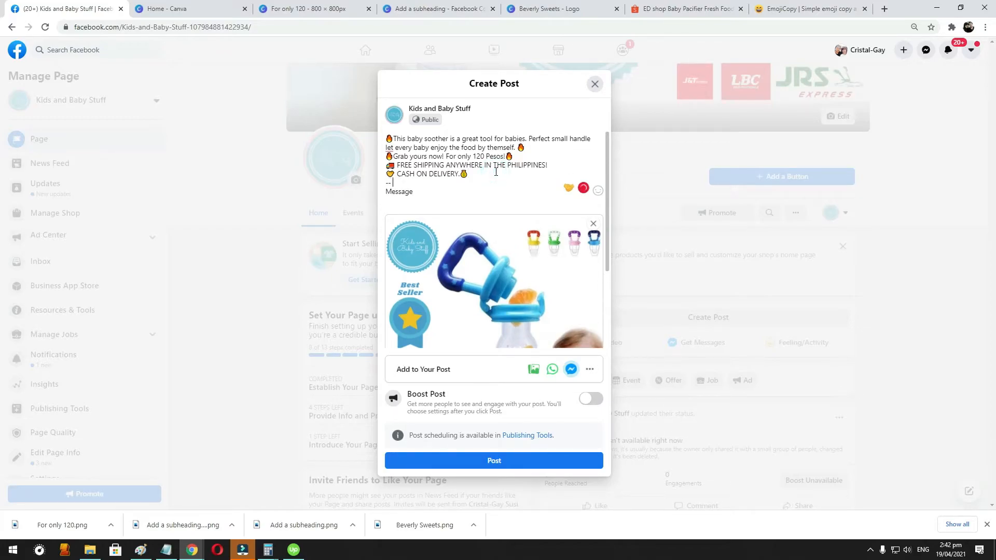
text(To ORDER)
key(shift+Right)
text(m)
key(Right)
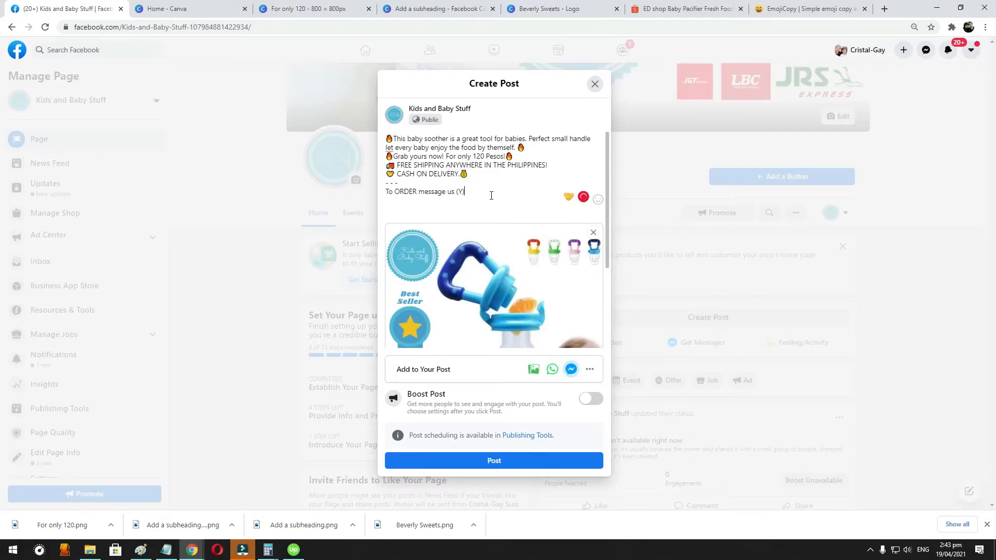
- Add the shop's contact phone number on a new last line of the caption, in international format with +63
key(Return)
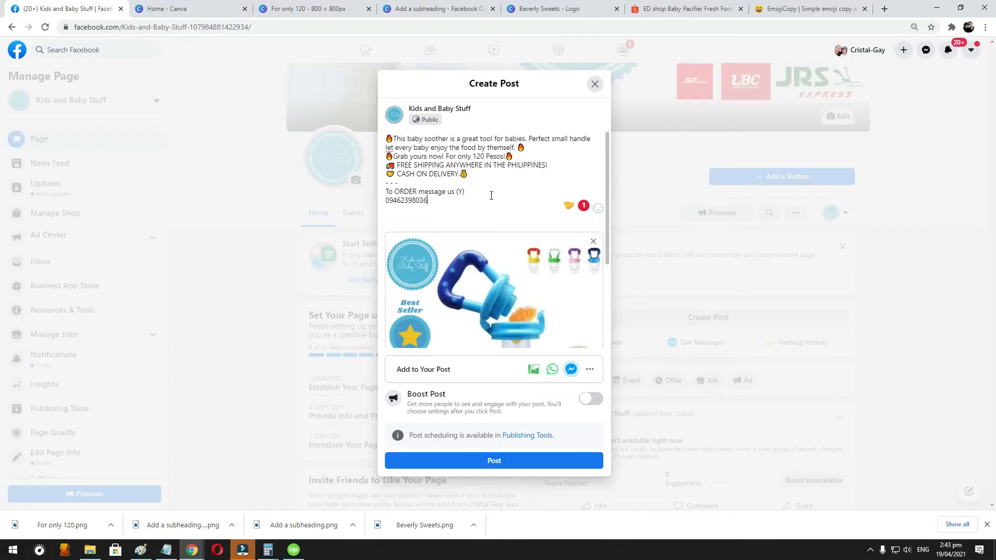
click(379, 200)
key(Delete)
text(+63)
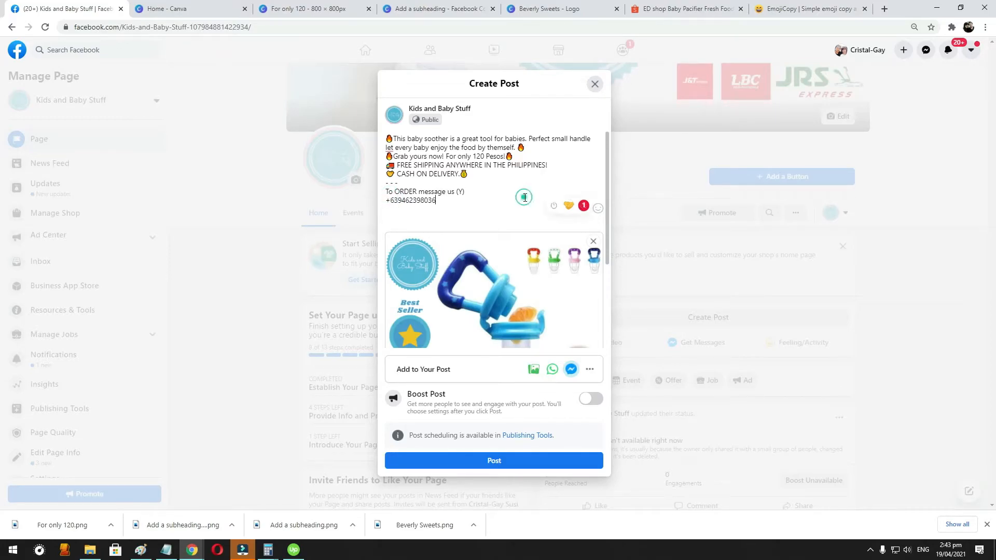
- Check the post preview, publish the post and dismiss the suggestion to turn it into an offer
scroll(523, 149, down, 1)
scroll(524, 149, down, 3)
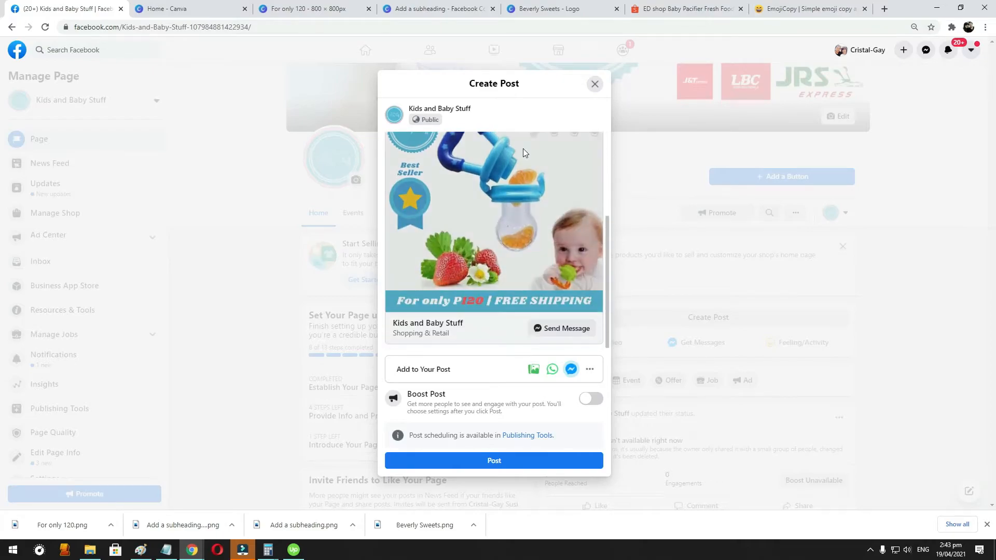
click(523, 465)
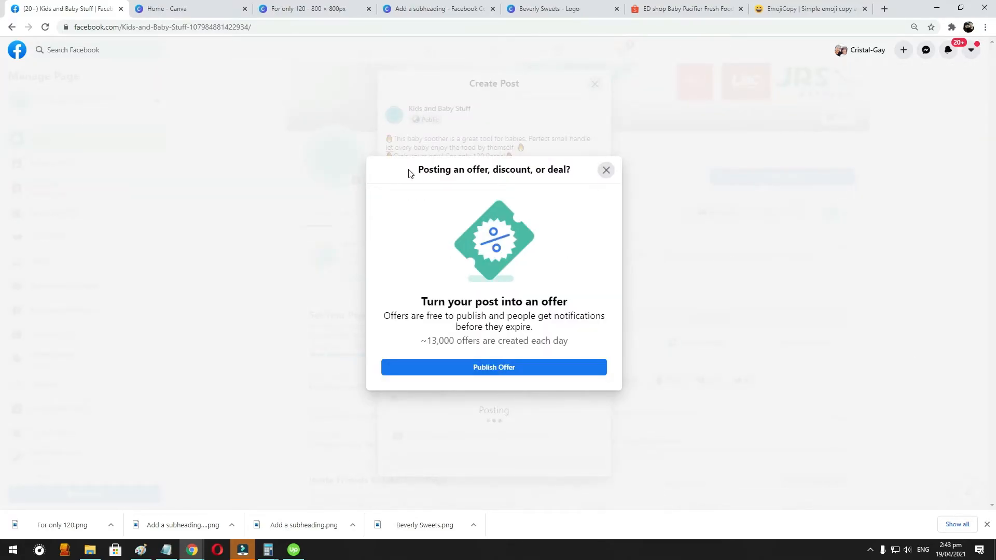
click(606, 171)
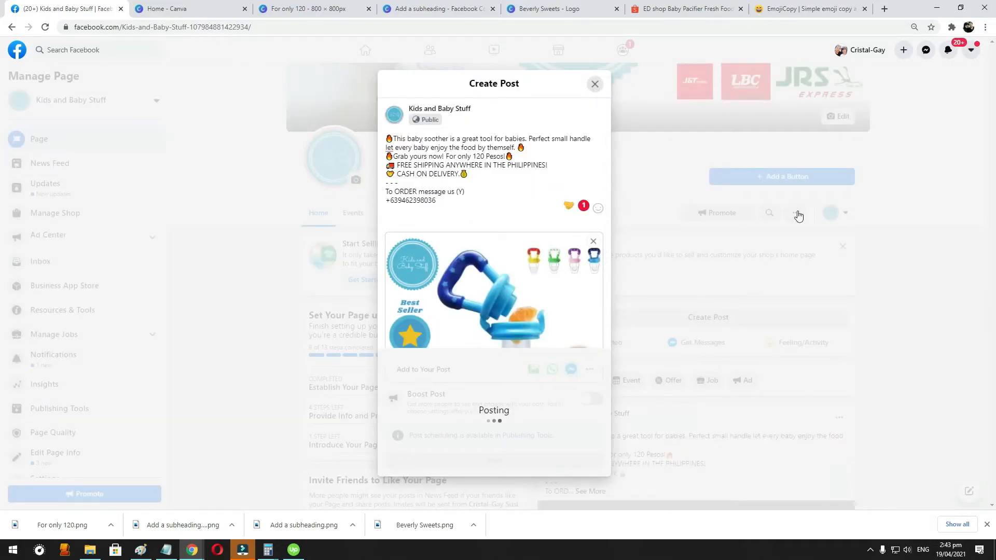
- Expand the full caption of the published soother post and review its text, image and message option on the page
scroll(629, 286, down, 3)
scroll(629, 286, down, 4)
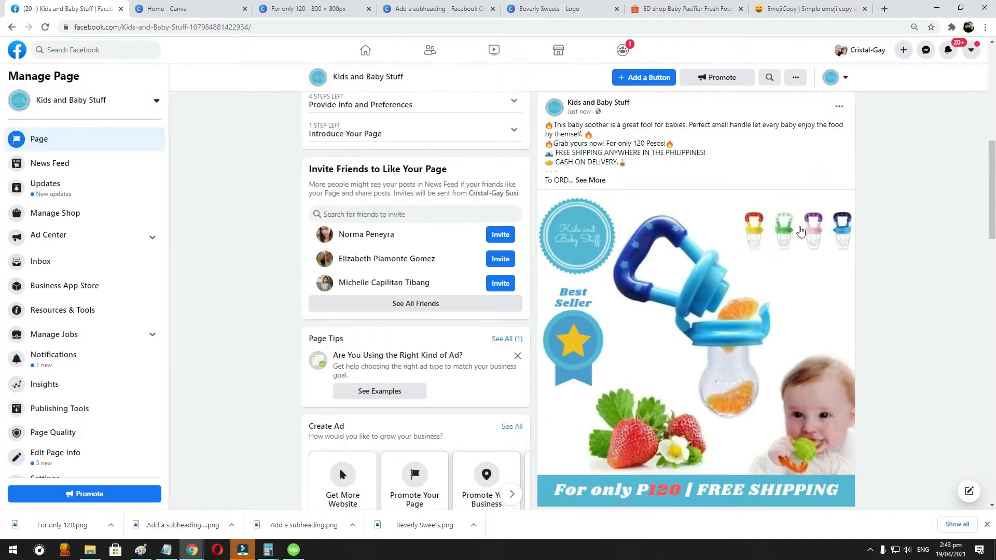
scroll(596, 190, up, 1)
click(590, 180)
scroll(853, 209, down, 1)
scroll(853, 207, down, 1)
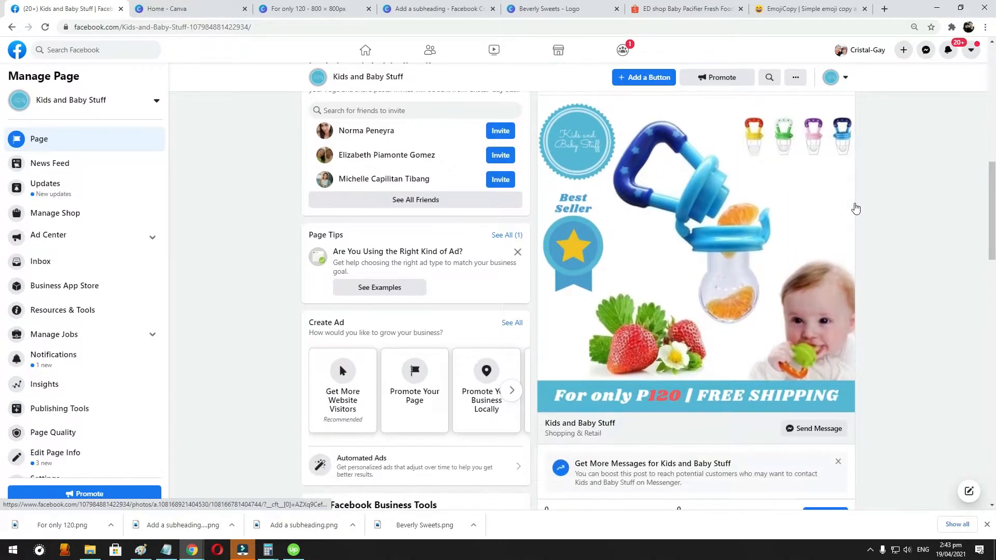
scroll(854, 207, up, 2)
scroll(707, 320, down, 2)
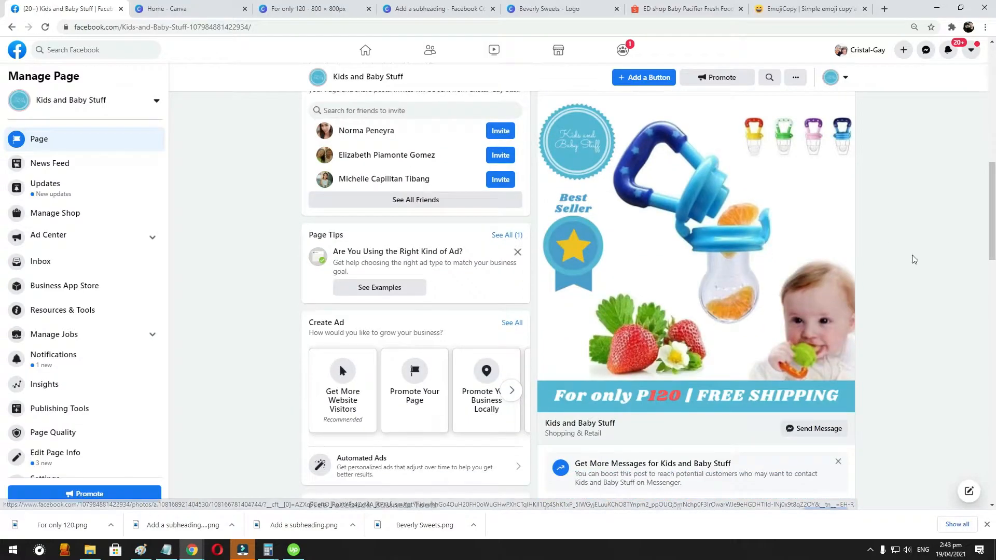
scroll(715, 222, up, 2)
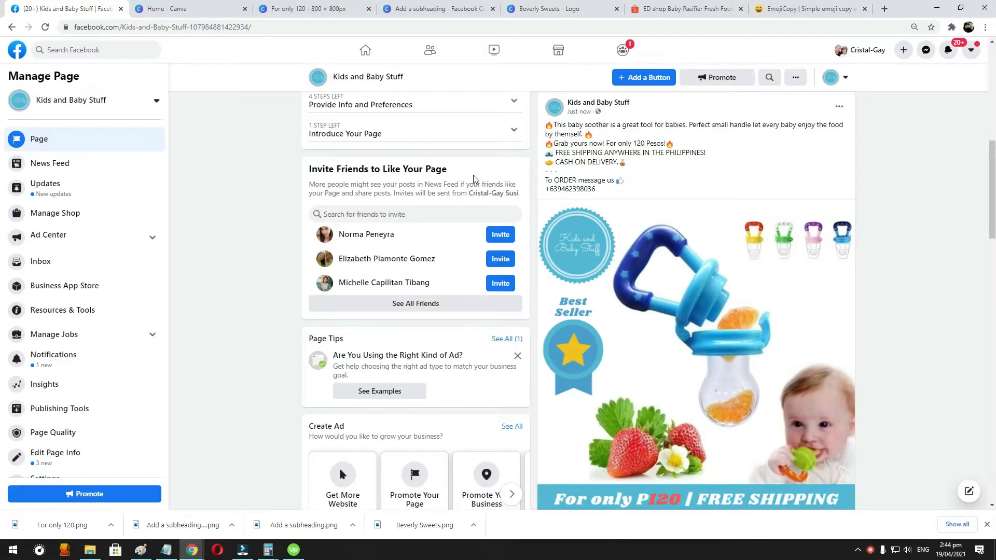
scroll(520, 244, up, 2)
scroll(620, 263, down, 8)
scroll(620, 263, up, 10)
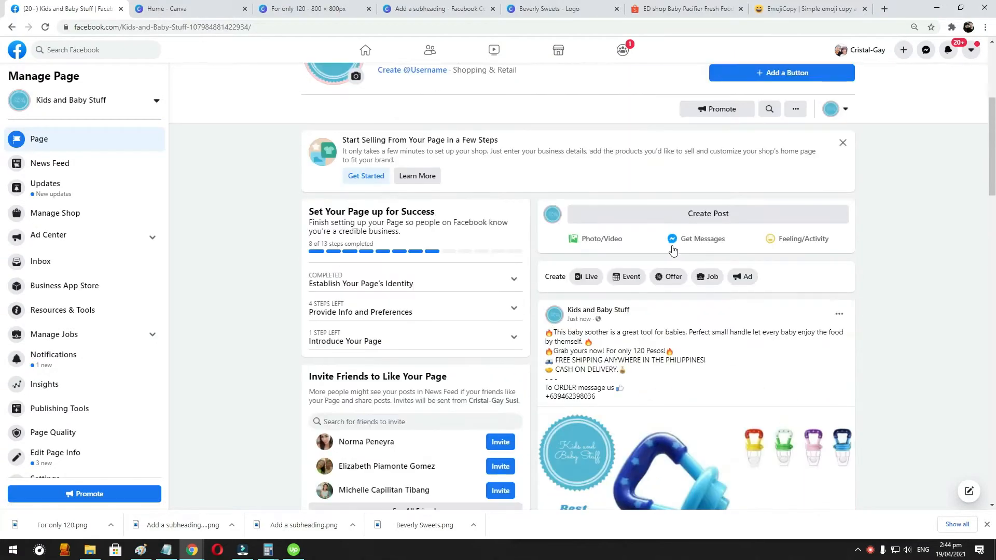
scroll(727, 210, down, 3)
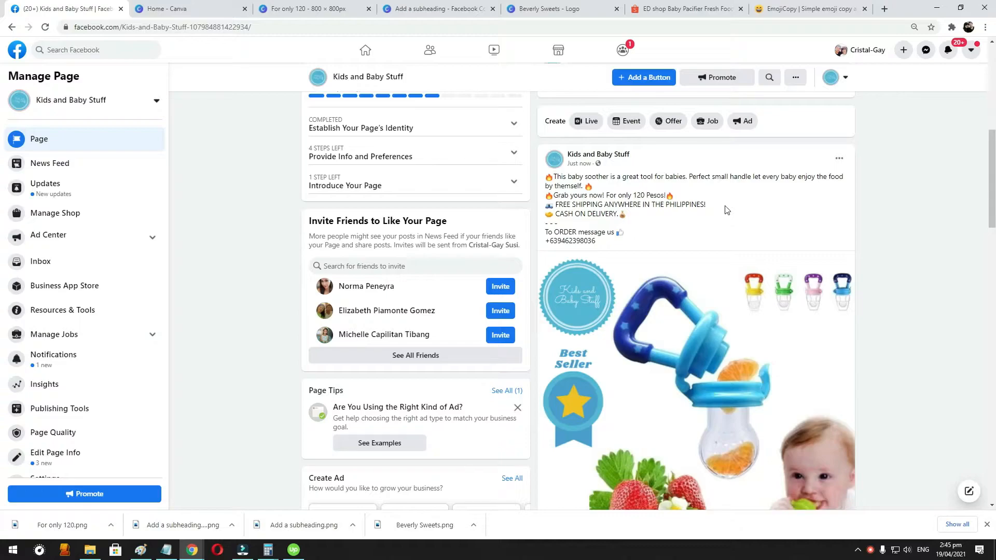
scroll(783, 241, down, 9)
scroll(669, 207, up, 3)
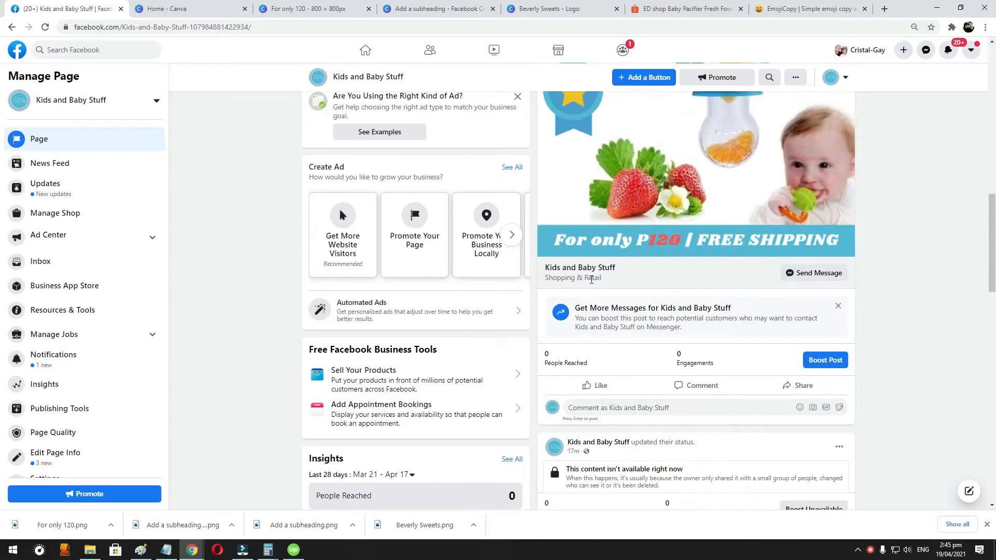
scroll(591, 280, up, 4)
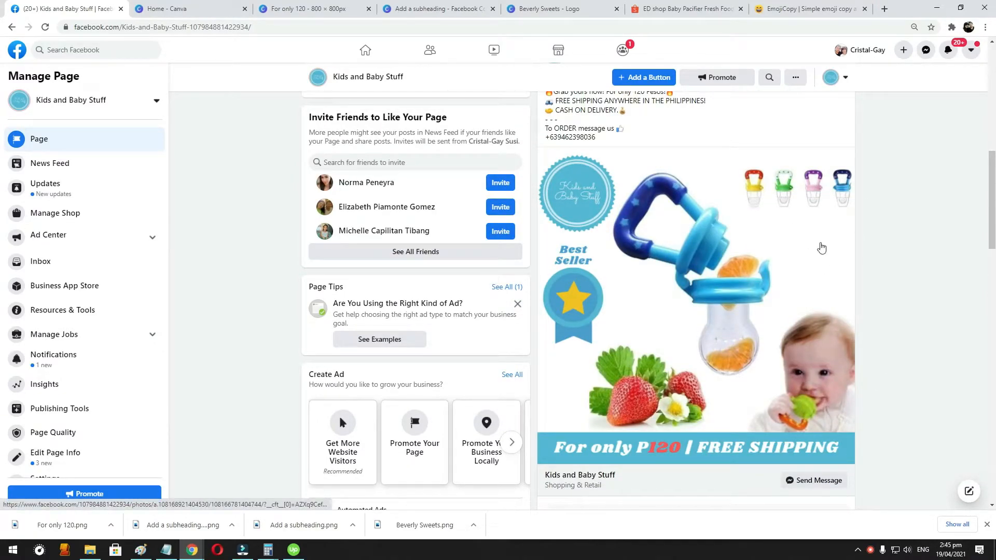
scroll(741, 250, down, 3)
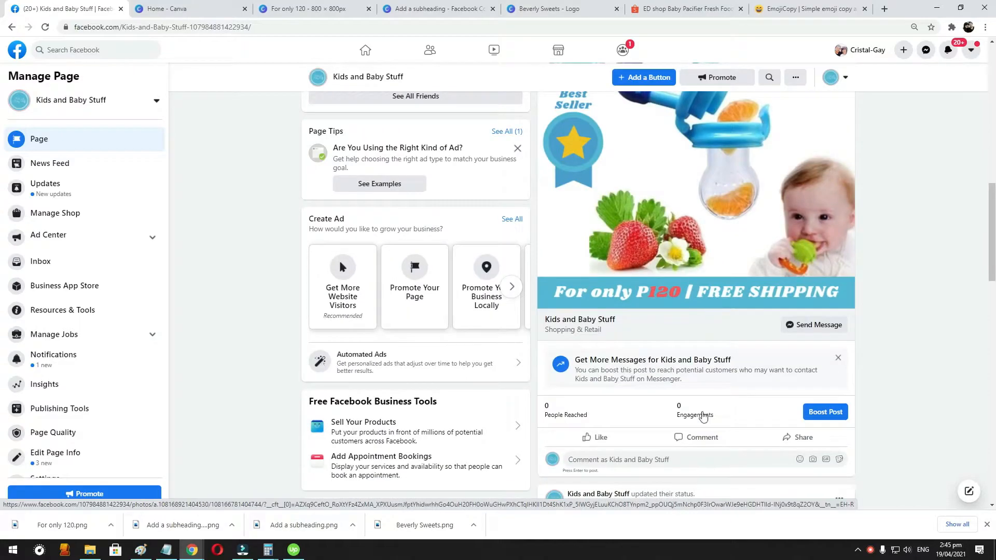
- Start a comment on the soother post, and copy the packaged parcel photo from a customer review on the Shopee listing
click(697, 441)
scroll(680, 407, down, 3)
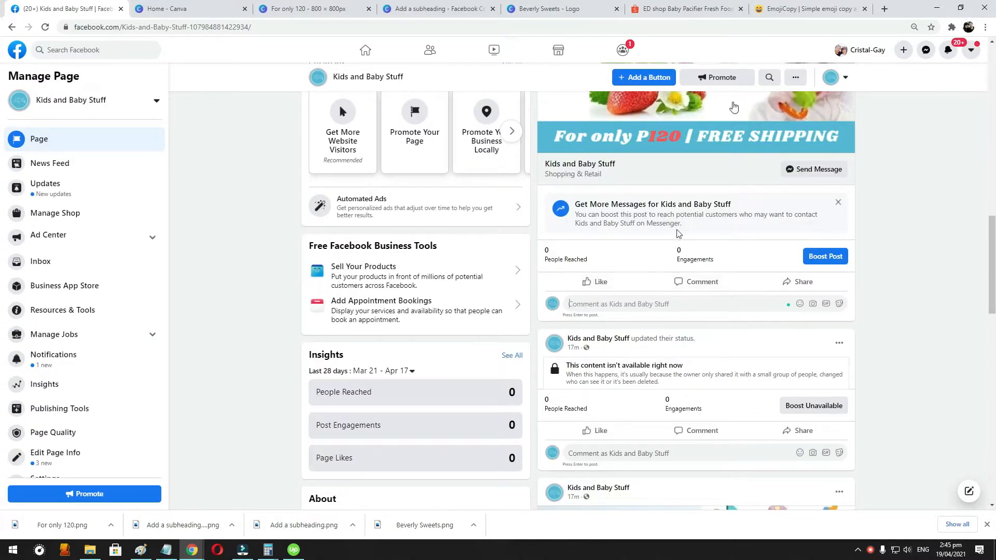
click(676, 8)
scroll(472, 286, down, 10)
scroll(526, 289, up, 1)
scroll(506, 255, down, 4)
scroll(334, 305, down, 7)
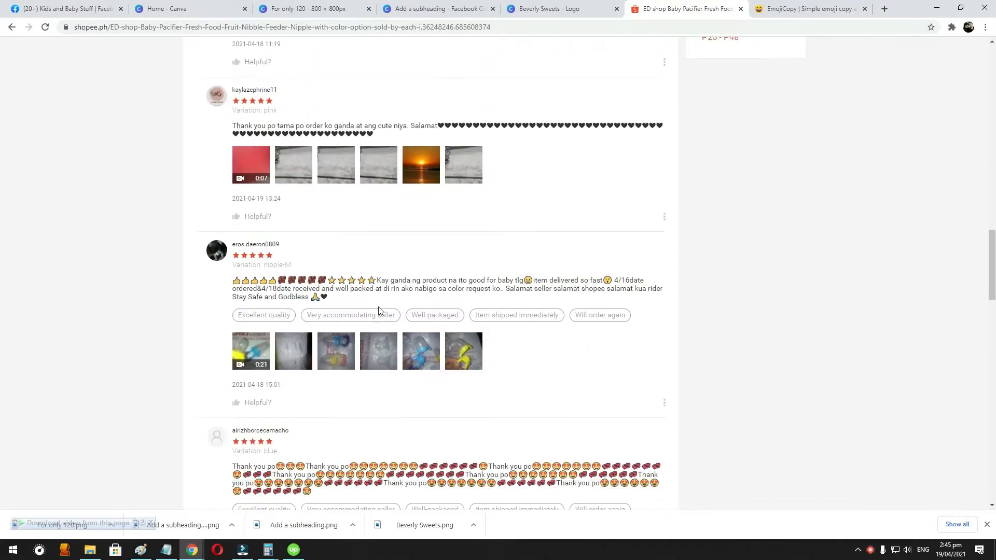
scroll(455, 309, up, 2)
click(295, 196)
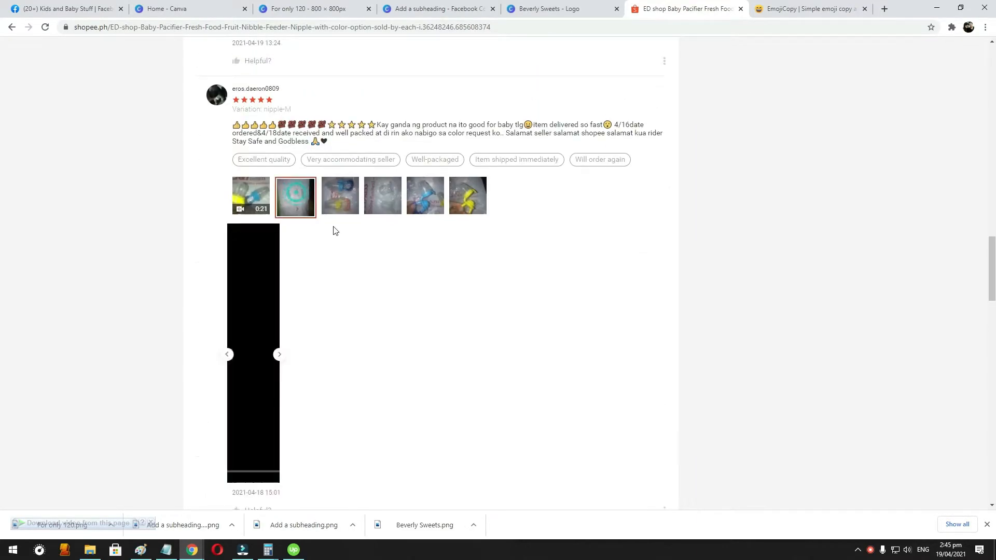
right_click(317, 296)
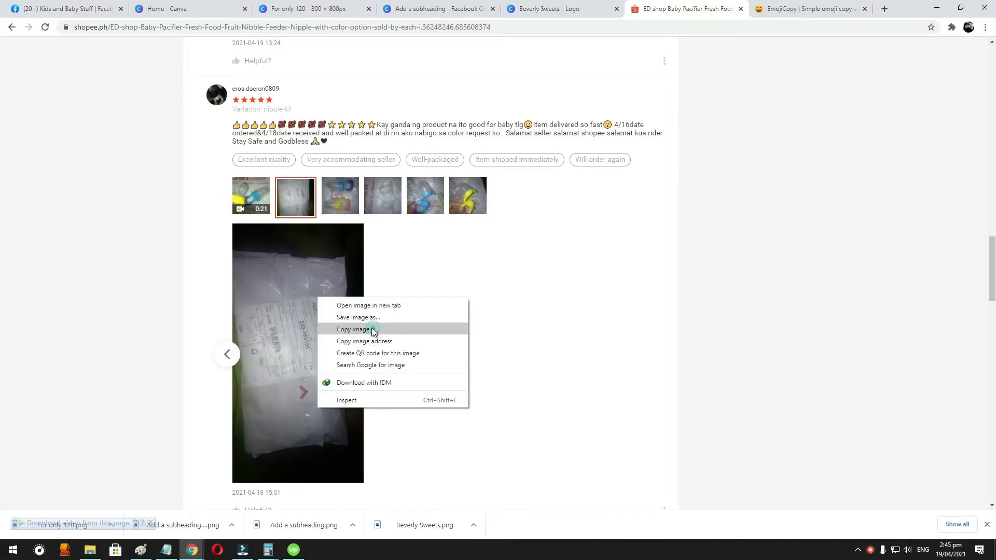
click(369, 327)
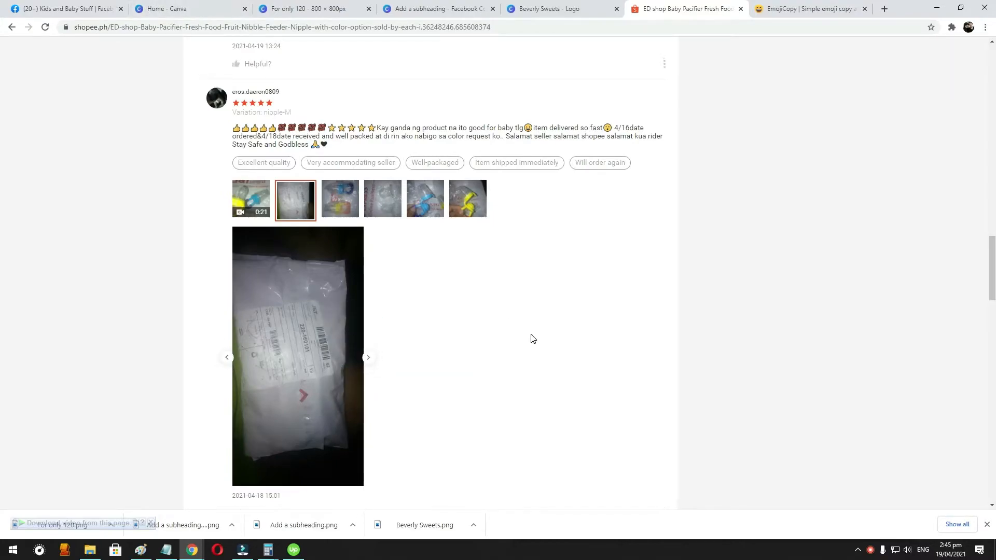
scroll(529, 337, up, 5)
scroll(529, 338, down, 4)
- Attach the copied parcel photo to the comment on the Facebook post and publish it with "Proof of shipping" and three red hearts
click(176, 7)
click(67, 8)
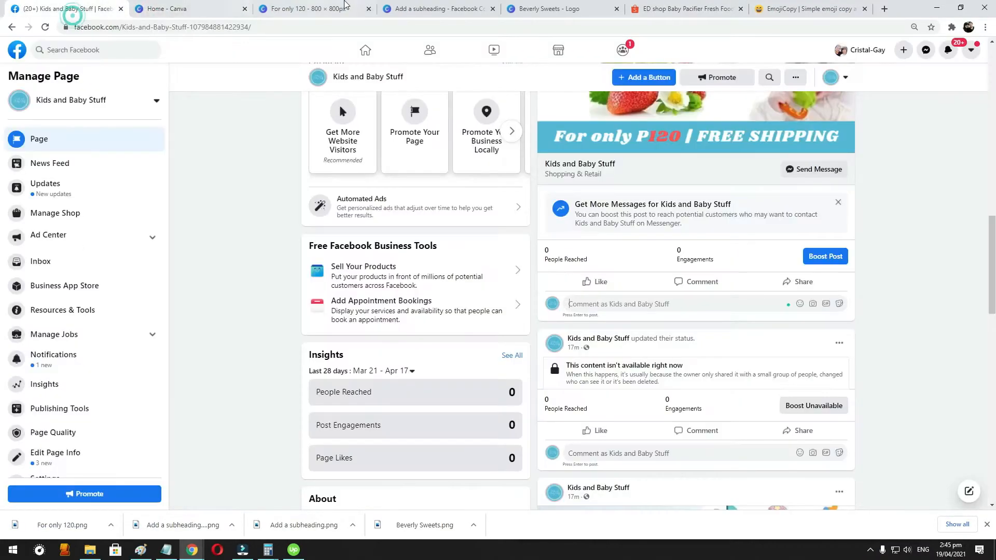
key(ctrl+v)
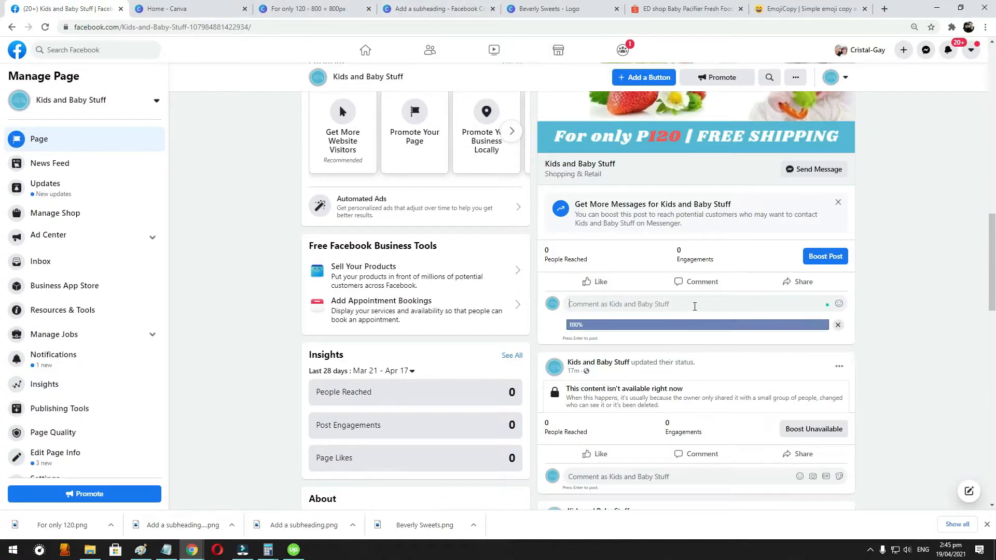
text(Pro)
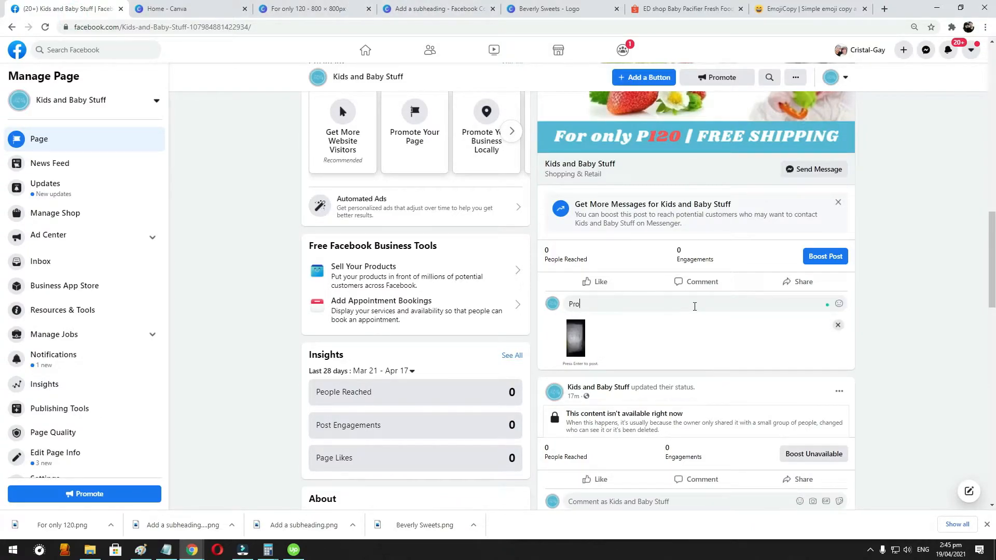
text(of of shipping)
key(ctrl+v)
text(3)
key(Return)
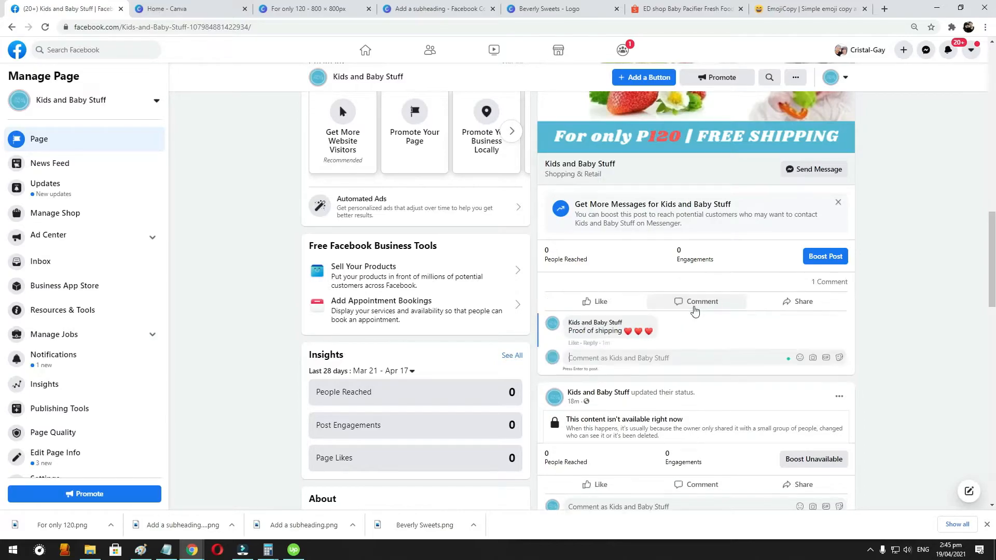
- Return to the Shopee listing and copy the customer review photo showing the two bagged feeders, one blue and one yellow
scroll(694, 312, up, 3)
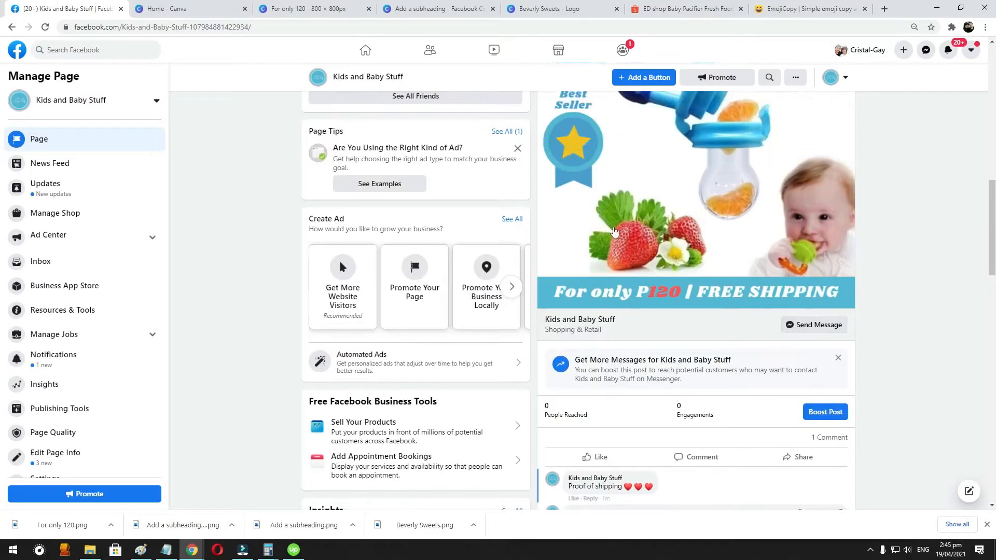
scroll(588, 283, down, 5)
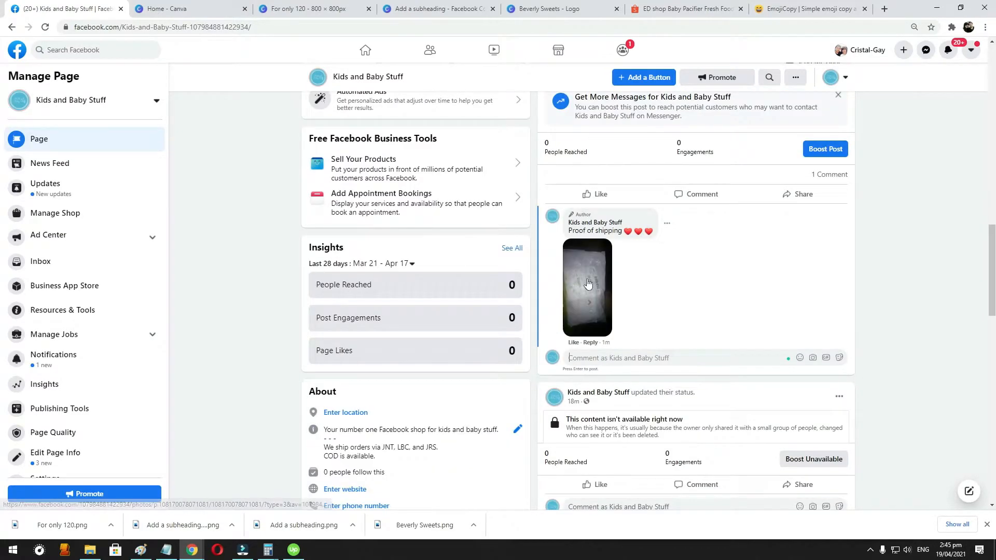
click(793, 9)
click(707, 4)
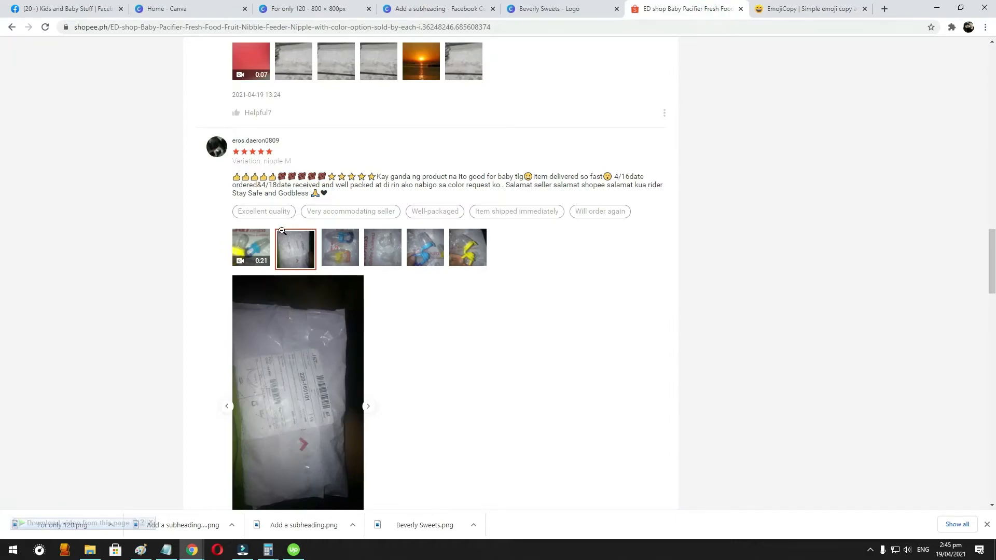
click(253, 249)
click(310, 248)
click(340, 248)
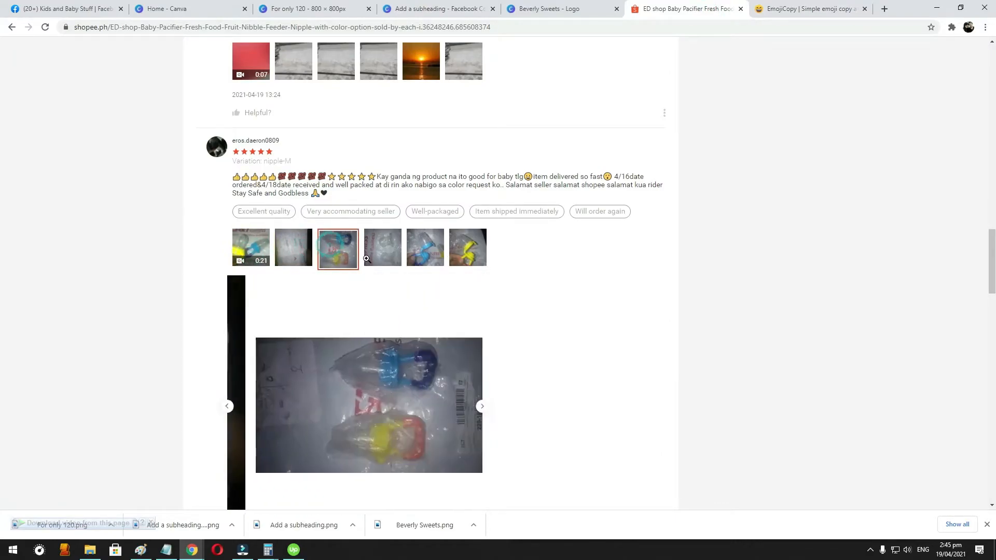
right_click(406, 382)
click(440, 414)
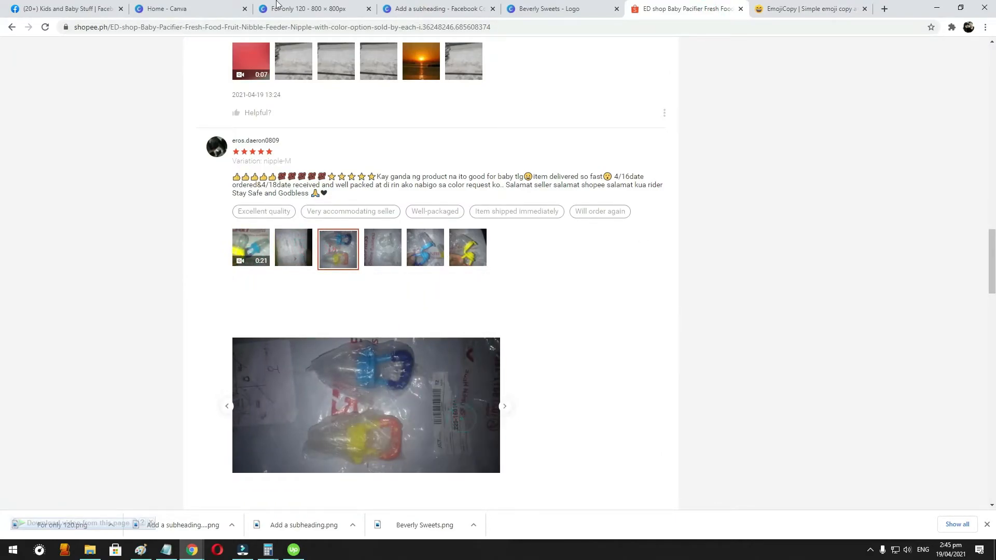
- Publish the copied feeder photo as a new comment on the Facebook soother post, and copy the order contact lines from the post's caption
click(73, 9)
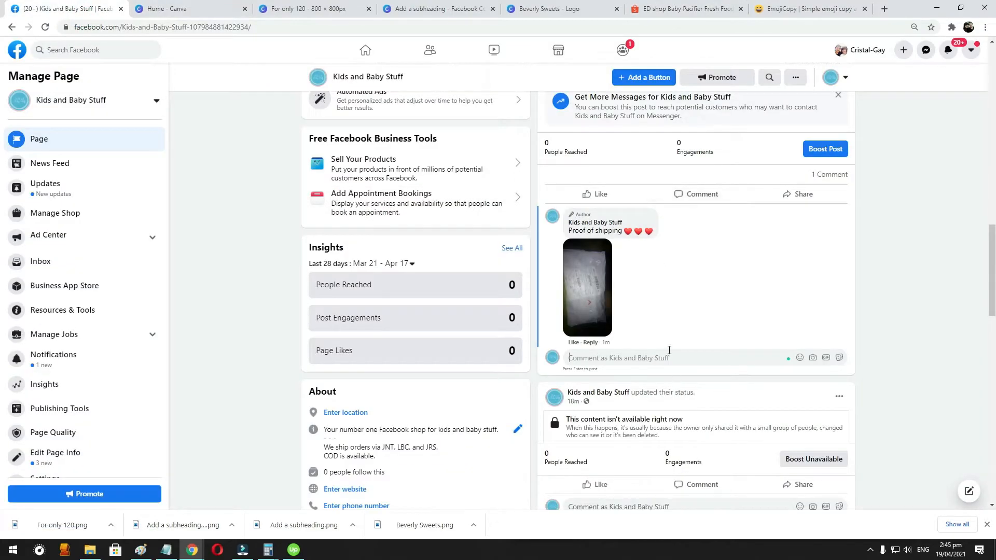
key(ctrl+v)
scroll(666, 311, up, 8)
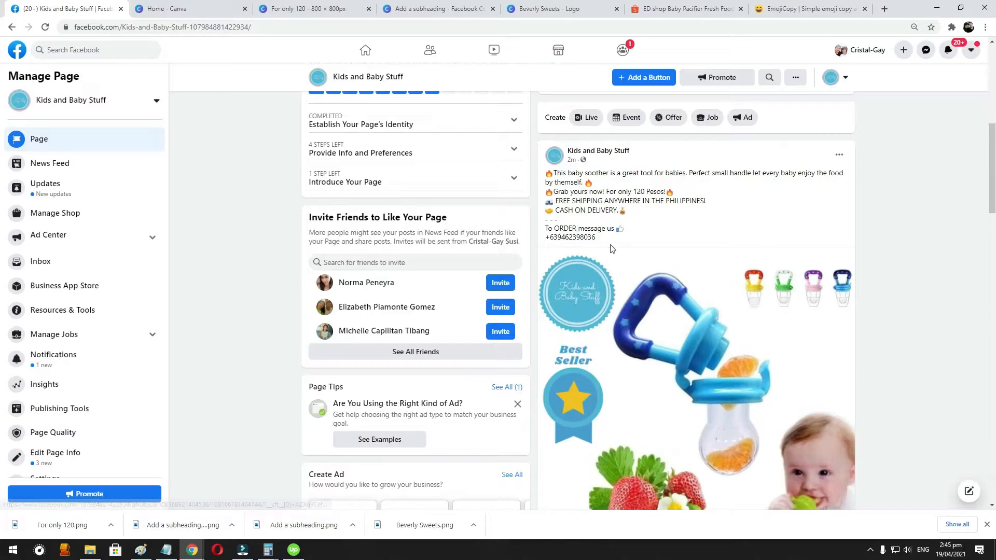
drag(605, 240, 545, 229)
scroll(753, 293, down, 4)
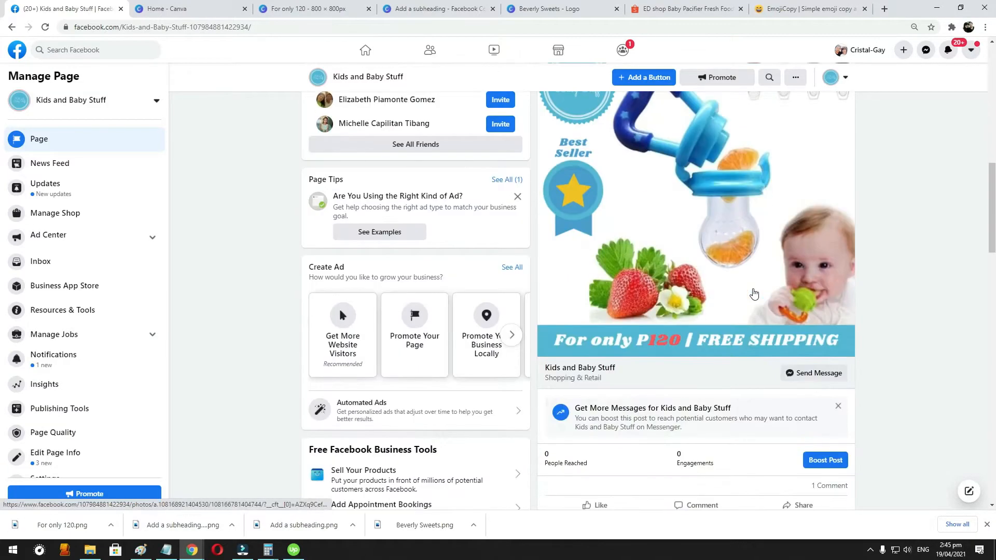
scroll(742, 350, down, 7)
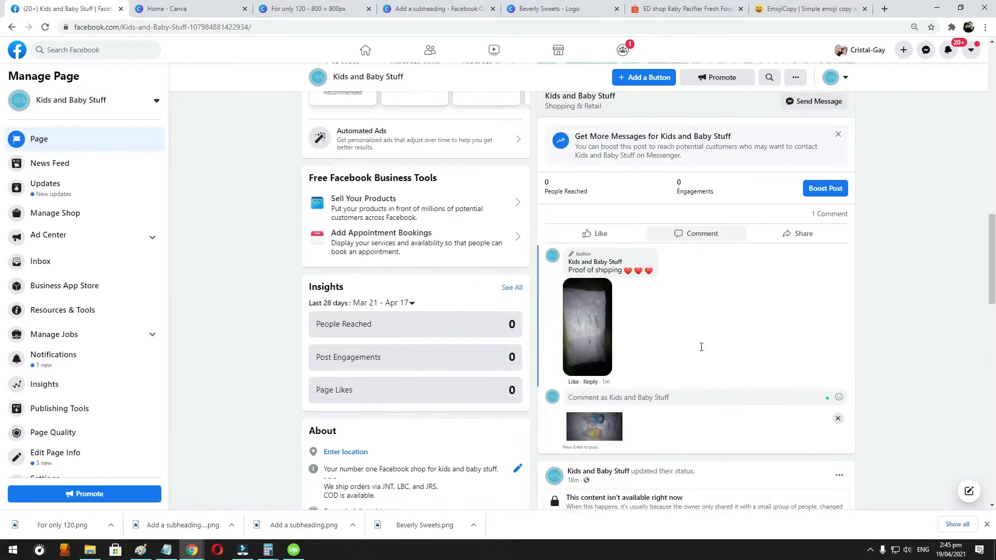
key(Return)
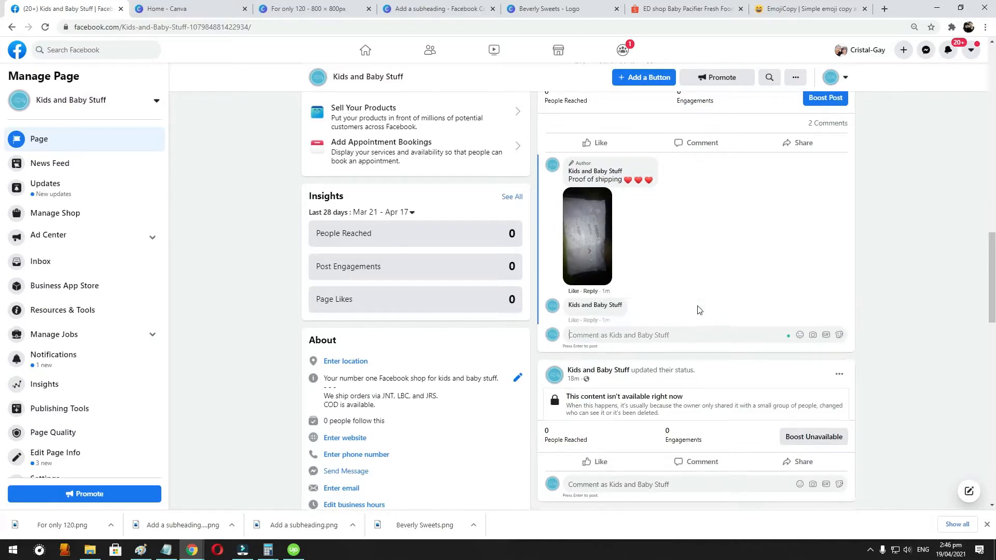
- Publish a comment on the soother post with the copied "To ORDER message us" line and contact phone number
scroll(706, 300, up, 1)
scroll(674, 280, up, 3)
scroll(667, 312, down, 6)
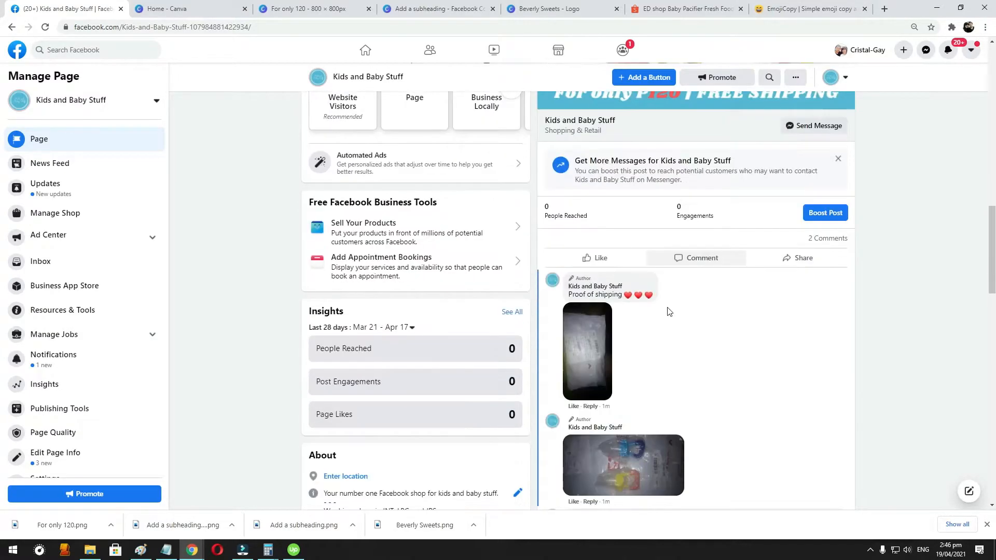
key(ctrl+v)
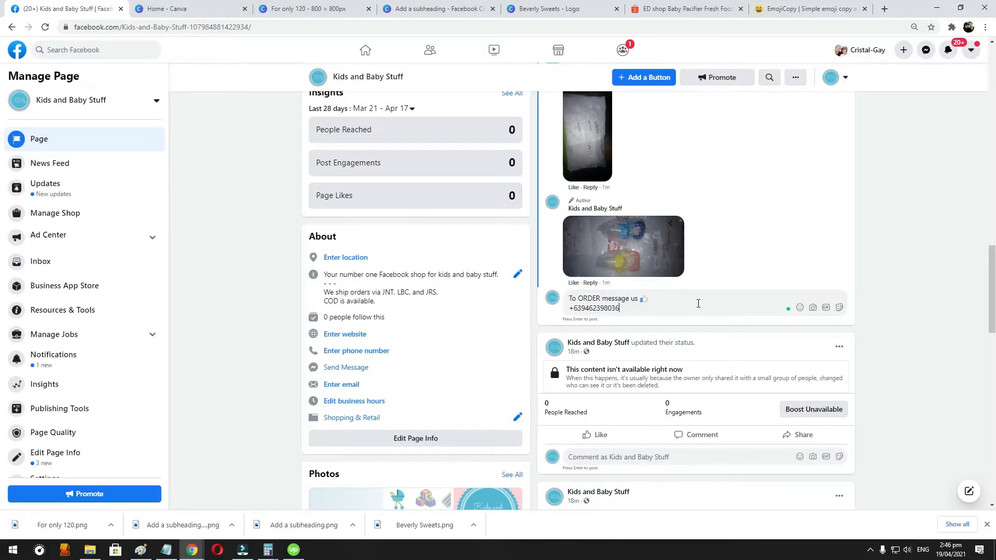
key(Return)
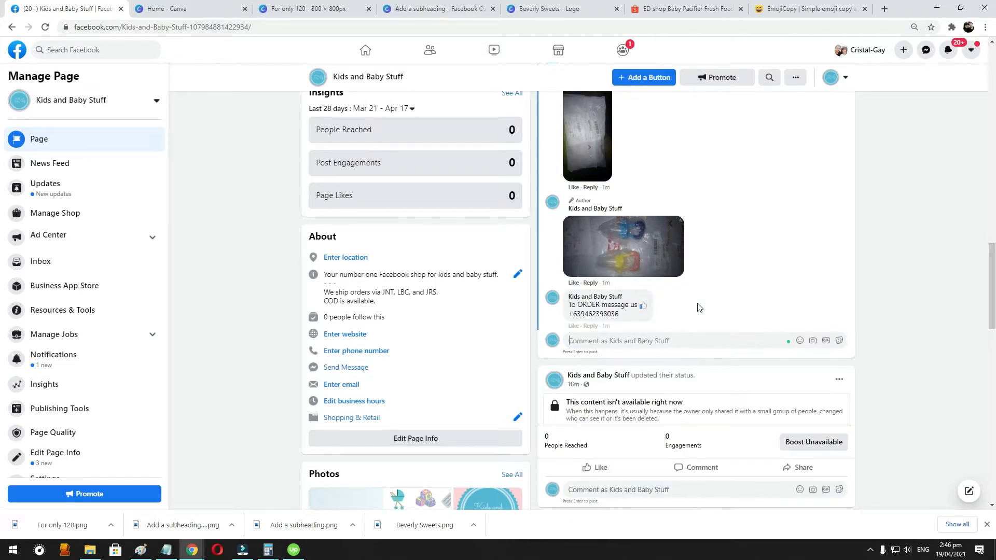
- Copy the caption's lines on the 120 Pesos price, free shipping and cash on delivery, and publish them as another comment
scroll(680, 298, up, 15)
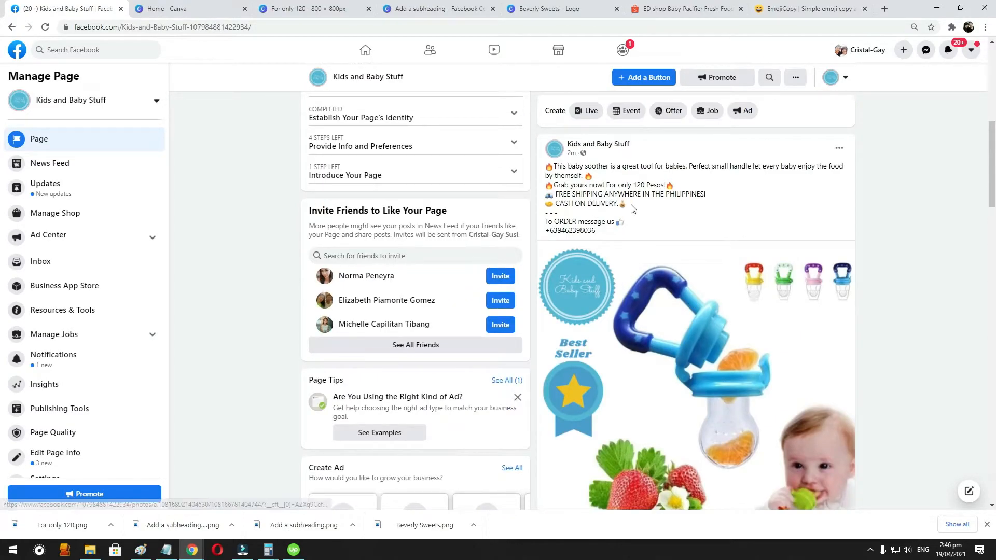
drag(632, 207, 539, 186)
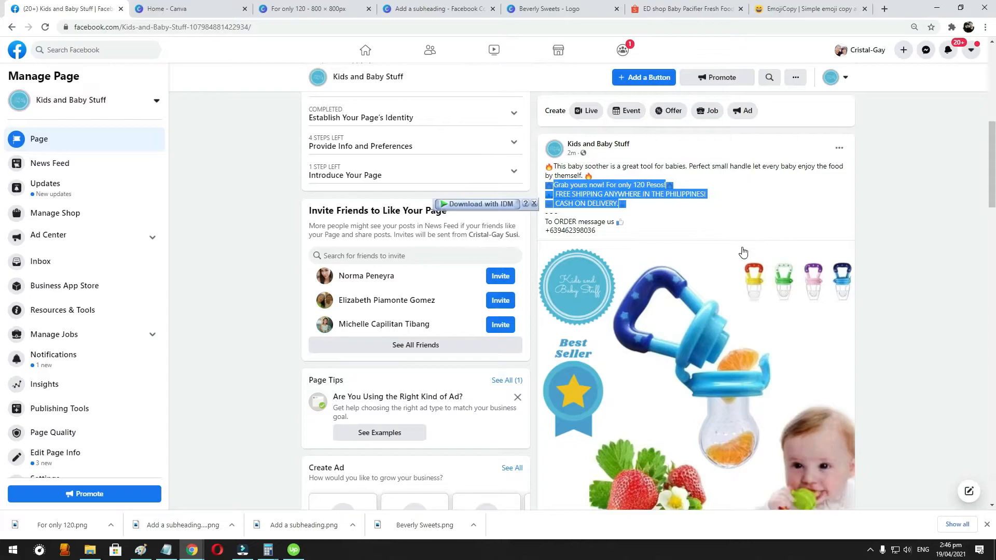
scroll(727, 262, down, 10)
scroll(680, 224, down, 5)
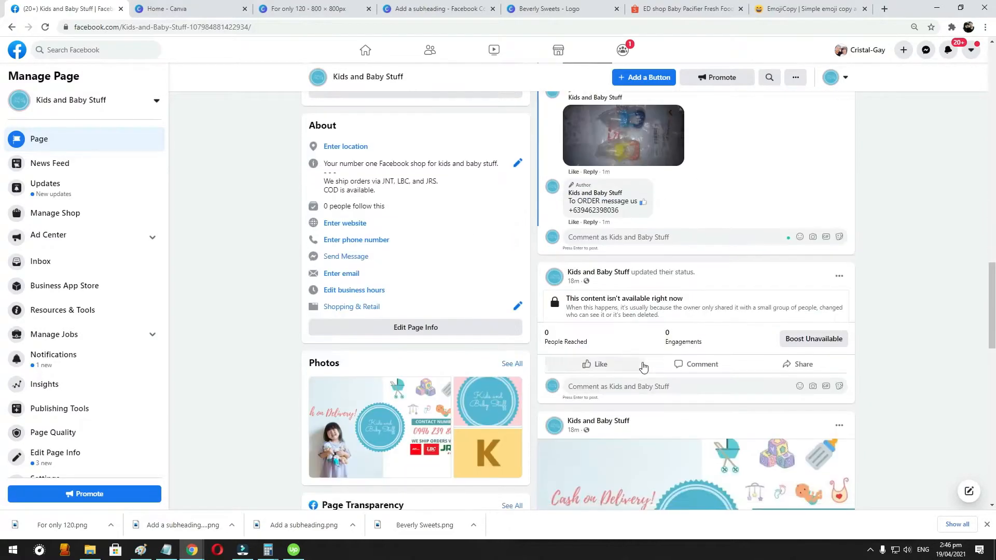
click(646, 237)
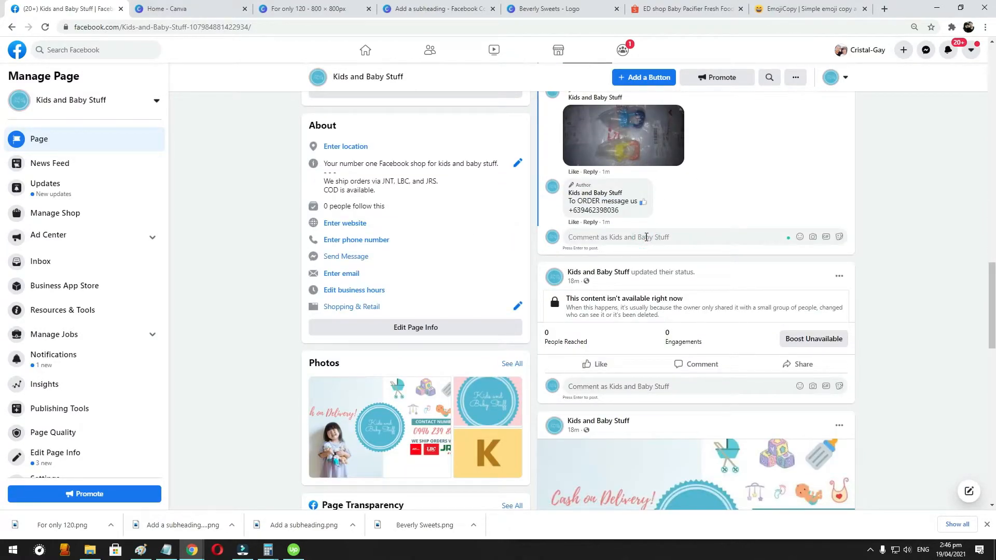
key(ctrl+v)
key(Return)
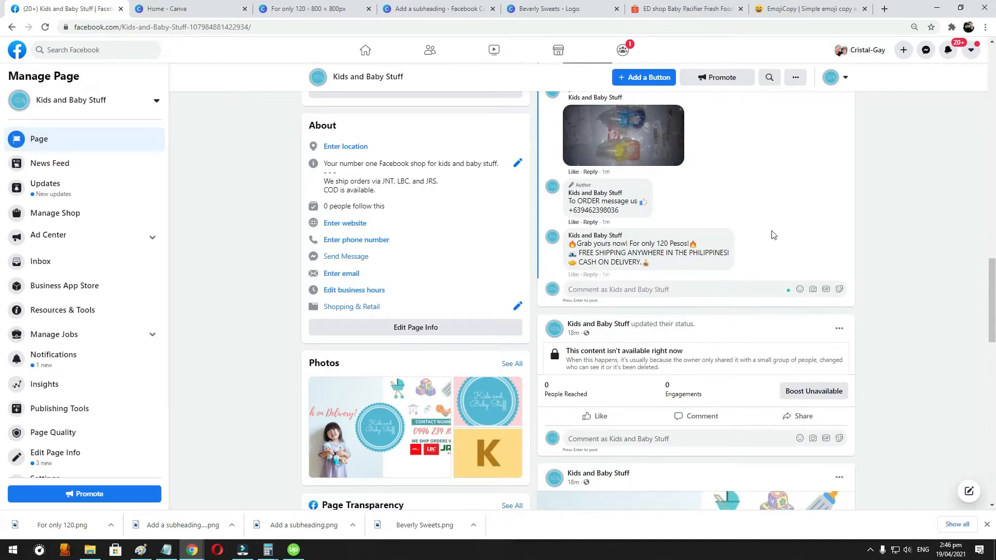
- Review the soother post from its caption and product image down to the shipping proof, contact and promo comments
scroll(773, 235, up, 10)
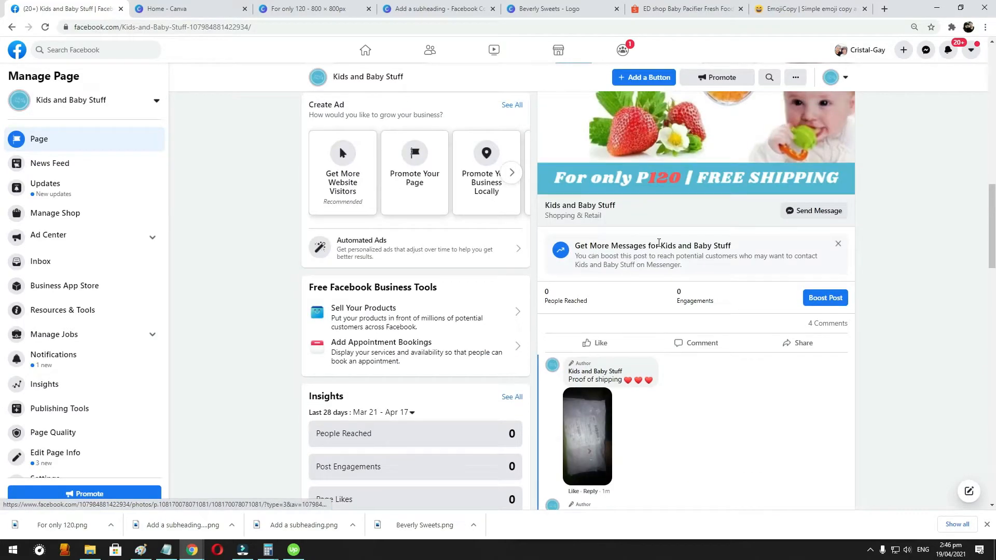
scroll(658, 242, up, 6)
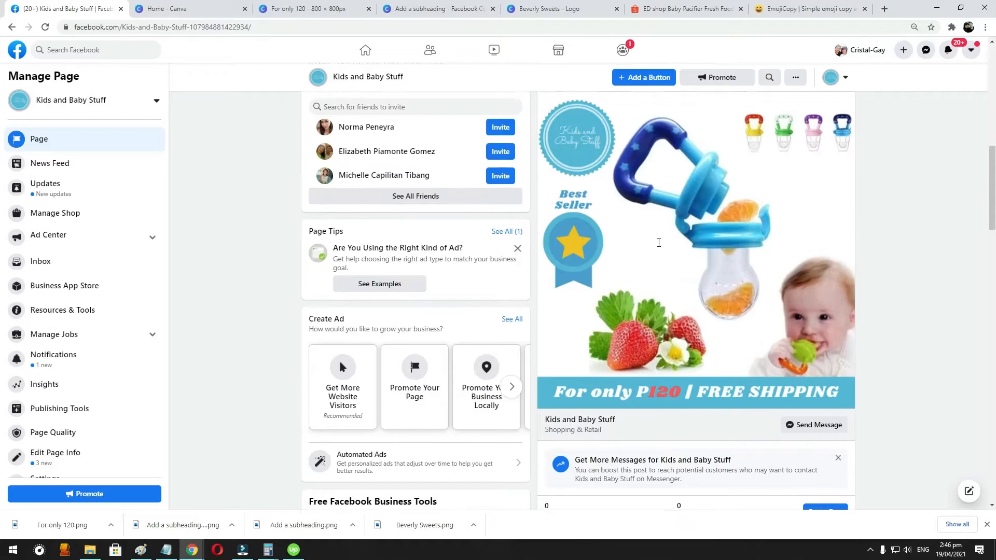
scroll(689, 297, down, 5)
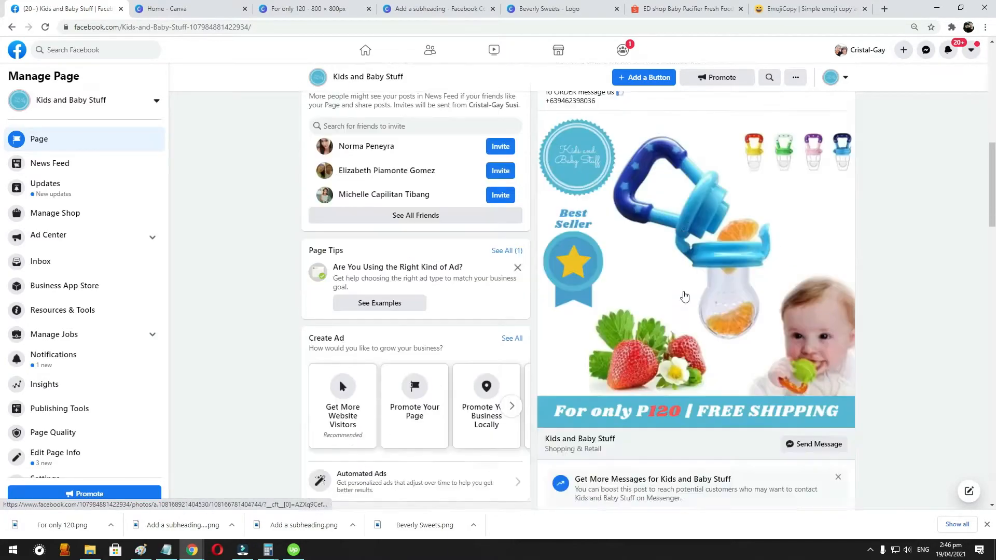
scroll(709, 295, down, 2)
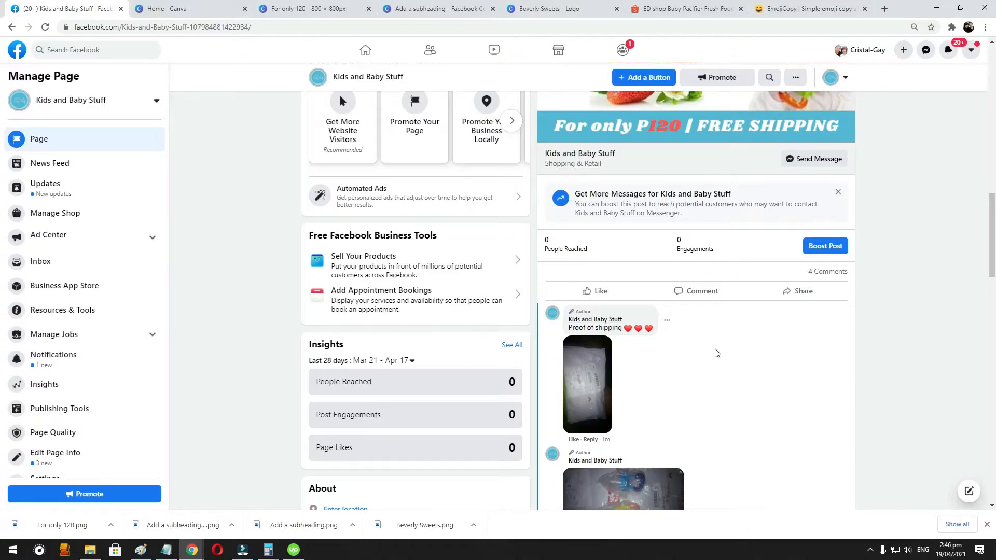
scroll(717, 353, down, 4)
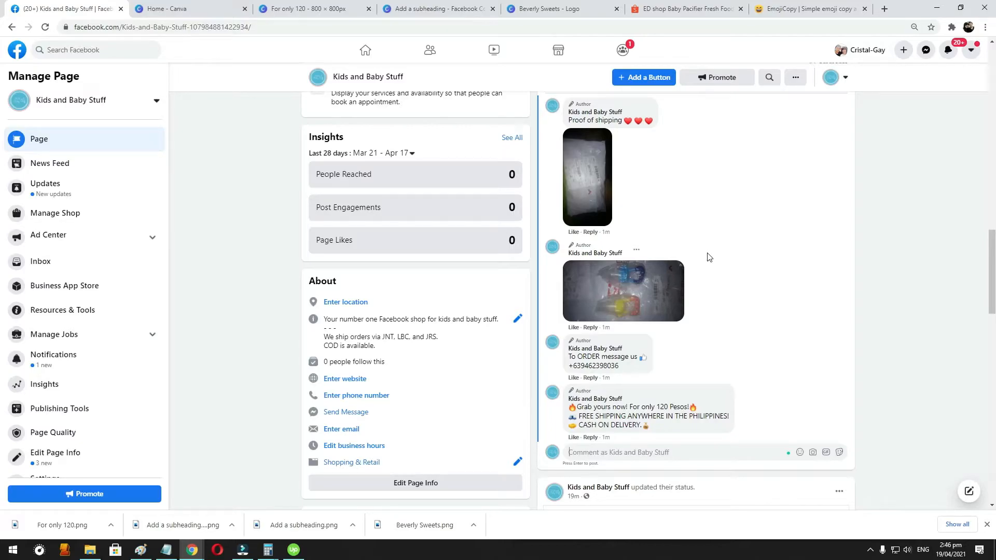
scroll(711, 249, up, 2)
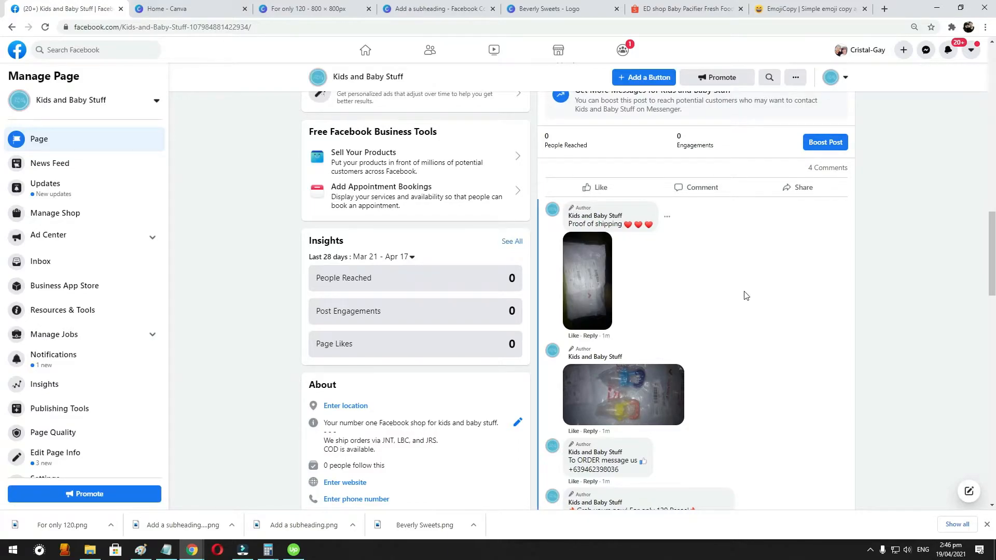
scroll(745, 295, down, 5)
scroll(678, 276, up, 4)
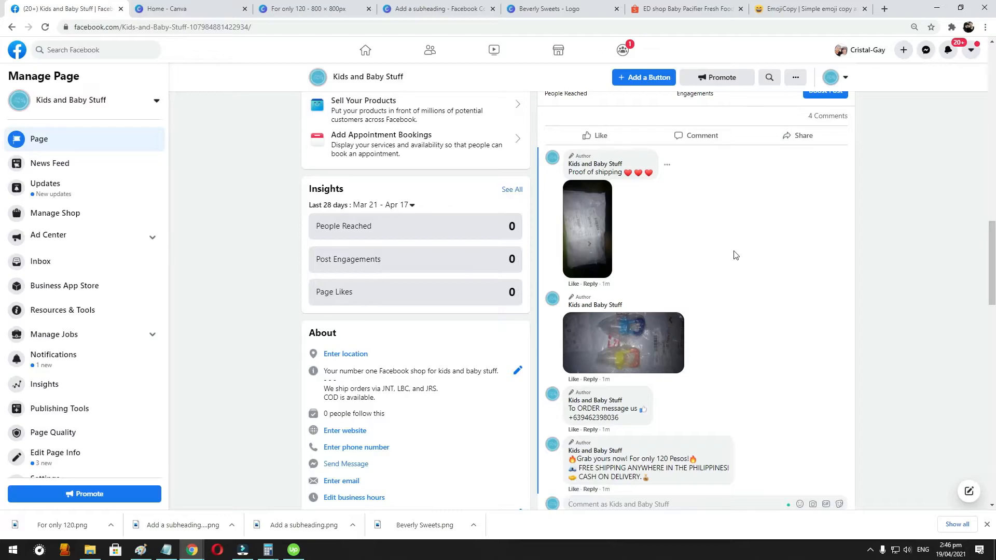
scroll(734, 255, up, 10)
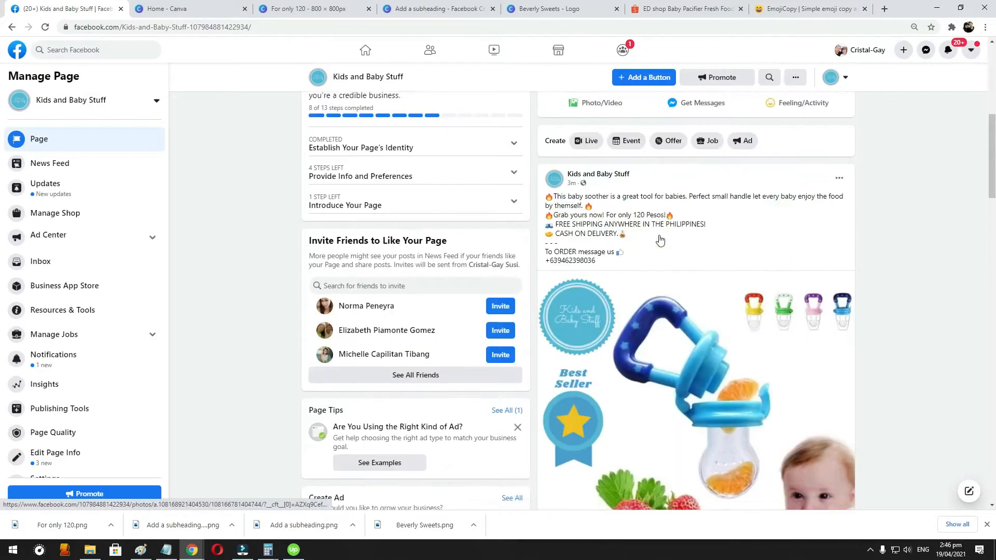
scroll(660, 239, up, 3)
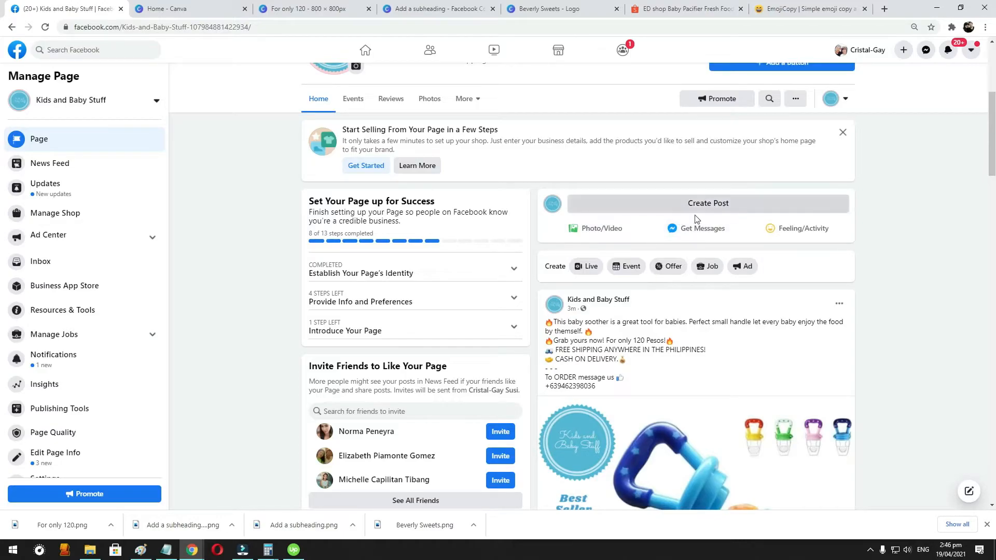
scroll(769, 314, down, 10)
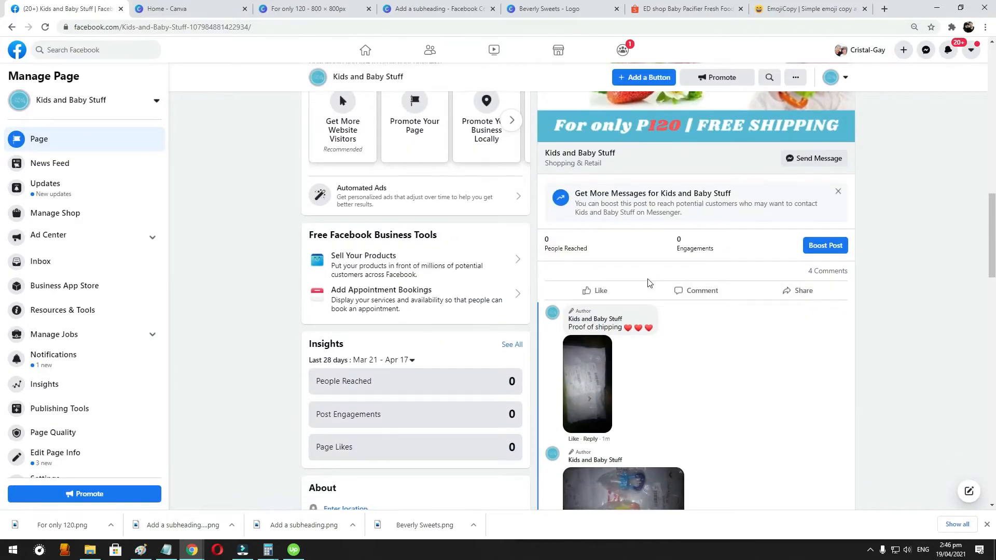
scroll(647, 283, down, 4)
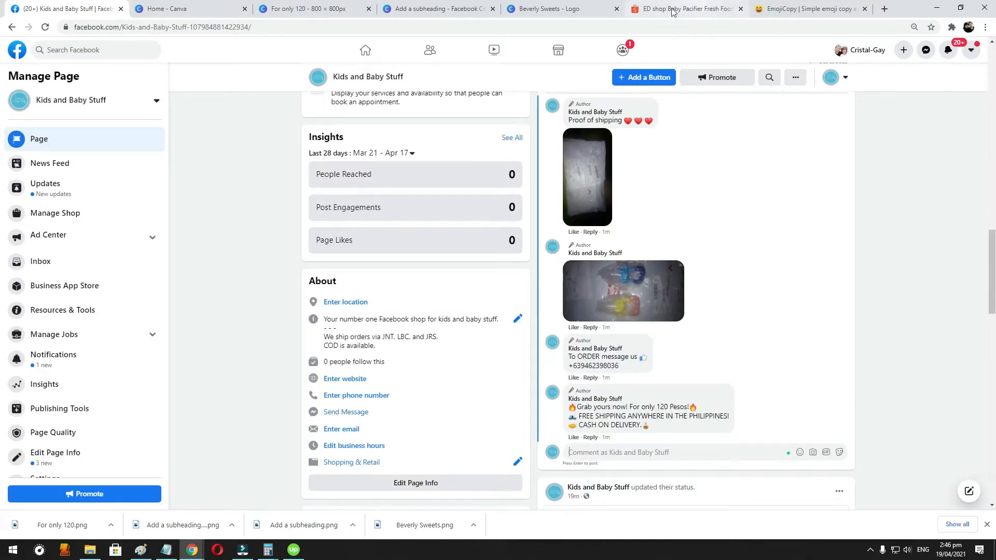
- Search Google for "lbc delivery" in place of the Shopee listing, dismiss the location request and show the image results
click(691, 7)
click(672, 27)
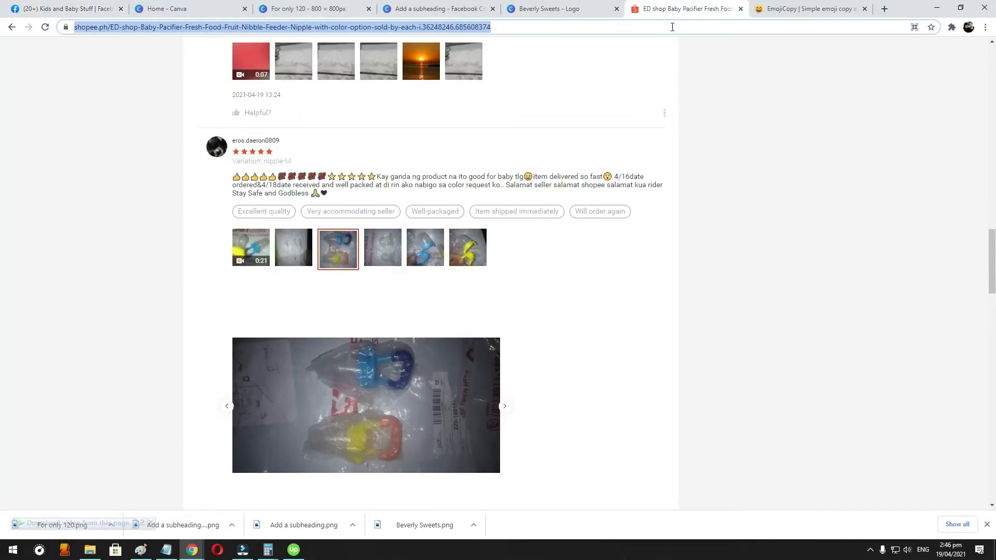
text(lbclbc deliver)
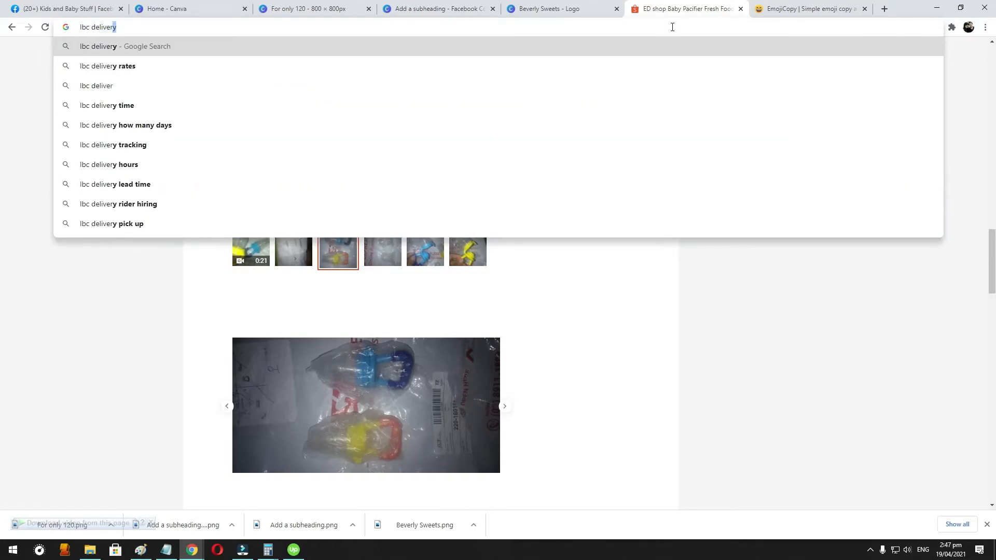
key(Return)
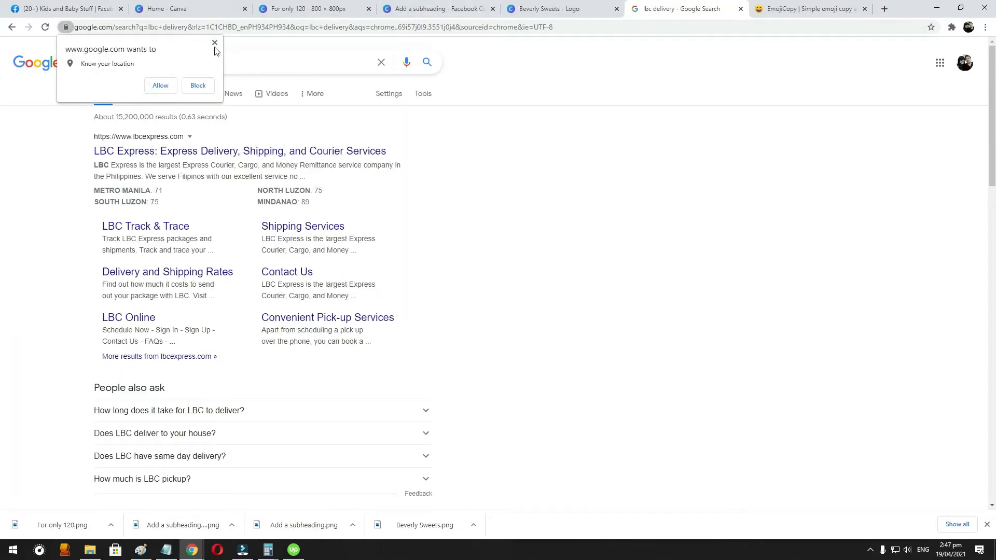
click(214, 44)
click(143, 93)
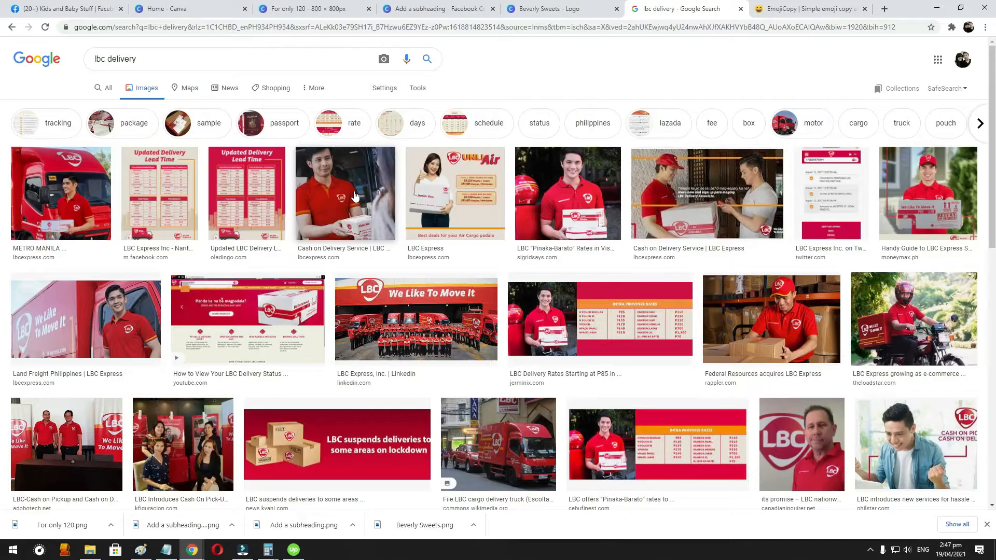
- Copy the LBC Express image of the courier holding a box beside the red truck and return to the Facebook page
click(61, 185)
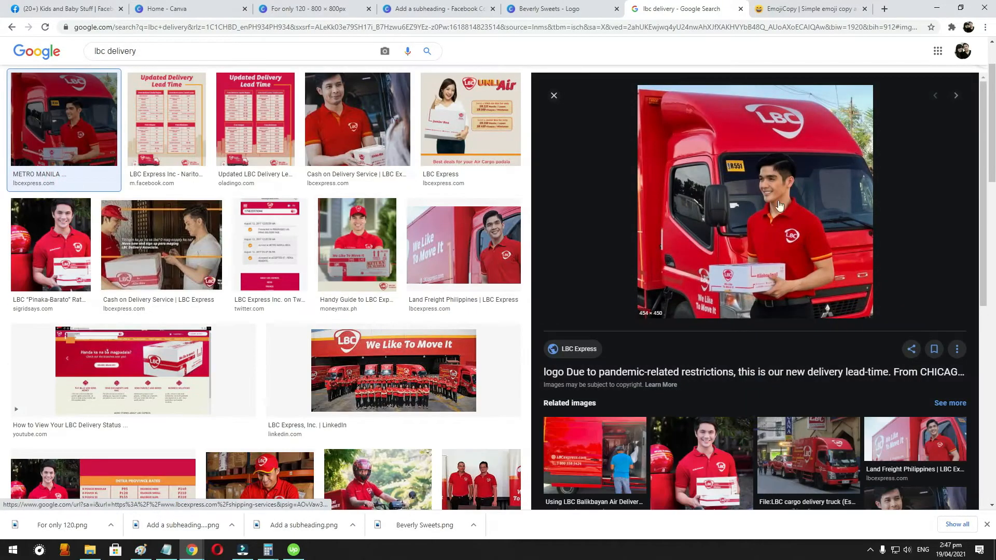
right_click(782, 213)
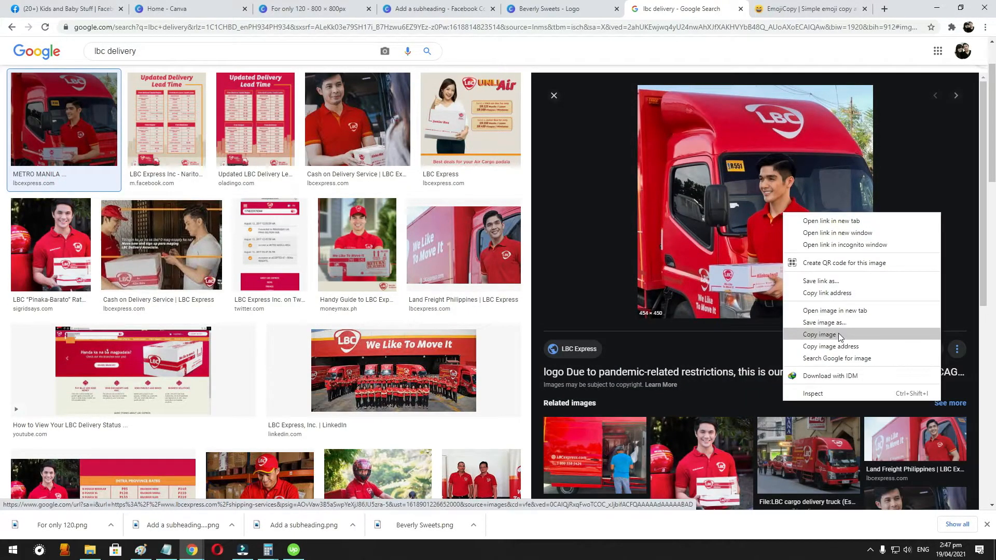
click(839, 328)
click(96, 9)
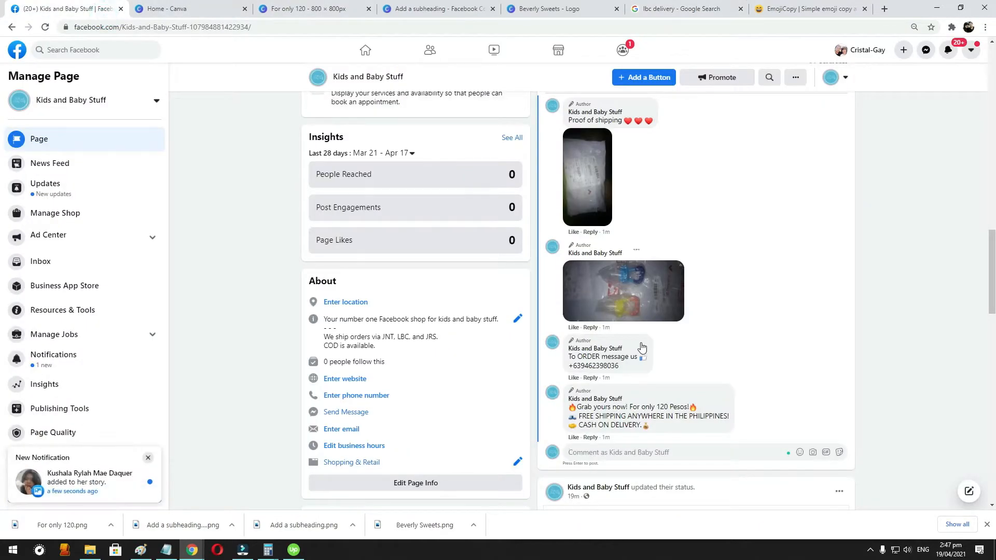
- Publish a comment on the soother post reading "We ship orders via LBC - CASH ON DELIVERY!" with the copied courier image attached
click(664, 450)
text(We ship orders via)
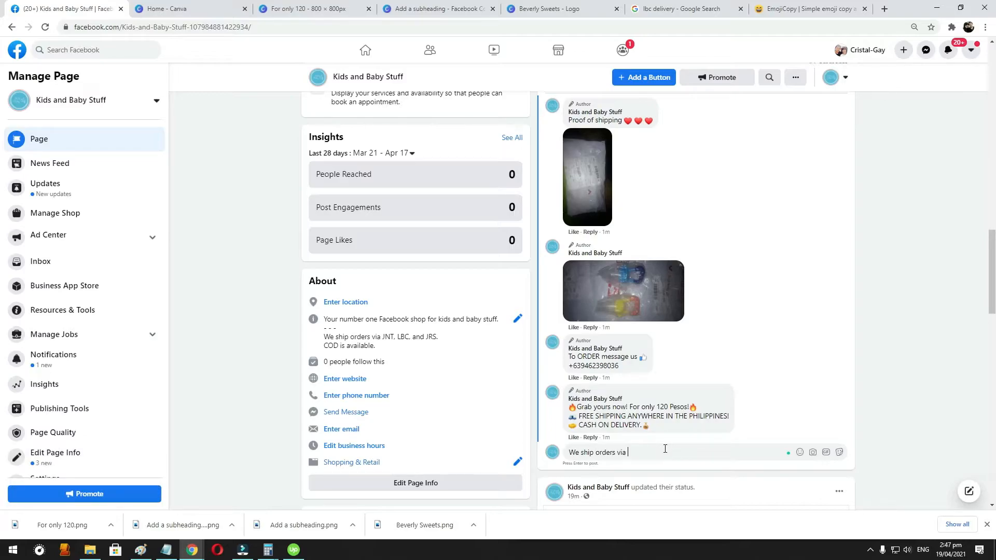
text( LBC)
key(BackSpace)
text(- CASH ON DELIVERY!)
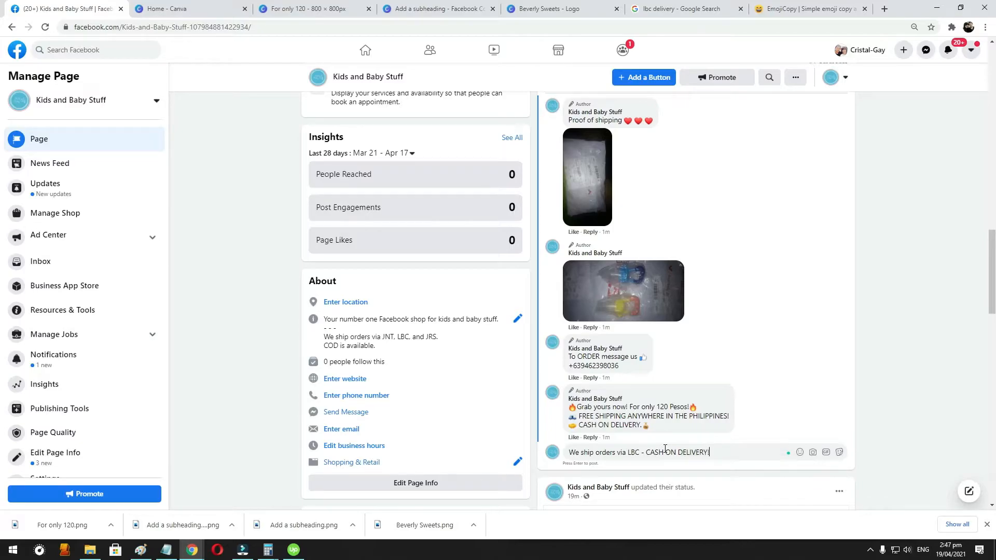
key(shift+Return)
key(ctrl+v)
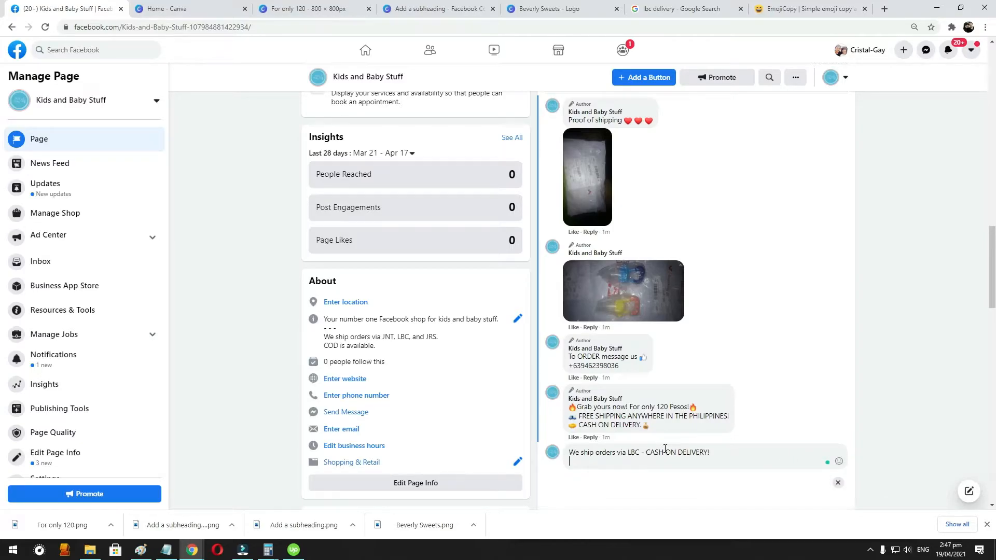
key(Return)
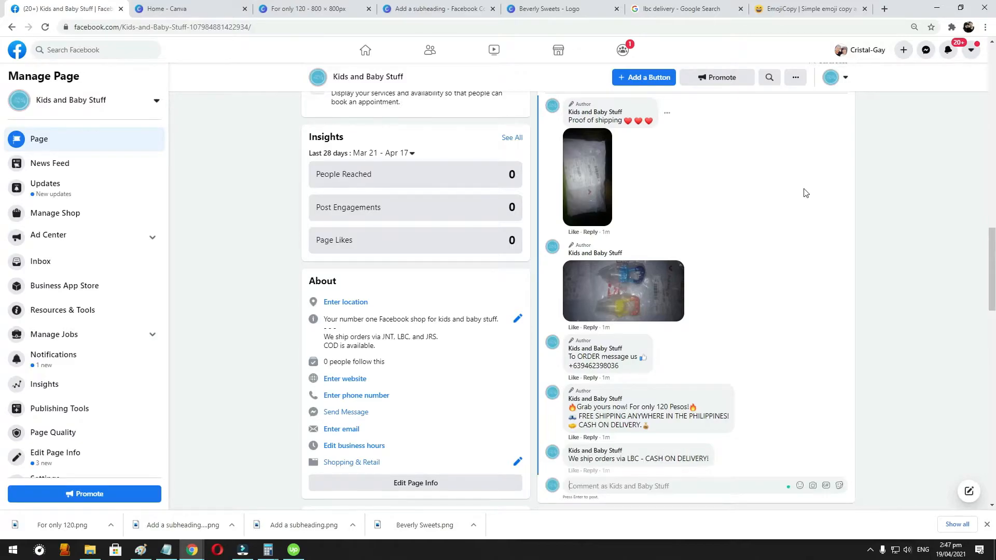
scroll(806, 193, down, 5)
scroll(777, 129, up, 3)
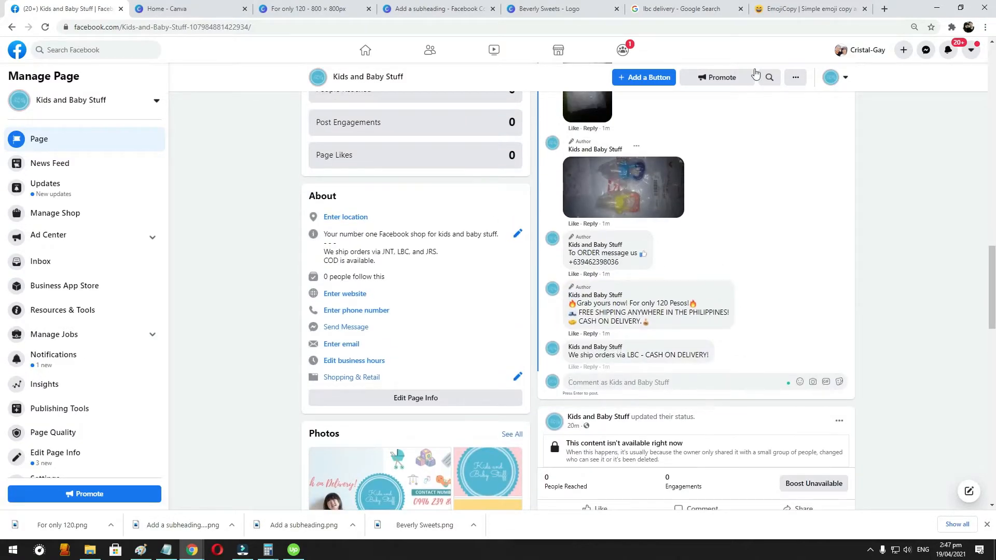
scroll(755, 74, down, 2)
- Save the "Land Freight Philippines | LBC Express" image from the Google results to the Downloads folder as lbc
click(787, 7)
click(726, 4)
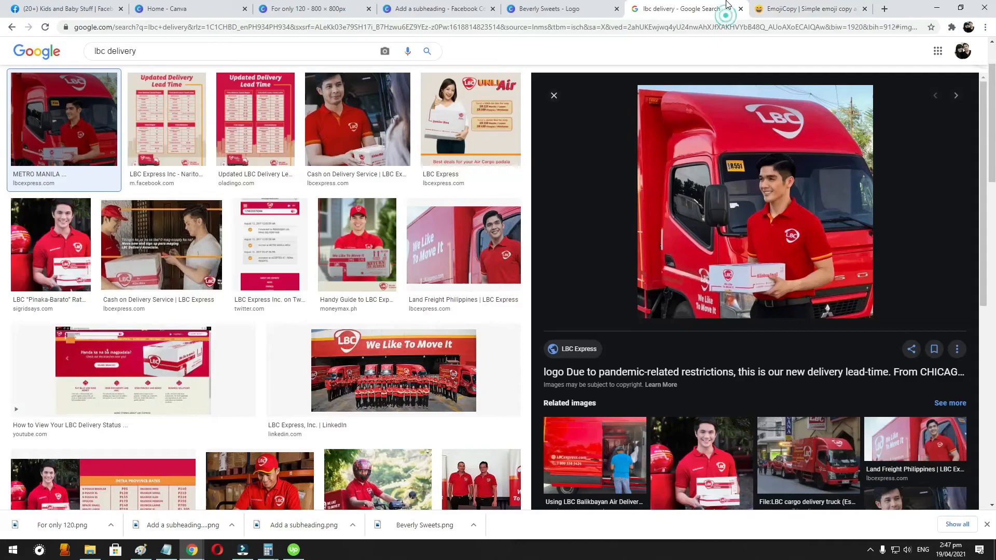
scroll(705, 314, down, 1)
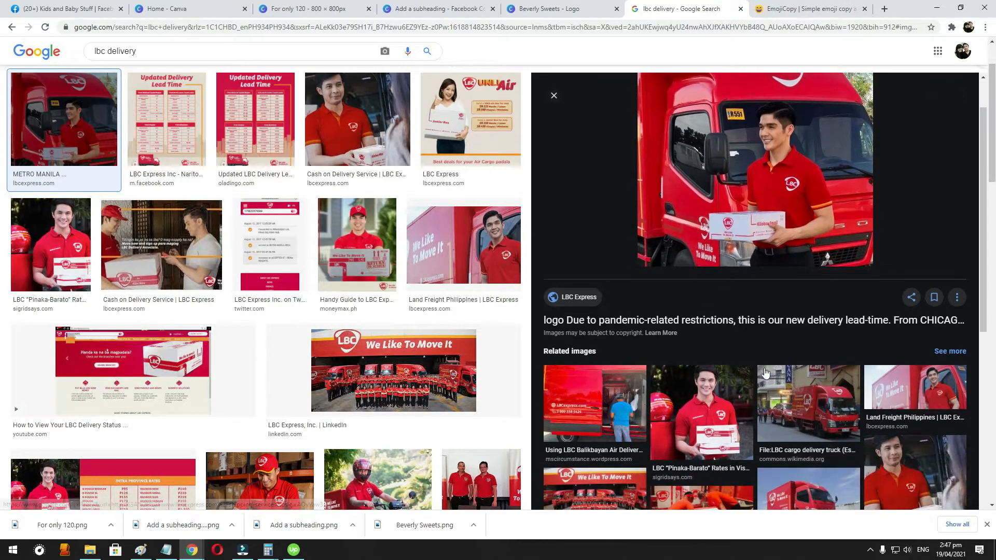
click(888, 387)
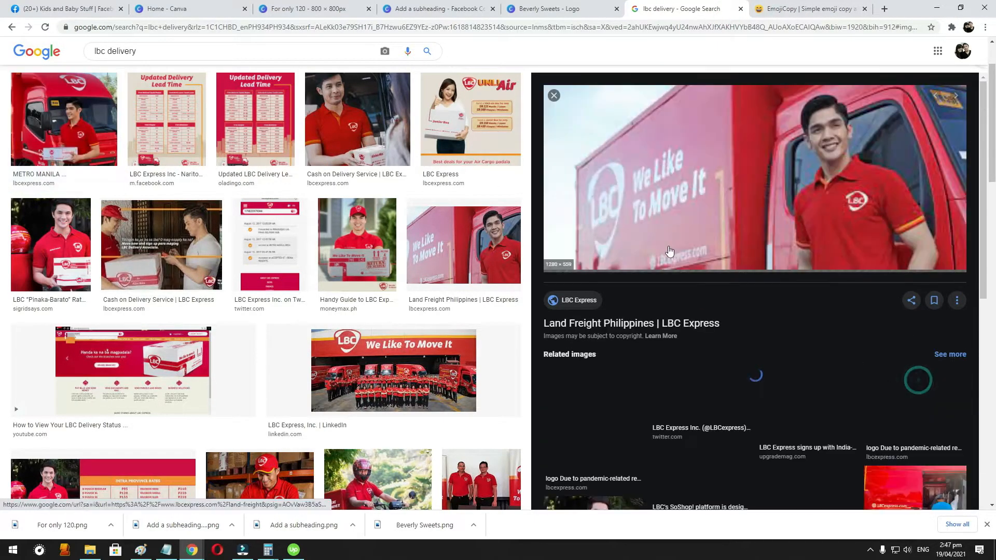
right_click(706, 170)
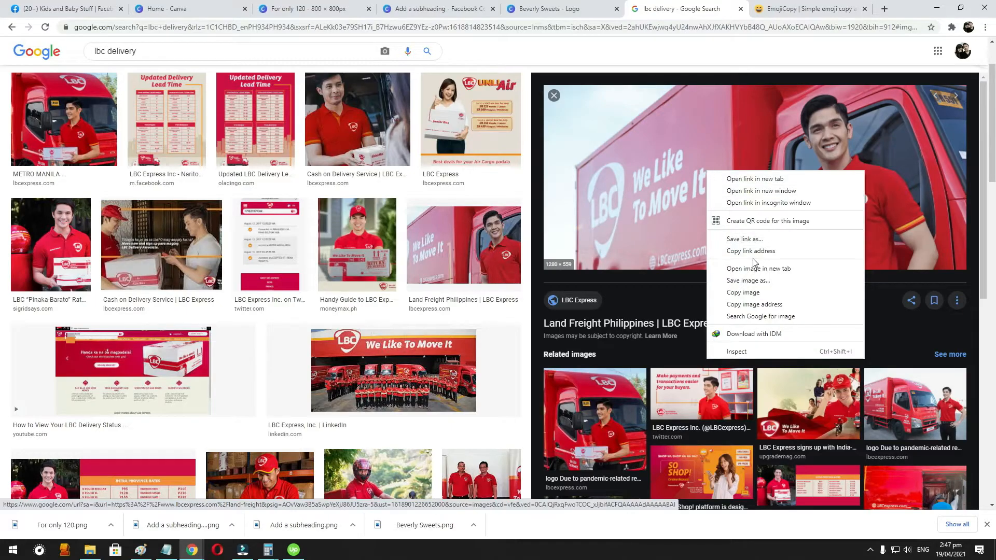
click(746, 282)
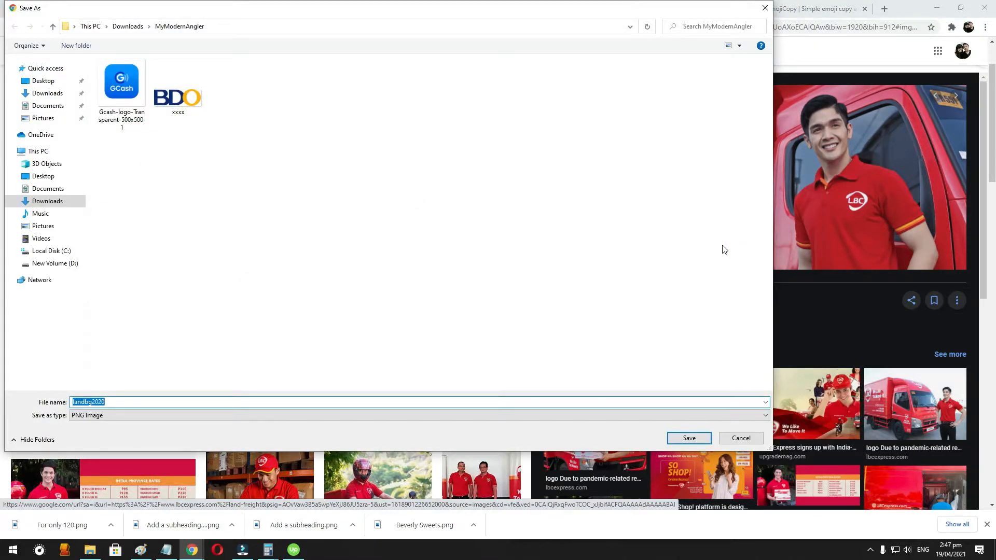
click(63, 94)
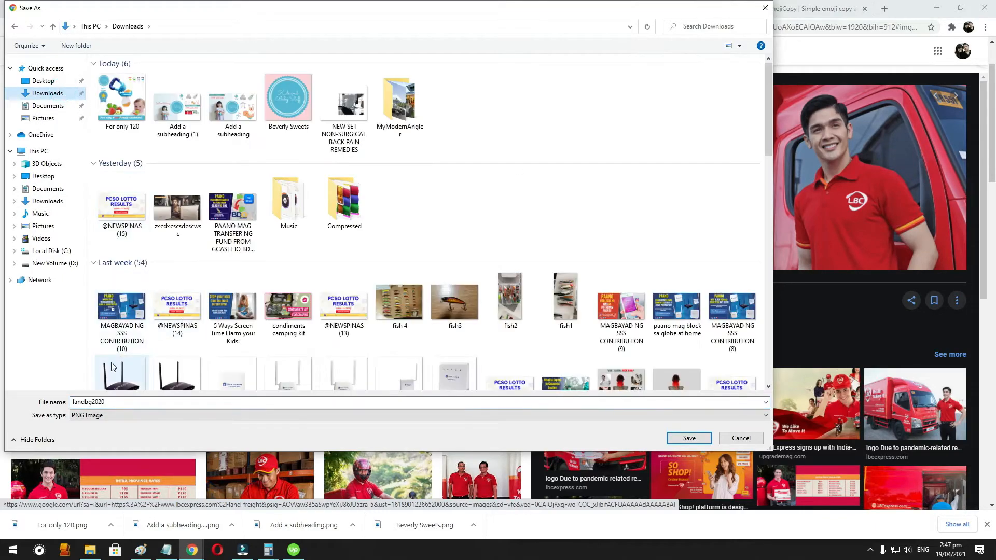
click(128, 404)
text(lbc)
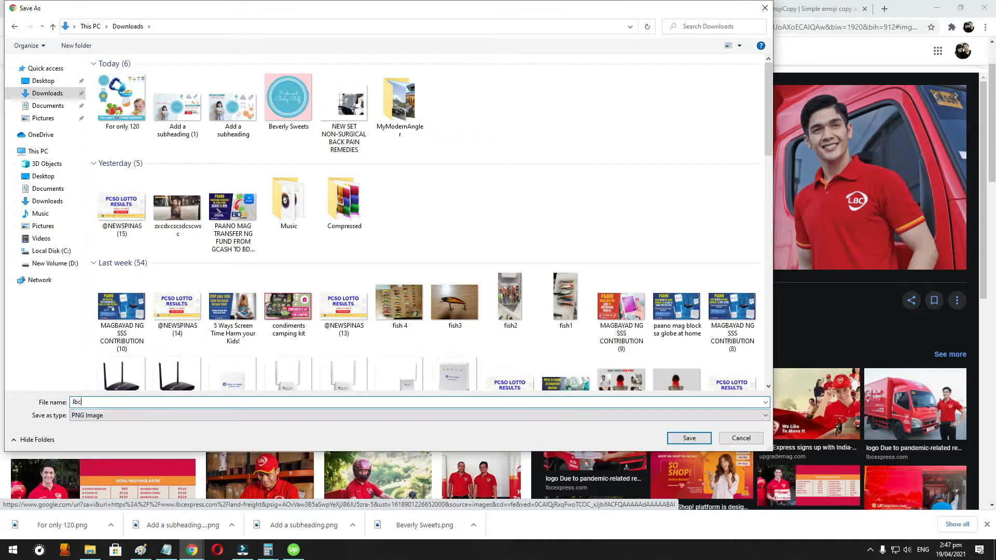
key(Return)
- Draft a new post on the Facebook page reading "We also ship orders via LBC - CASH ON DELIVERY."
click(72, 9)
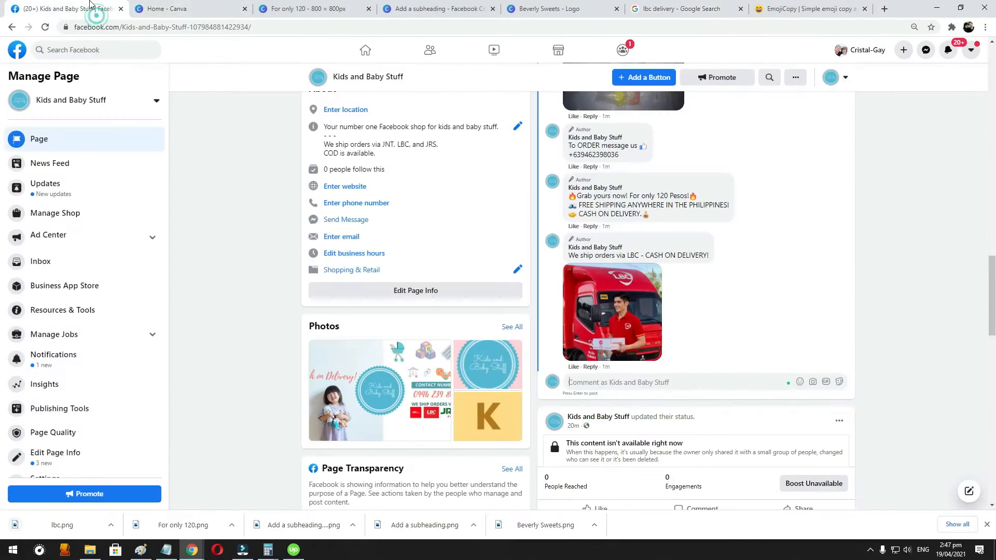
scroll(713, 294, up, 15)
scroll(713, 290, down, 3)
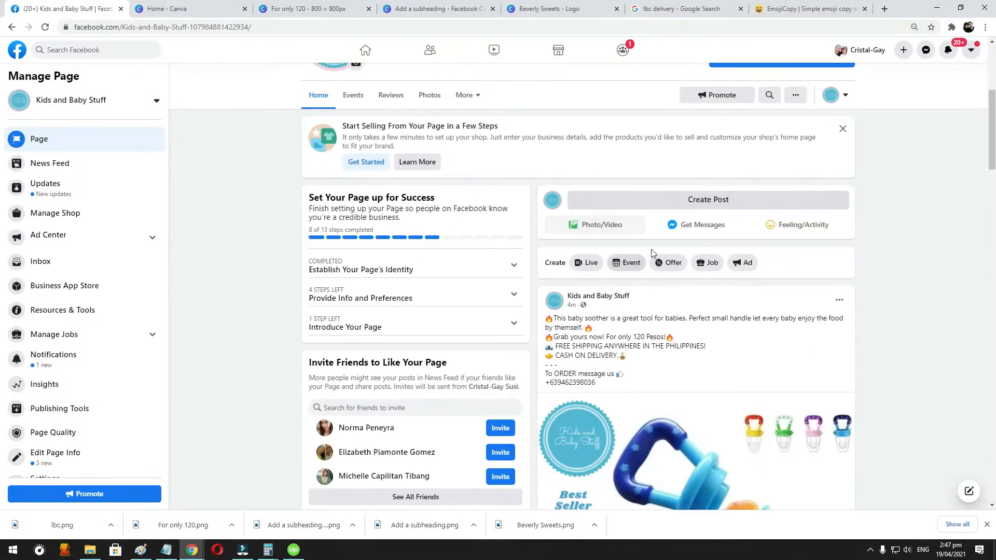
click(681, 207)
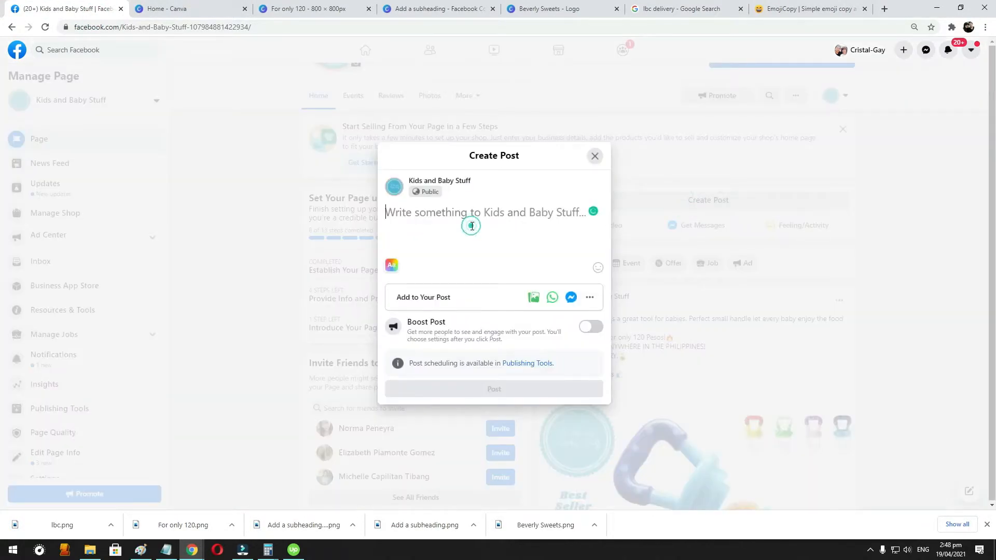
text(We)
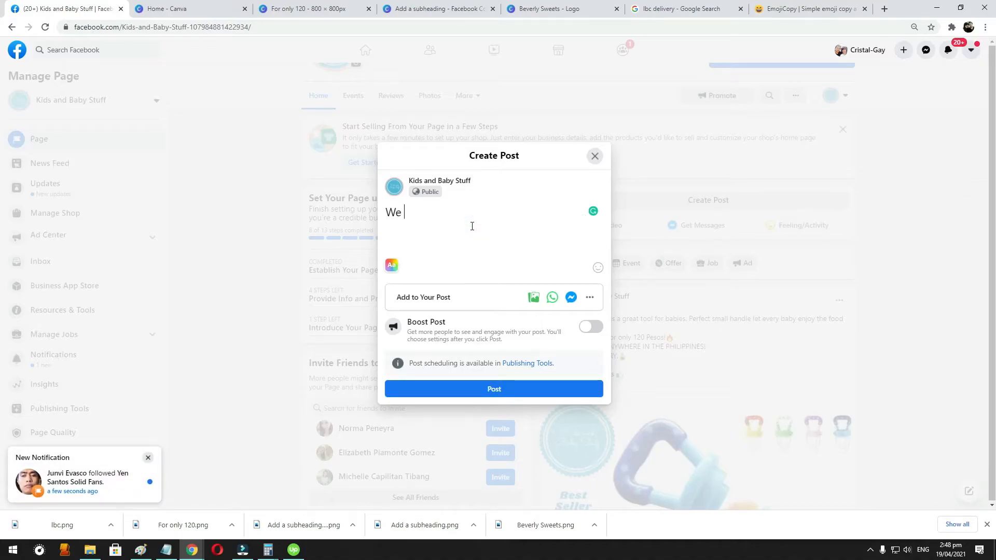
text( ship orders via LB)
key(ctrl+a)
text(We )
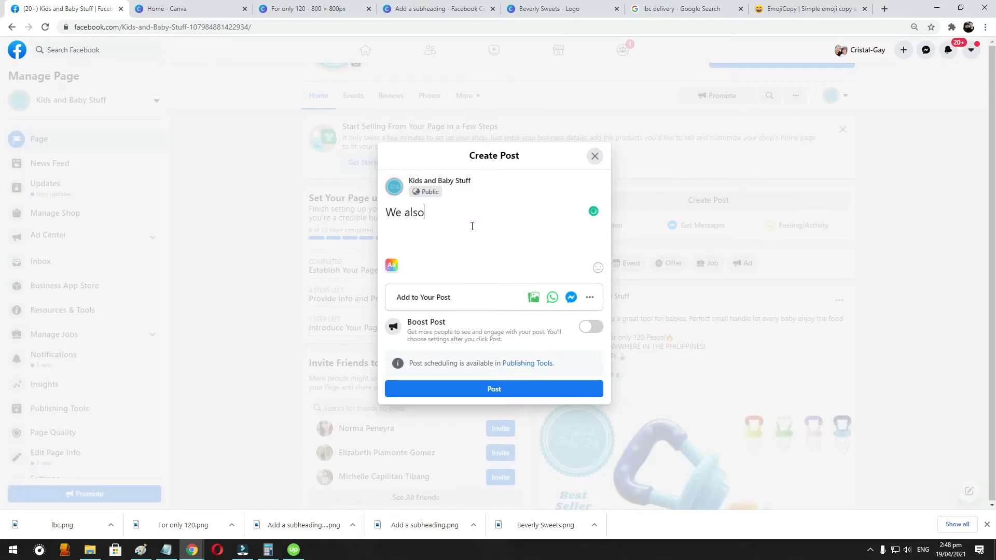
text(also ship orders via LBC)
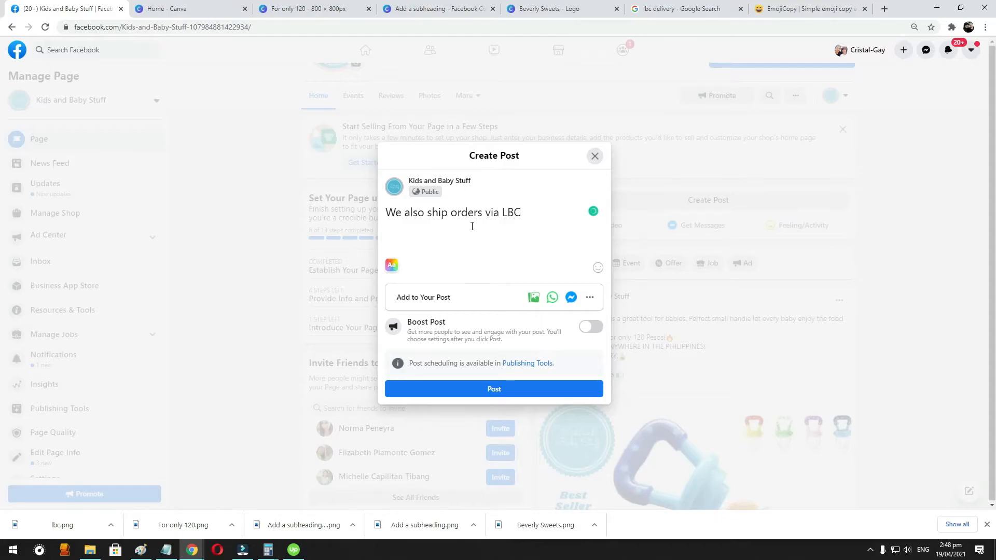
text( - CASH ON DELIVERY.)
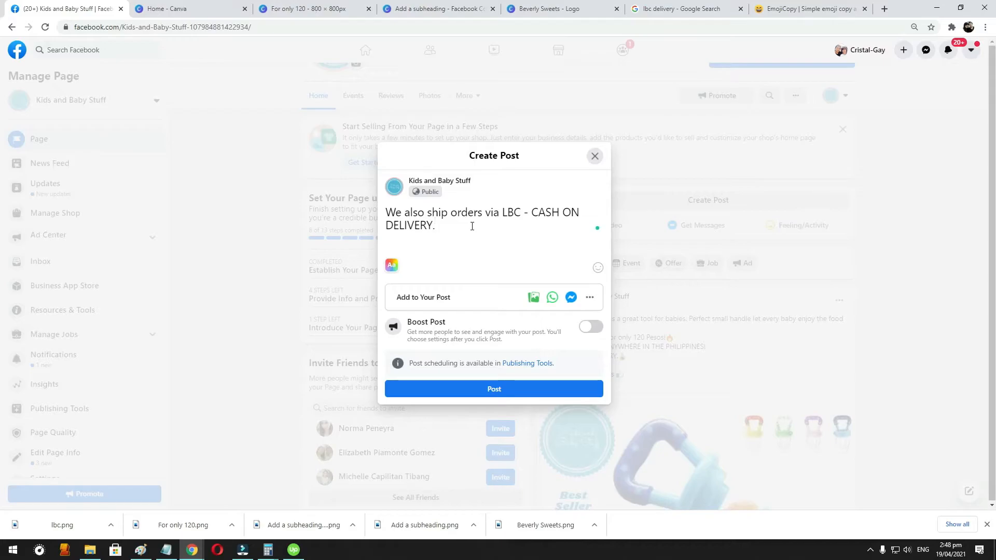
- Attach the lbc image from Downloads to the drafted post and publish it
click(533, 297)
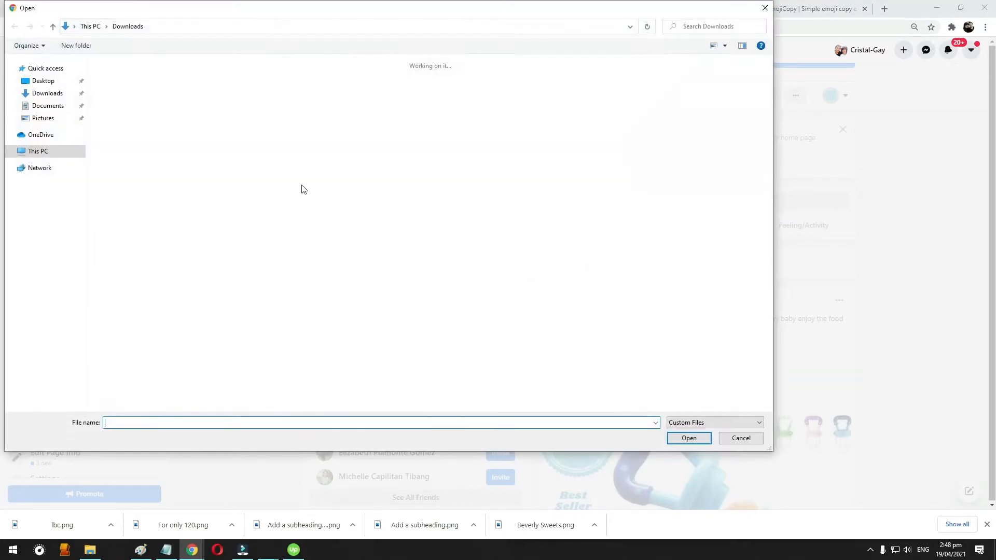
double_click(130, 107)
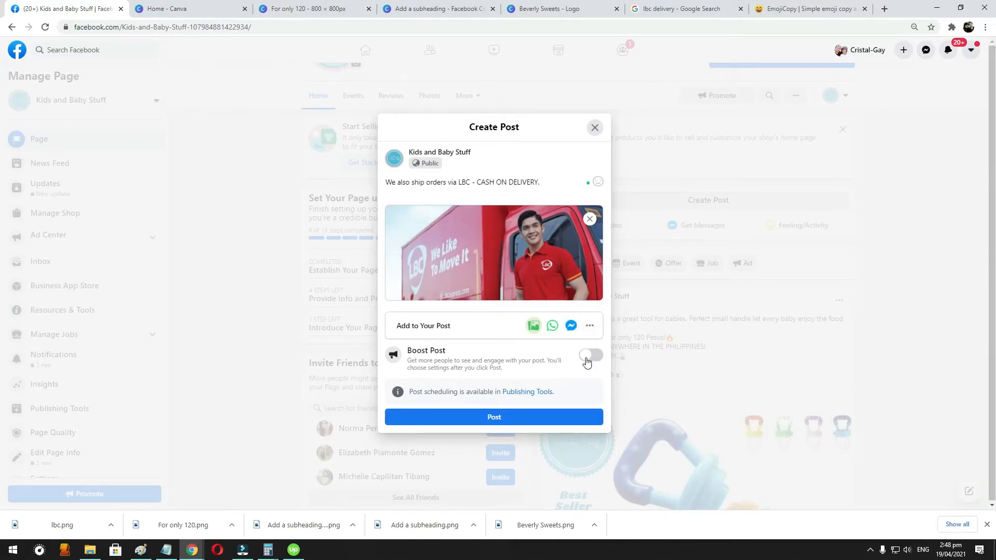
click(500, 417)
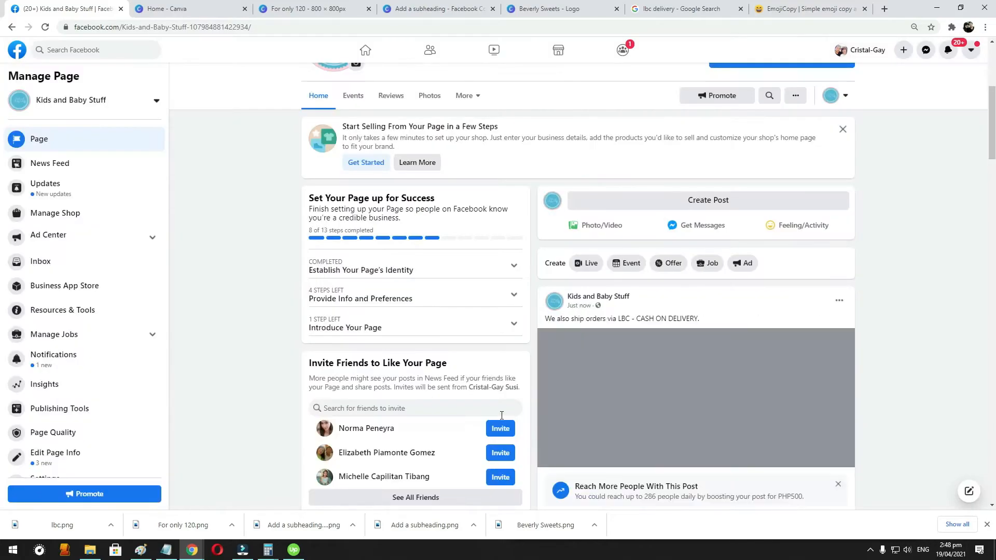
scroll(720, 363, down, 1)
scroll(720, 363, down, 4)
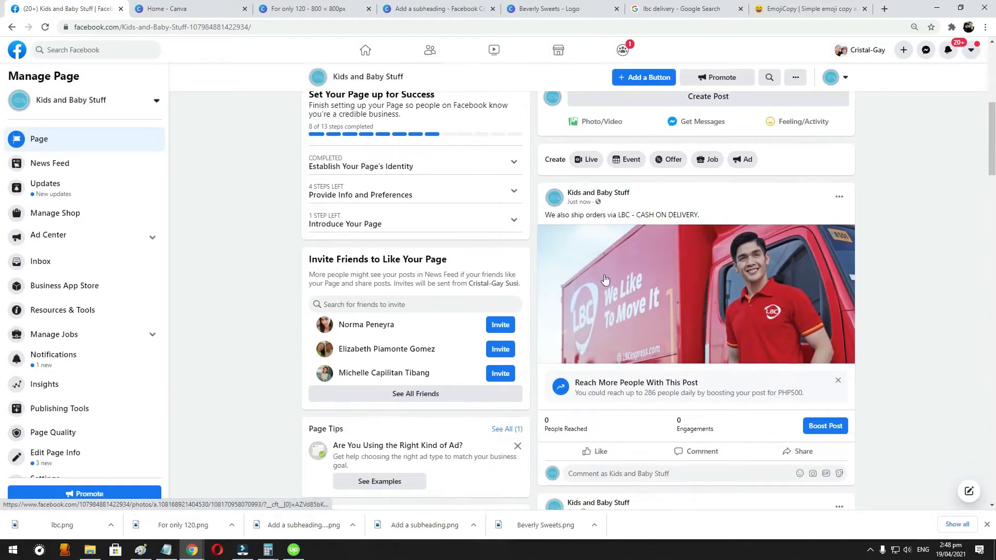
scroll(675, 226, up, 3)
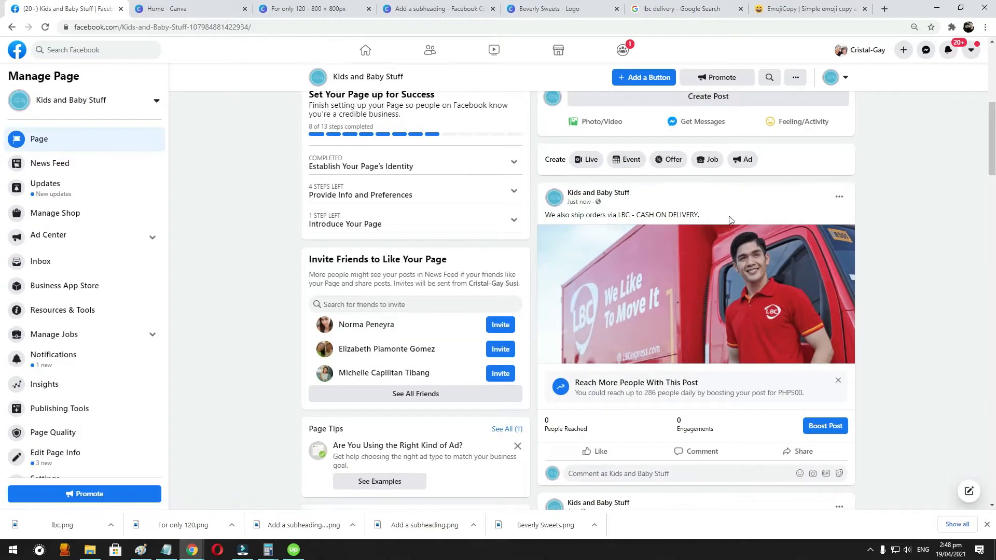
scroll(675, 223, up, 4)
- Copy the "To ORDER message us" line and contact phone number from the soother caption, add them below the LBC post's text and save
scroll(692, 292, down, 6)
scroll(693, 291, down, 6)
scroll(674, 311, up, 4)
drag(607, 384, 537, 380)
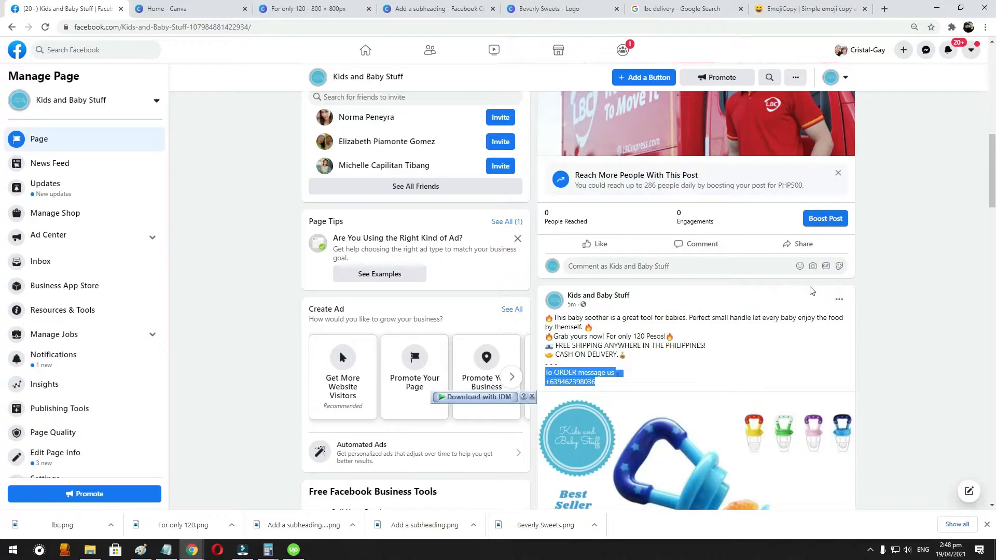
scroll(844, 275, up, 4)
click(840, 196)
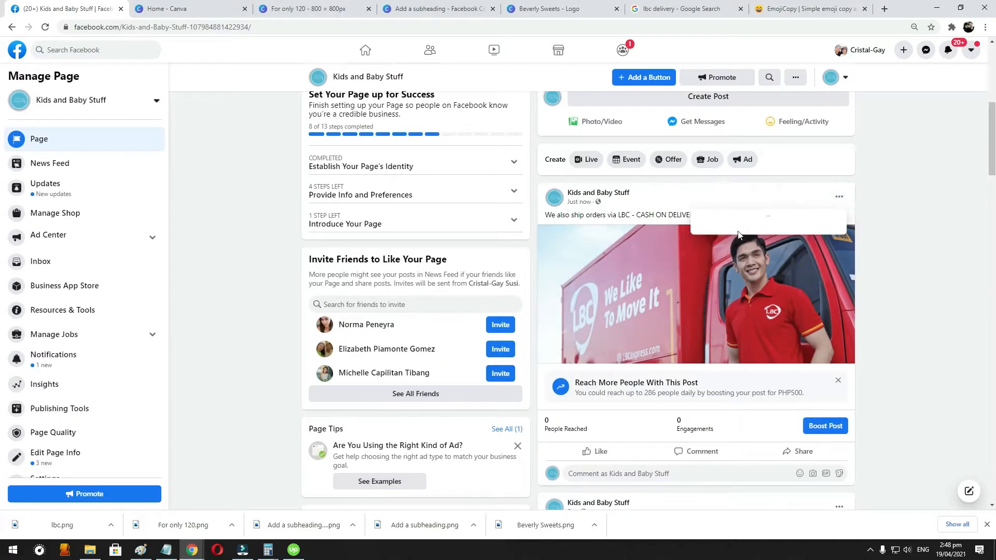
click(721, 236)
key(Return)
key(ctrl+v)
click(485, 415)
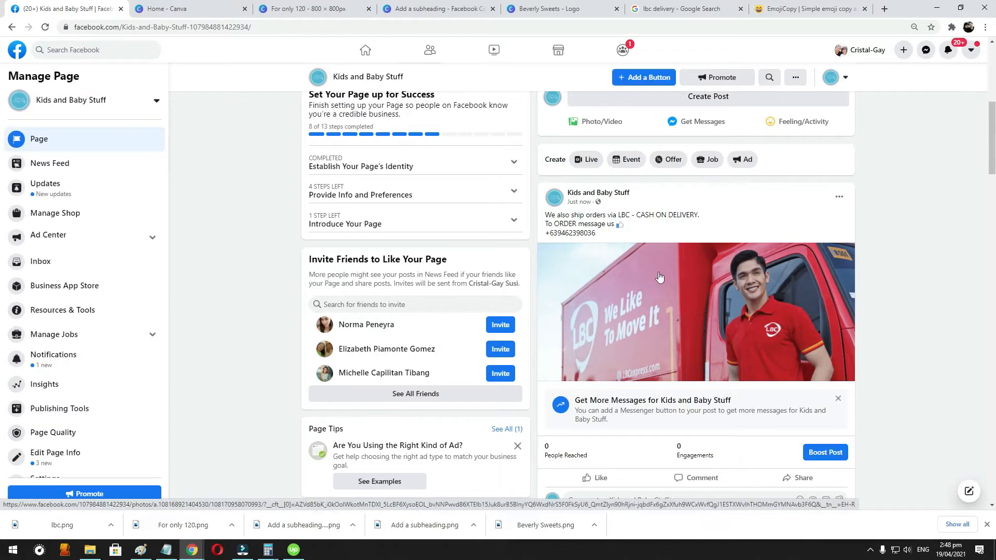
- Review the edited LBC post and the page's header with its cover photo and profile picture
scroll(718, 270, down, 1)
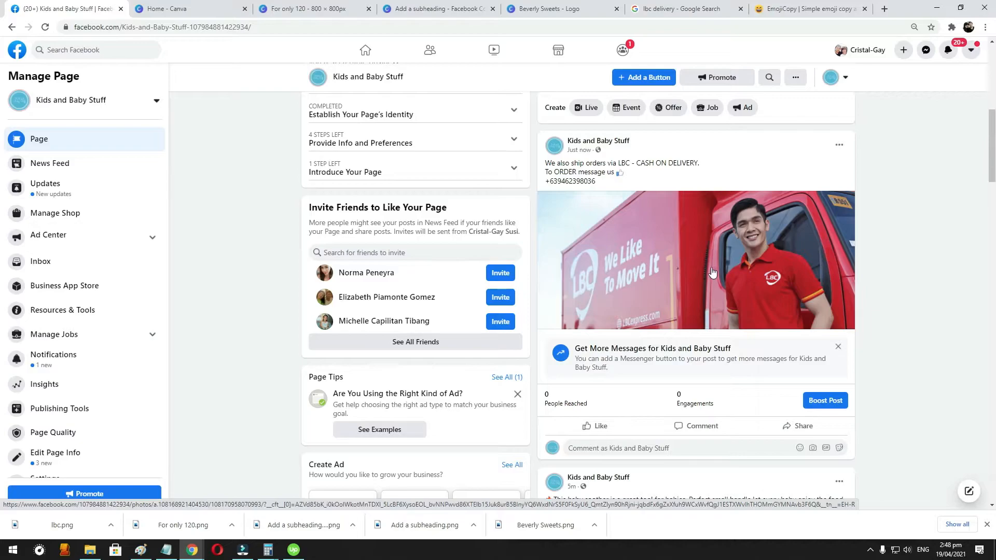
scroll(712, 272, up, 5)
scroll(607, 283, down, 3)
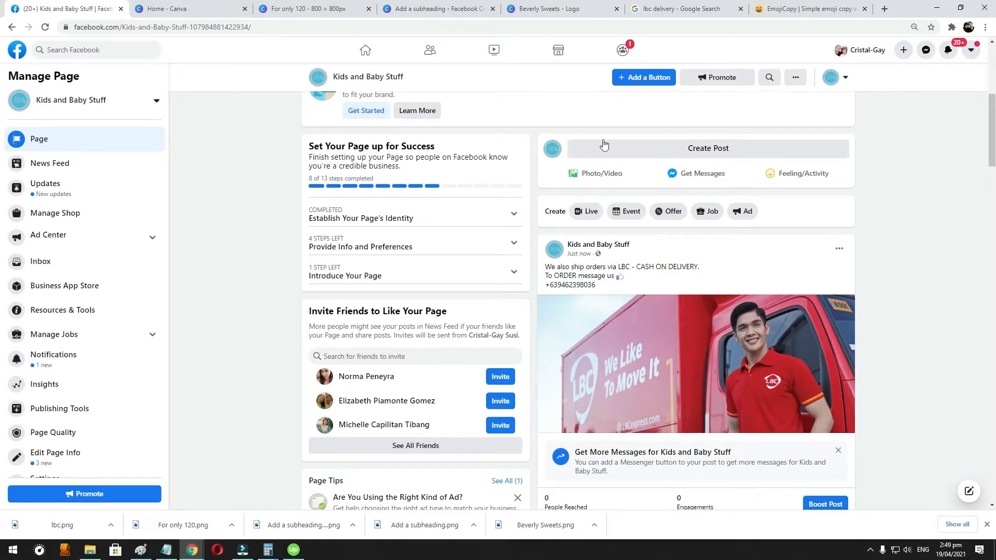
scroll(469, 339, up, 3)
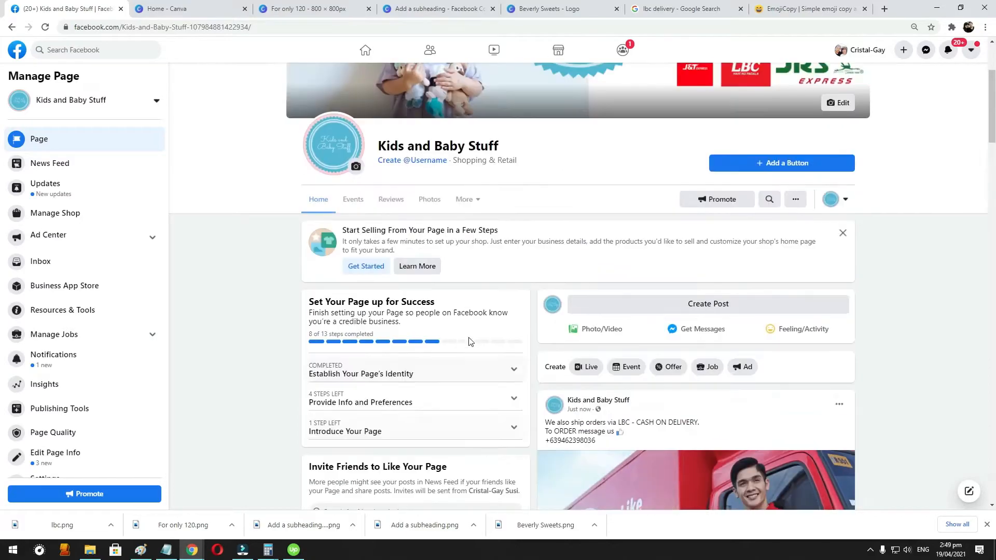
scroll(513, 336, up, 3)
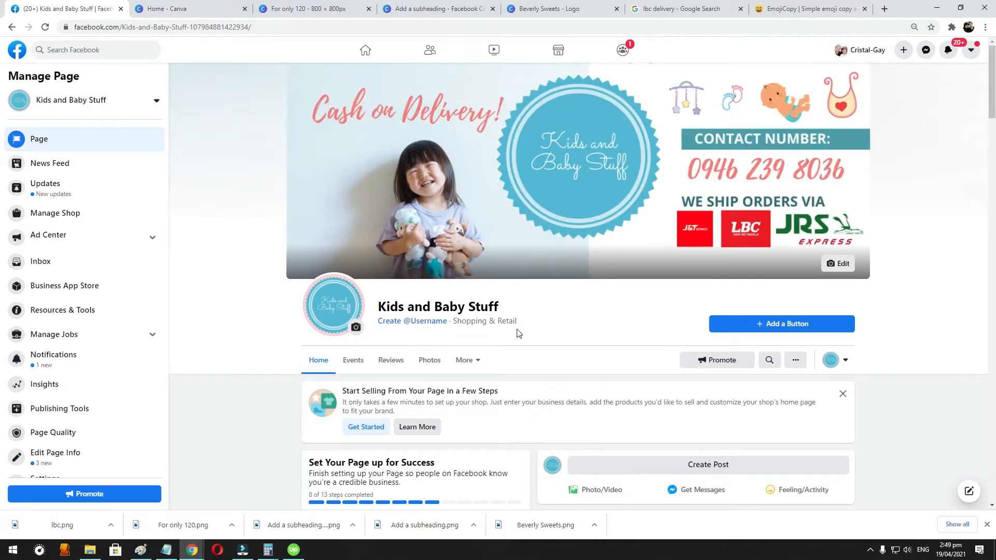
scroll(481, 295, down, 2)
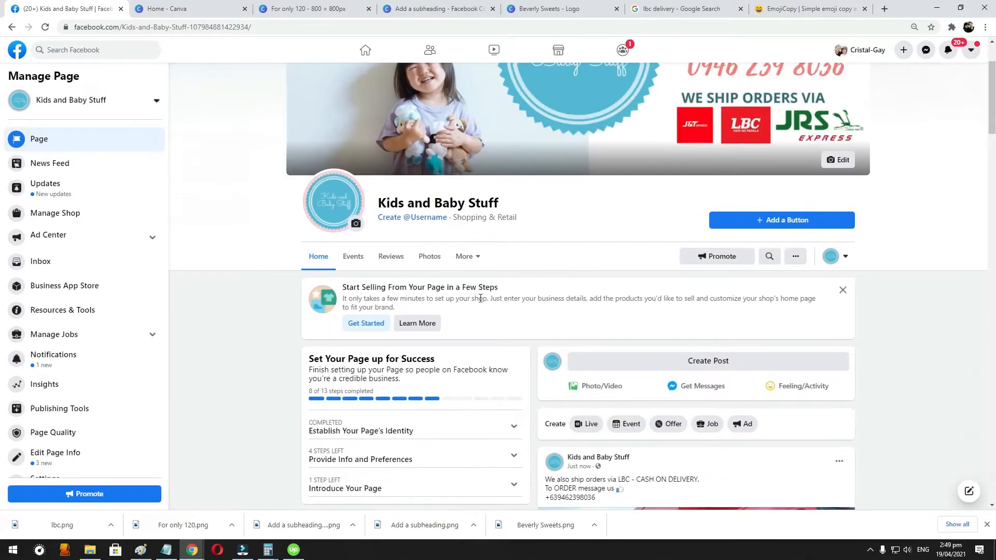
- Start a new photo album on the Kids and Baby Stuff page and name it "Proof of Shipping"
scroll(636, 298, up, 2)
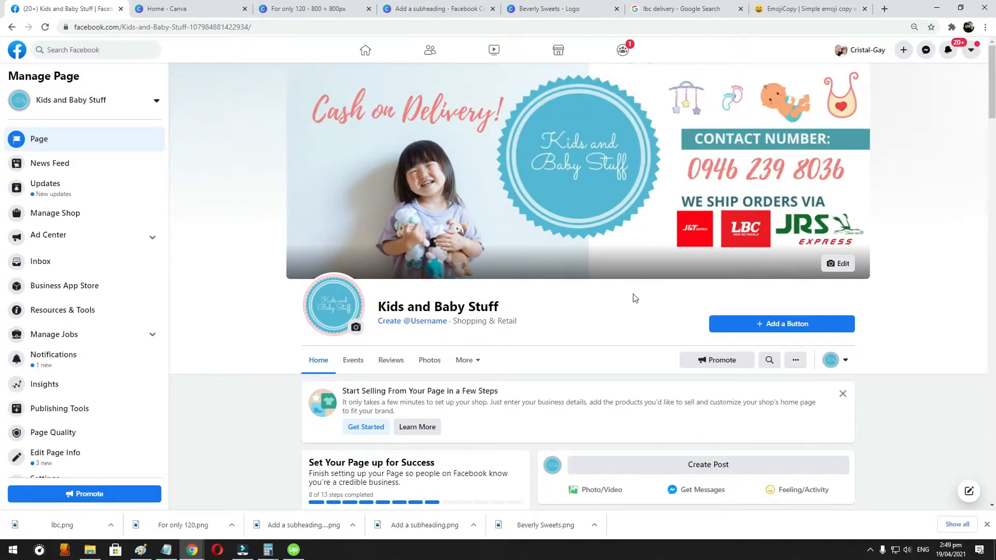
scroll(635, 298, down, 4)
click(423, 152)
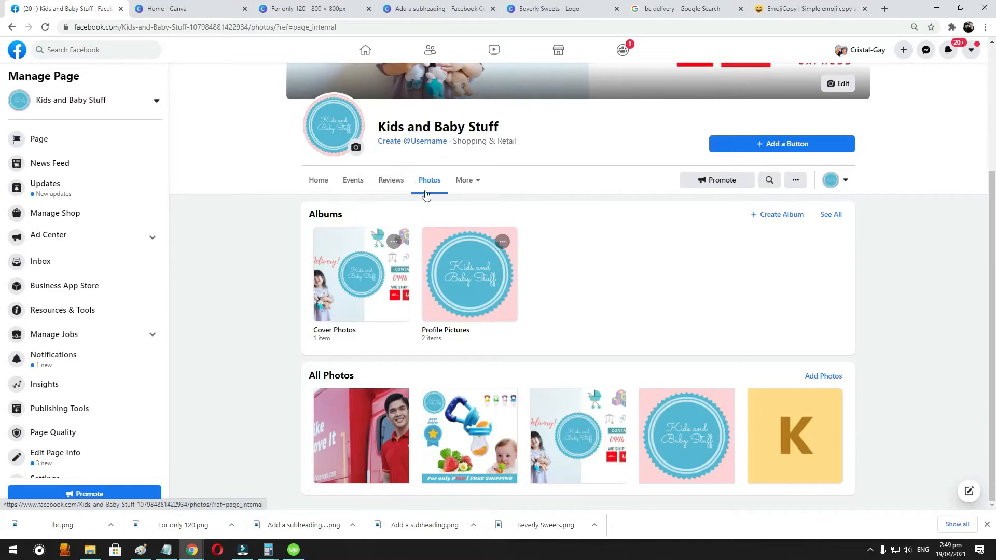
click(775, 218)
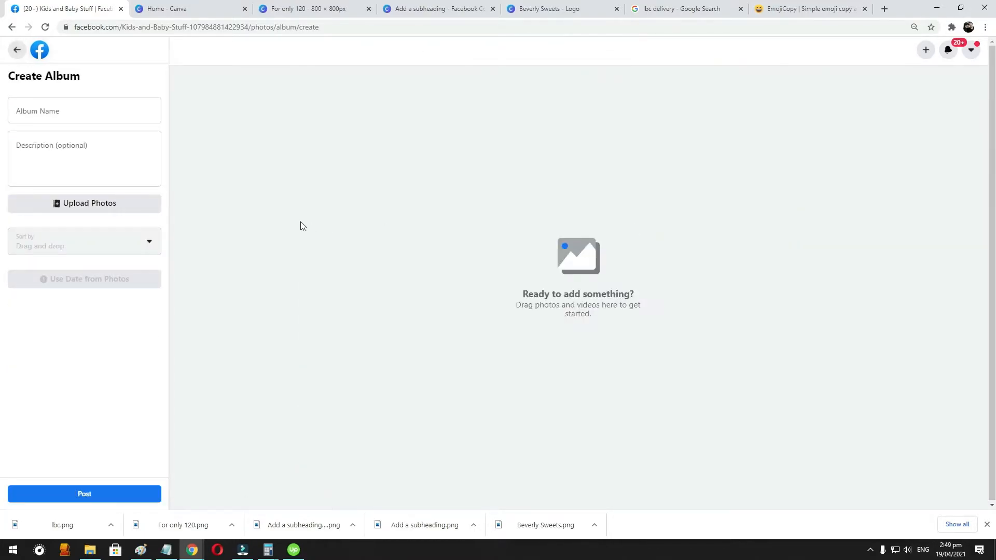
click(39, 108)
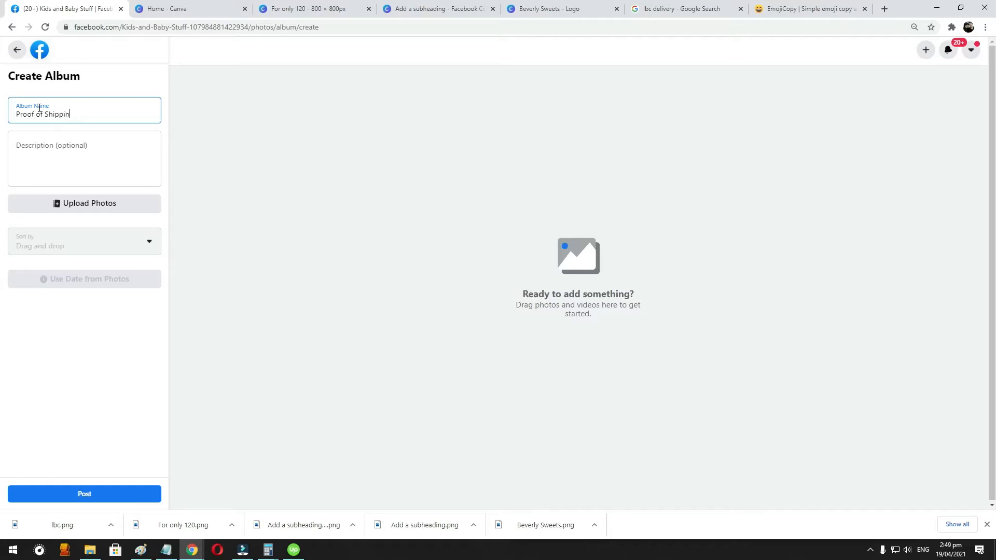
- Enter "Kids and Baby Stuff Proof of shipping" as the album description
click(67, 160)
text(K)
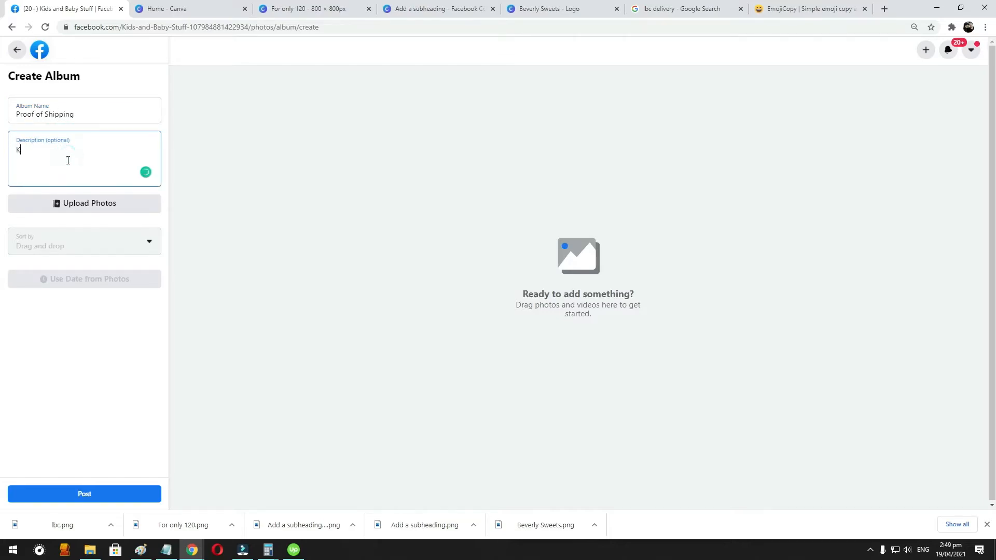
key(BackSpace)
key(BackSpace)
key(BackSpace)
key(BackSpace)
key(BackSpace)
key(BackSpace)
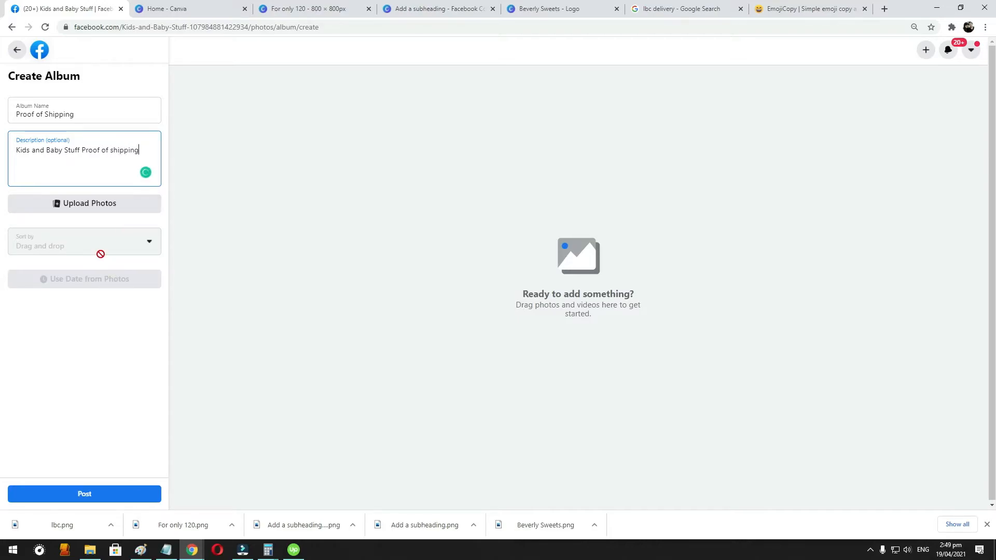
click(99, 179)
- Upload the lbc image from Downloads to the new album
click(104, 215)
click(104, 207)
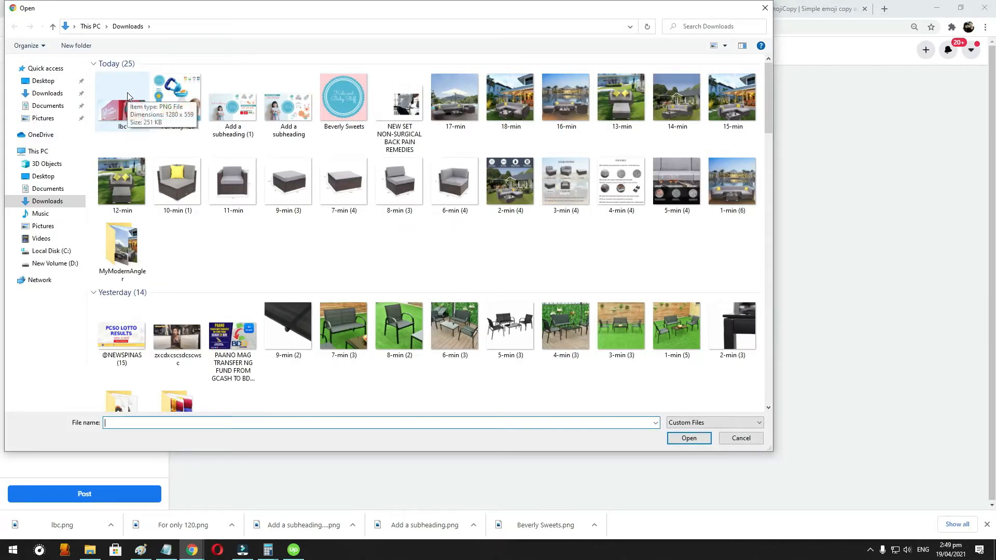
double_click(129, 97)
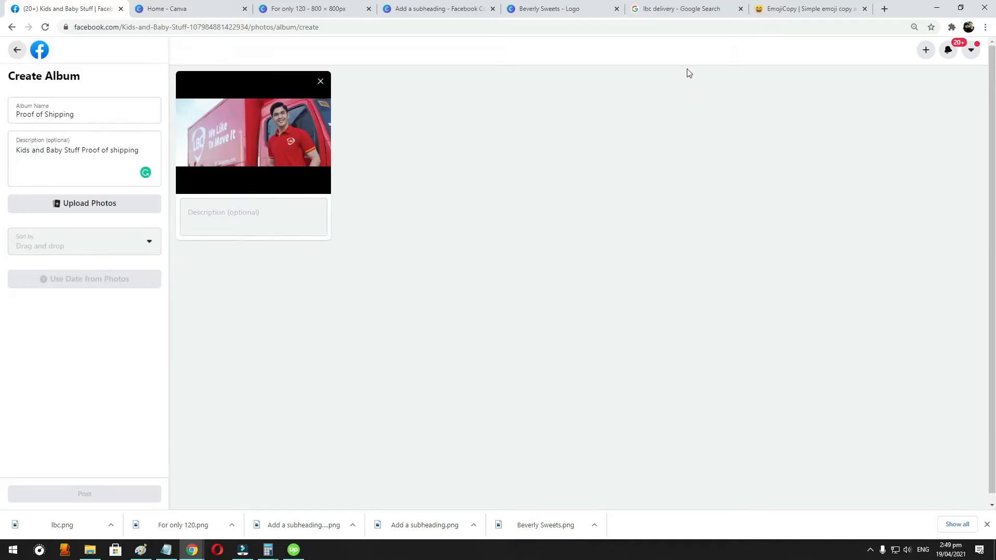
click(797, 12)
click(668, 9)
click(519, 10)
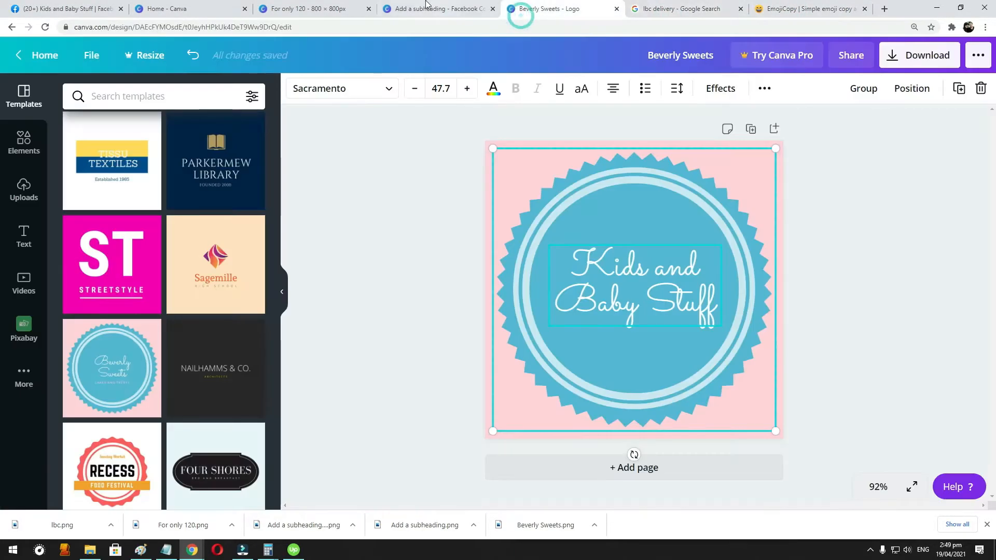
click(725, 10)
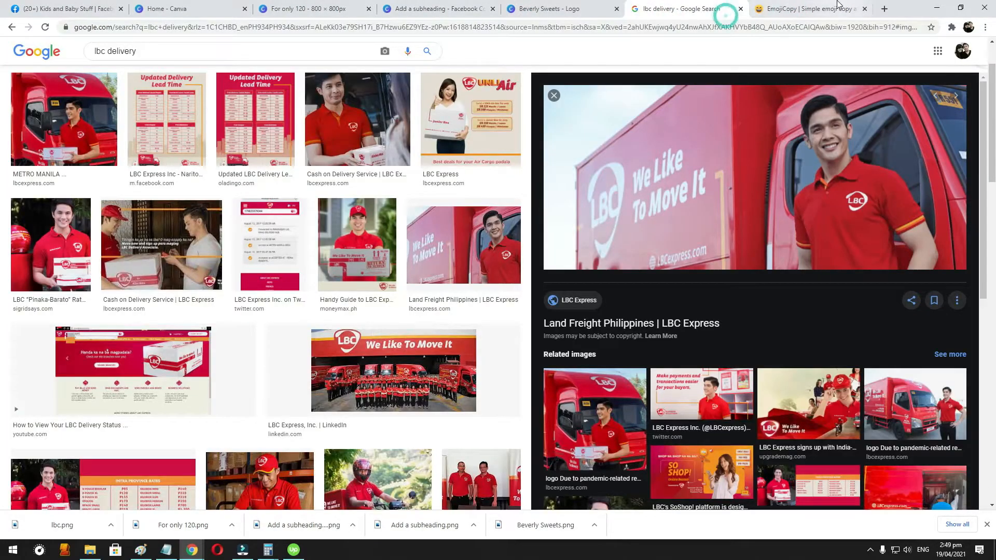
- Return to the Facebook album draft, publish the album and open the page's albums overview
click(26, 9)
click(111, 494)
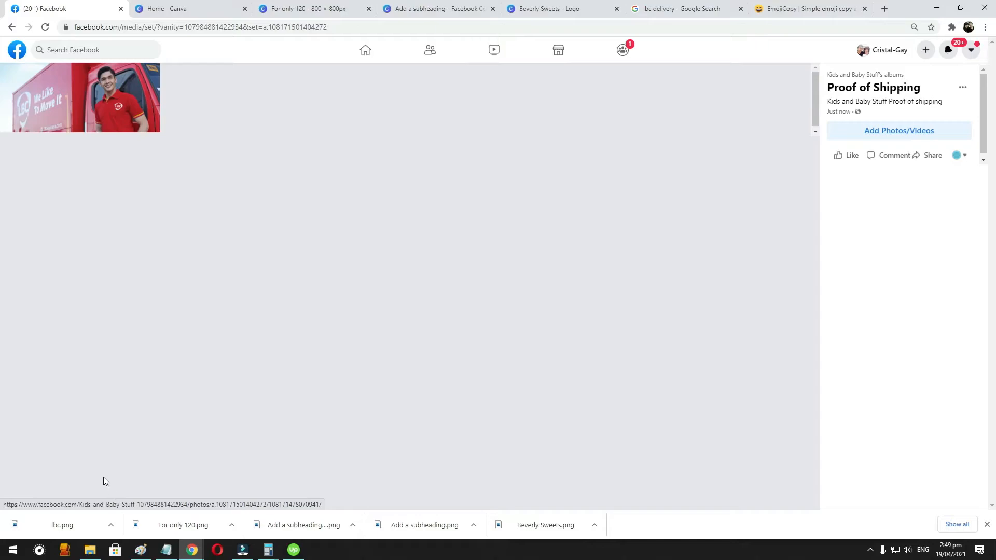
click(836, 74)
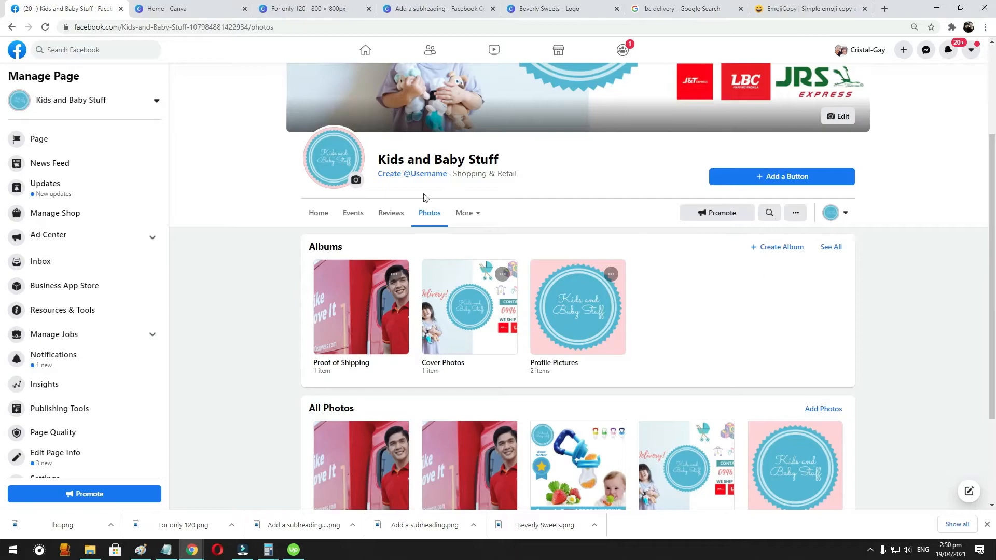
- Examine the Proof of Shipping album post on the page's home feed and its post options
click(318, 212)
scroll(869, 321, down, 4)
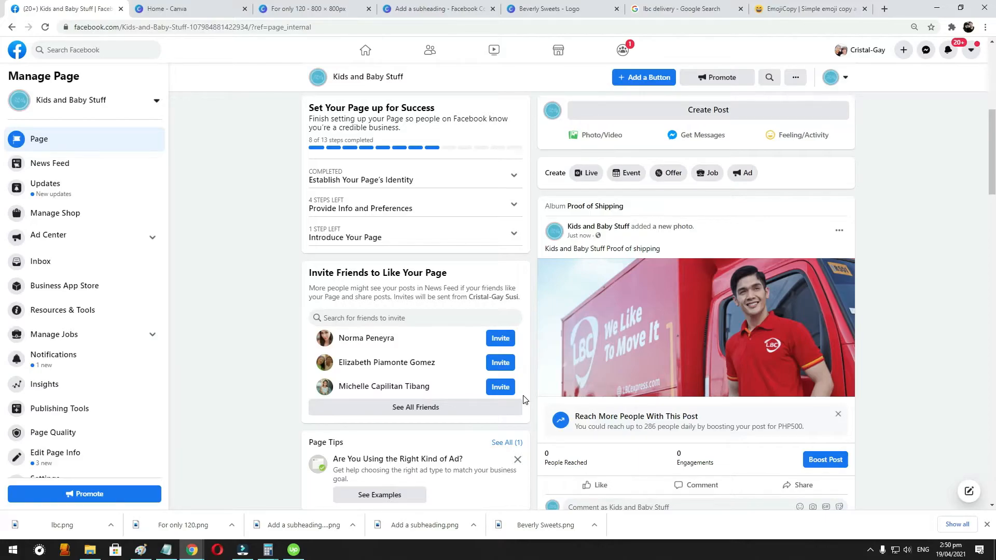
scroll(896, 219, down, 8)
scroll(859, 270, up, 4)
scroll(859, 271, up, 5)
click(840, 281)
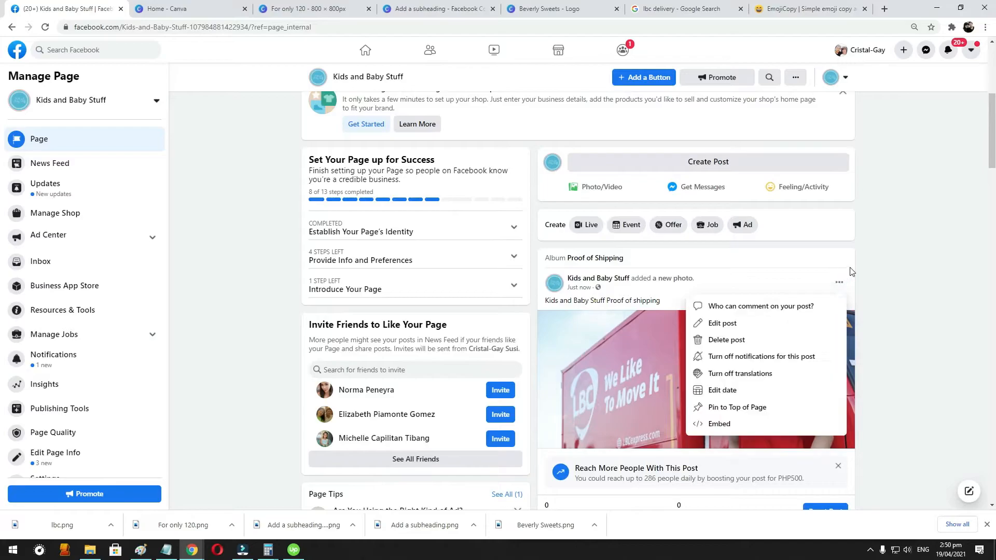
scroll(850, 269, down, 3)
click(915, 227)
- Review the page's earlier posts, page information and header with the cover photo
scroll(583, 184, down, 10)
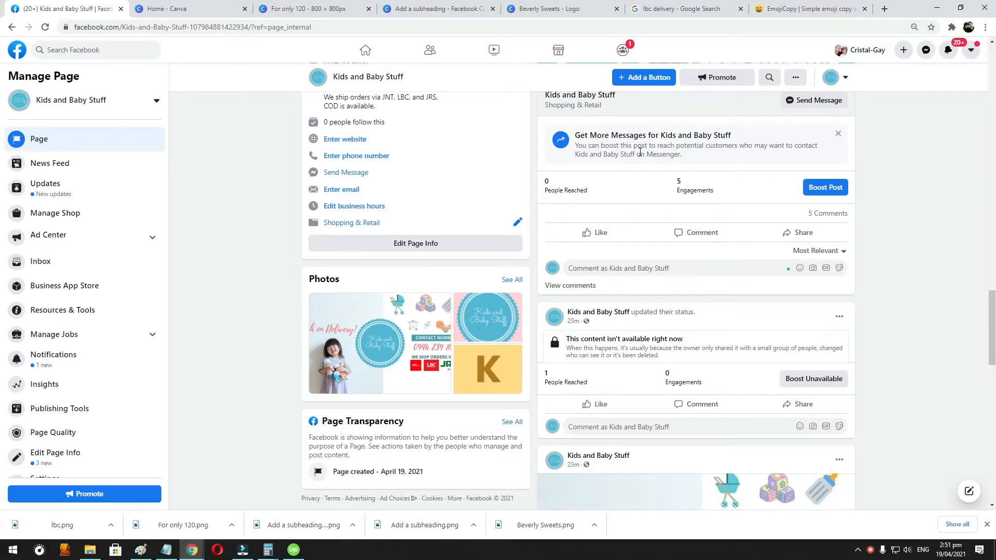
scroll(639, 152, up, 20)
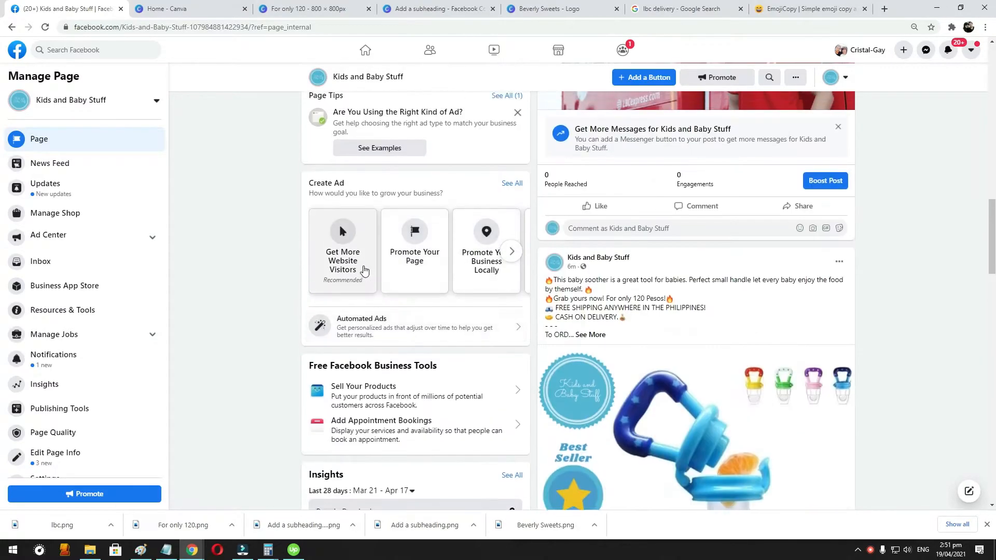
scroll(465, 234, up, 7)
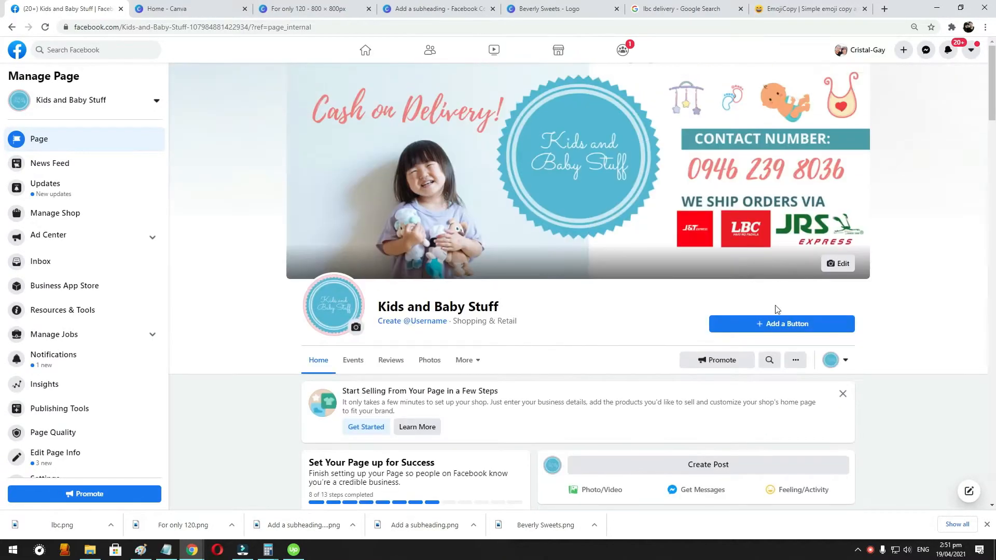
scroll(416, 363, down, 10)
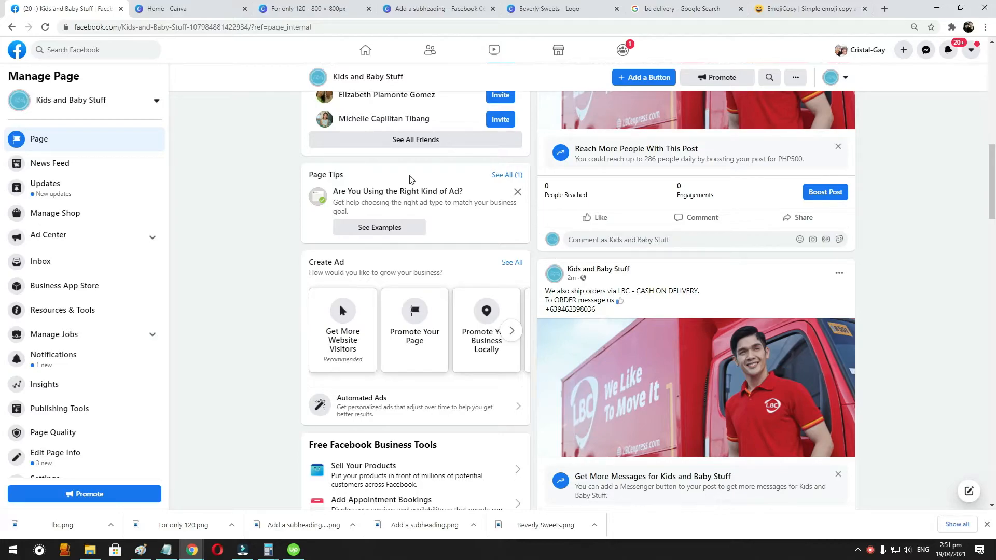
scroll(536, 229, up, 15)
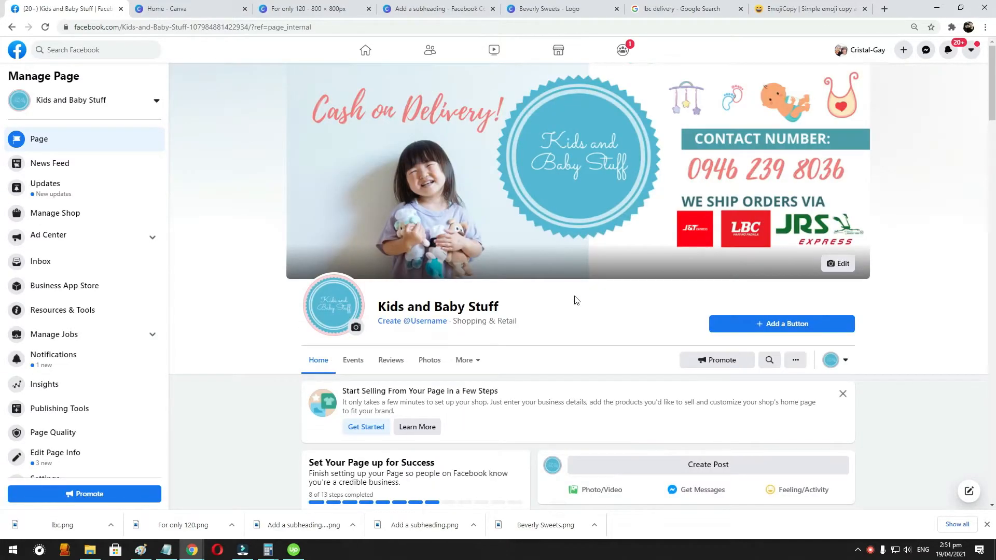
scroll(574, 301, down, 2)
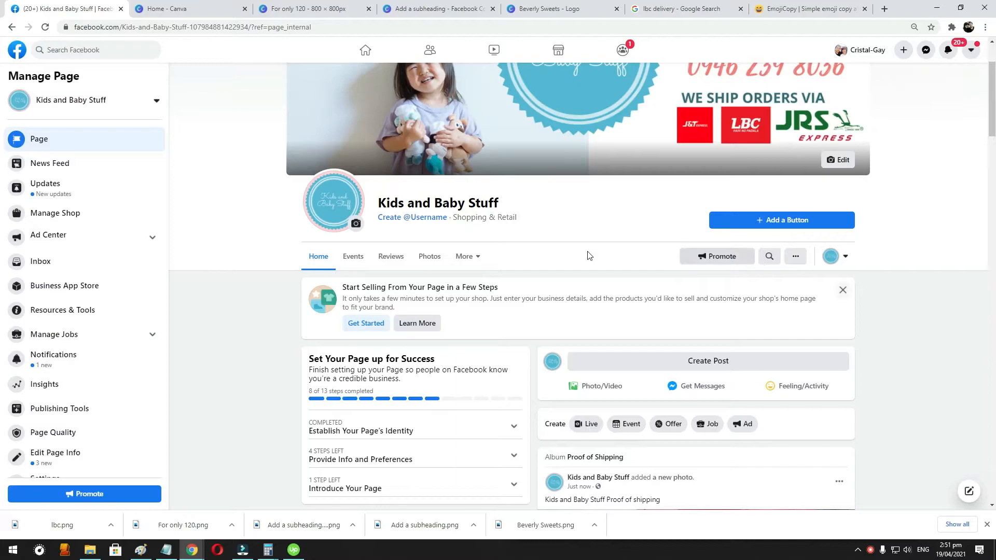
- Look through the page's additional sections and other actions, and view the list for inviting friends to like it
click(466, 257)
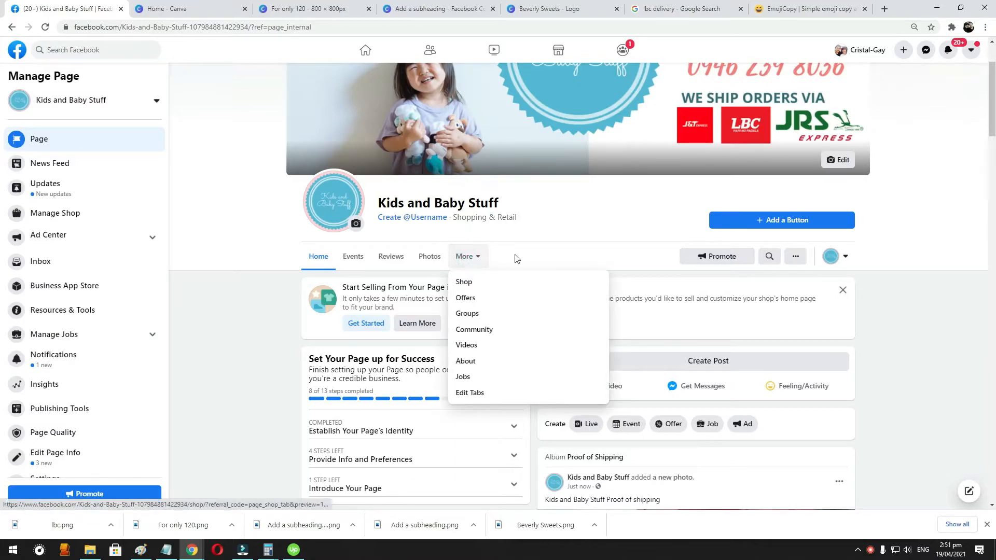
click(631, 254)
click(796, 256)
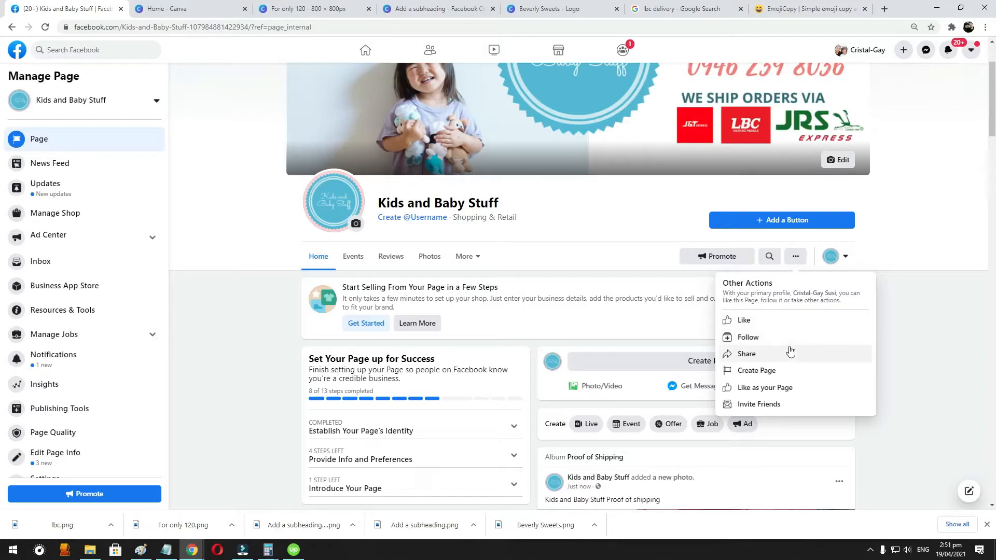
click(783, 403)
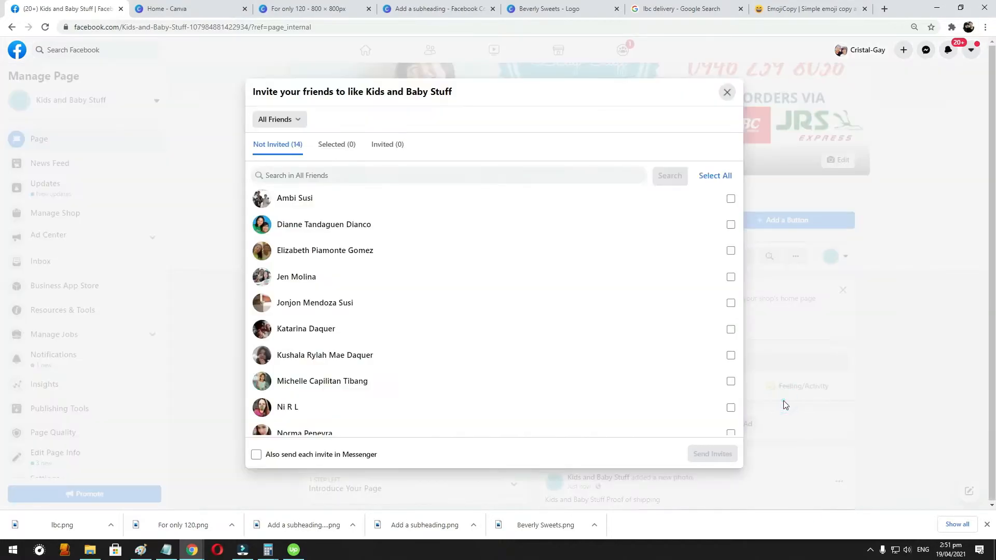
click(726, 92)
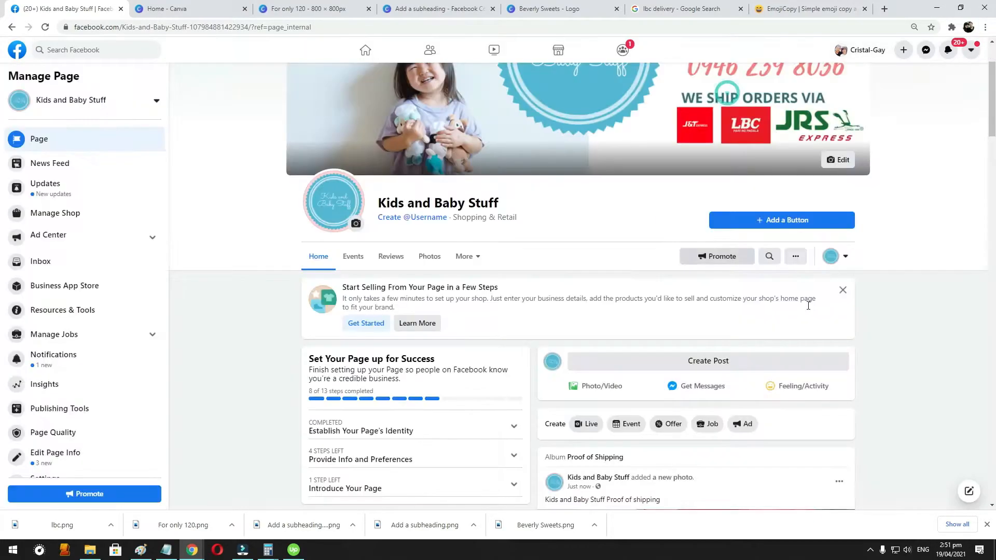
- Try selecting one friend and all friends in the page's invite list, clear the selection and close the list without sending invites
click(796, 258)
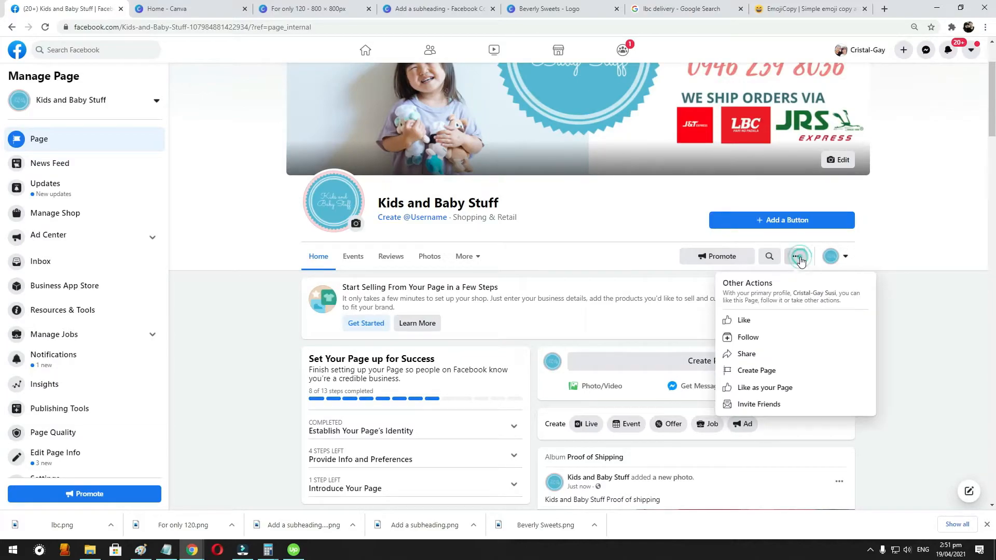
click(773, 405)
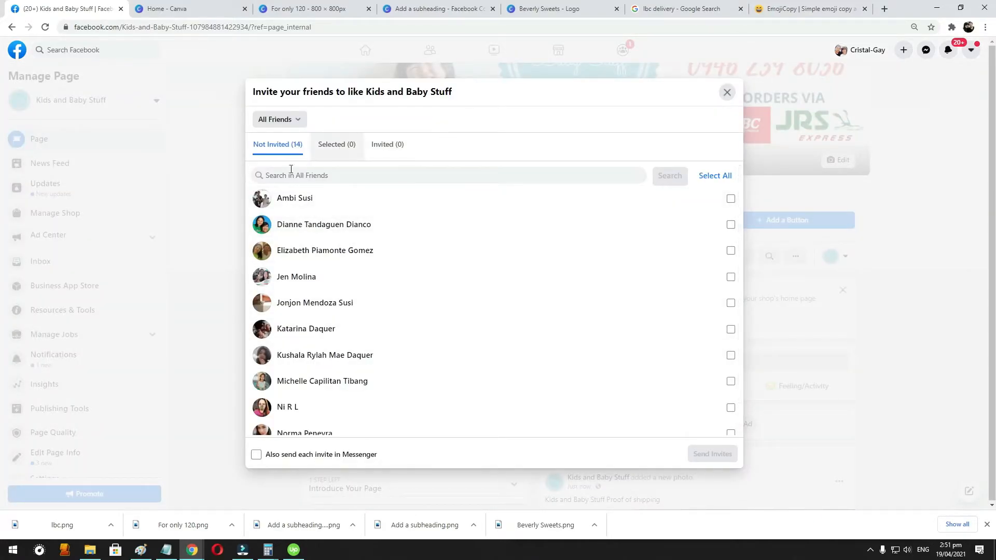
scroll(526, 224, down, 3)
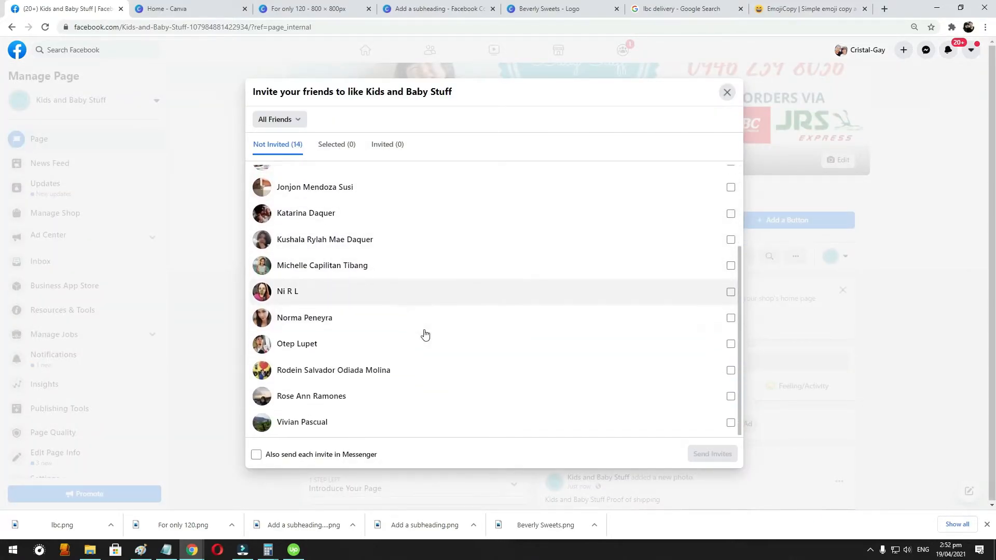
scroll(425, 334, up, 3)
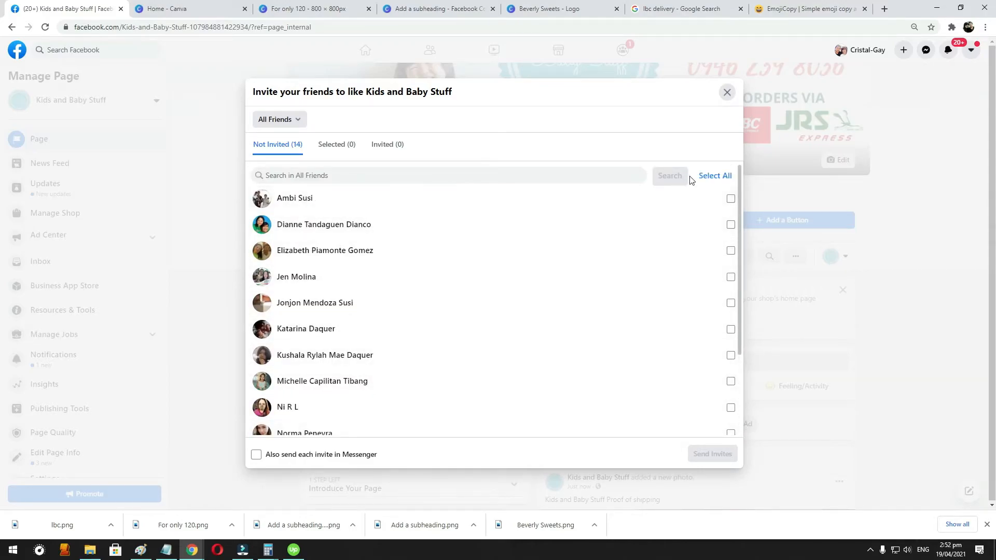
click(729, 199)
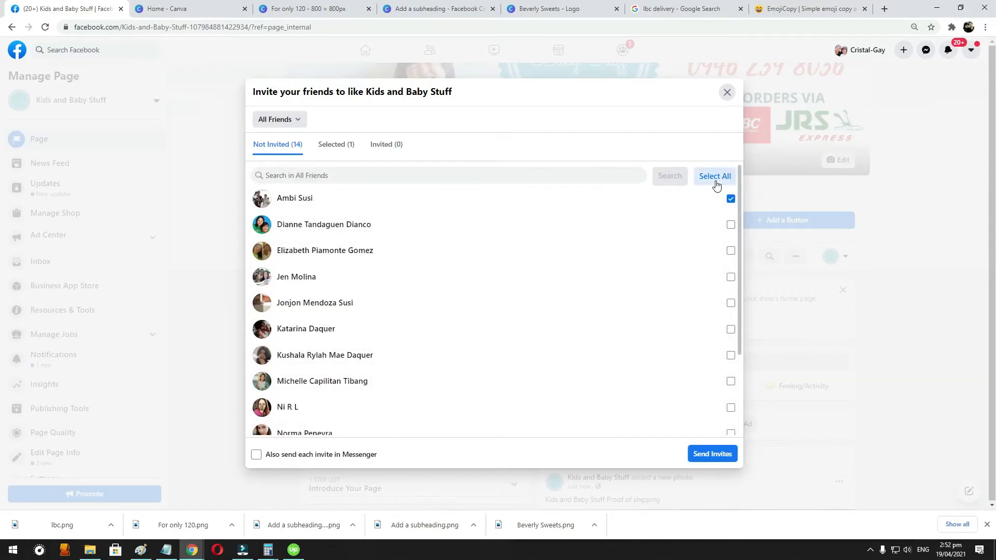
click(715, 177)
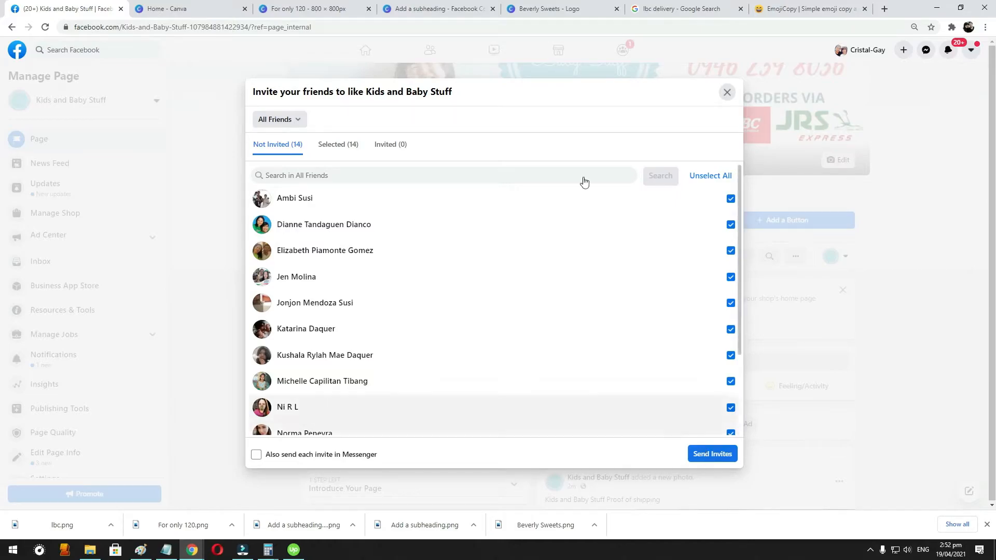
click(716, 176)
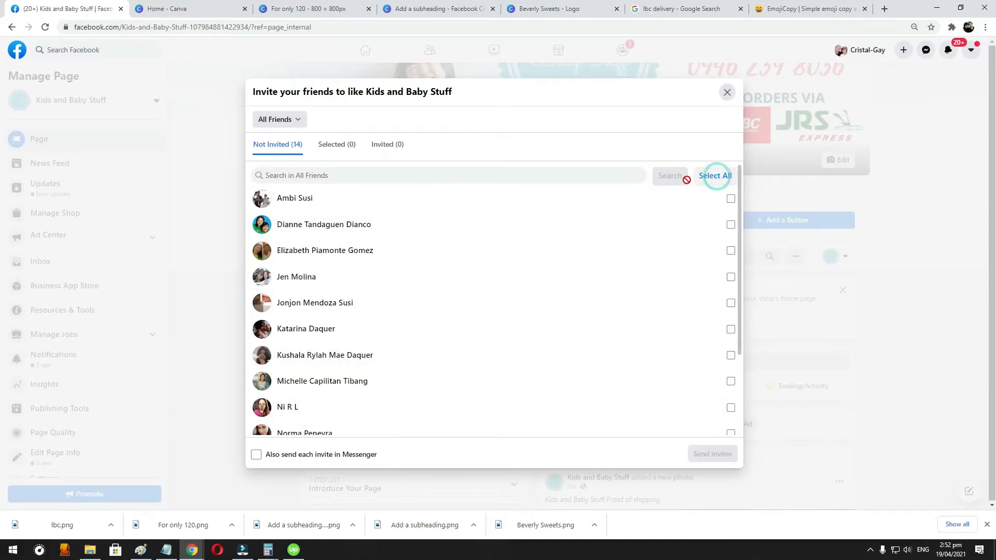
scroll(324, 303, down, 1)
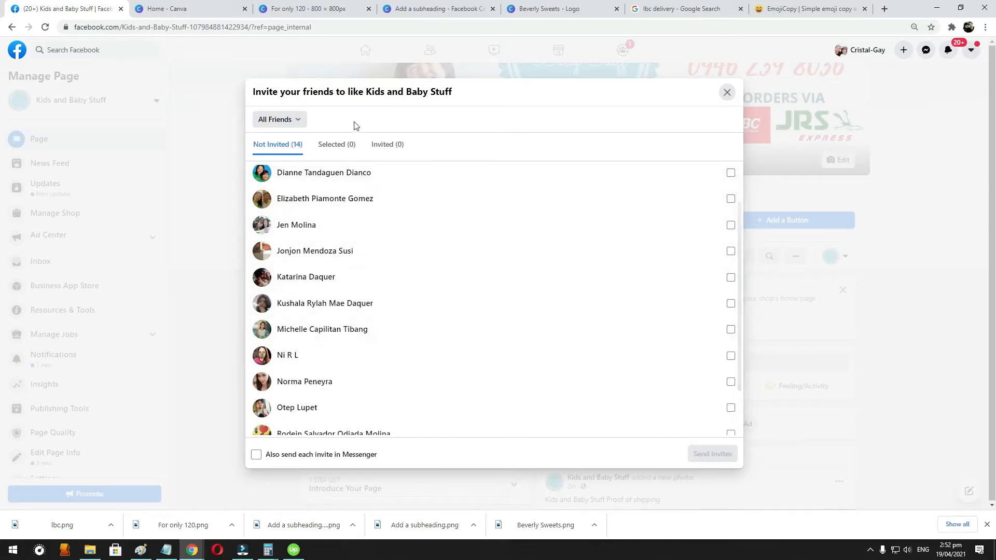
click(727, 92)
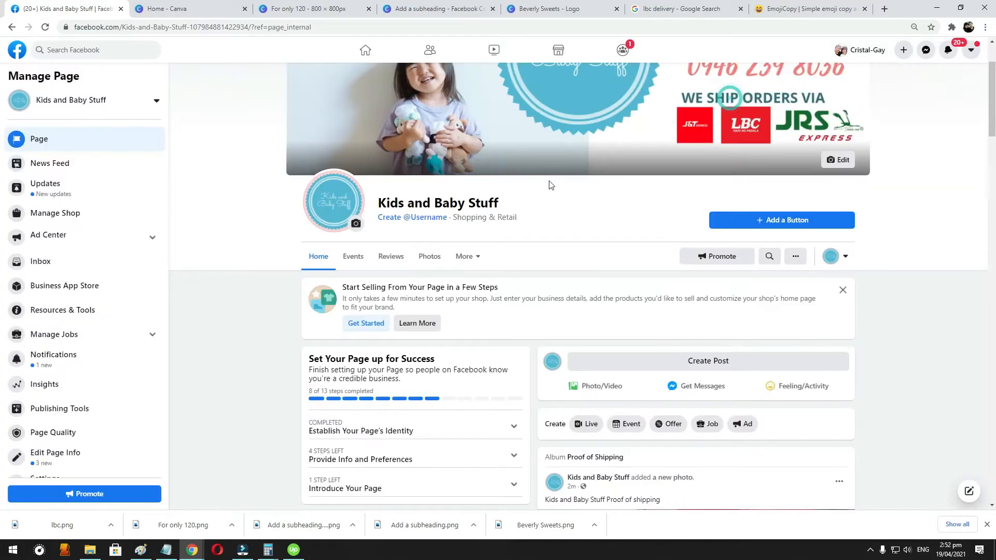
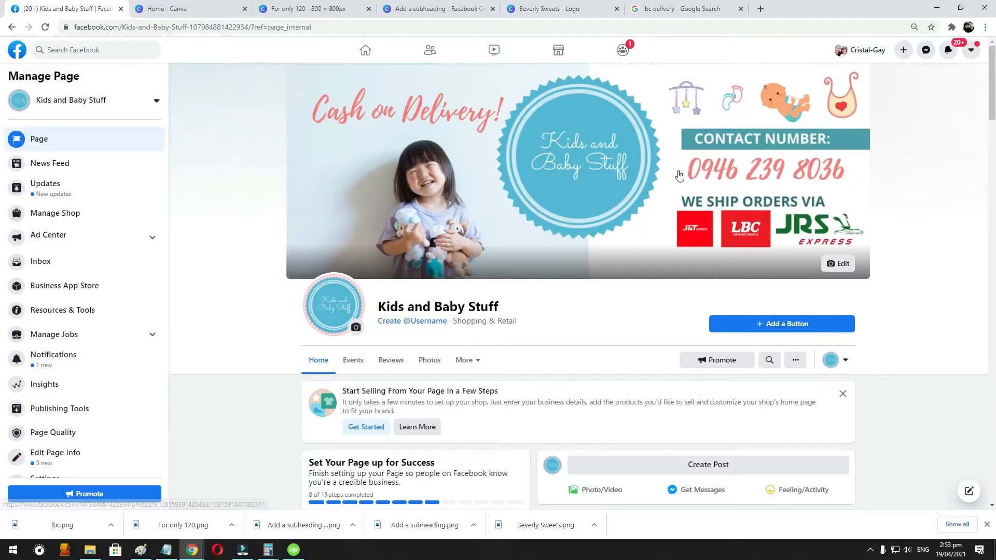
- Find the baby soother post in the page's feed and open its sharing options for a group
scroll(724, 209, down, 1)
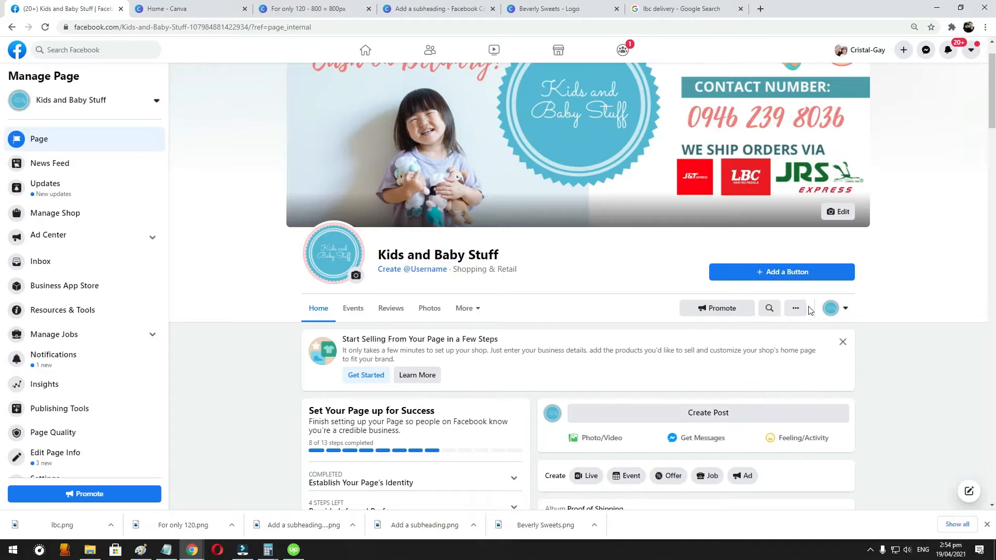
scroll(812, 312, down, 1)
scroll(812, 313, down, 15)
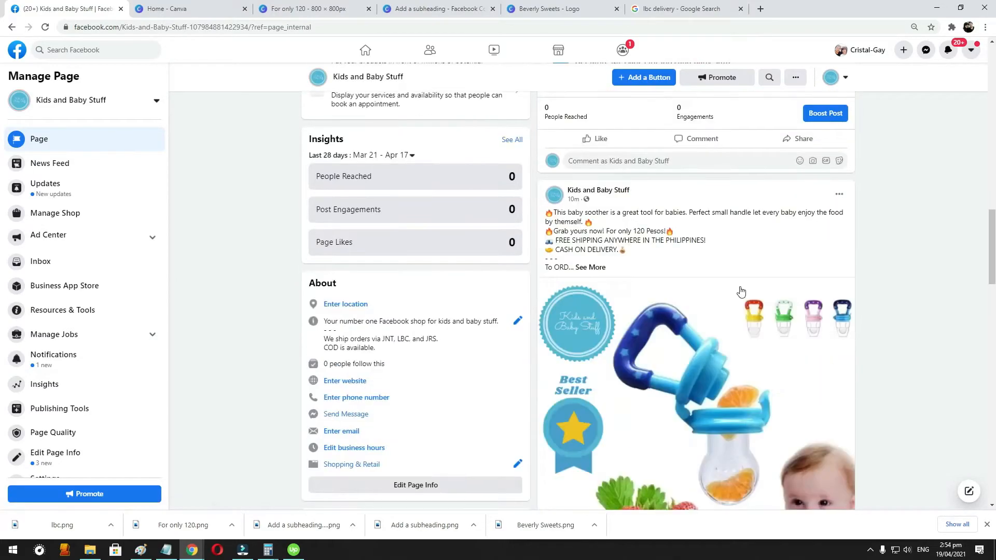
scroll(773, 433, down, 2)
scroll(779, 433, down, 3)
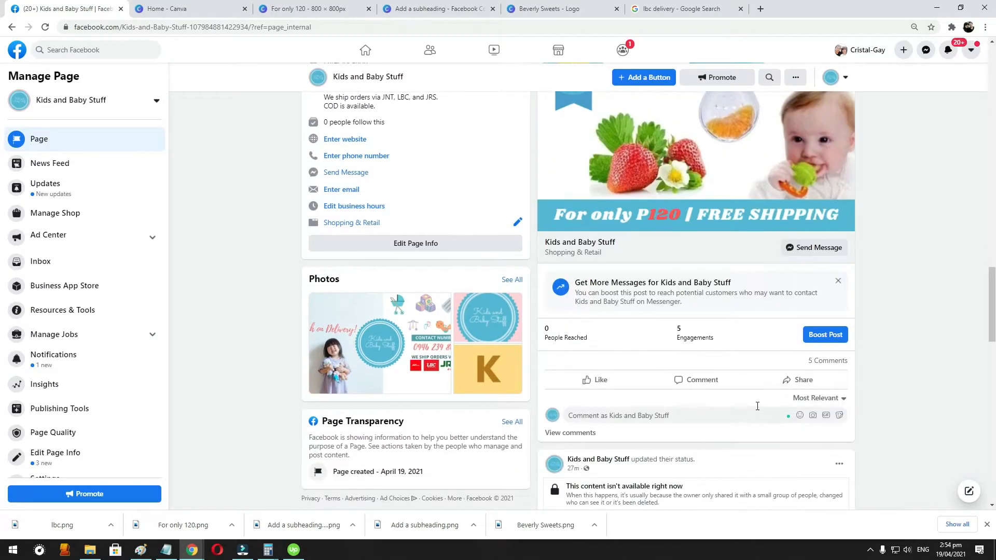
click(800, 379)
scroll(753, 365, down, 1)
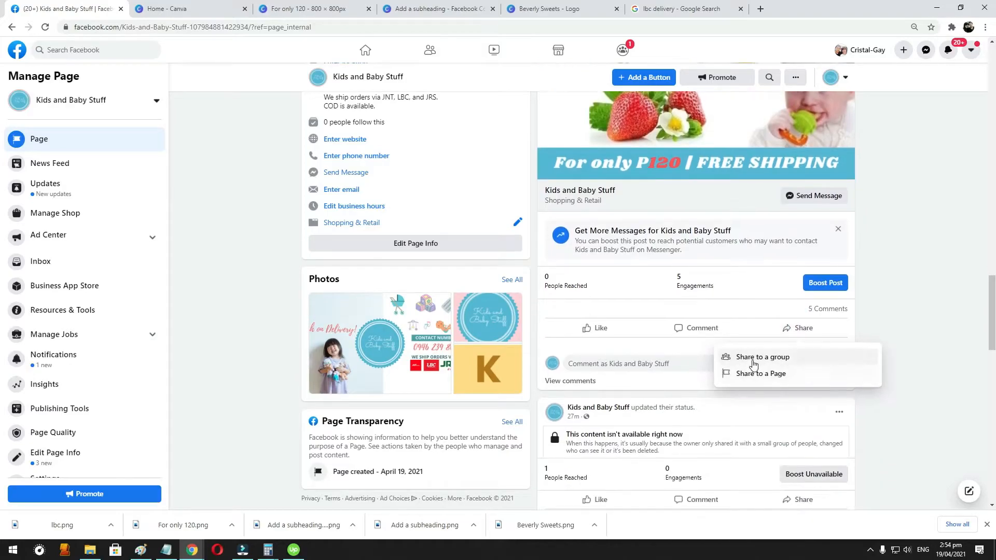
click(761, 358)
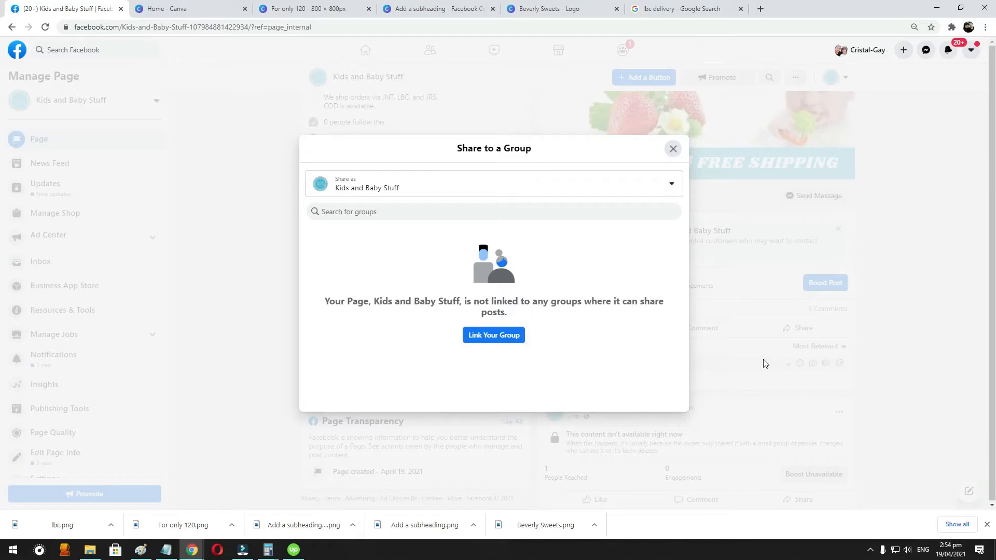
- Search the groups available for sharing for "Bataan Bentahan" and clear the search
click(357, 216)
text(Bat)
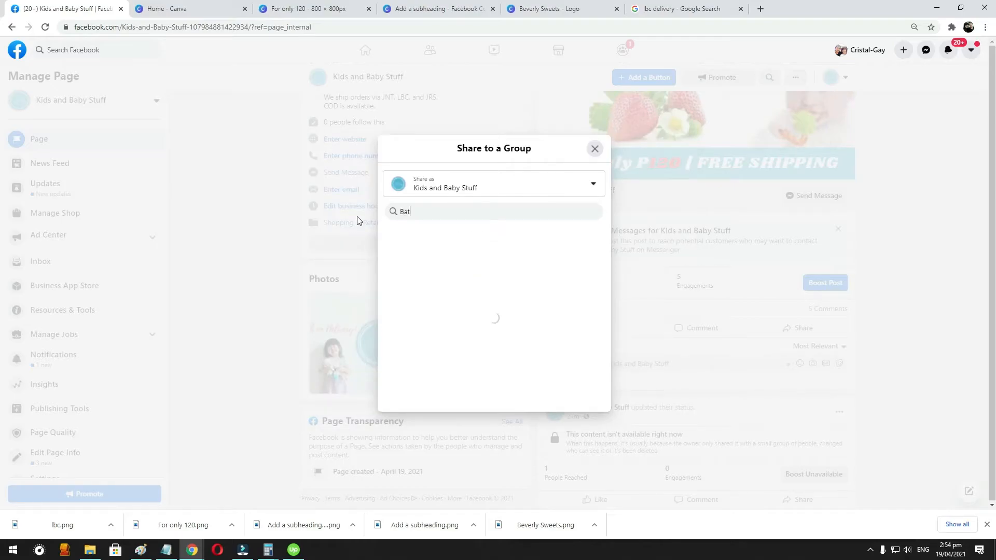
text(aan Bentahan)
key(ctrl+a)
key(BackSpace)
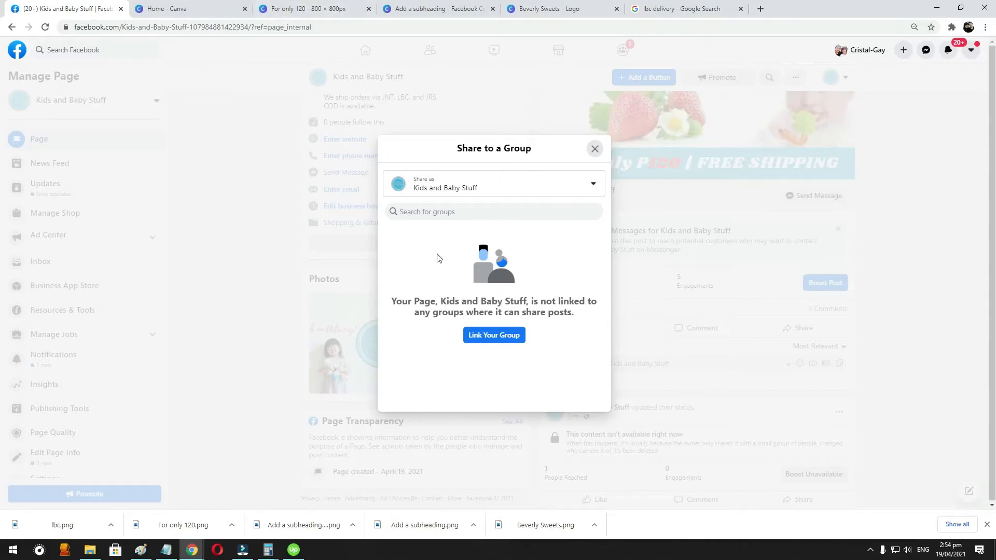
- Open facebook.com in a new first browser tab and view the list of joined groups
click(760, 9)
drag(764, 12, 85, 6)
text(facebook.com)
key(Return)
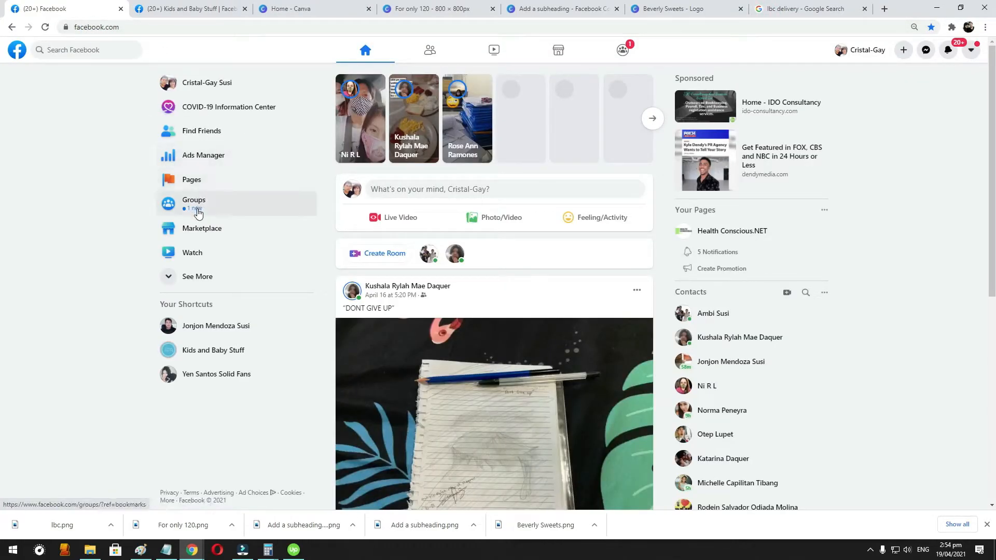
click(196, 206)
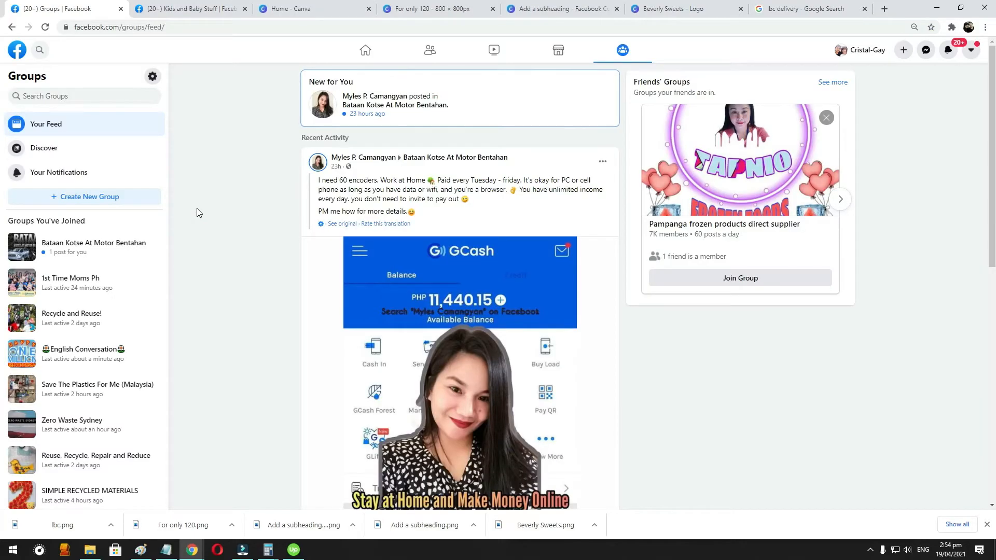
click(88, 90)
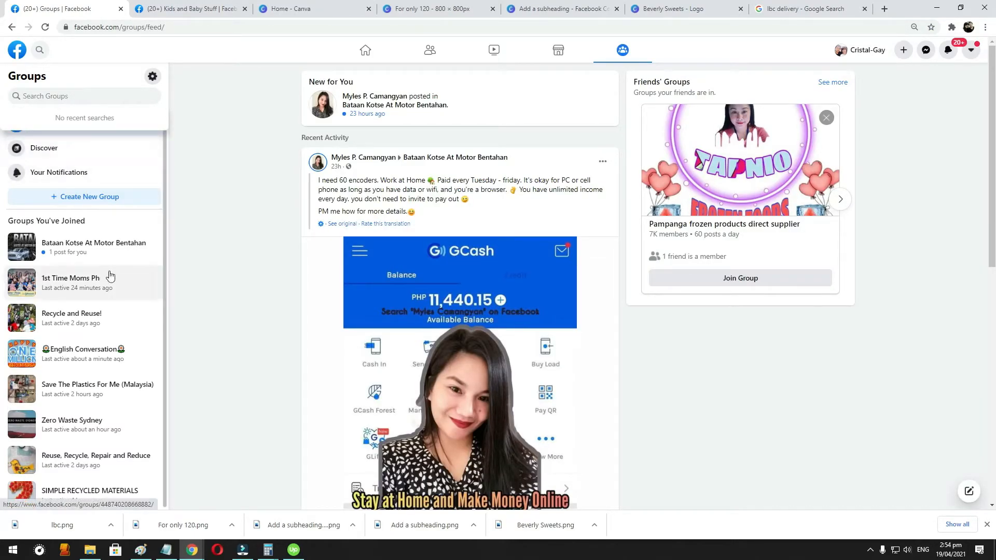
- Return to the soother post's group sharing dialog and set it to share as the personal profile
click(162, 9)
click(569, 189)
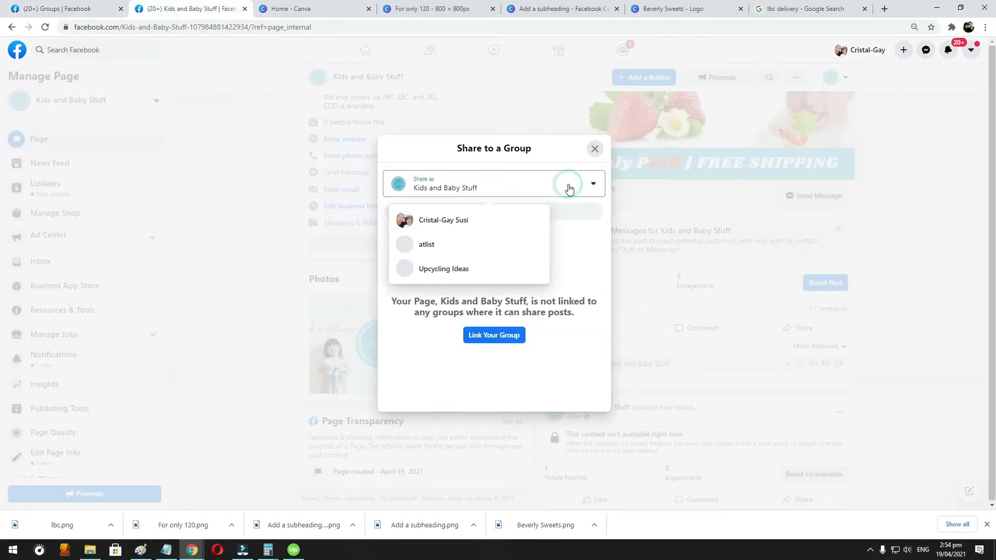
click(445, 217)
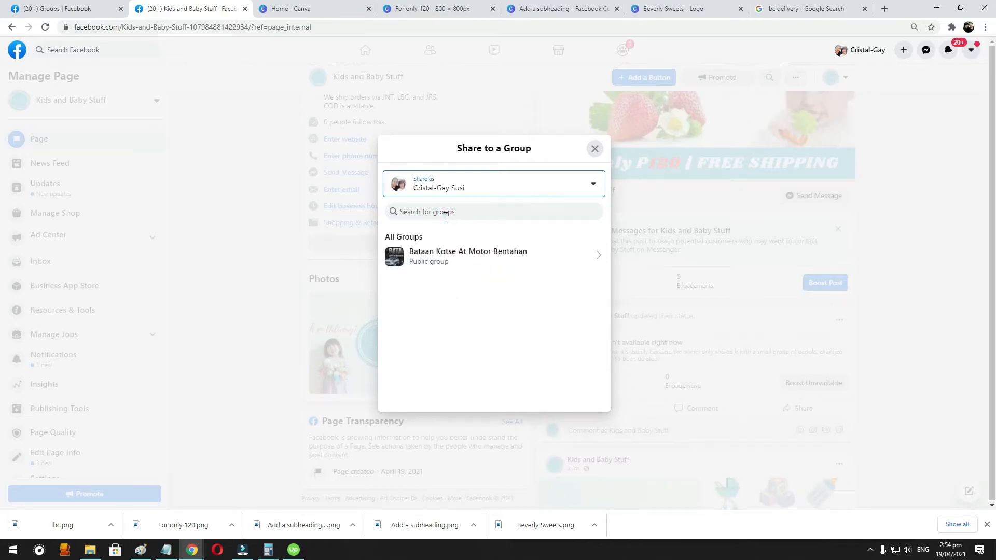
click(470, 188)
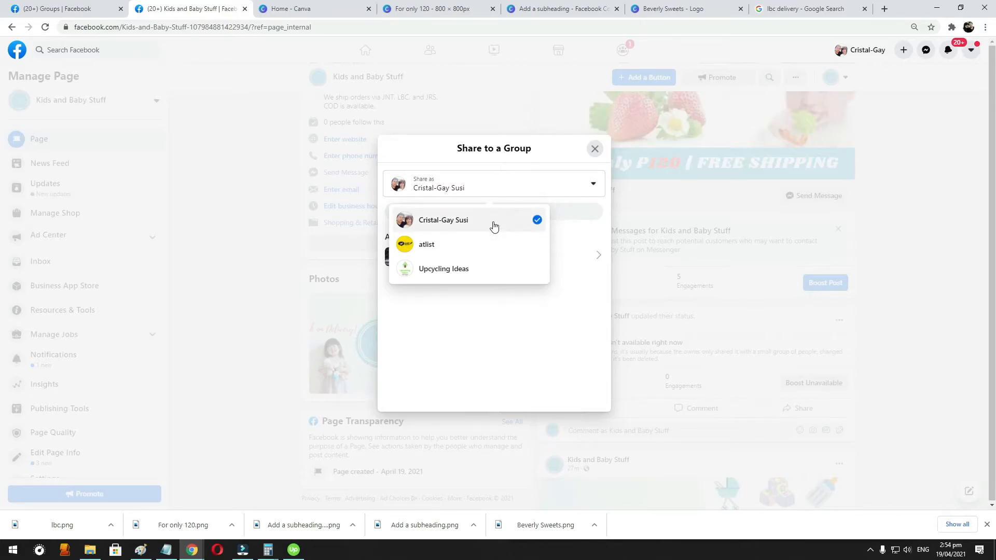
click(574, 240)
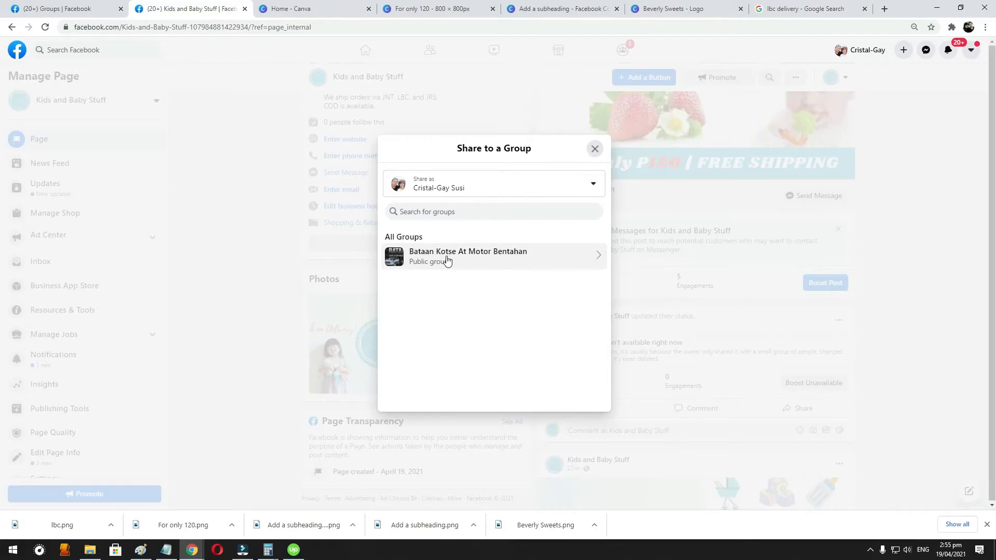
- Choose the Bataan Kotse At Motor Bentahan group for the share and review the draft post with its image and description
click(447, 260)
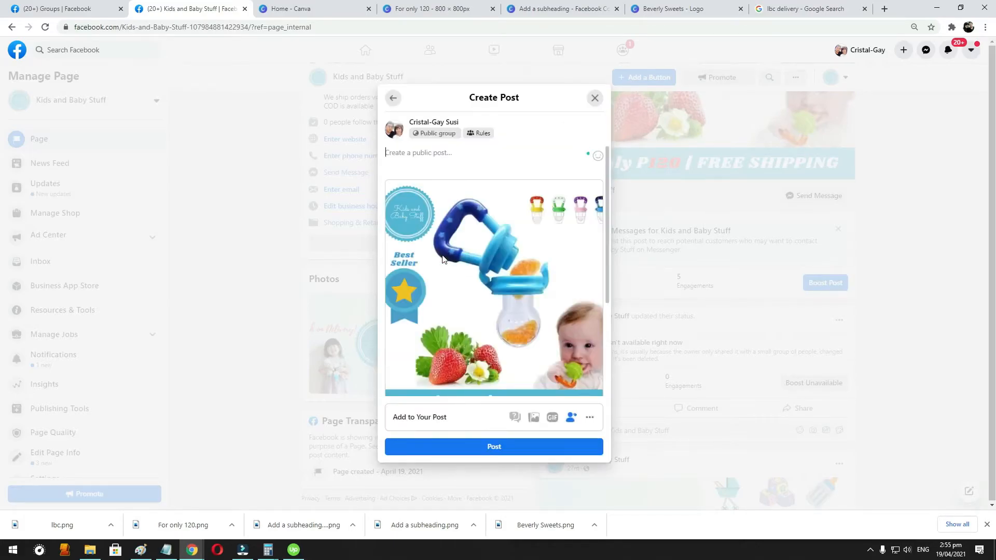
scroll(468, 236, down, 3)
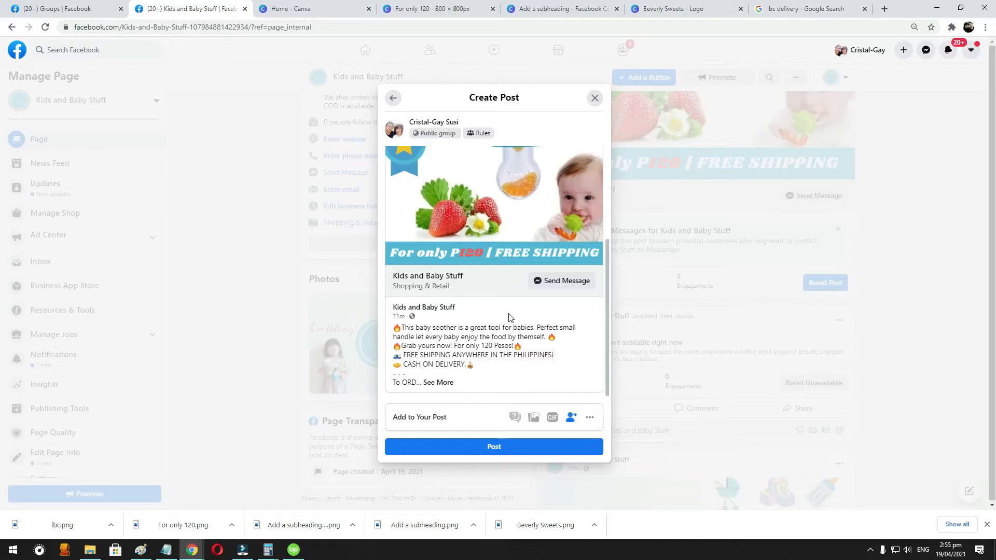
scroll(427, 233, up, 5)
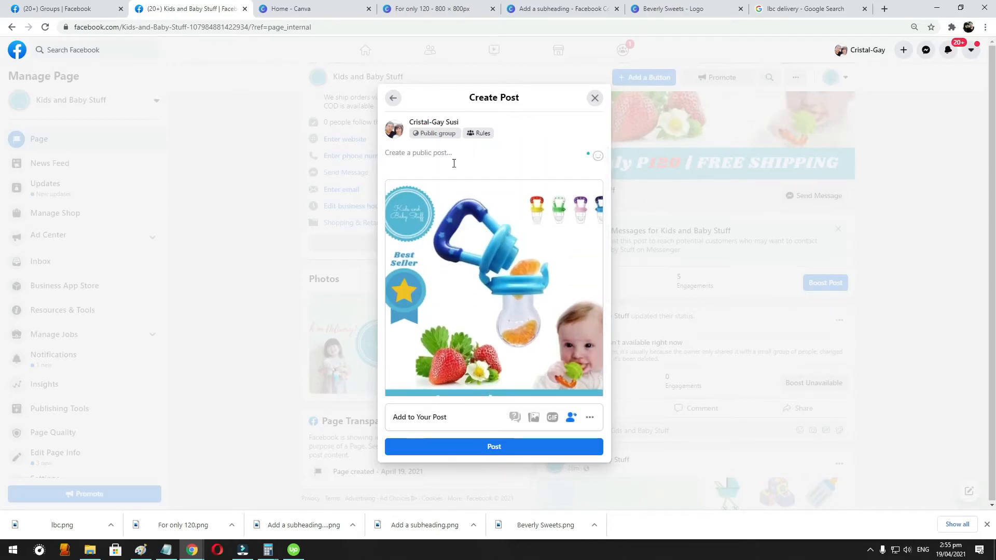
scroll(438, 319, down, 3)
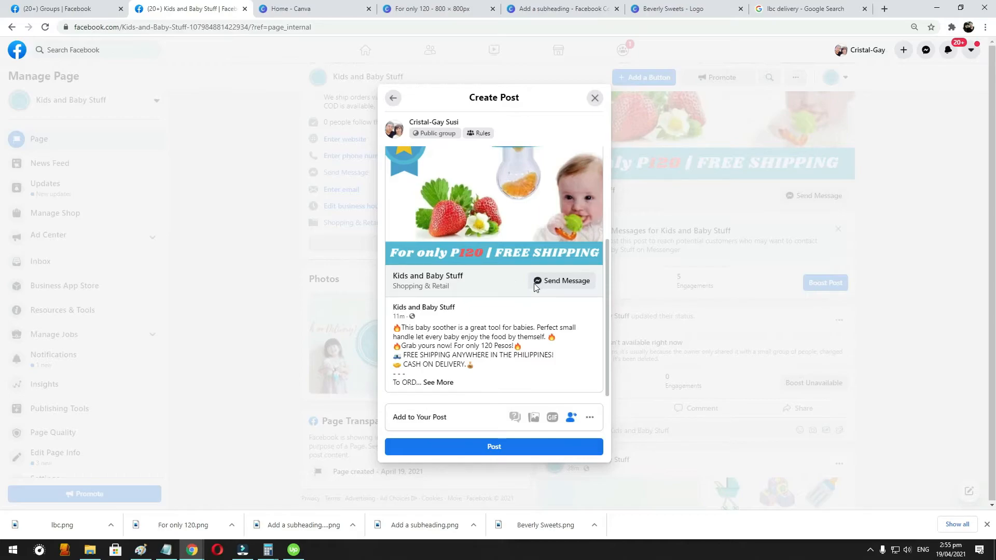
- Open the Bataan Kotse At Motor Bentahan group in the other browser tab and examine the sale listings its members post
click(68, 9)
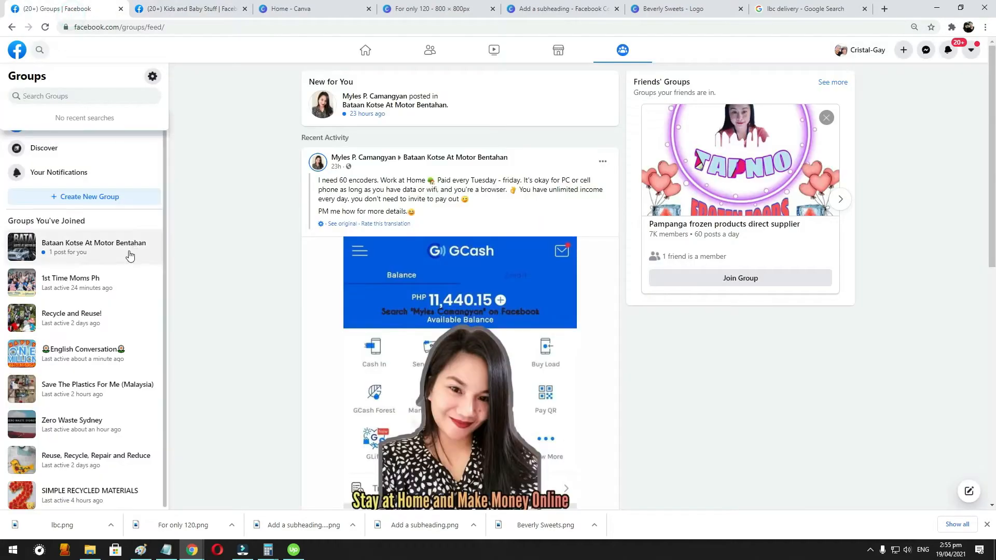
click(90, 245)
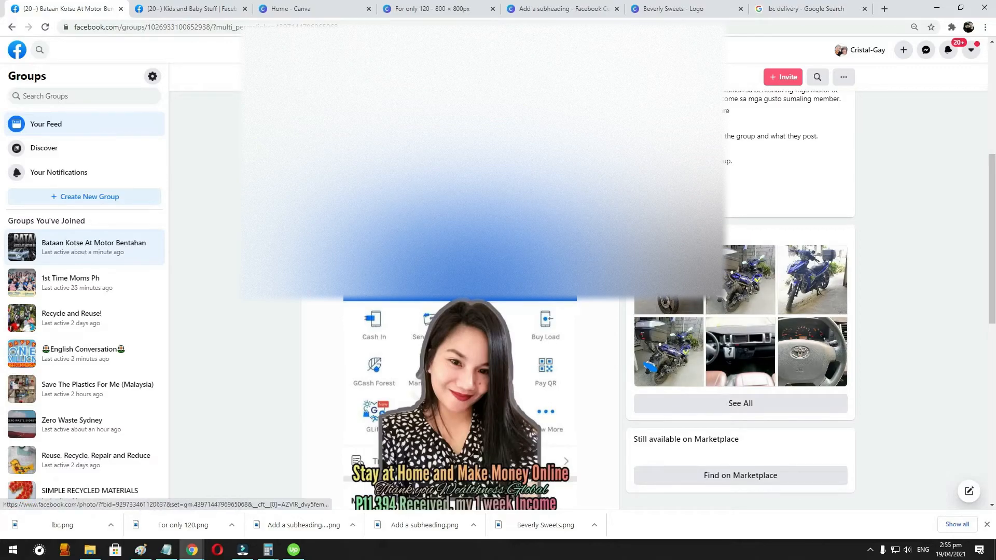
scroll(798, 308, up, 4)
scroll(798, 308, down, 17)
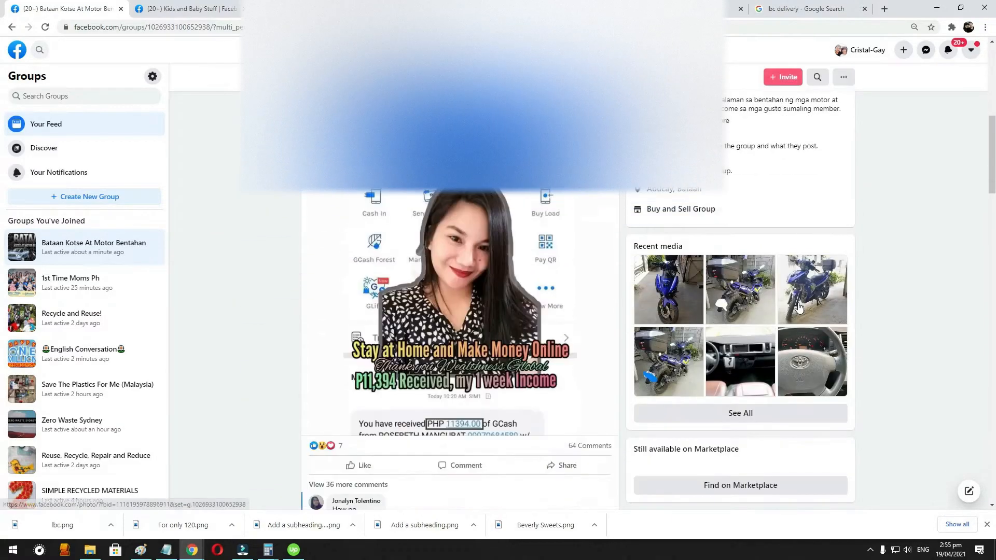
scroll(605, 314, down, 6)
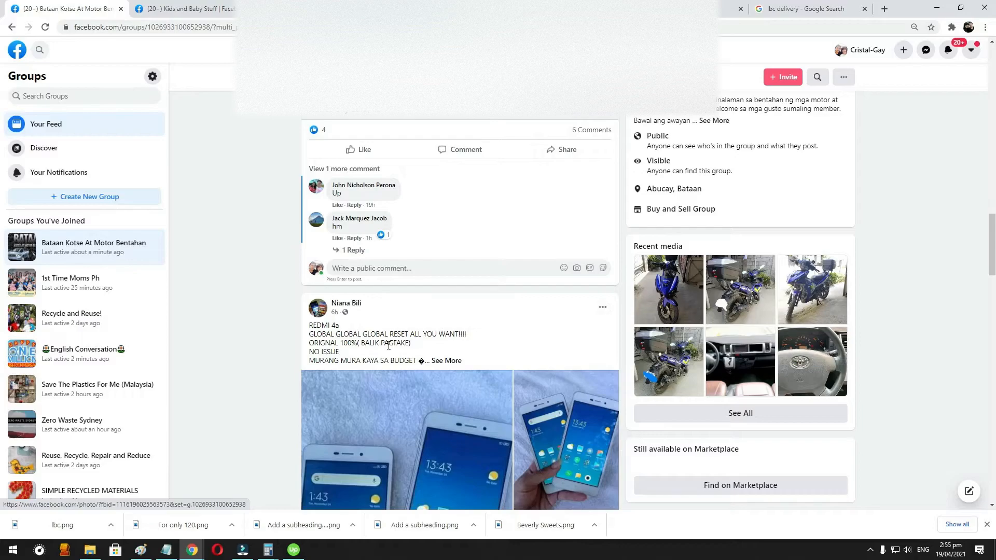
scroll(438, 289, up, 15)
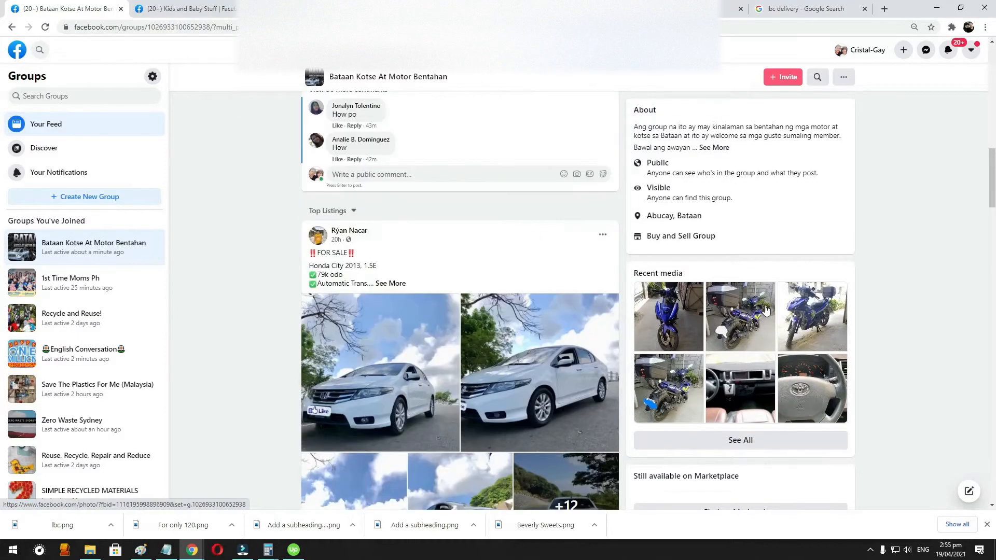
scroll(765, 310, down, 10)
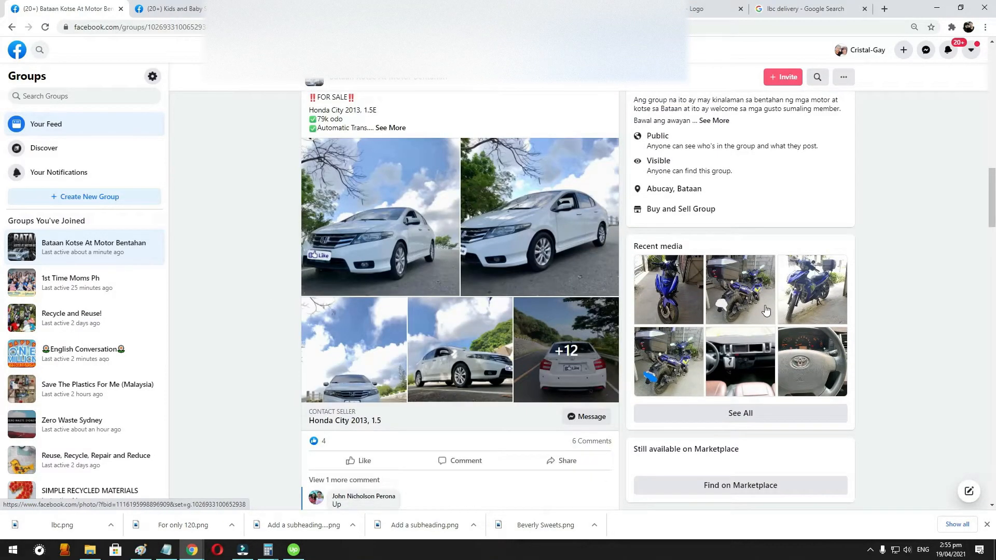
scroll(765, 309, down, 6)
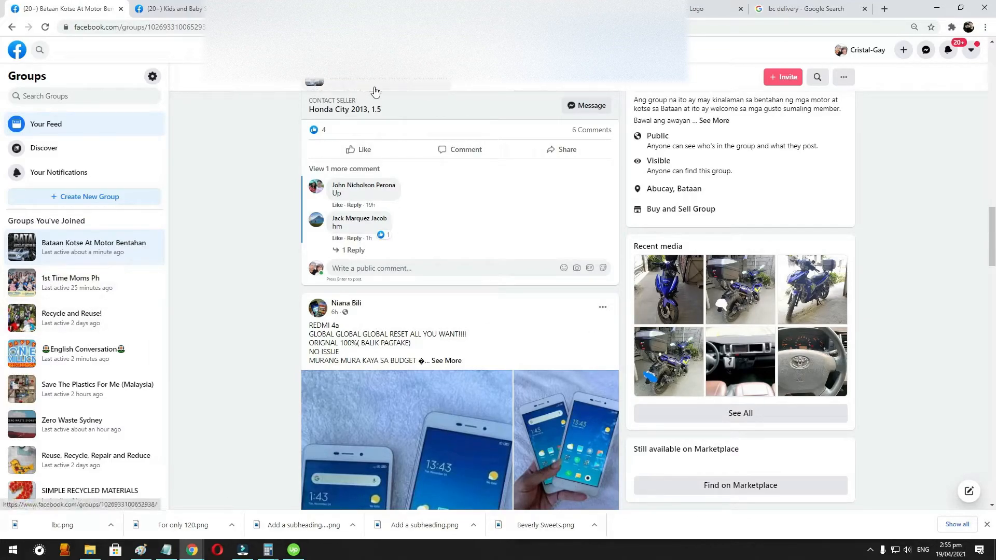
scroll(406, 227, down, 3)
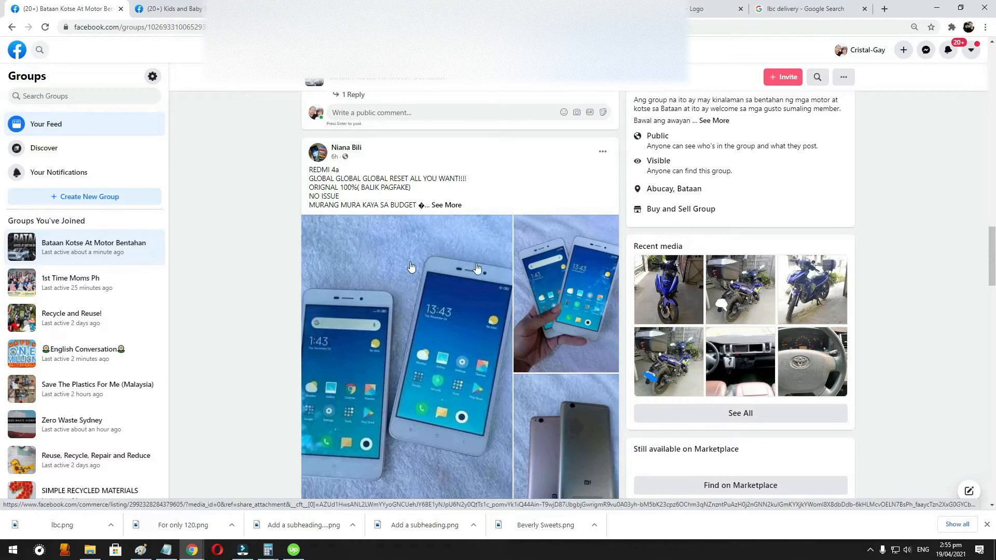
scroll(233, 228, down, 2)
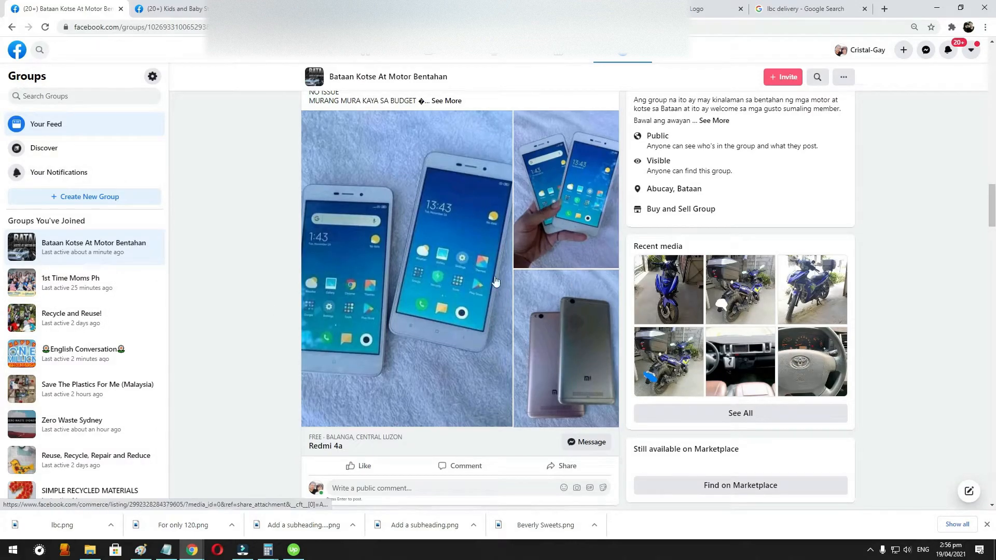
scroll(570, 264, down, 1)
scroll(519, 311, up, 10)
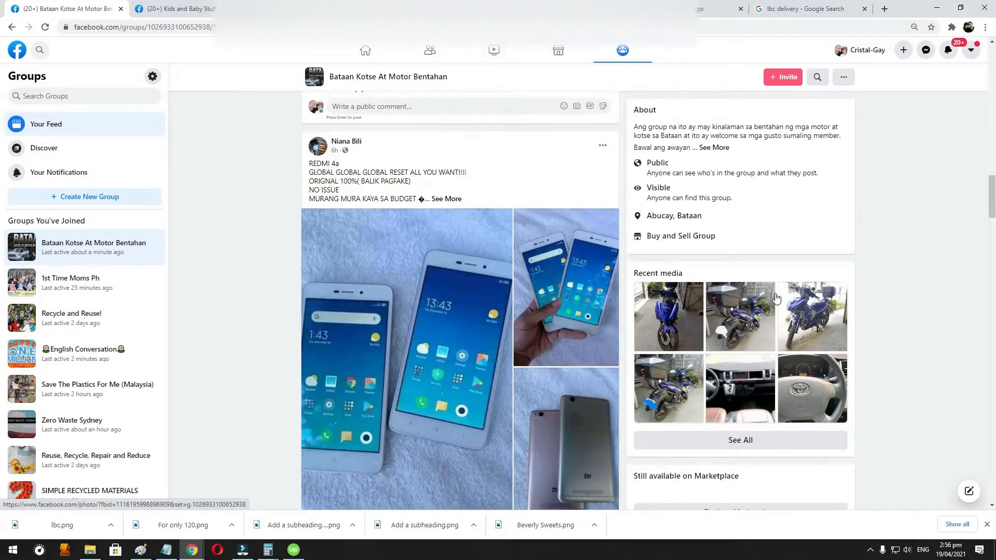
- Highlight the group's privacy type and member count in its header, and check the draft share post again
scroll(491, 319, up, 5)
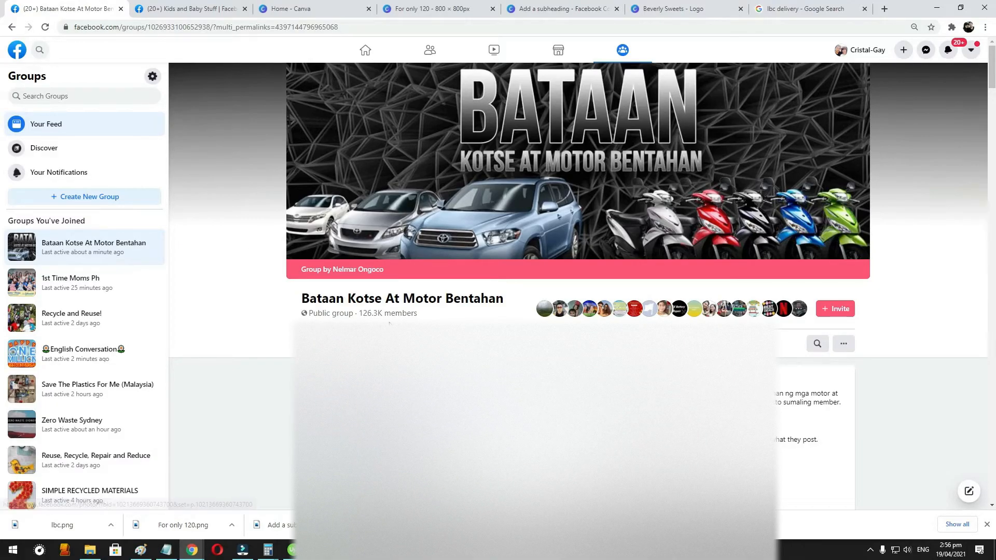
drag(310, 313, 418, 317)
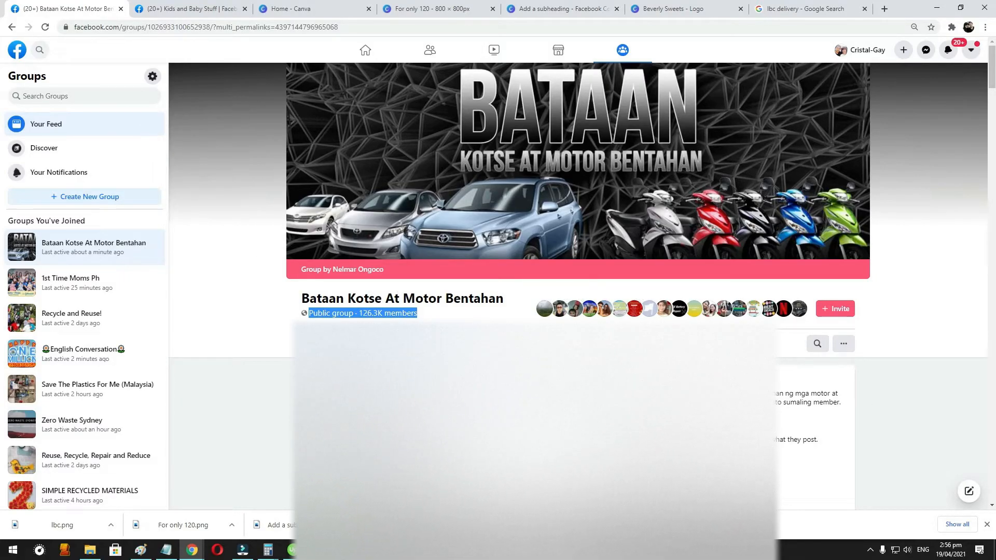
scroll(286, 209, down, 2)
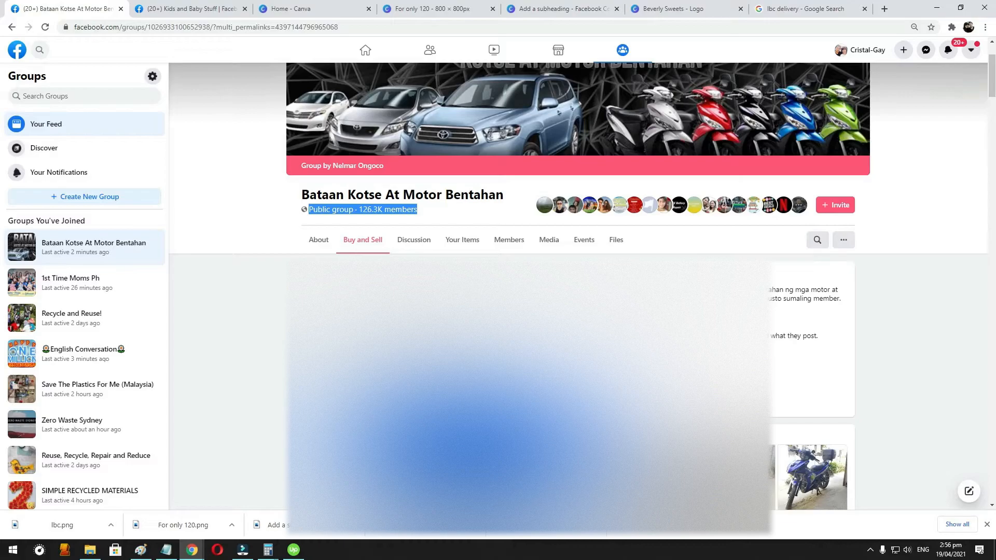
click(187, 9)
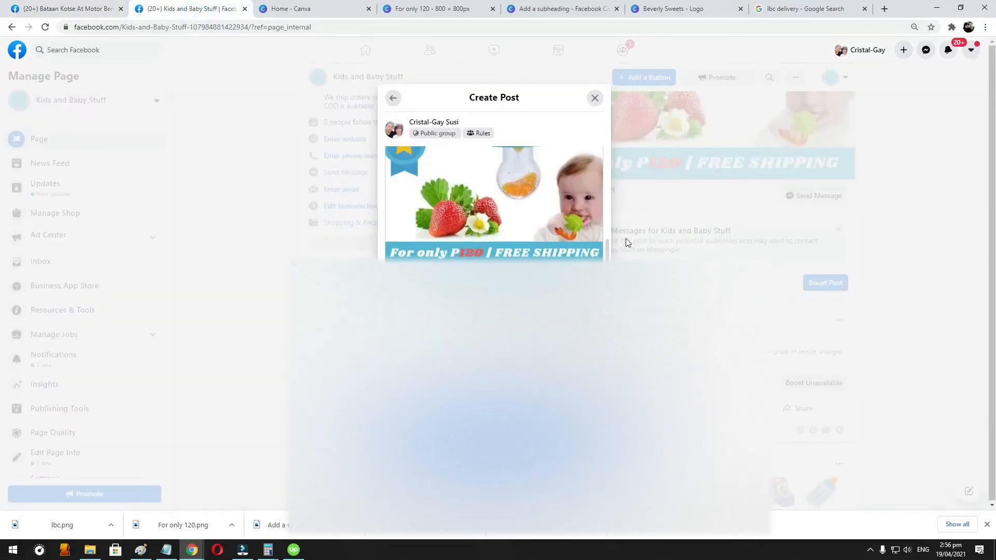
- Leave the group for the Facebook home page and open Marketplace
click(68, 8)
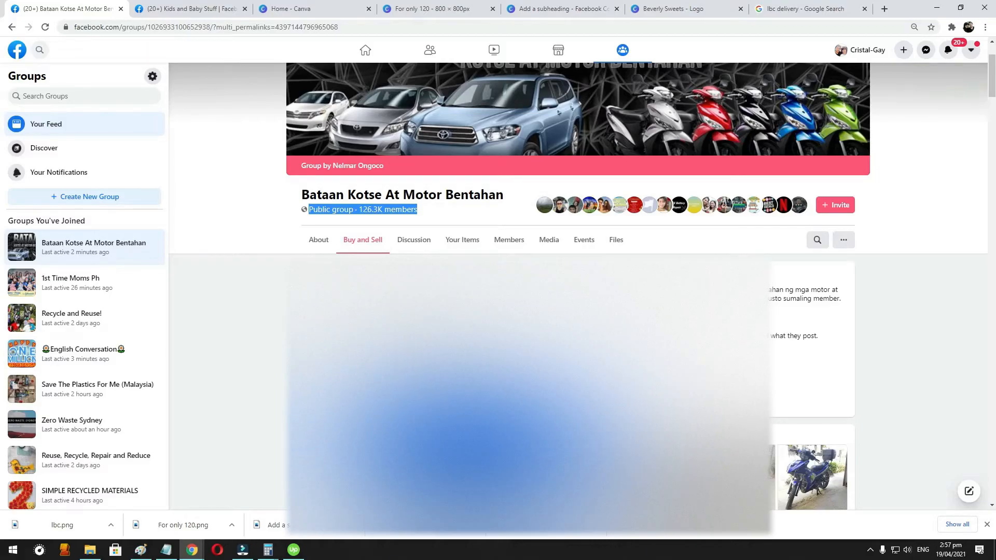
click(18, 51)
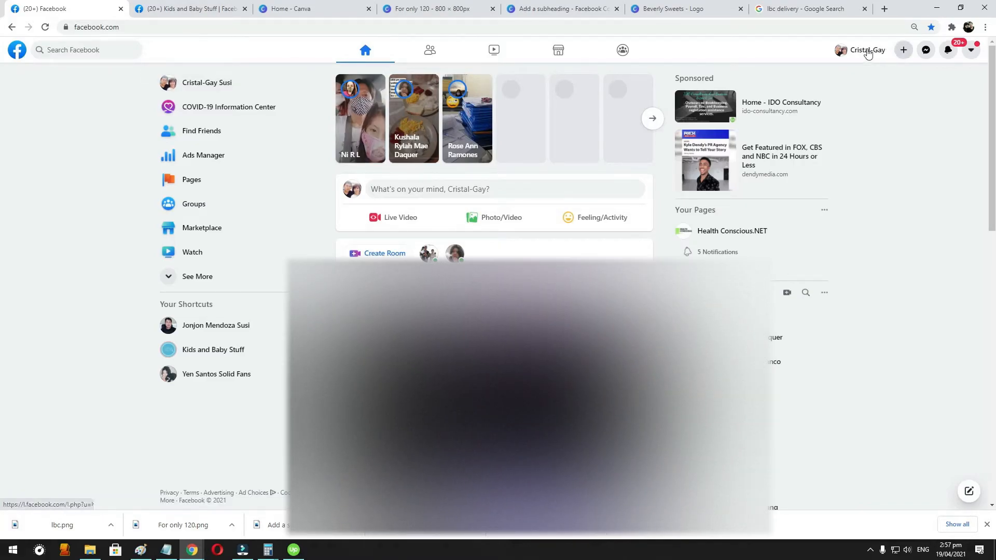
click(218, 230)
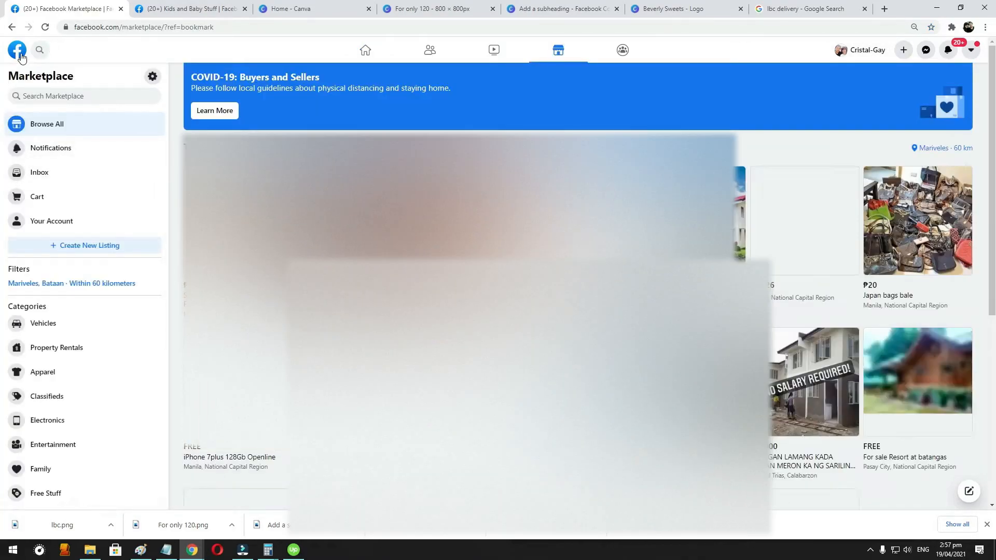
- Open Marketplace in a new browser tab from the Facebook home page and browse the items offered there
click(19, 52)
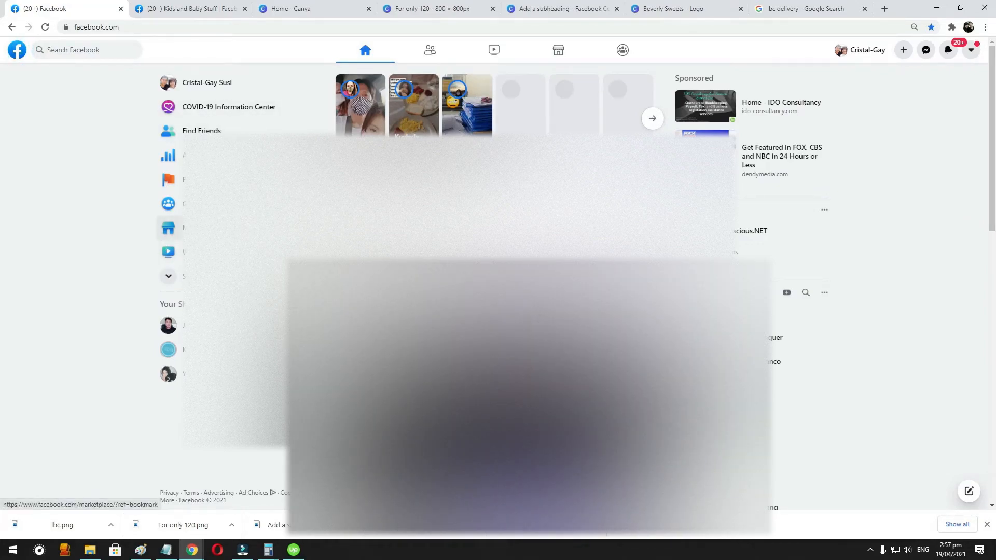
middle_click(171, 228)
click(176, 15)
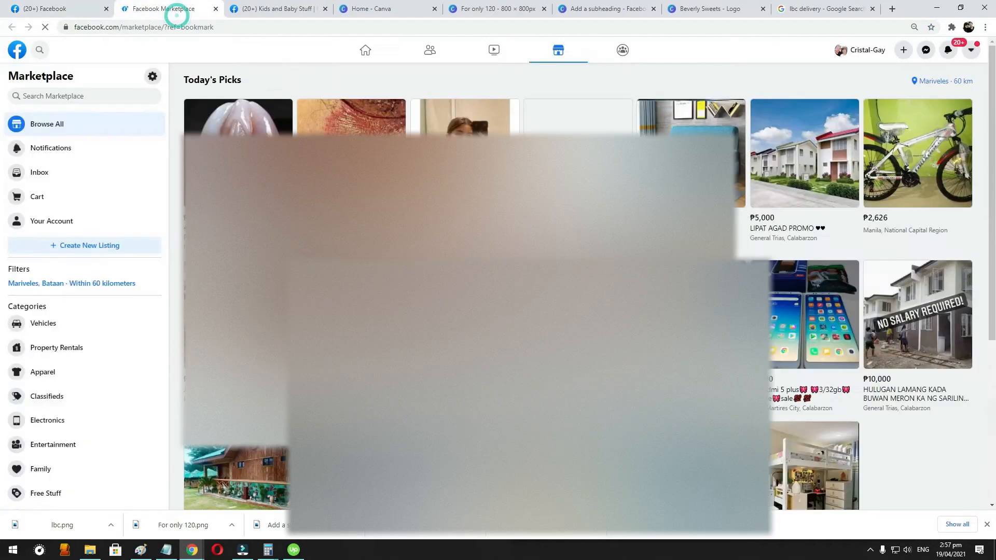
scroll(519, 285, down, 4)
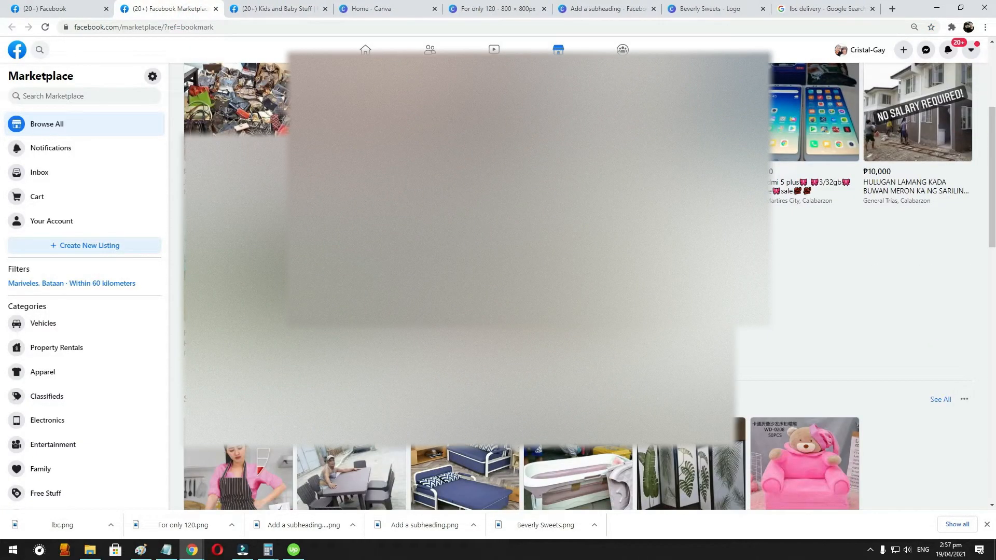
scroll(518, 285, down, 1)
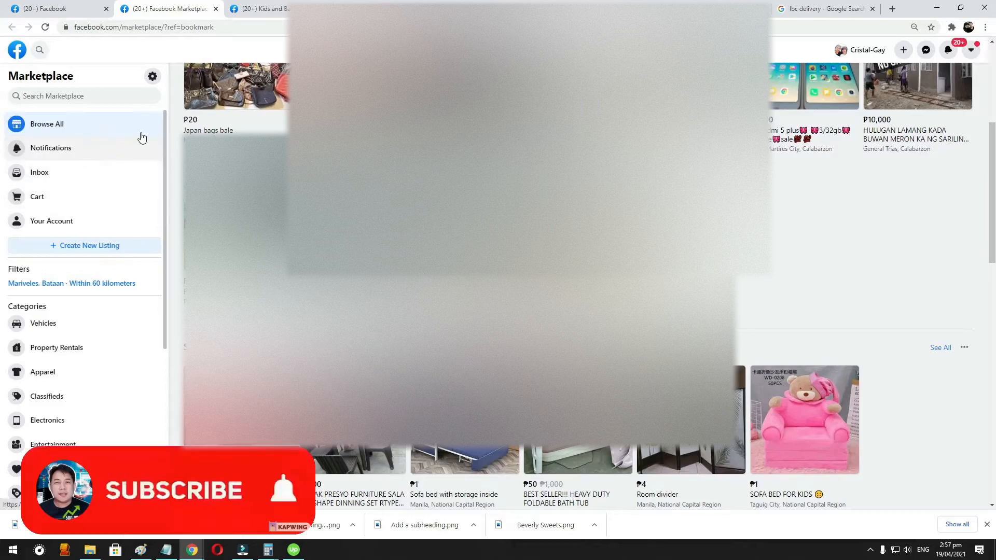
scroll(518, 285, up, 1)
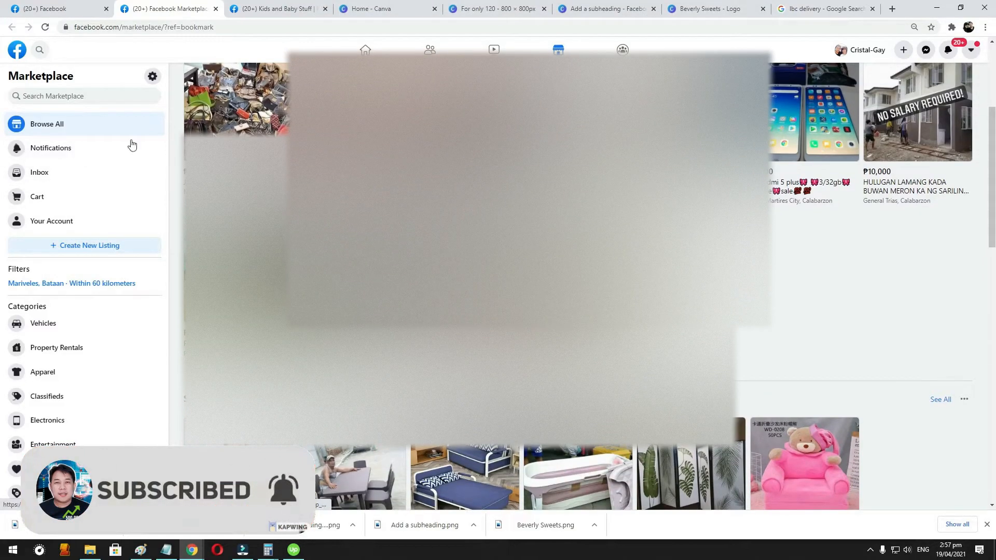
- Start a new item-for-sale listing and add the "For only P120 | FREE SHIPPING" product photo from the Downloads folder
click(92, 251)
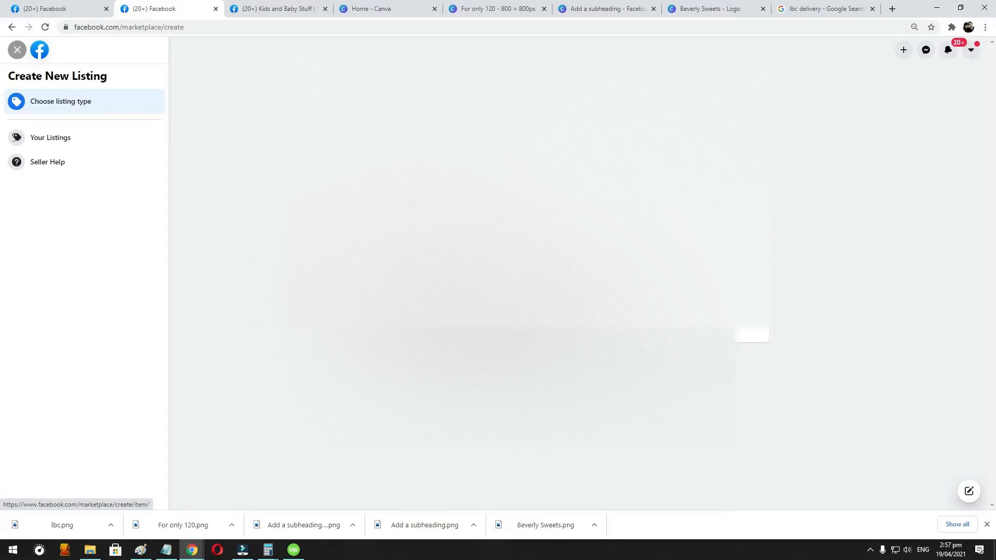
click(457, 287)
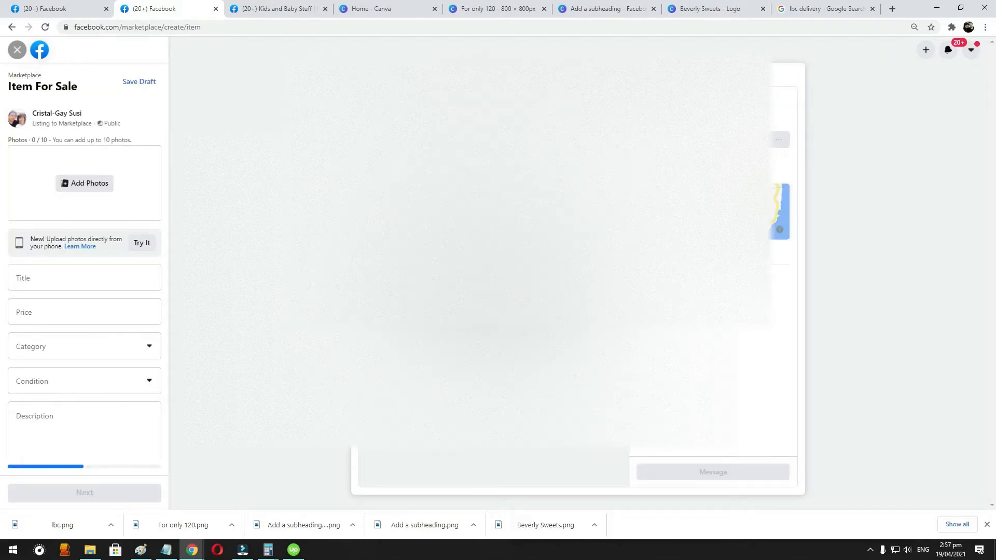
click(104, 189)
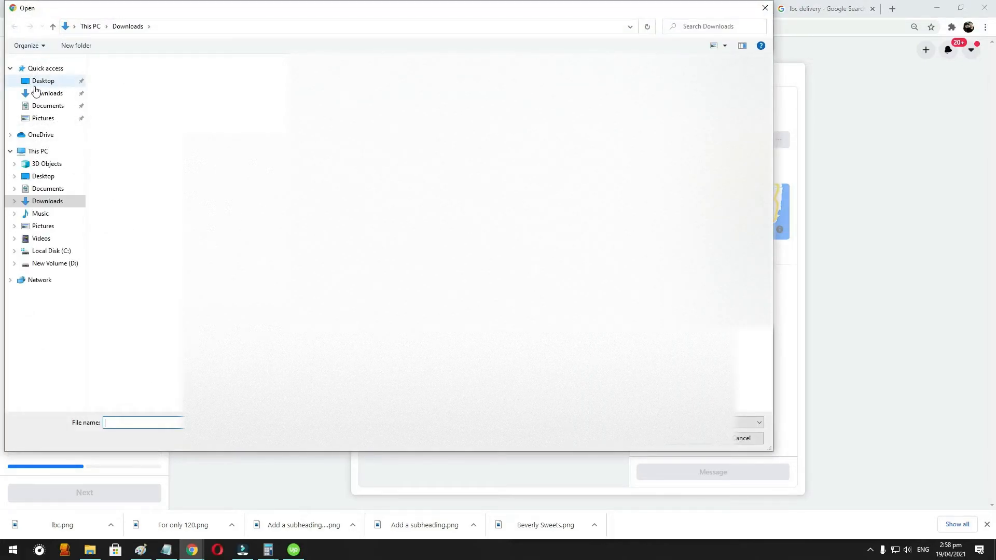
click(42, 81)
click(47, 93)
double_click(173, 98)
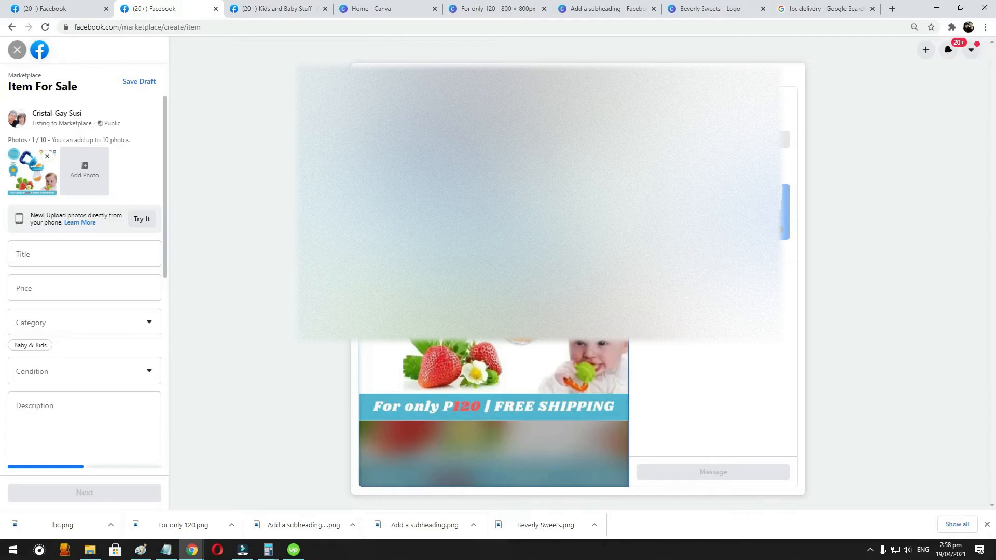
- Set the listing's category to Baby & Kids and its condition to New
click(43, 257)
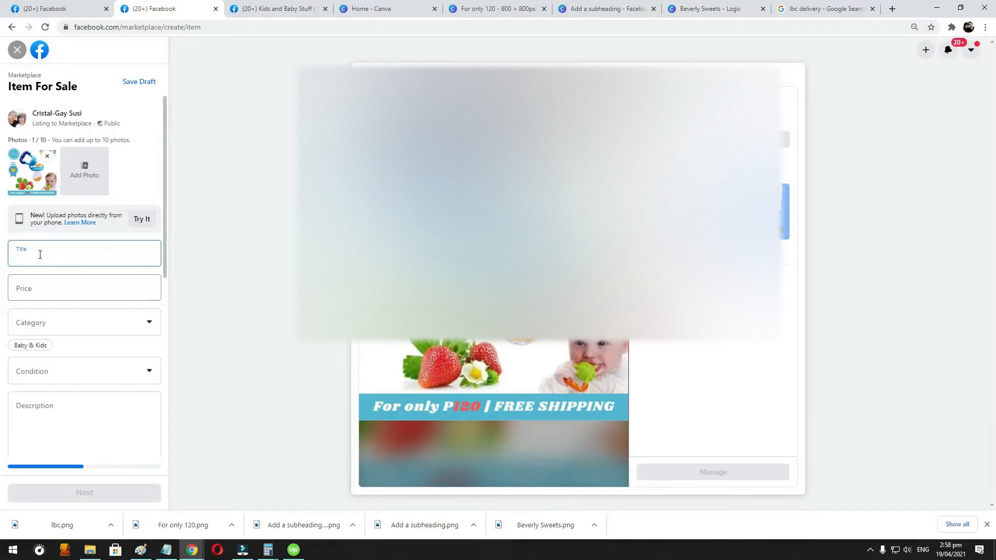
click(22, 288)
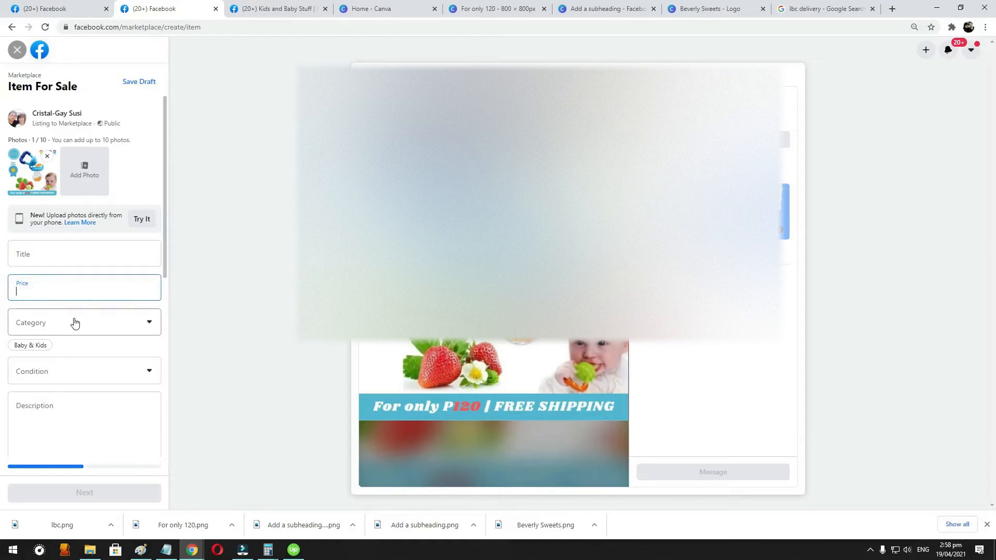
click(74, 323)
scroll(66, 409, down, 3)
scroll(66, 411, down, 5)
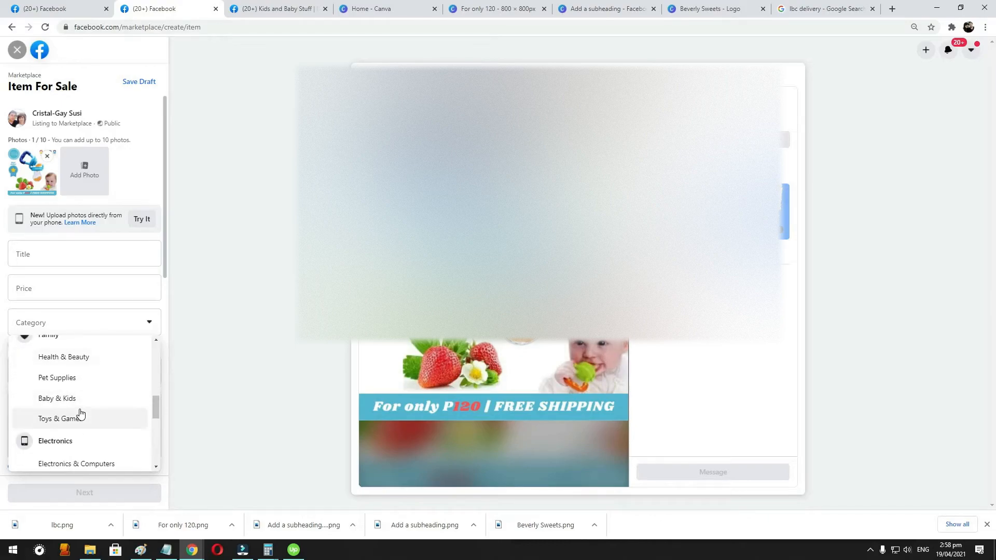
click(78, 399)
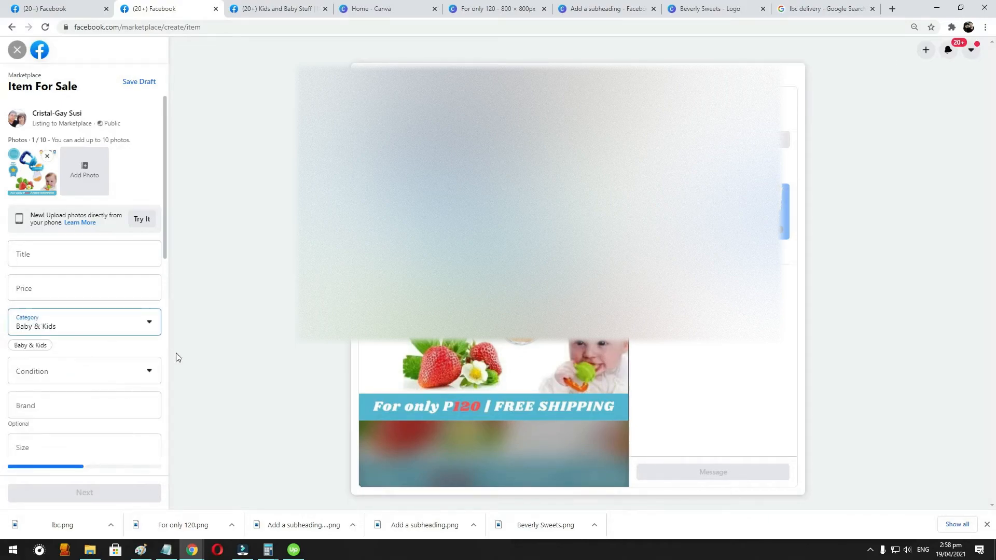
click(74, 373)
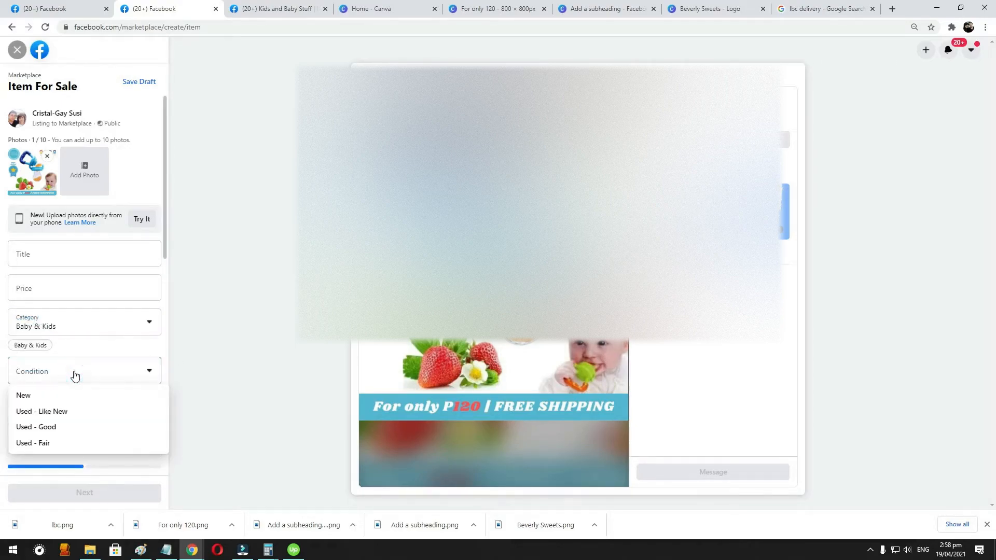
click(40, 404)
- Add the product tags Baby, Kids and Pacifier to the listing
scroll(62, 437, down, 4)
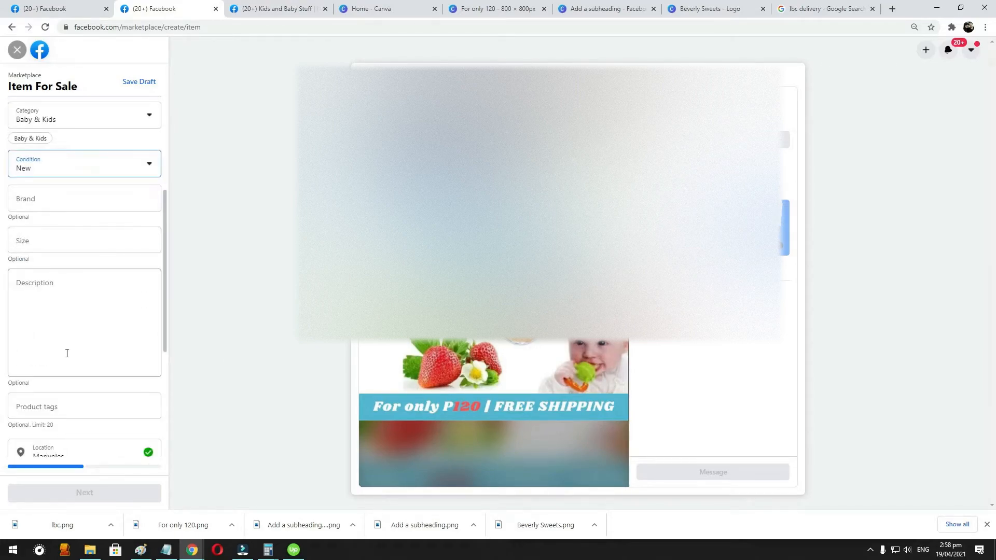
scroll(67, 353, up, 3)
scroll(38, 167, down, 6)
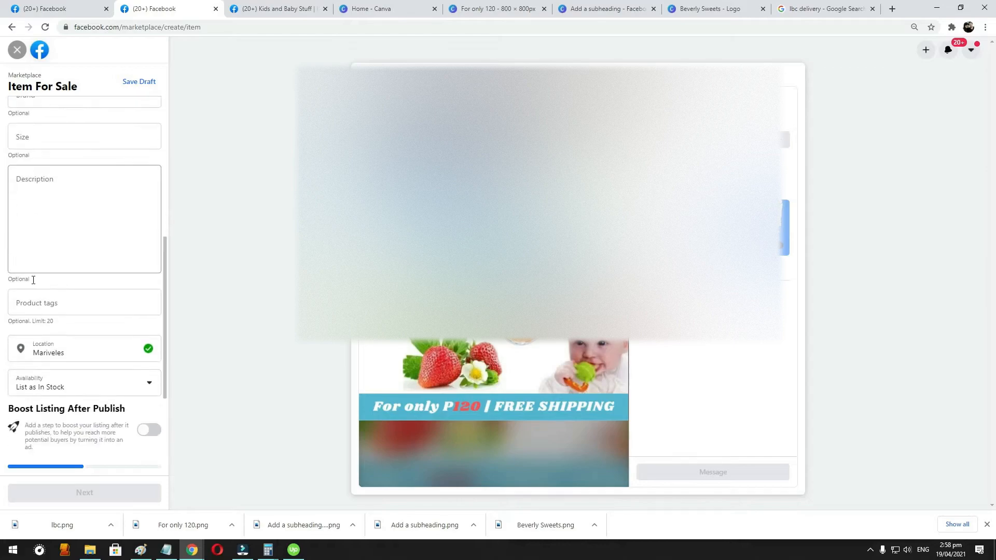
click(108, 307)
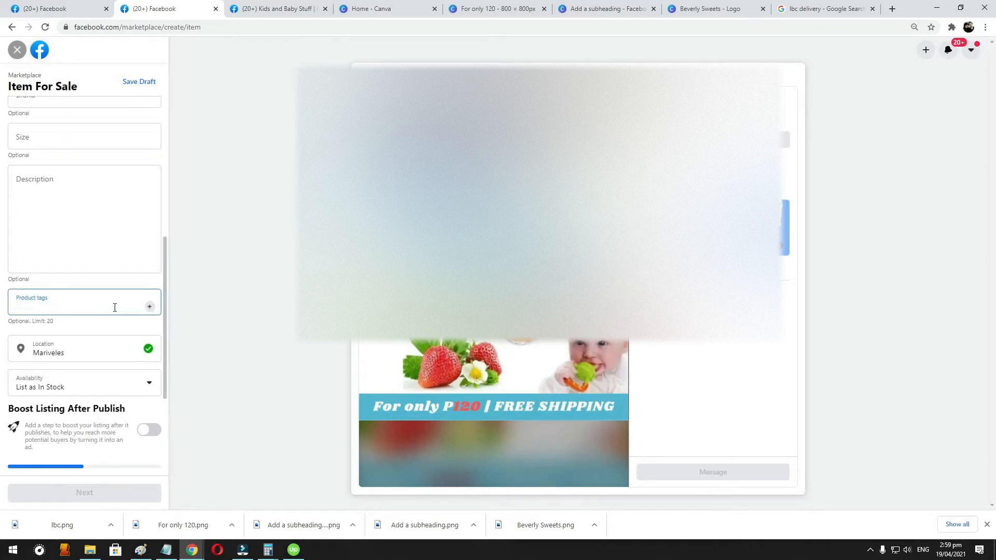
text(Baby.)
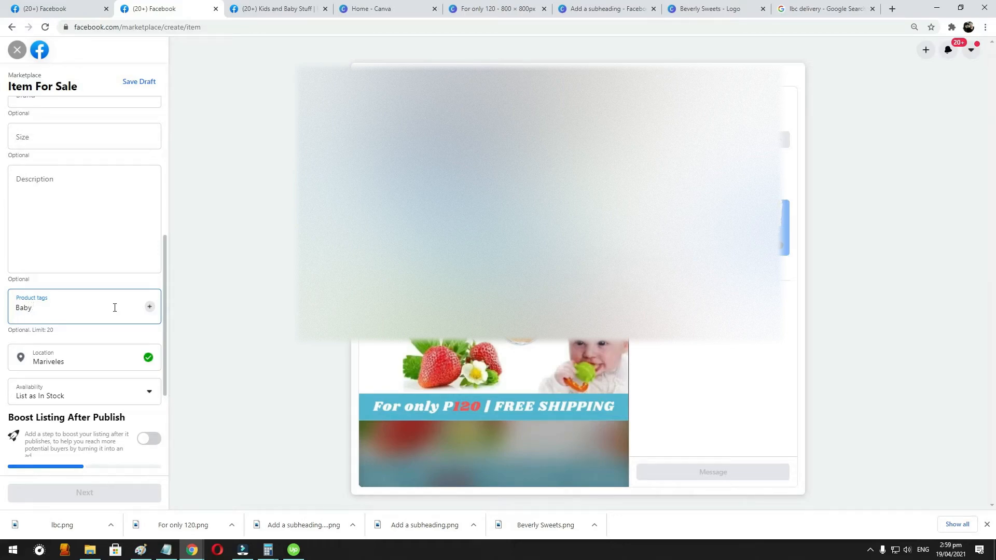
key(Return)
text(Kids)
key(Return)
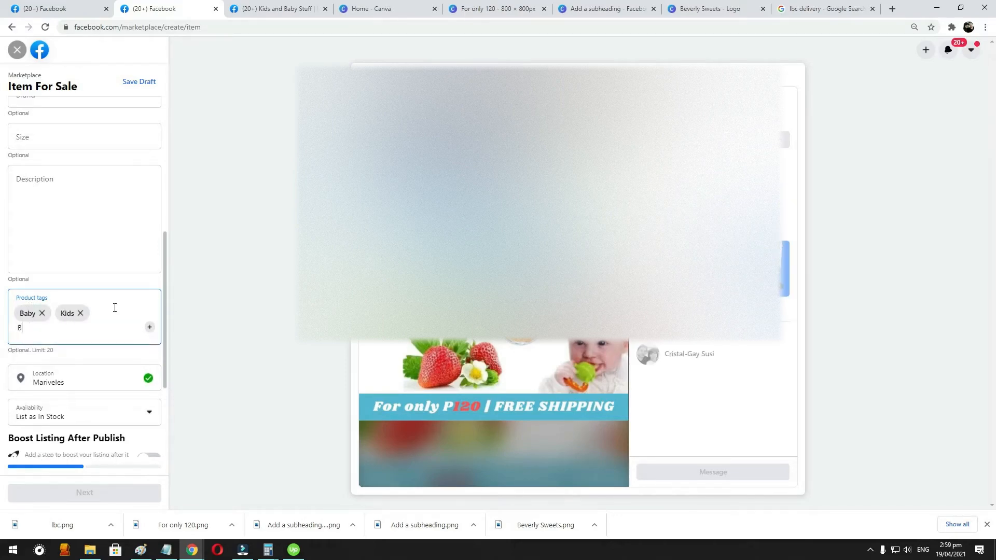
text(Pacifier)
key(Return)
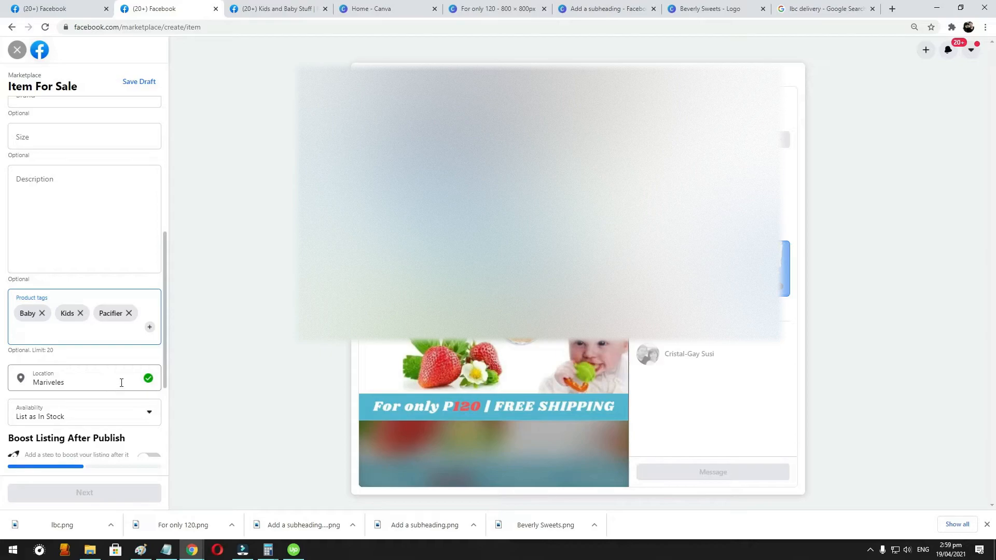
- Review the listing's availability options and its boost and privacy settings, and close the form without publishing
scroll(67, 390, down, 1)
scroll(66, 398, down, 1)
click(111, 312)
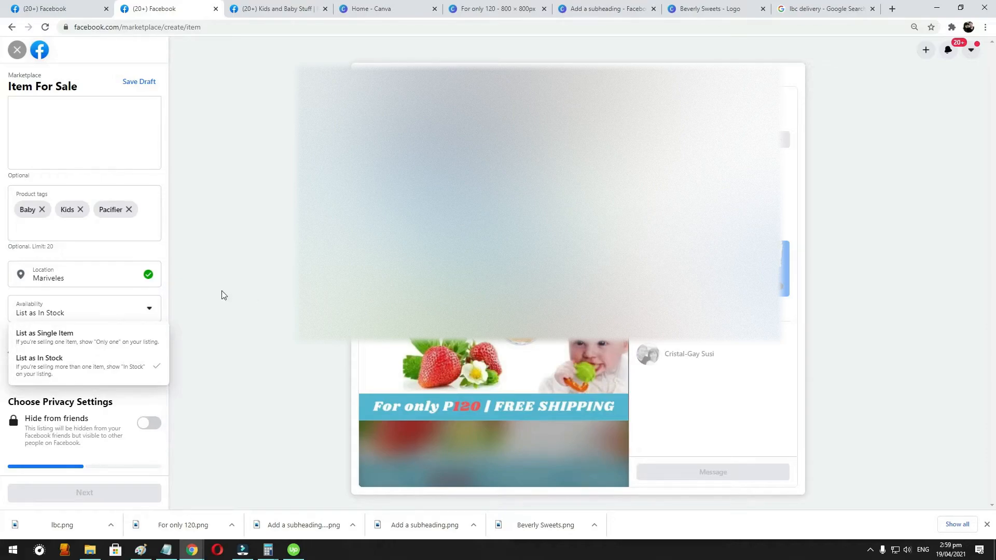
click(218, 345)
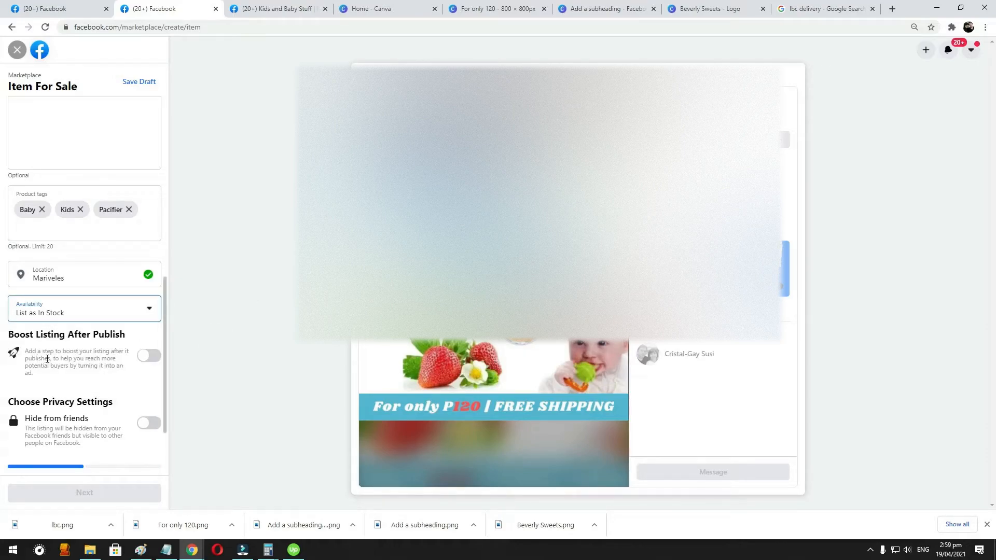
scroll(57, 350, down, 1)
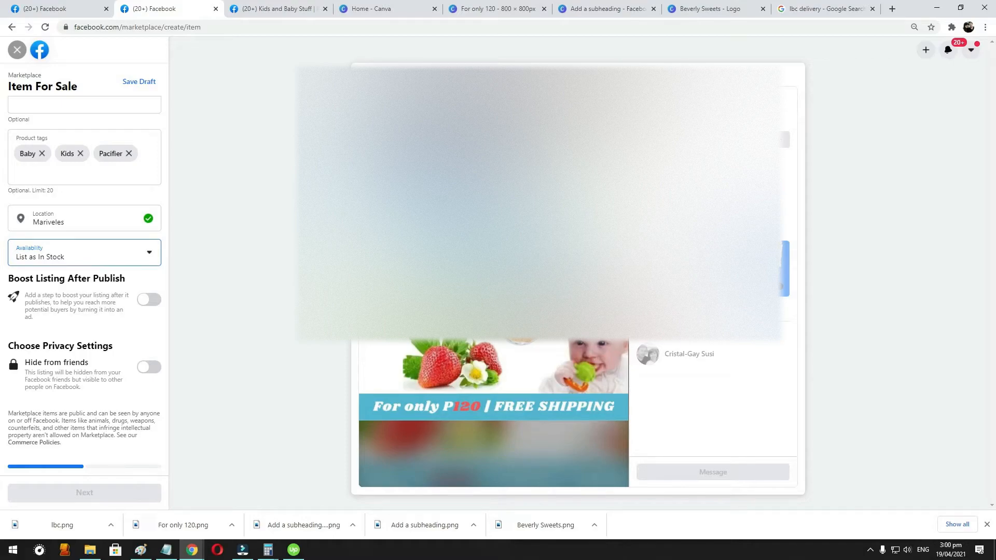
click(19, 52)
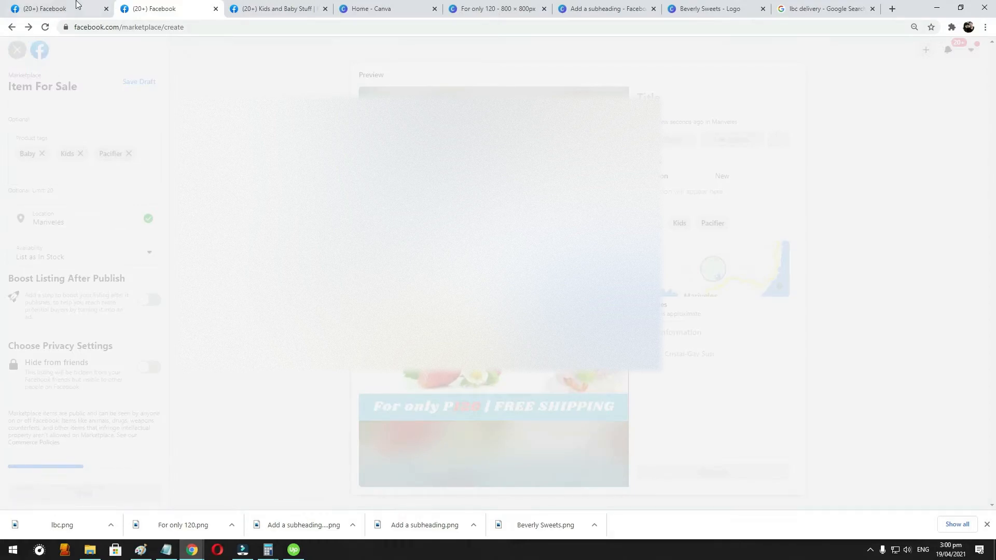
- Open Marketplace in the Facebook home page's browser tab and search it for "Pacifier"
click(62, 15)
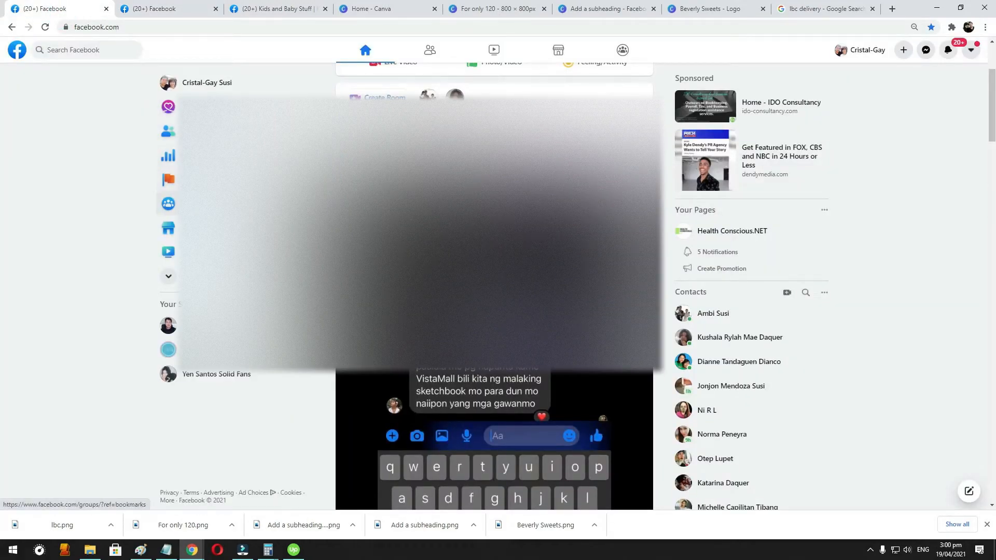
click(168, 229)
scroll(414, 218, down, 2)
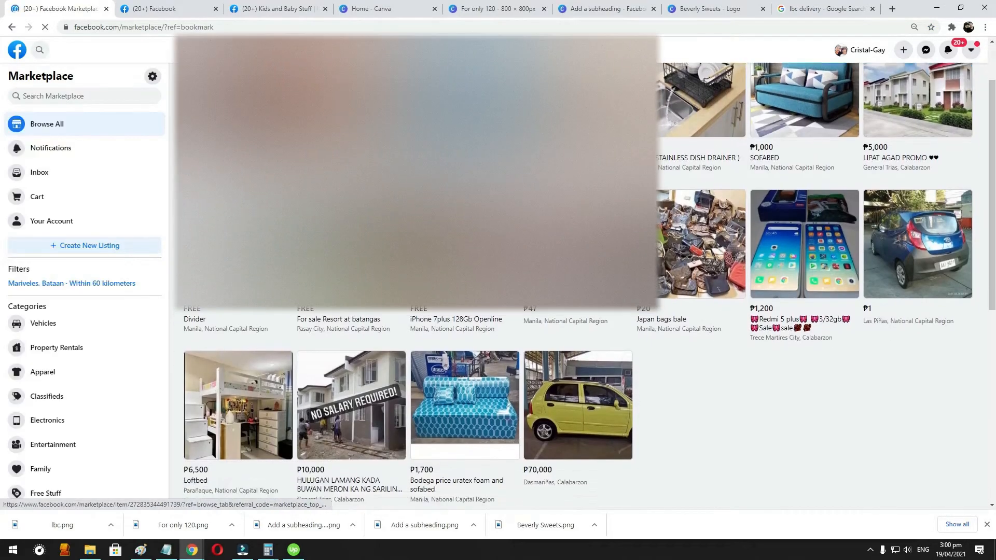
click(53, 98)
scroll(137, 138, down, 3)
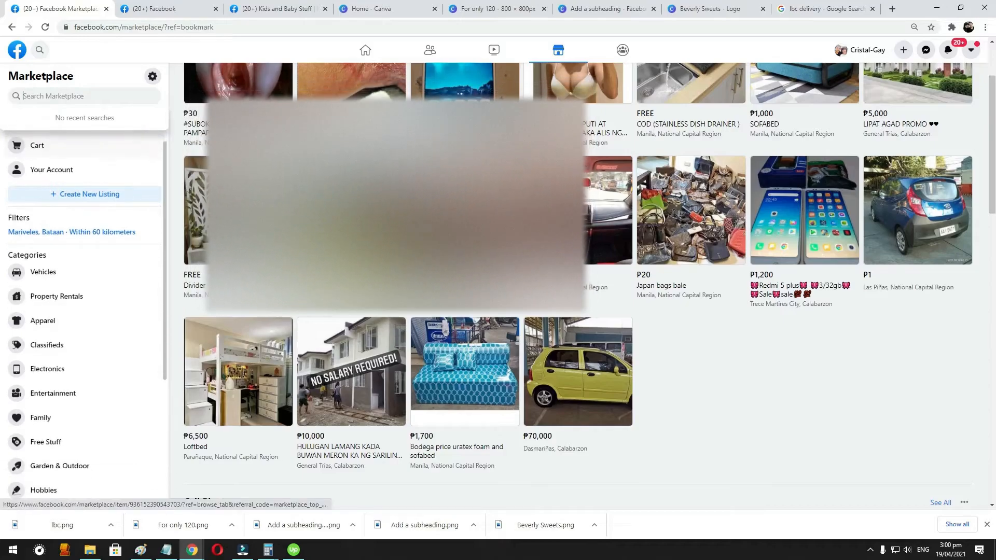
scroll(140, 140, up, 1)
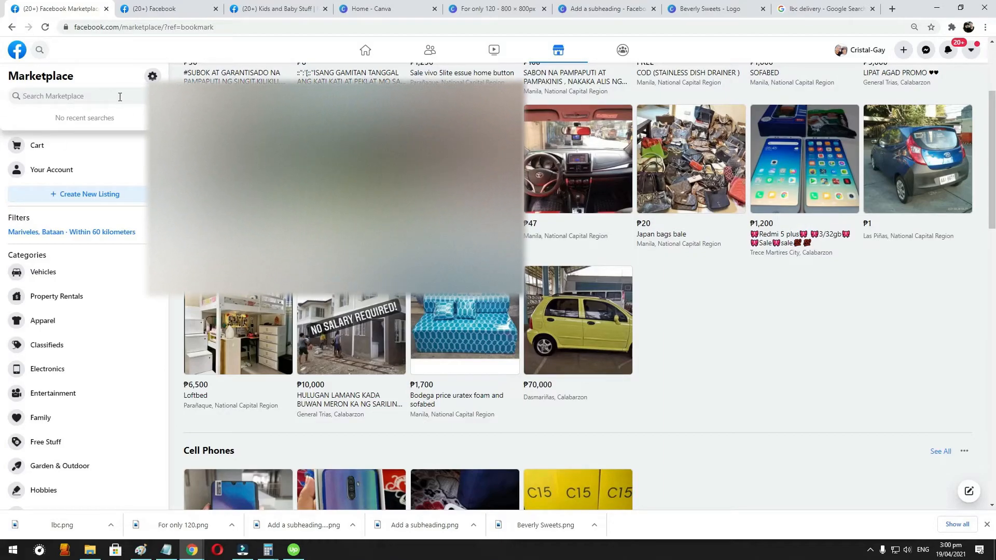
text(Pacifier)
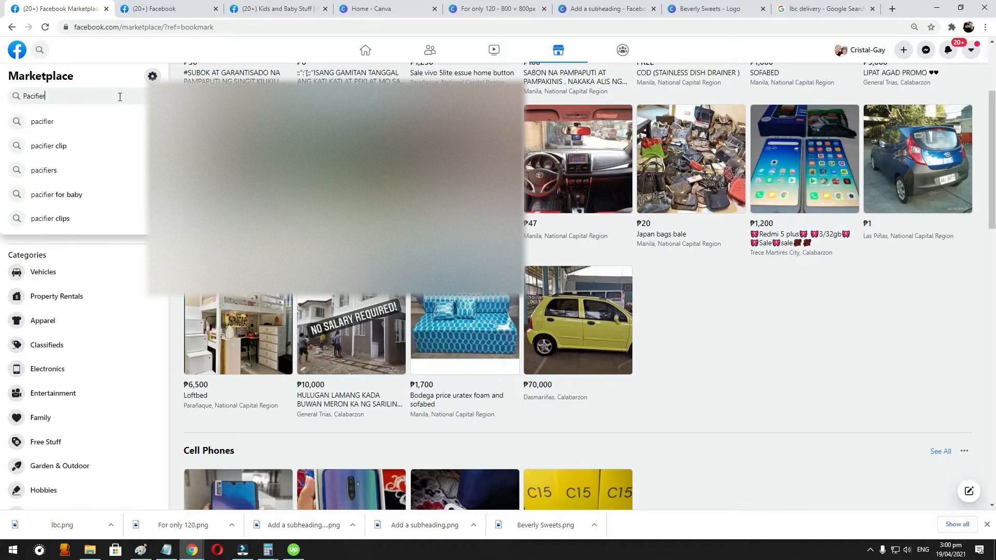
key(Return)
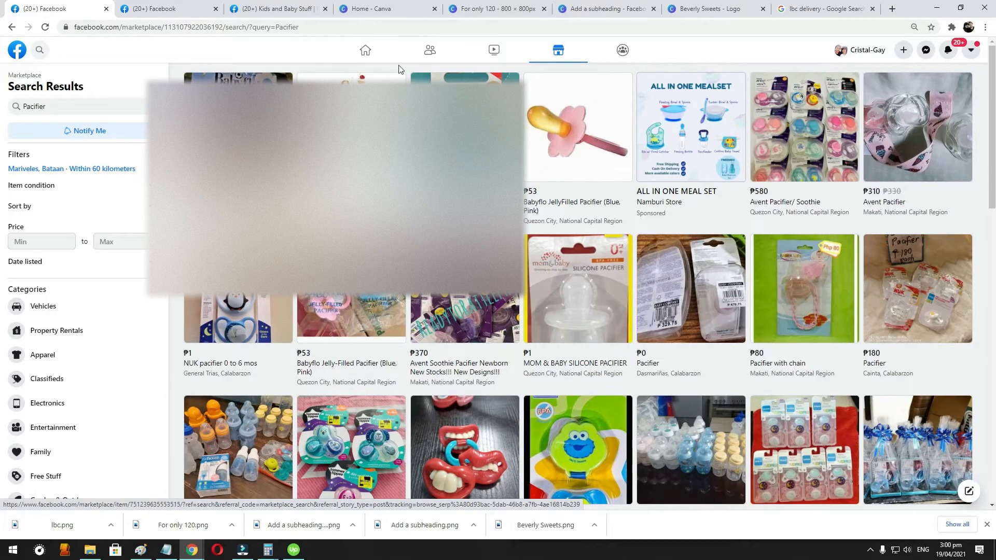
- View the ₱45 Fruit Pacifier listing's details, close it and browse the other pacifier search results
click(352, 140)
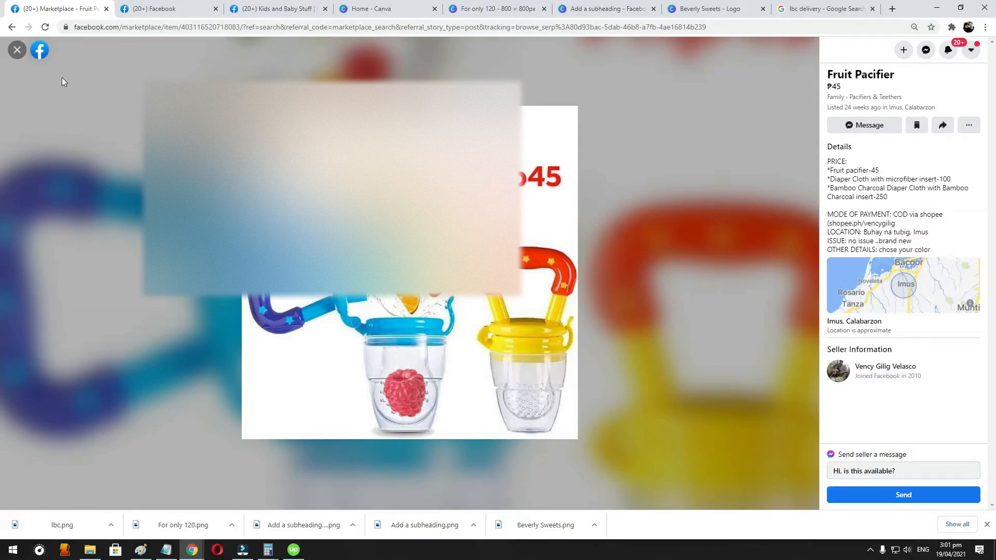
click(17, 50)
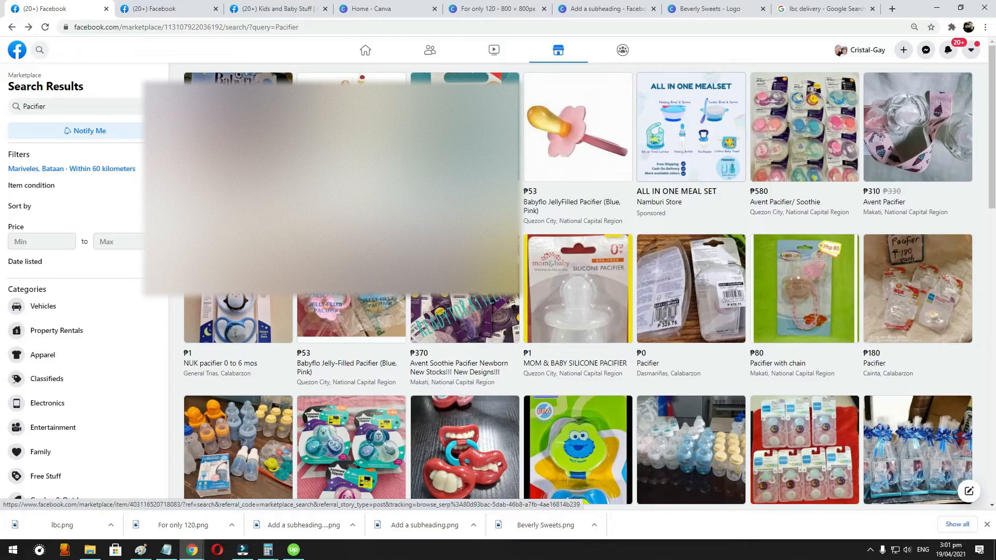
scroll(483, 230, down, 15)
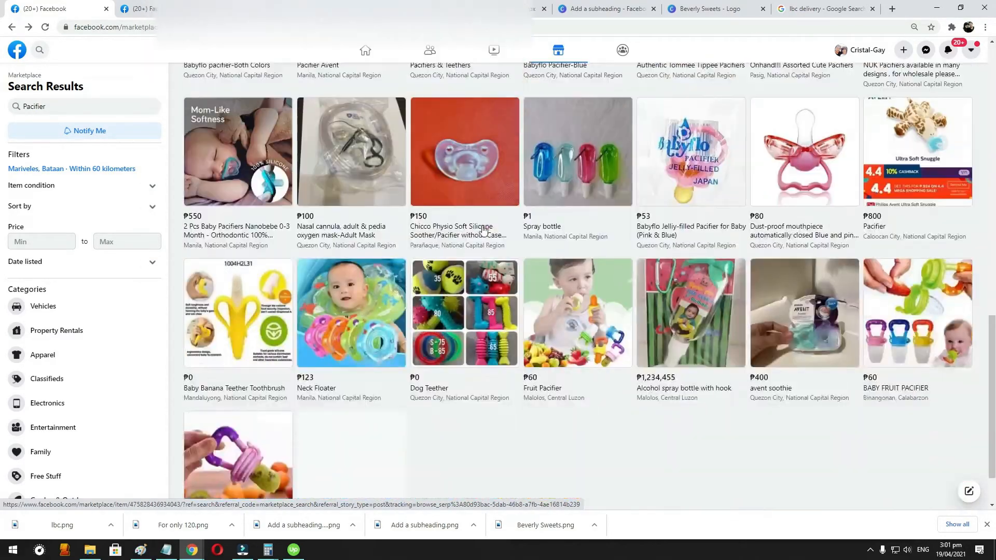
scroll(483, 230, down, 1)
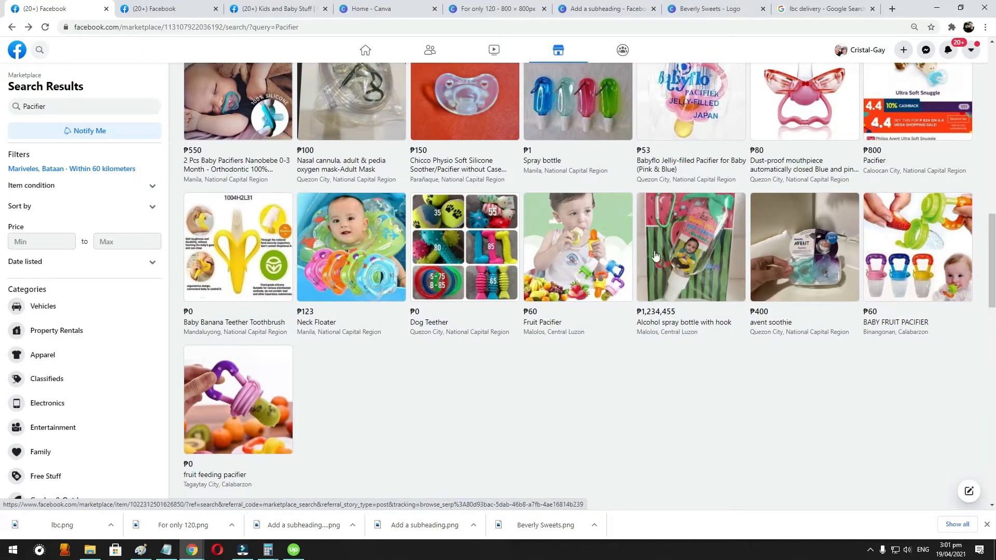
scroll(363, 311, up, 3)
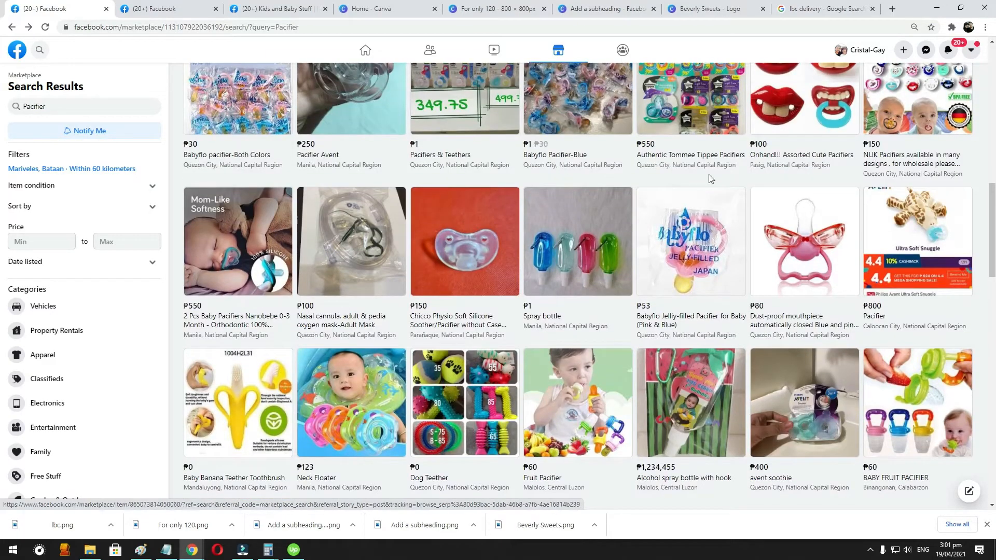
scroll(778, 223, up, 10)
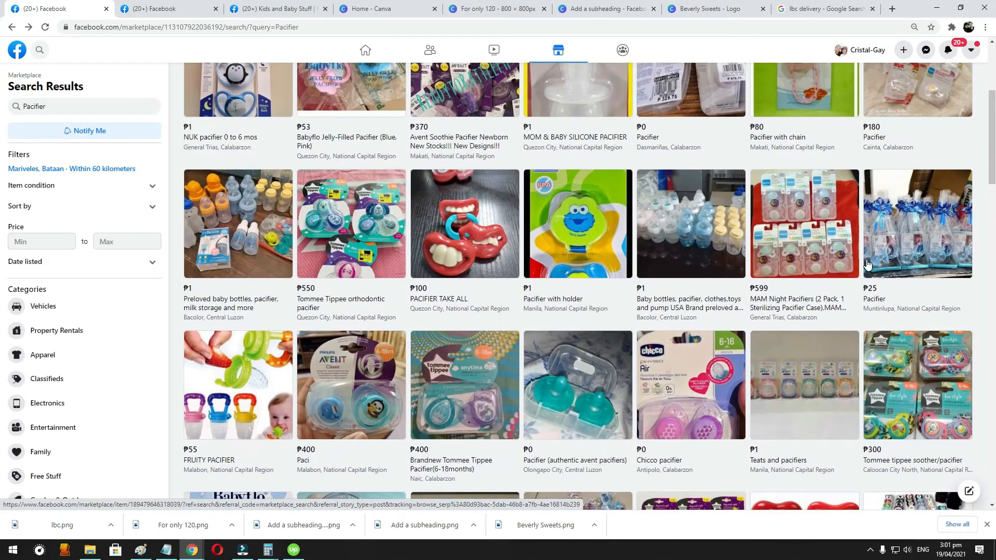
scroll(867, 265, up, 4)
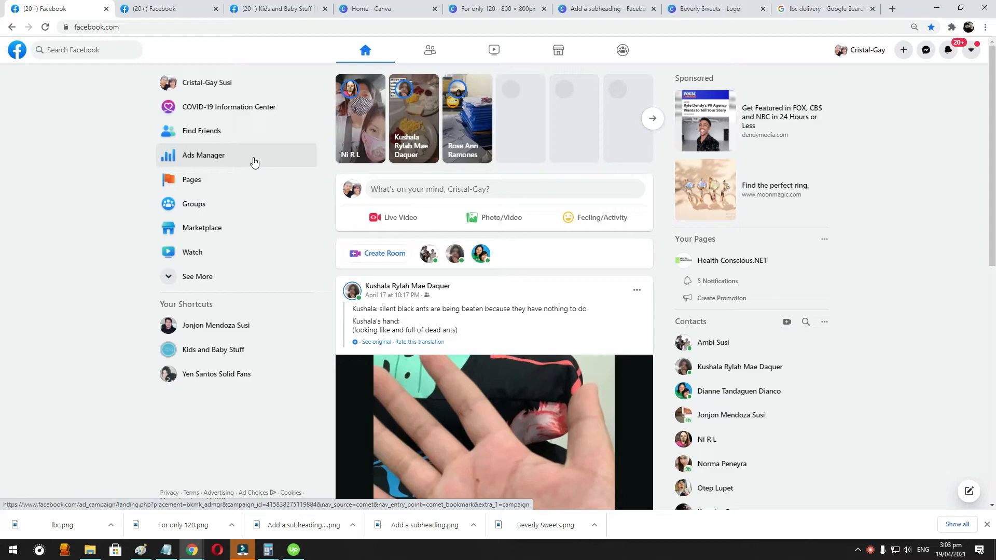
- Open Ads Manager and create a new campaign with the Engagement objective and the Post engagement type
click(221, 152)
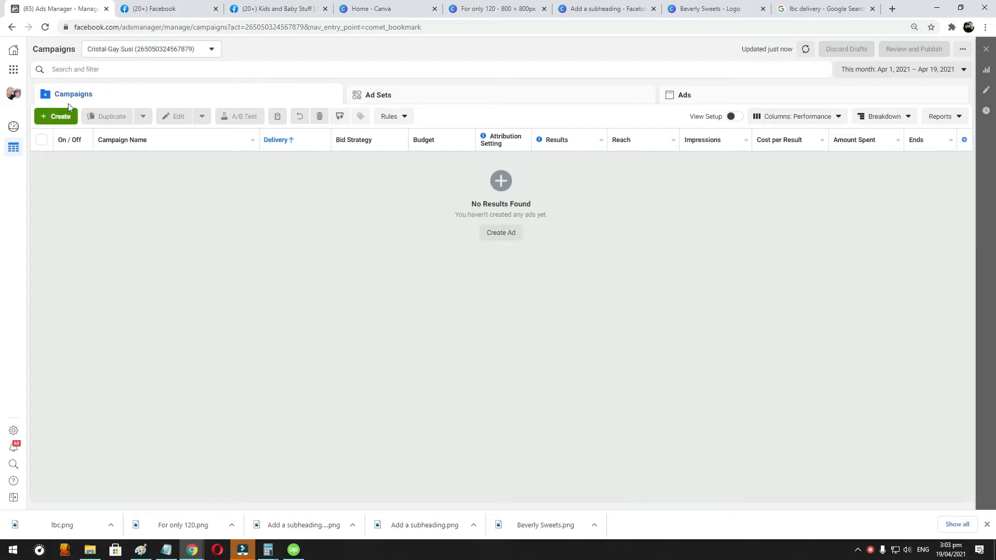
click(54, 118)
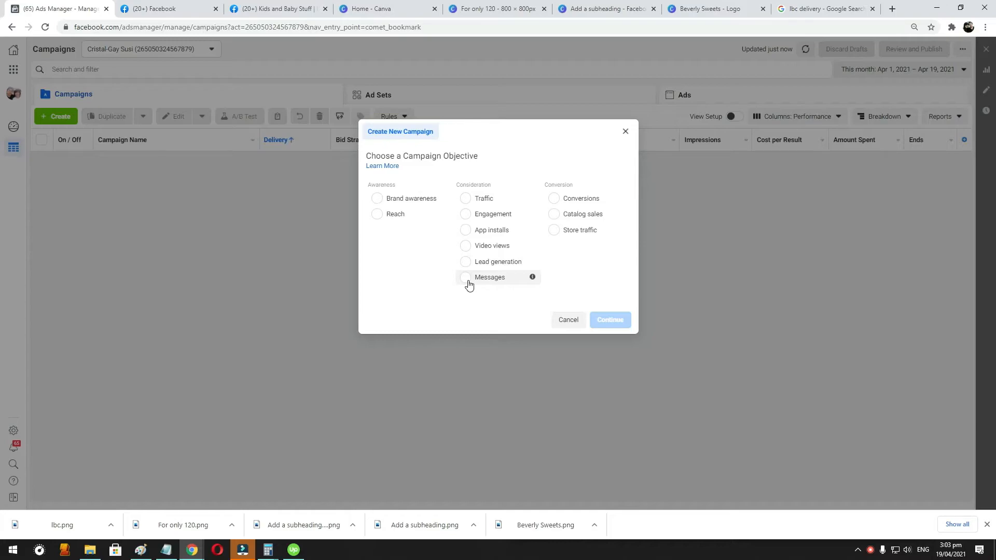
click(464, 220)
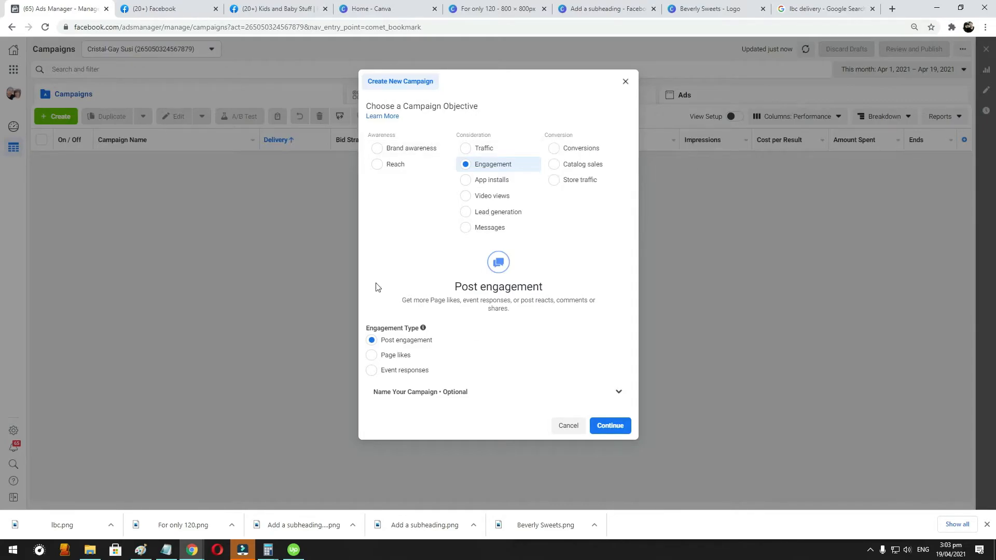
click(624, 427)
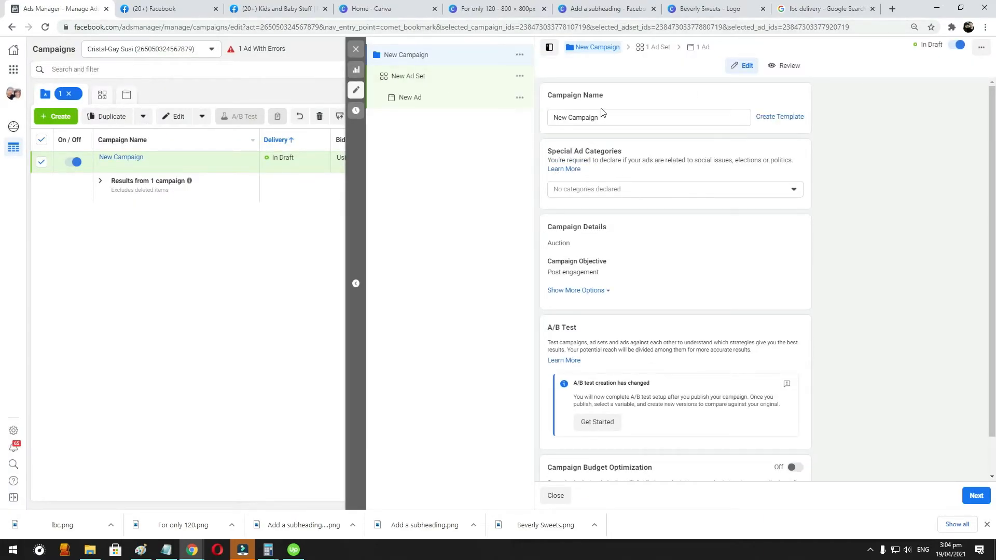
- Name the campaign "Post Engagement Campaign" and check the special ad categories without declaring any
drag(628, 111, 422, 113)
text(P)
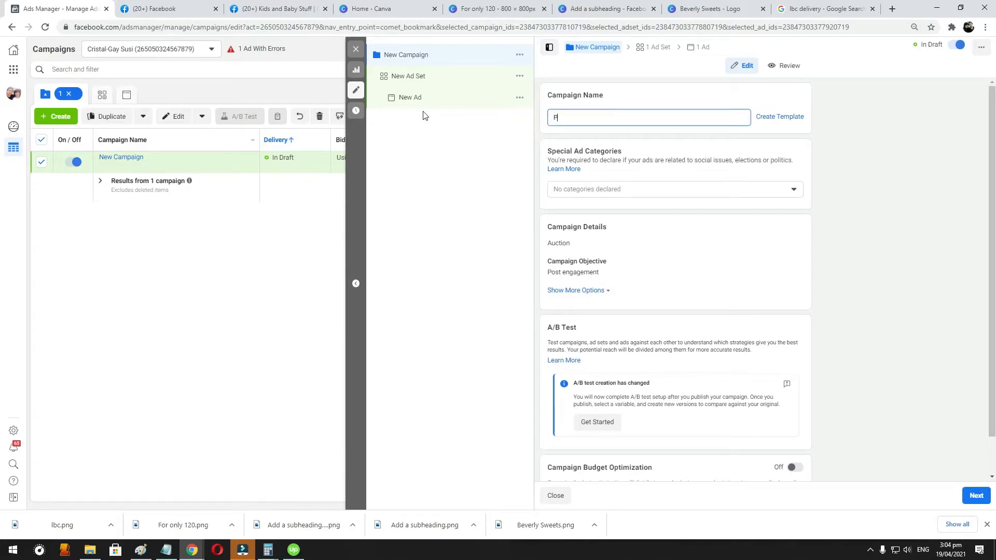
text(ost Engagement Campaign)
click(704, 188)
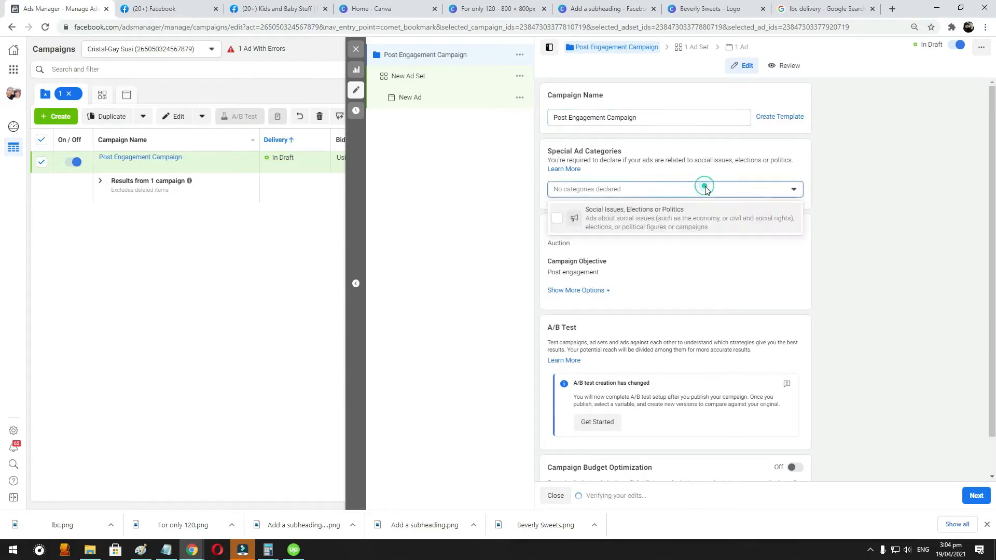
click(705, 188)
- Turn on campaign budget optimization and set the daily budget to ₱100.00
scroll(682, 169, down, 1)
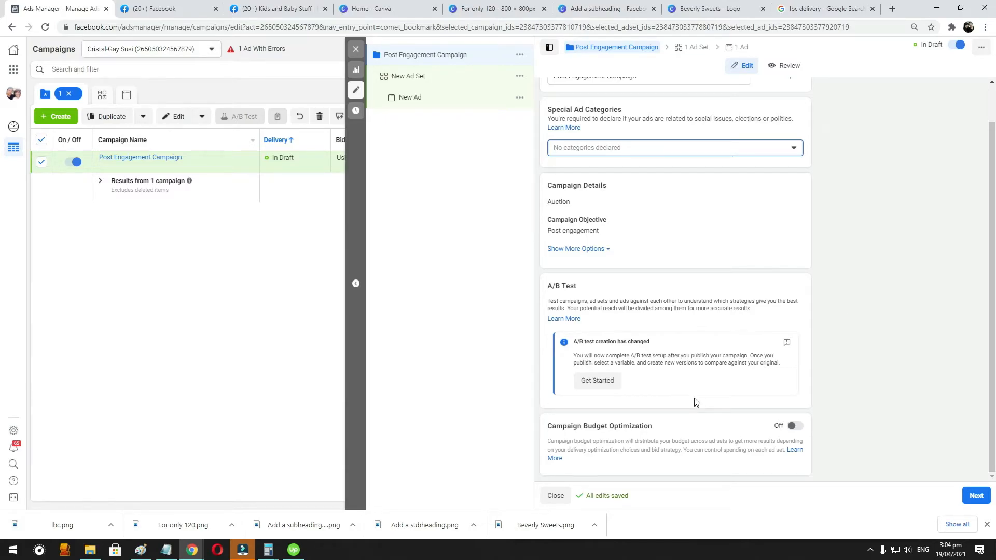
click(794, 426)
scroll(816, 387, down, 2)
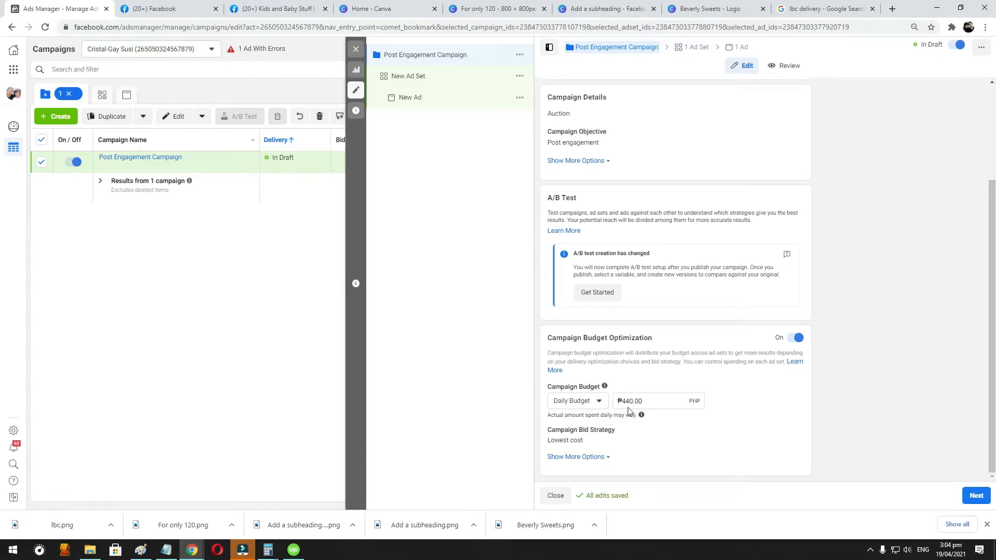
drag(621, 403, 628, 402)
text(1)
key(shift+Right)
text(0)
- Review the campaign's name, details, budget and bid strategy, and continue to the ad set settings
scroll(598, 276, up, 1)
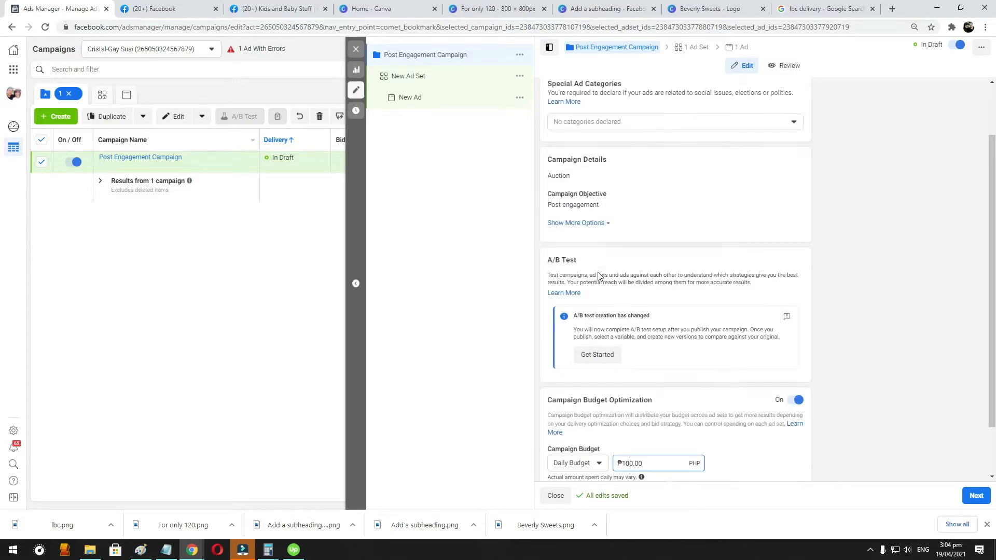
scroll(694, 283, up, 1)
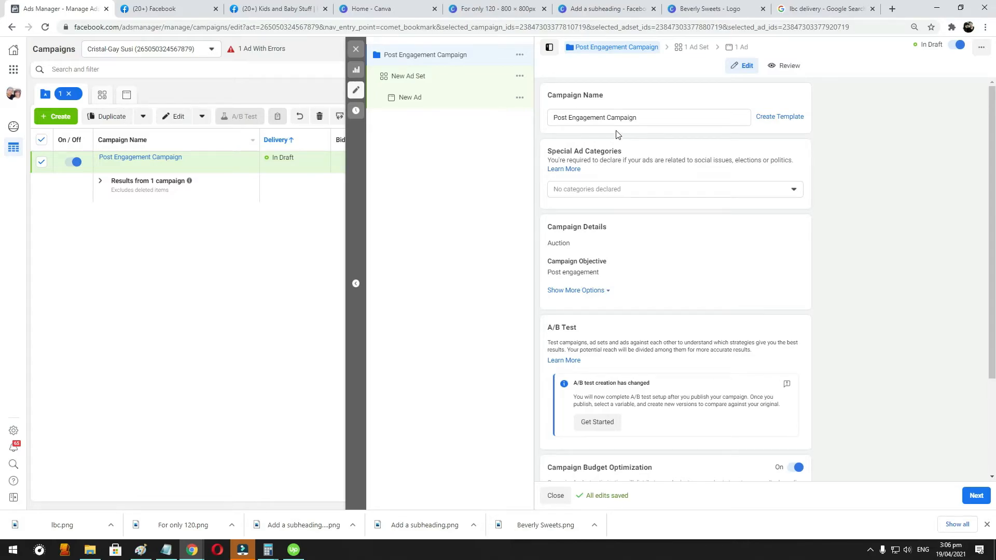
scroll(757, 291, down, 2)
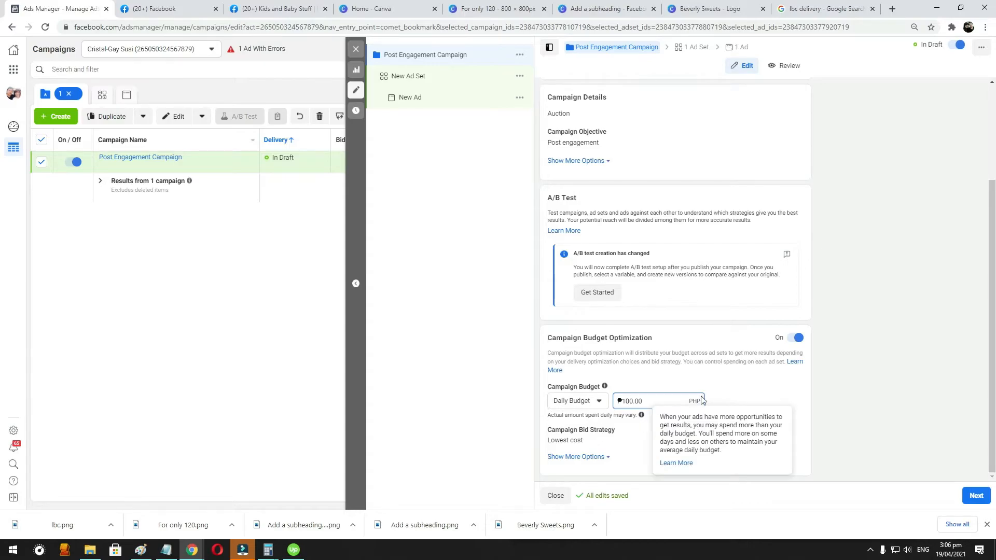
scroll(554, 87, up, 2)
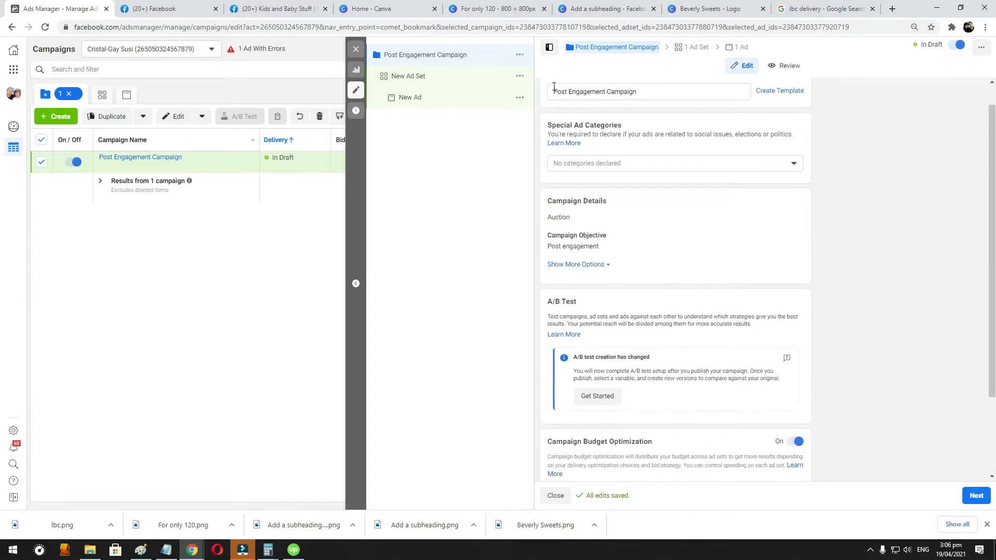
scroll(669, 150, up, 1)
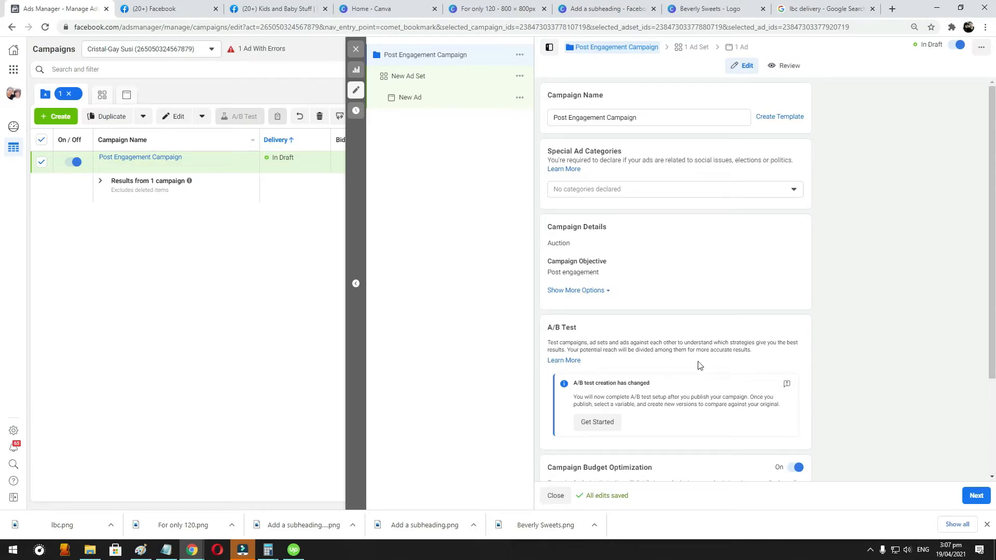
scroll(702, 362, down, 3)
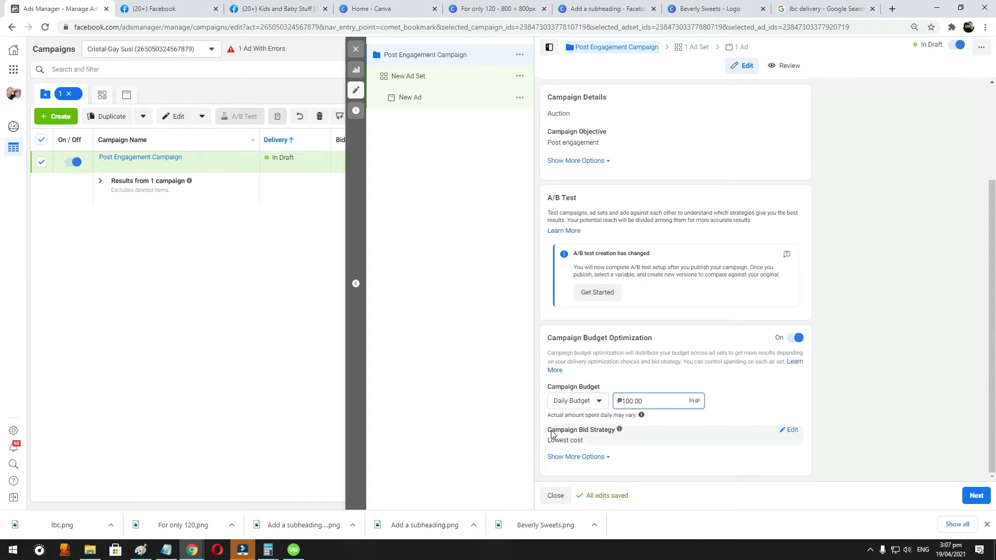
click(975, 495)
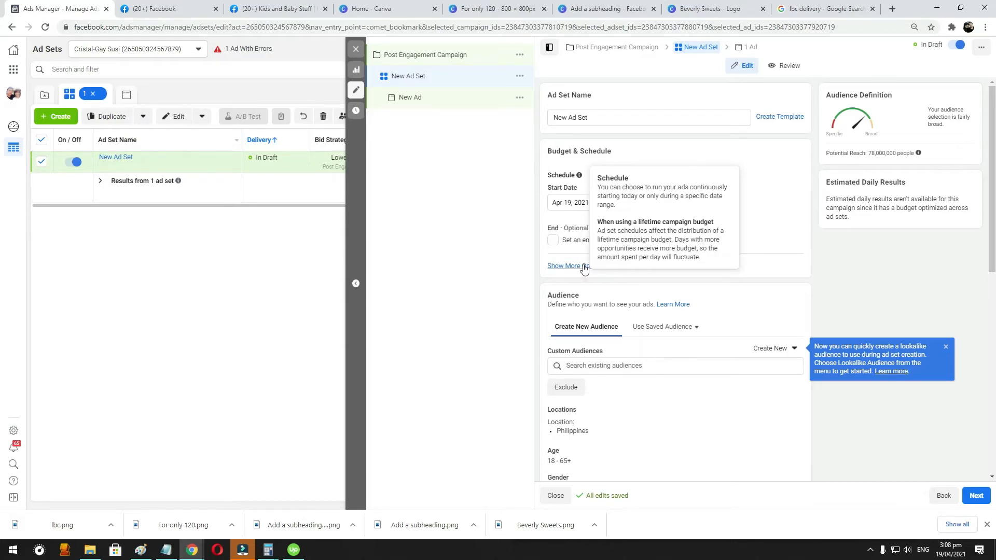
- Look over the new ad set's schedule and audience settings and dismiss the lookalike audience tip
scroll(757, 201, down, 1)
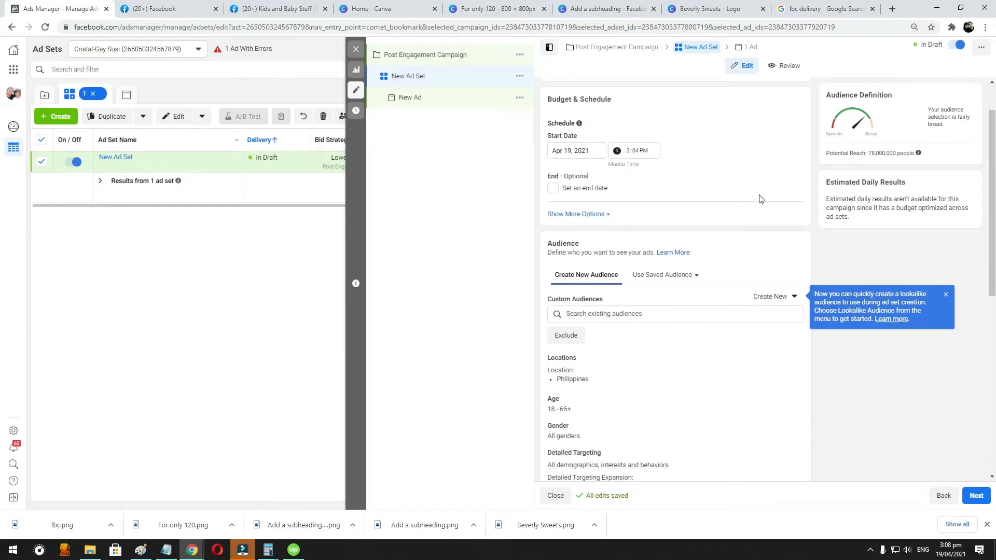
scroll(804, 218, up, 1)
scroll(721, 265, down, 1)
scroll(674, 264, down, 1)
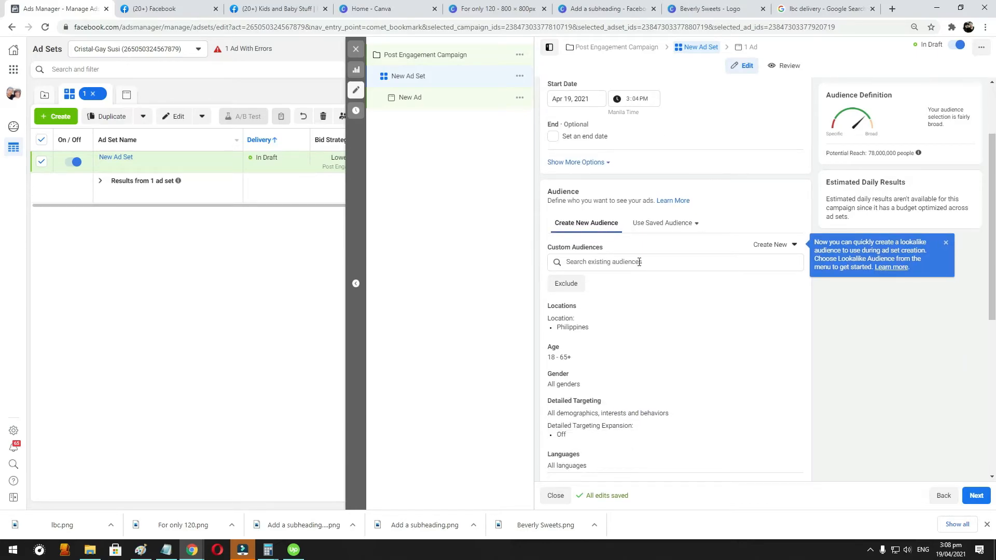
click(945, 242)
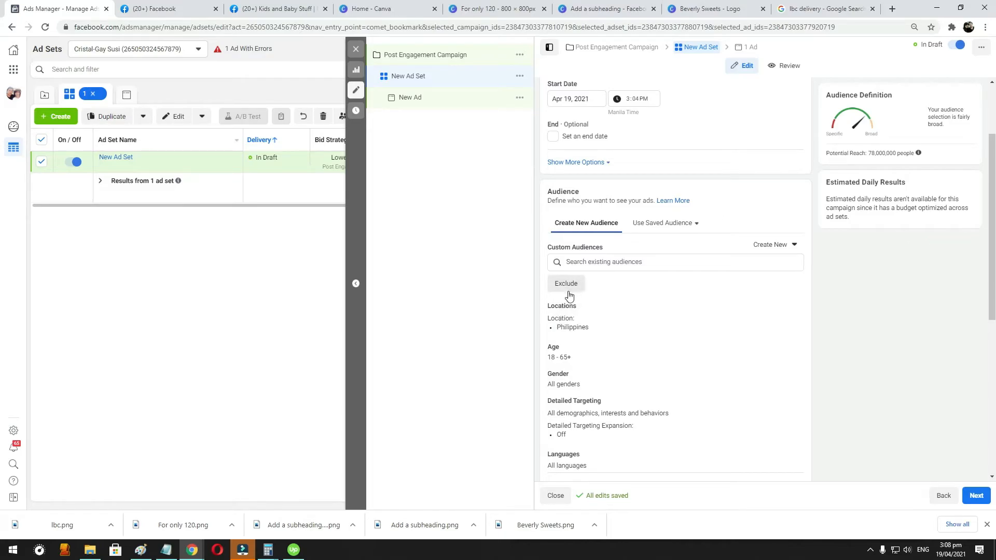
- Set the audience's location targeting to "People living in this location" for the Philippines and review the other location options
mouse_move(792, 313)
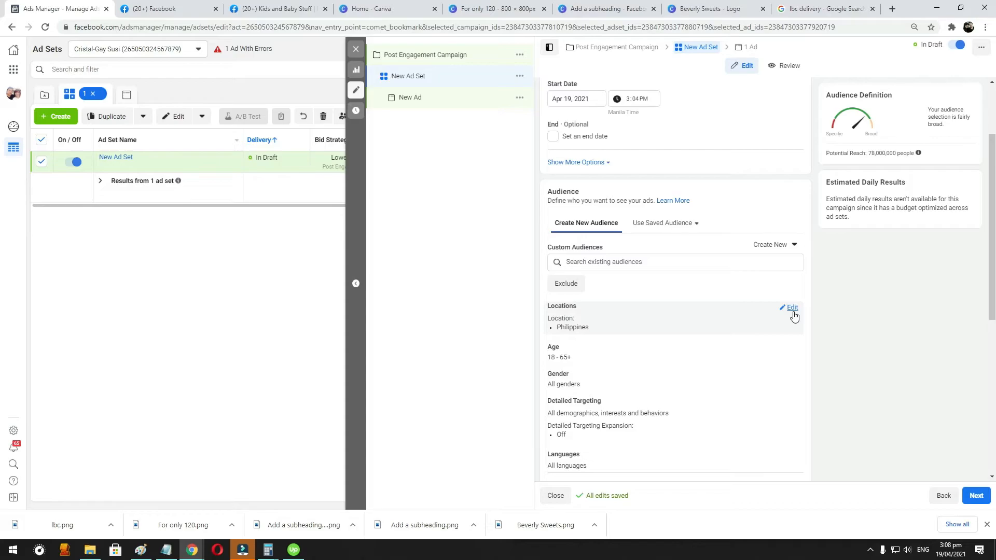
click(792, 308)
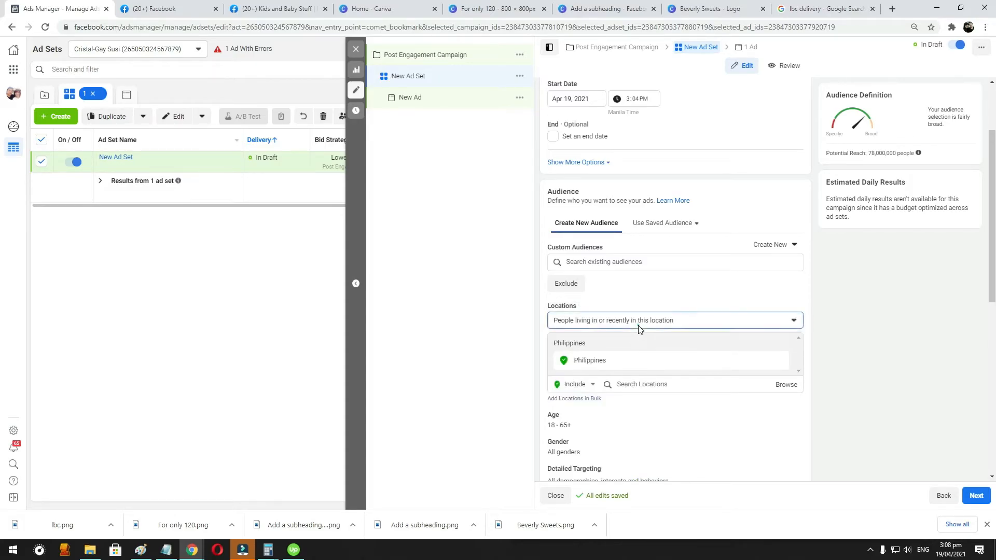
click(640, 327)
click(659, 371)
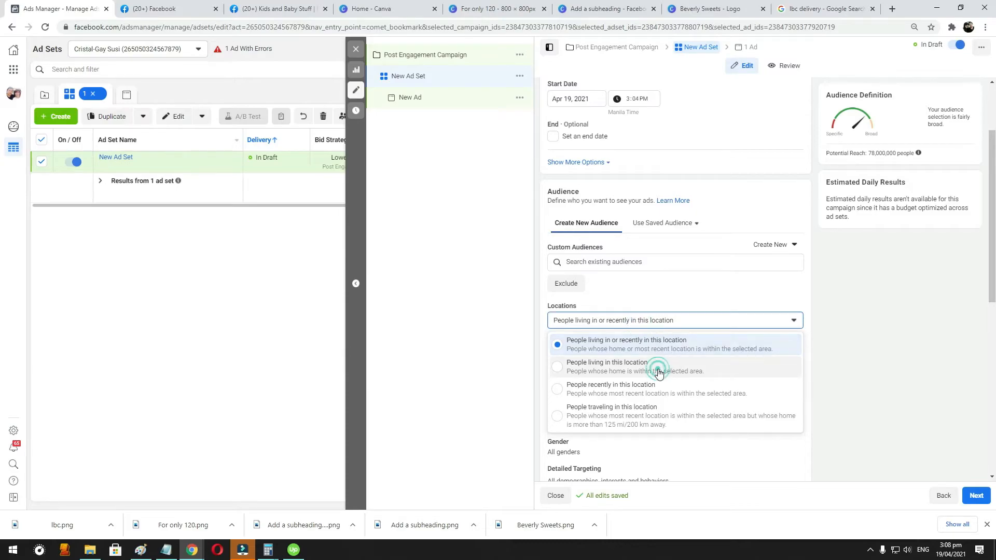
click(683, 325)
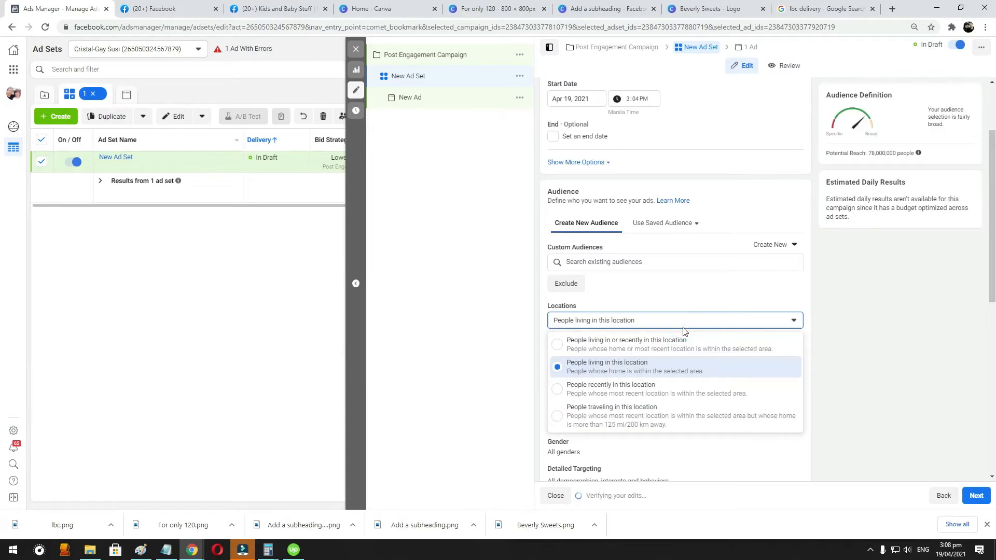
click(832, 291)
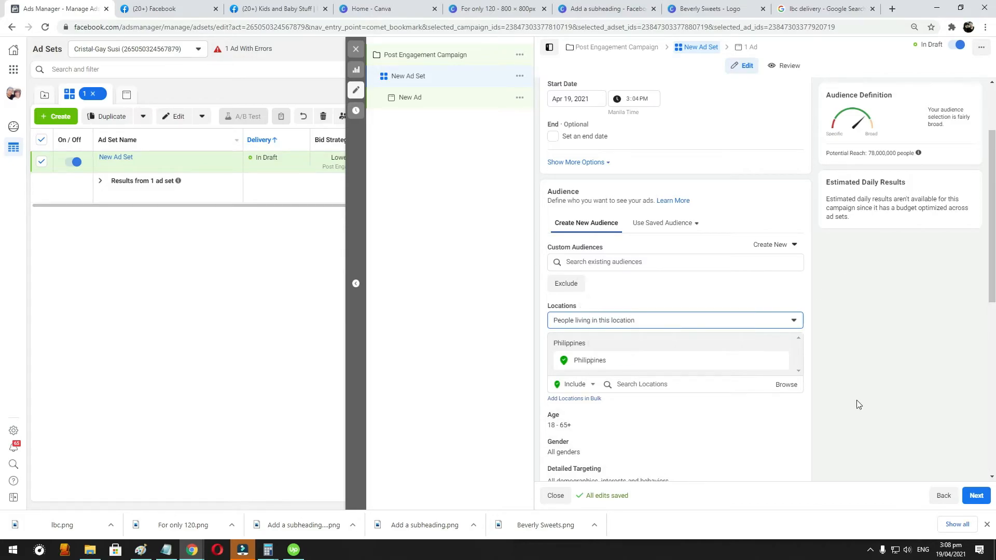
click(574, 324)
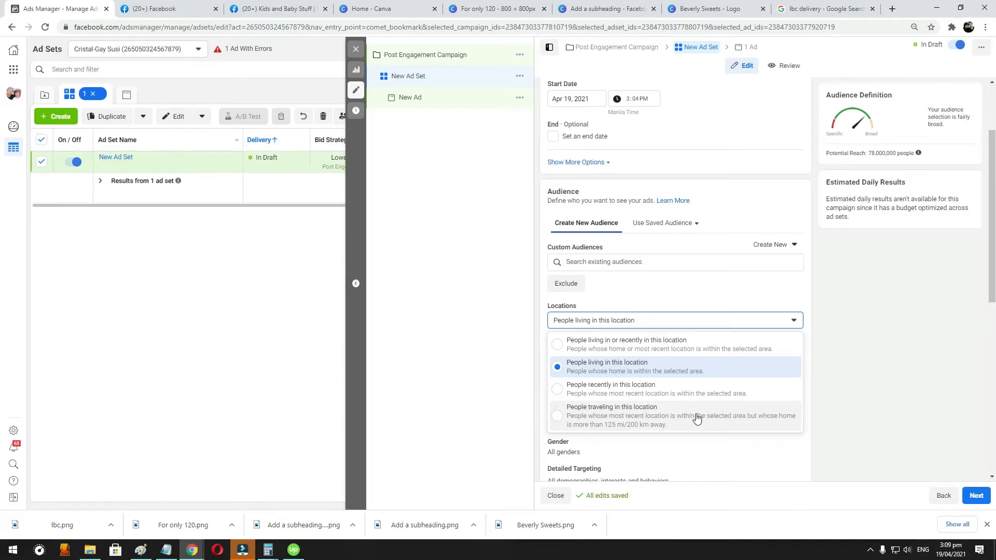
click(488, 301)
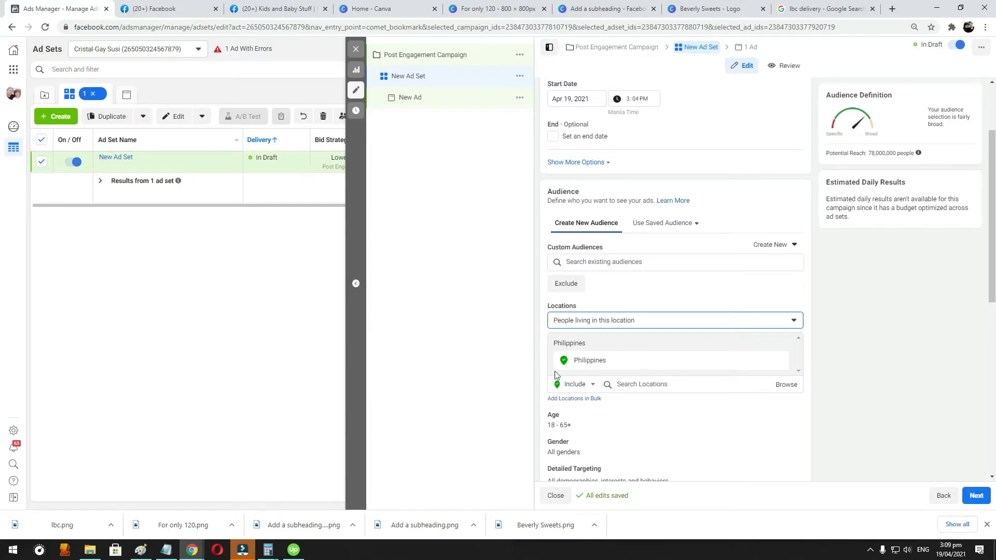
- Add the Engaged Shoppers purchase behavior to the ad set's detailed targeting
scroll(681, 352, down, 1)
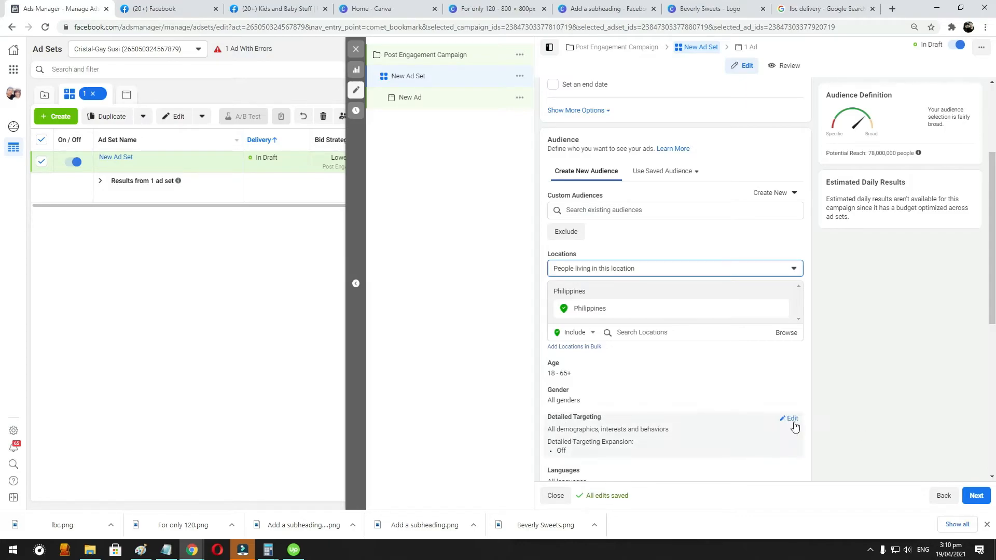
click(791, 420)
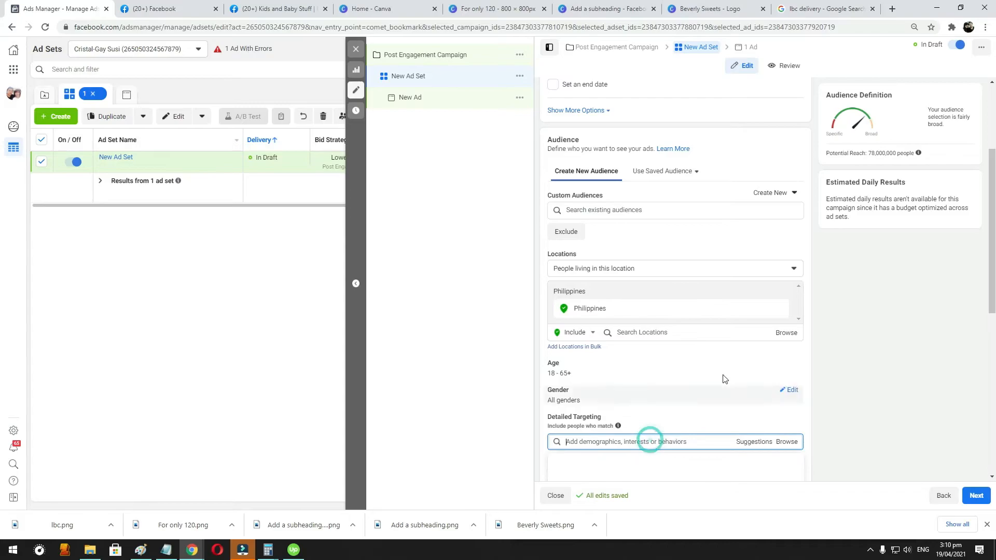
scroll(869, 360, down, 2)
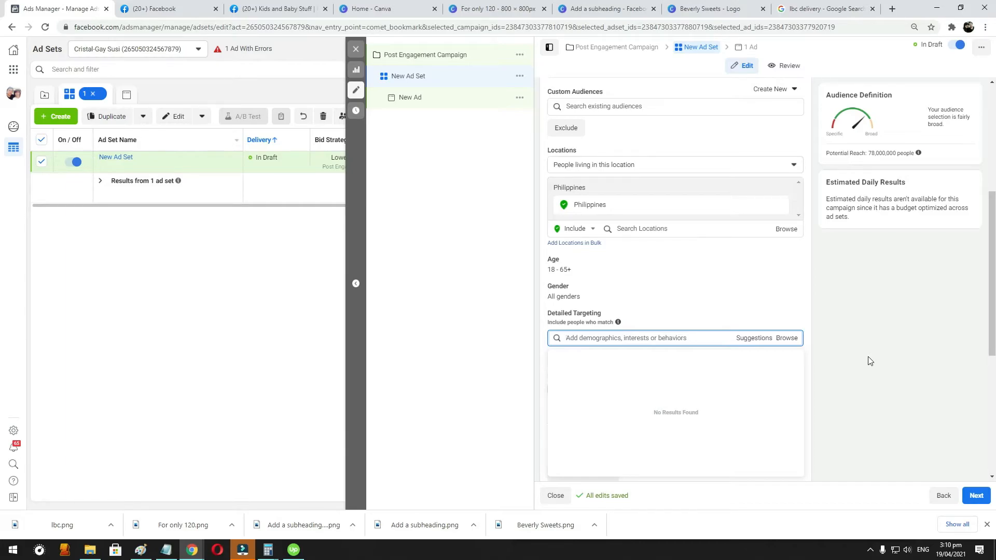
text(Engaged)
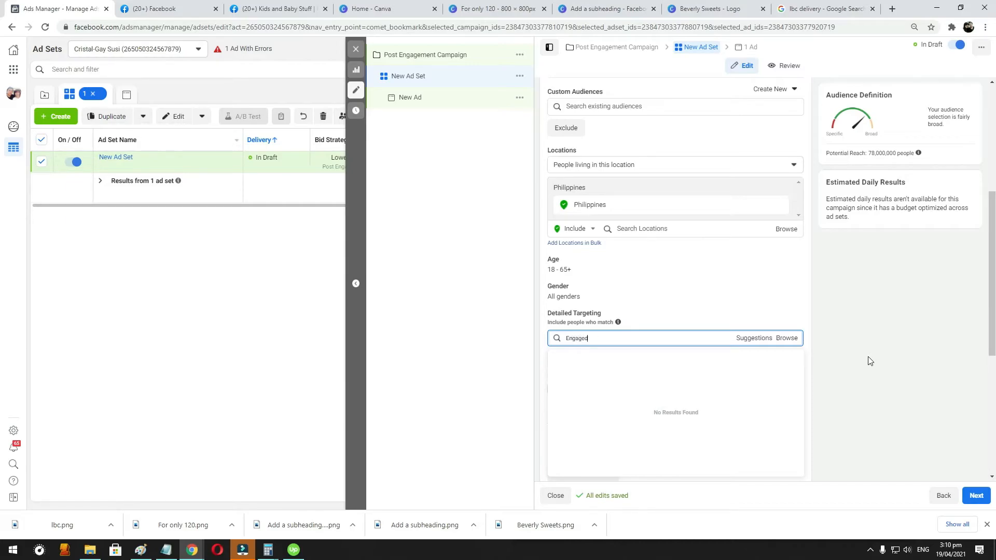
text( shop)
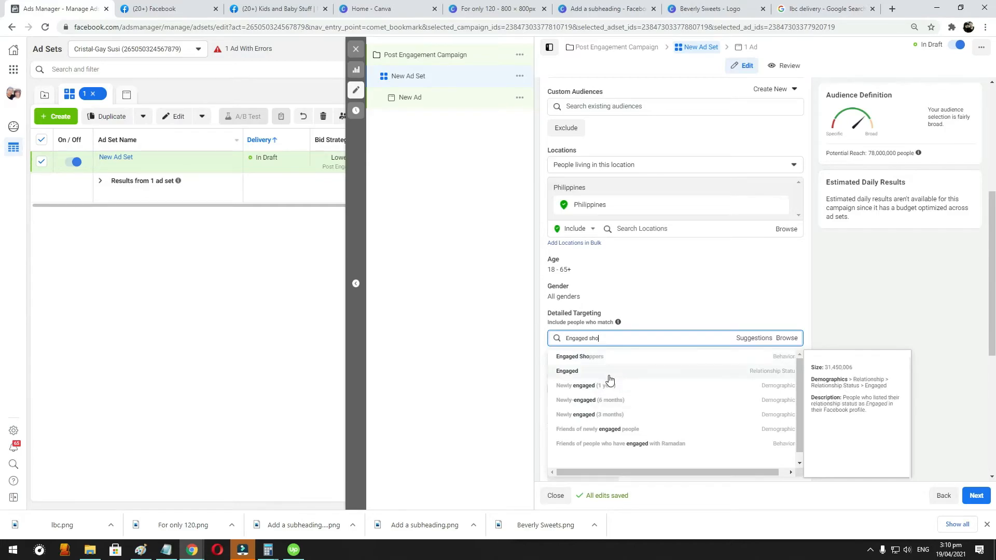
click(592, 356)
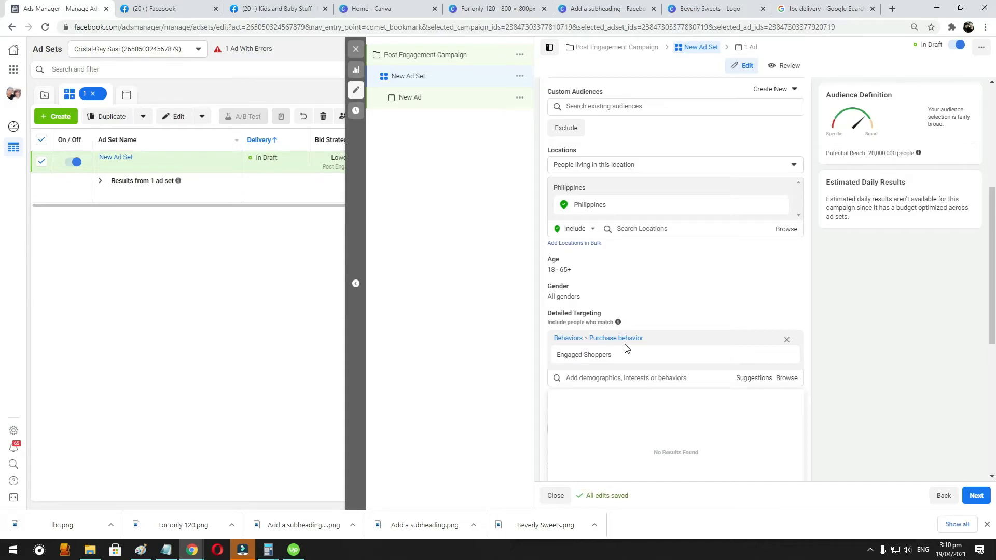
- Add the Online shopping interest to the ad set's detailed targeting
mouse_move(594, 363)
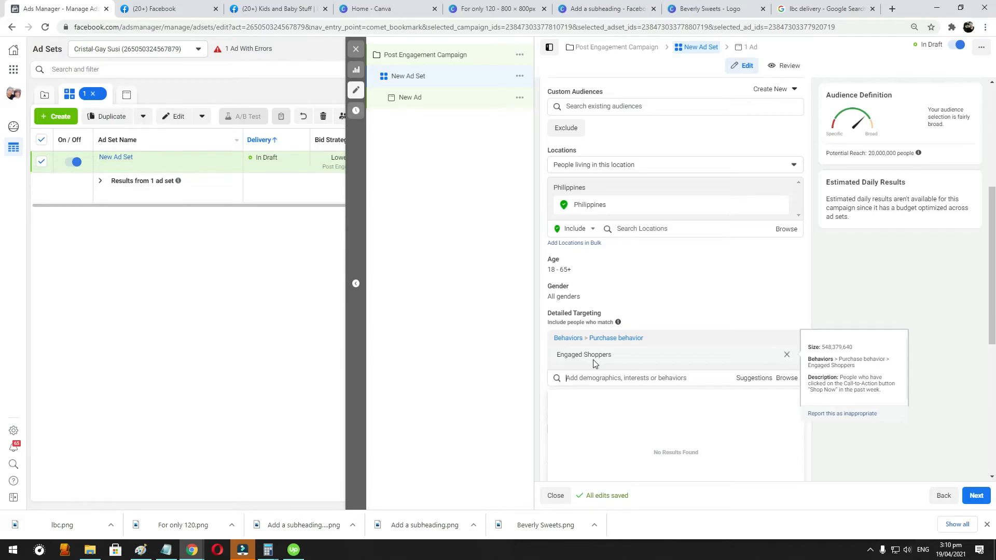
text(online)
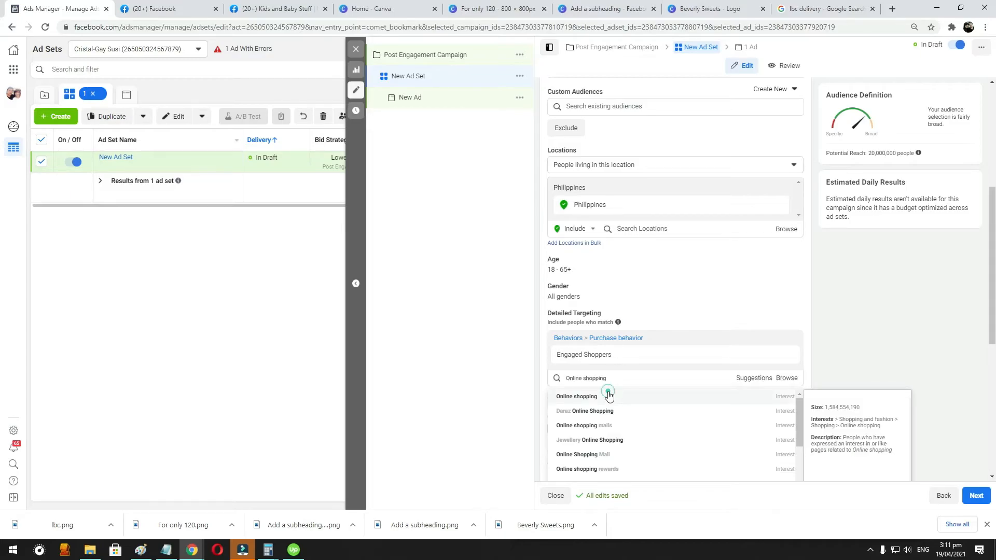
click(608, 396)
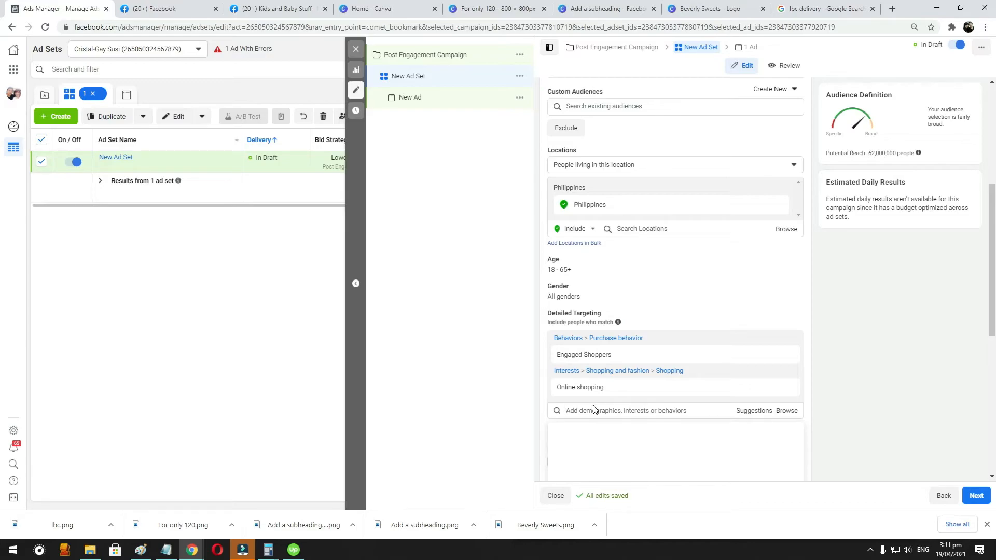
- Search detailed targeting for "Parents" and add the New Parents (0-12 months) demographic
text(Parents)
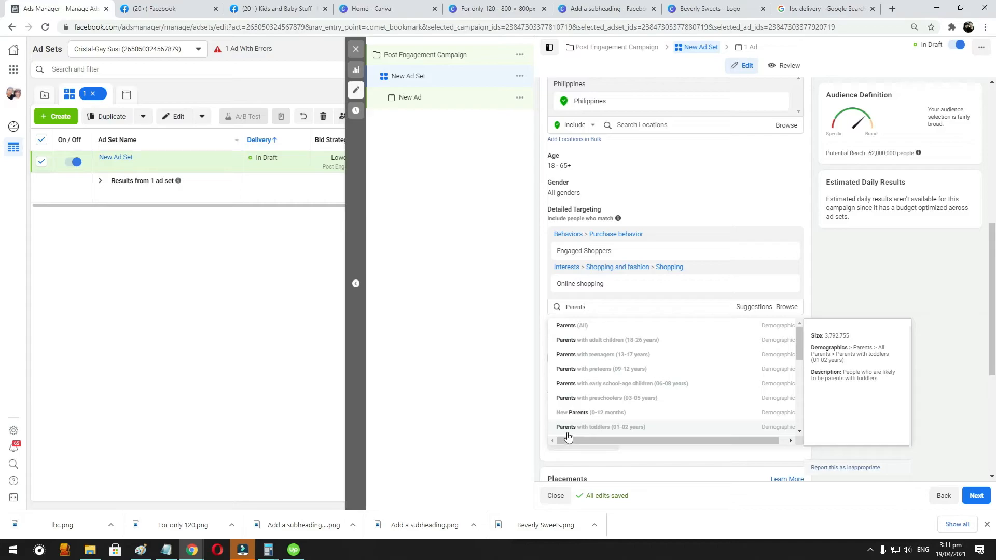
scroll(696, 358, down, 3)
scroll(695, 357, up, 3)
click(623, 412)
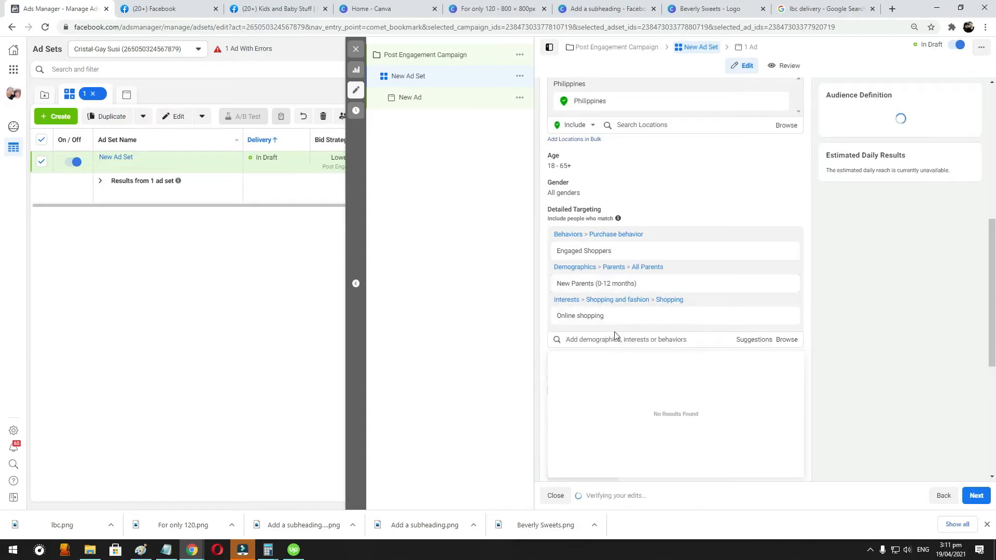
click(876, 314)
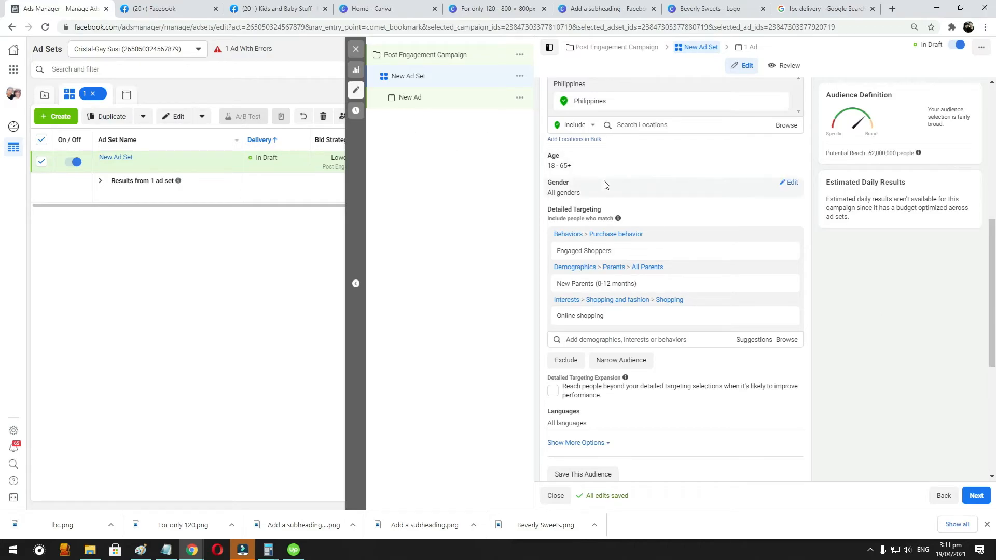
- Open the exclusion field under detailed targeting and review the exclusion, targeting expansion and language settings
mouse_move(778, 250)
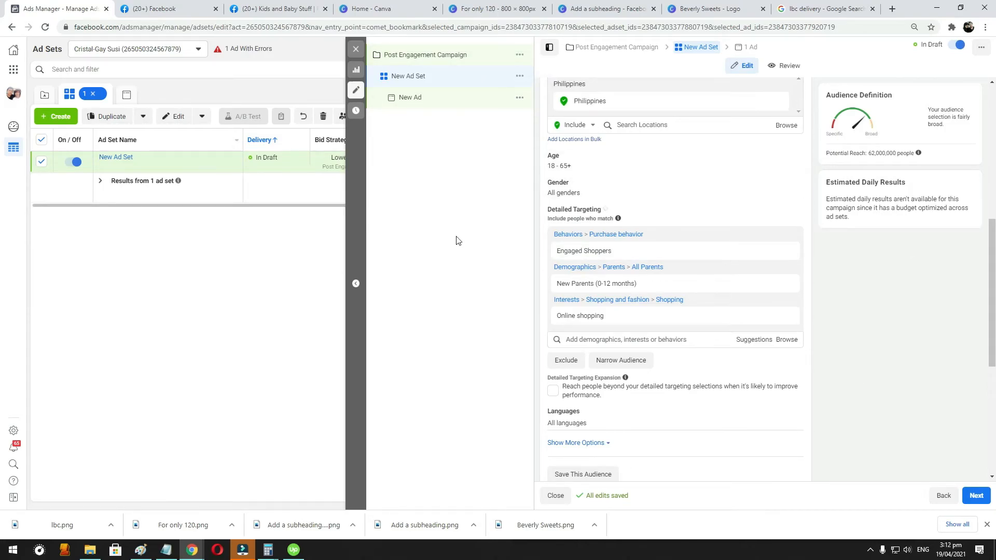
click(566, 363)
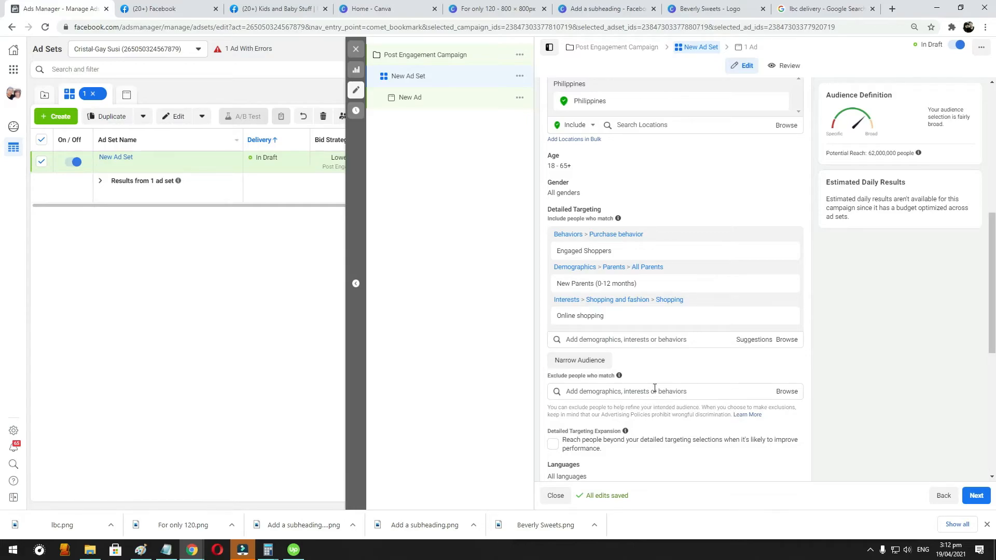
scroll(655, 388, down, 2)
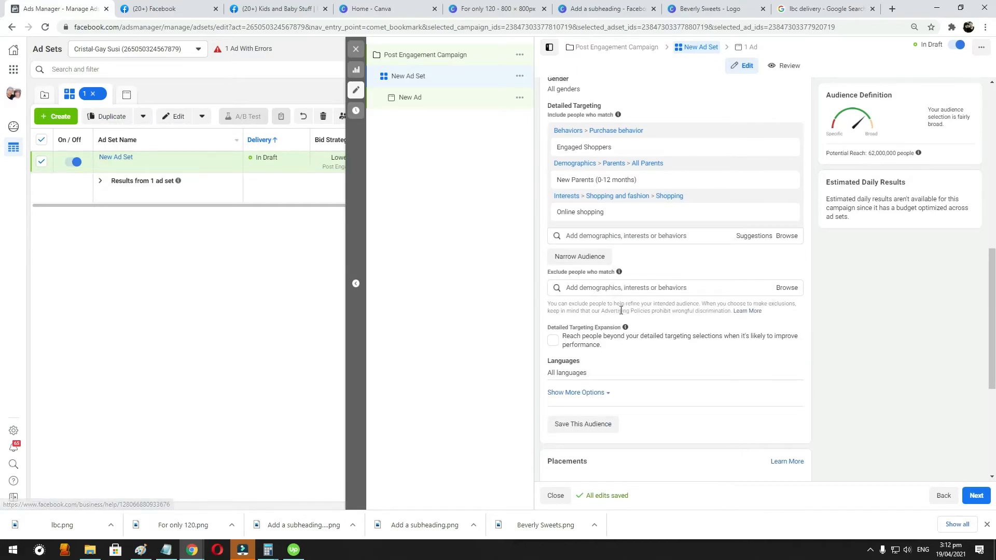
scroll(617, 386, up, 2)
scroll(601, 383, down, 2)
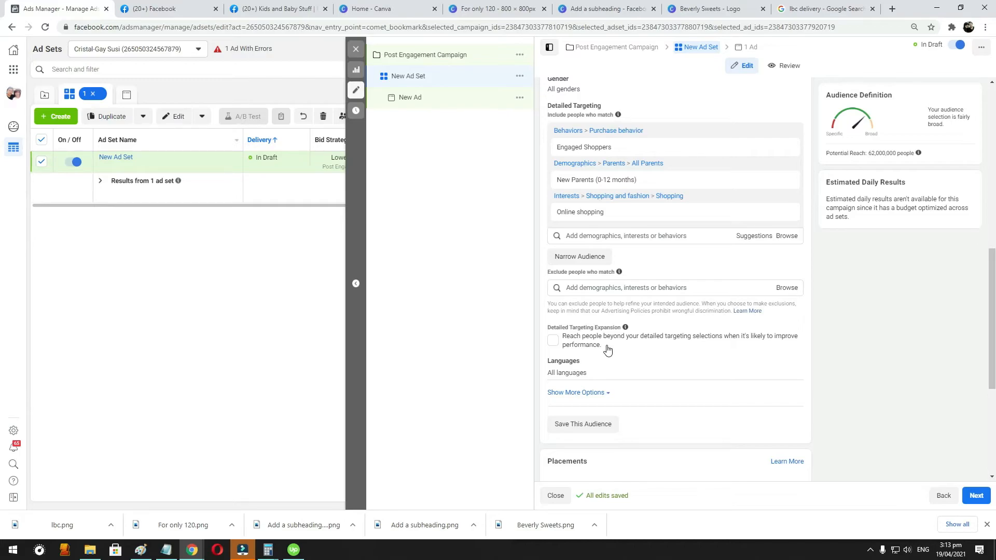
scroll(638, 340, down, 1)
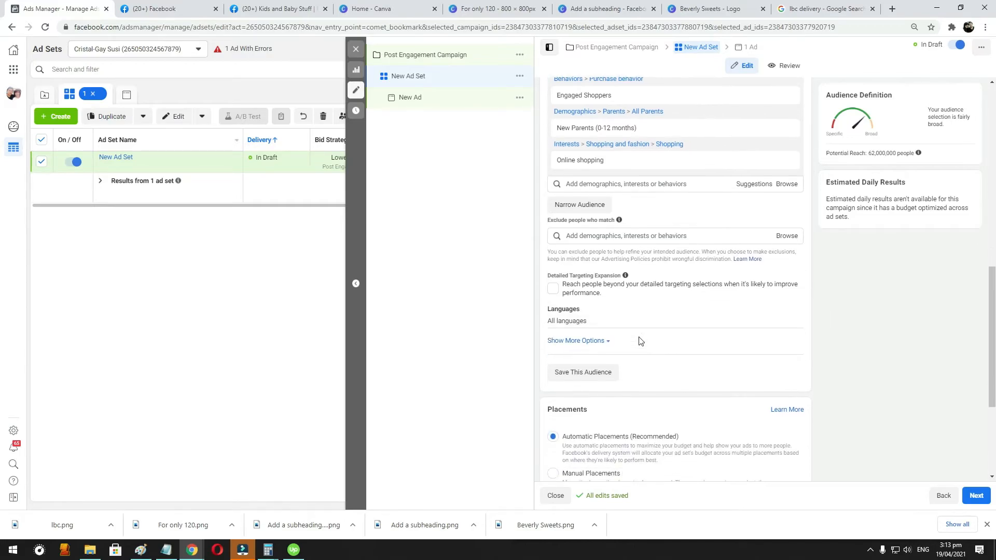
- Show the additional audience options and set the audience's languages to Filipino and English (All)
click(578, 340)
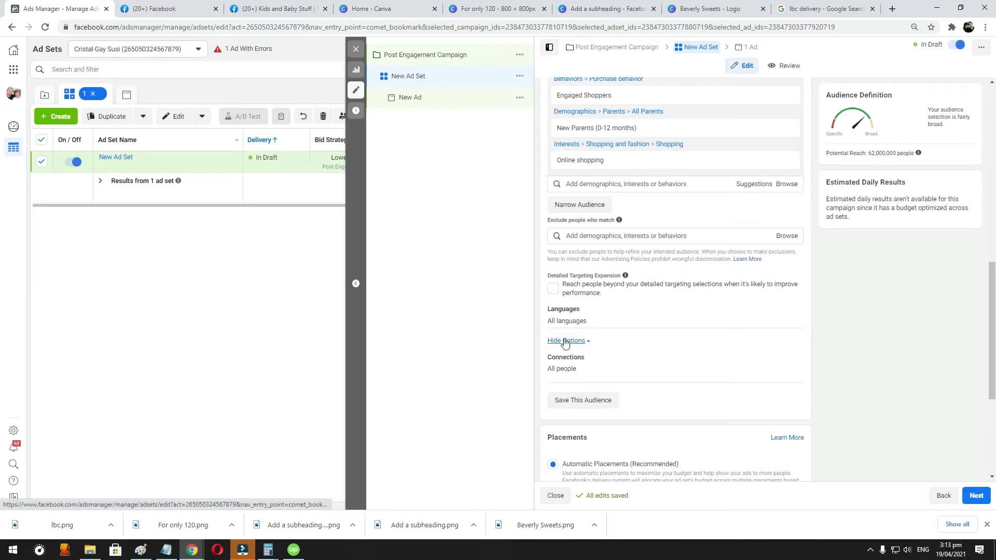
click(793, 320)
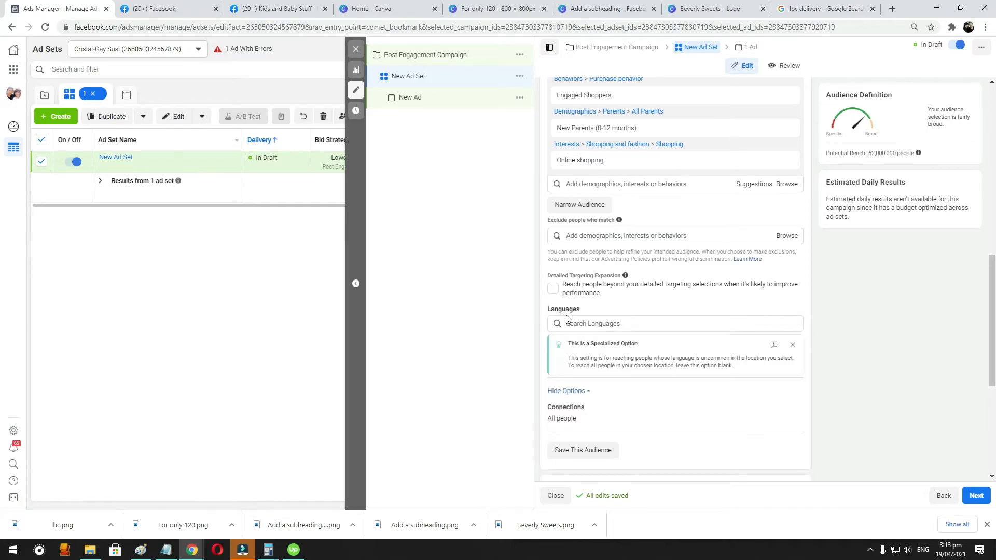
click(601, 323)
text(FFc)
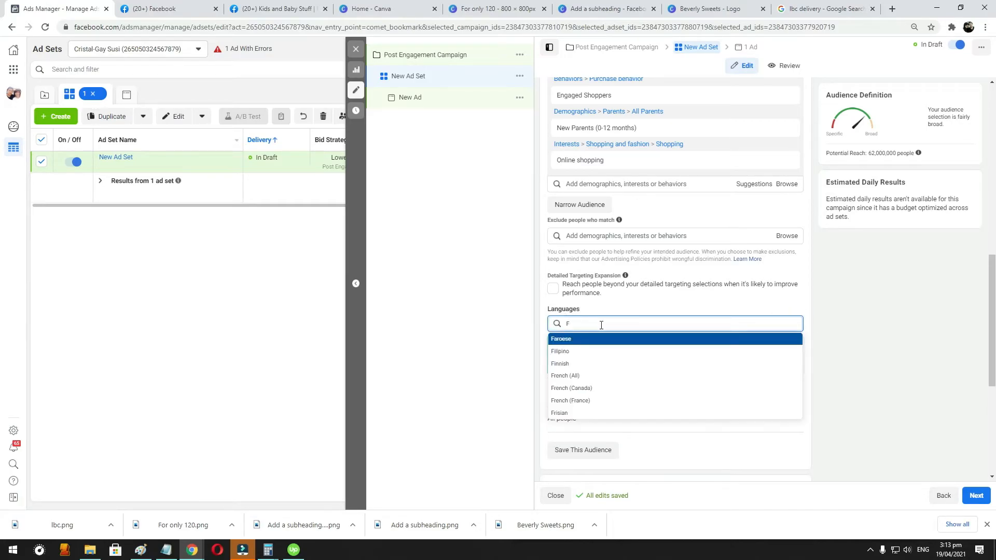
key(BackSpace)
key(BackSpace)
key(BackSpace)
text(Fili)
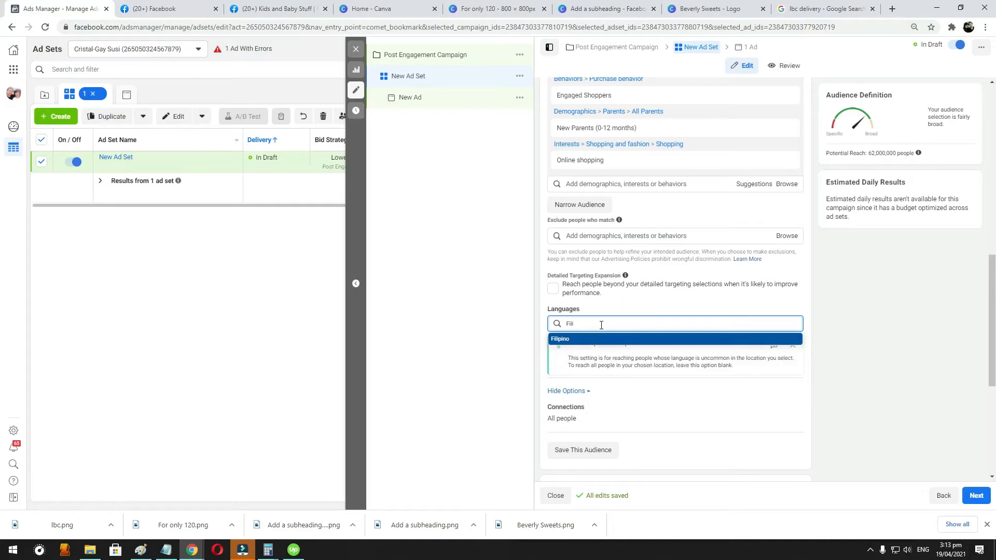
click(604, 338)
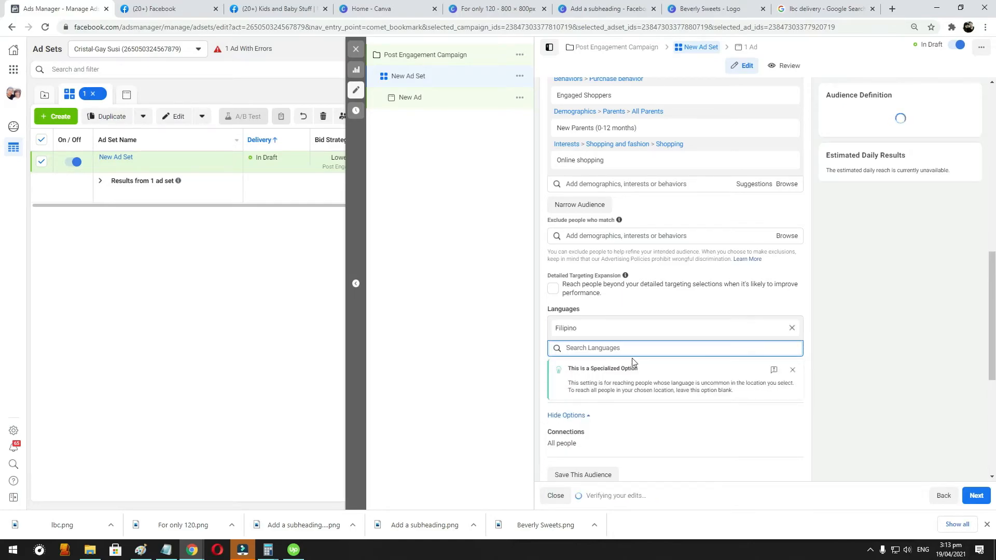
text(English)
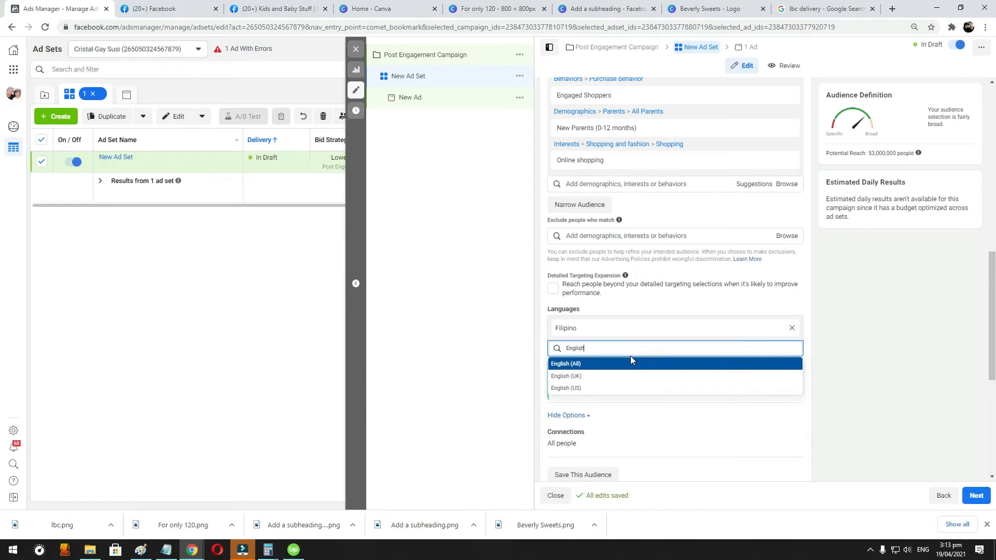
click(580, 366)
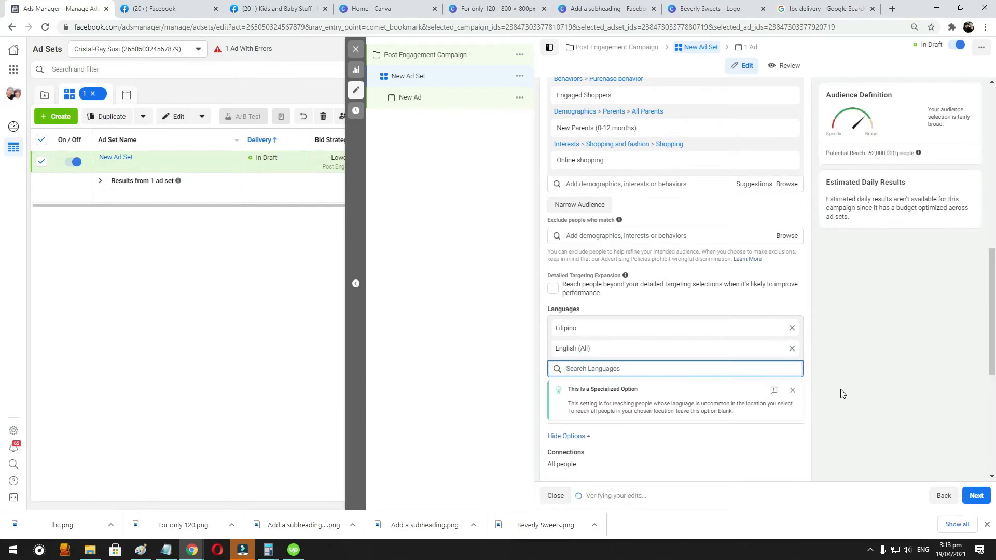
- Look over the audience settings and switch the ad set to Manual Placements
scroll(807, 359, up, 3)
scroll(799, 338, down, 2)
scroll(794, 332, up, 2)
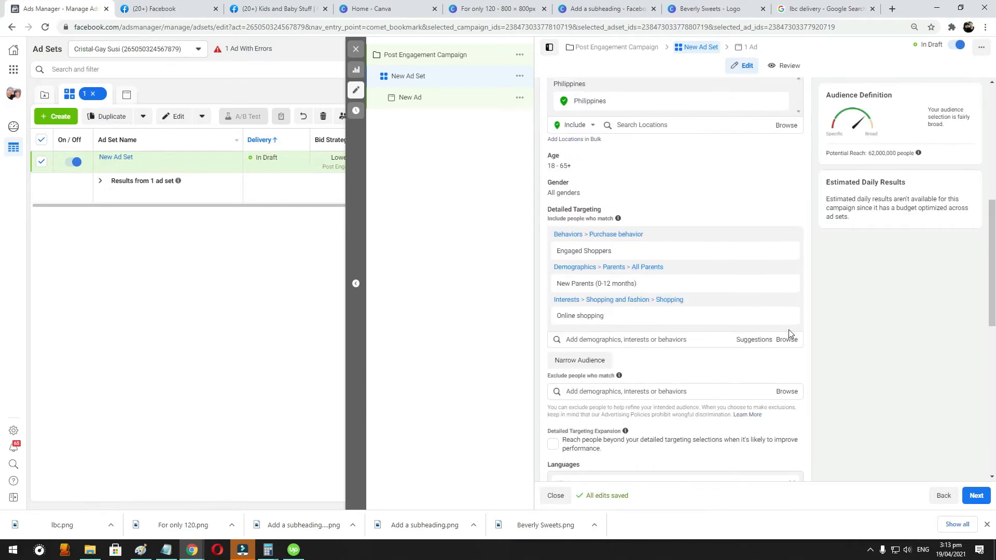
scroll(788, 329, down, 5)
scroll(794, 335, up, 2)
scroll(795, 333, down, 5)
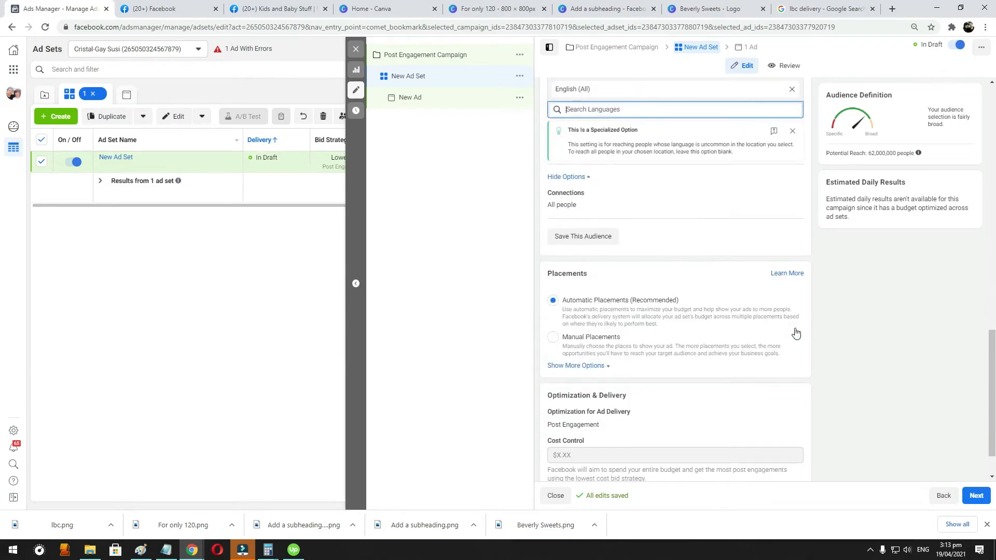
scroll(797, 332, up, 2)
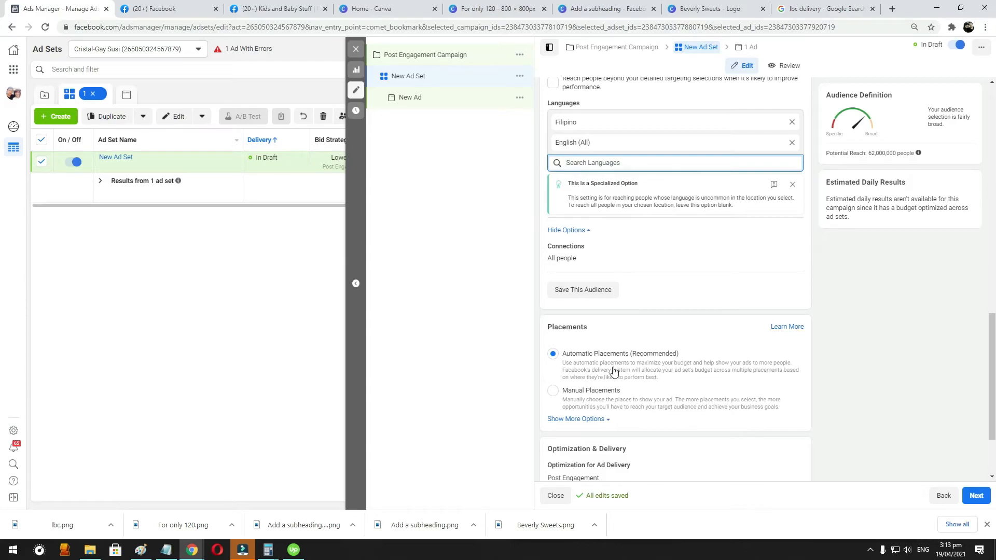
click(552, 391)
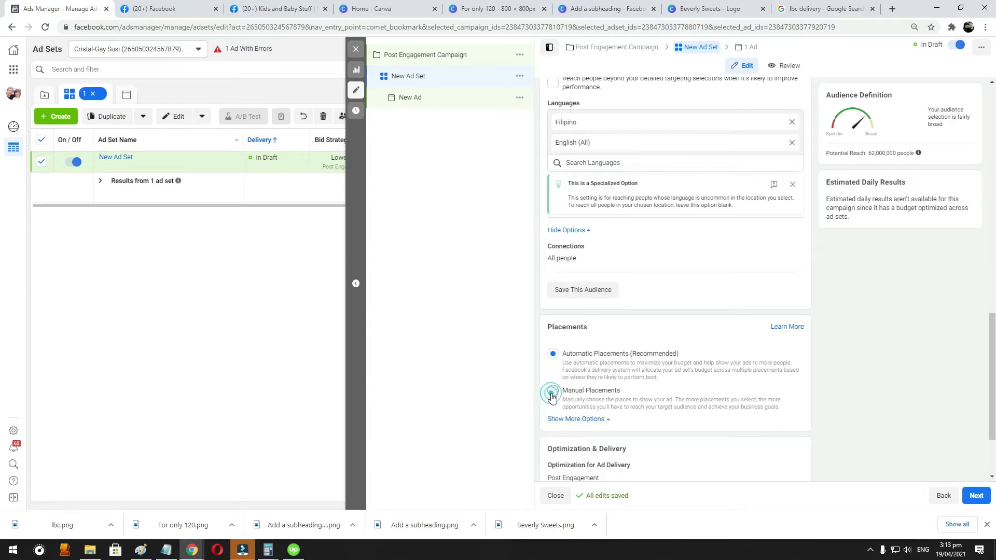
- Examine the available platforms and each placement group, from Feeds and Stories to In-Article and Apps and Sites
scroll(726, 303, down, 2)
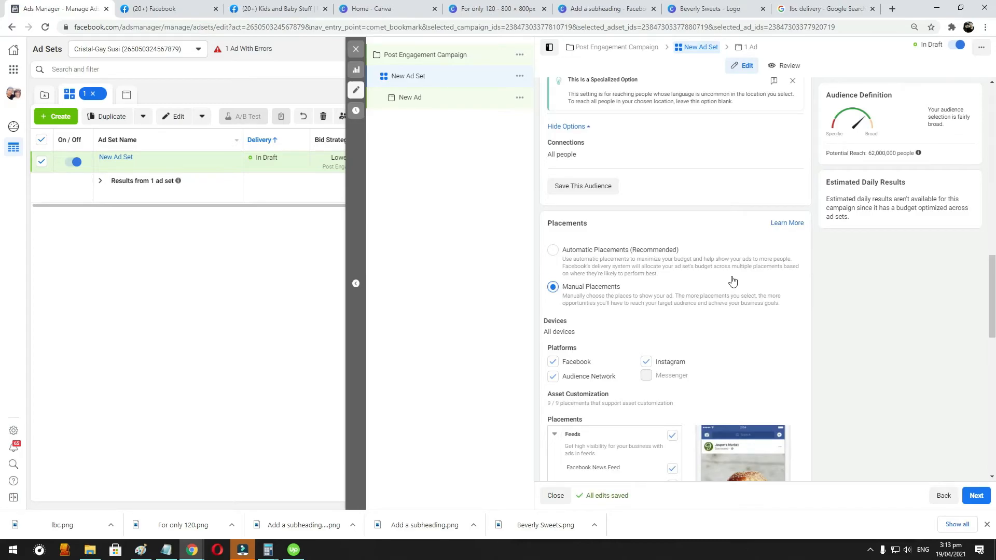
scroll(732, 281, down, 1)
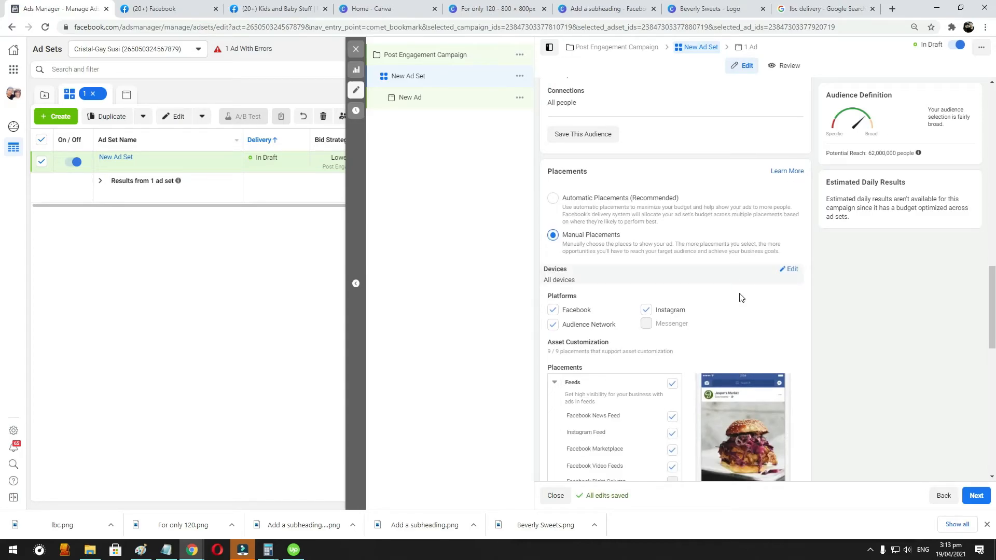
scroll(757, 298, down, 1)
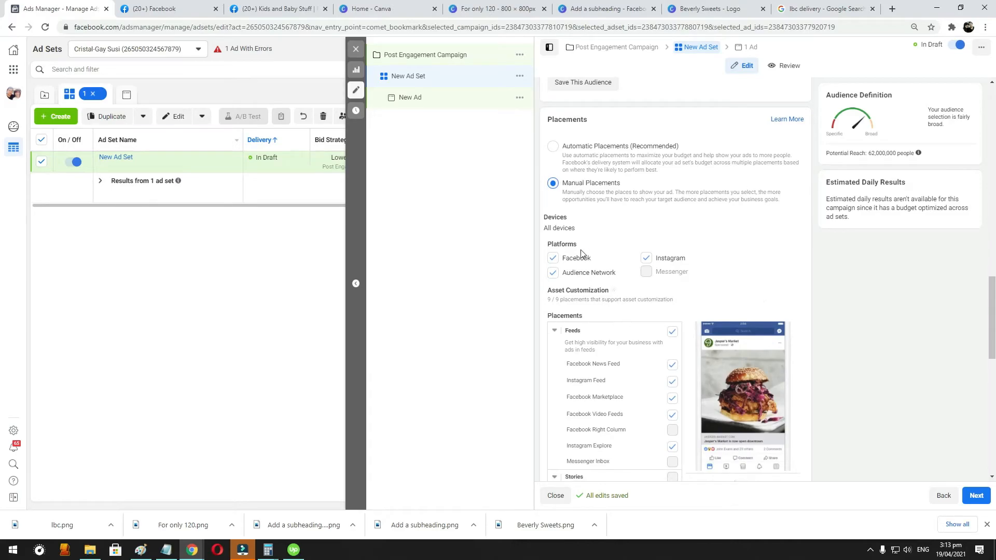
scroll(627, 345, down, 1)
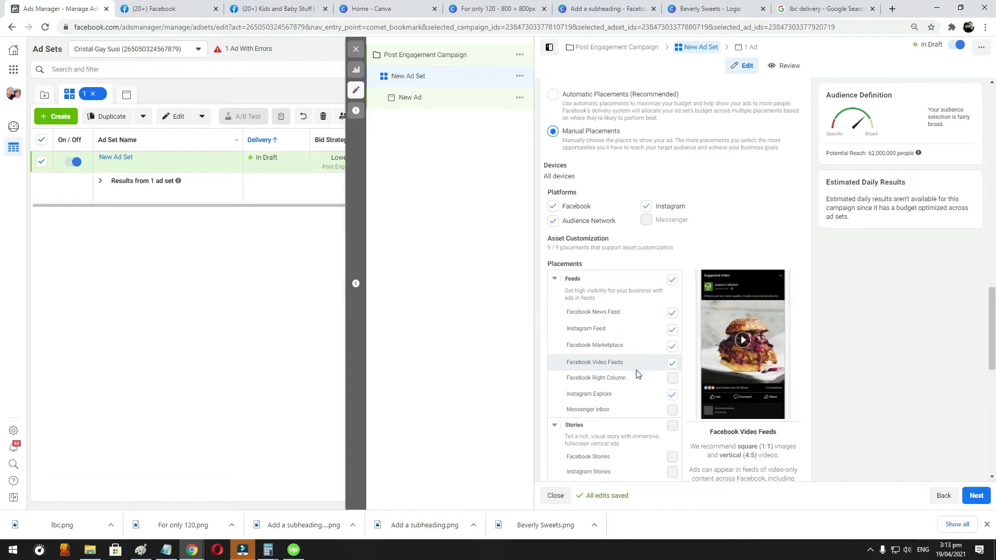
scroll(630, 383, down, 2)
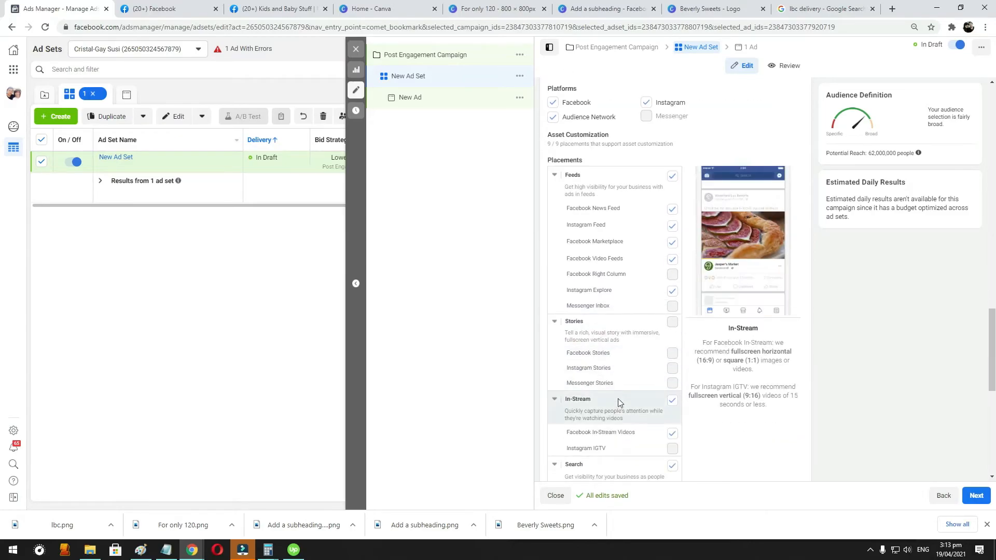
scroll(617, 401, down, 1)
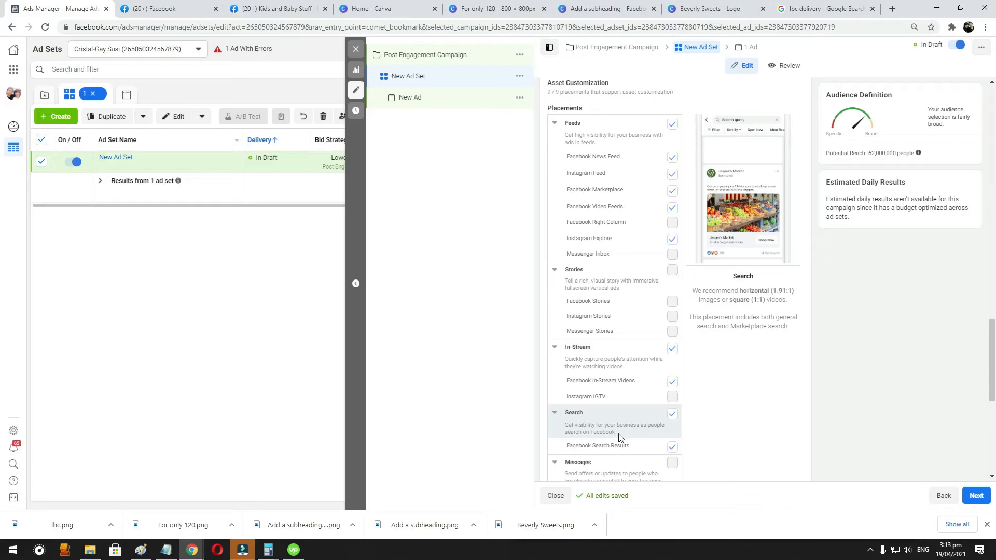
scroll(620, 437, down, 1)
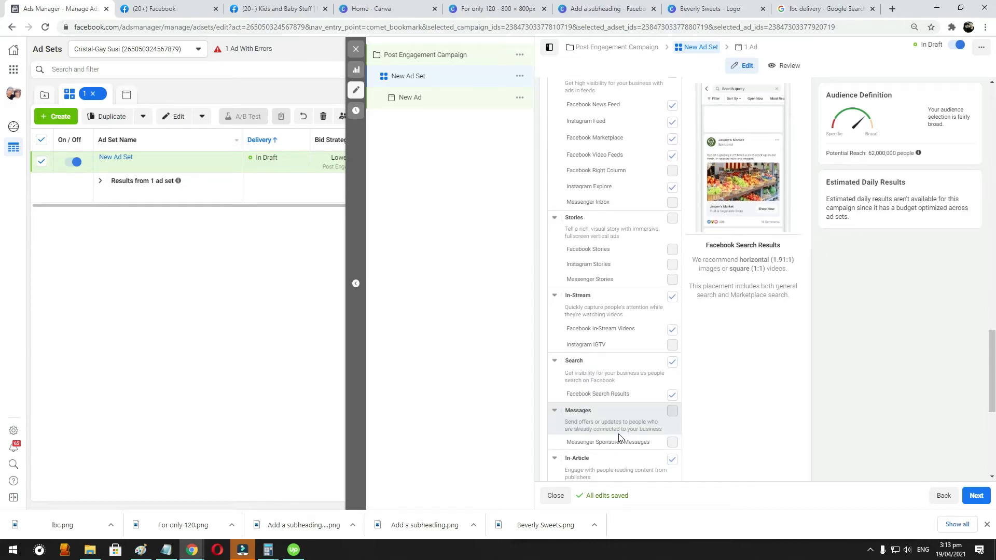
scroll(619, 437, down, 1)
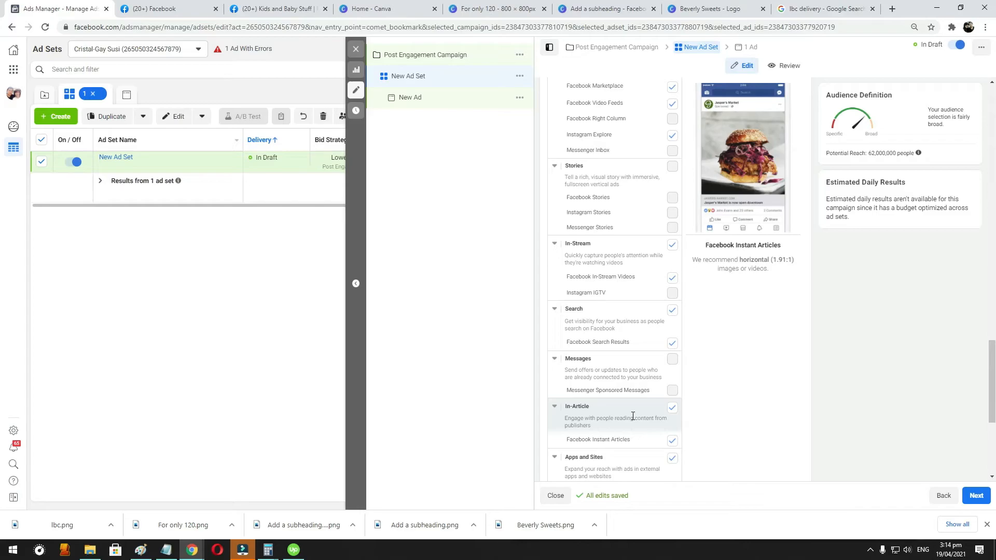
scroll(632, 416, down, 3)
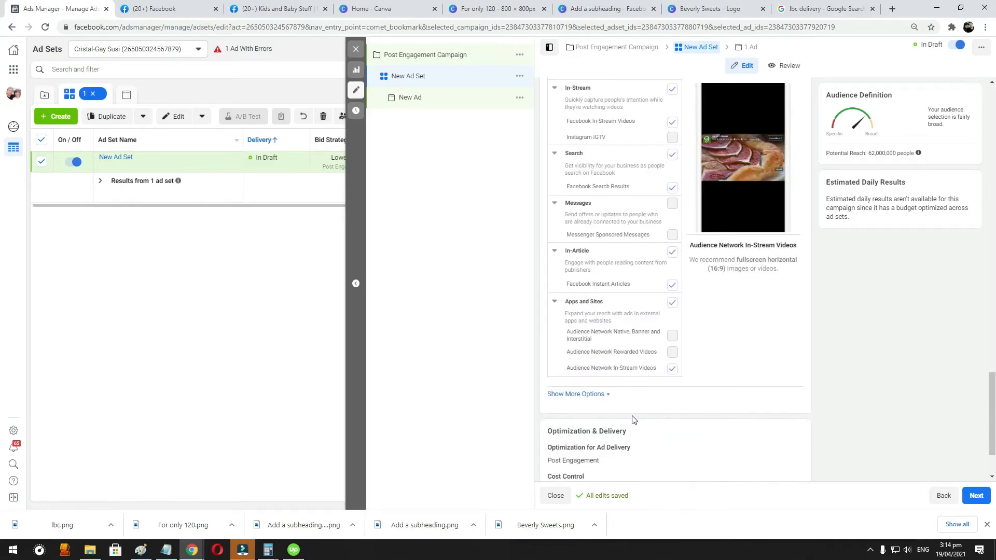
- Remove Audience Network and Instagram from the ad platforms, leaving Facebook only, and check the Optimization & Delivery settings
scroll(727, 383, up, 10)
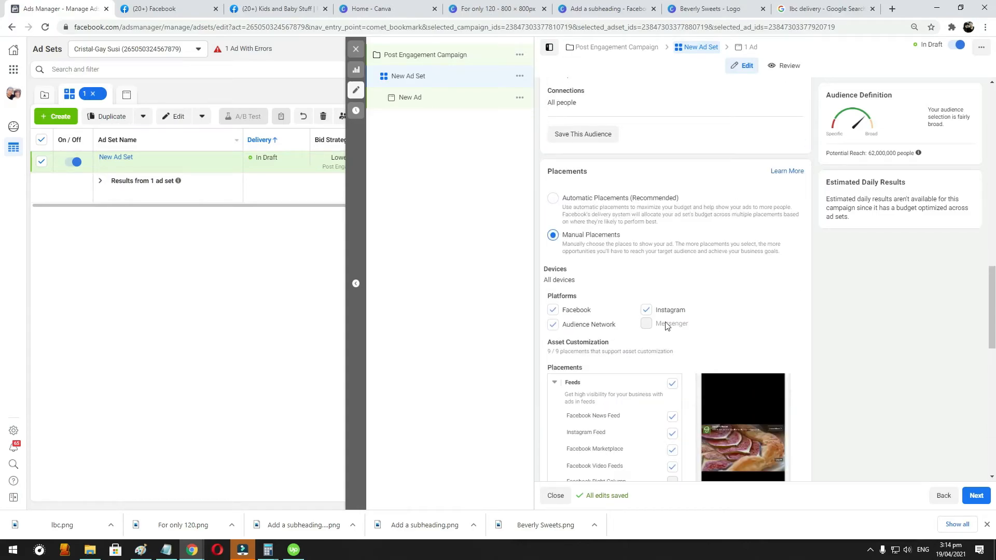
click(553, 325)
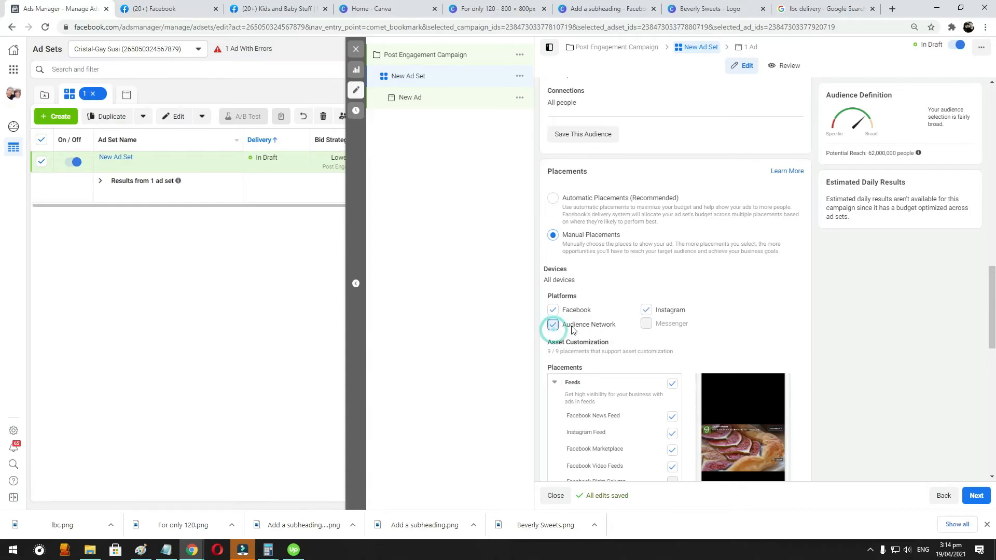
click(646, 310)
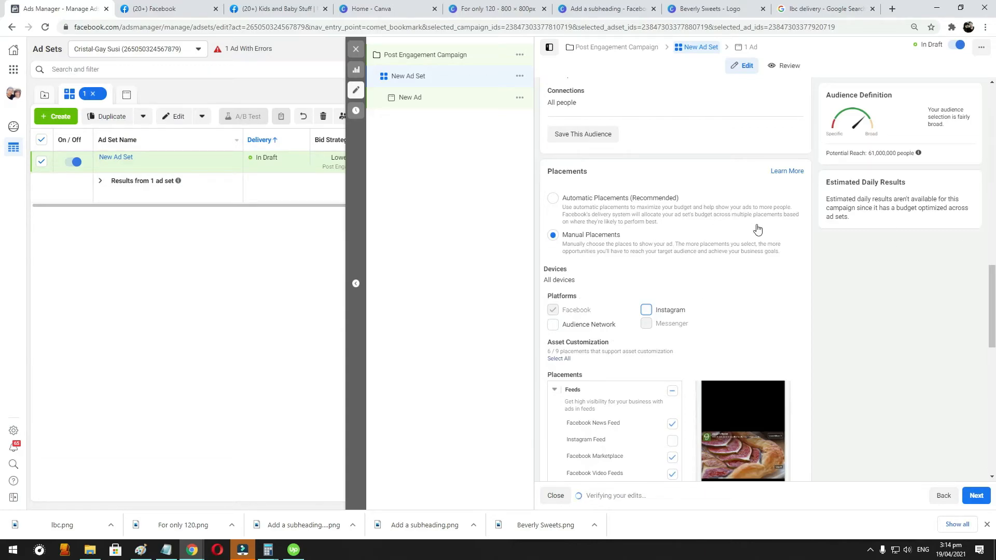
scroll(711, 231, down, 6)
scroll(710, 232, down, 5)
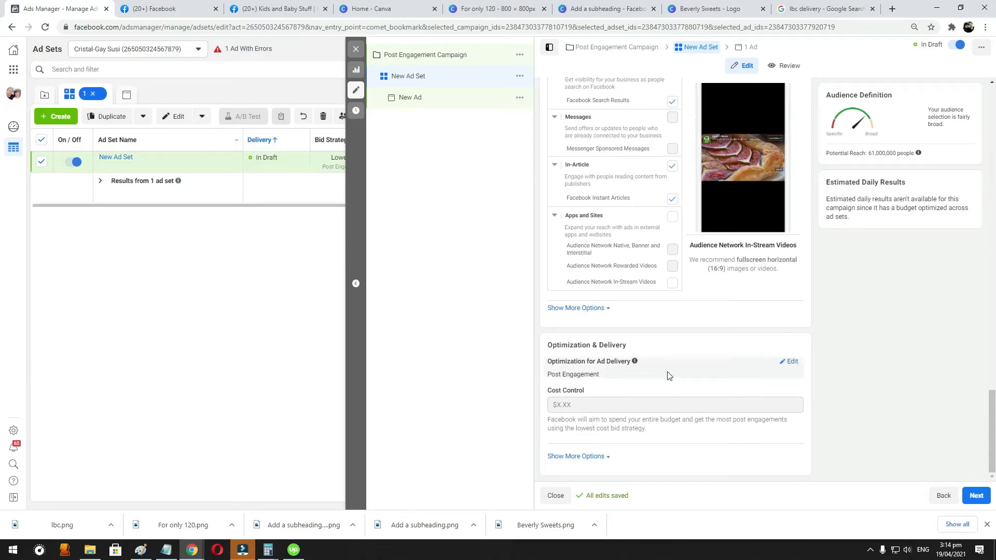
- Continue to the ad level and set the ad's Facebook Page to Kids and Baby Stuff
mouse_move(630, 413)
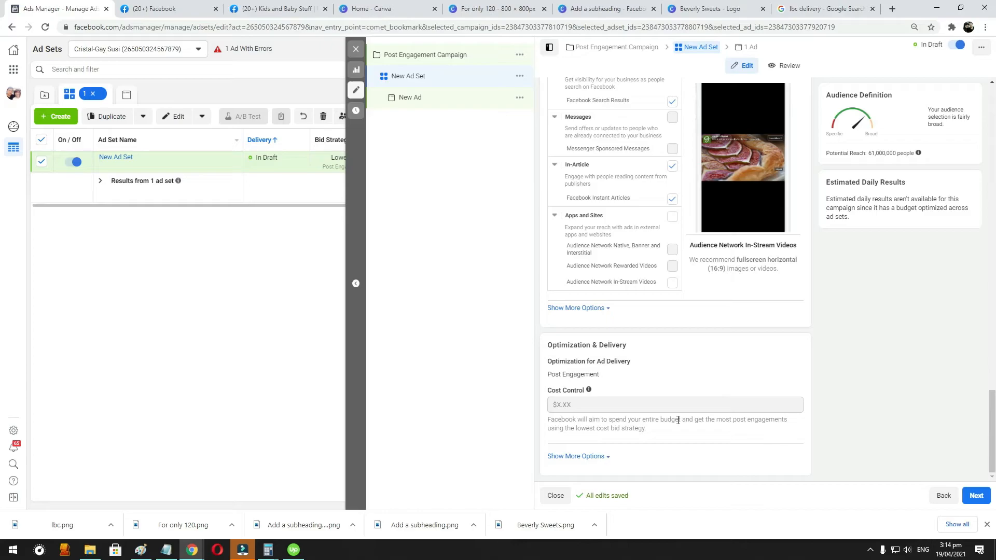
click(976, 496)
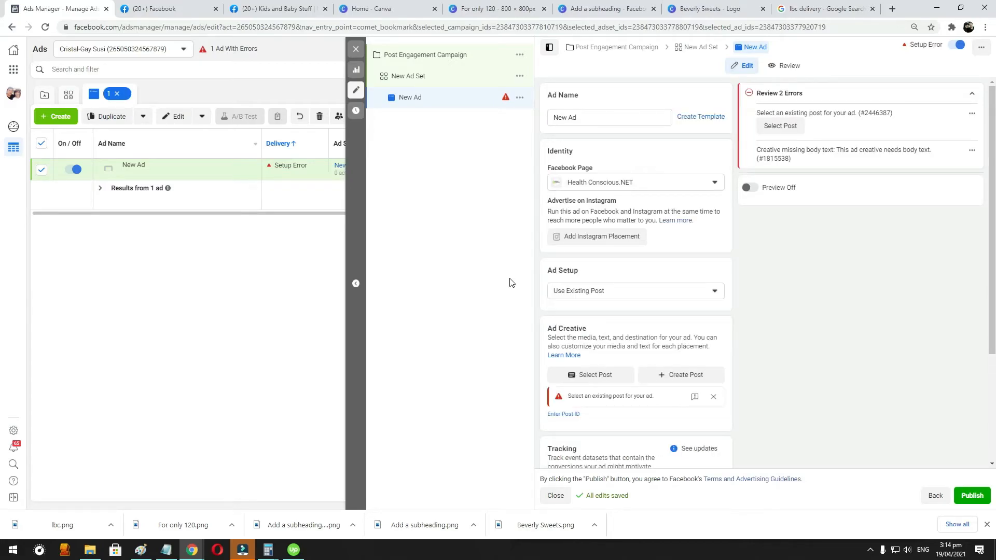
click(637, 184)
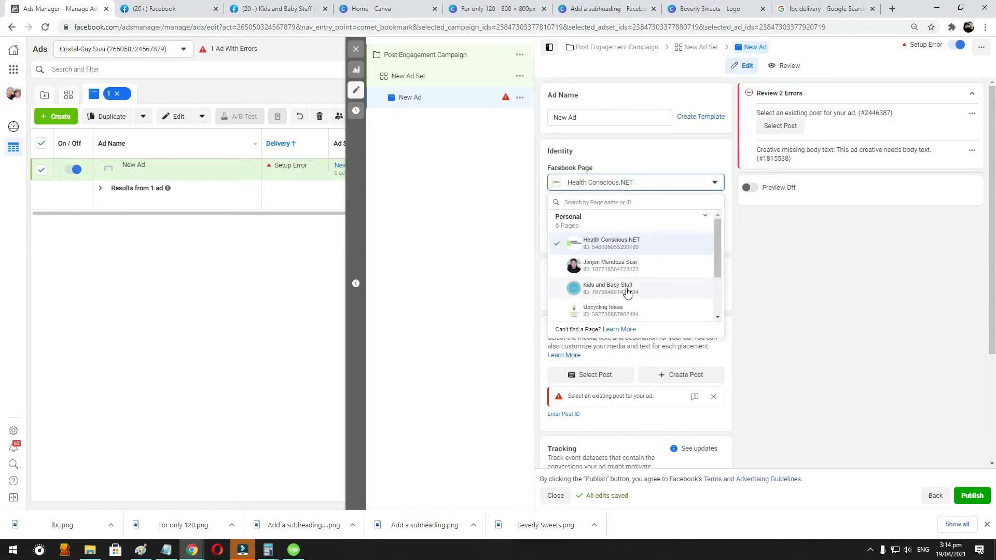
click(626, 289)
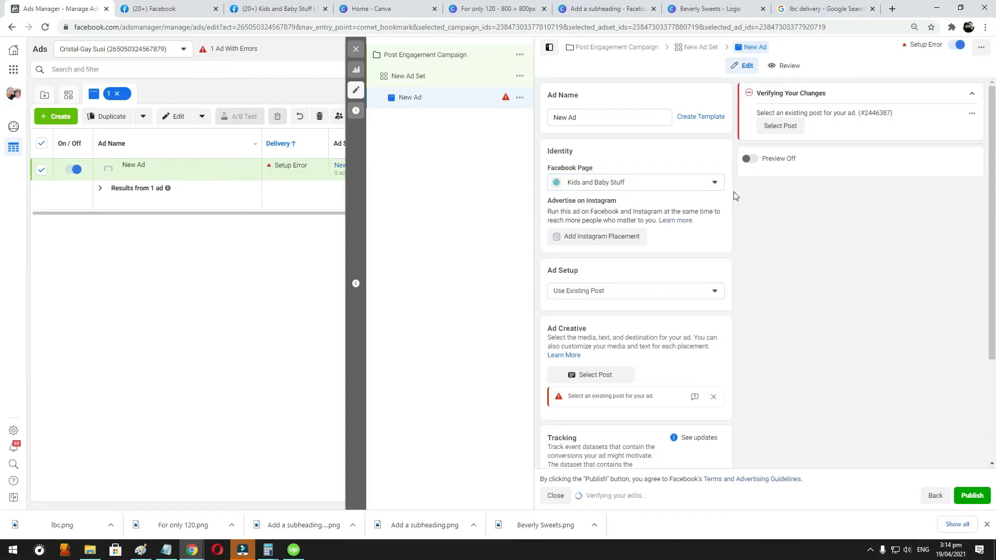
- Keep the ad setup on Use Existing Post and choose the baby soother post as the ad creative
scroll(776, 193, down, 1)
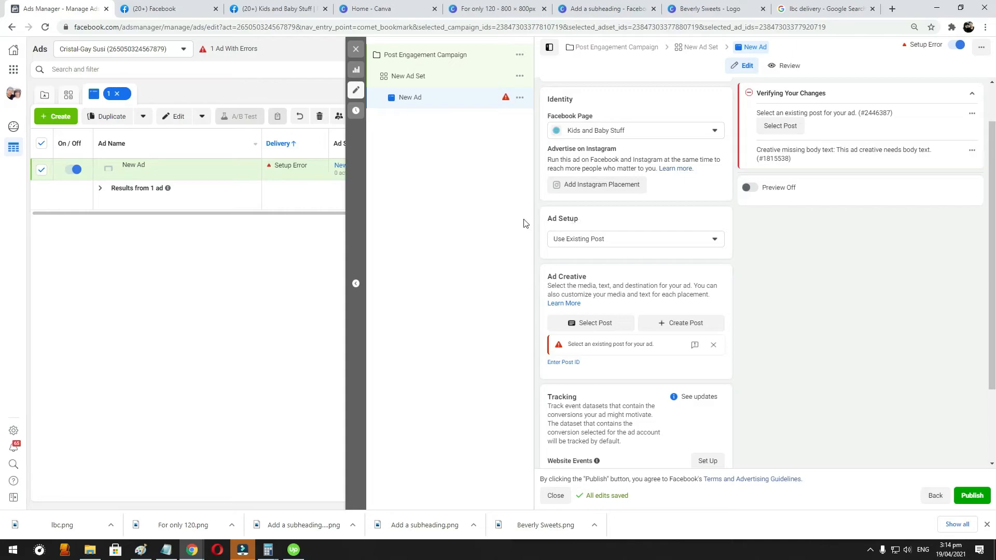
click(601, 243)
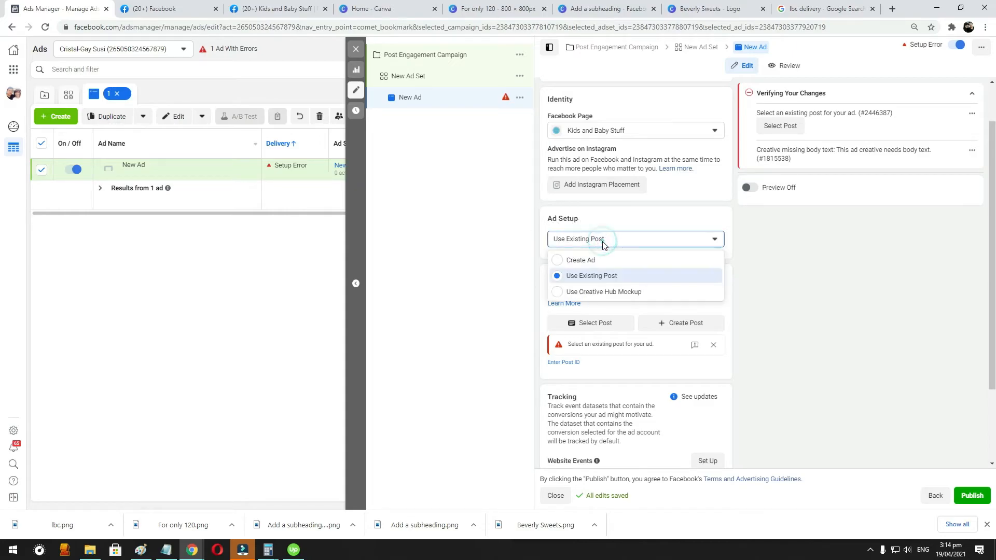
click(592, 278)
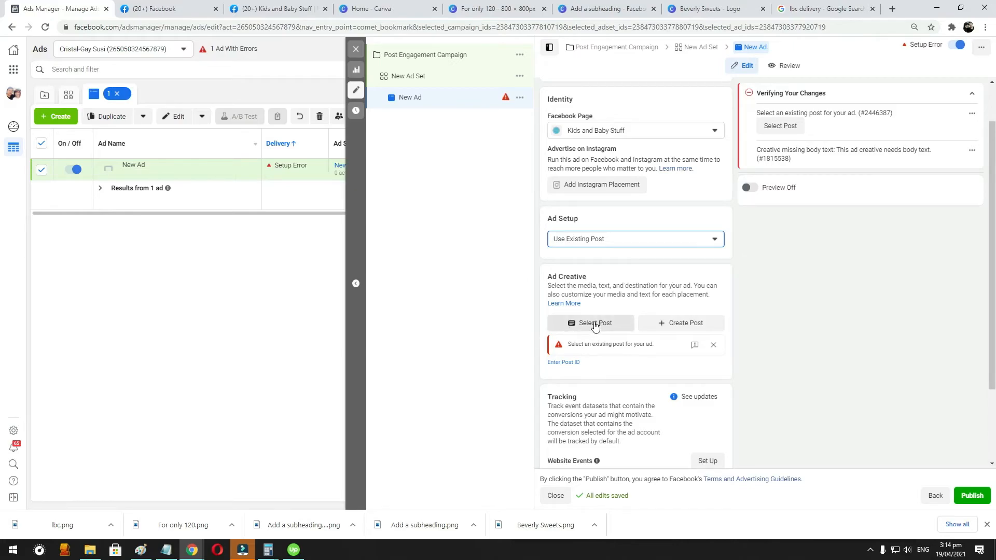
click(611, 325)
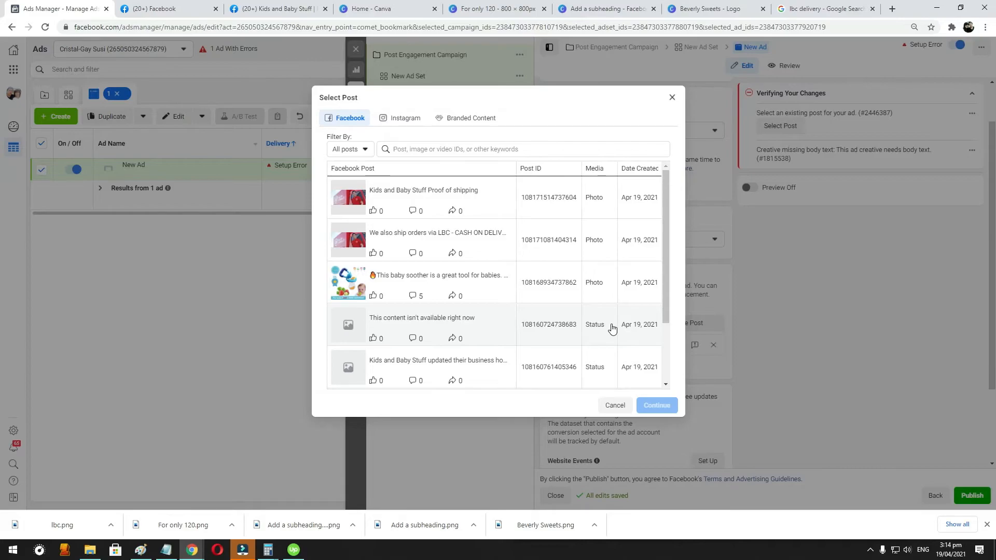
click(483, 284)
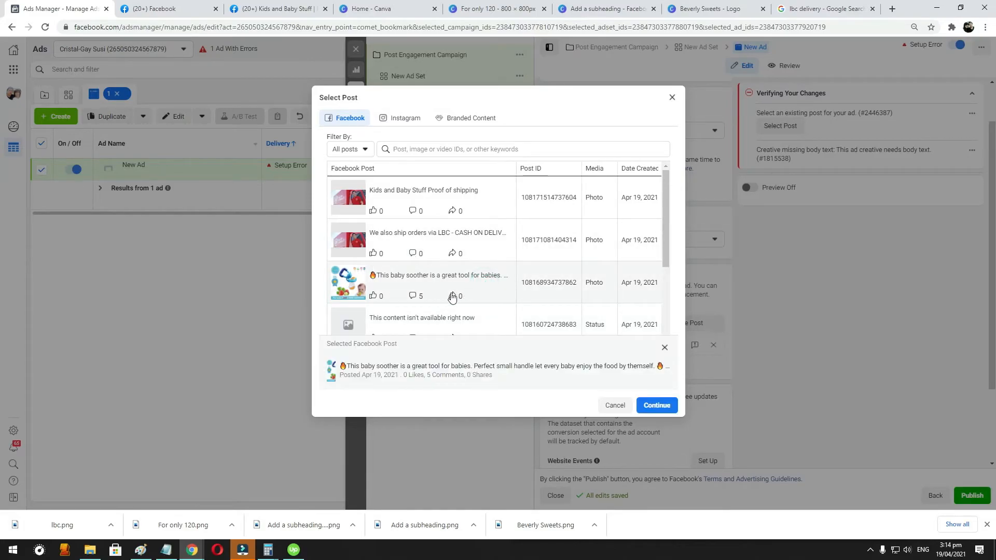
click(659, 410)
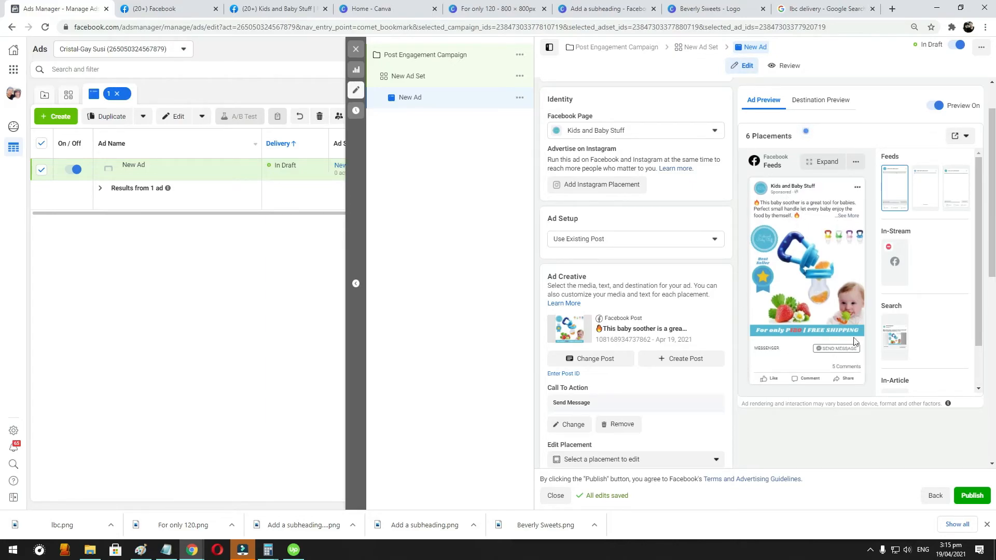
- Review the call-to-action options for the ad's post, leaving Send Message selected
scroll(599, 397, down, 1)
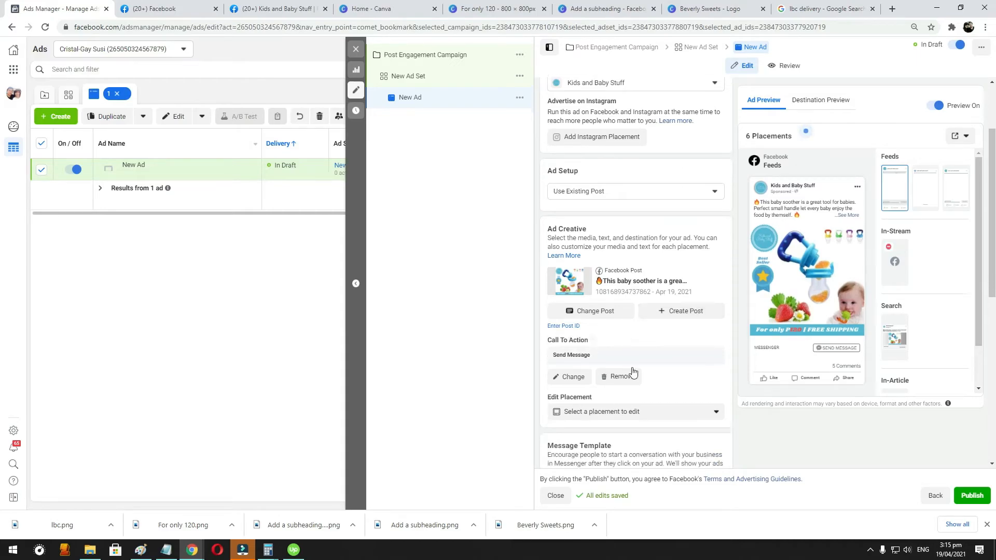
scroll(577, 377, down, 2)
scroll(608, 384, up, 2)
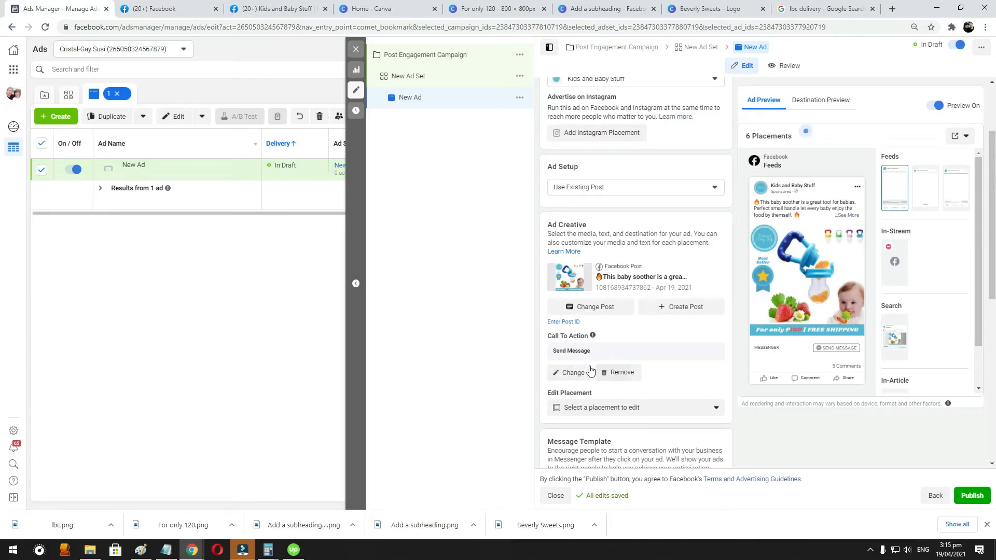
click(567, 371)
click(463, 209)
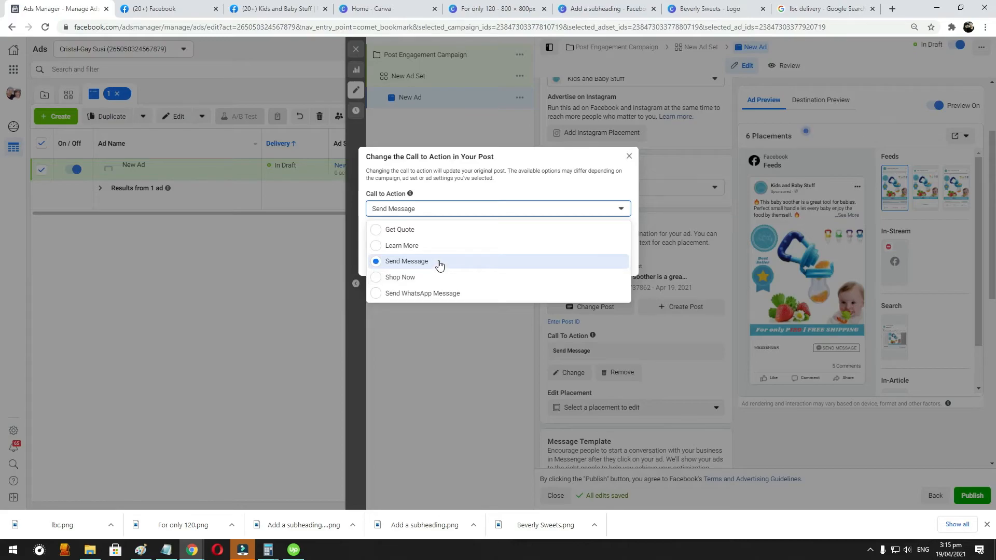
click(437, 263)
click(629, 156)
- Open the Start Conversations message template for editing
scroll(682, 307, down, 1)
scroll(683, 307, down, 2)
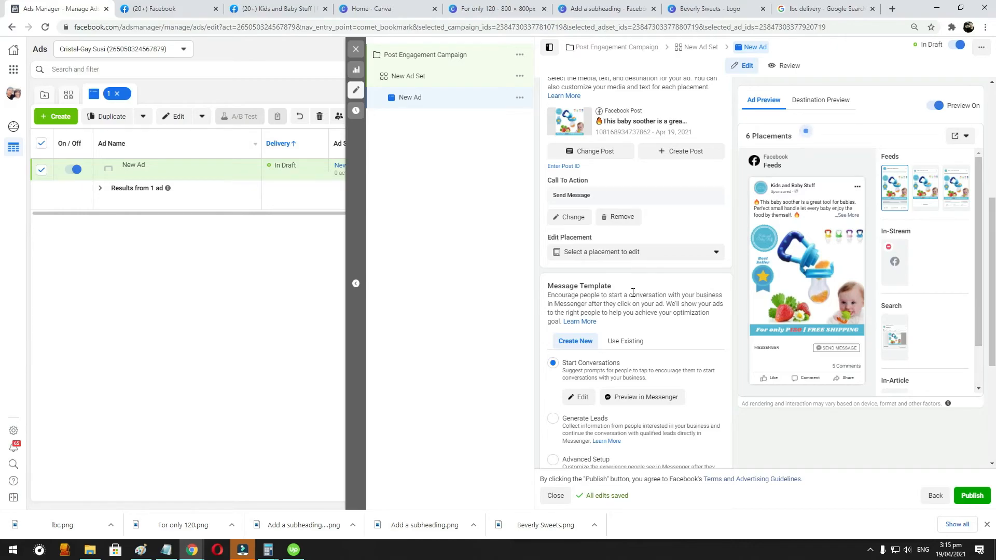
scroll(684, 289, down, 2)
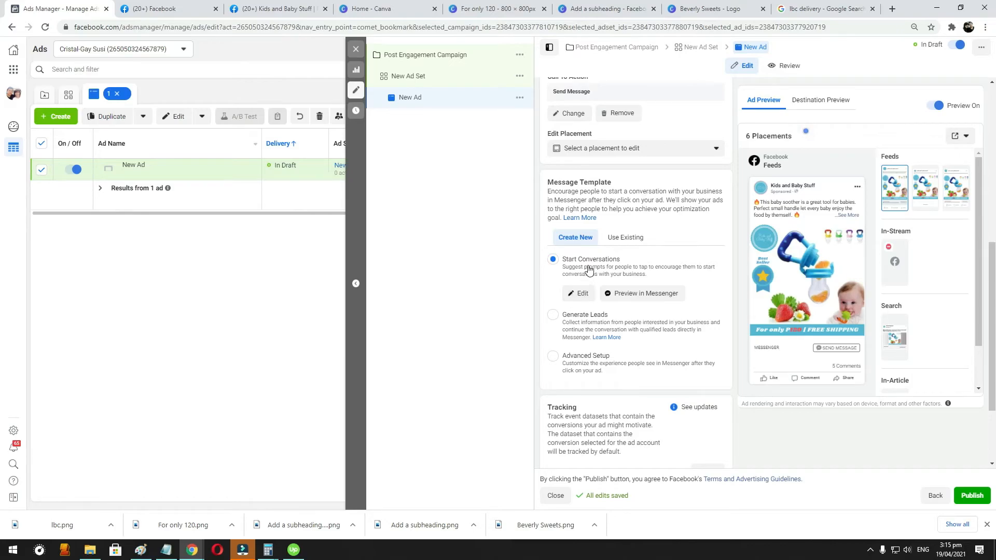
click(581, 294)
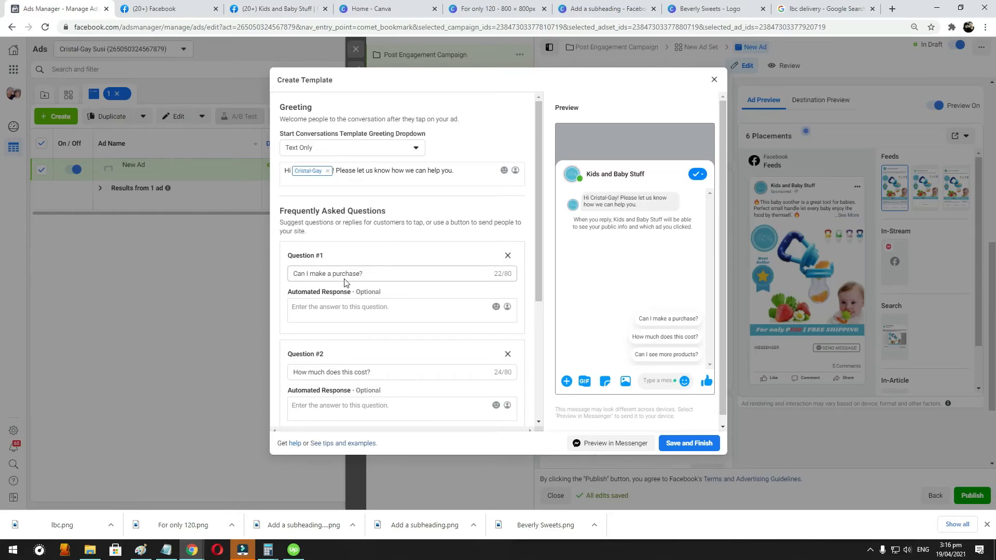
- Set the automated response to "Can I make a purchase?" to "Yes, Available po ang product and available din siya via CASH ON DELIVERY LBC."
click(339, 309)
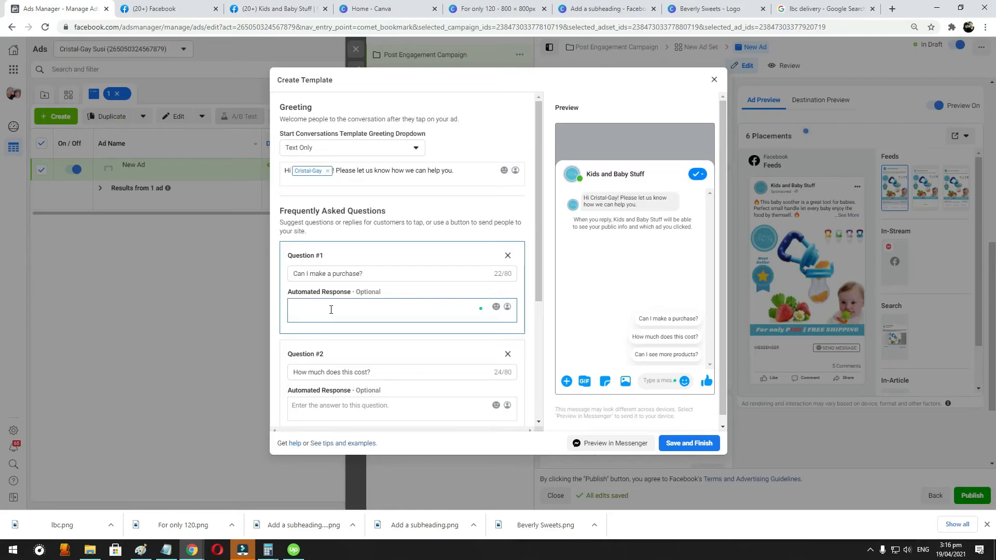
text(Yes, Available po ang produc)
text(and available din sy)
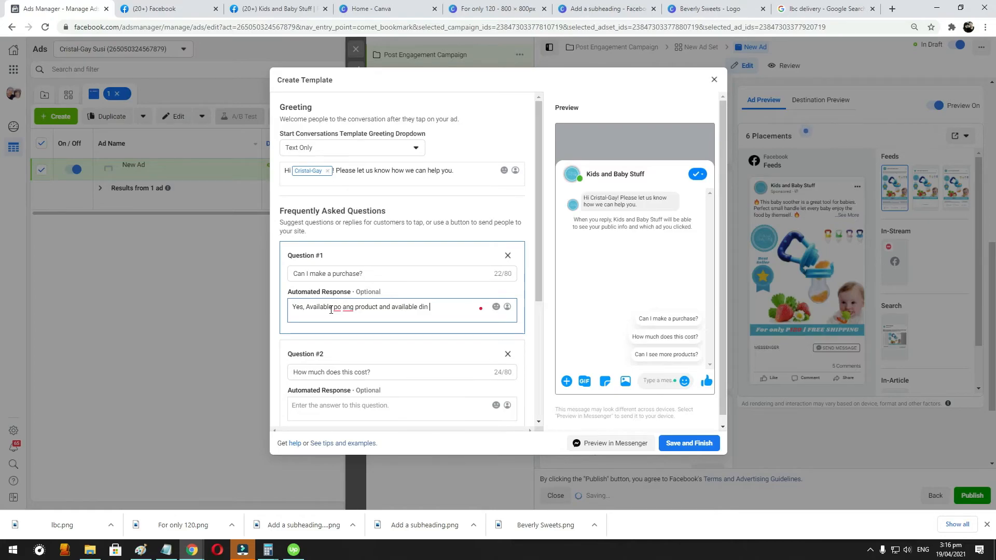
key(BackSpace)
key(BackSpace)
text(iya)
key(BackSpace)
key(BackSpace)
key(BackSpace)
key(BackSpace)
text(siya via CASH ON DELIVERY LBC.)
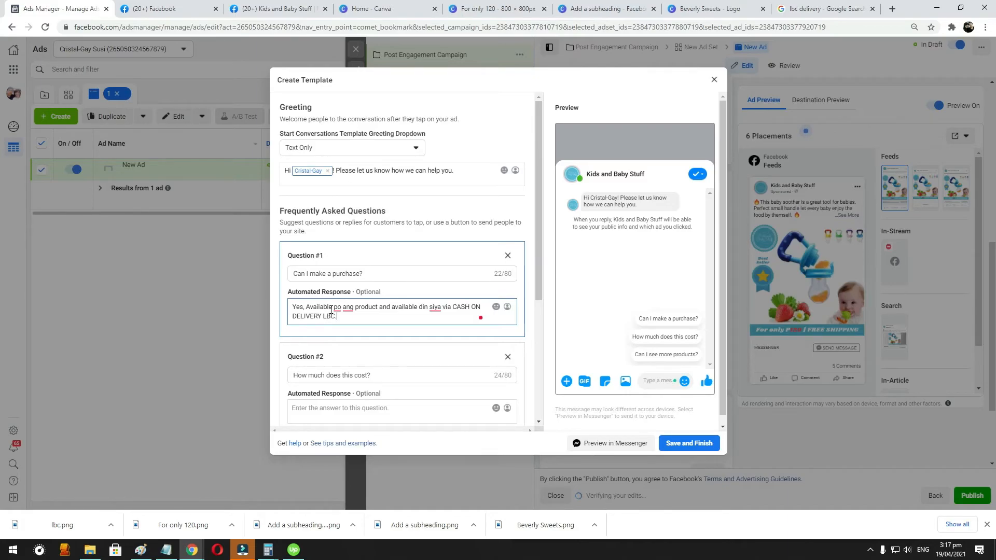
- Set the automated response to "How much does this cost?" to "120 lang po ang price and free shipping na po siya."
scroll(334, 325, down, 2)
click(330, 304)
text(120)
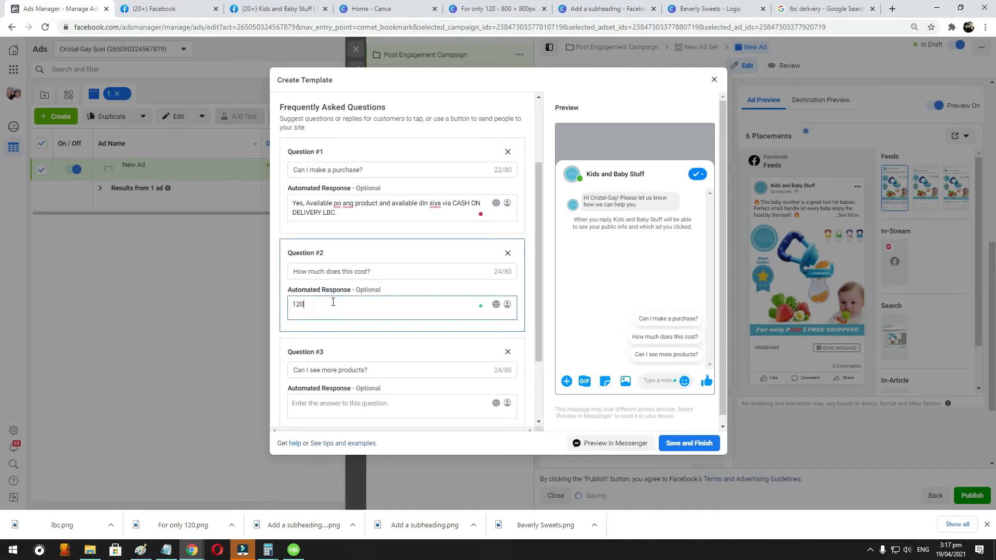
text( lang po ang price and free shipping)
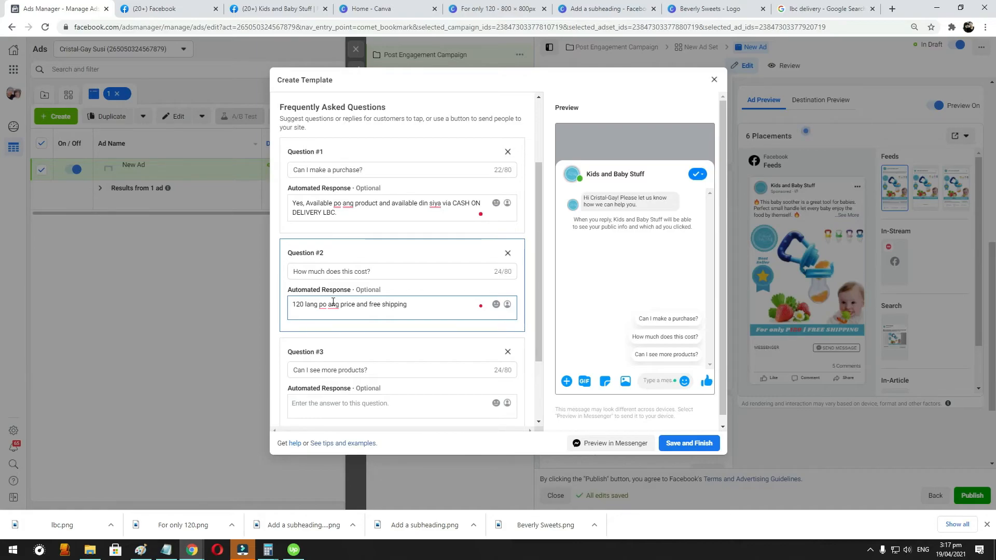
text(na po siya.)
- Add a fourth question, "Contact us", with the automated response "cellpphone numberr"
click(367, 408)
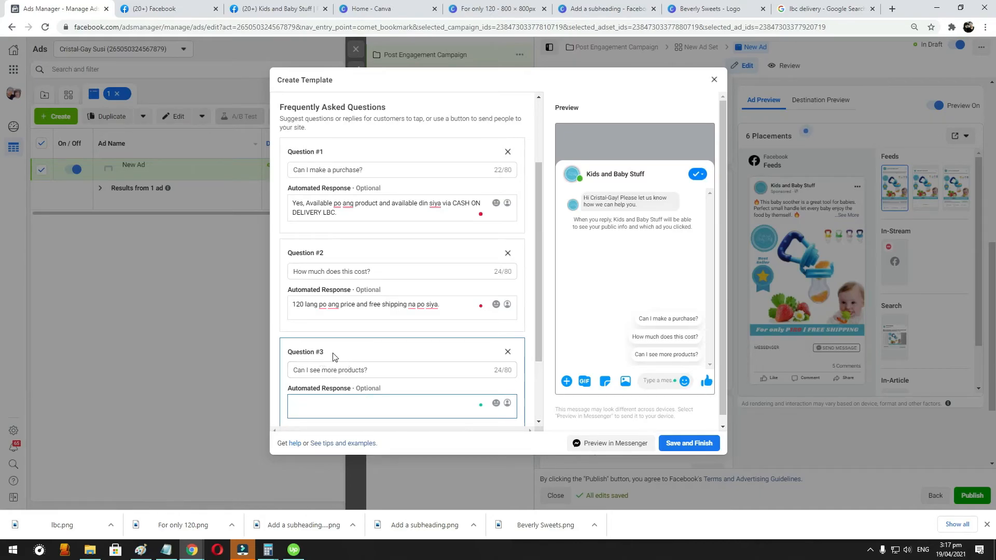
scroll(369, 345, down, 2)
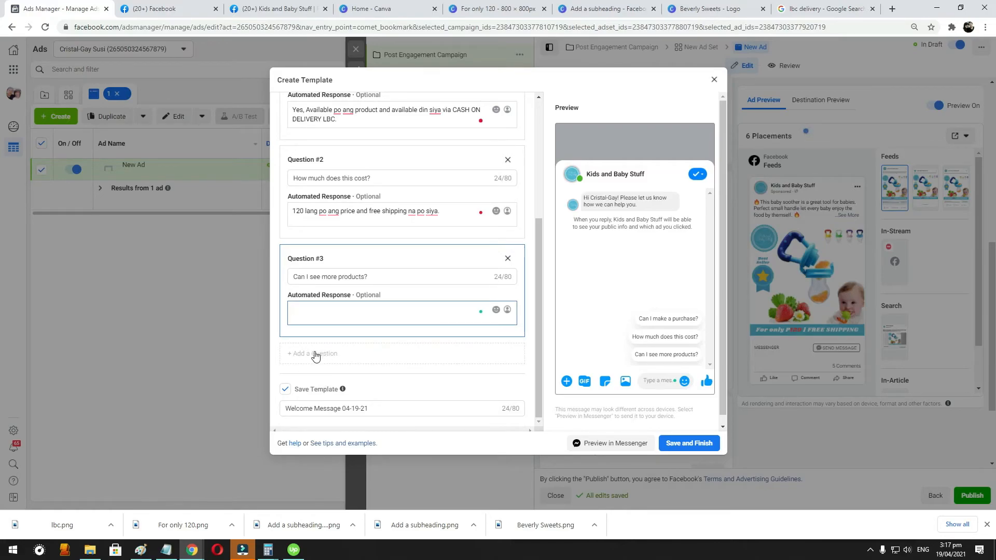
click(335, 354)
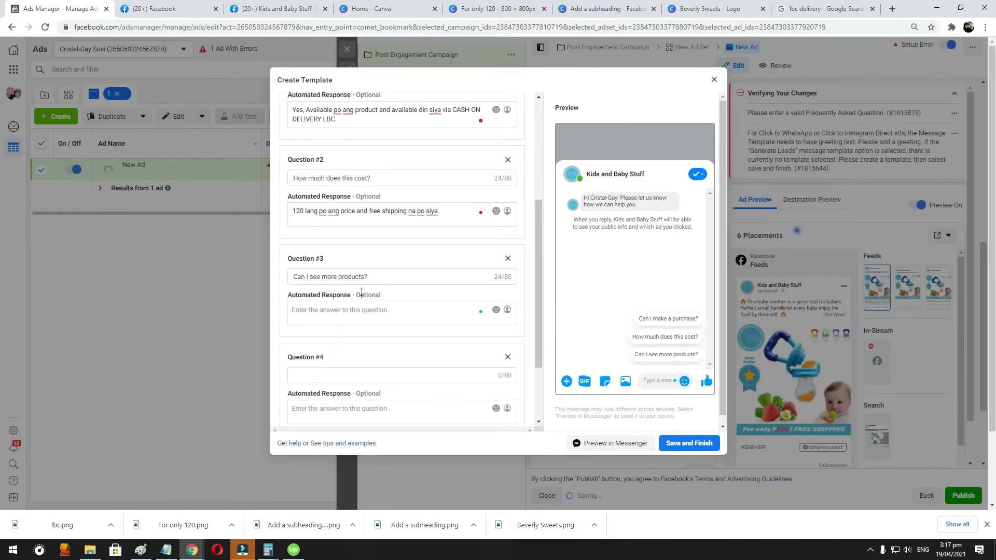
click(356, 374)
text(C)
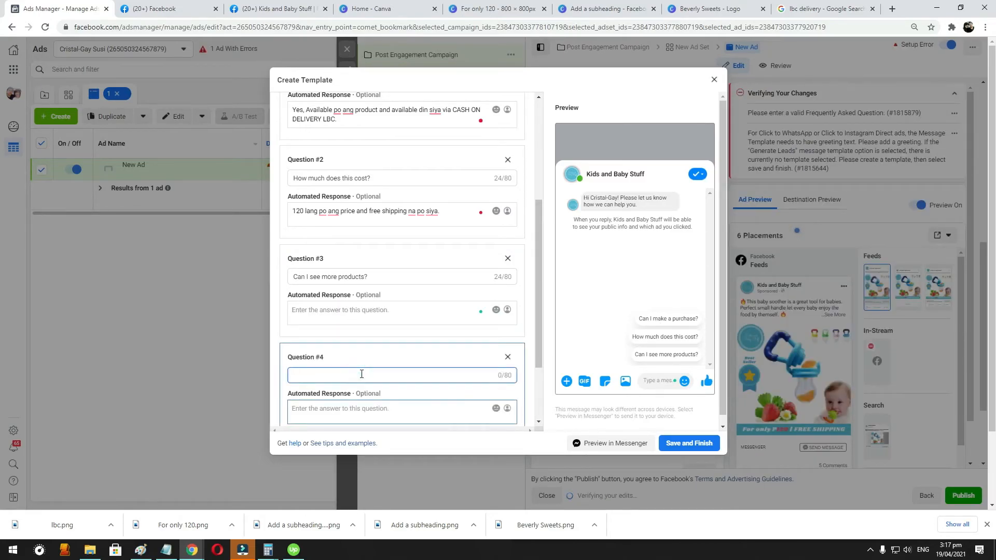
key(ctrl+a)
text(M)
key(BackSpace)
text(Co)
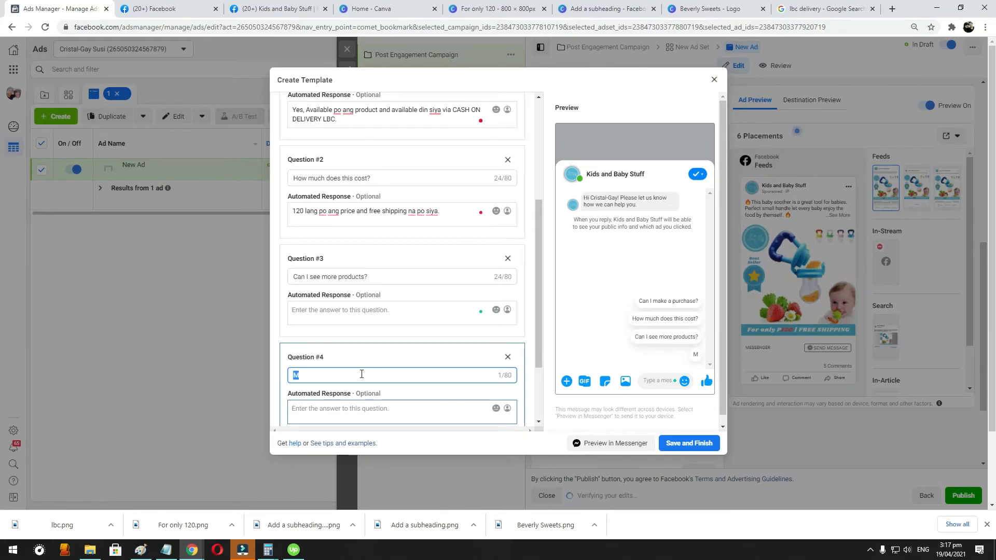
text(t us)
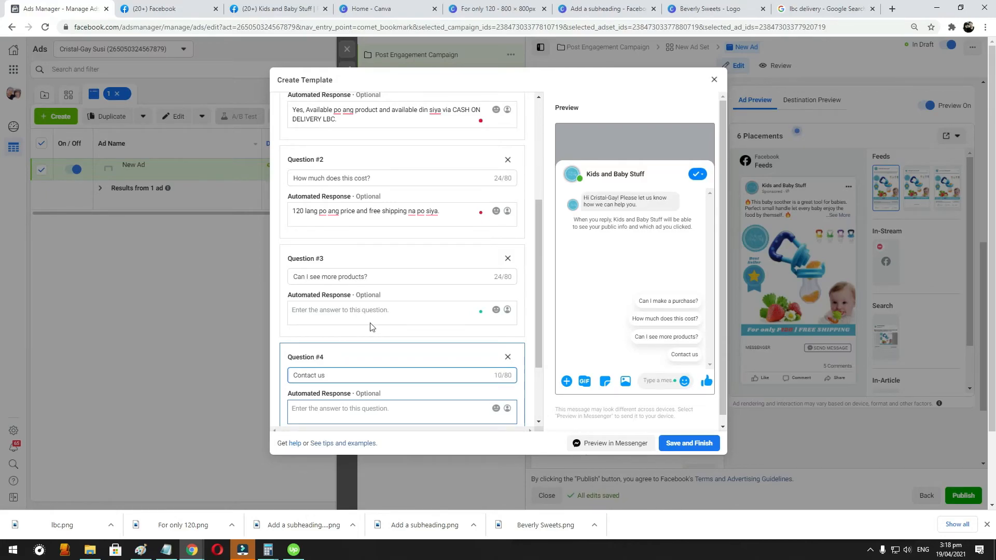
click(318, 408)
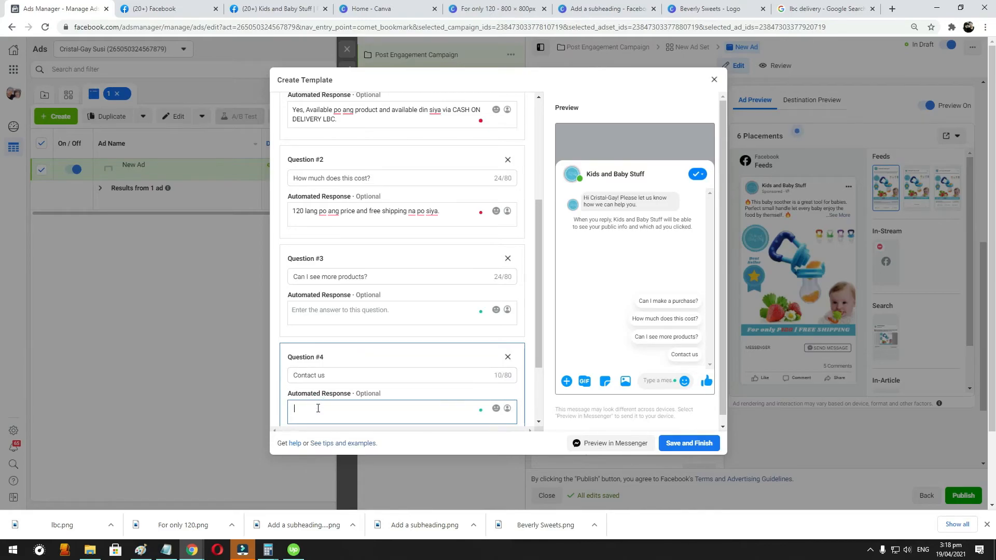
text(cellpphone numberr)
- Start the answer to "Can I see more products?" by going to the Kids and Baby Stuff page and closing its unfinished group post
click(350, 307)
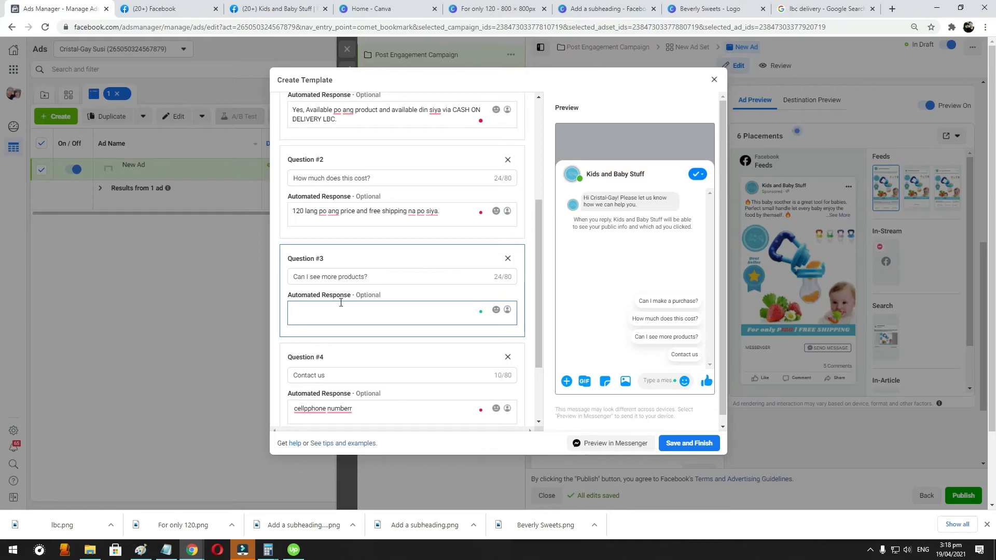
click(274, 8)
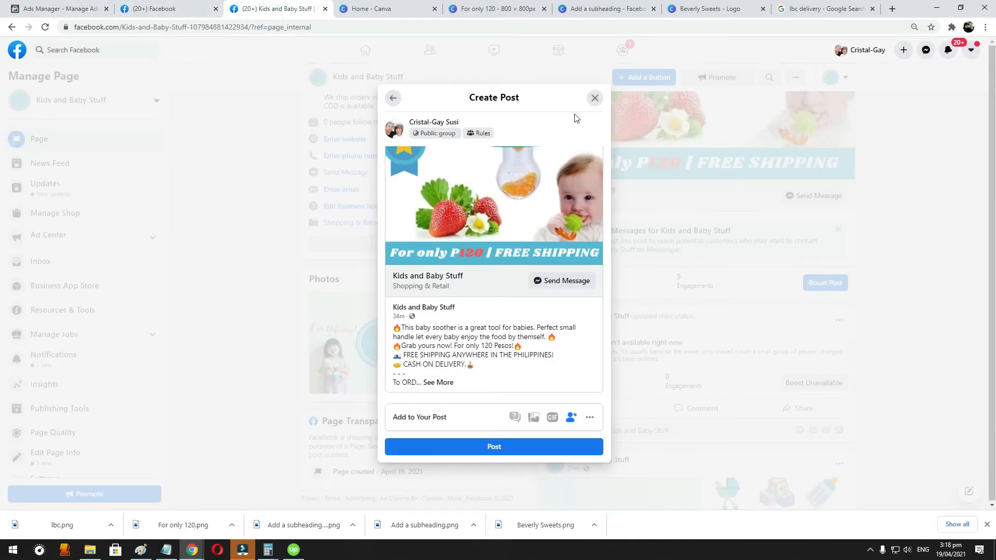
click(594, 98)
scroll(493, 185, down, 10)
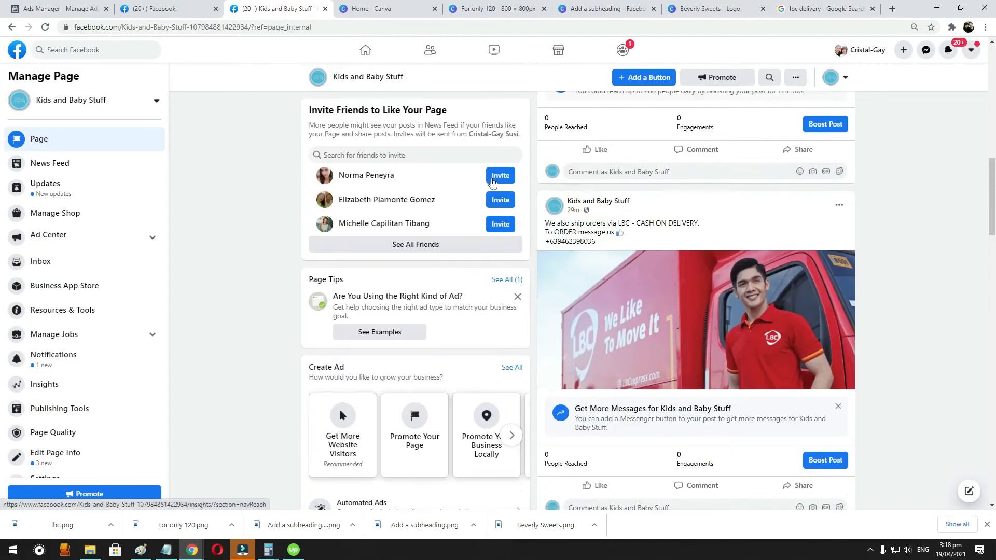
scroll(493, 178, up, 10)
click(253, 29)
click(252, 30)
drag(291, 29, 546, 33)
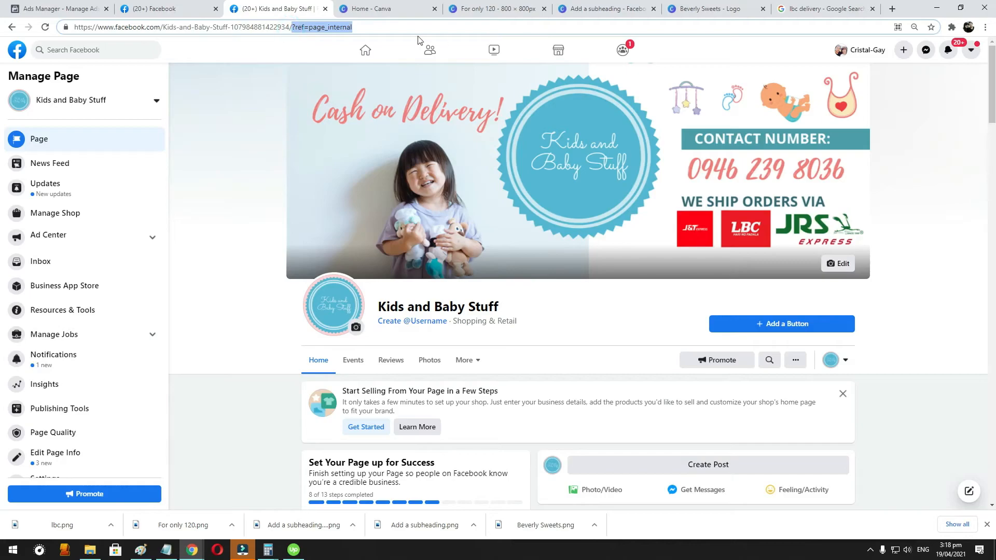
key(ctrl+x)
key(ctrl+a)
key(ctrl+v)
key(ctrl+a)
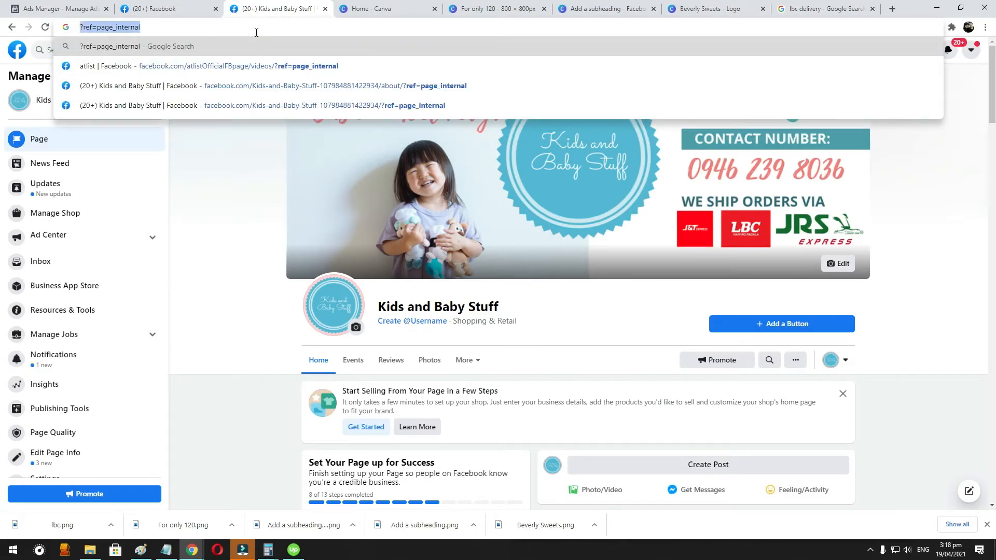
key(Escape)
- Remove "?ref=page_internal" from the end of the Kids and Baby Stuff page address
click(293, 29)
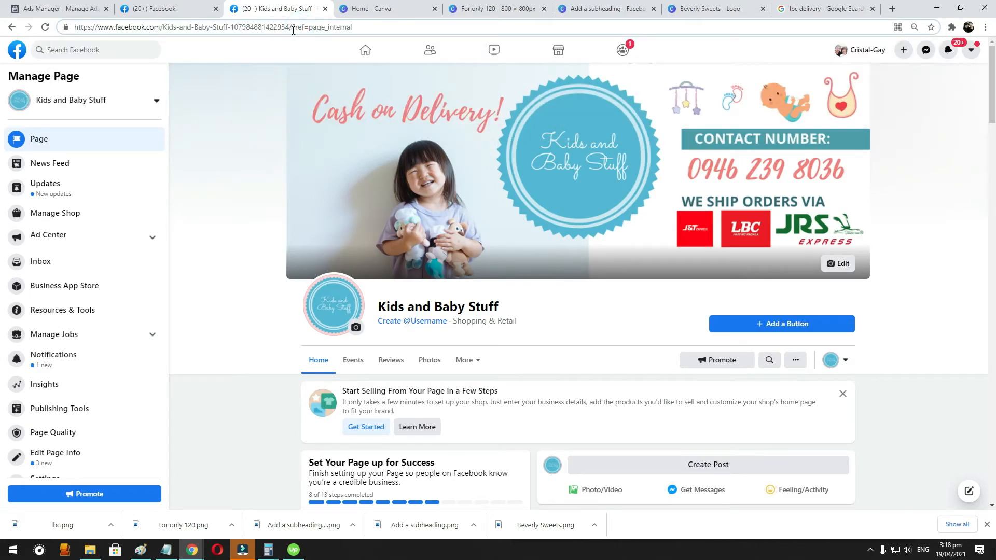
drag(293, 29, 605, 32)
key(BackSpace)
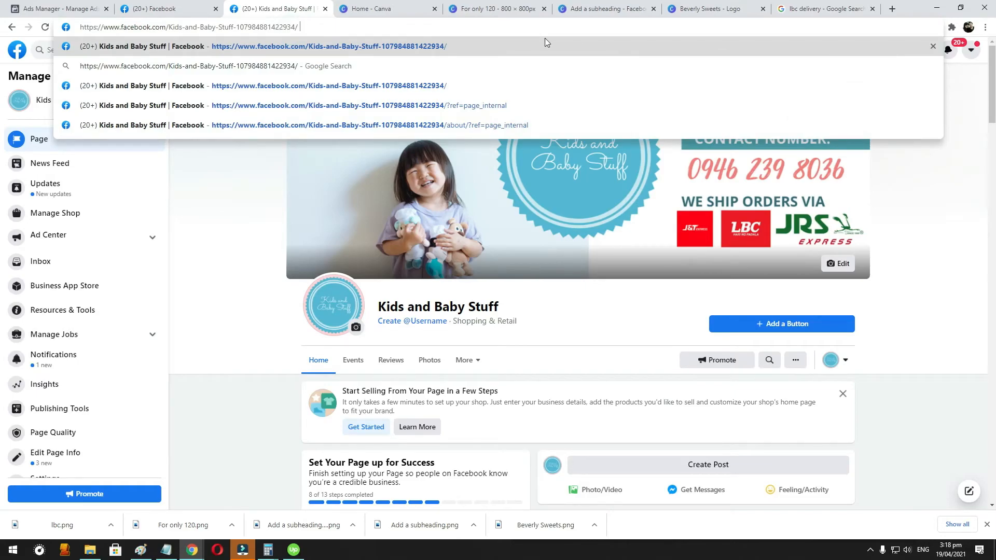
- Discard the edit made to the Kids and Baby Stuff page address
key(ctrl+a)
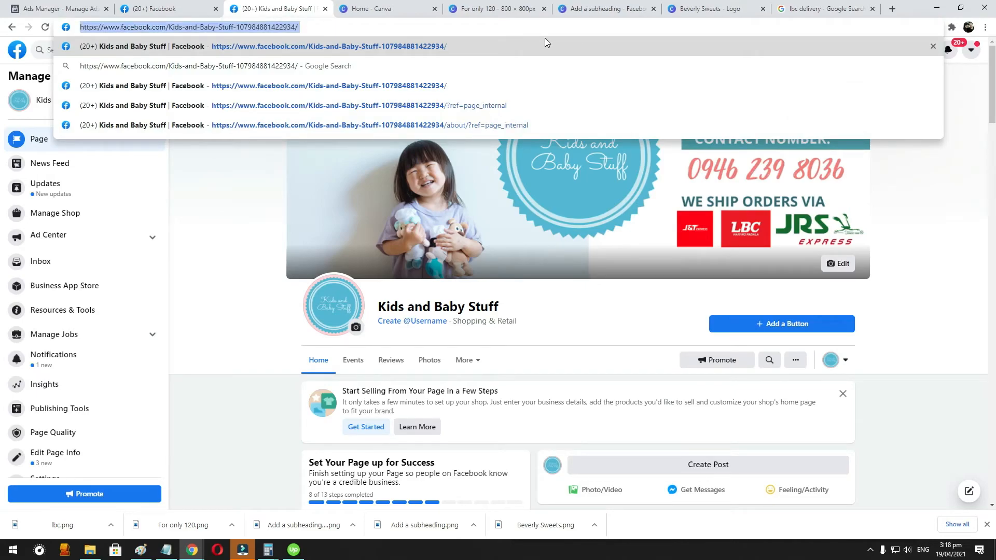
key(ctrl+x)
key(ctrl+z)
key(Escape)
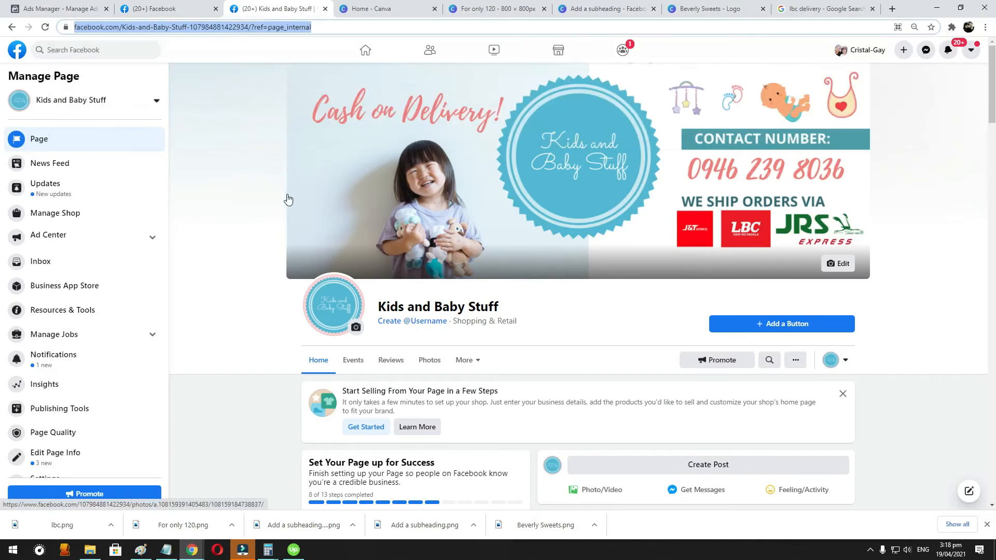
- Start creating a username for the Kids and Baby Stuff page and try "KidsangBabyStuff"
click(401, 322)
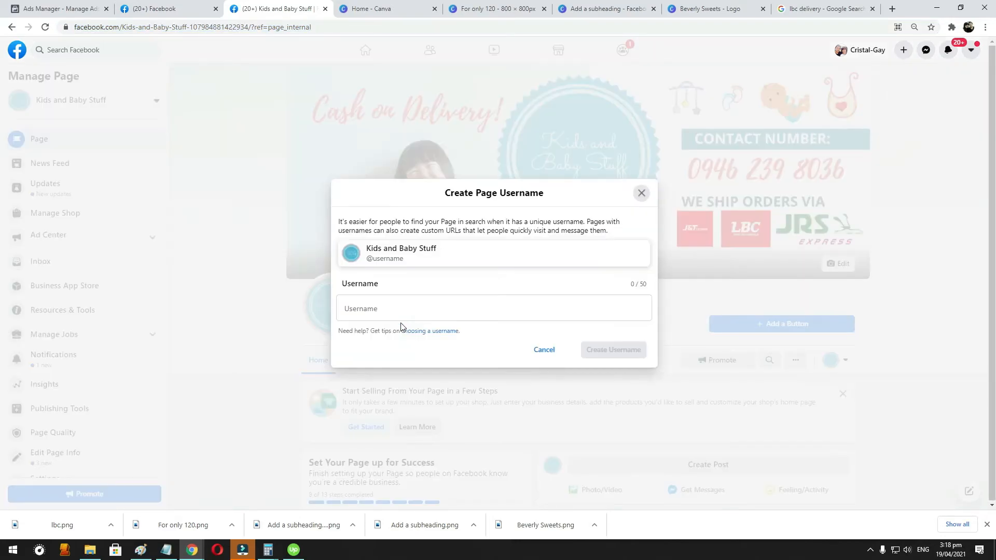
click(389, 315)
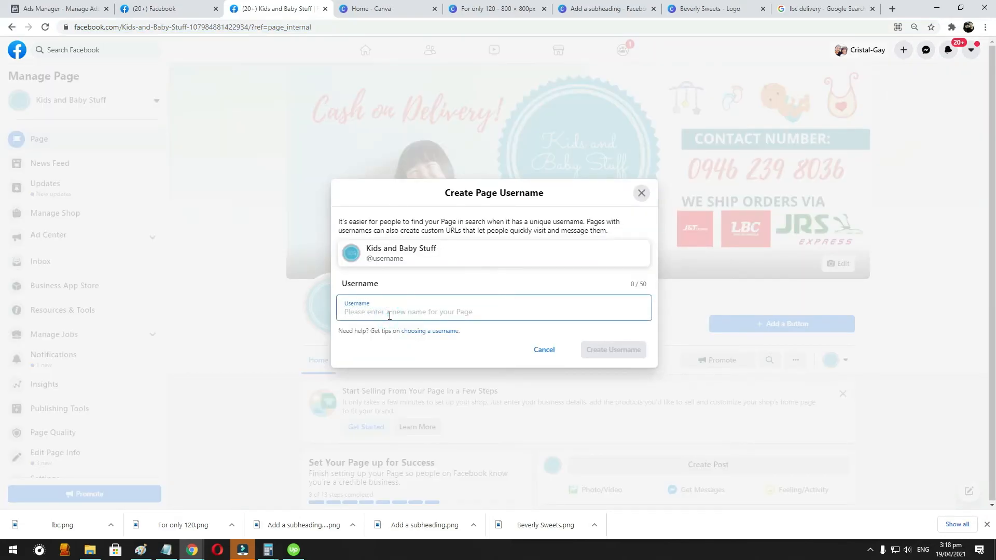
text(Kidsang)
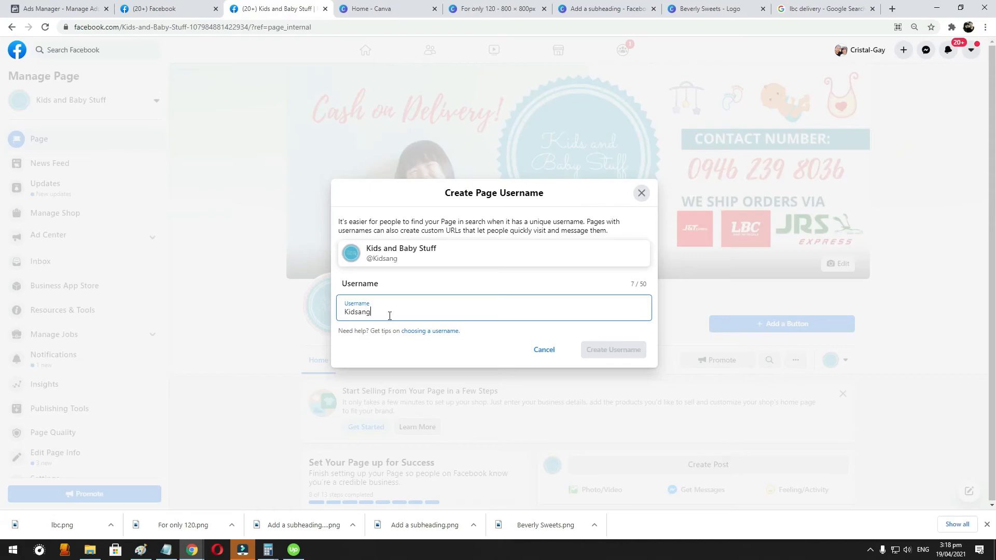
text(Baby)
text(Stuff)
key(Tab)
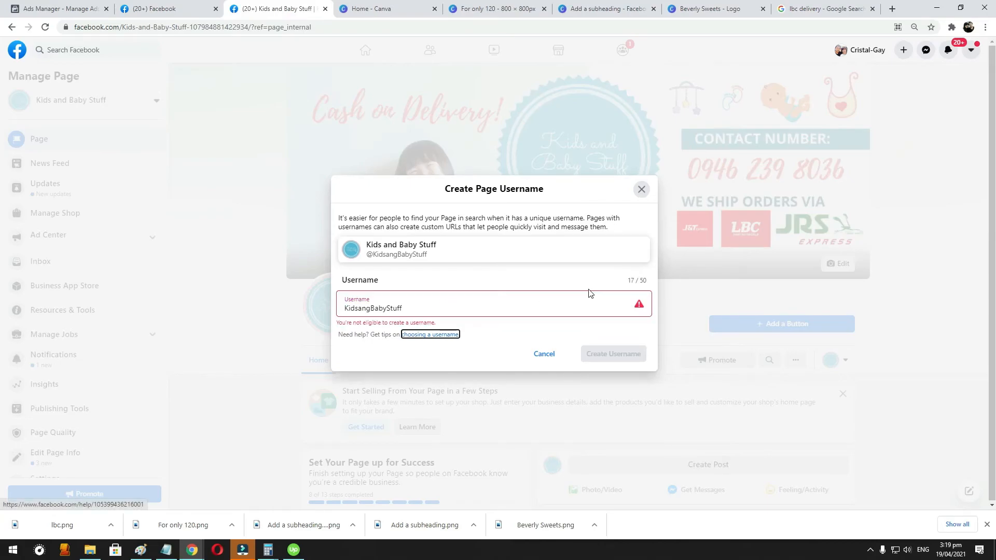
- Extend the proposed page username to "KidsangBabyStuffShop" and check its availability
click(408, 304)
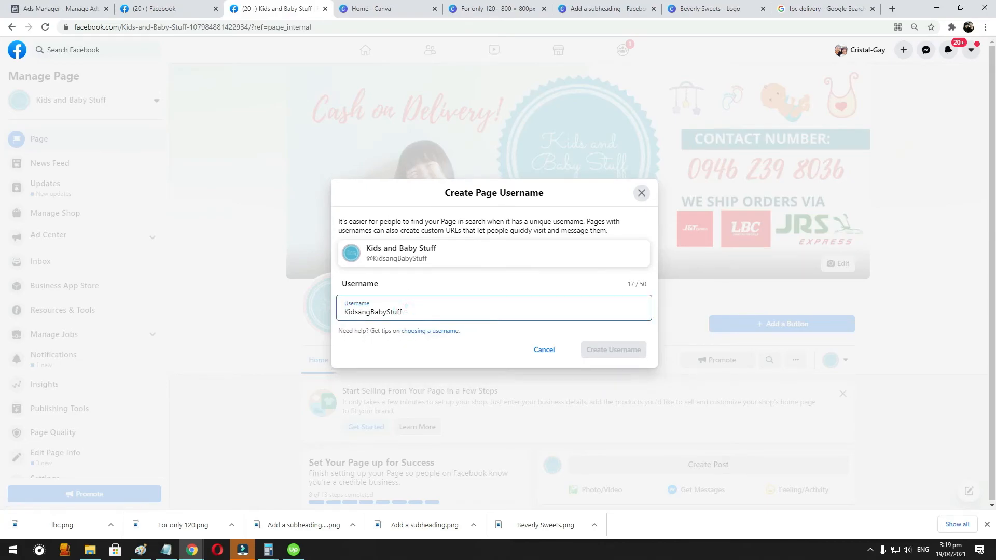
text(S)
key(BackSpace)
key(BackSpace)
text(Shop)
key(Tab)
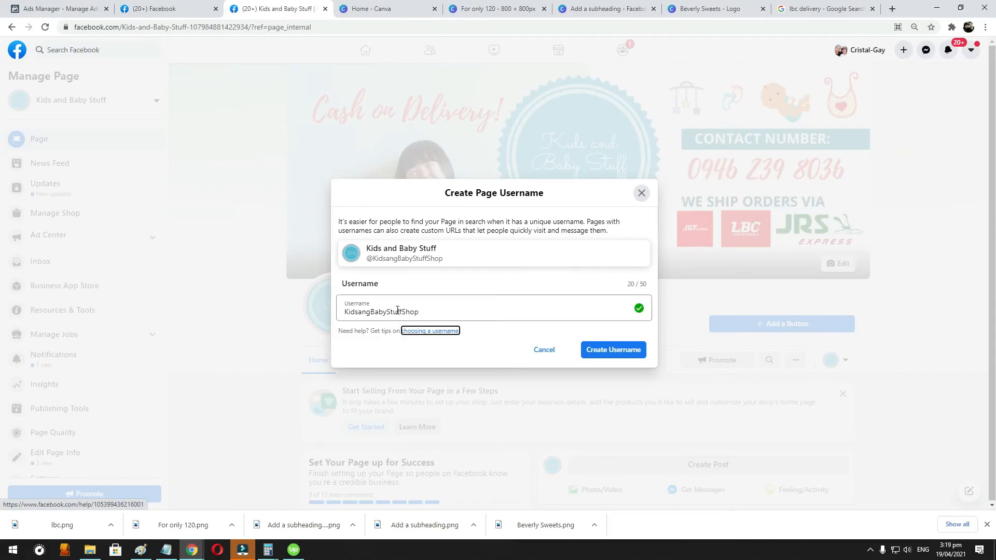
- Correct the proposed page username to "KidsandBabyStuffShop"
click(369, 313)
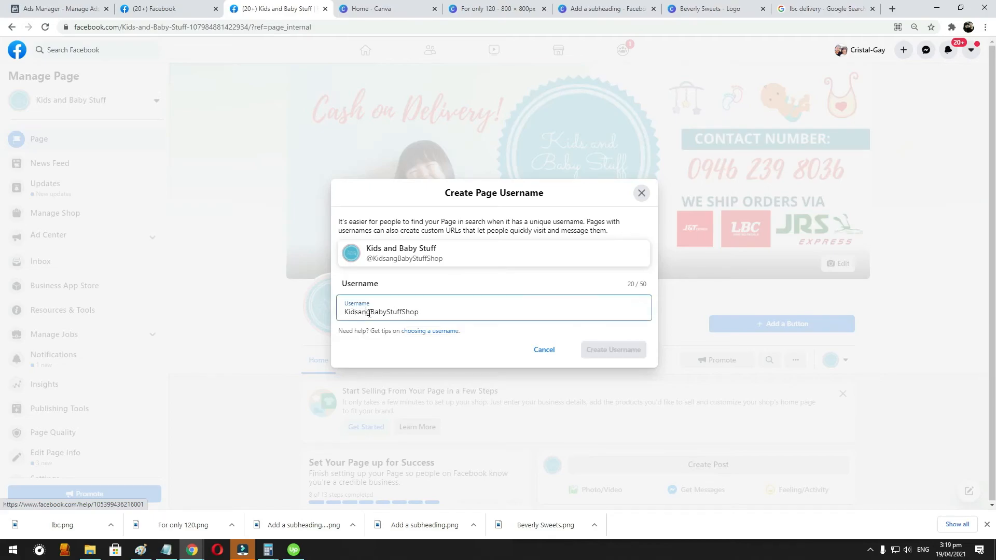
key(BackSpace)
text(d)
click(433, 314)
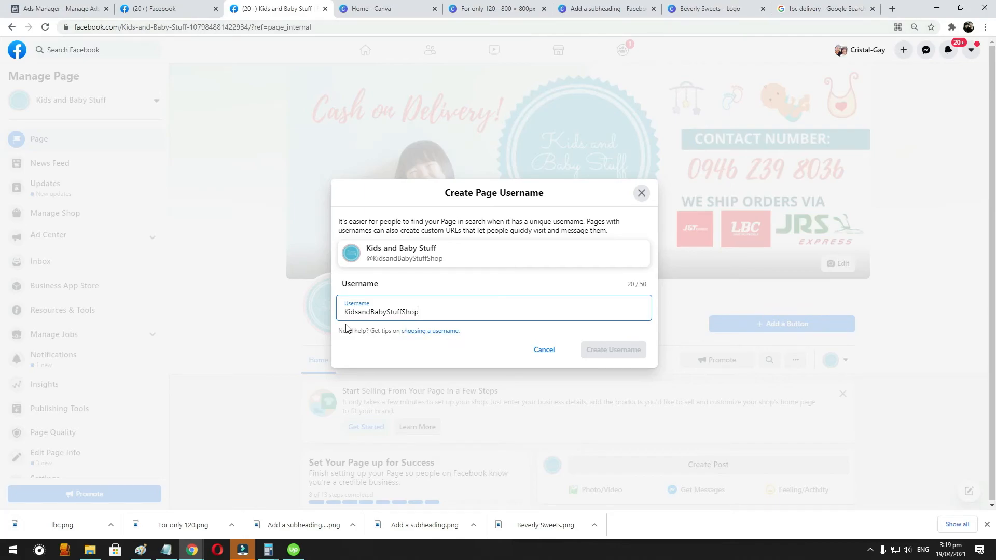
double_click(448, 309)
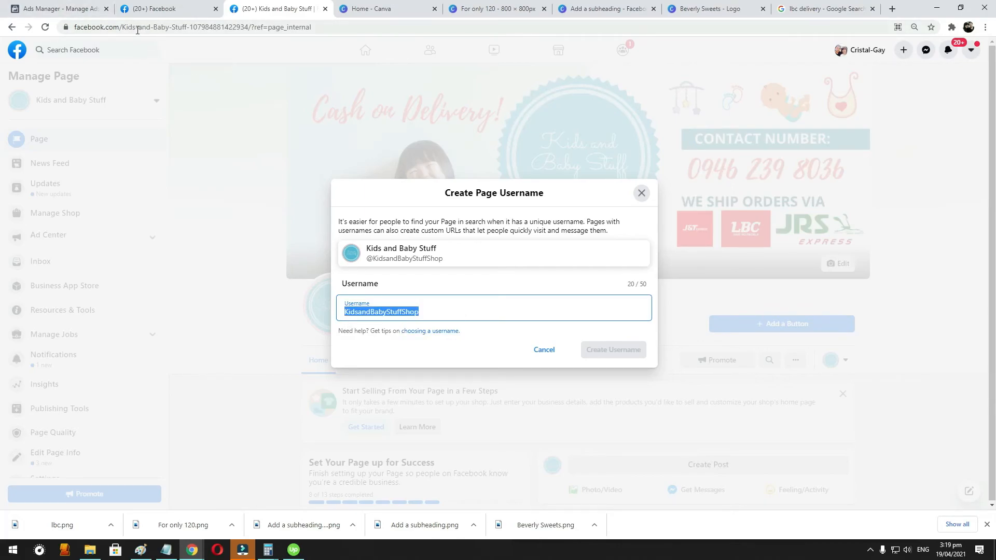
drag(125, 28, 356, 28)
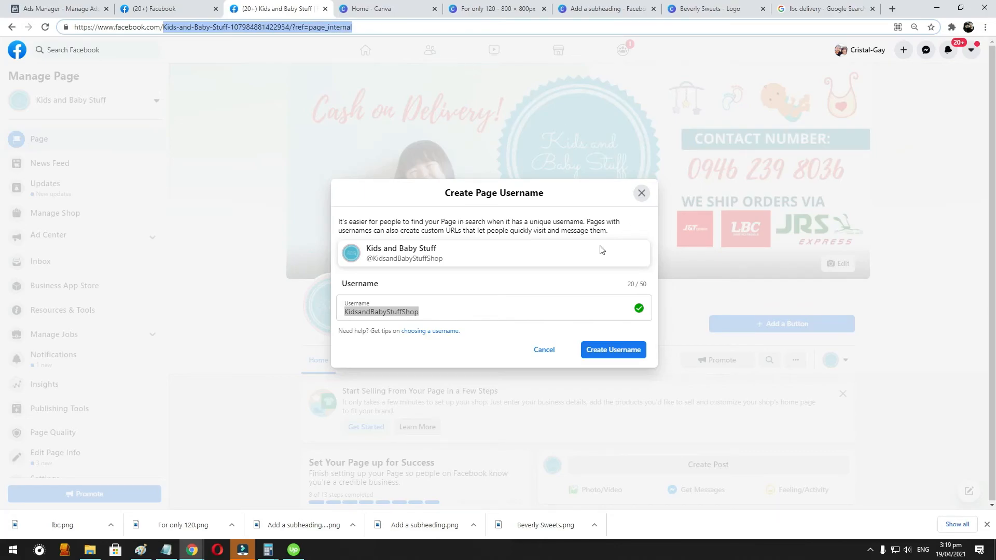
key(ctrl+v)
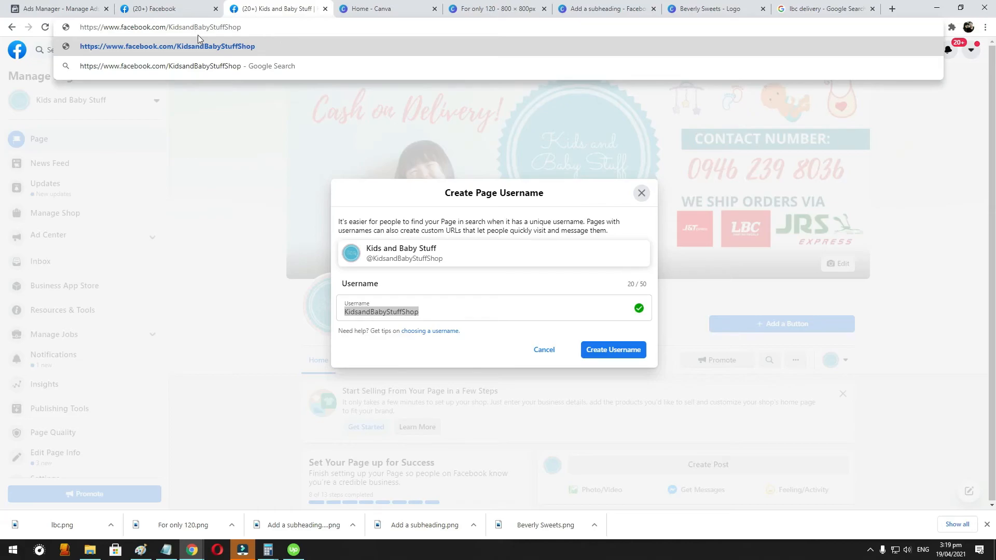
key(Escape)
- Return to Ads Manager and save the ad's message template "Welcome Message 04-19-21" with the third question's automated response left blank
click(607, 9)
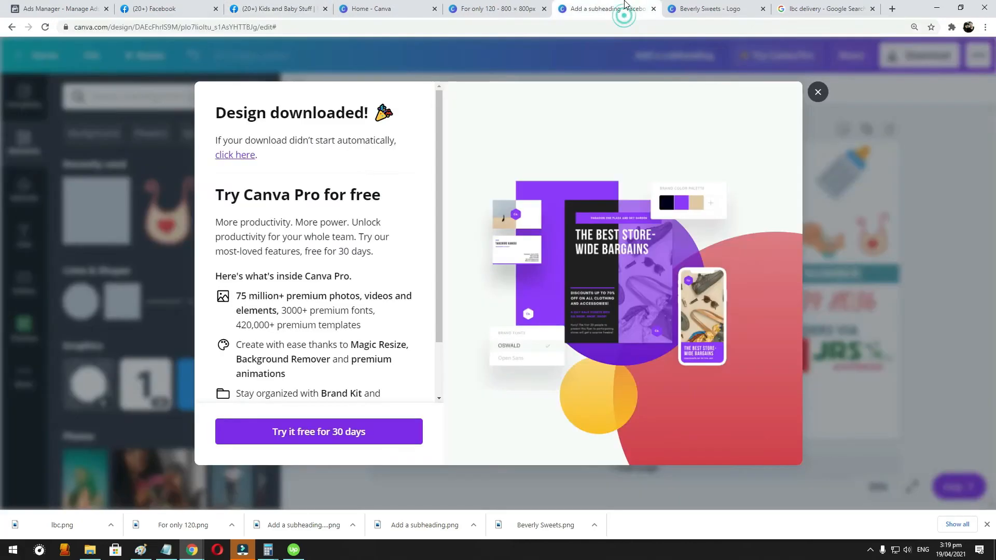
click(196, 9)
click(640, 8)
click(703, 5)
click(82, 9)
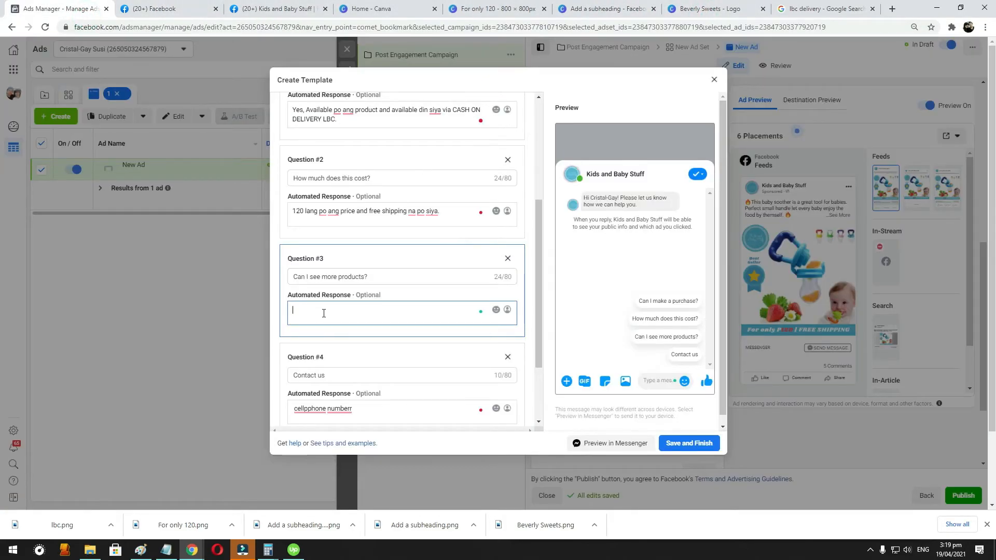
scroll(458, 357, down, 2)
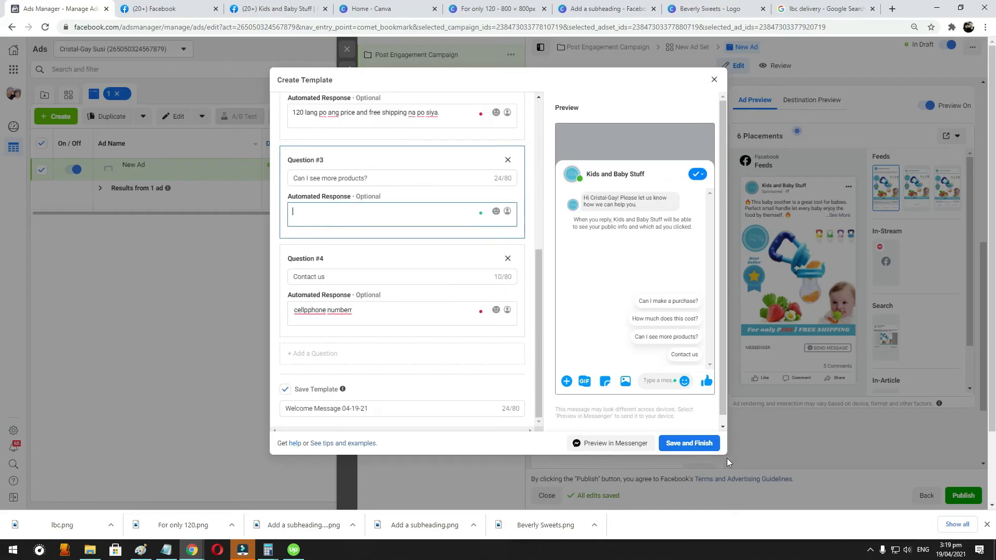
click(707, 446)
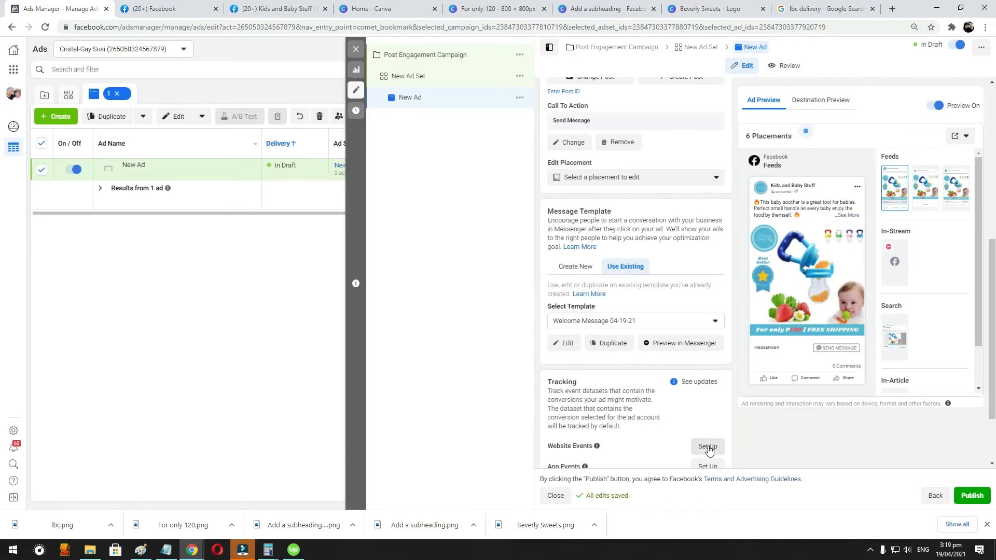
- Review the settings of New Ad, close its editor and publish the draft items
scroll(695, 404, down, 2)
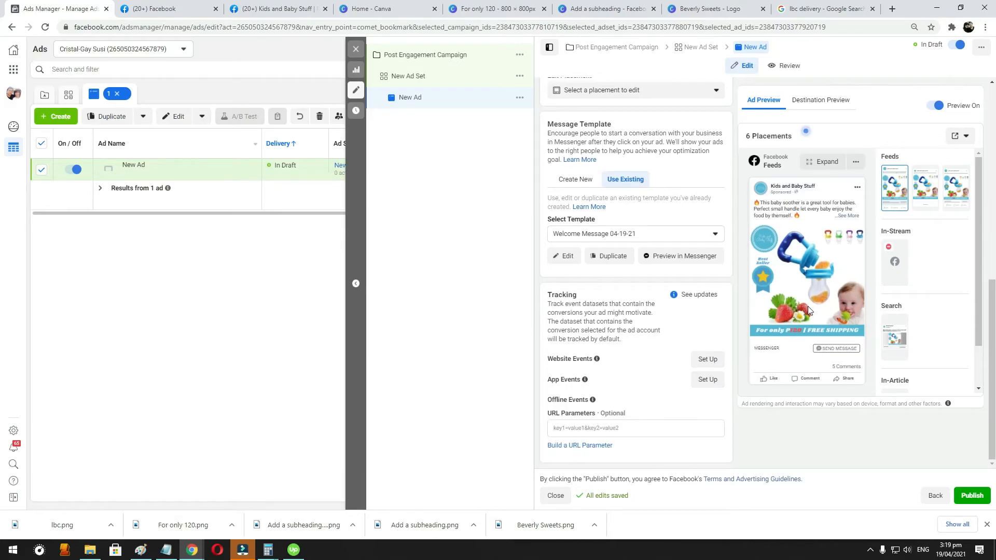
scroll(623, 234, up, 5)
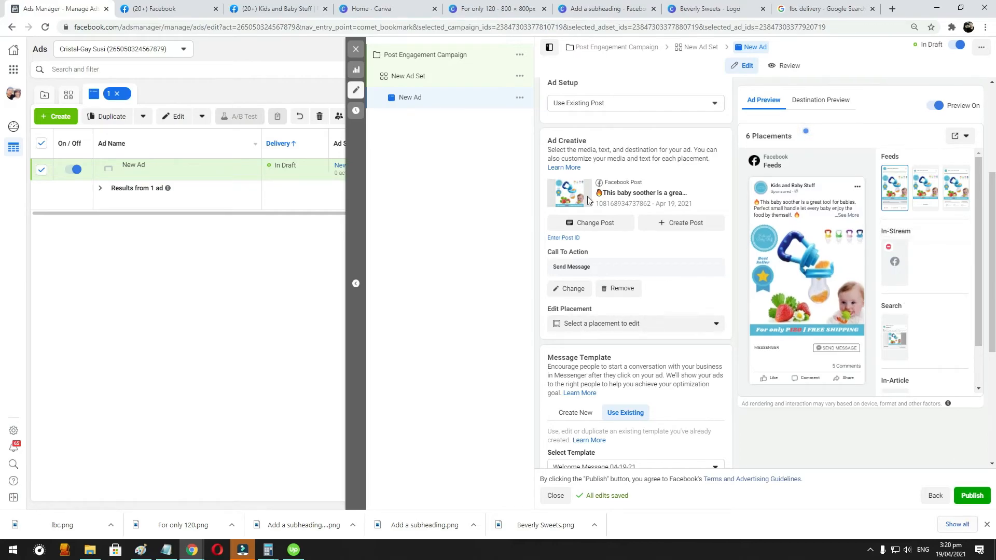
click(357, 49)
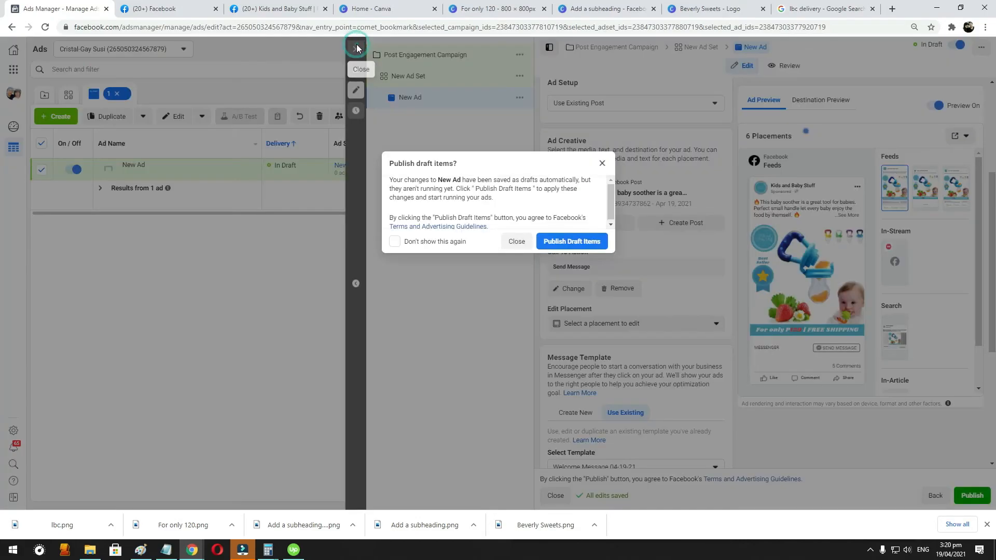
click(586, 243)
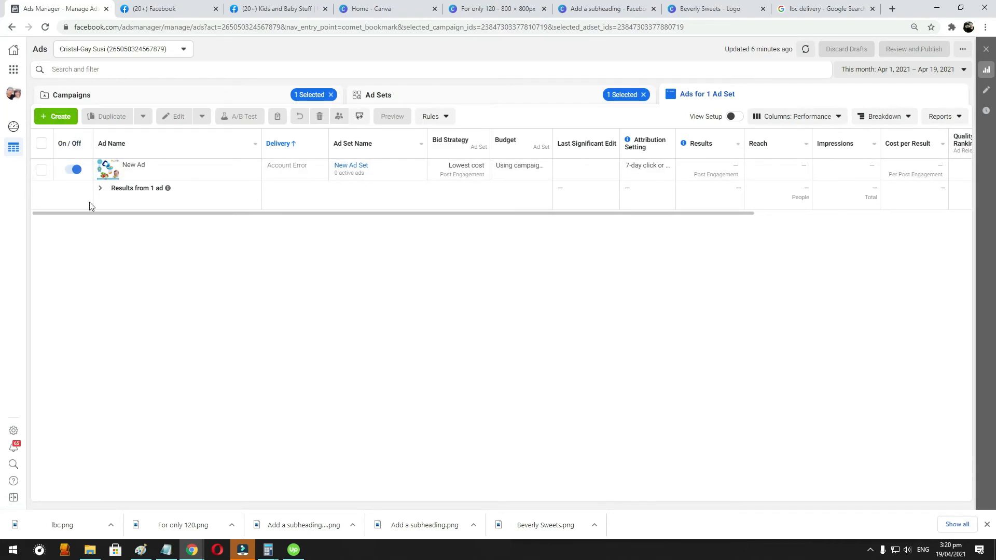
mouse_move(848, 146)
click(56, 118)
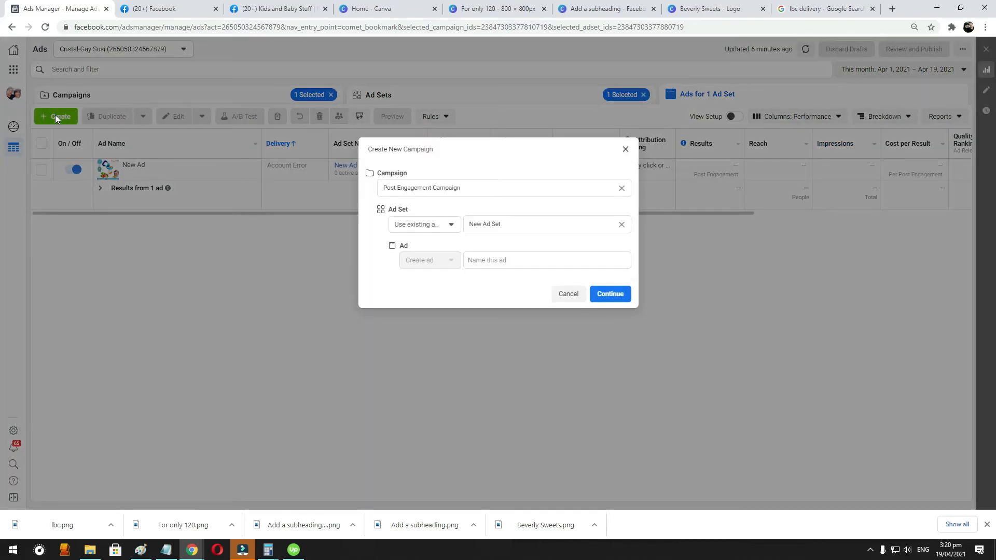
click(621, 149)
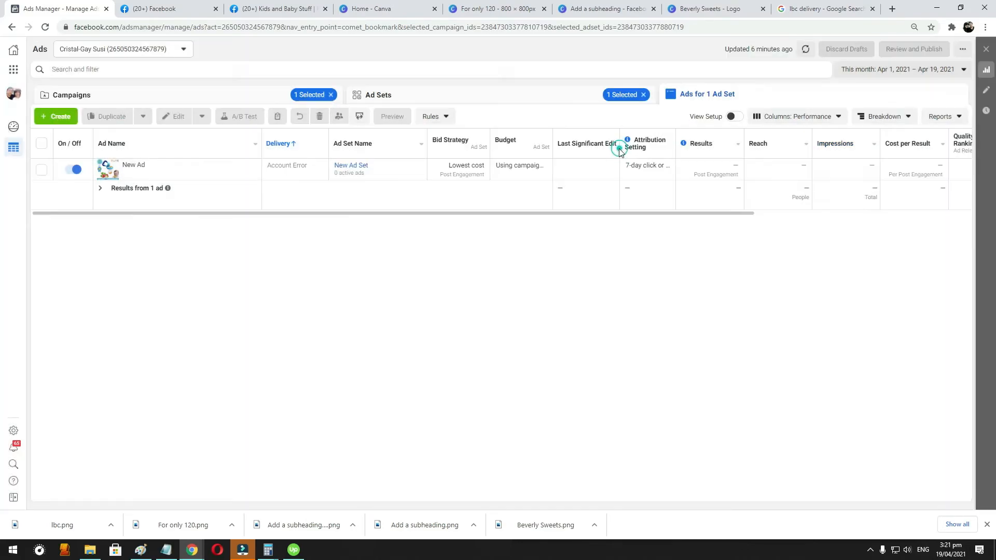
- Clear the campaign selection and show the Campaigns list
mouse_move(202, 175)
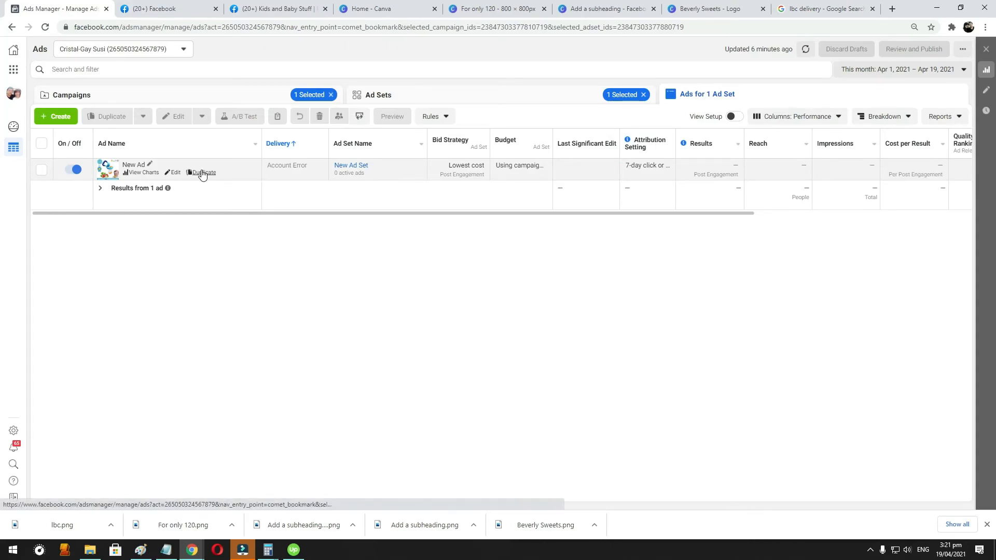
click(330, 94)
click(166, 96)
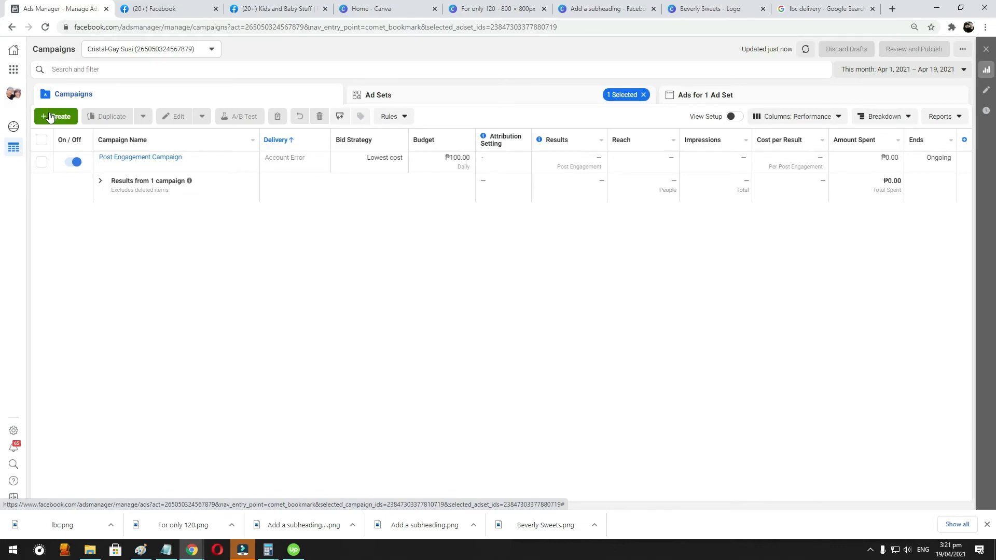
- Return to the Kids and Baby Stuff page and cancel creating its username
click(277, 8)
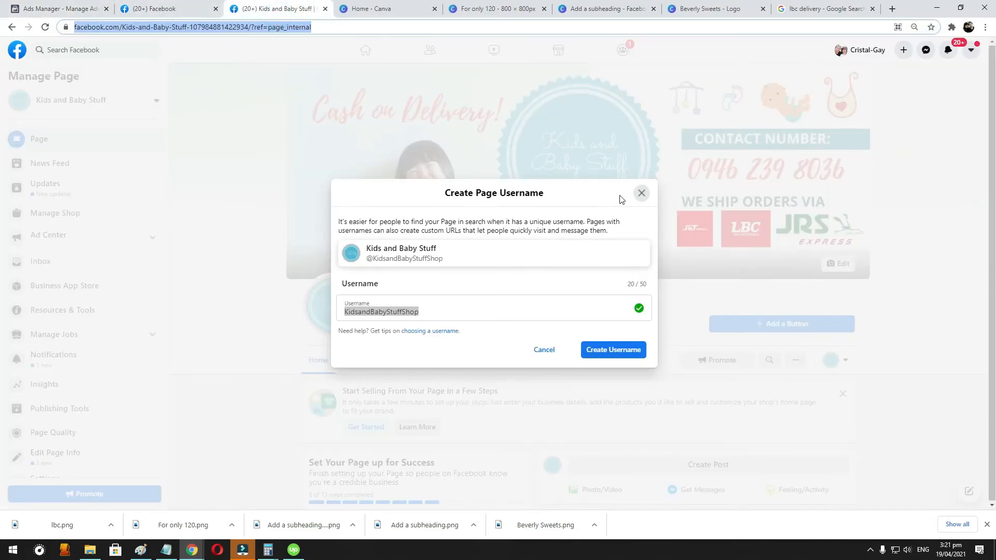
click(641, 193)
- Start a new campaign in Ads Manager with the Messages objective
click(86, 8)
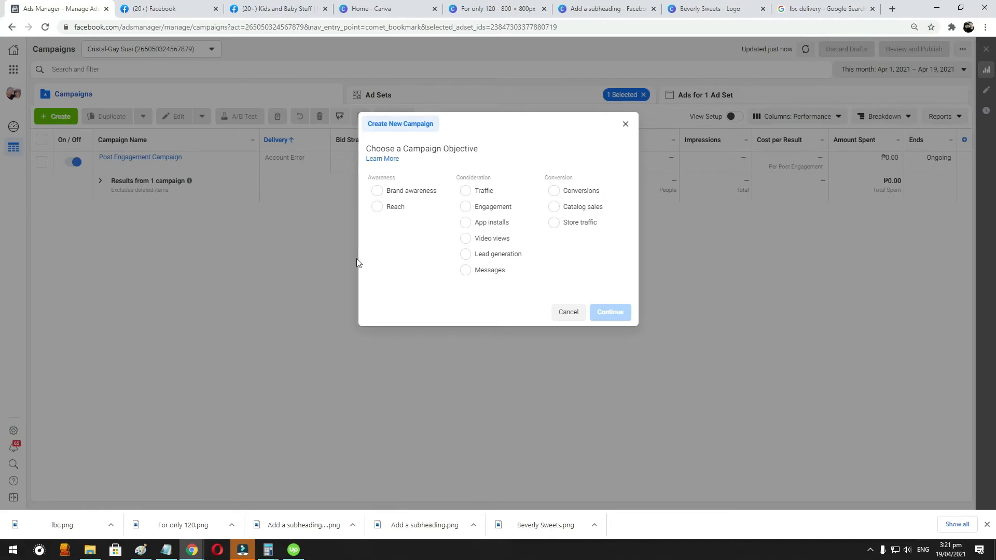
click(468, 270)
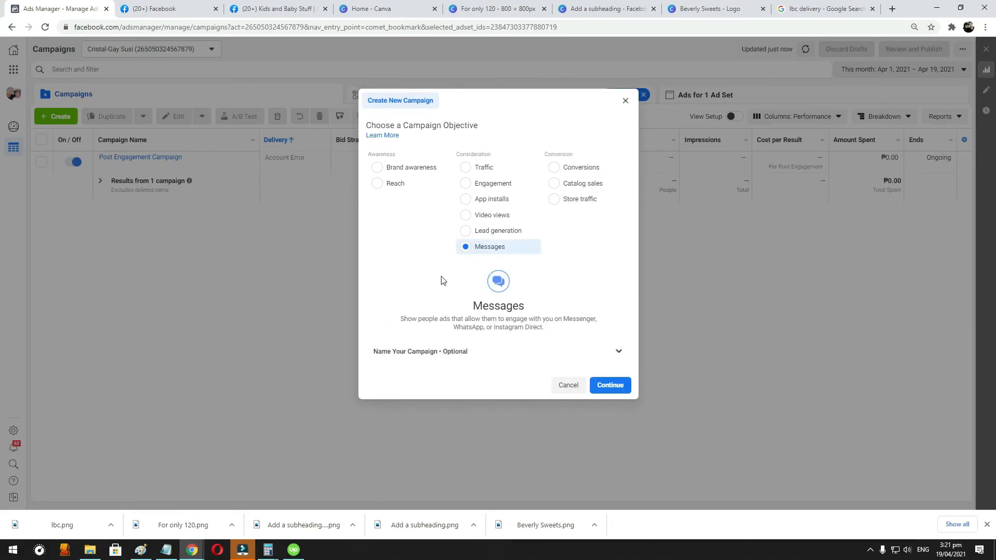
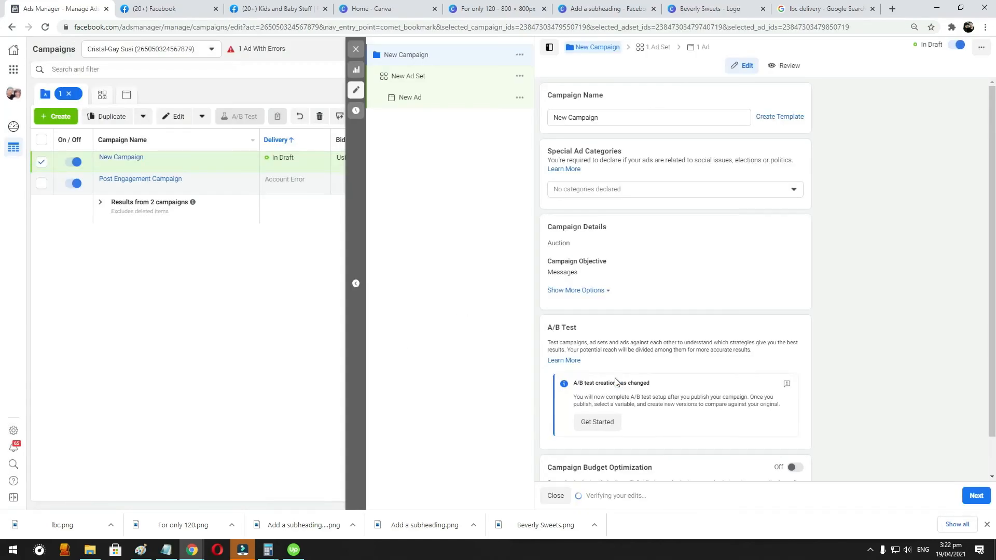
- Rename the new campaign as Messaging
triple_click(612, 111)
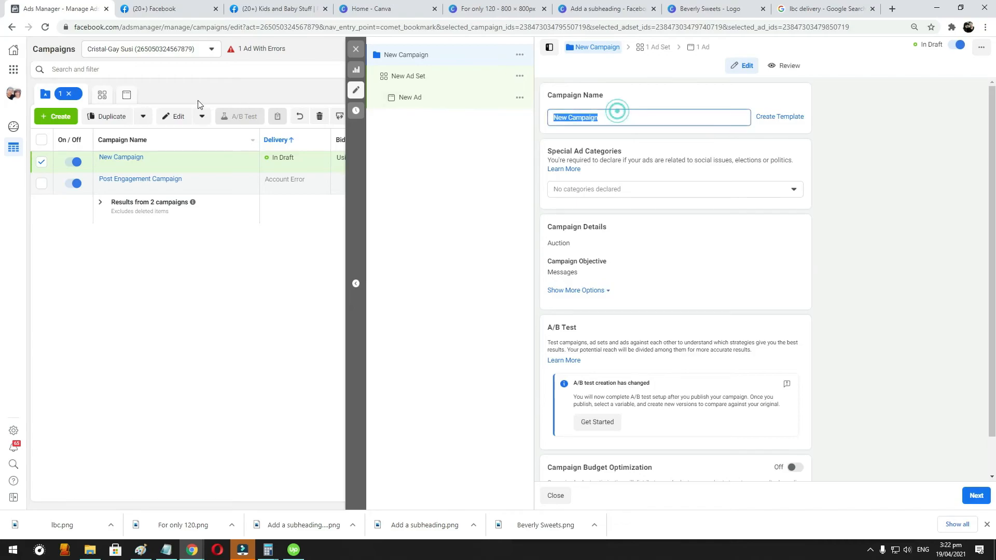
text(Messaging)
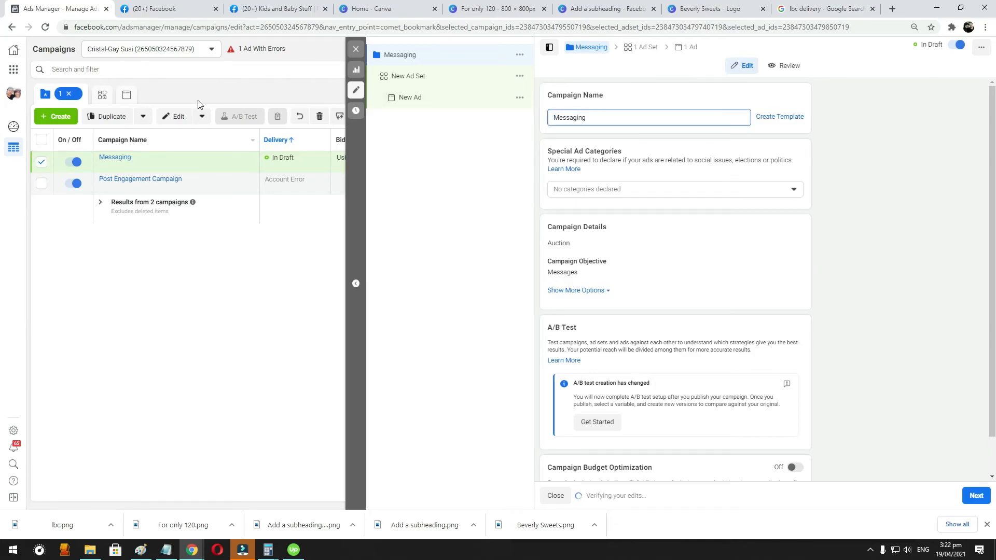
- Turn on Campaign Budget Optimization and set the daily budget to ₱1,000
scroll(669, 290, down, 1)
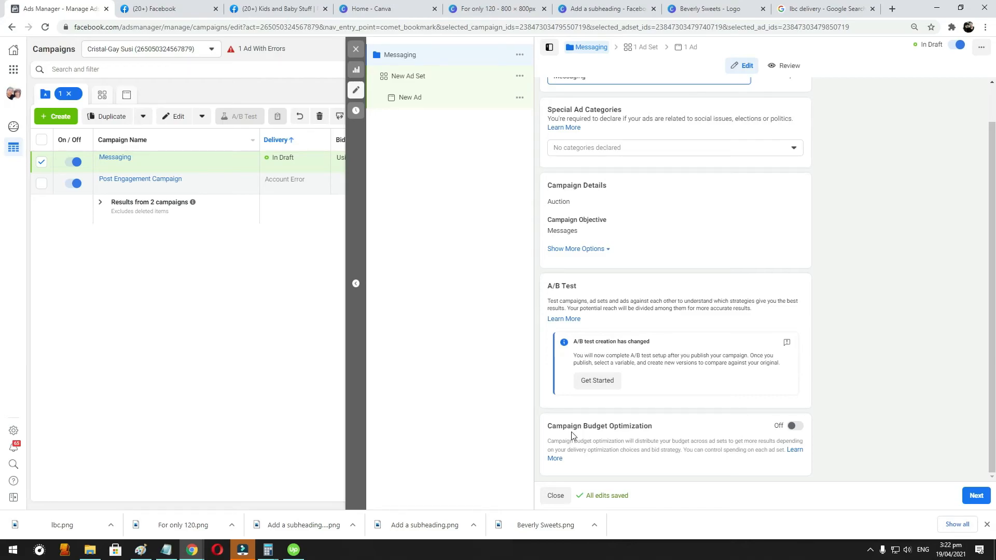
click(794, 426)
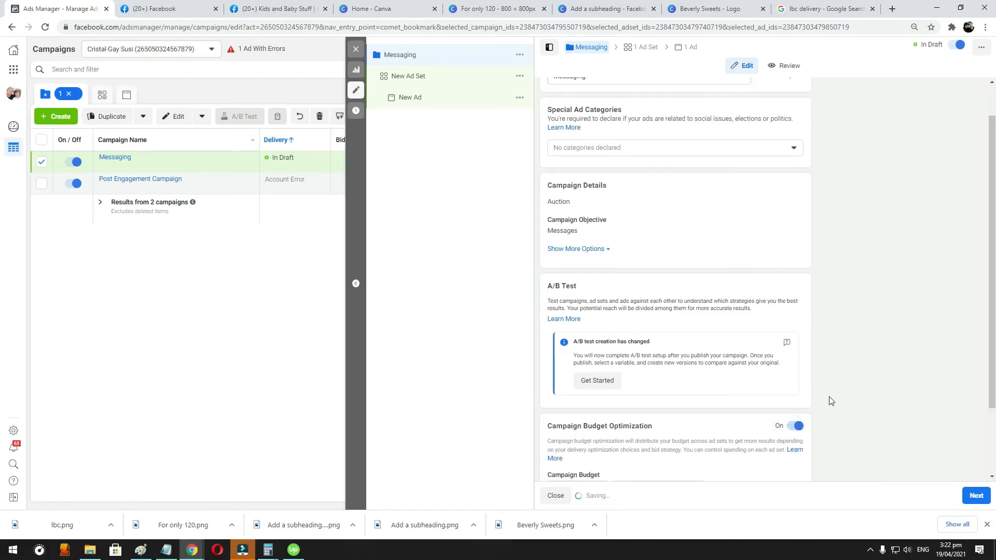
scroll(832, 402, down, 2)
drag(622, 401, 629, 401)
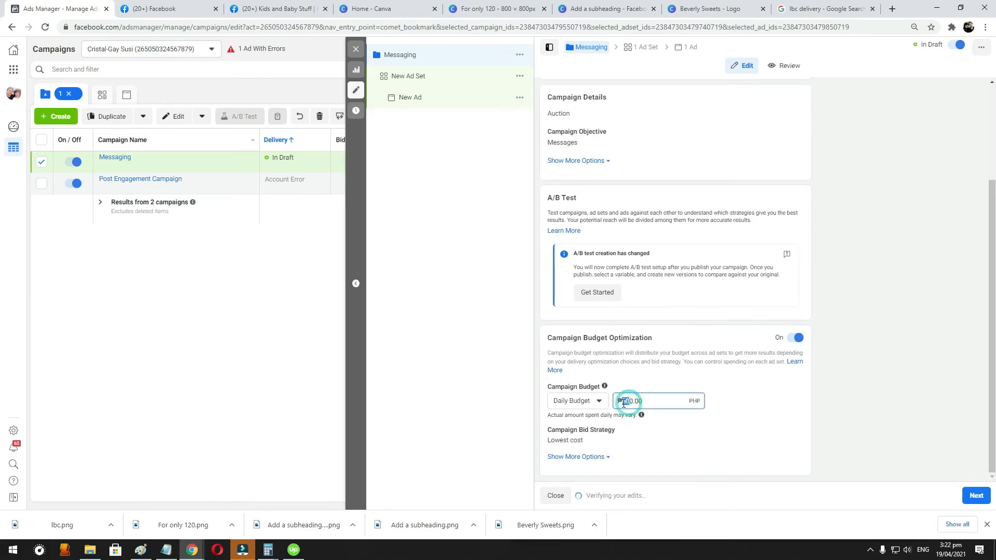
text(1,0)
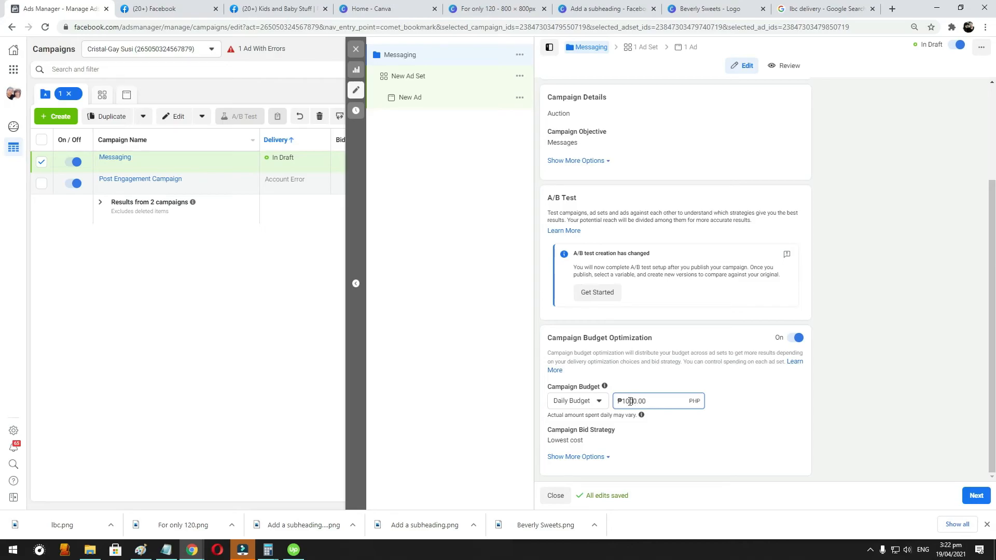
text(0)
click(779, 388)
scroll(769, 338, up, 2)
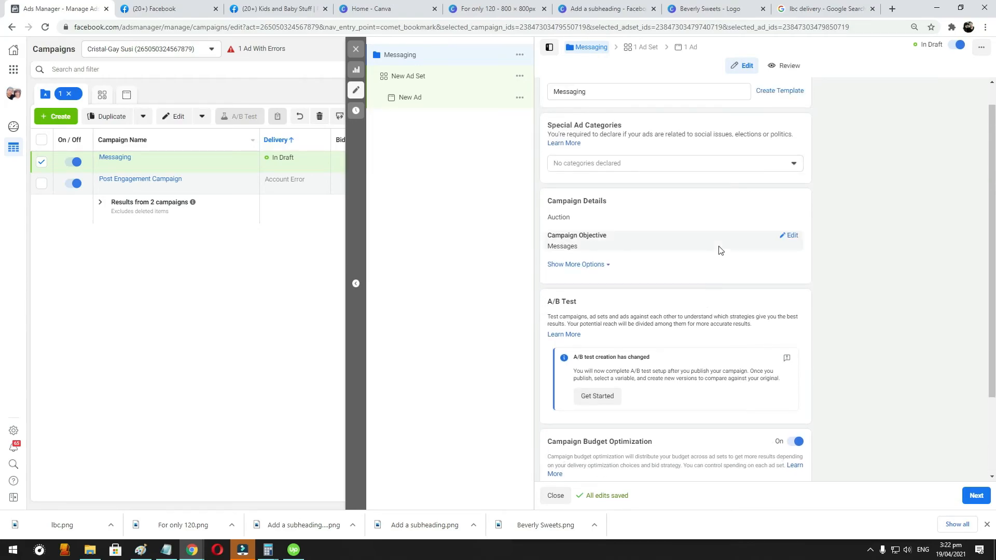
scroll(720, 250, down, 2)
scroll(773, 192, up, 2)
scroll(674, 311, down, 2)
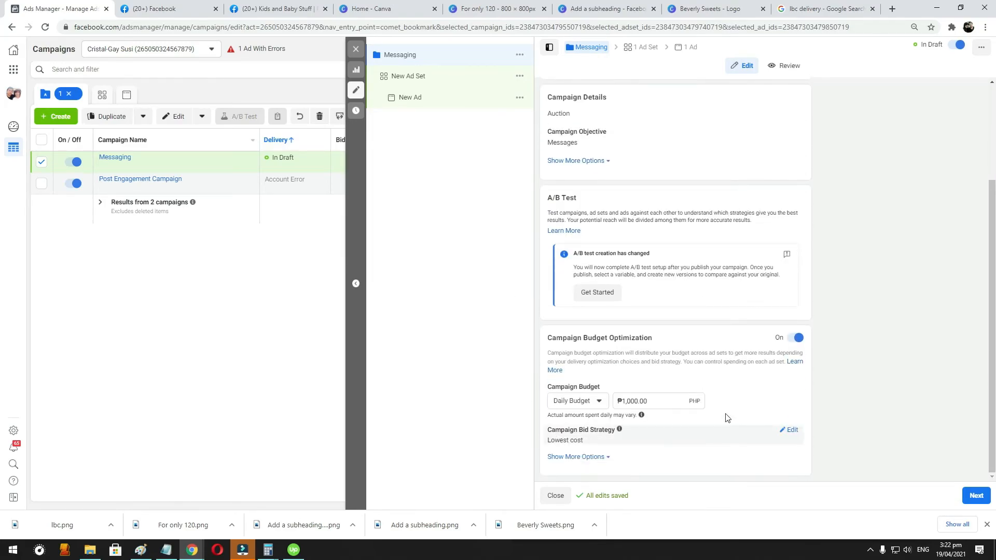
scroll(648, 259, up, 2)
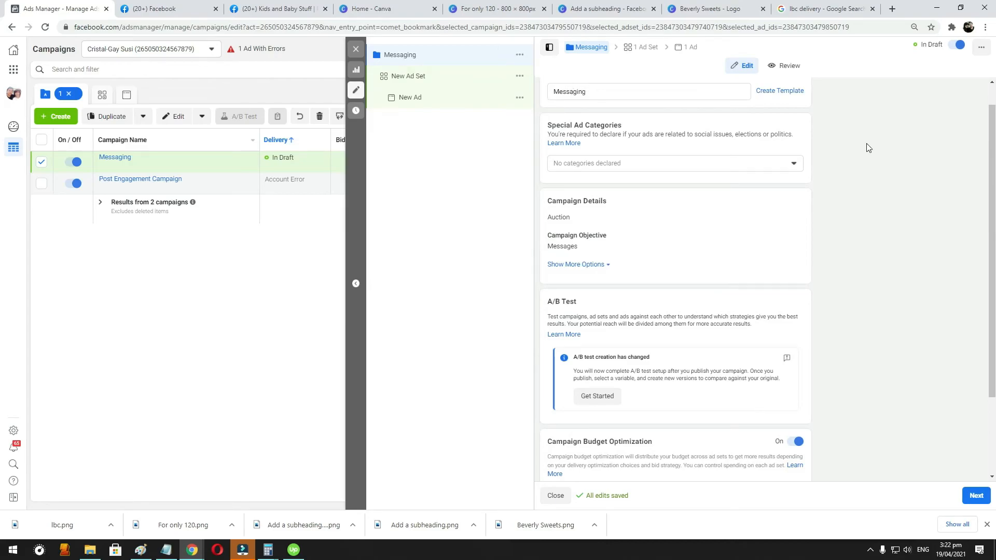
scroll(936, 409, down, 2)
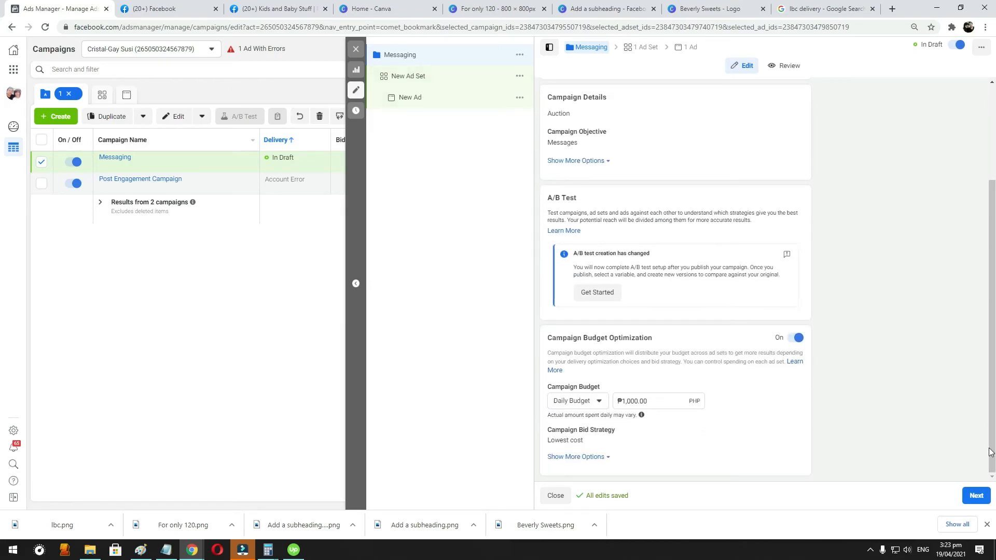
- Open the campaign's new ad set and check the message type options offered for the Messenger destination
click(398, 77)
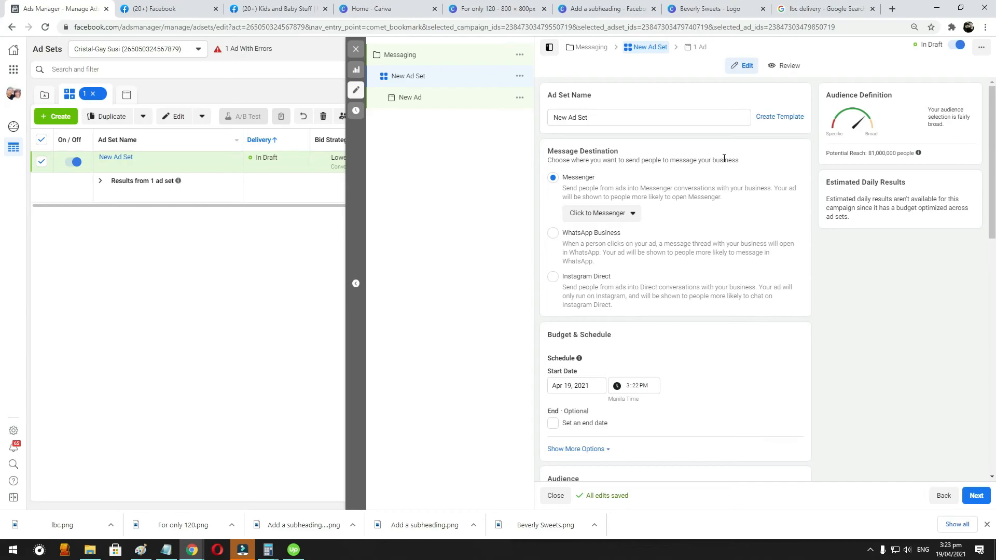
click(637, 213)
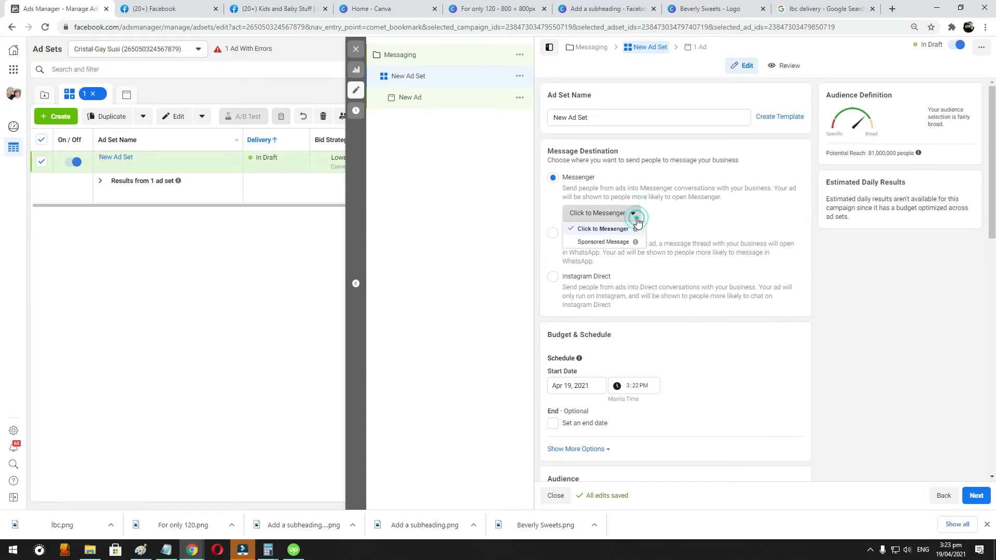
click(697, 220)
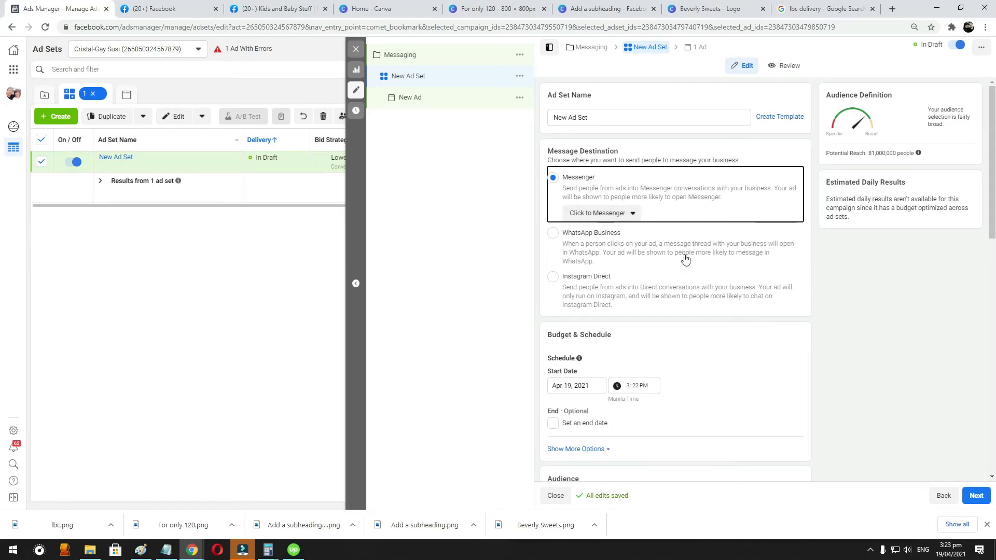
- Edit the audience's location targeting in the ad set to reach only people living in this location
scroll(622, 310, down, 2)
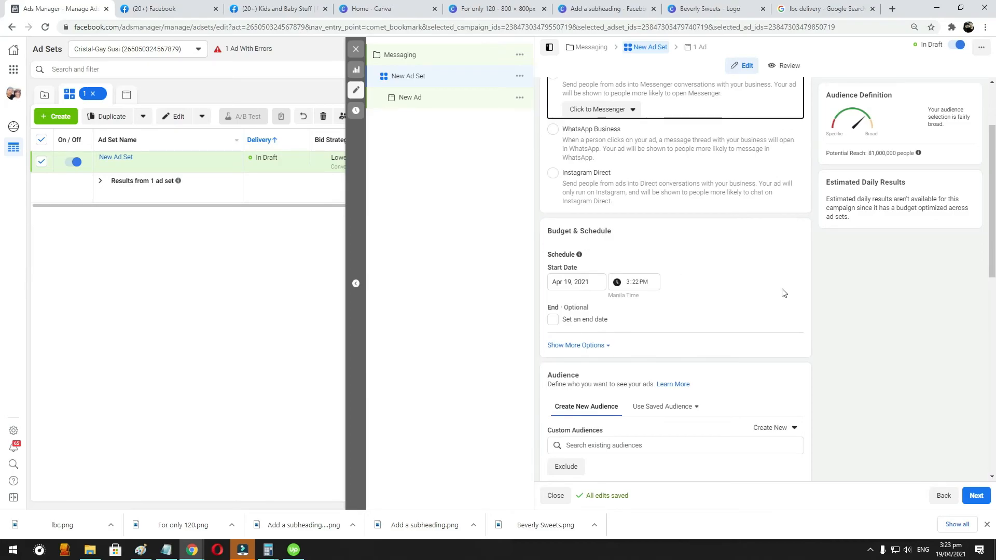
scroll(726, 300, down, 2)
scroll(706, 304, down, 2)
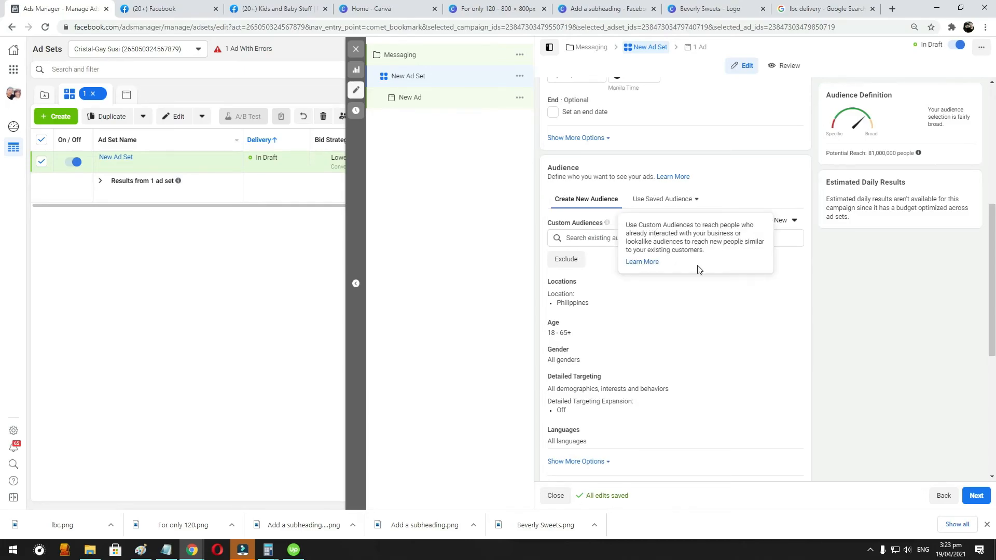
click(788, 286)
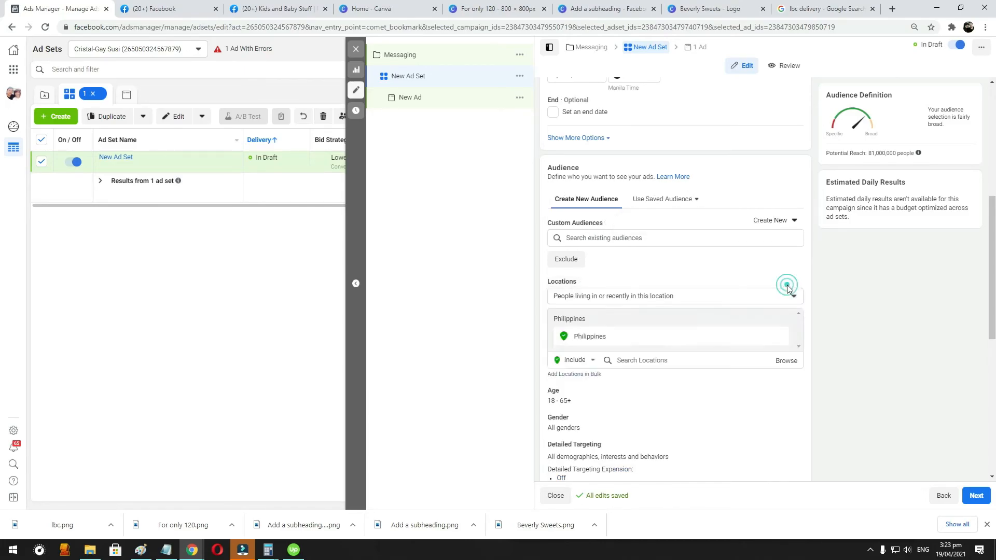
click(657, 300)
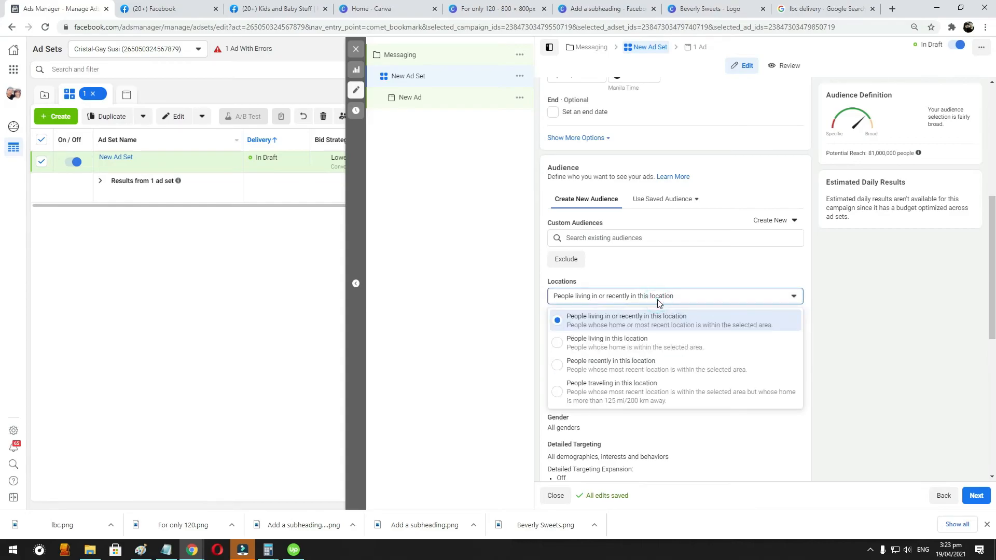
click(643, 348)
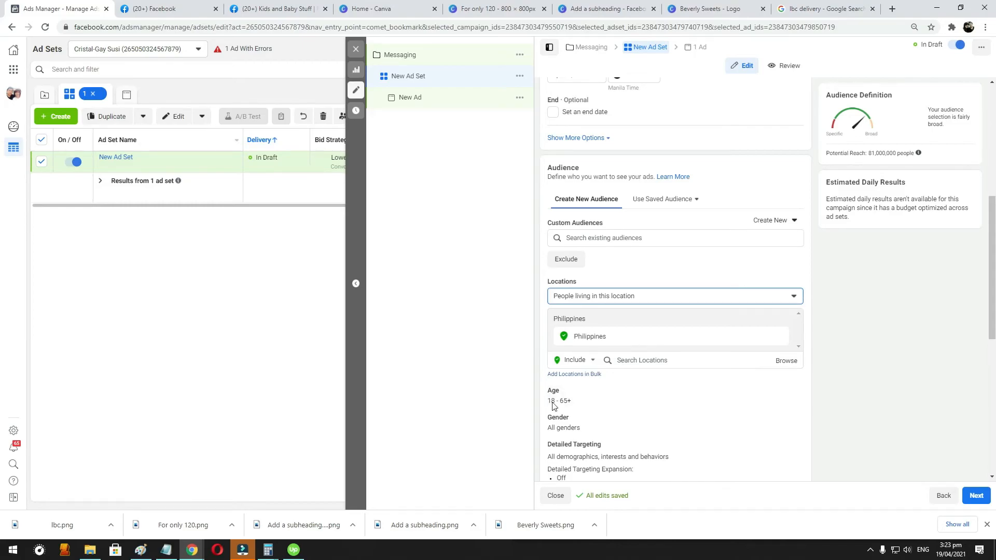
- Set the audience's age range to 28 through 40
click(790, 392)
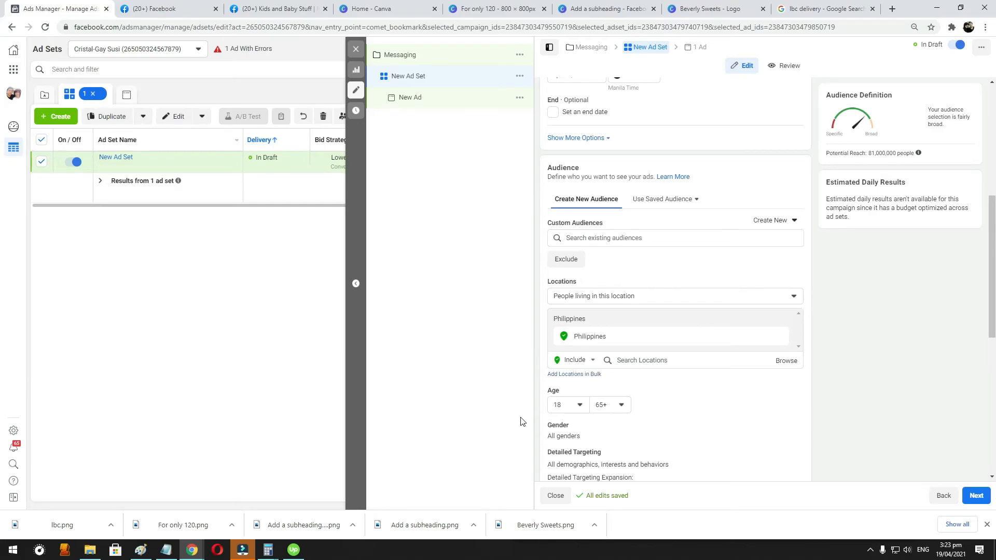
click(572, 406)
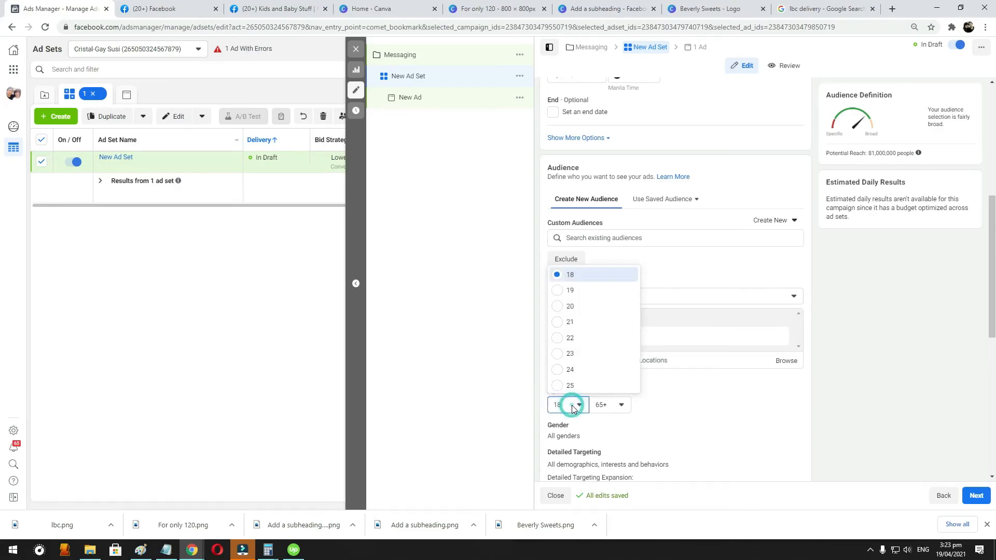
click(573, 409)
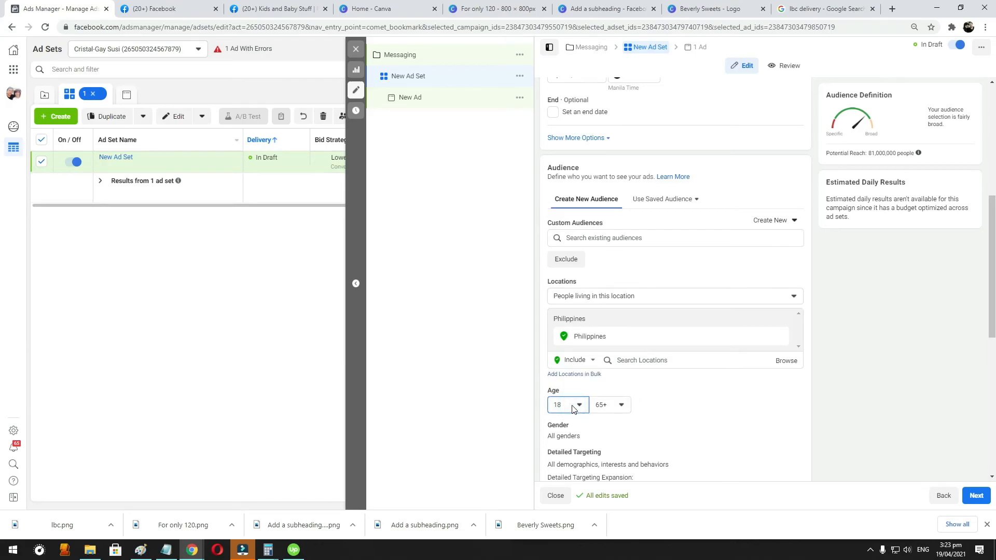
click(572, 407)
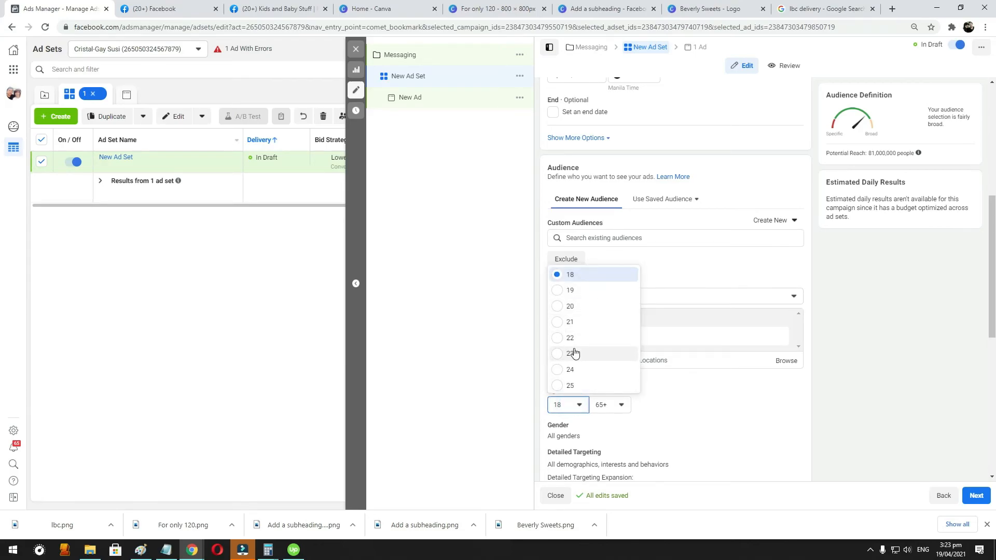
scroll(574, 353, down, 1)
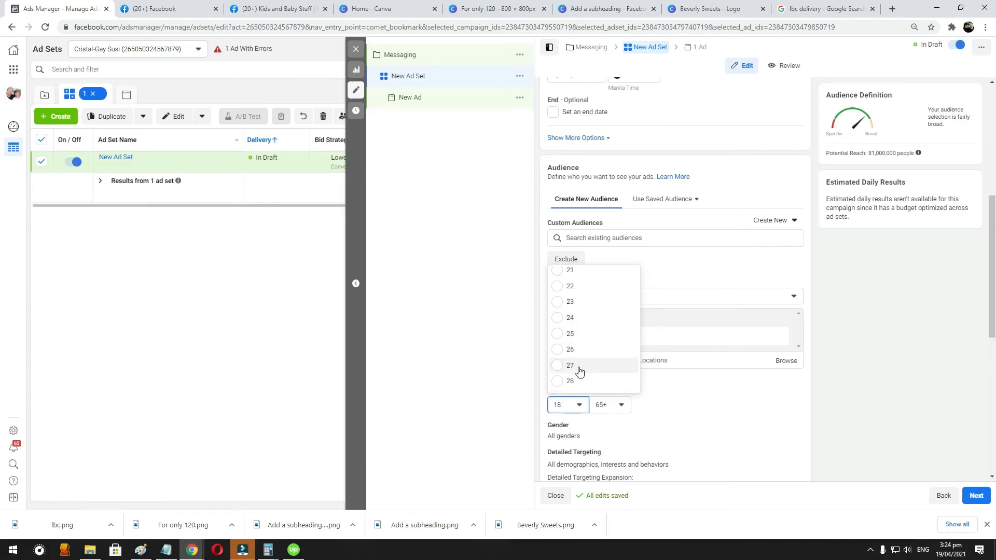
click(575, 367)
click(571, 405)
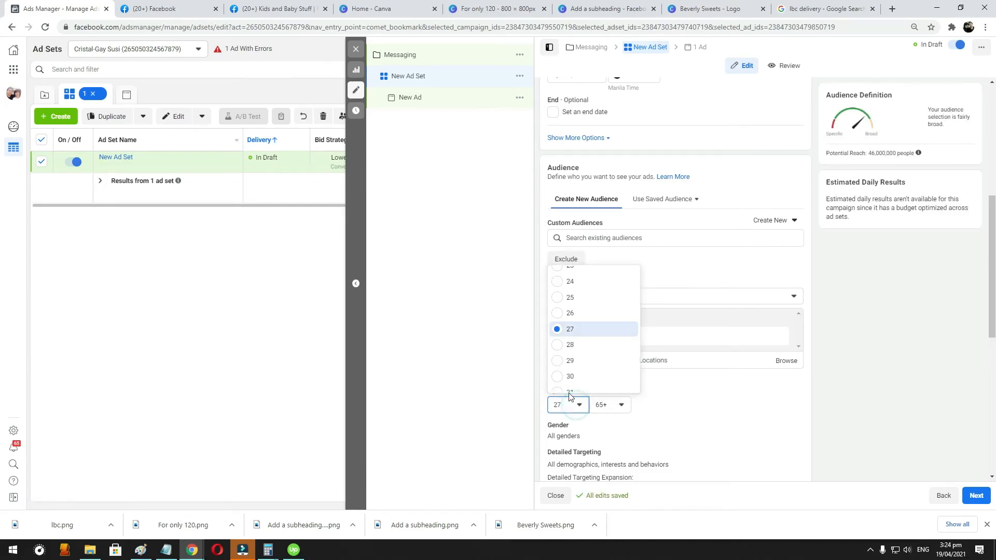
click(573, 342)
click(621, 405)
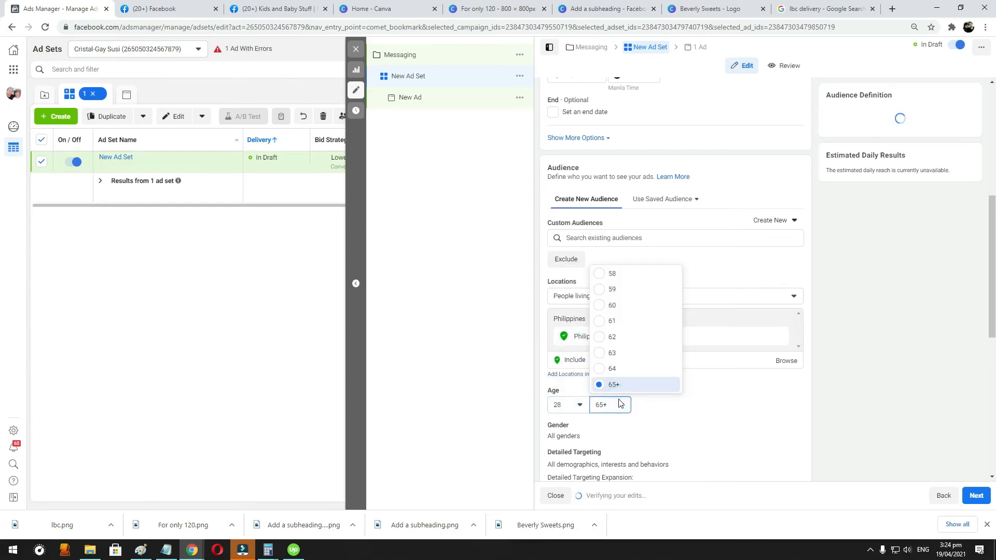
scroll(618, 371, up, 6)
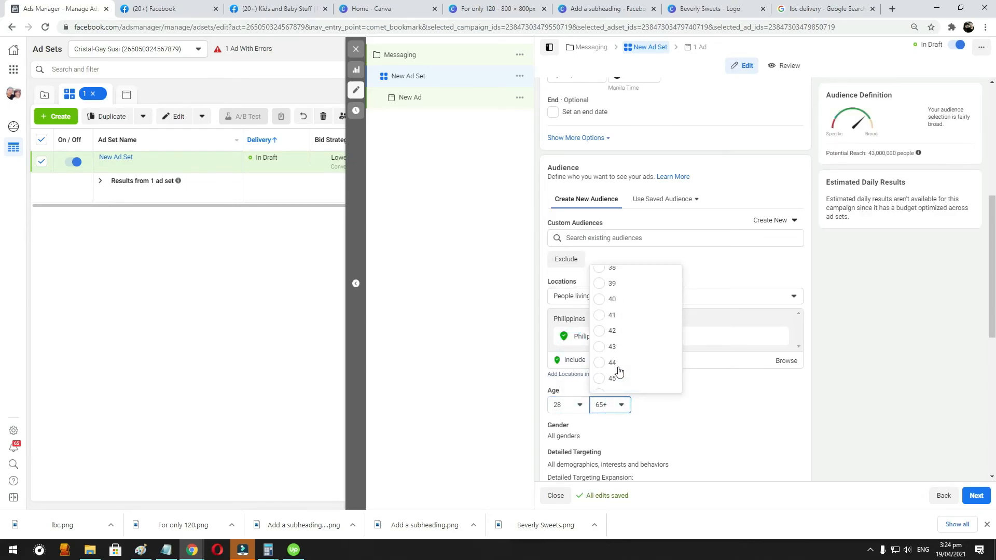
click(626, 305)
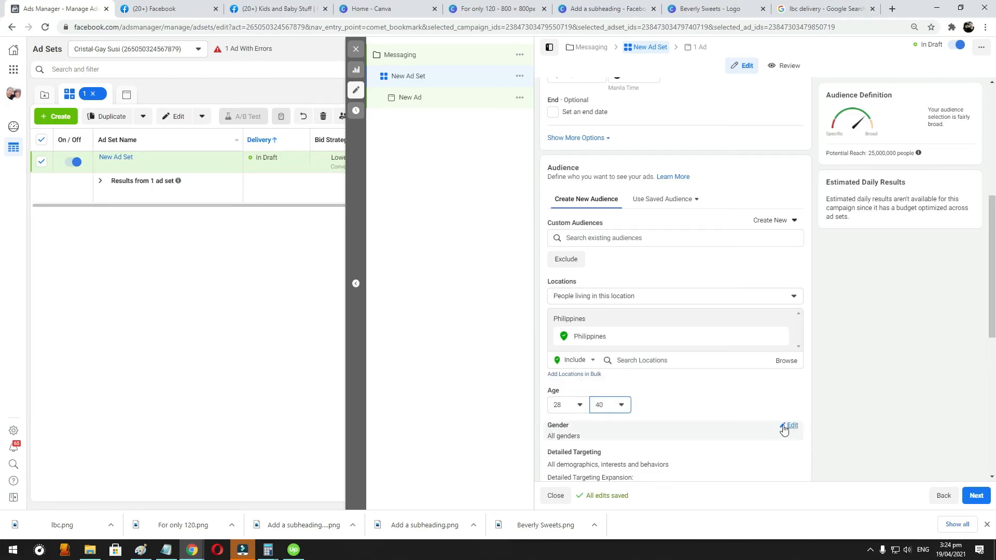
- Limit the audience's gender to Women
click(784, 426)
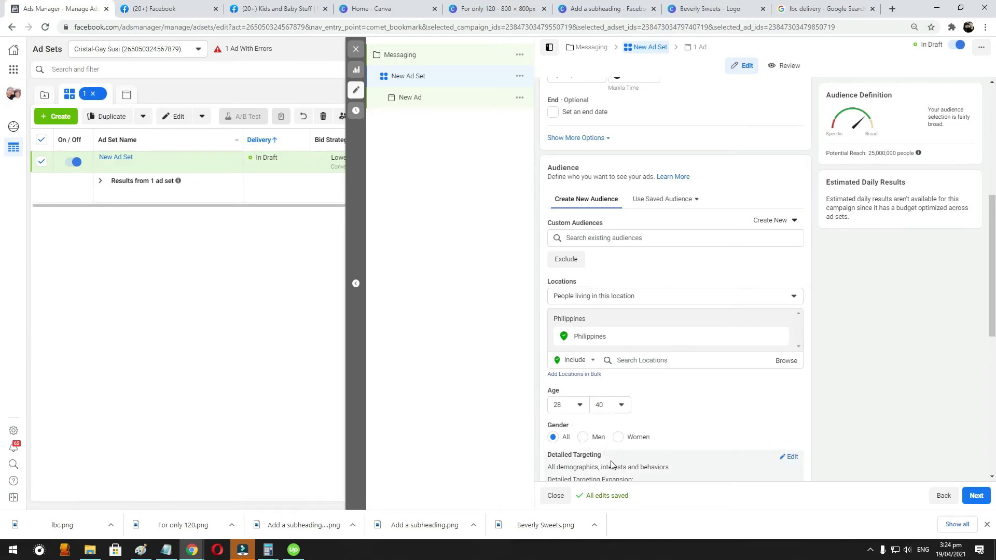
click(619, 438)
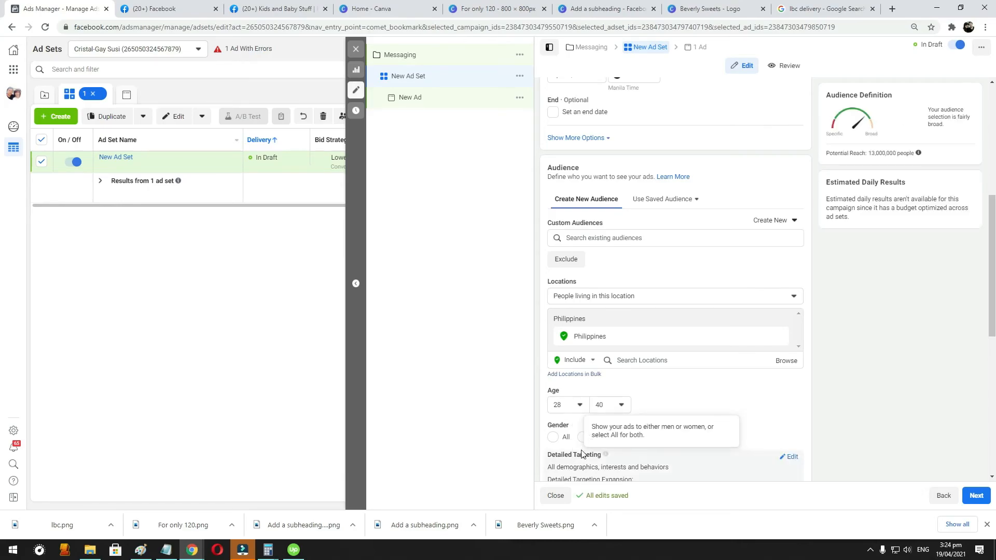
click(500, 422)
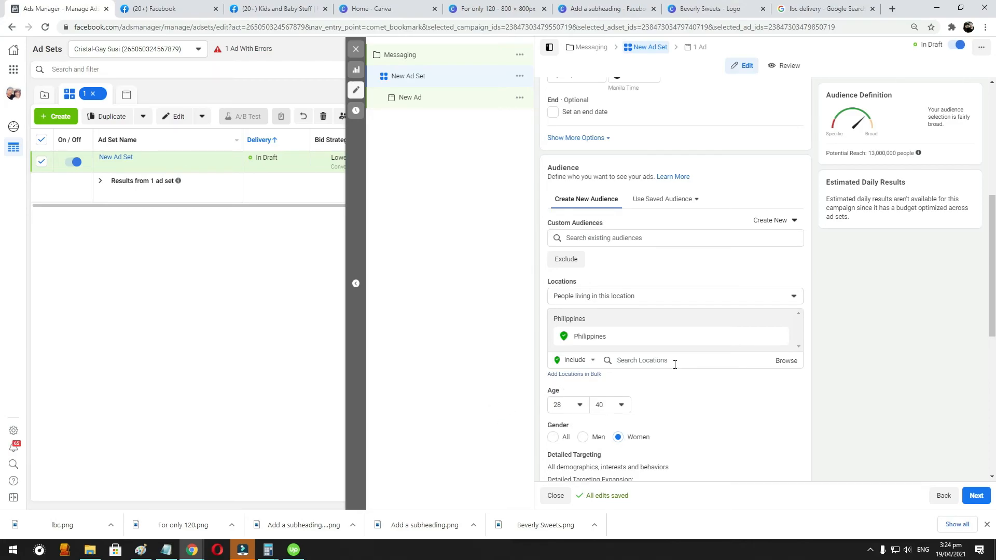
scroll(674, 369, down, 1)
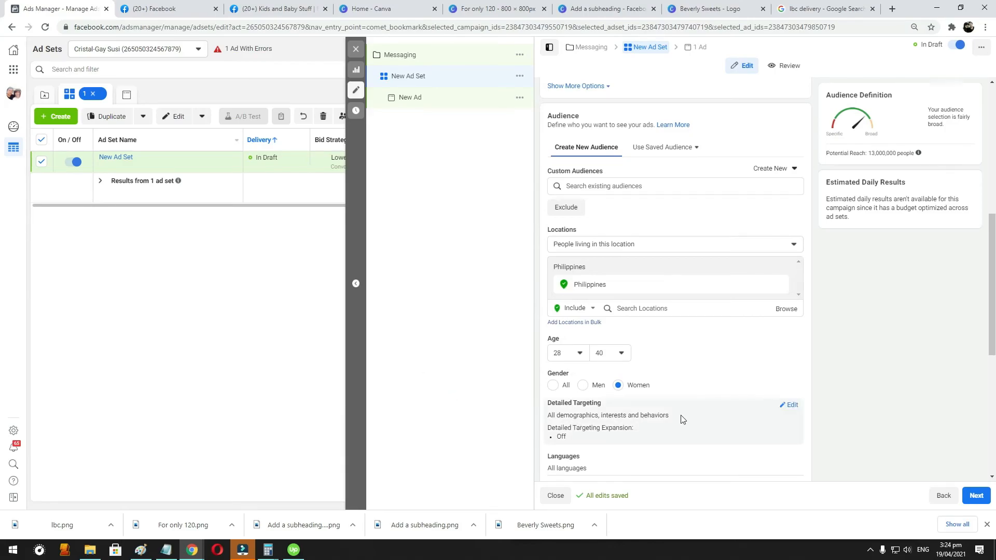
click(583, 384)
click(553, 388)
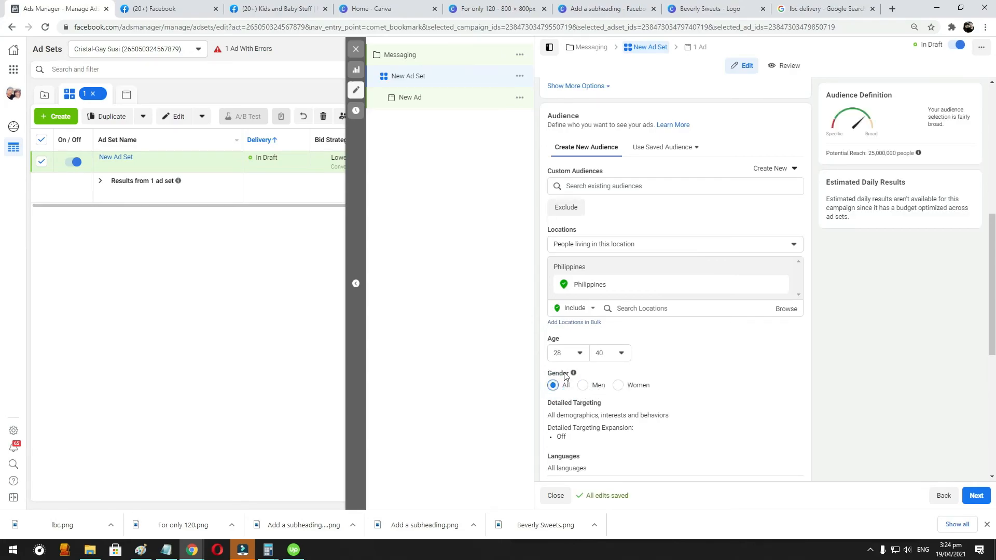
click(617, 384)
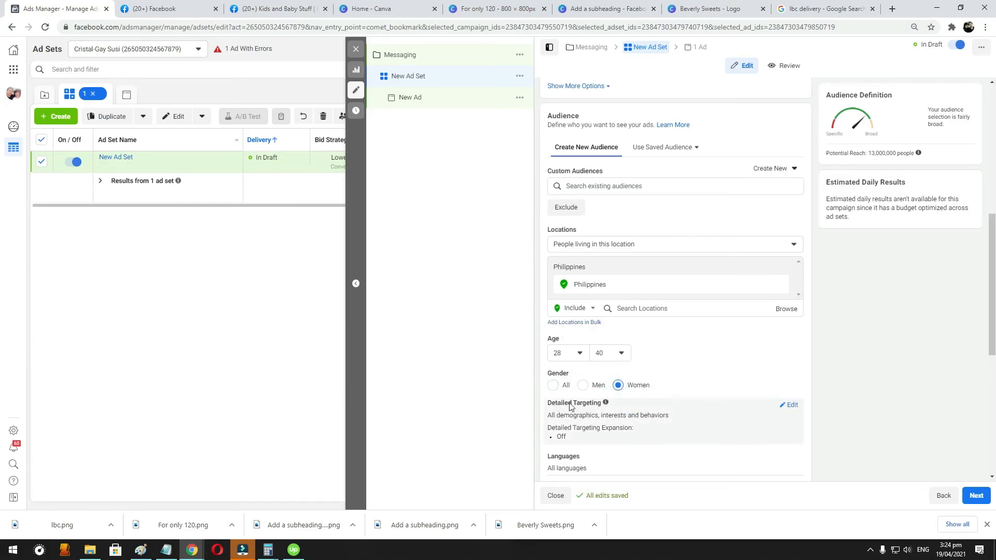
- Edit the ad set's detailed targeting and include the parents demographic New Parents (0-12 months)
click(790, 405)
scroll(675, 320, down, 1)
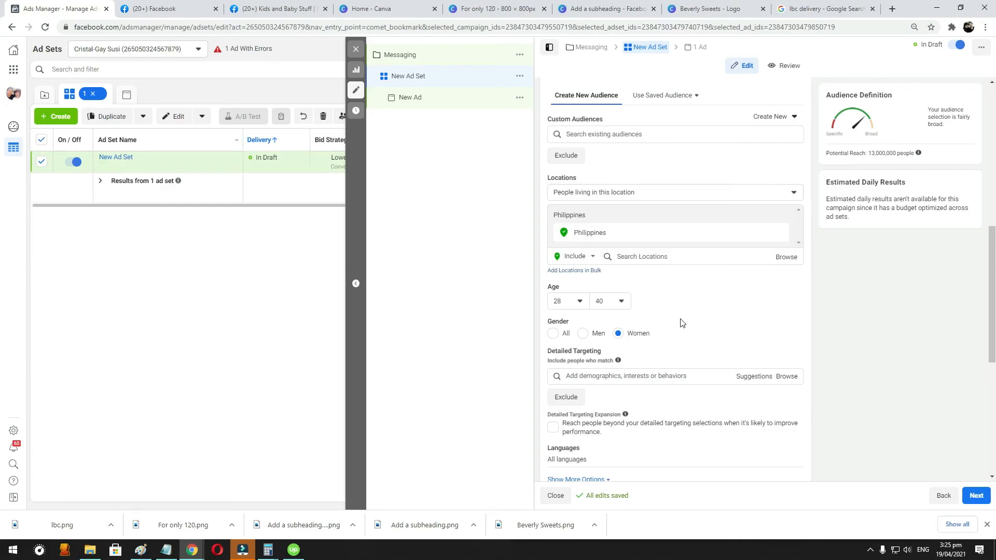
click(609, 378)
text(Parent)
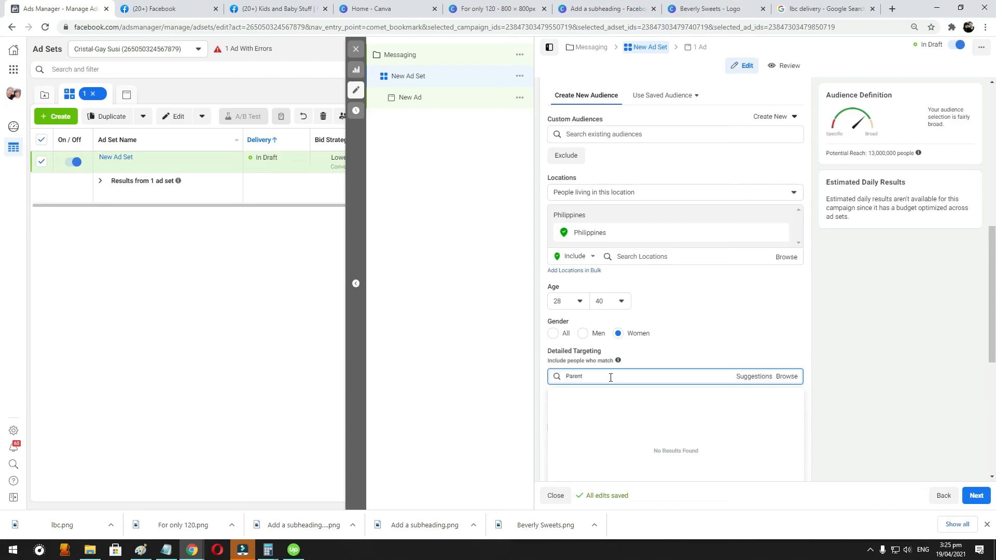
text(s)
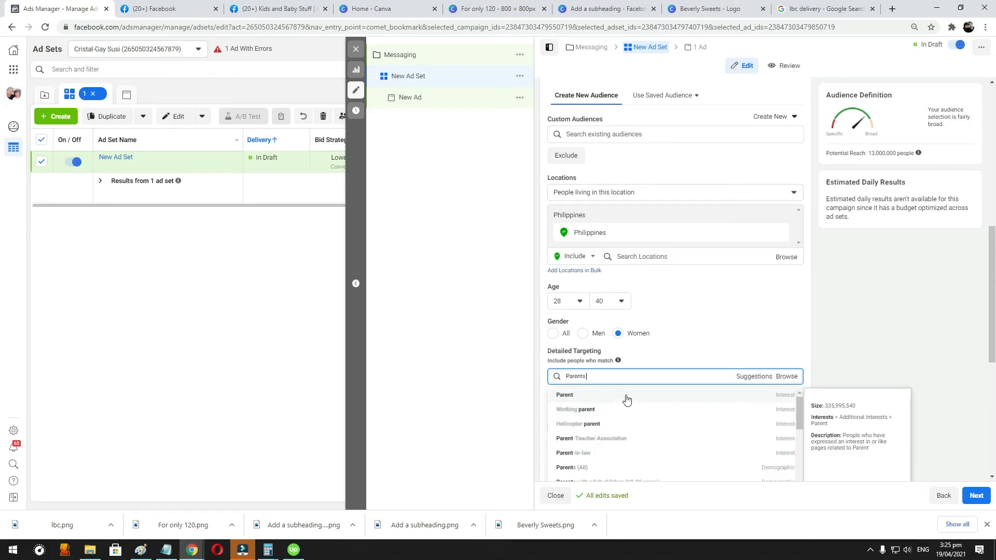
scroll(727, 327, down, 1)
scroll(613, 409, down, 1)
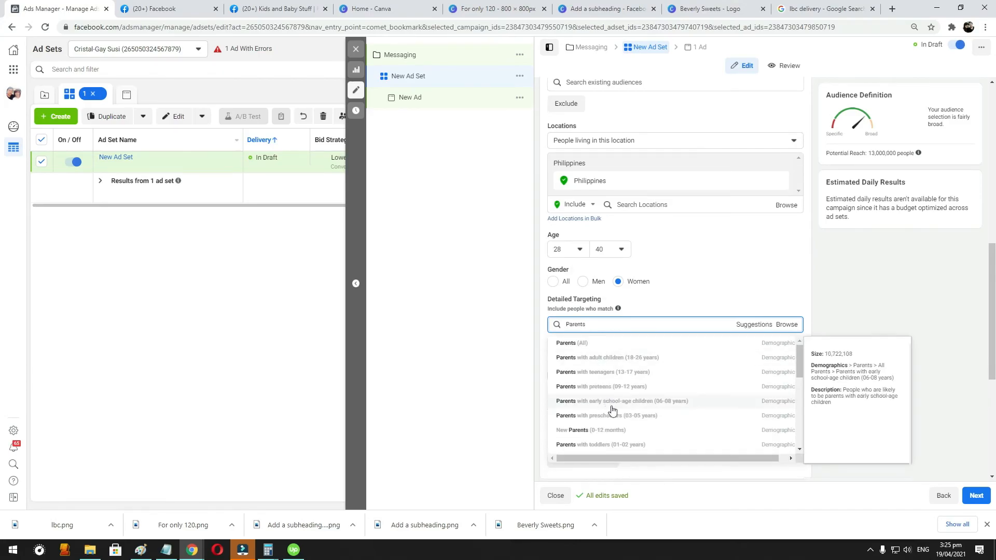
click(617, 432)
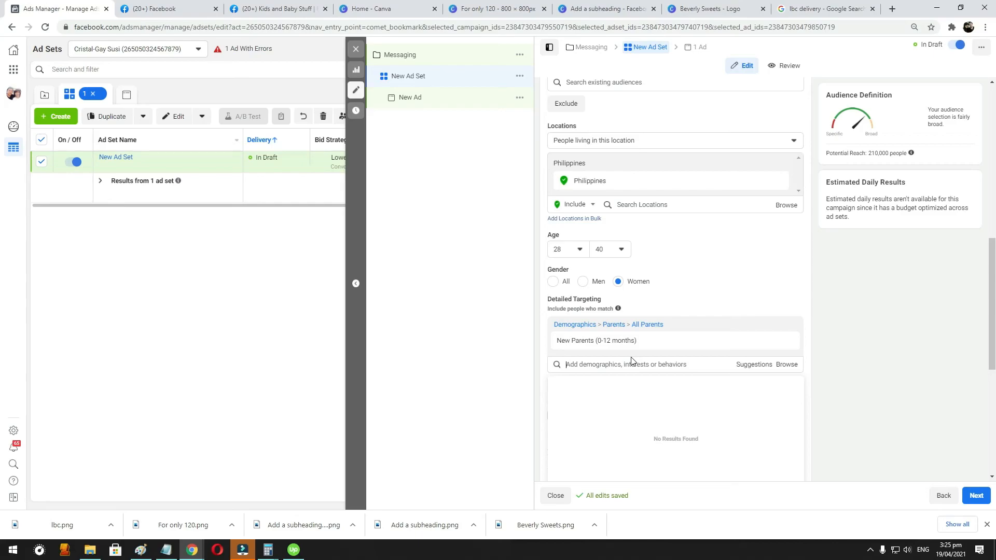
text(Parents)
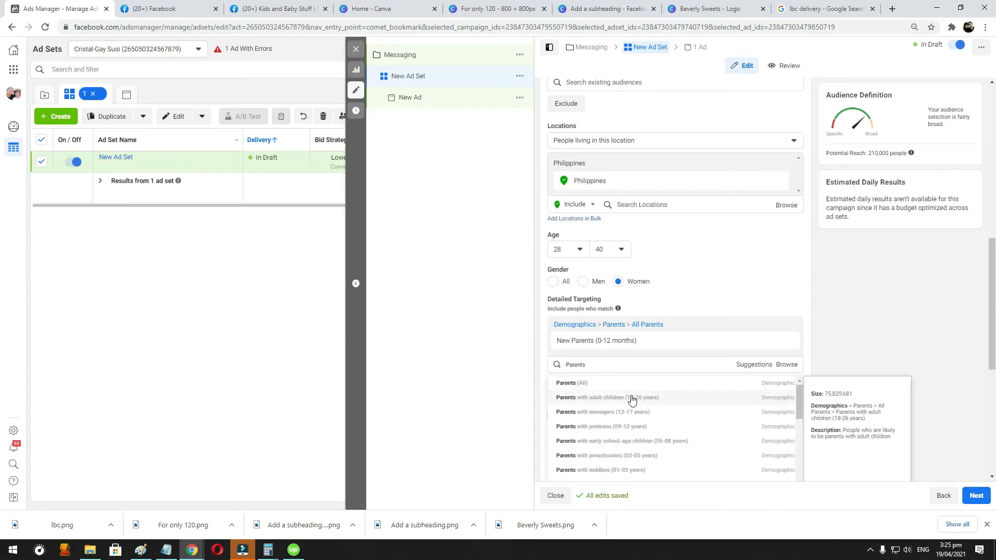
scroll(631, 400, down, 3)
- Search detailed targeting for Baby and add the Baby food interest
double_click(595, 366)
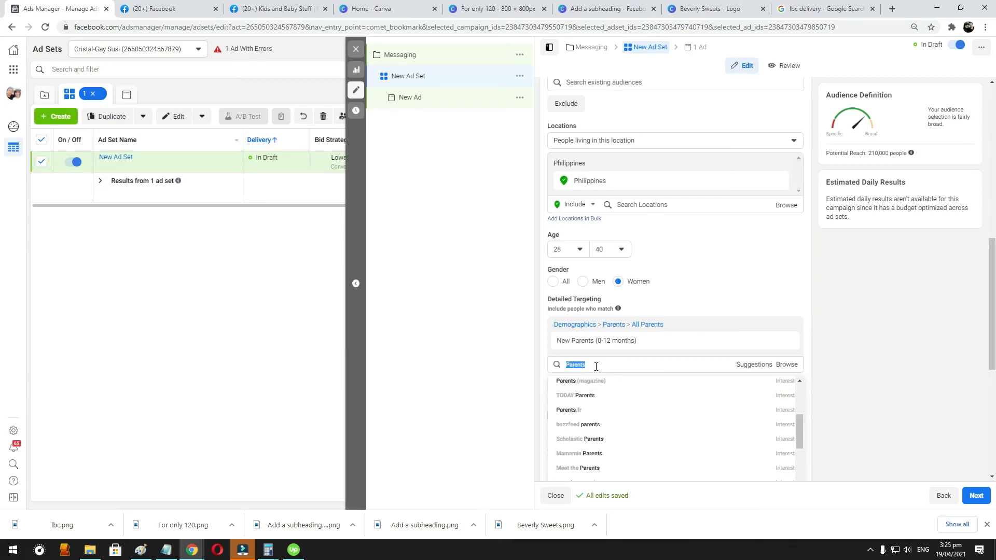
text(Baby)
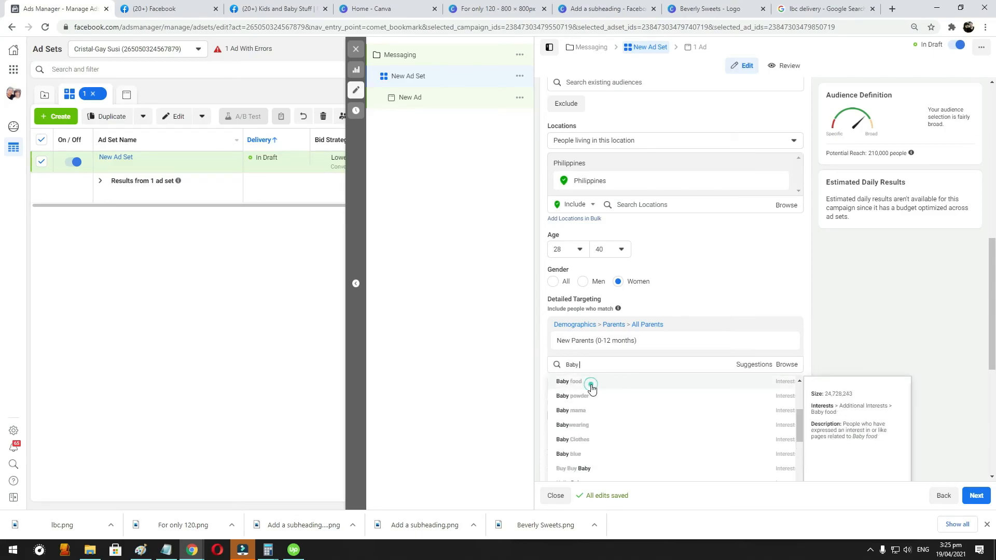
click(590, 382)
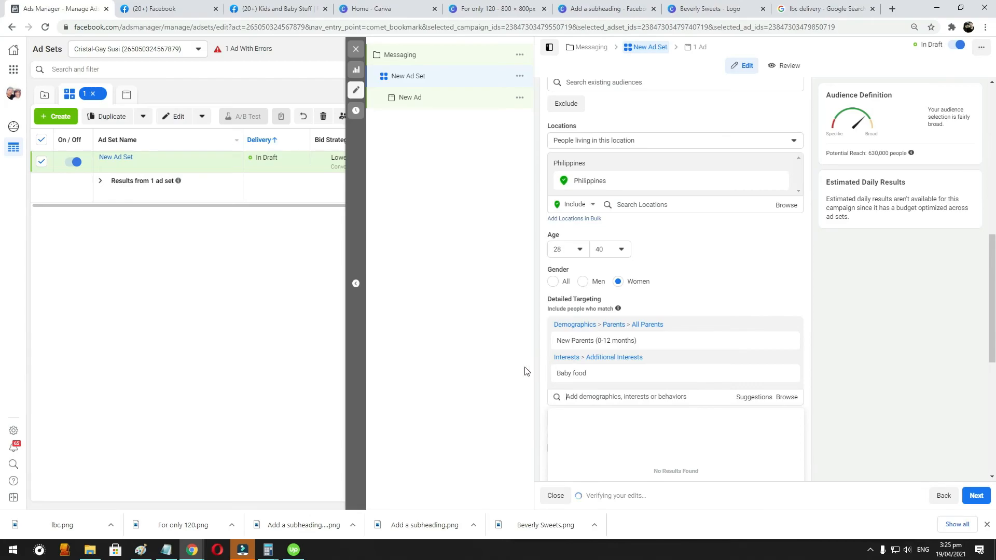
- Add the Baby Clothes interest to the detailed targeting from a search for Baby
mouse_move(691, 336)
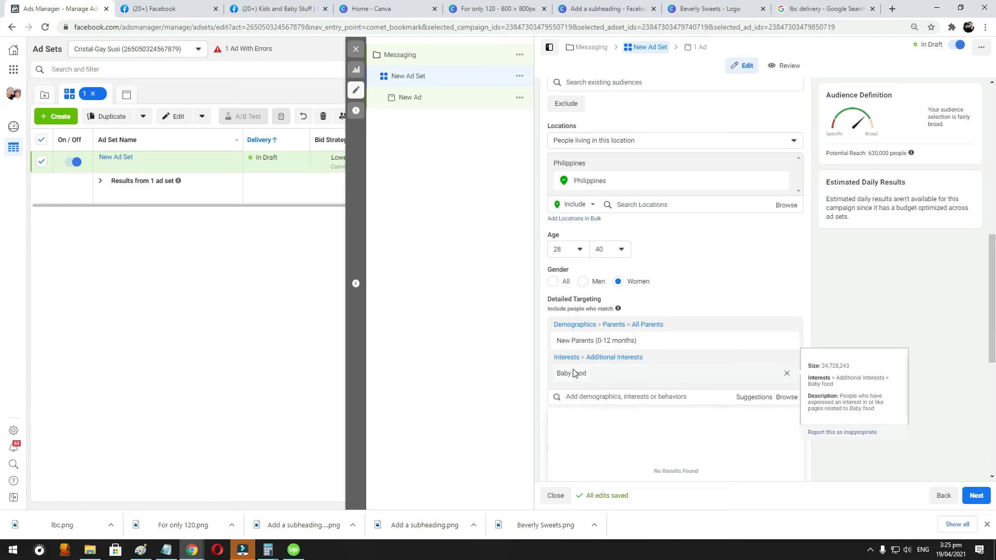
click(614, 396)
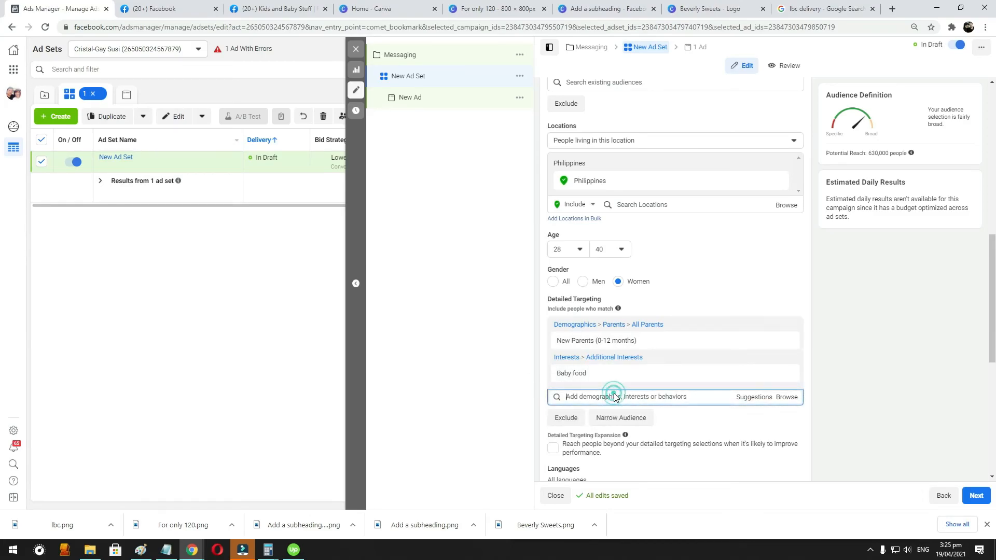
text(Baby)
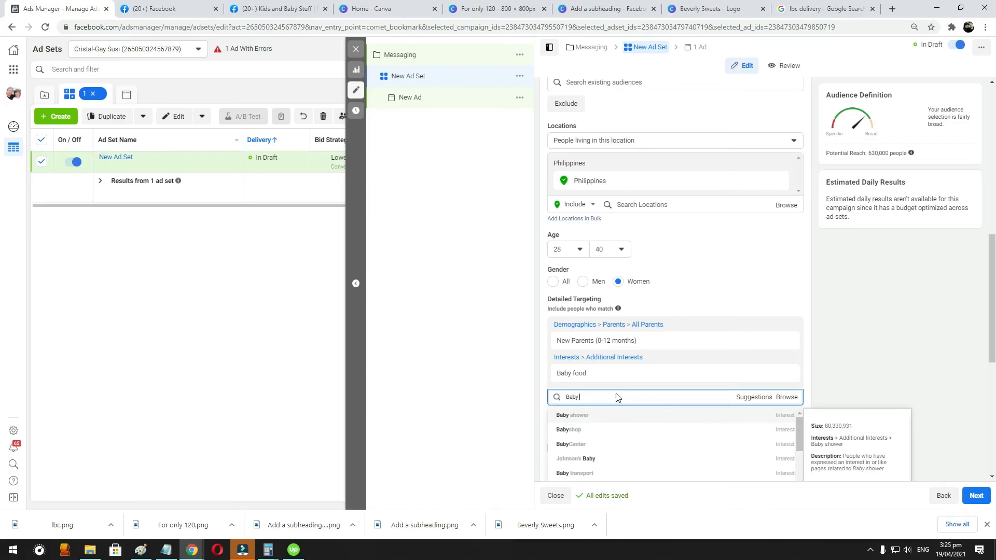
scroll(606, 441, down, 1)
scroll(612, 437, down, 1)
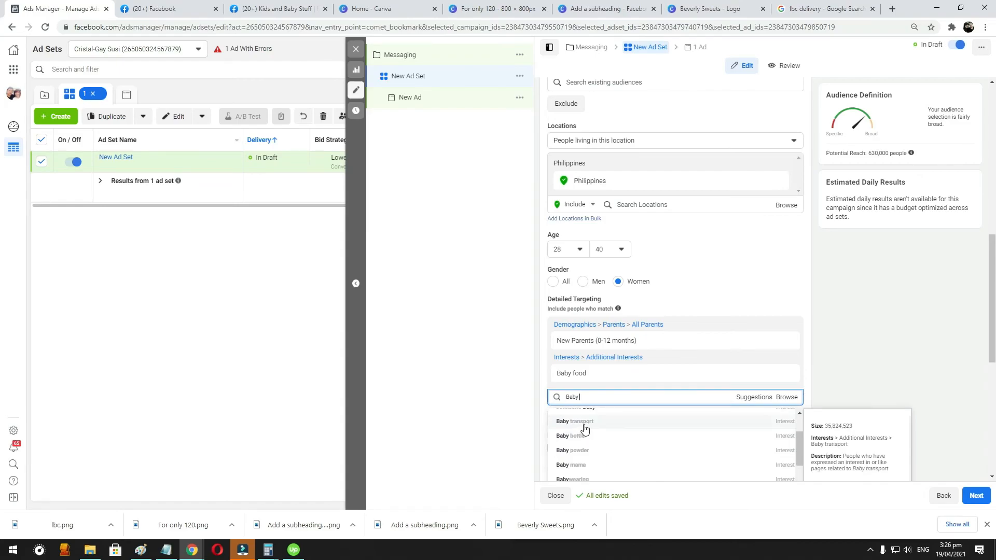
scroll(604, 437, down, 2)
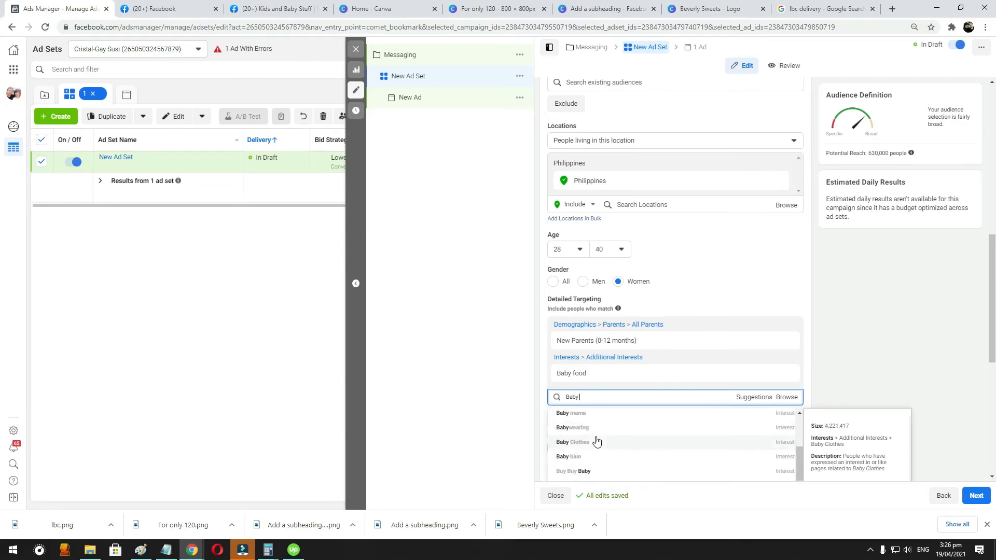
click(601, 440)
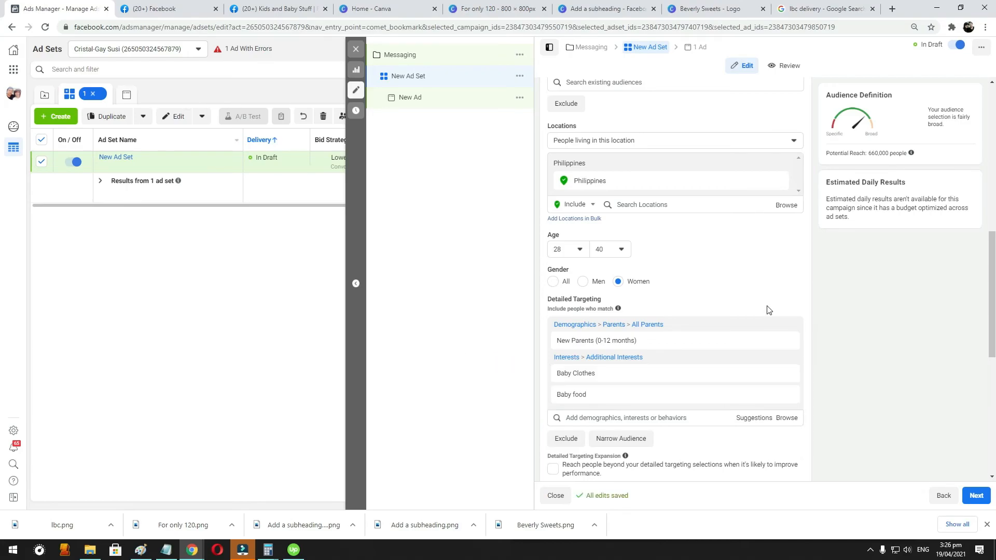
- Switch the ad set's placements to Manual Placements
scroll(767, 309, down, 3)
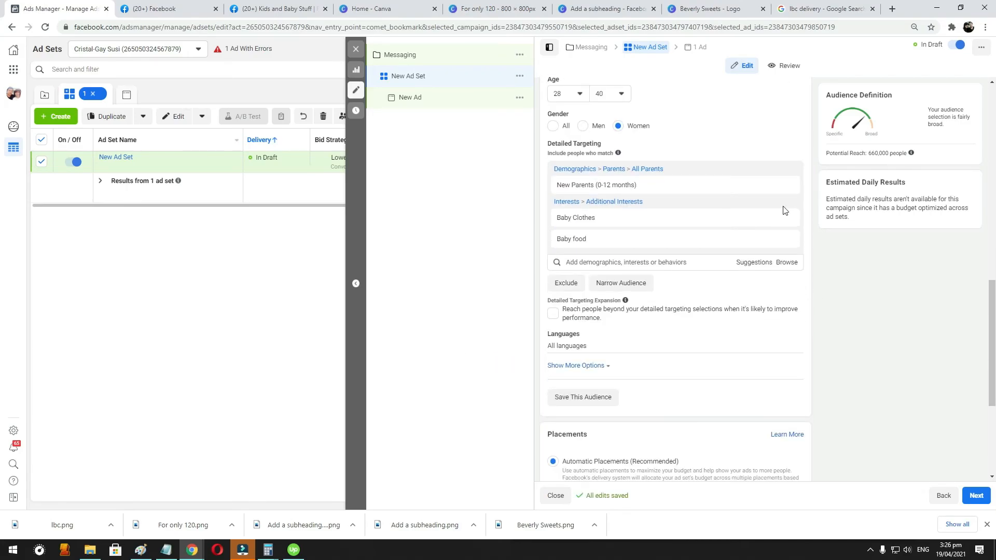
scroll(793, 307, down, 2)
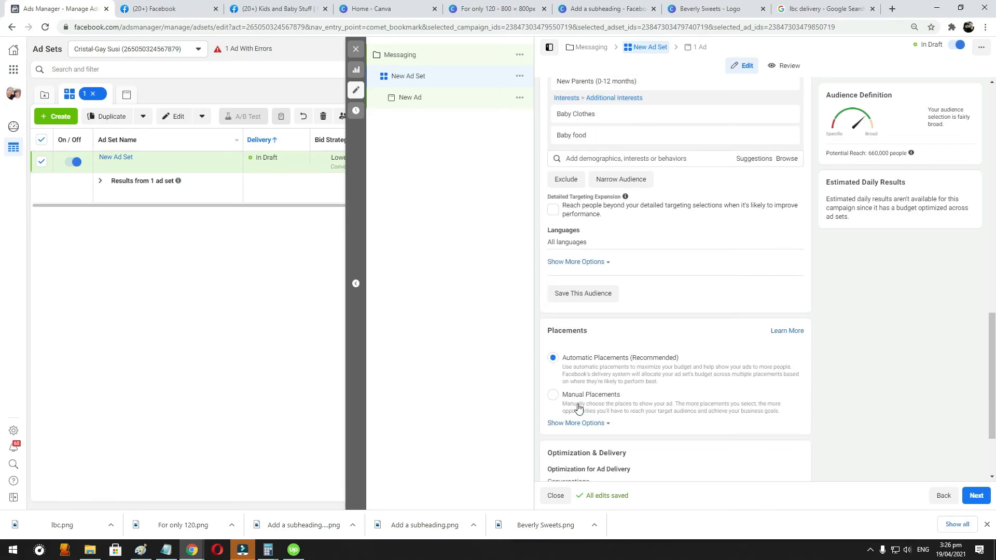
scroll(659, 374, up, 3)
scroll(659, 375, down, 3)
click(550, 395)
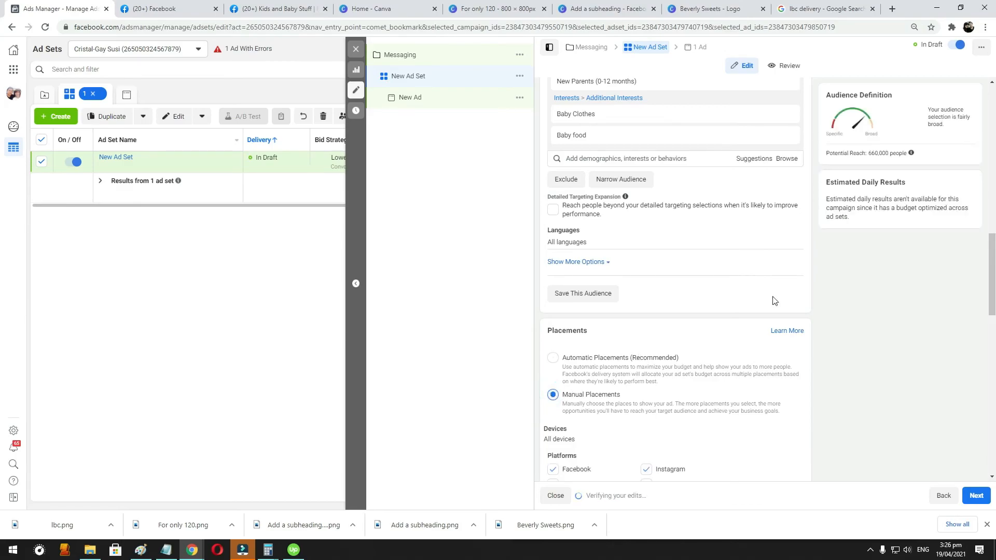
- Exclude the Audience Network and Instagram platforms from the placements, and choose to keep Messenger after starting to remove it
scroll(645, 378, down, 2)
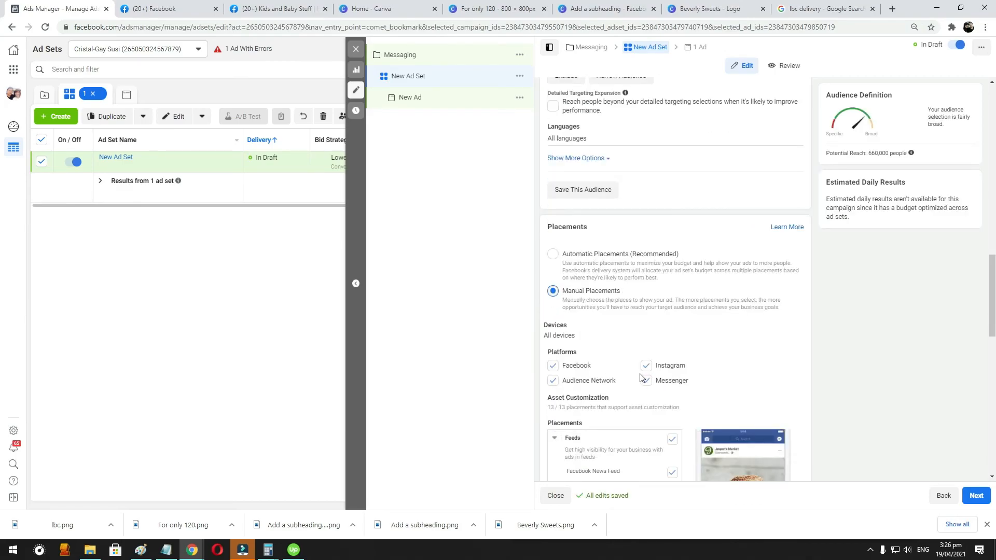
click(553, 381)
click(646, 366)
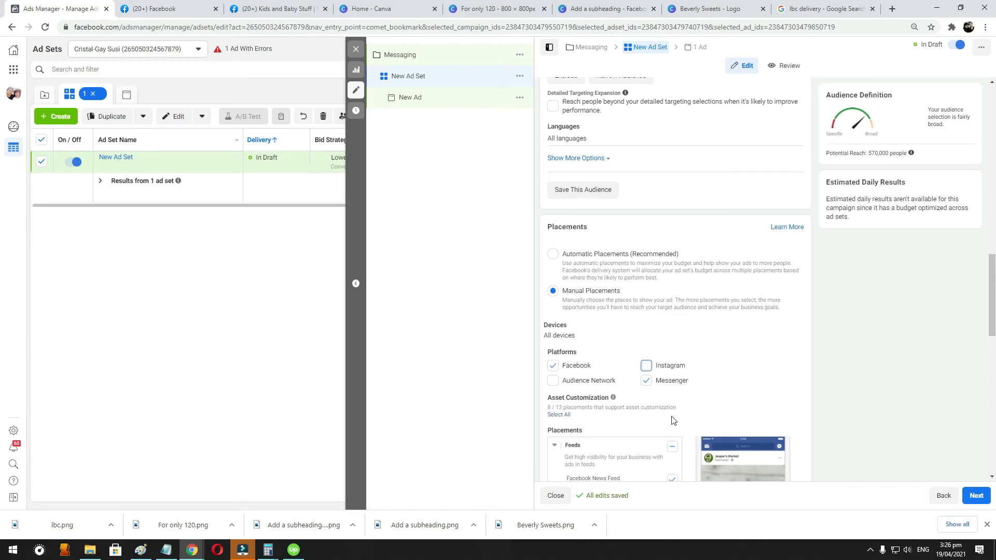
click(646, 381)
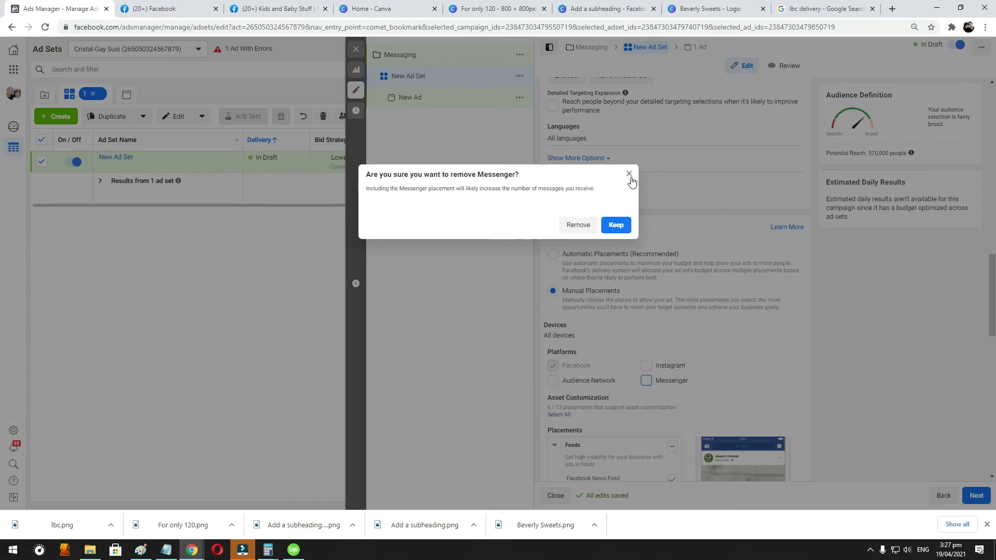
click(615, 225)
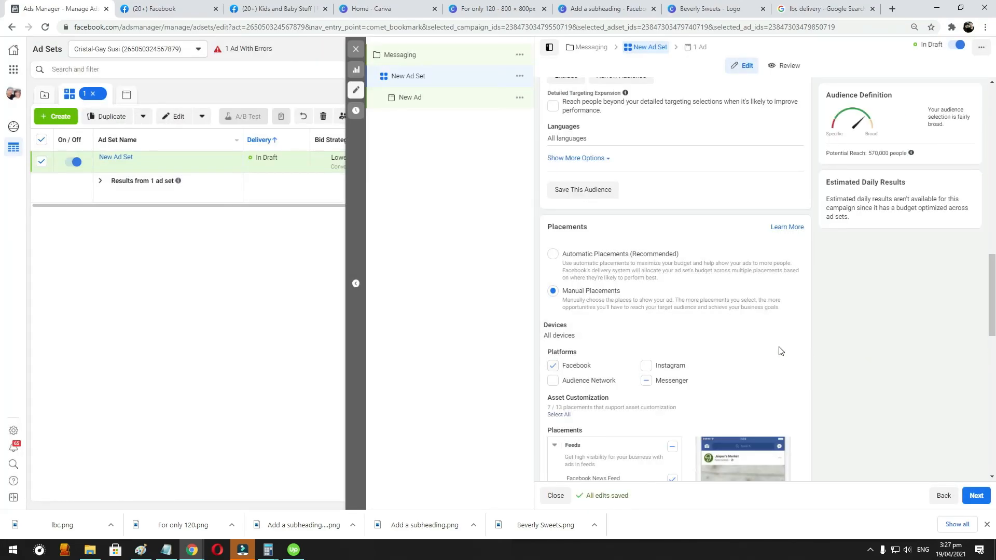
- Proceed to the new ad and set its ad setup to Use Existing Post
scroll(780, 350, down, 12)
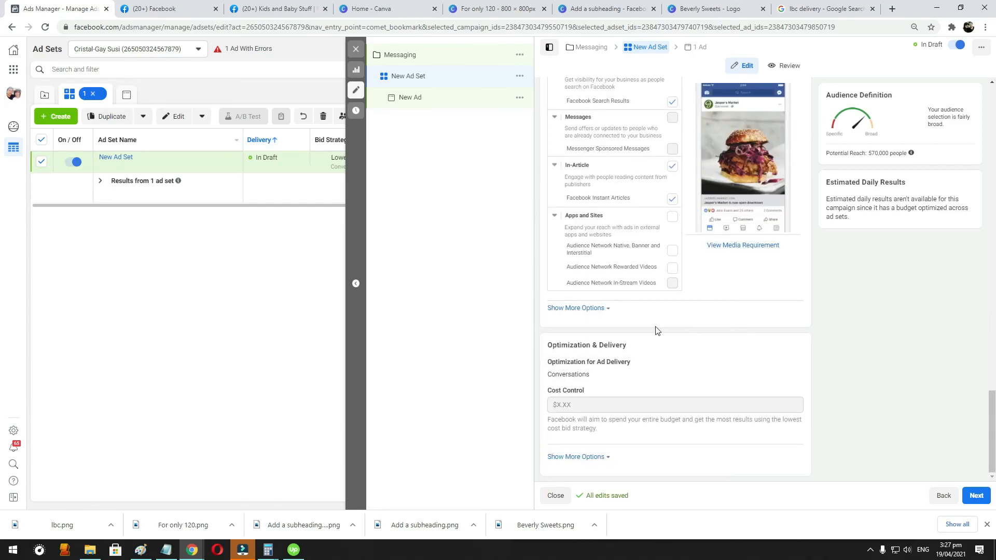
click(976, 497)
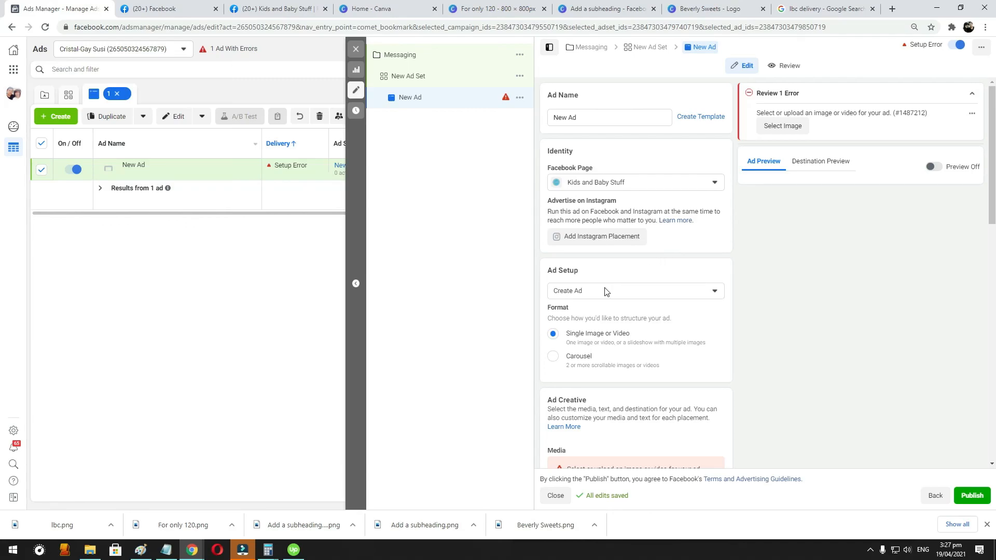
click(587, 294)
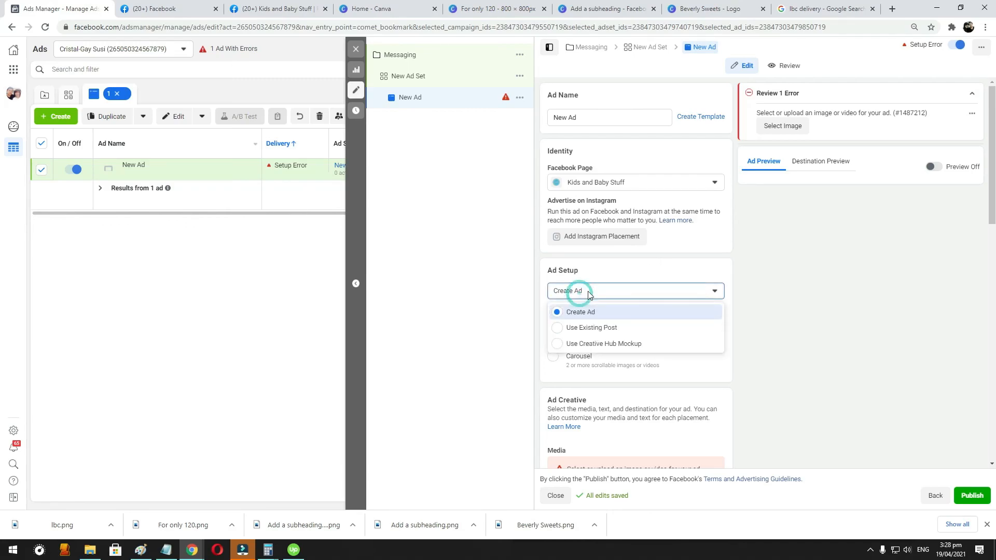
click(613, 327)
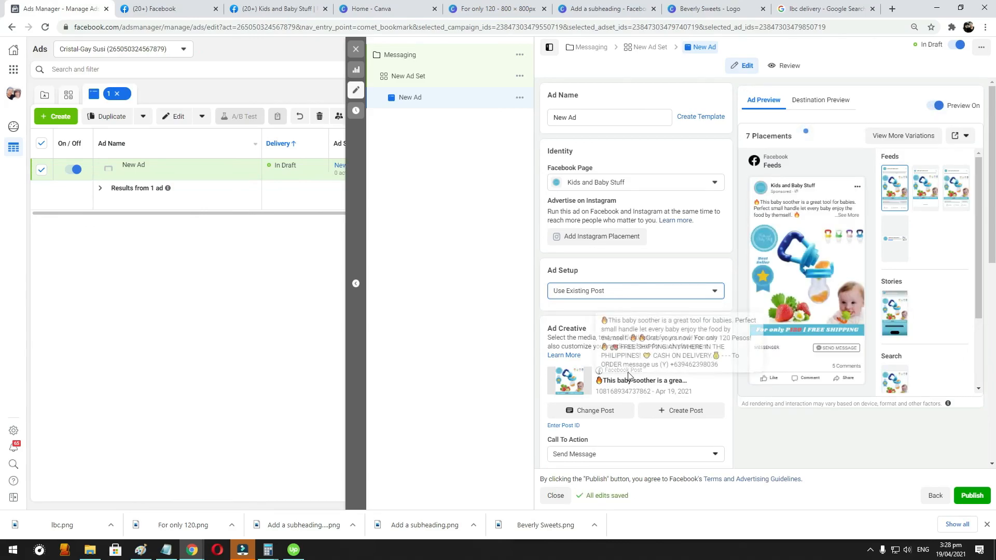
- Choose the Facebook post about the baby soother as the ad's creative
click(593, 410)
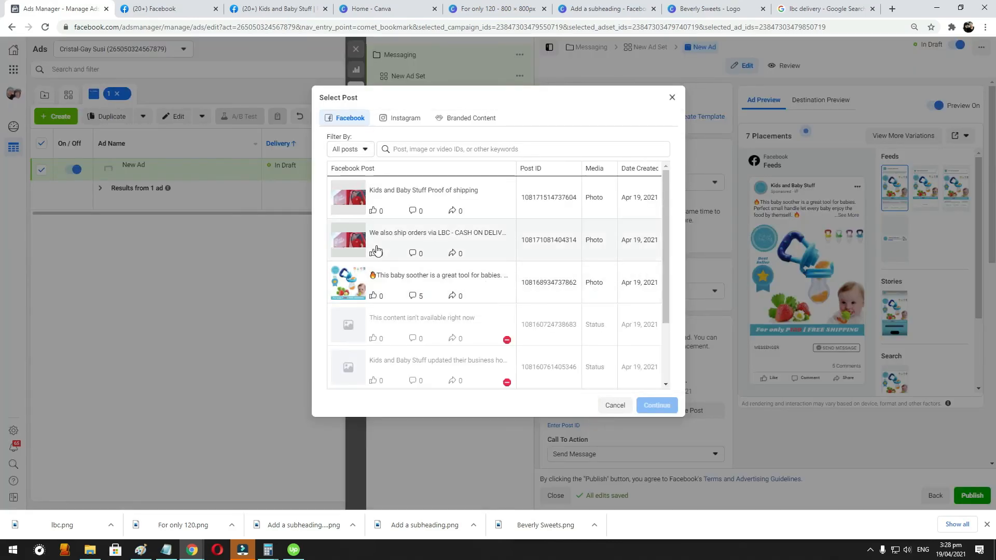
click(410, 284)
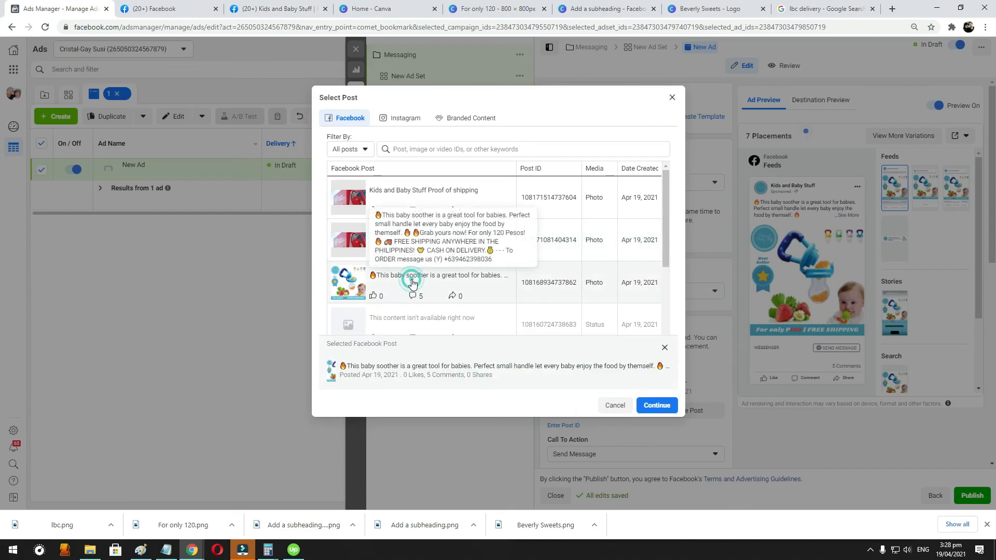
click(656, 405)
- Set the ad's message template to the existing Welcome Message 04-19-21
scroll(686, 281, down, 3)
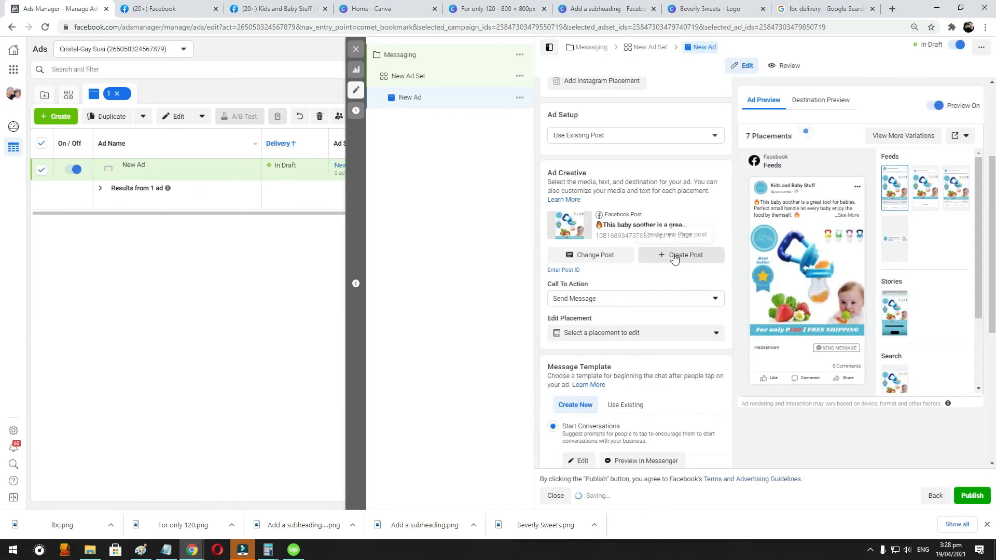
scroll(669, 244, down, 1)
scroll(659, 229, up, 1)
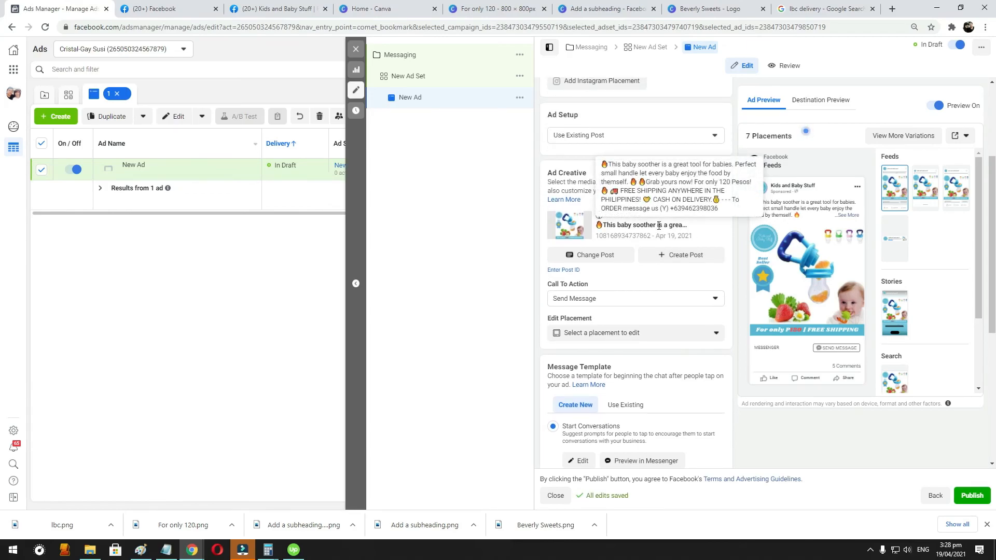
scroll(680, 264, down, 1)
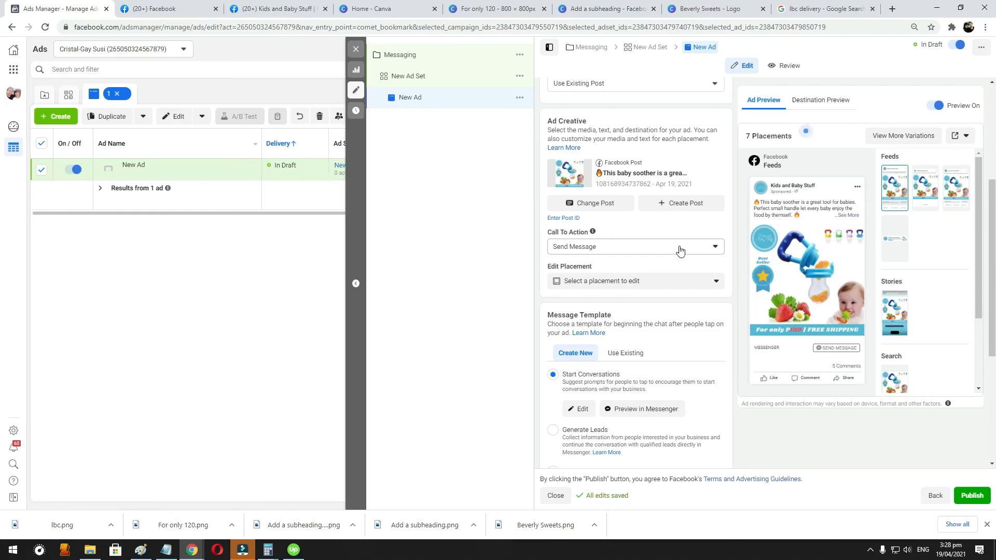
scroll(680, 251, down, 2)
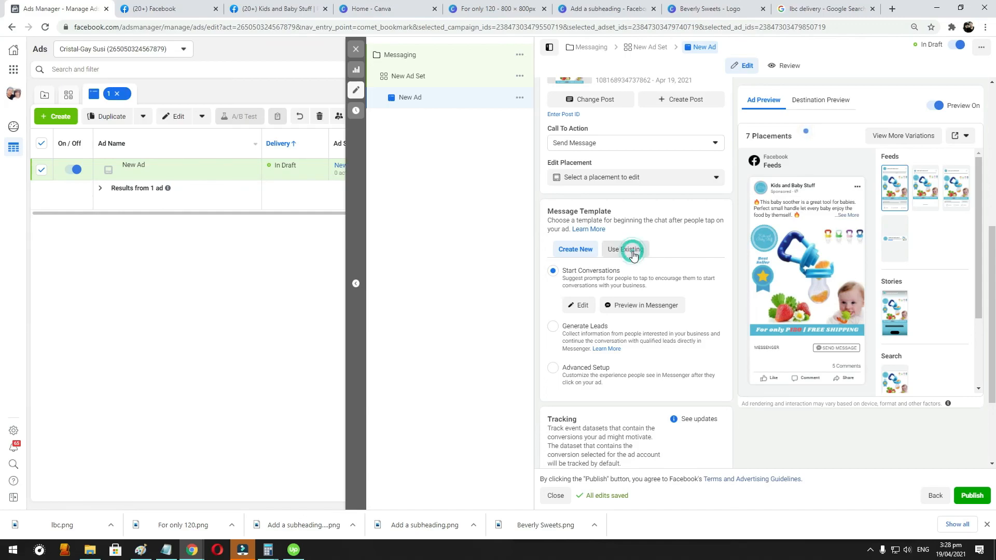
click(632, 252)
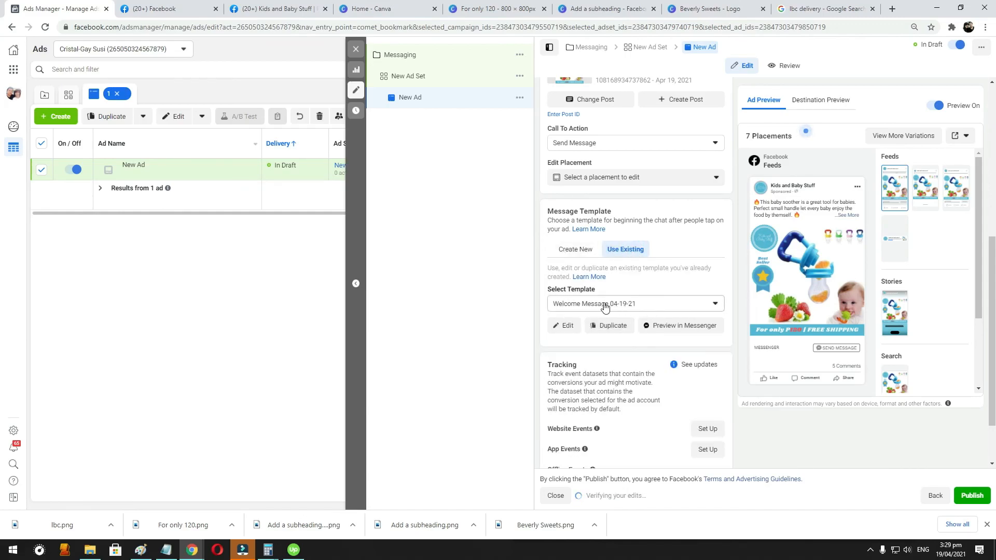
click(660, 304)
click(660, 306)
- Open the Welcome Message 04-19-21 template, review its greeting, questions and automated responses, and close it without saving
click(569, 325)
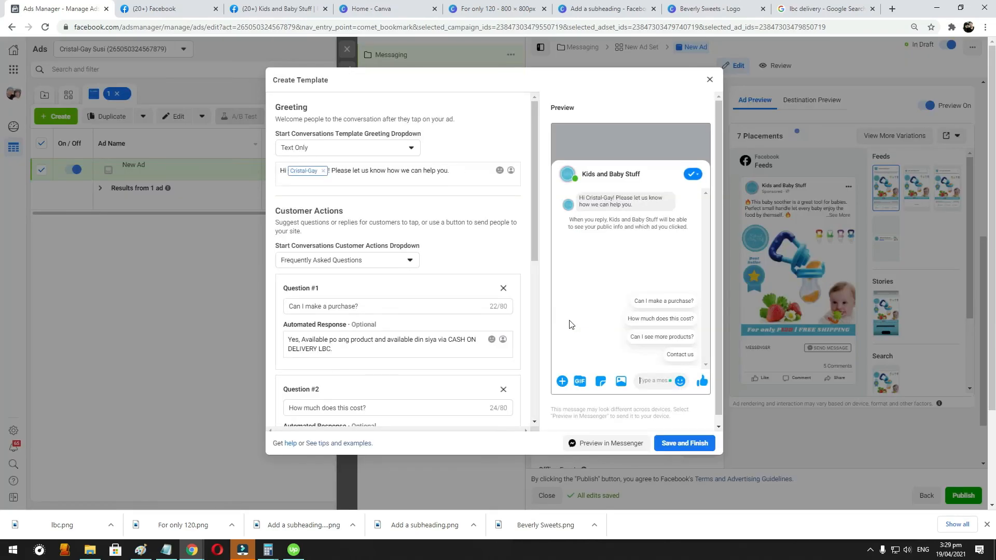
scroll(404, 183, down, 1)
scroll(405, 182, down, 5)
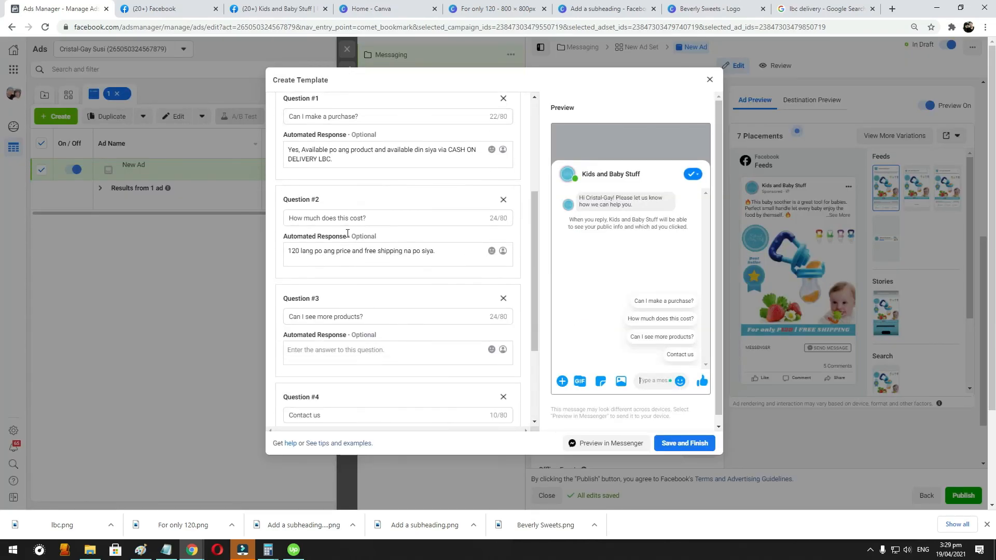
scroll(404, 155, down, 1)
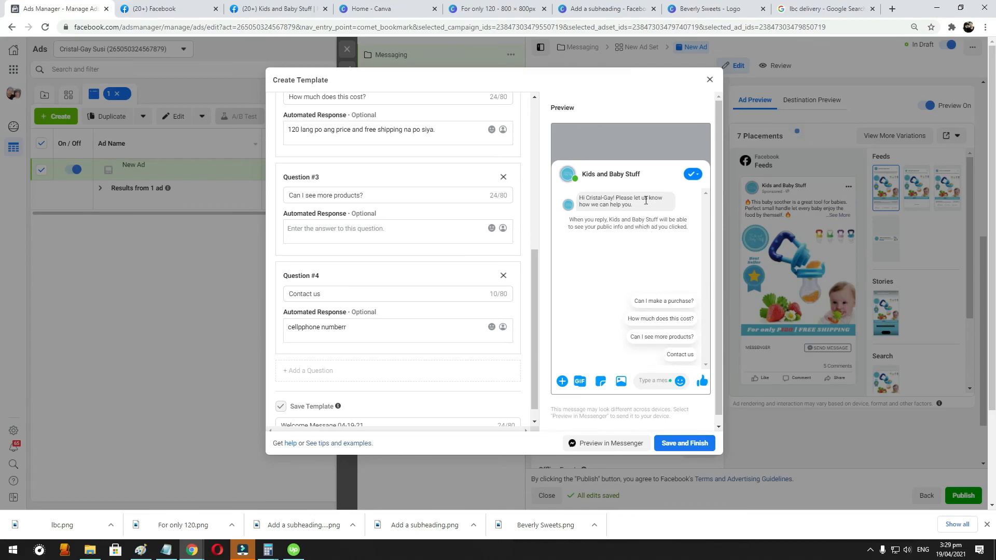
click(709, 79)
scroll(647, 282, down, 1)
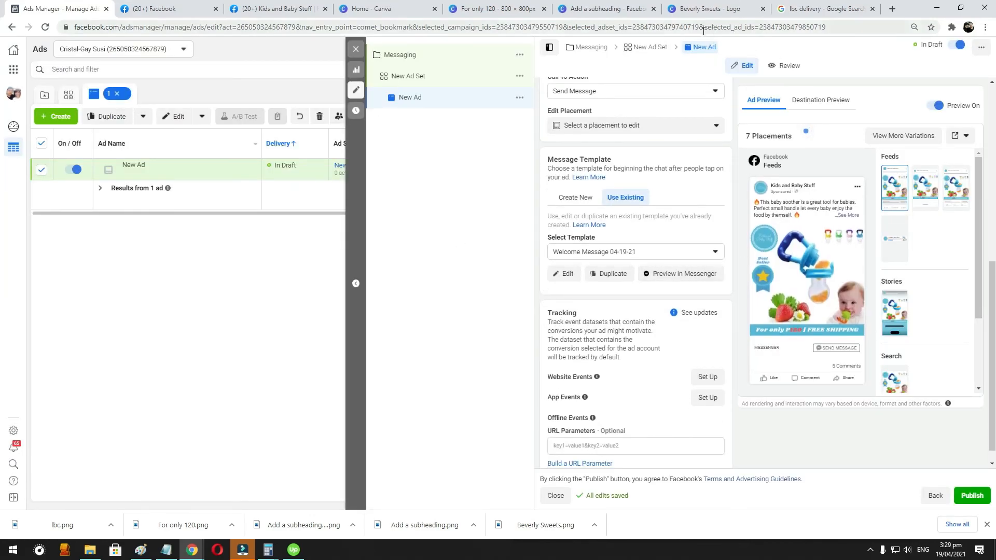
scroll(679, 239, up, 1)
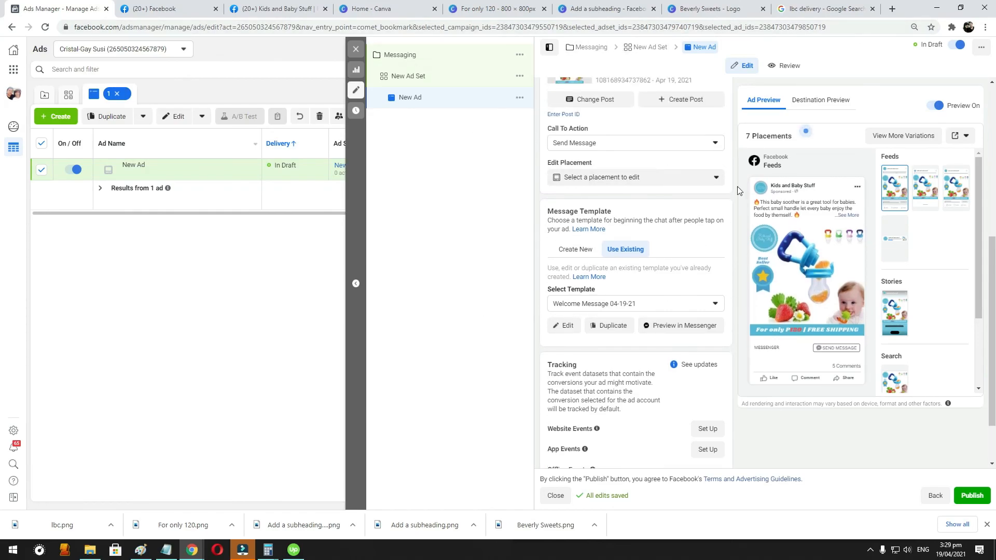
scroll(648, 223, up, 6)
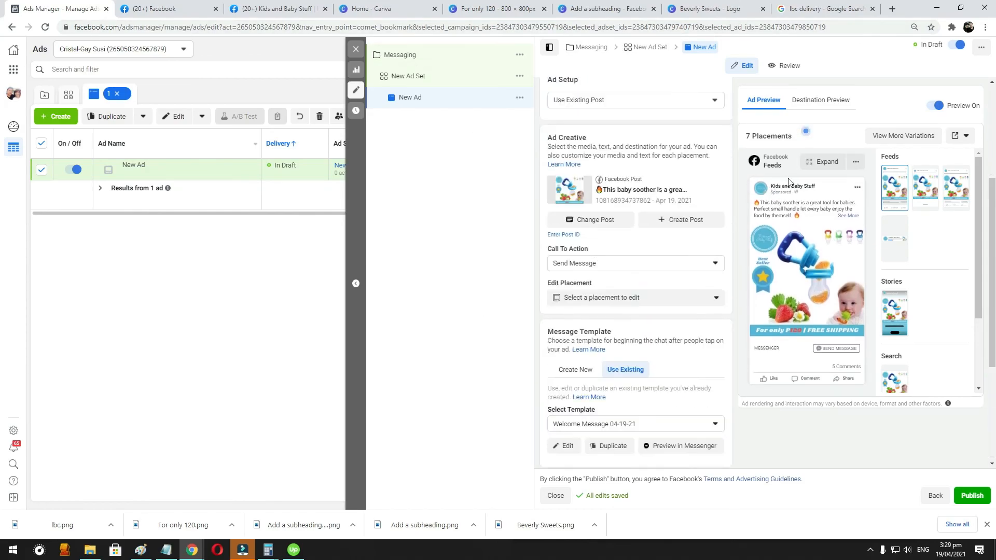